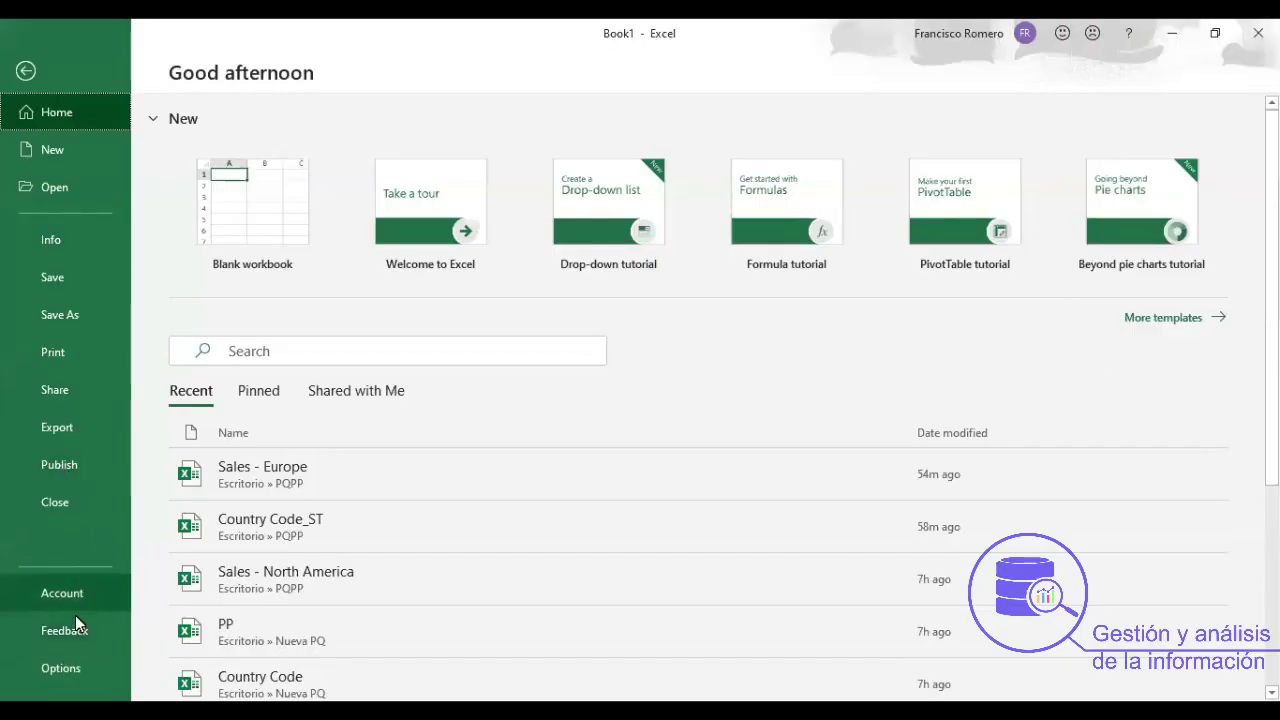
Examine the available COM add-ins in the program options and look at the Power Pivot commands.
click(62, 670)
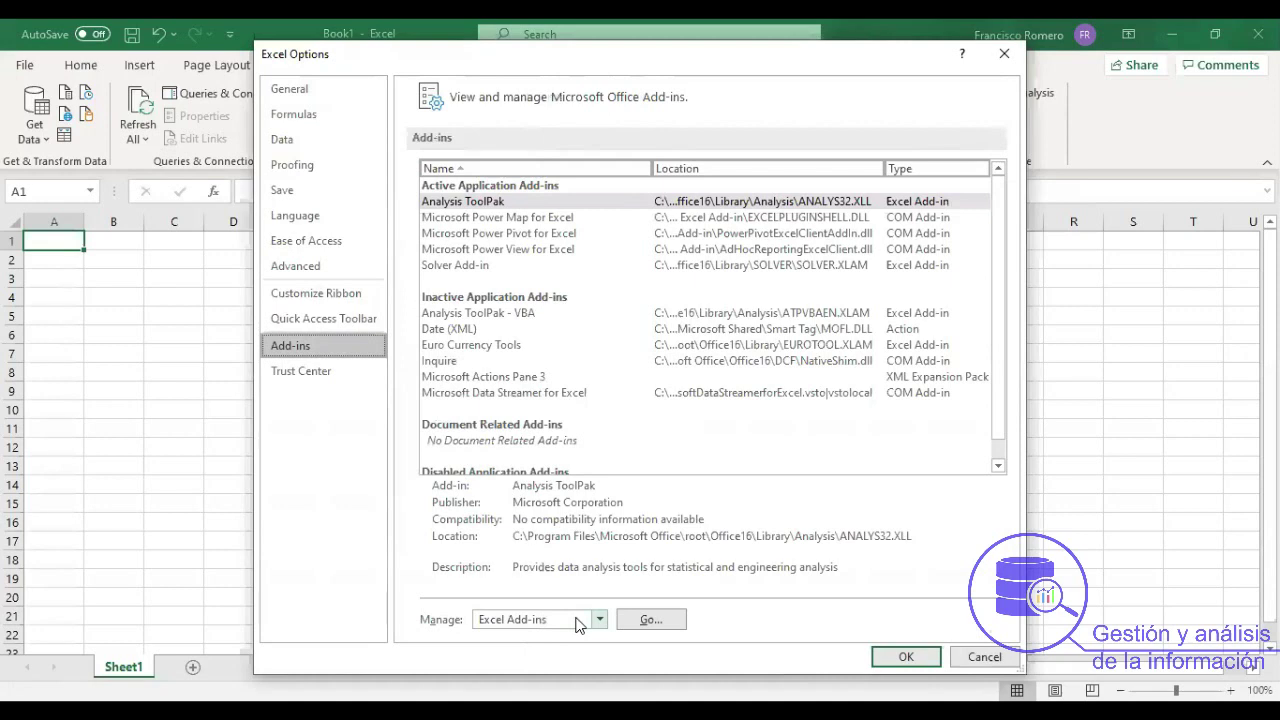
click(577, 620)
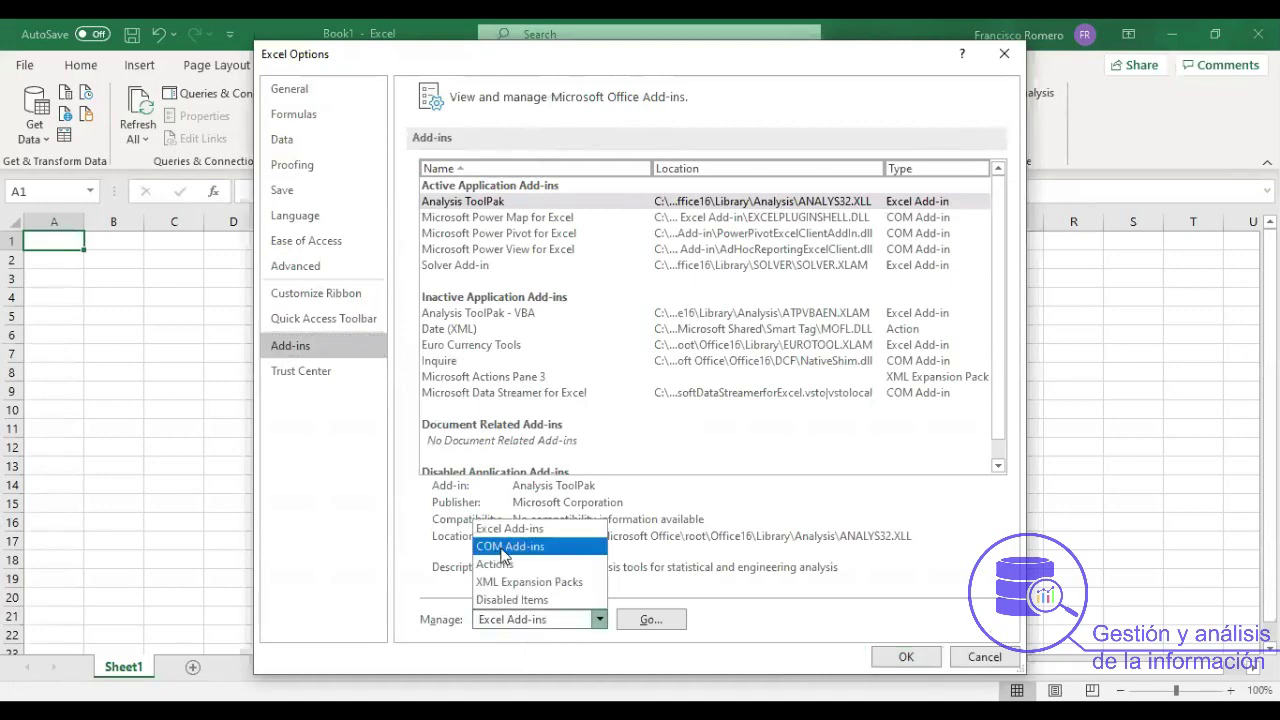
click(648, 621)
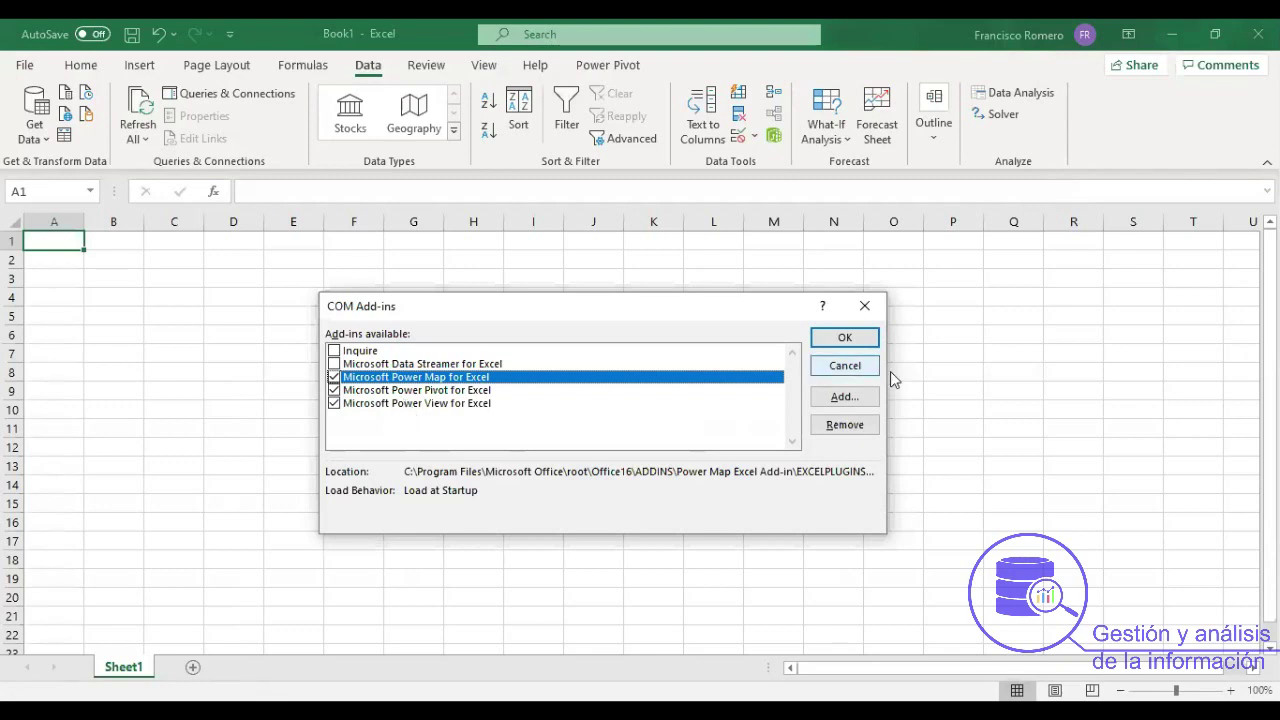
click(871, 309)
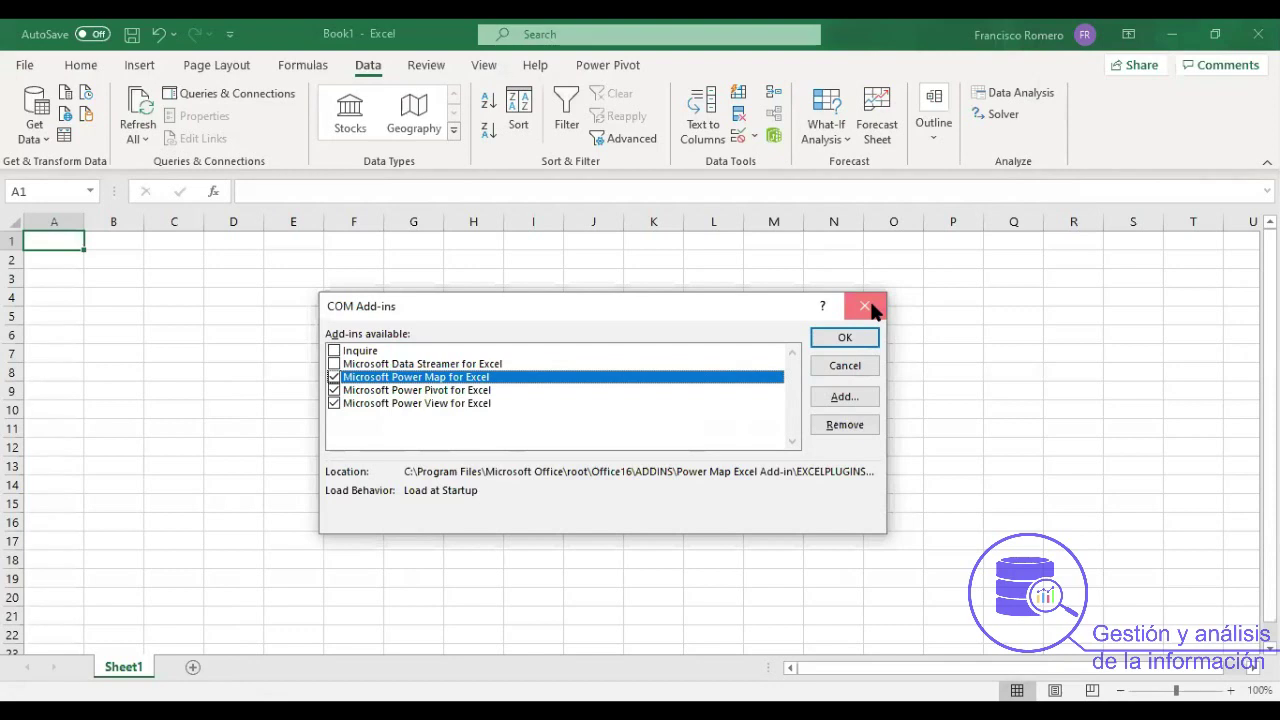
click(603, 66)
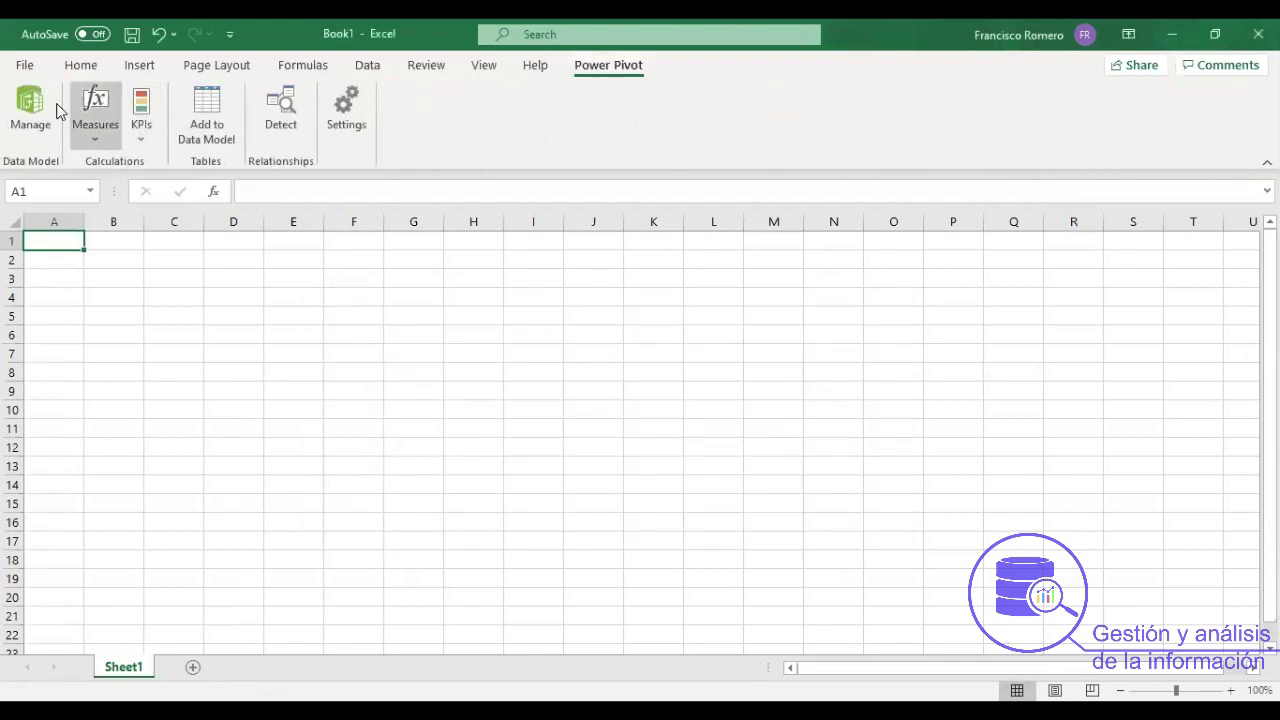
click(82, 68)
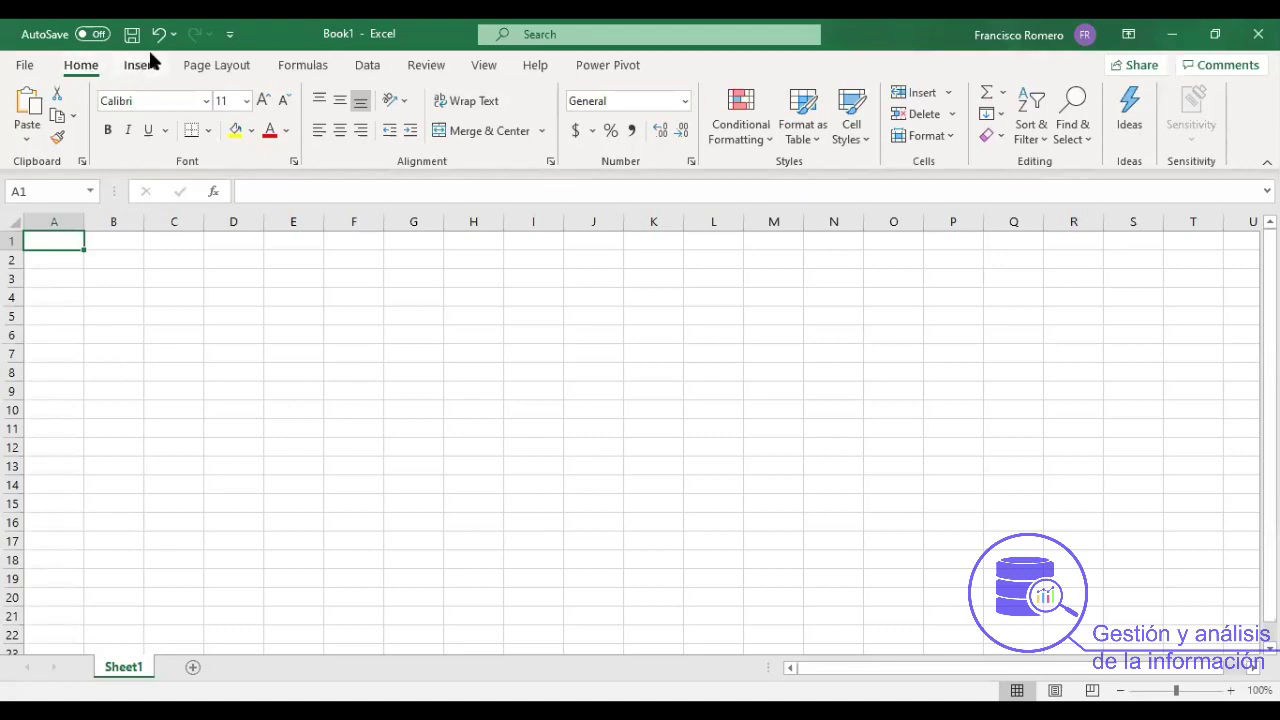
Review the available data source types and import the Sales - Europe workbook from the PQPP folder on the Desktop.
click(371, 68)
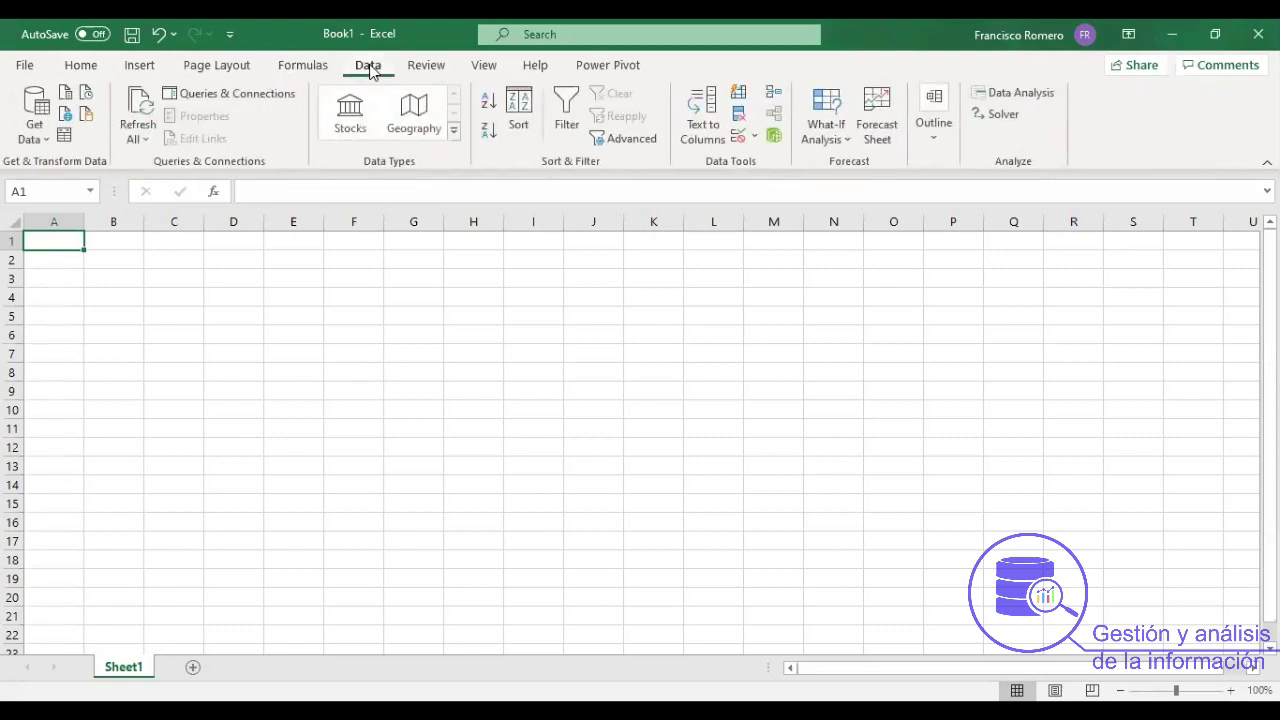
click(40, 145)
mouse_move(120, 173)
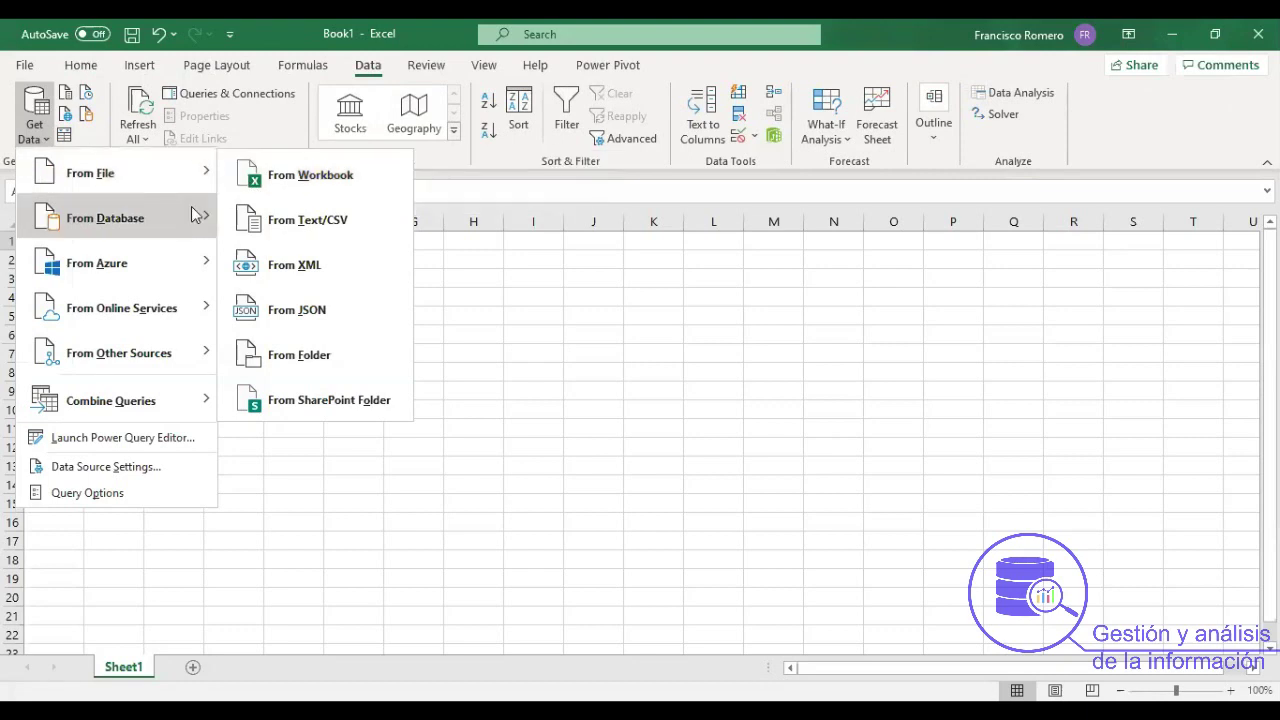
mouse_move(195, 215)
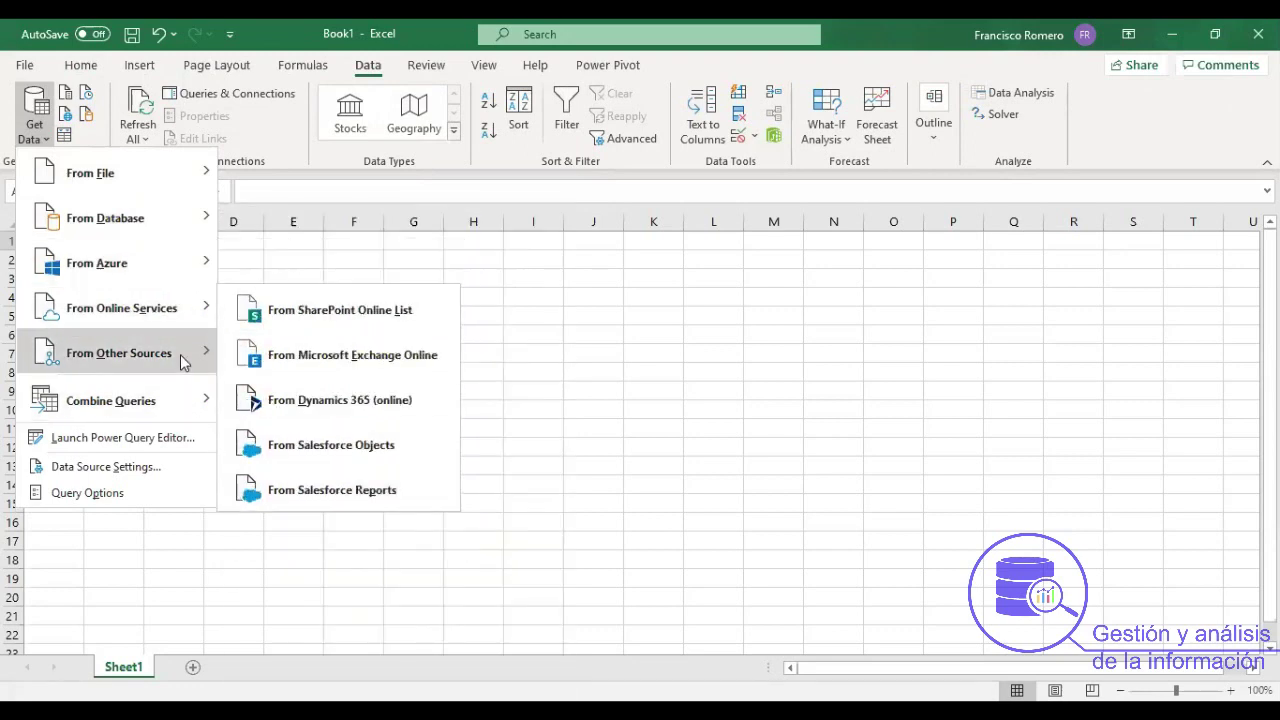
mouse_move(183, 362)
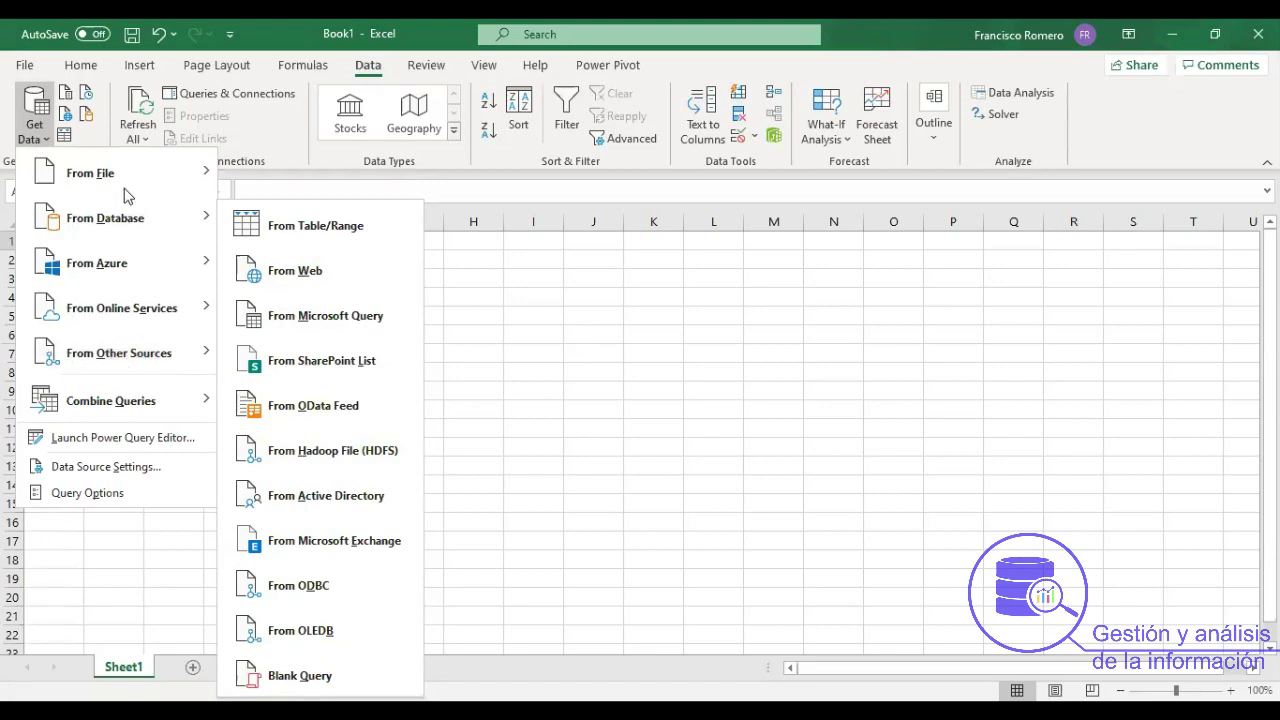
click(158, 168)
click(313, 177)
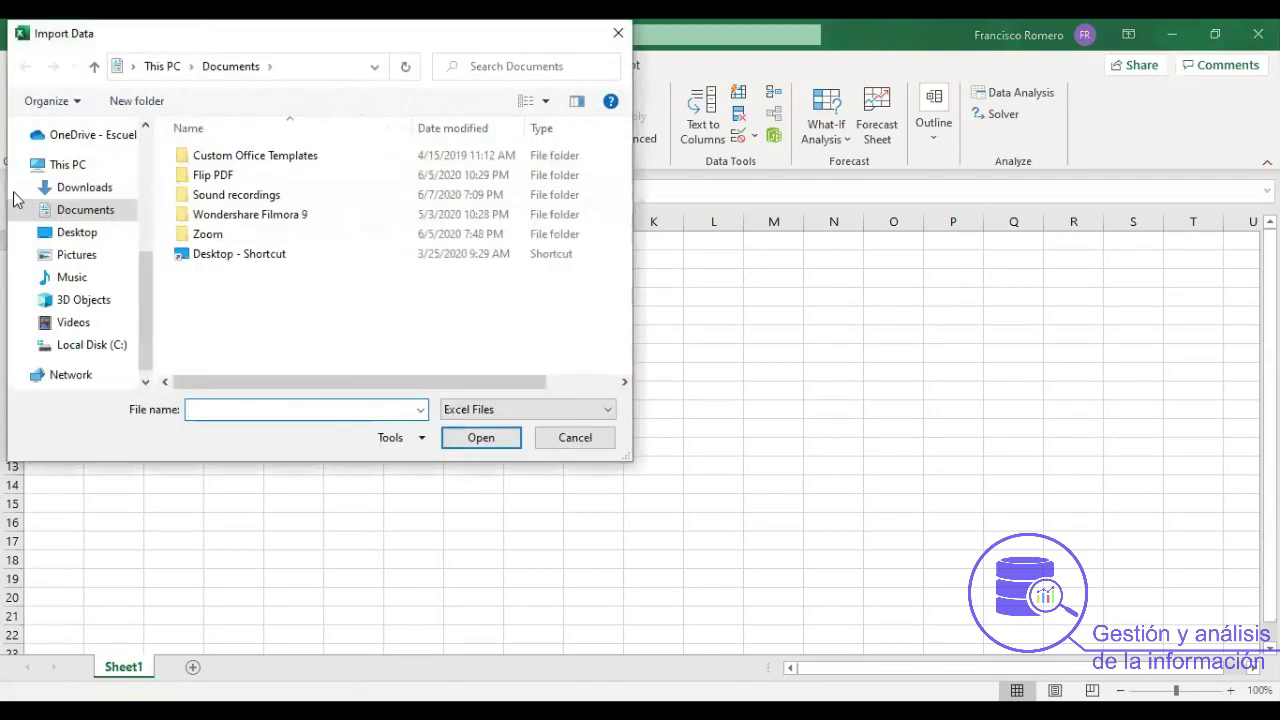
click(80, 234)
double_click(205, 255)
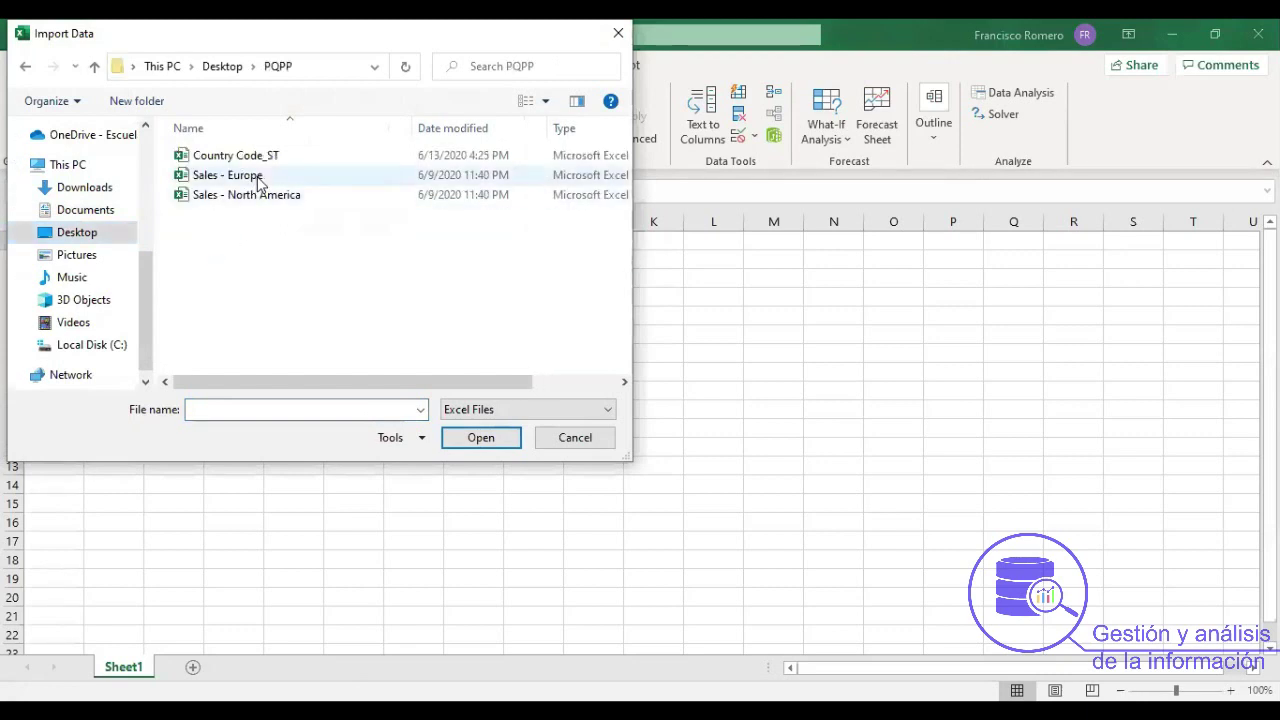
click(258, 181)
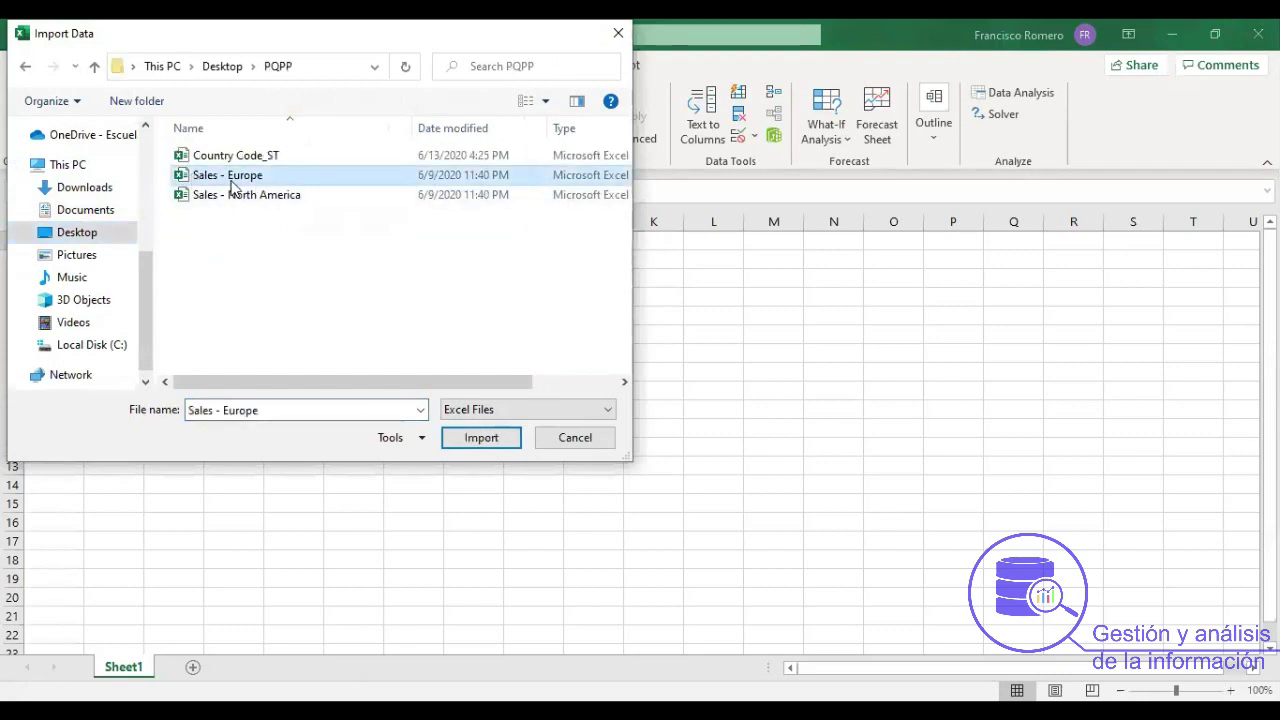
click(475, 443)
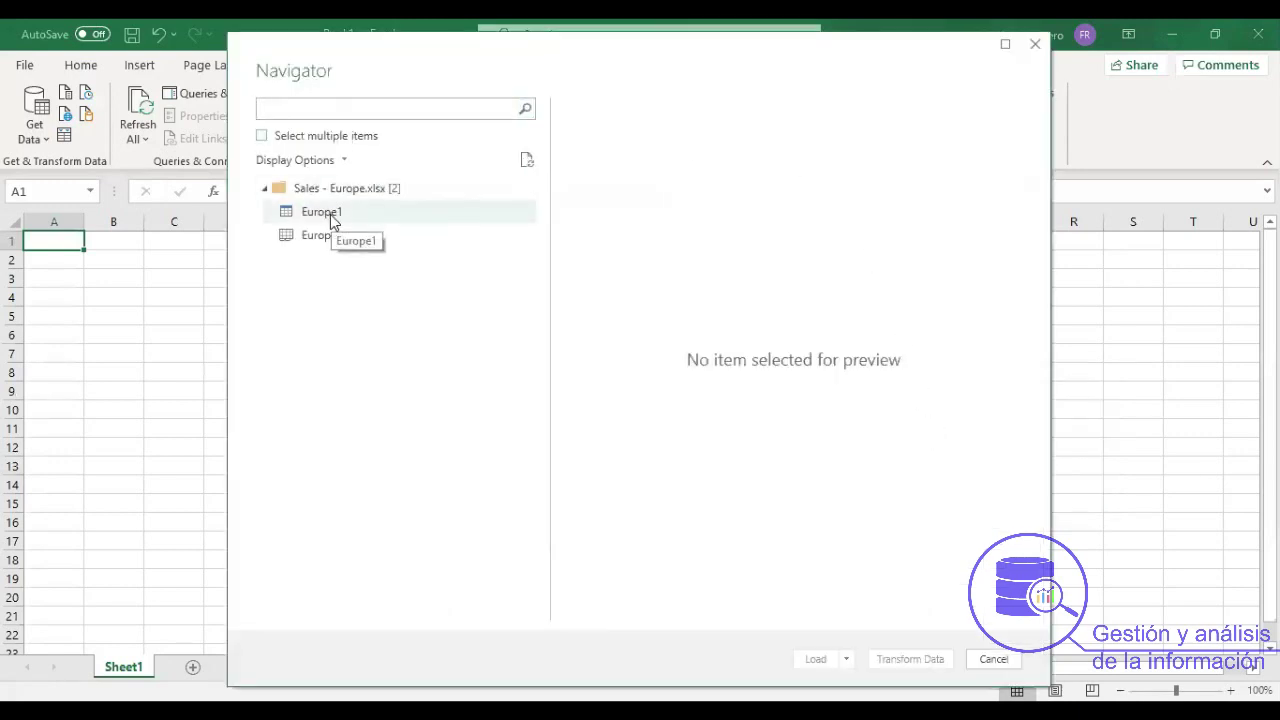
Load the Europe1 table into a new worksheet and look through its rows.
click(331, 214)
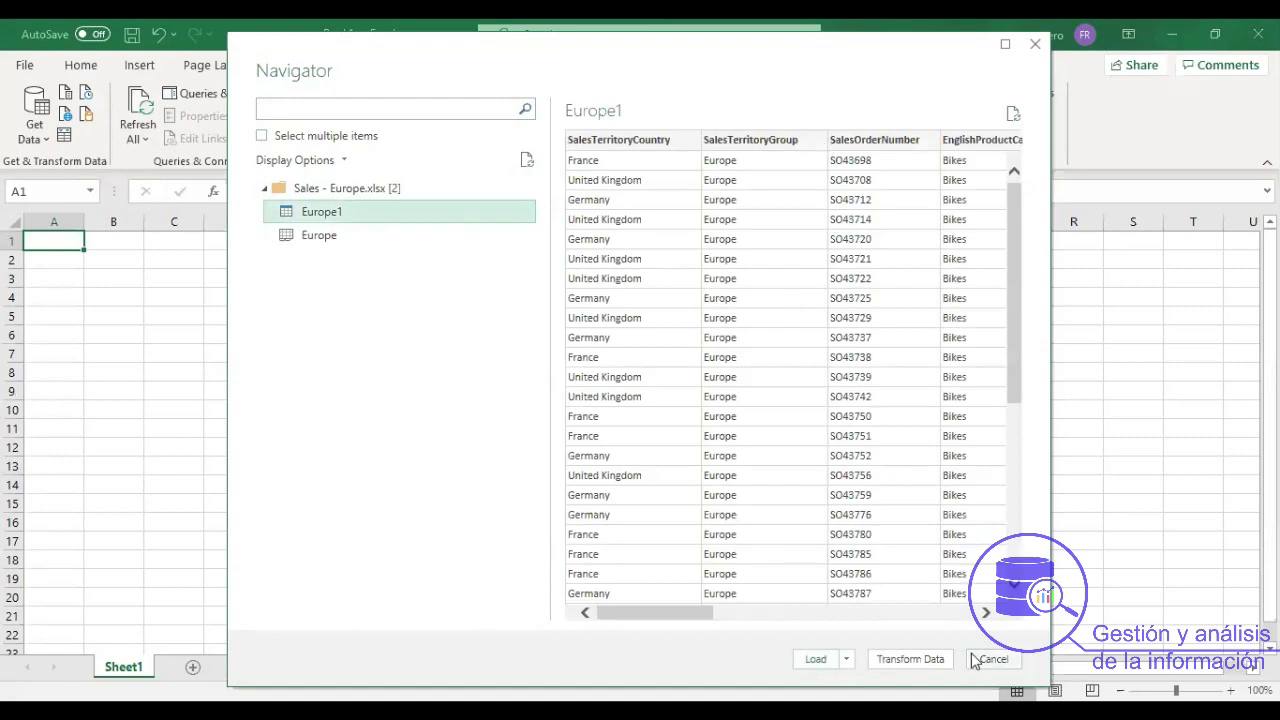
click(815, 657)
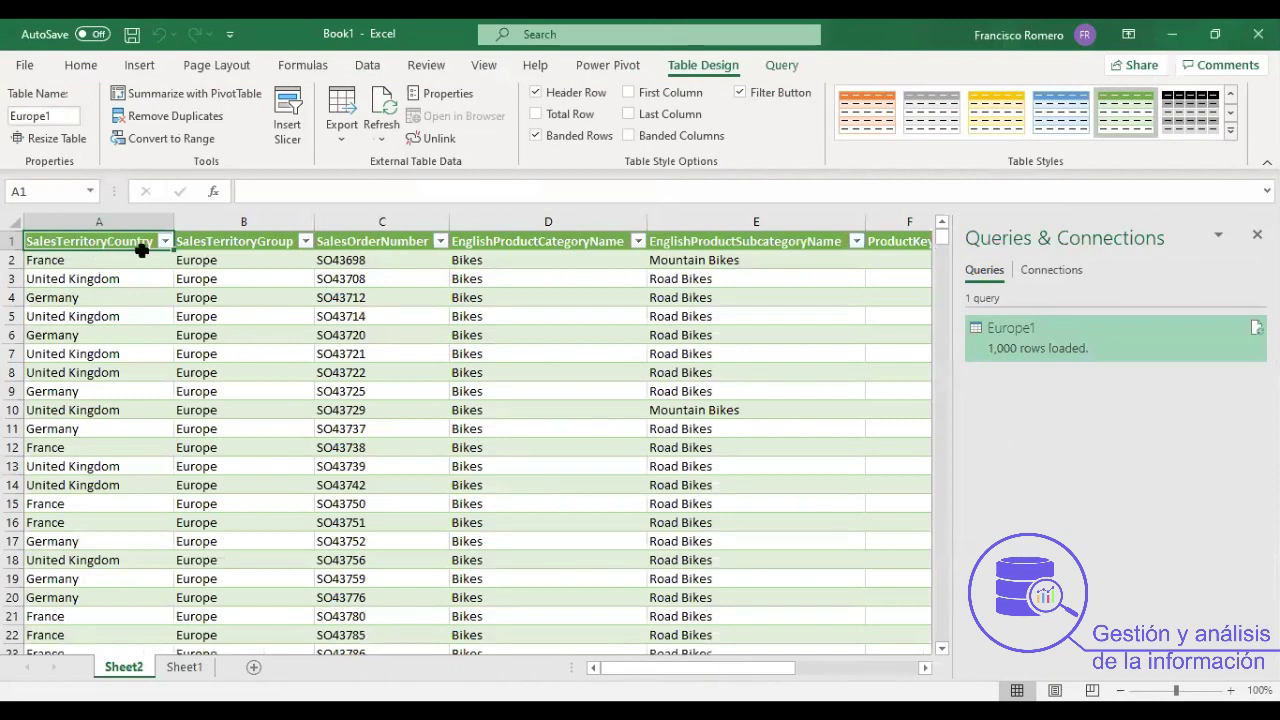
scroll(511, 468, down, 4)
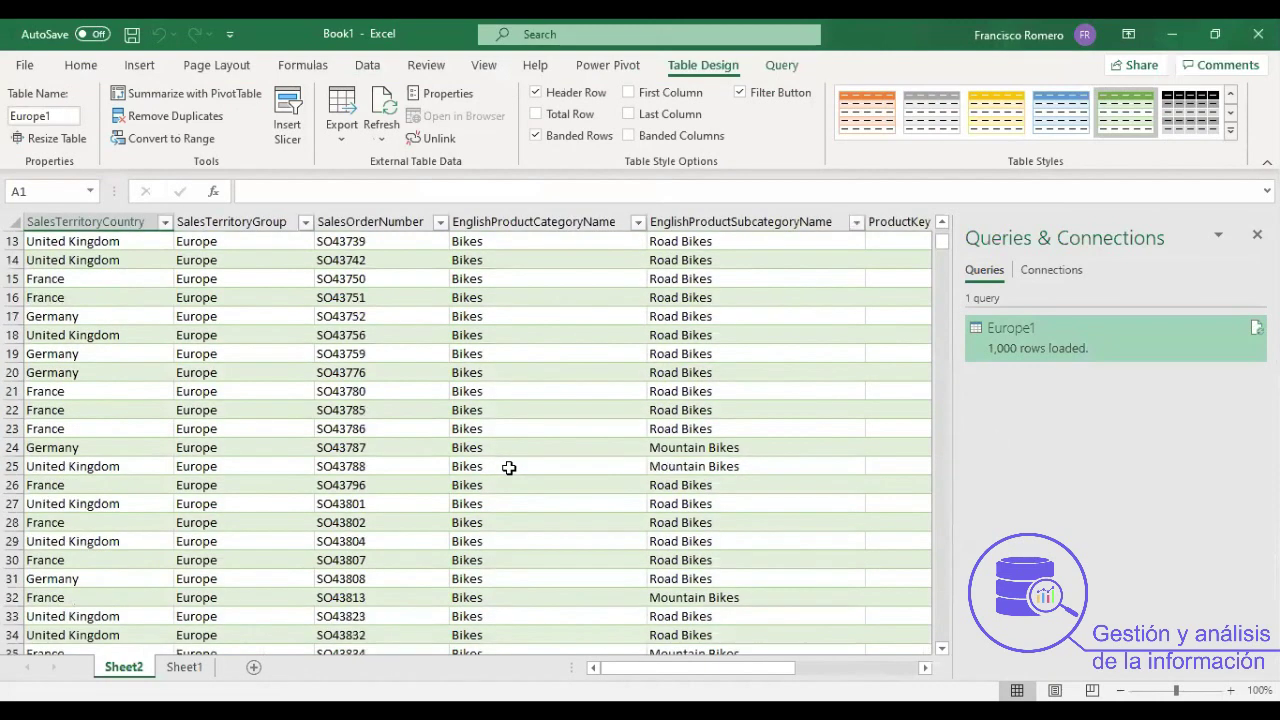
scroll(511, 468, up, 4)
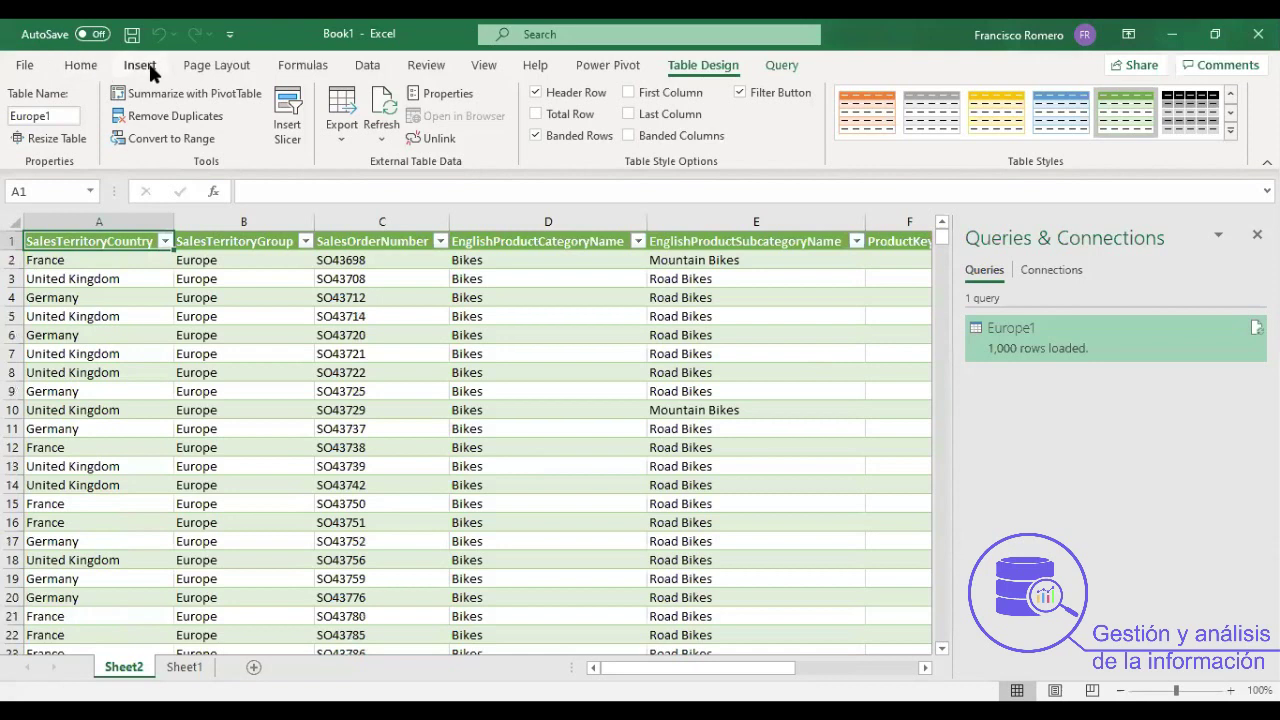
Import the SalesNorthAmerica table from the Sales - North America workbook and open it for transformation in the Power Query Editor.
click(368, 65)
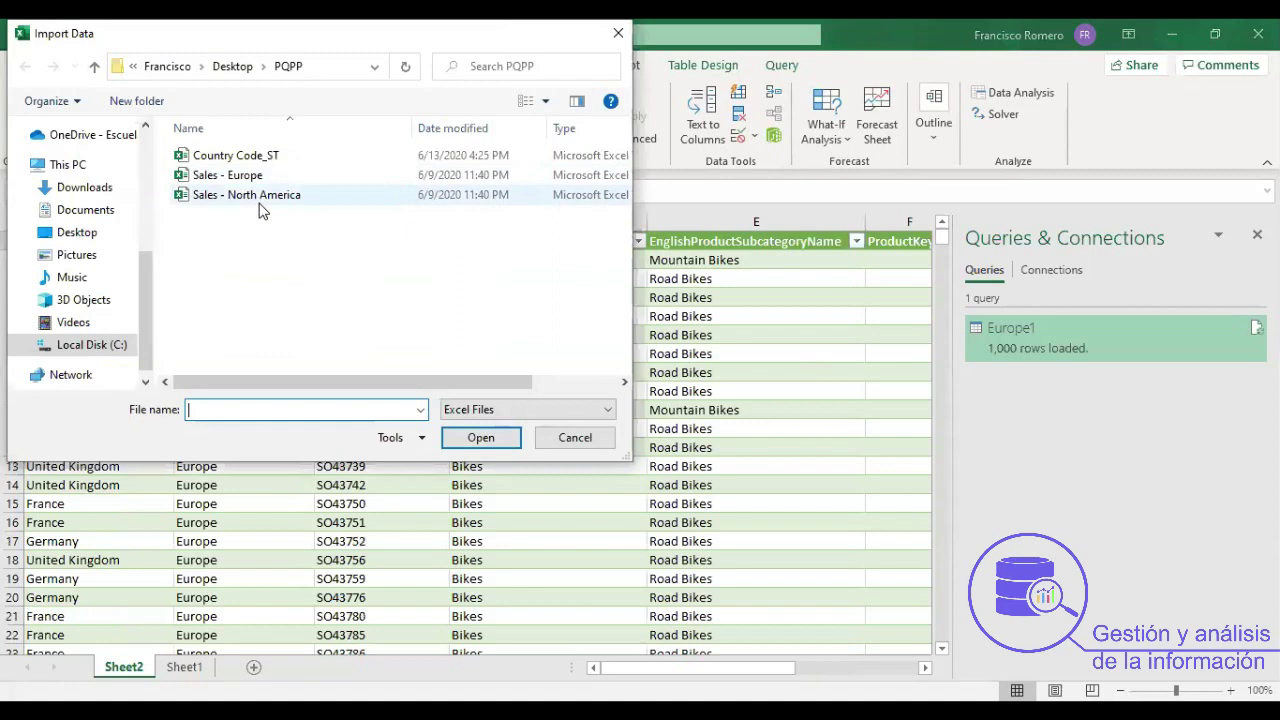
click(258, 195)
click(476, 442)
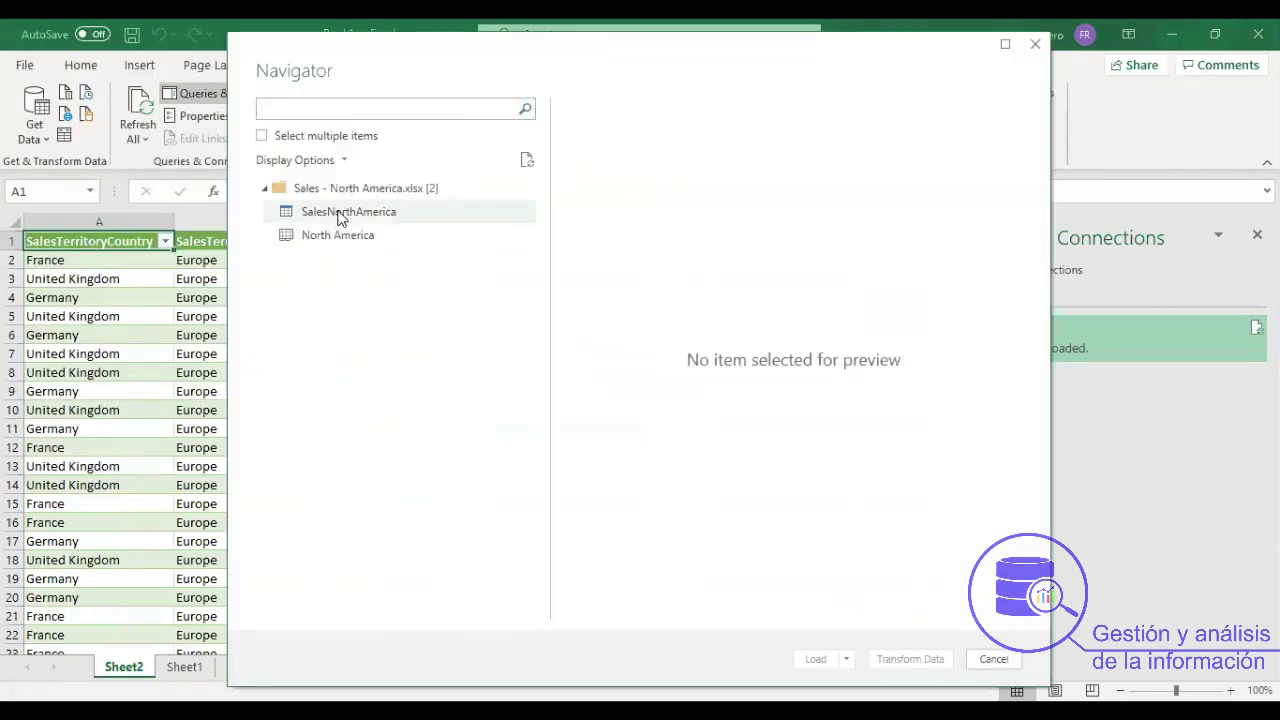
click(340, 214)
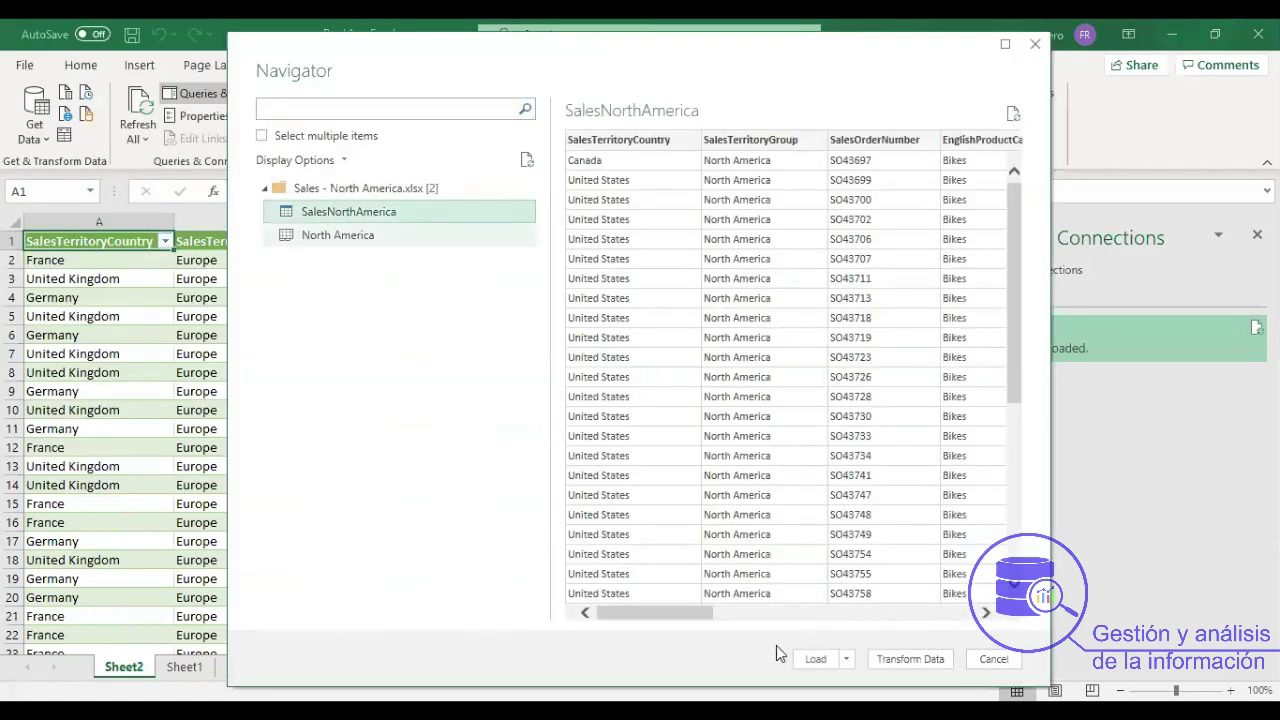
click(914, 660)
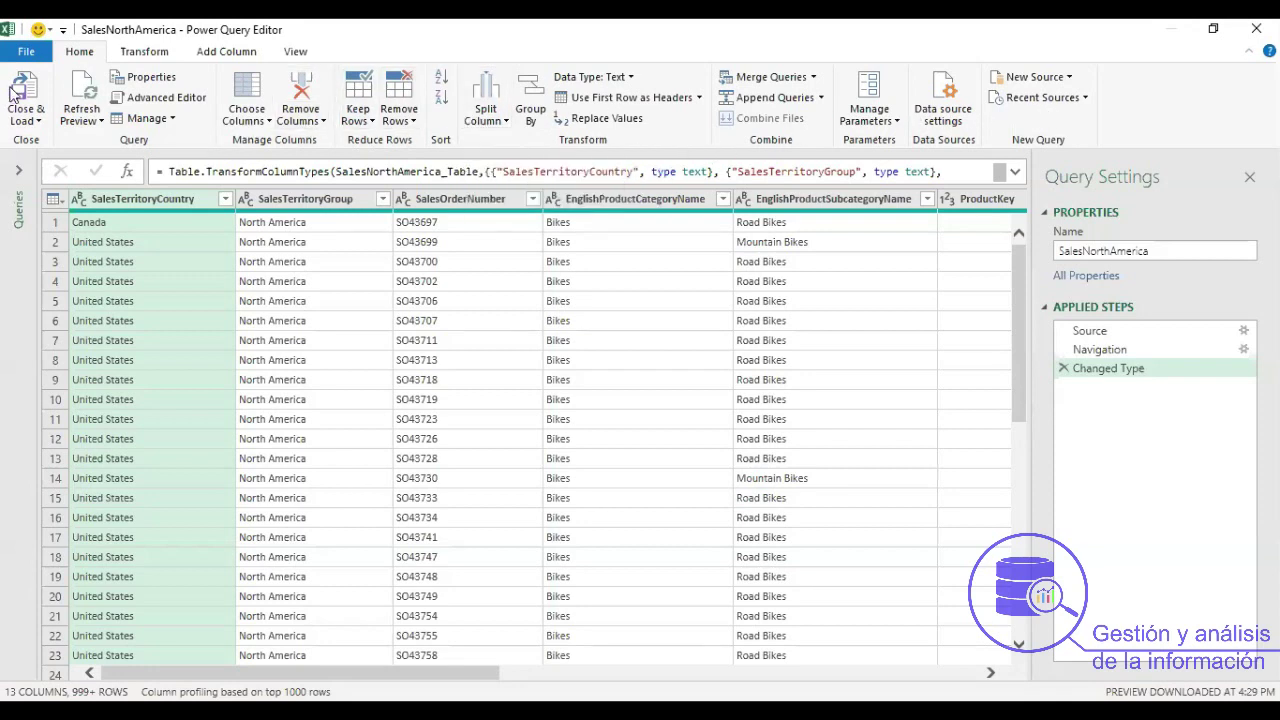
click(146, 54)
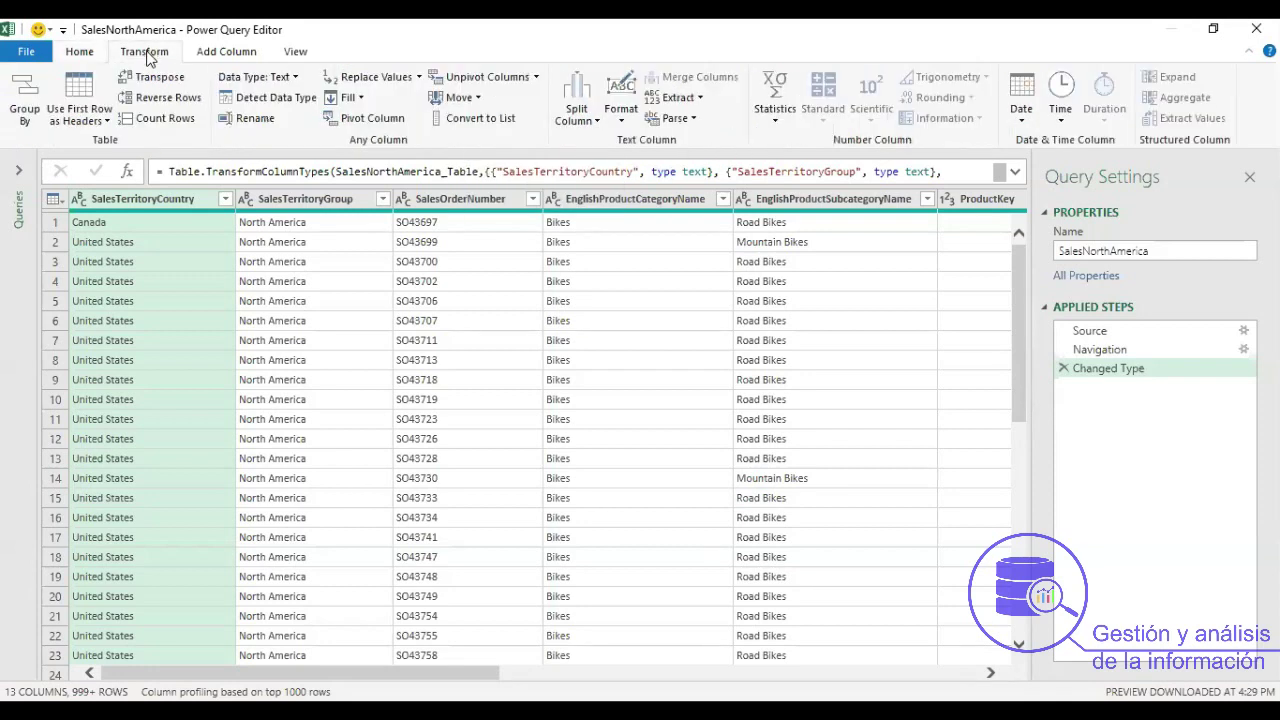
click(227, 55)
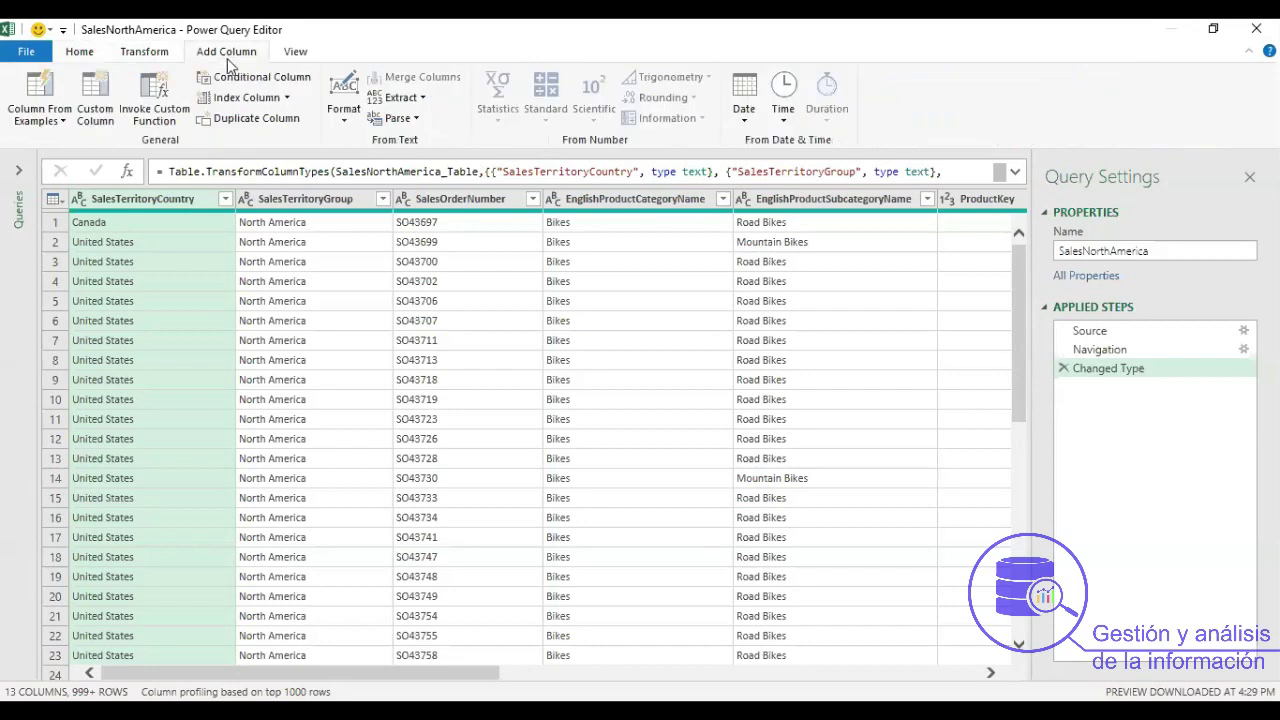
click(286, 56)
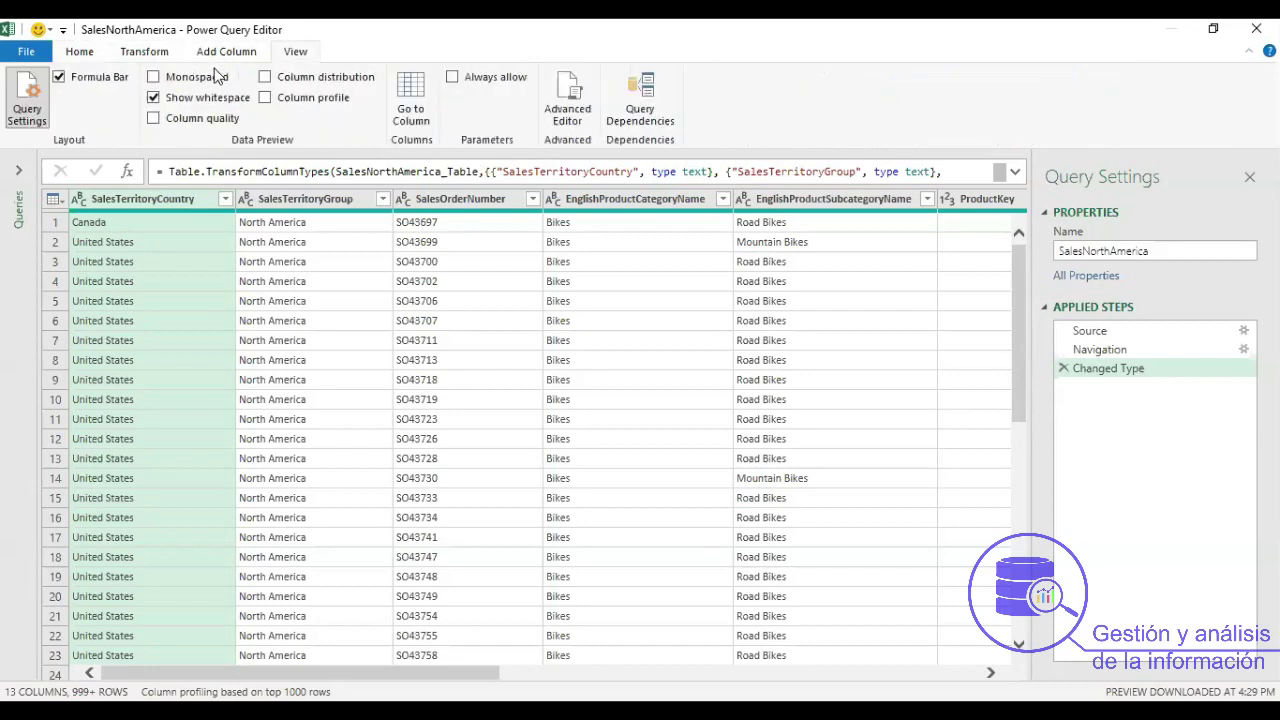
click(84, 54)
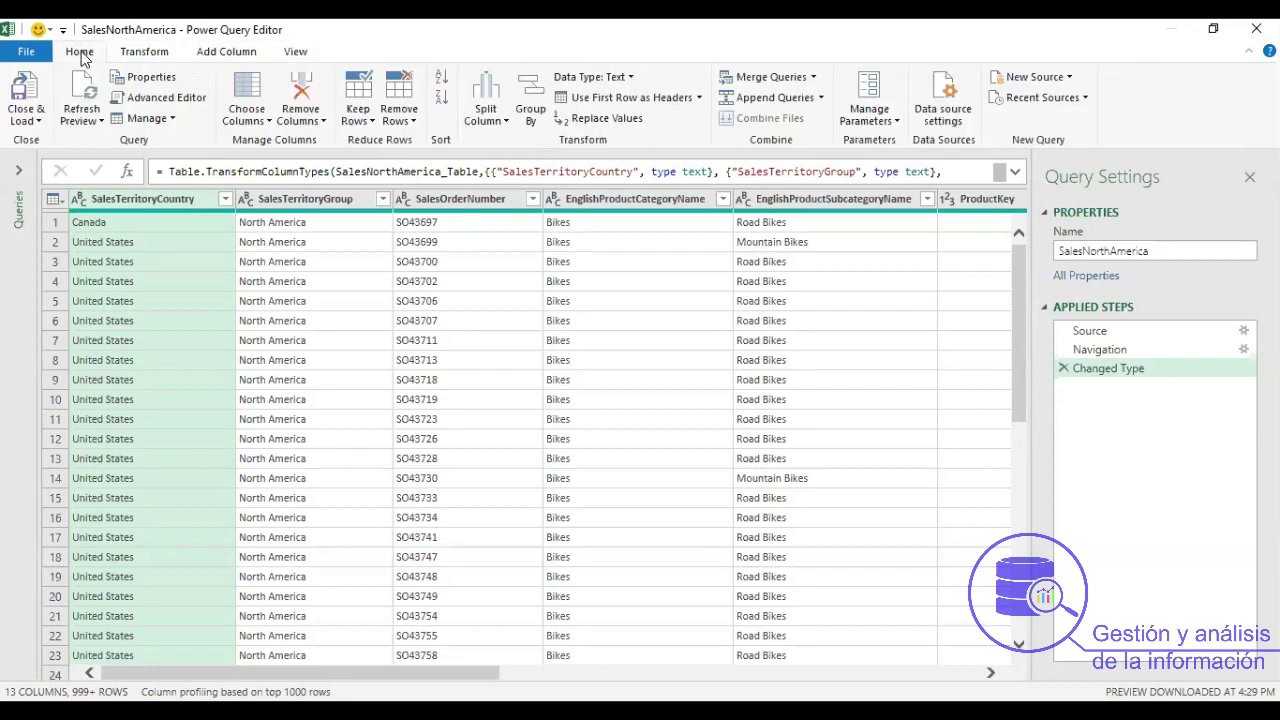
Show the list of queries and remove the DueDate column from the Europe1 query.
click(18, 172)
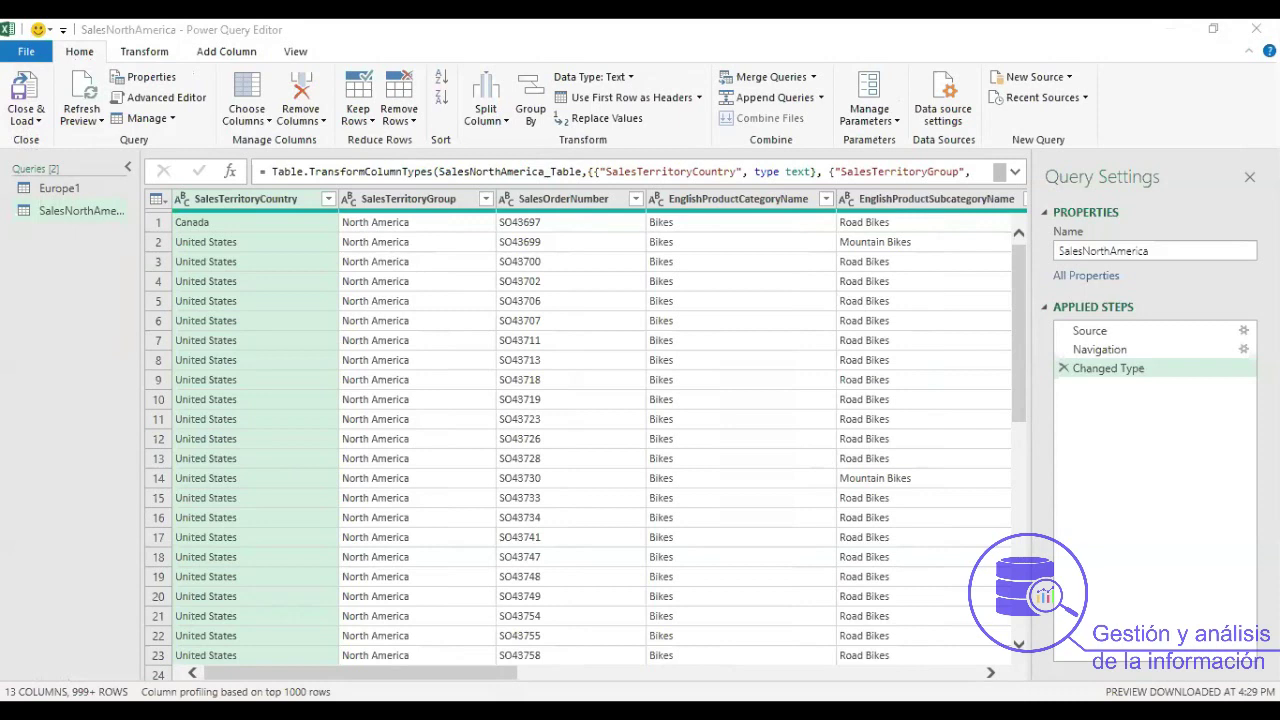
click(47, 226)
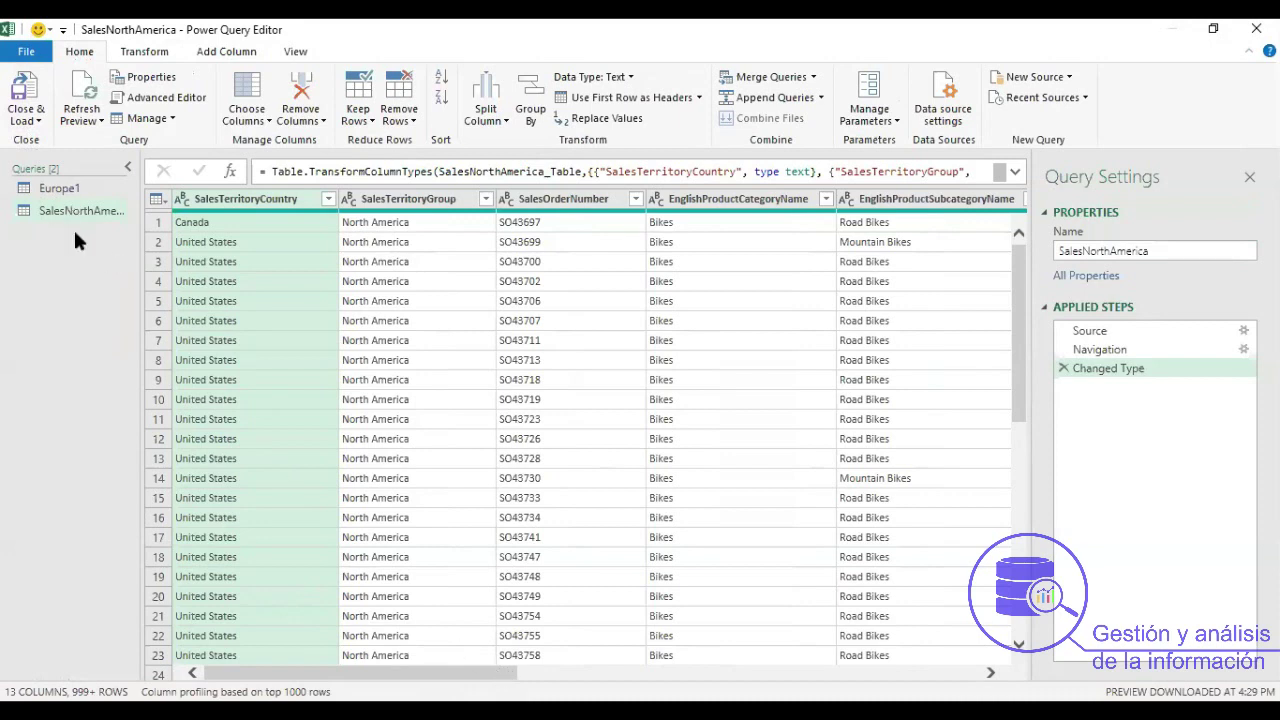
click(60, 188)
click(991, 672)
click(1000, 671)
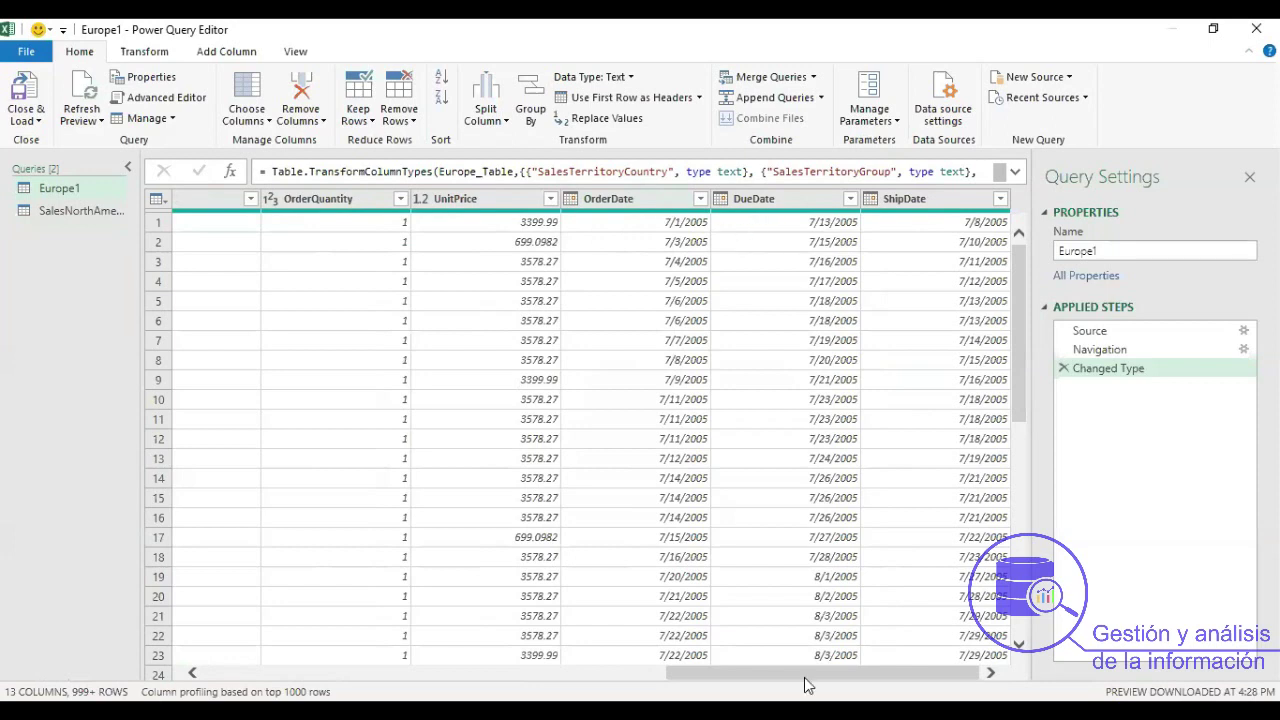
drag(839, 670, 841, 673)
click(757, 203)
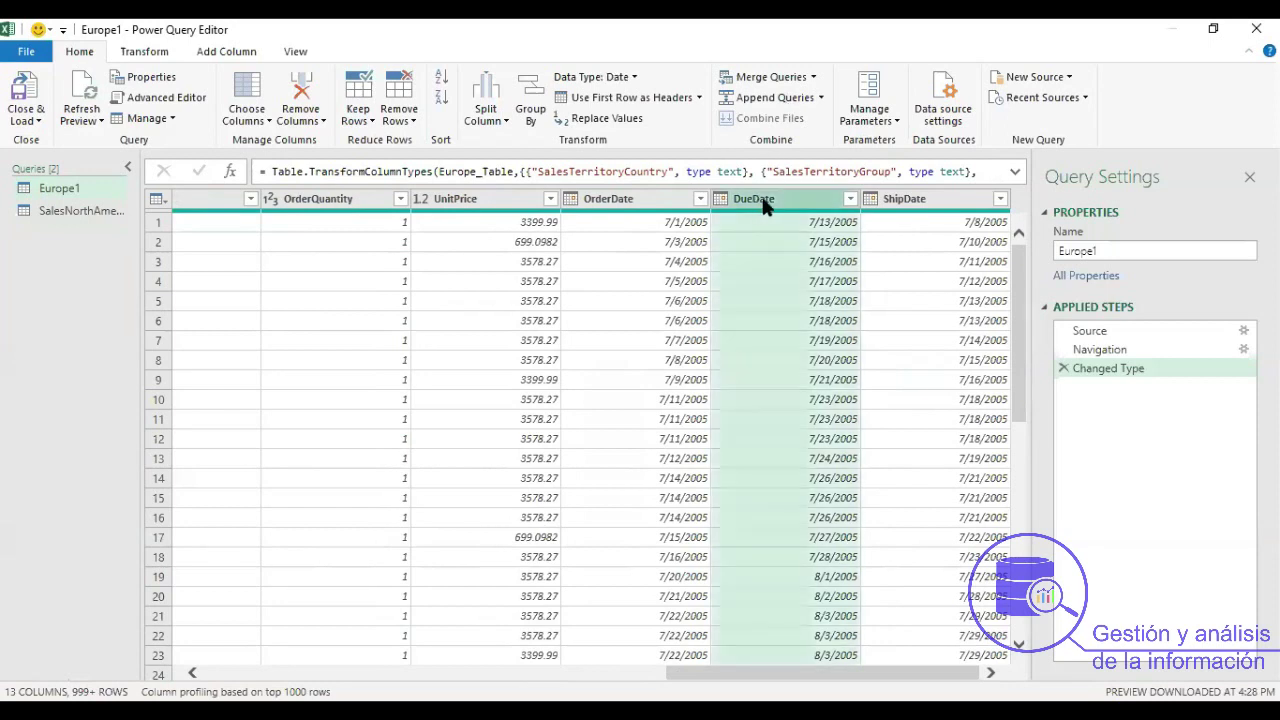
right_click(764, 205)
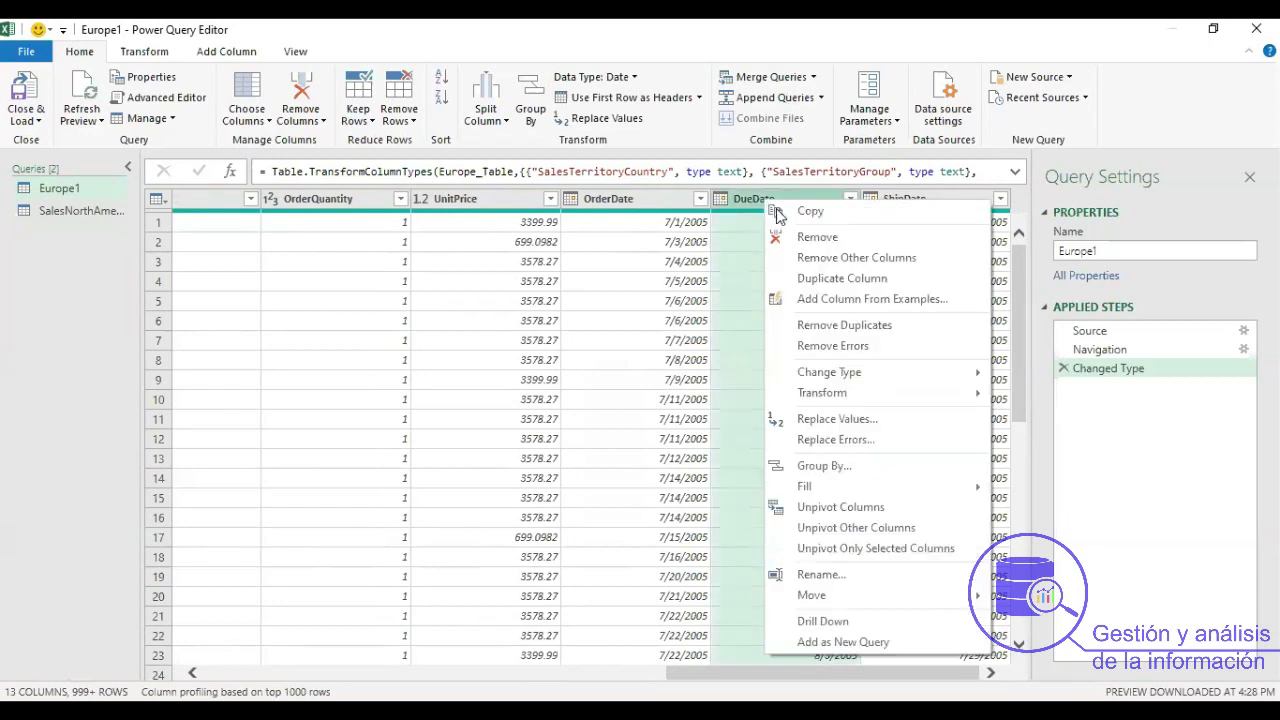
key(Escape)
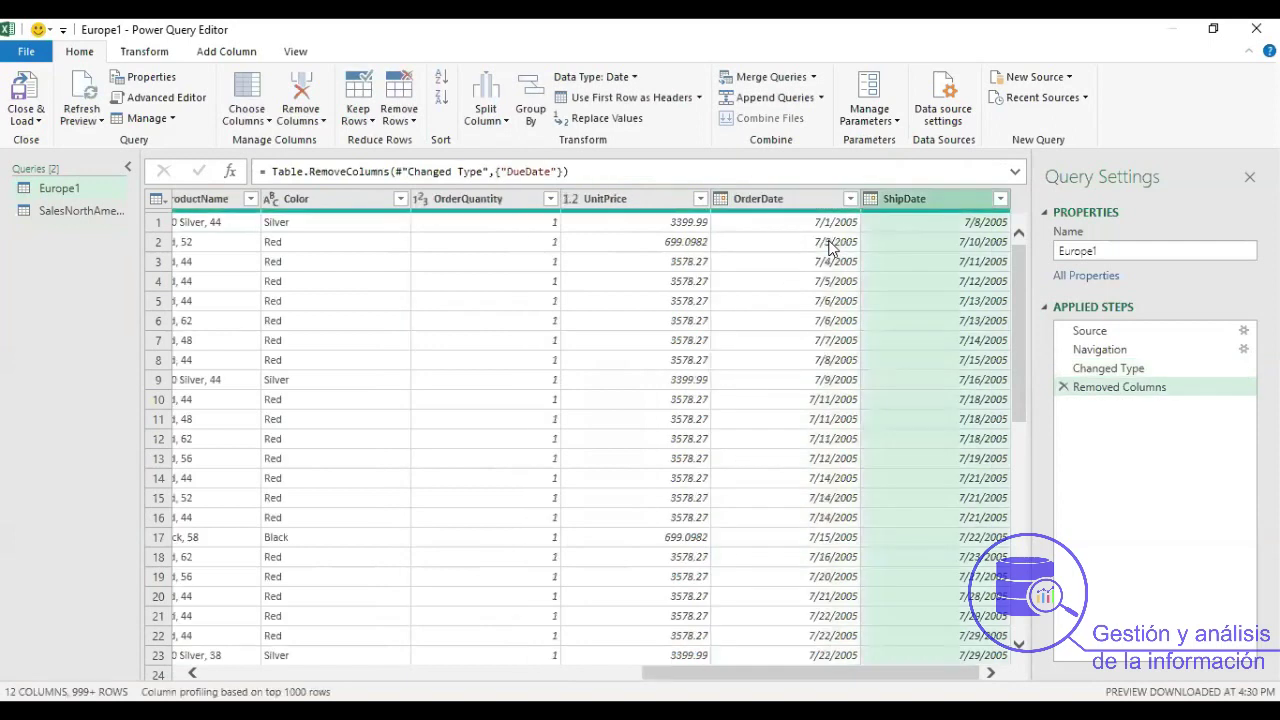
Remove every column except ShipDate from the Europe1 query, and delete that applied step again.
drag(656, 670, 300, 686)
click(728, 668)
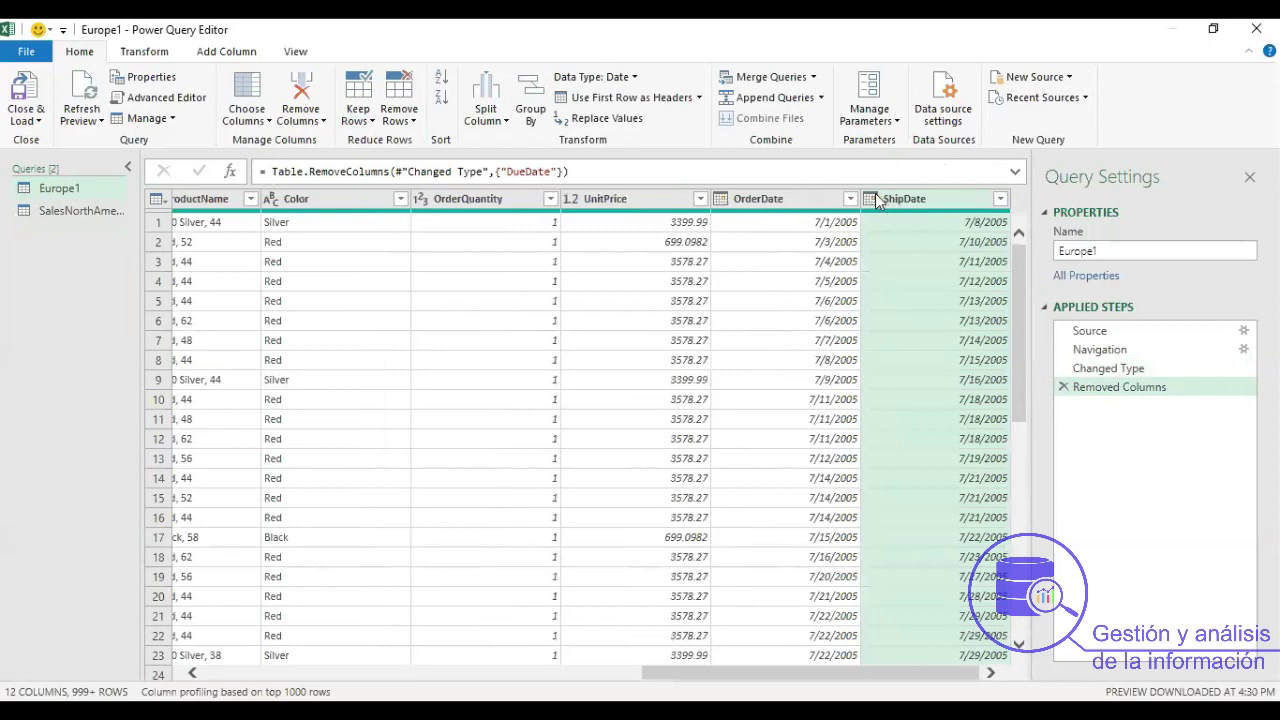
click(1115, 391)
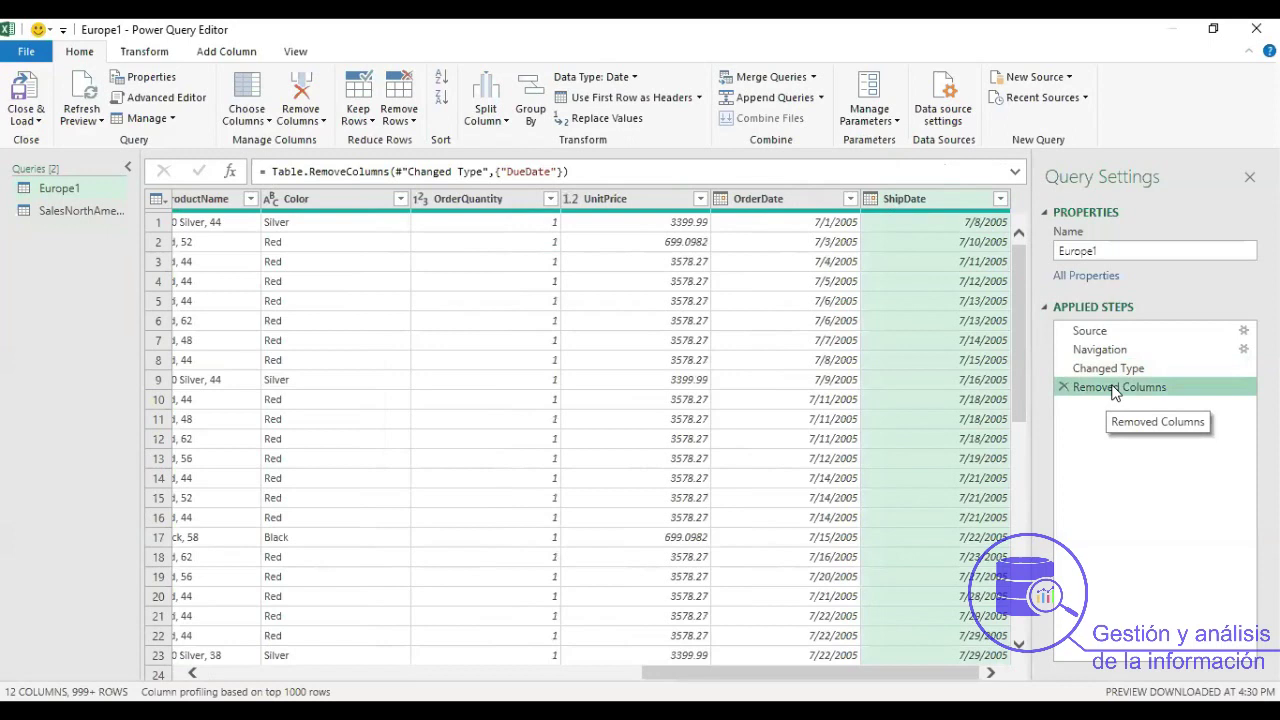
right_click(920, 197)
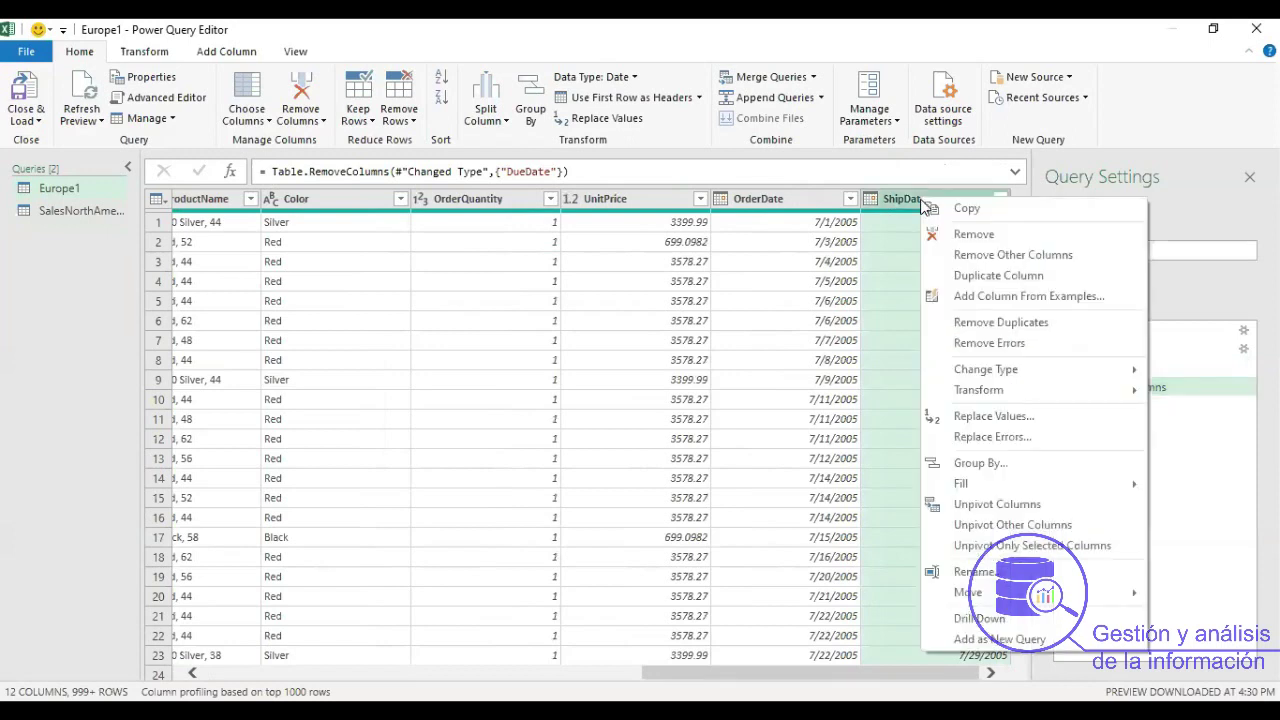
click(973, 254)
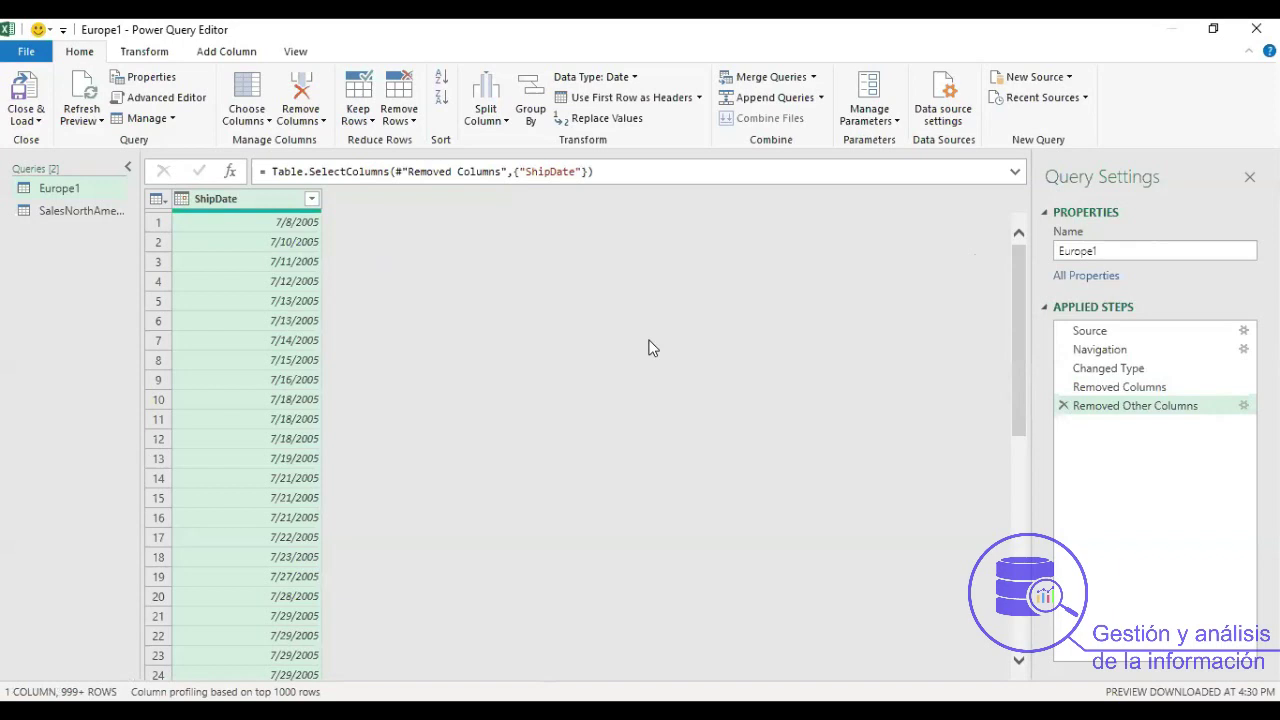
click(1063, 406)
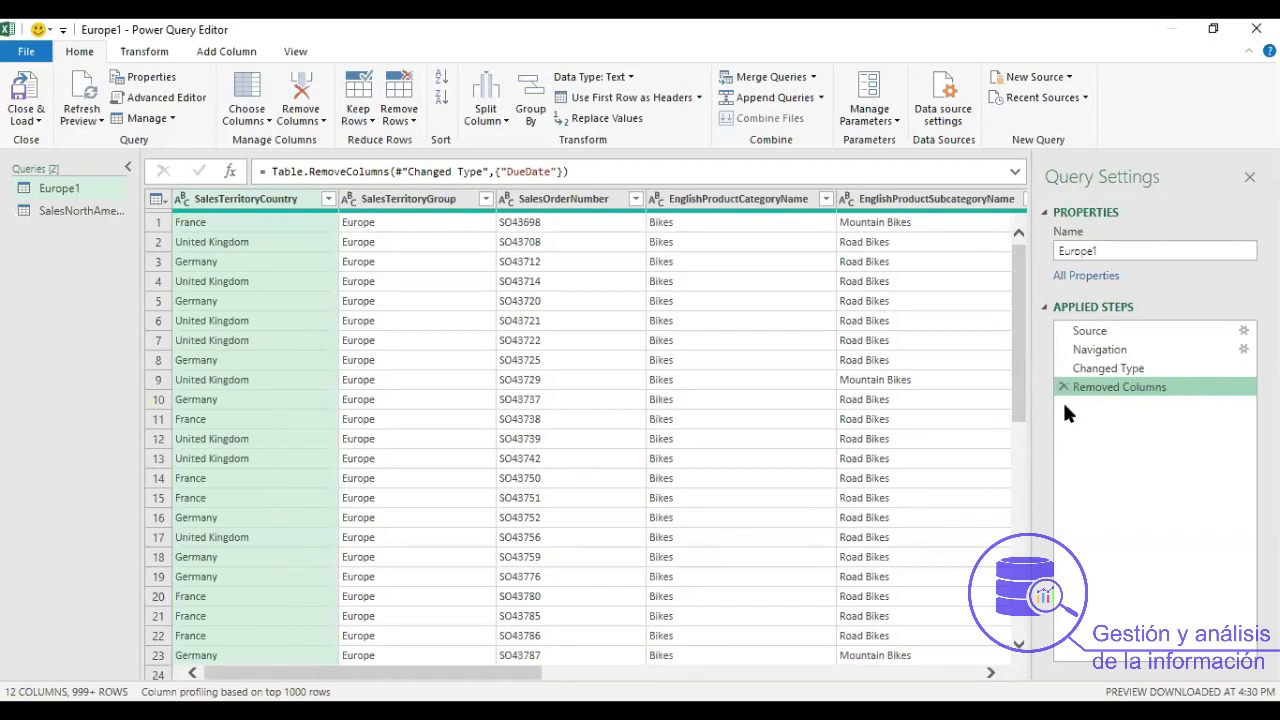
drag(534, 676, 995, 655)
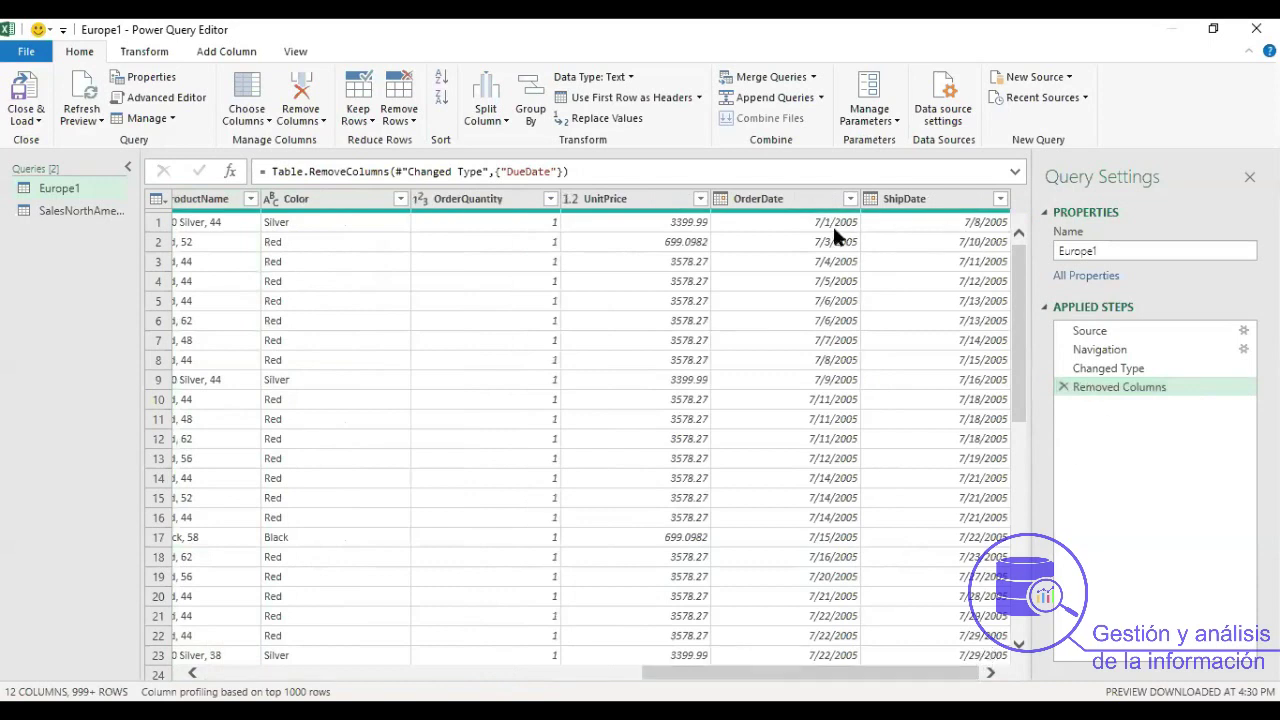
drag(709, 677, 468, 622)
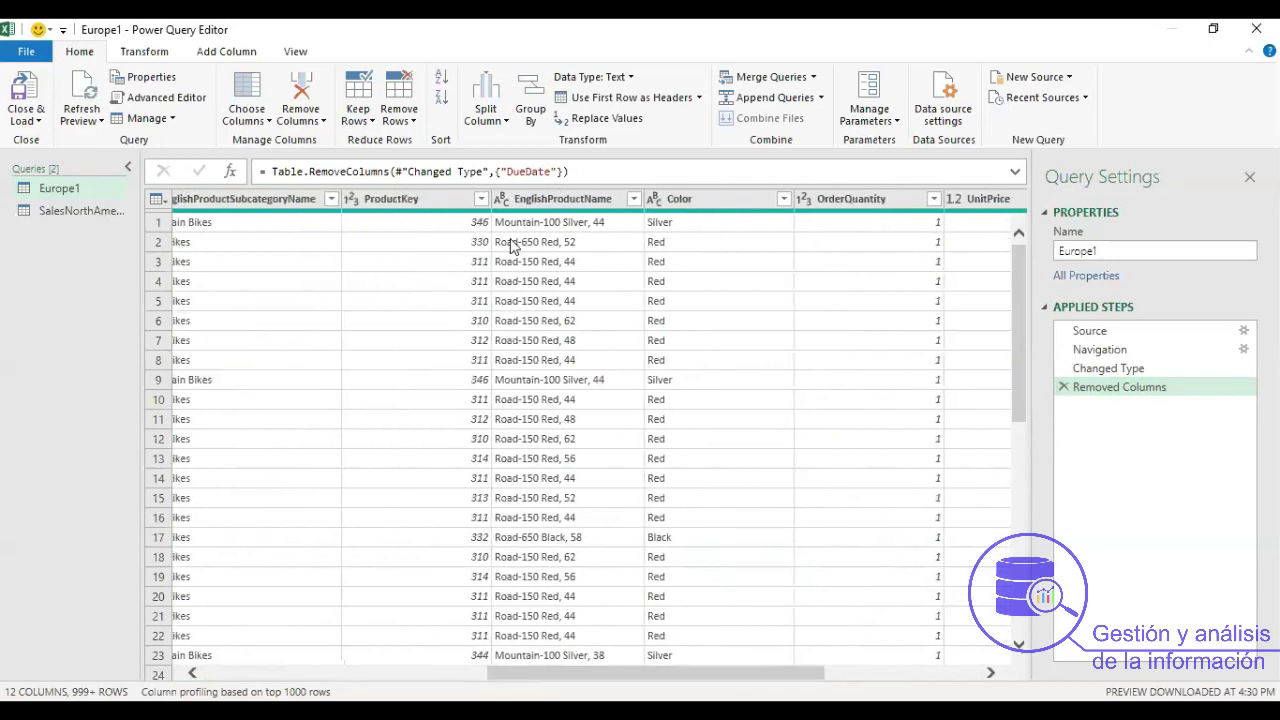
click(548, 205)
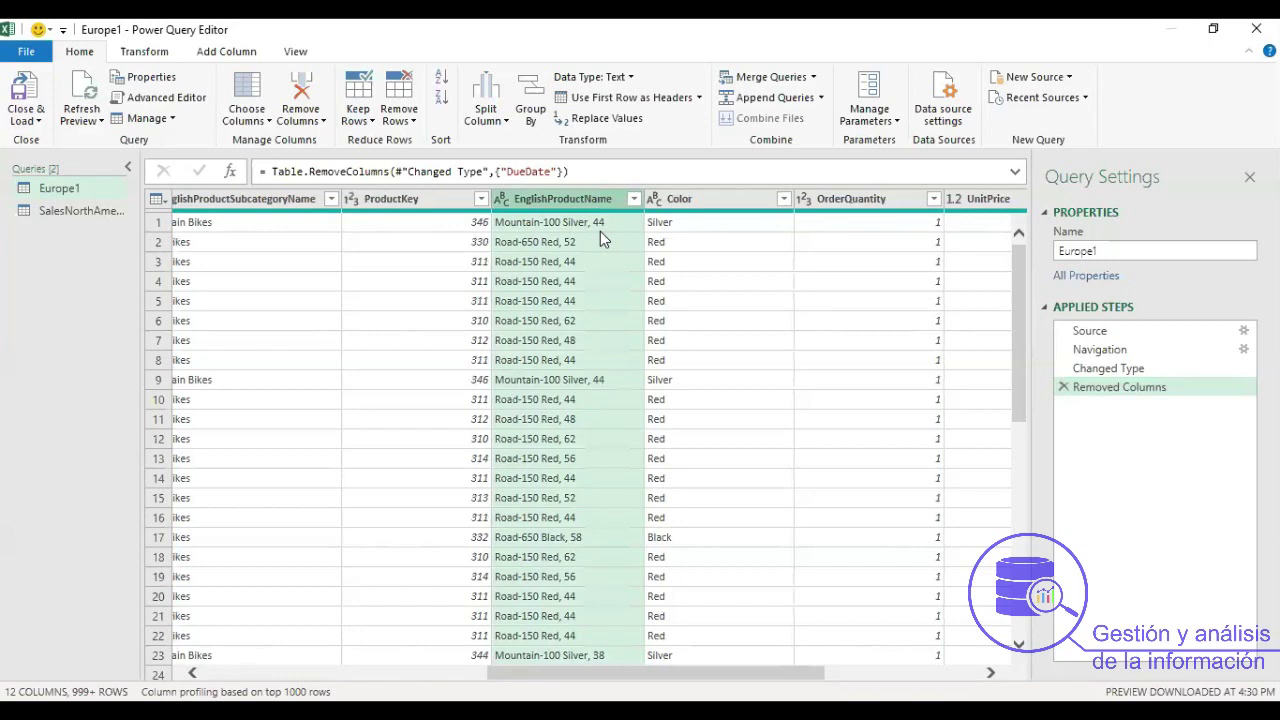
click(505, 122)
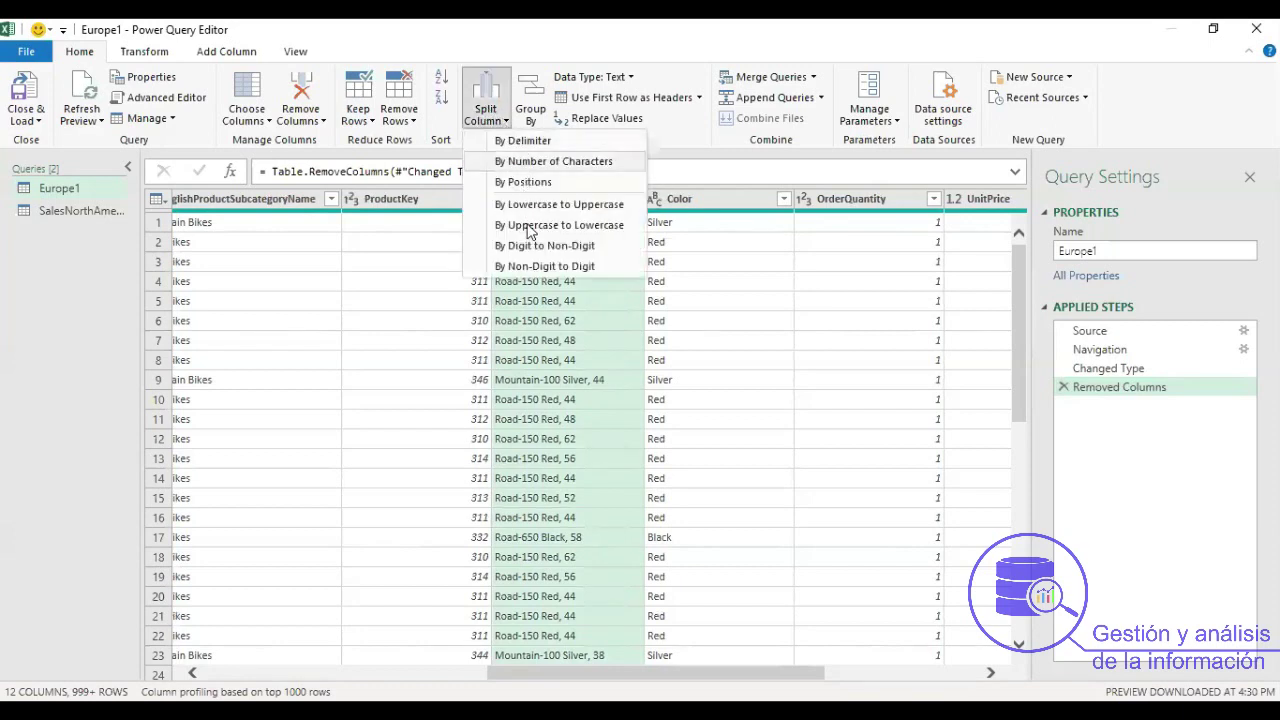
click(530, 141)
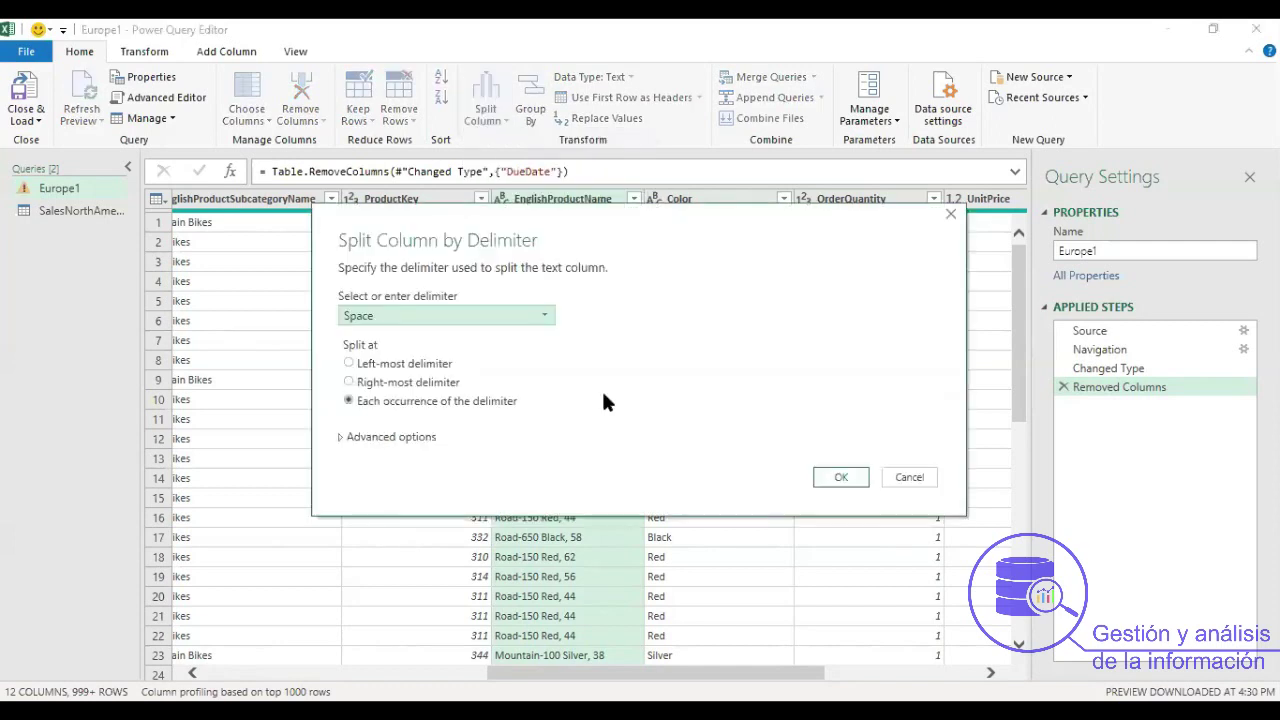
click(545, 316)
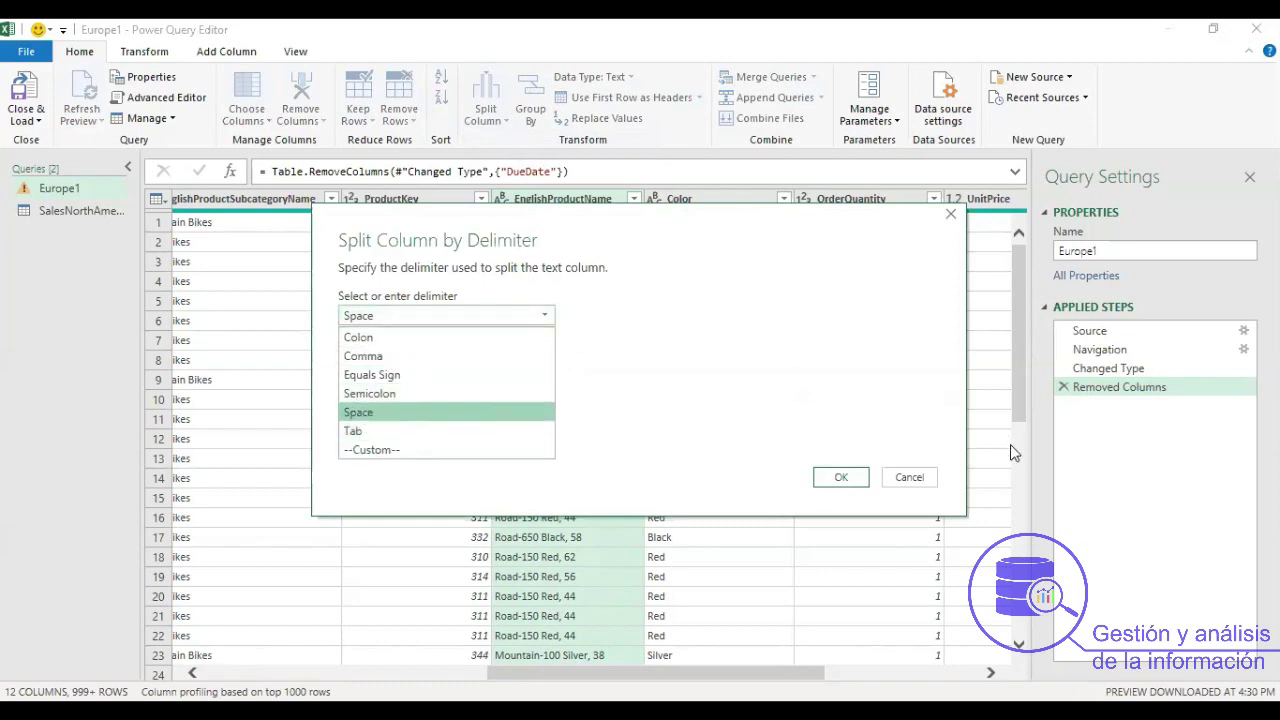
click(916, 484)
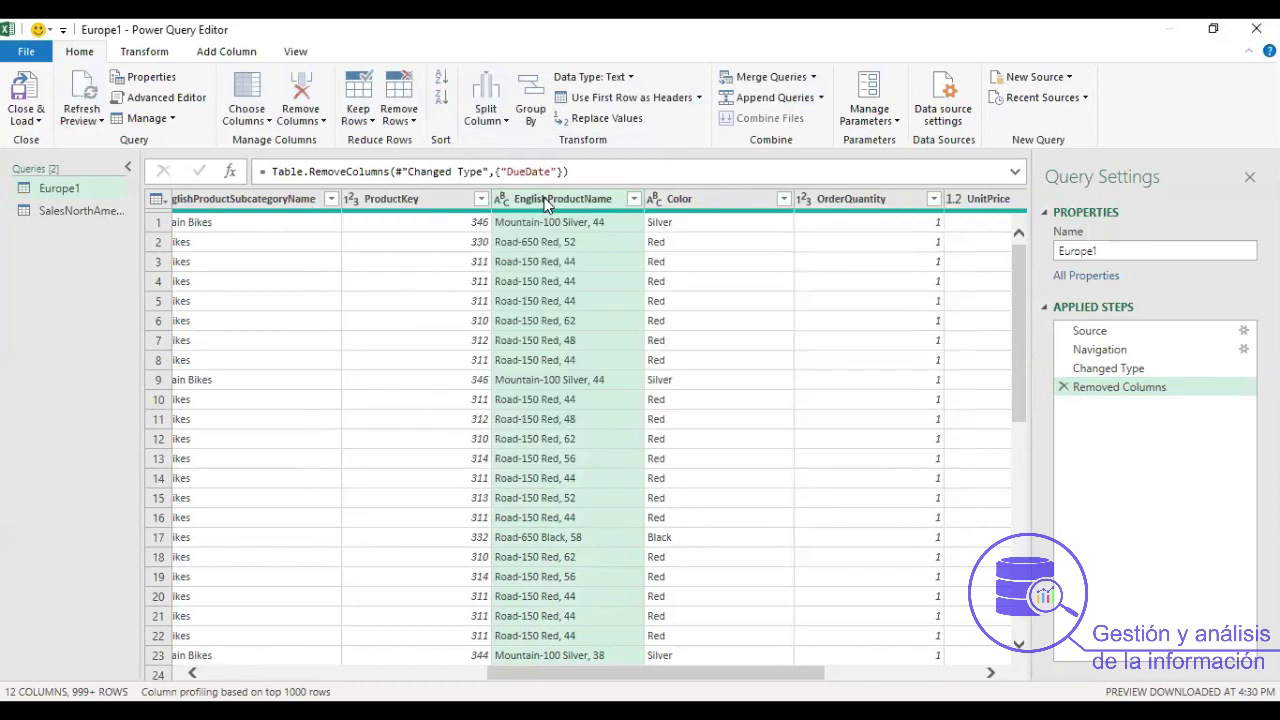
Split the EnglishProductName column at each occurrence of the custom delimiter "-".
right_click(545, 203)
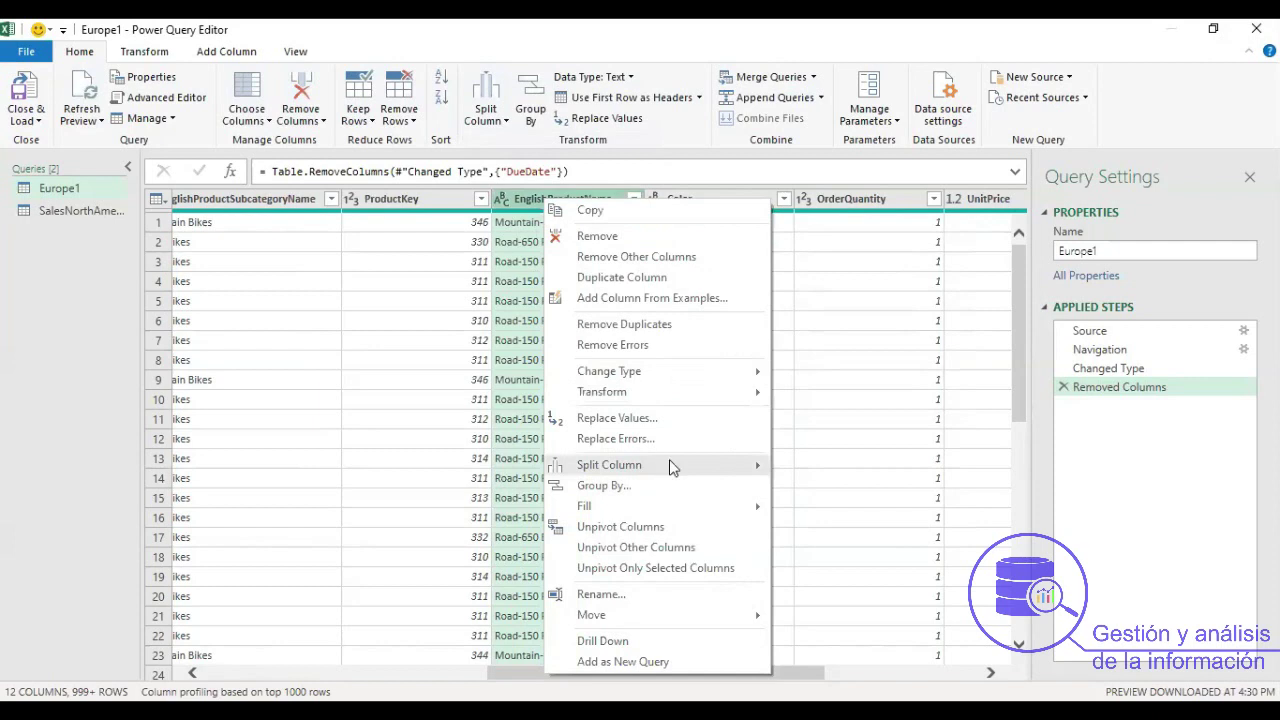
mouse_move(669, 462)
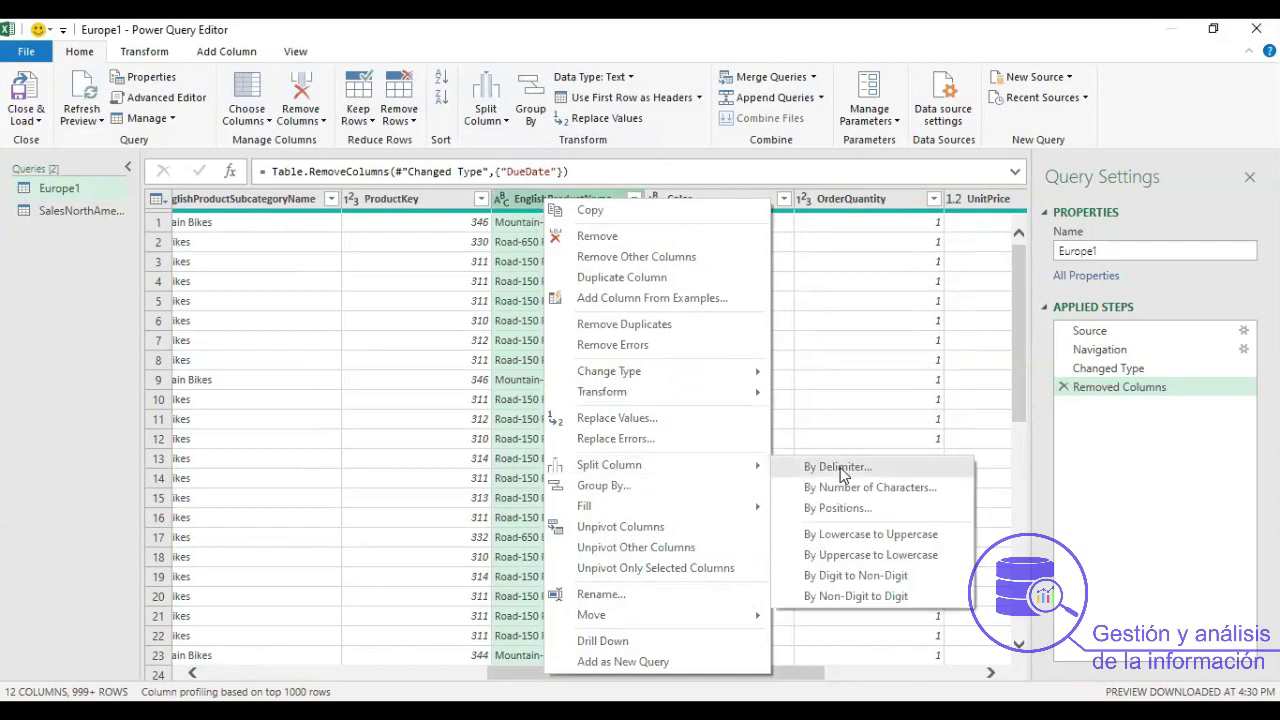
click(840, 467)
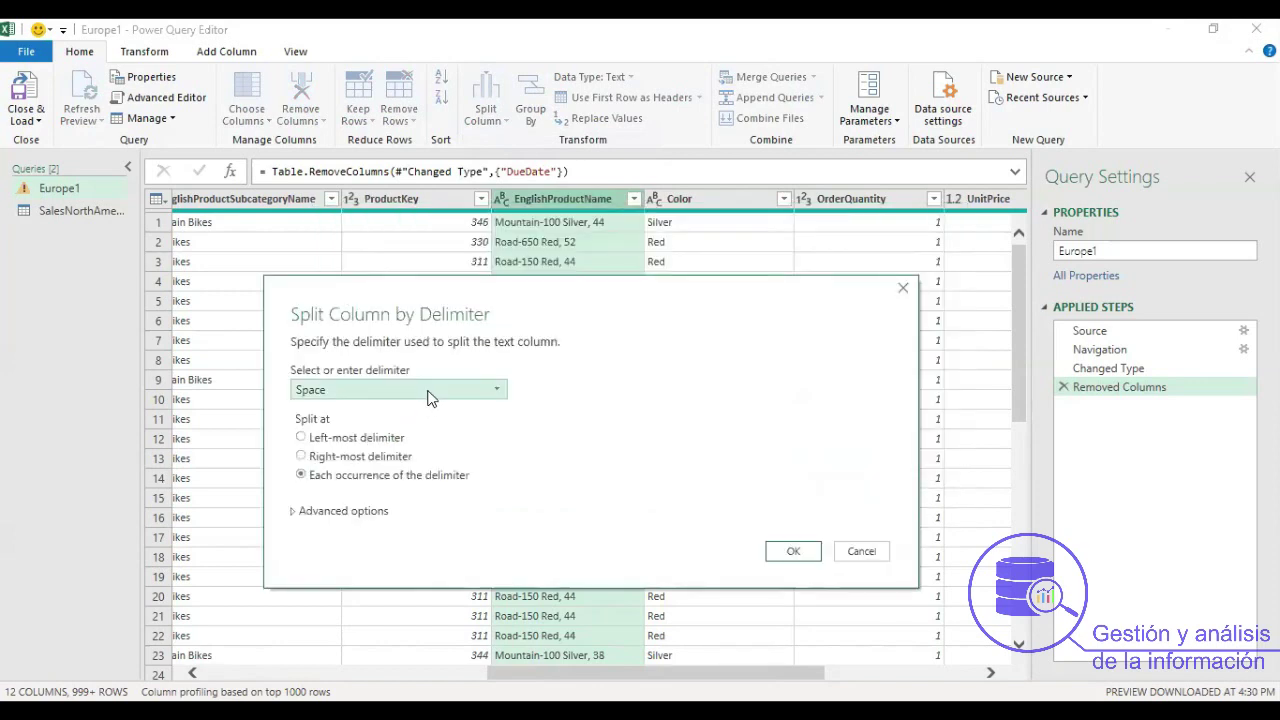
click(428, 391)
click(326, 522)
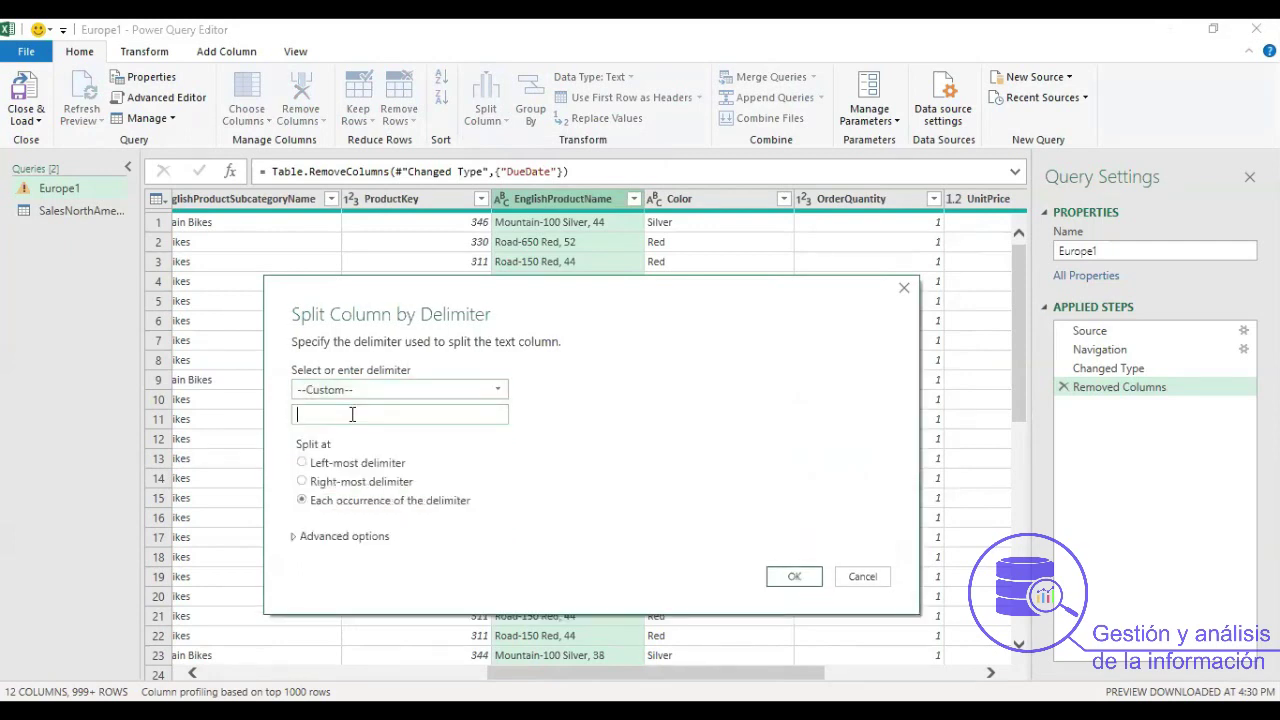
text(-)
click(795, 577)
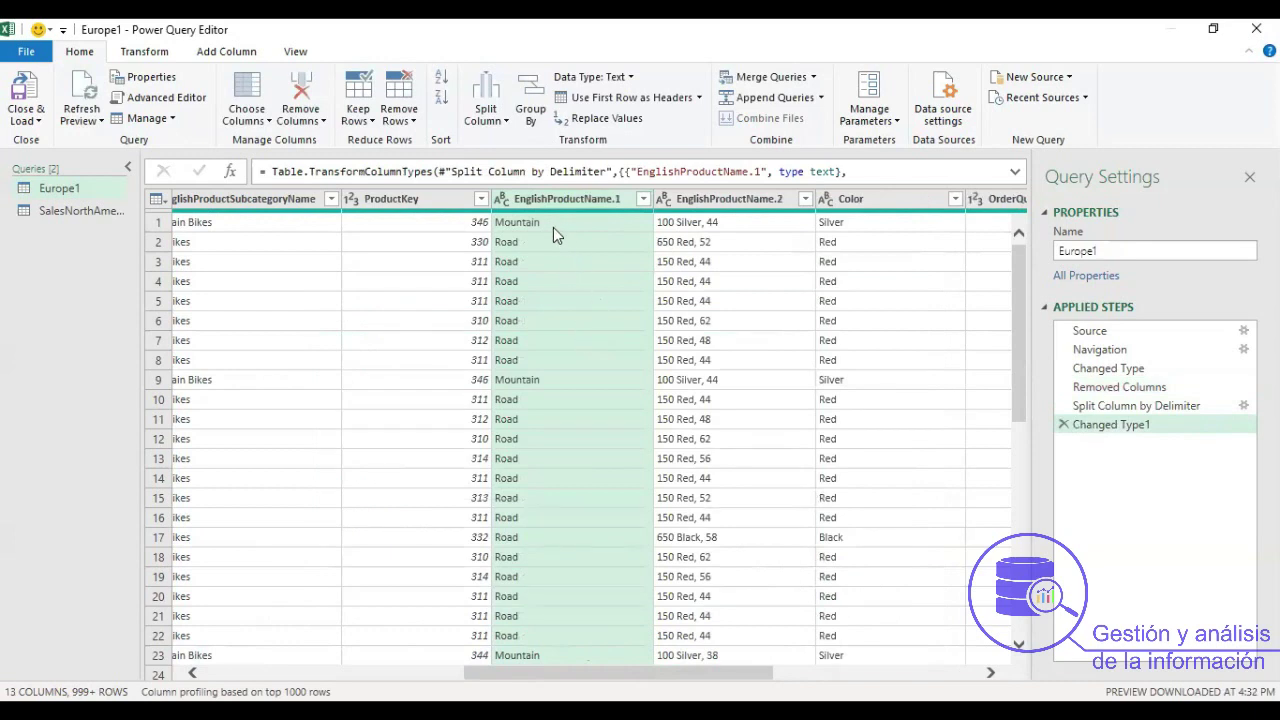
Inspect the two product name columns produced by the split, and delete the split and its type change from the applied steps.
click(700, 201)
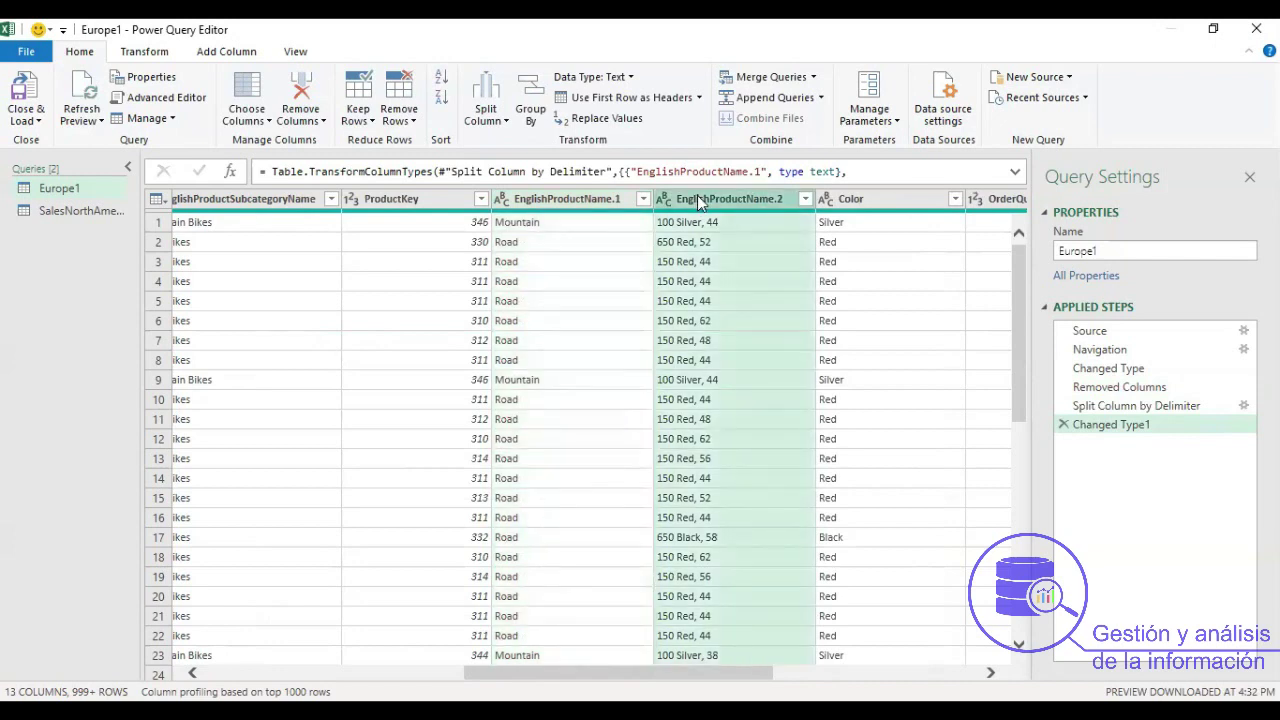
click(594, 199)
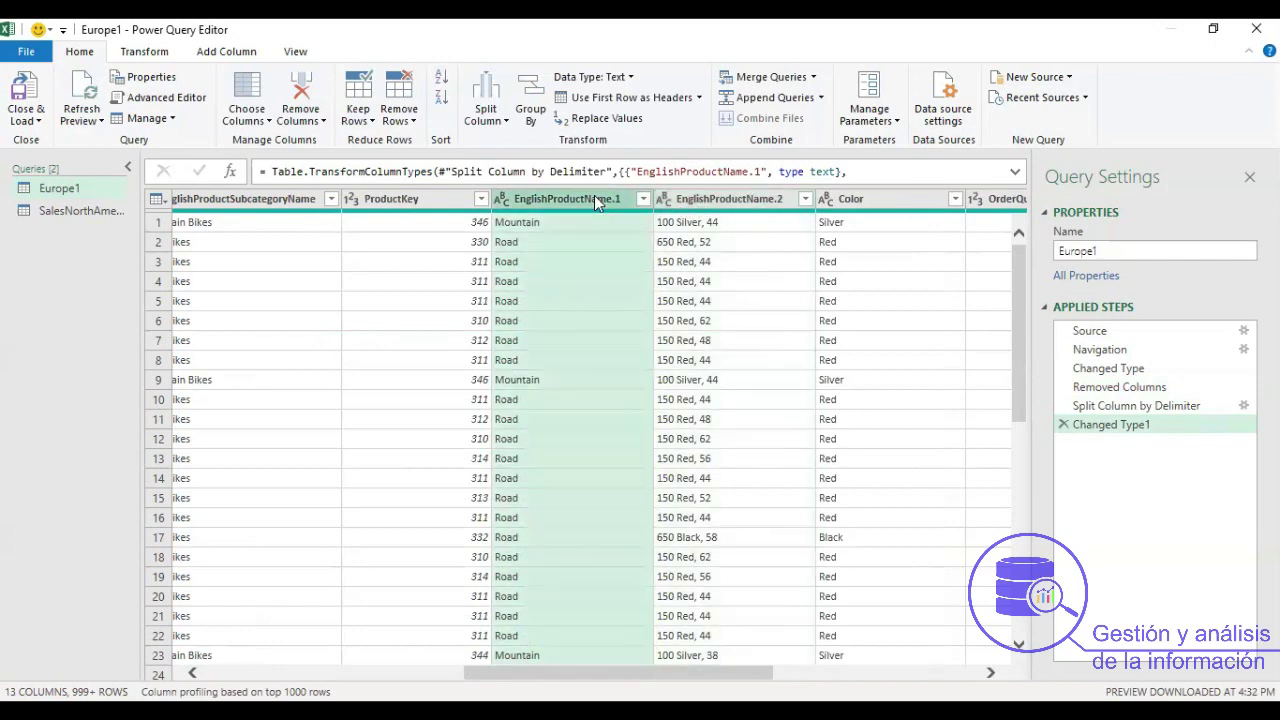
click(707, 205)
click(605, 220)
click(703, 203)
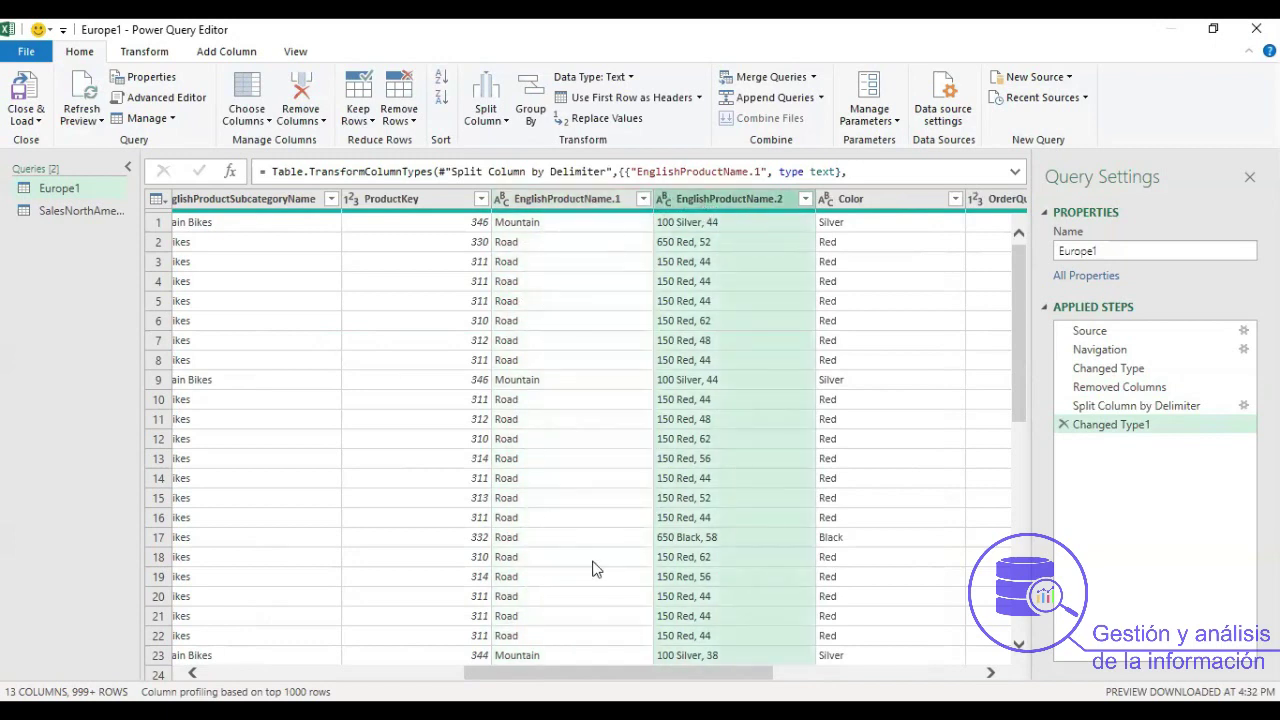
click(576, 550)
mouse_move(643, 560)
mouse_down()
mouse_move(271, 597)
mouse_move(820, 574)
mouse_move(648, 566)
mouse_up()
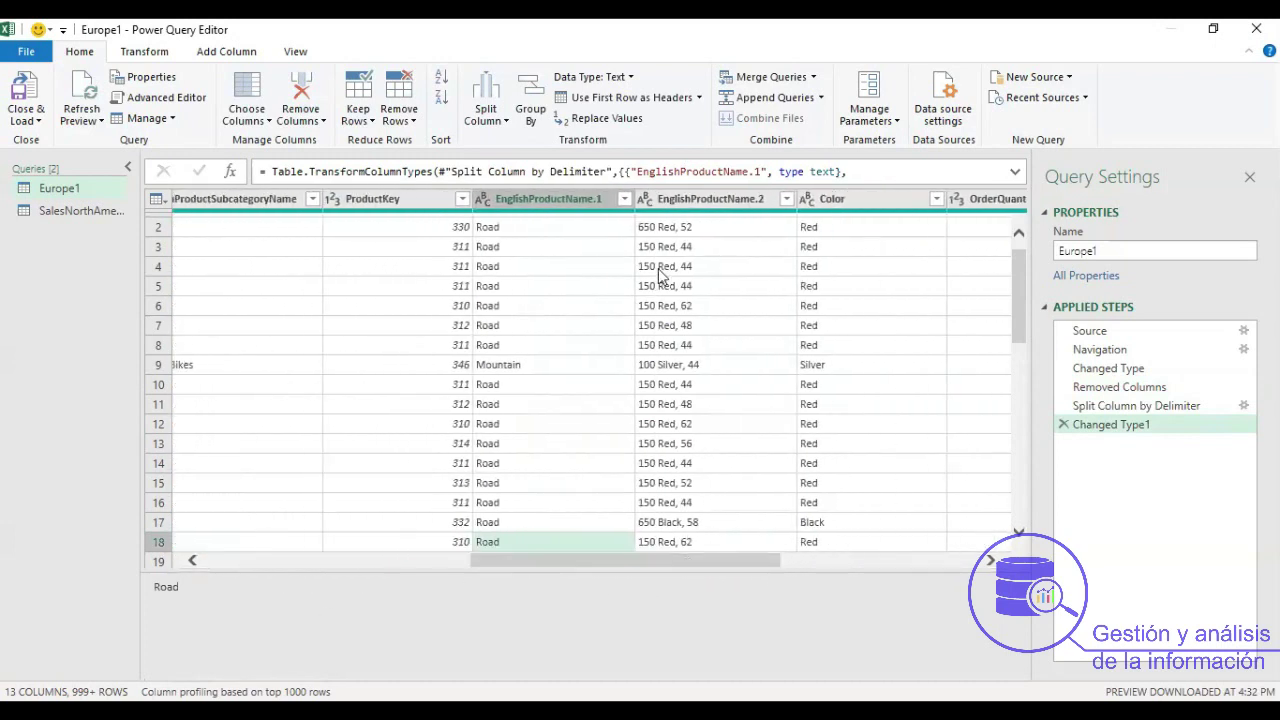
click(707, 199)
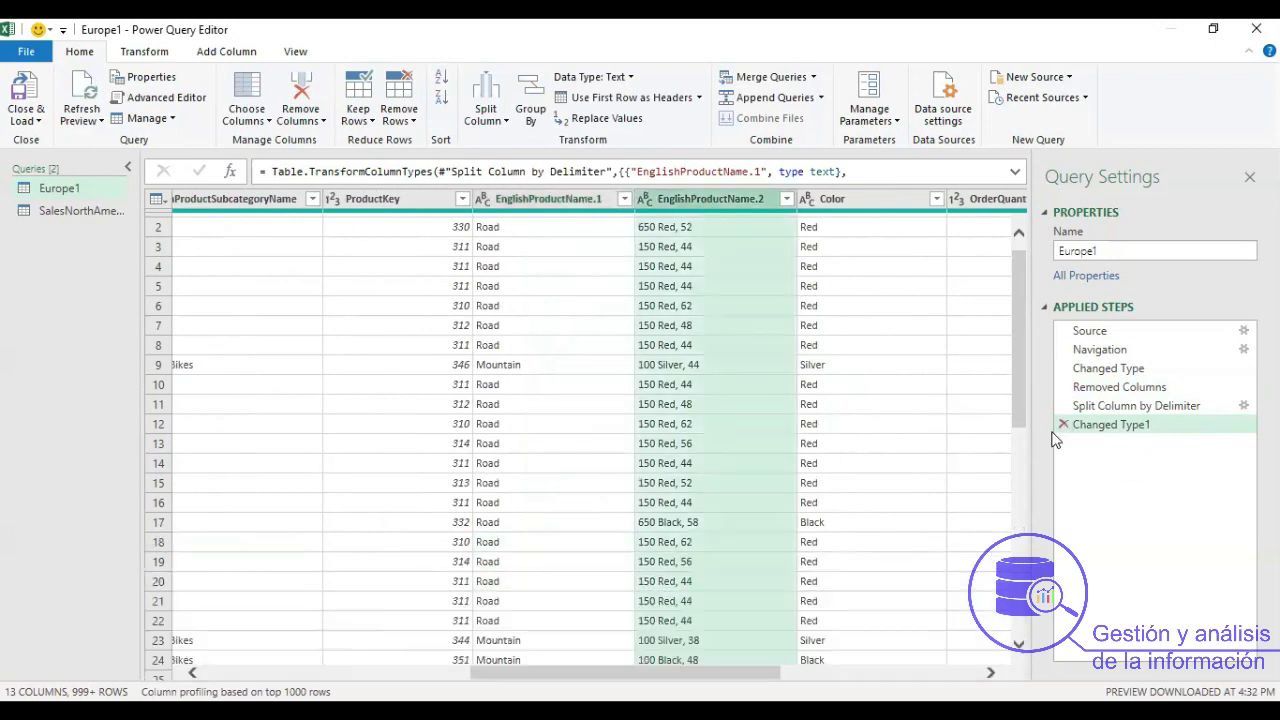
click(1068, 407)
click(1063, 406)
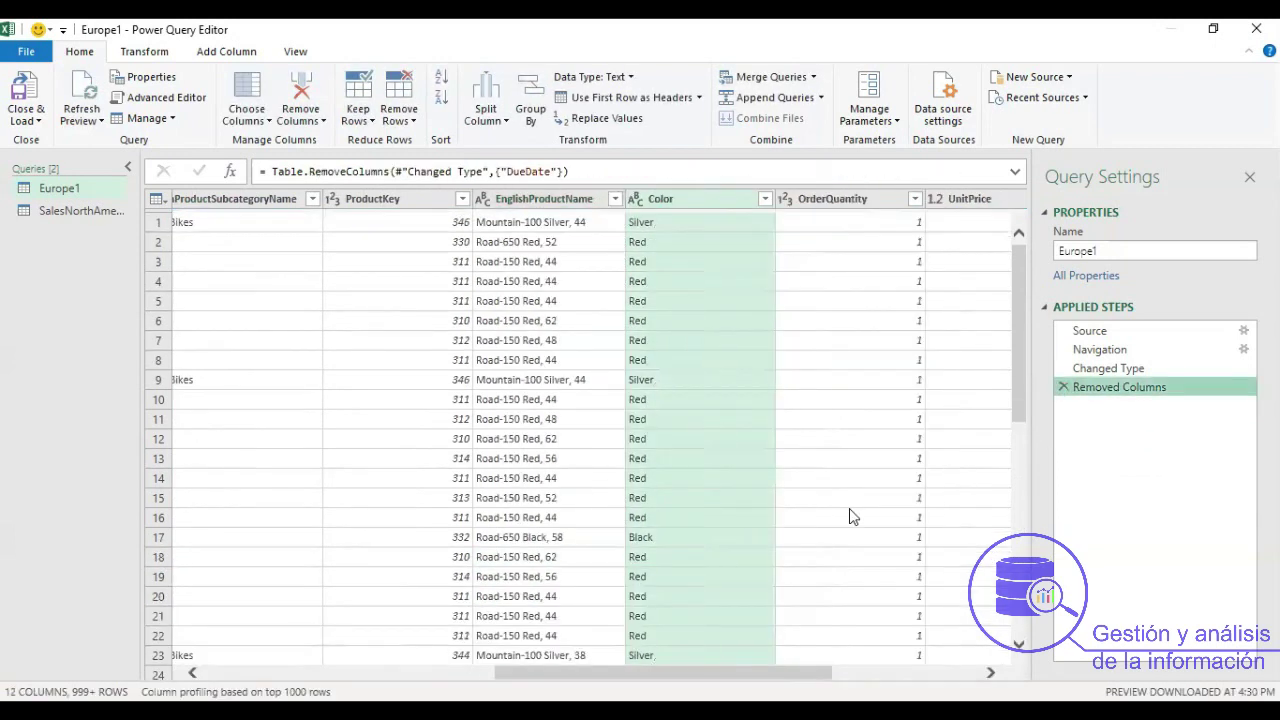
Start merging the Europe1 query as a new query, with SalesNorthAmerica as the second table.
drag(637, 677, 853, 587)
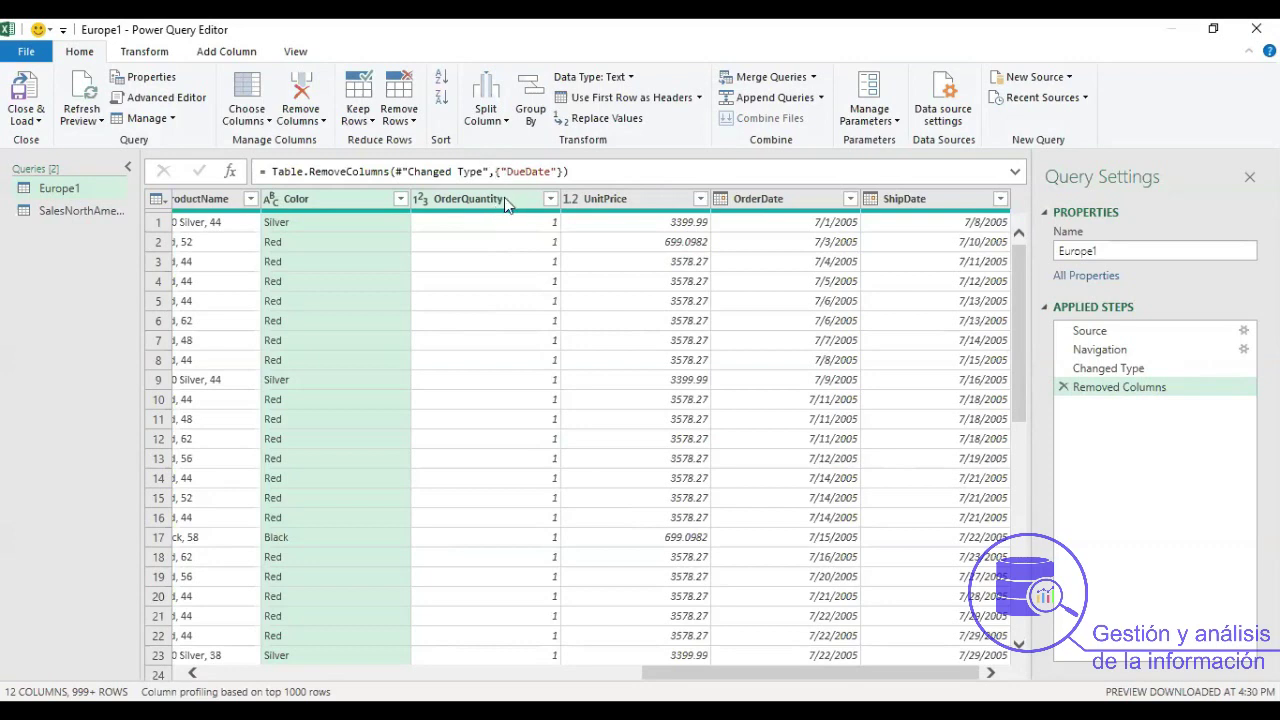
click(52, 215)
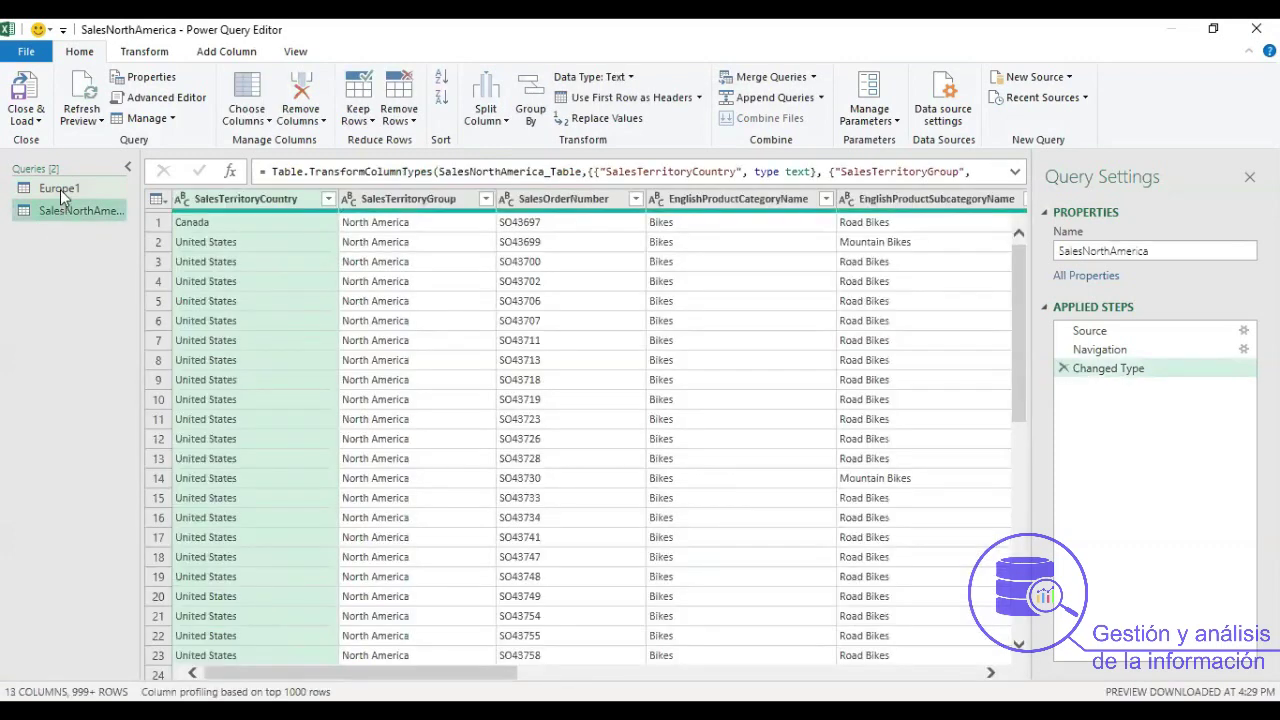
click(62, 189)
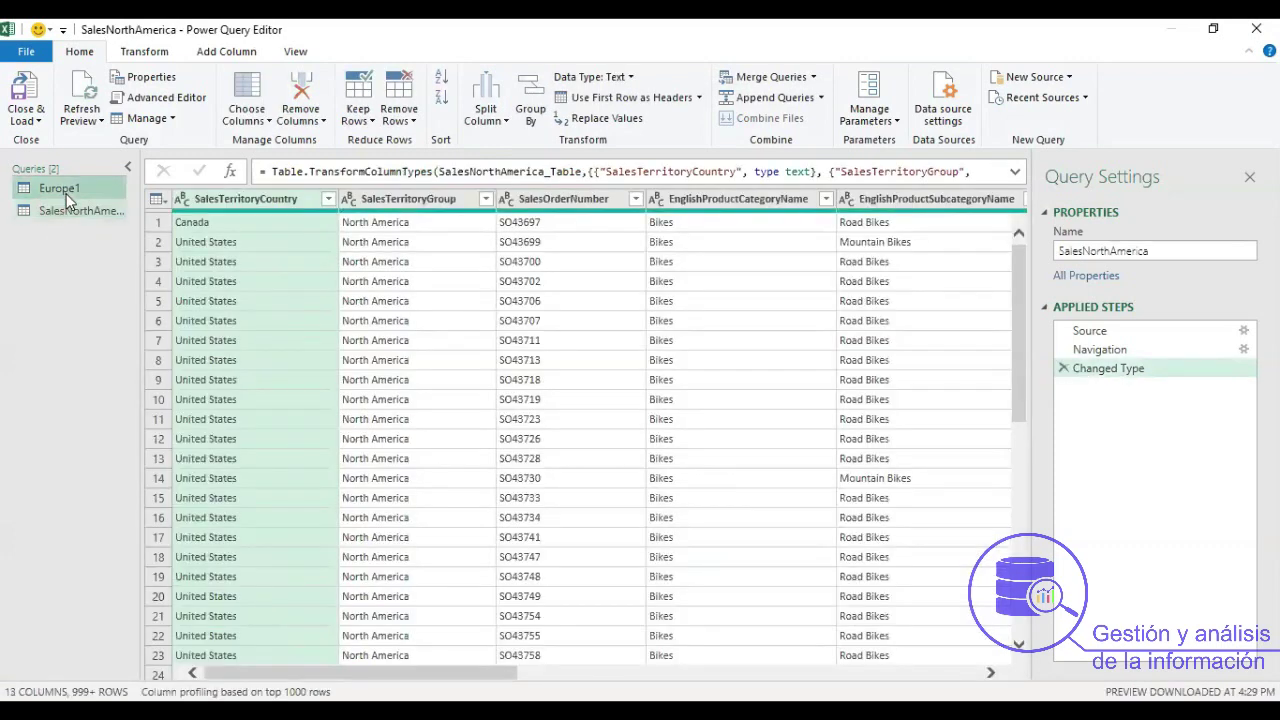
click(814, 78)
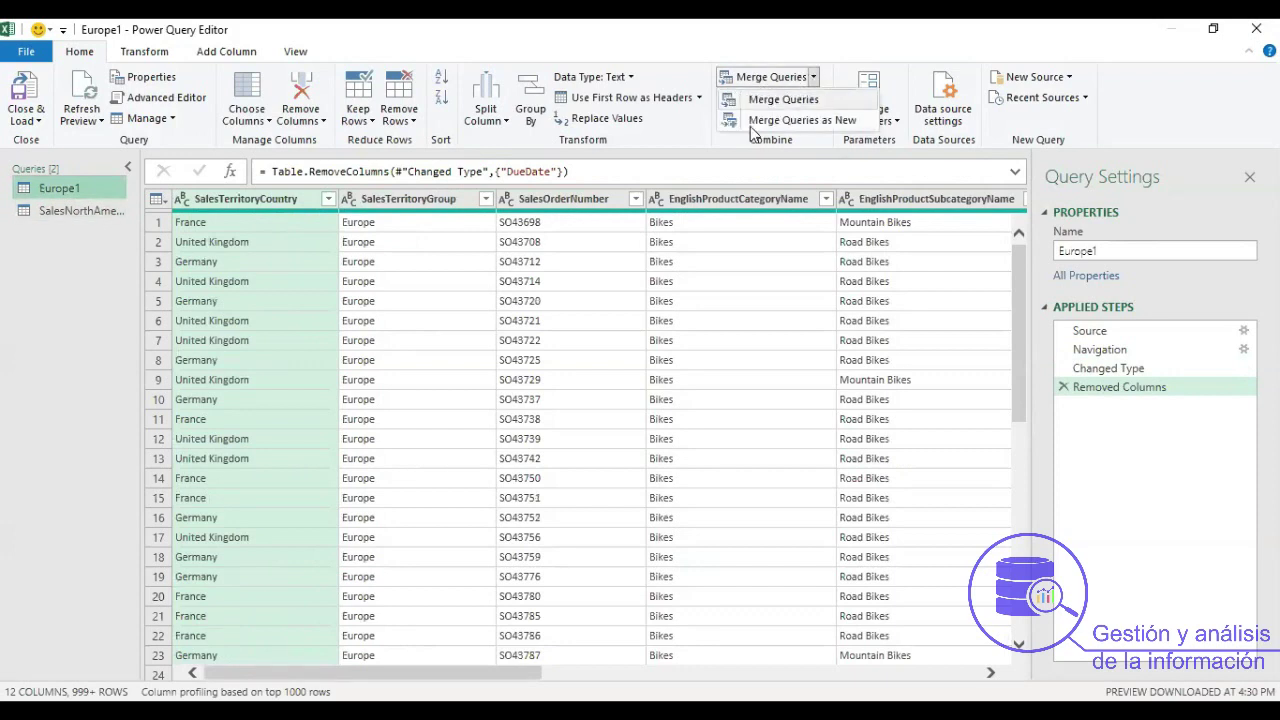
click(826, 128)
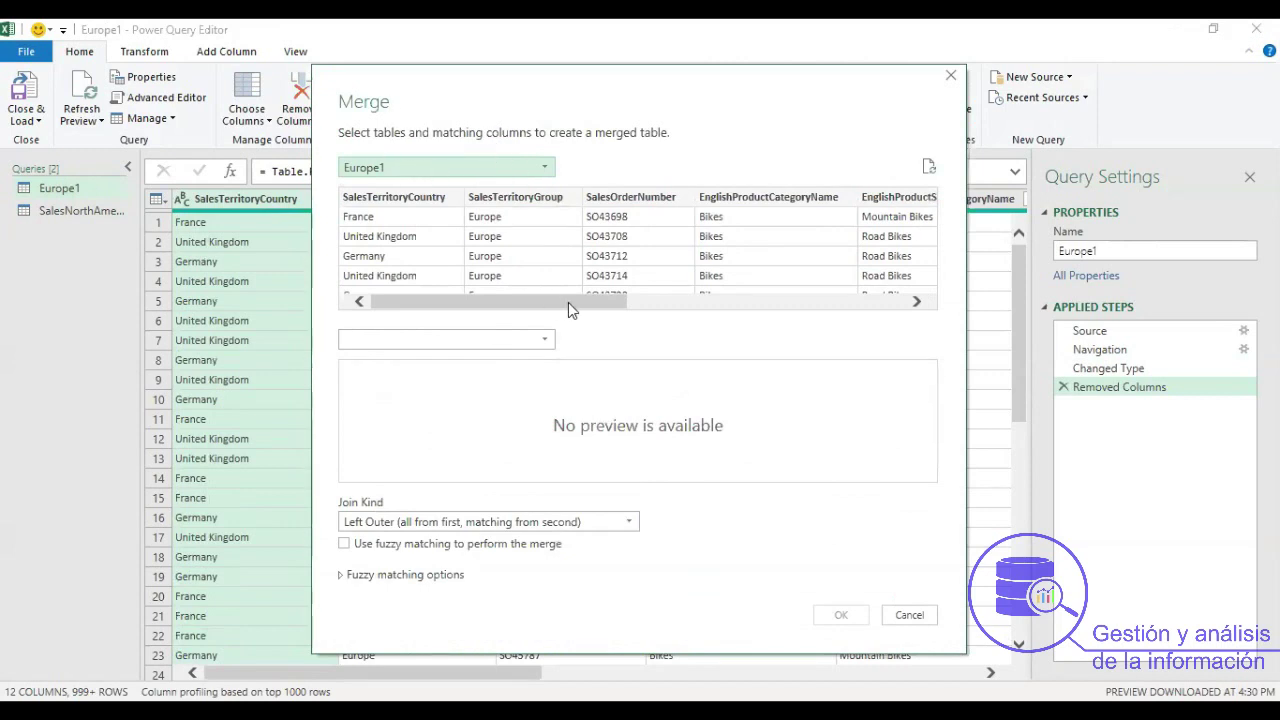
drag(568, 302, 897, 300)
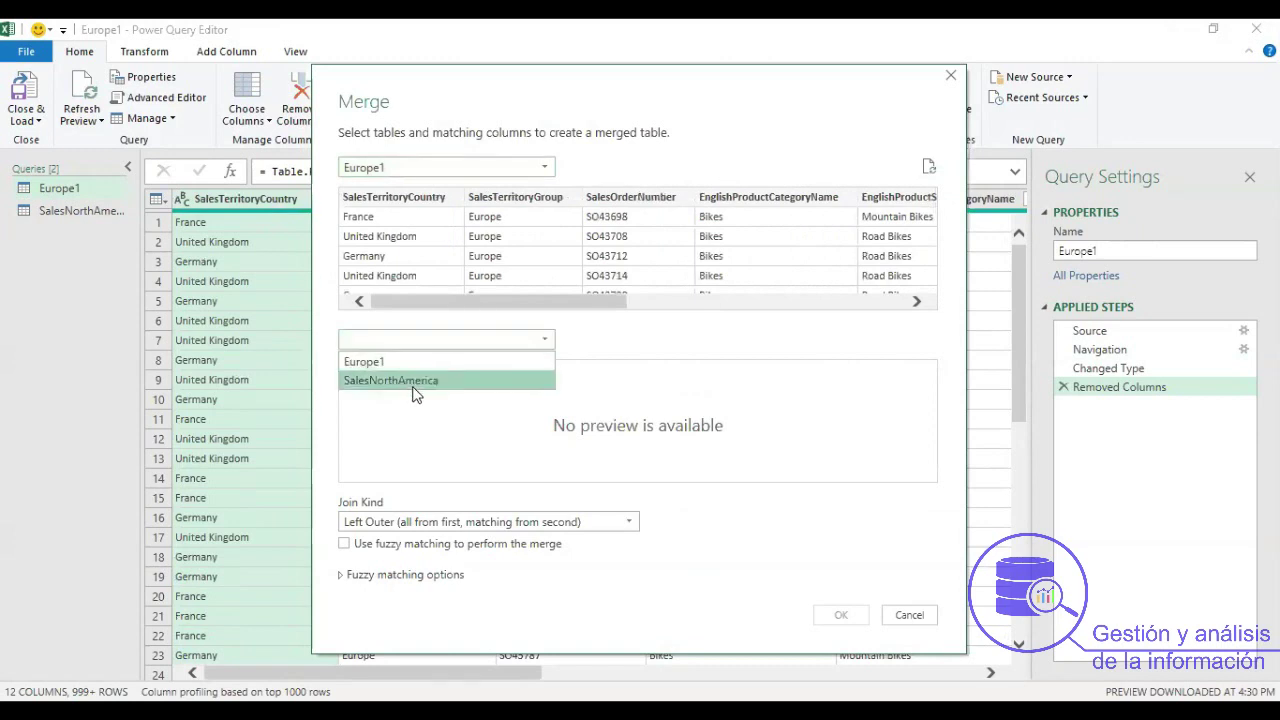
click(415, 381)
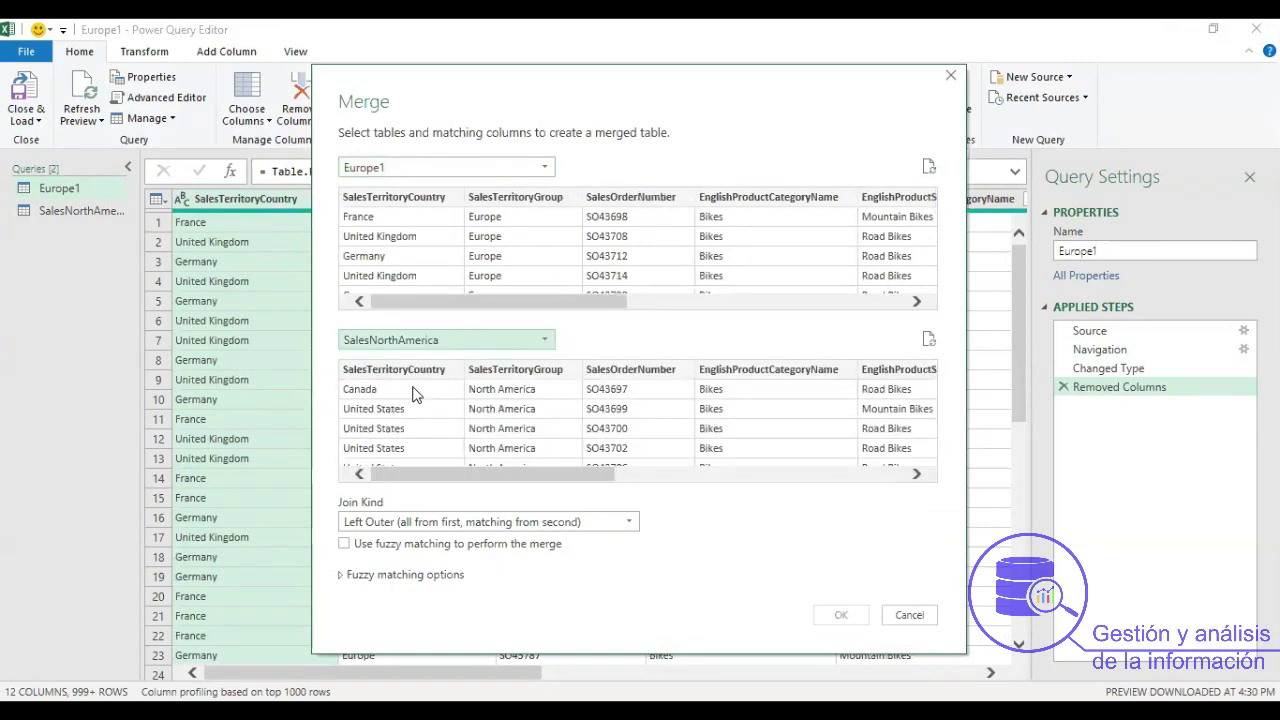
Match both tables on ProductKey with a Left Outer join and create the merged query.
drag(603, 478, 771, 473)
click(695, 369)
drag(609, 309, 769, 302)
click(712, 197)
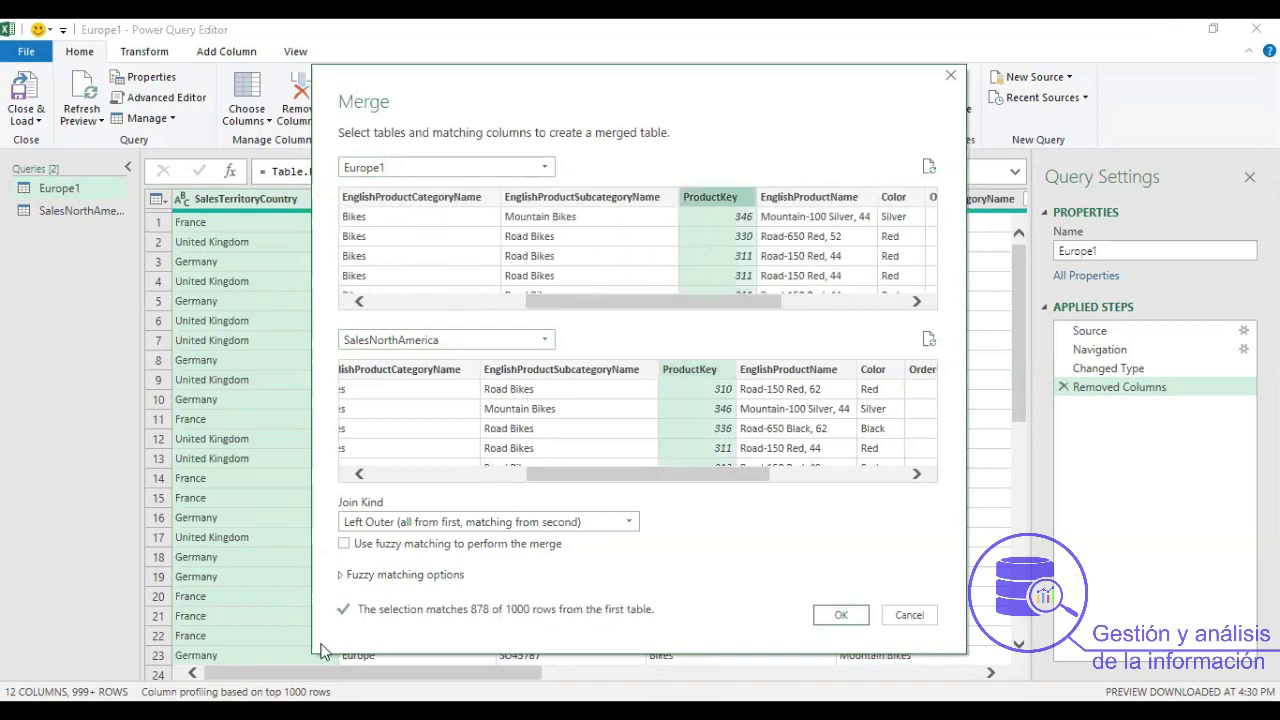
click(629, 521)
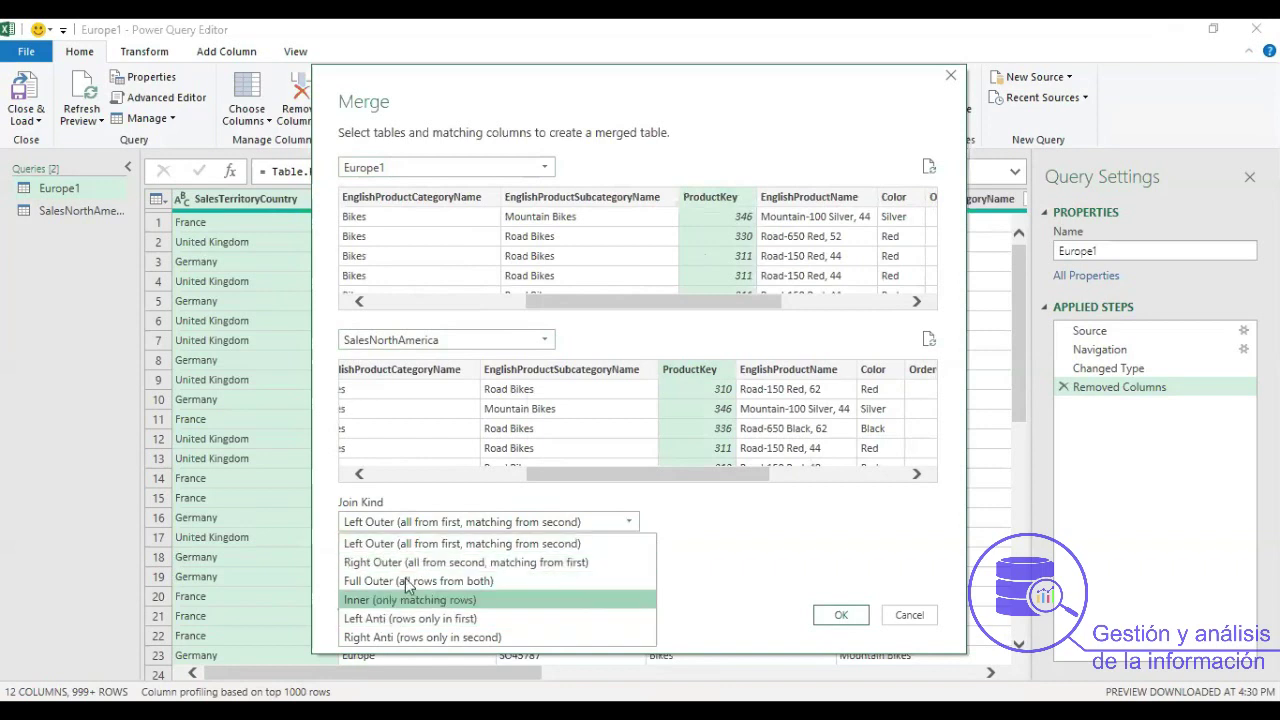
click(429, 543)
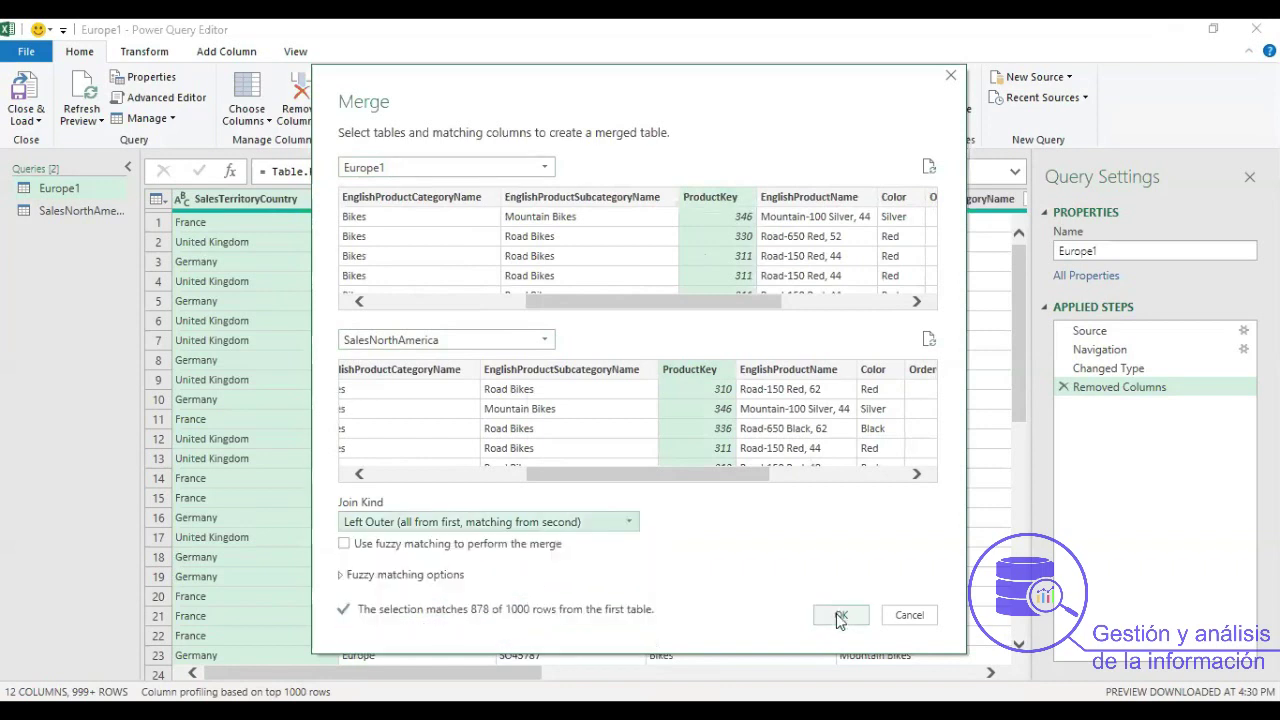
click(837, 613)
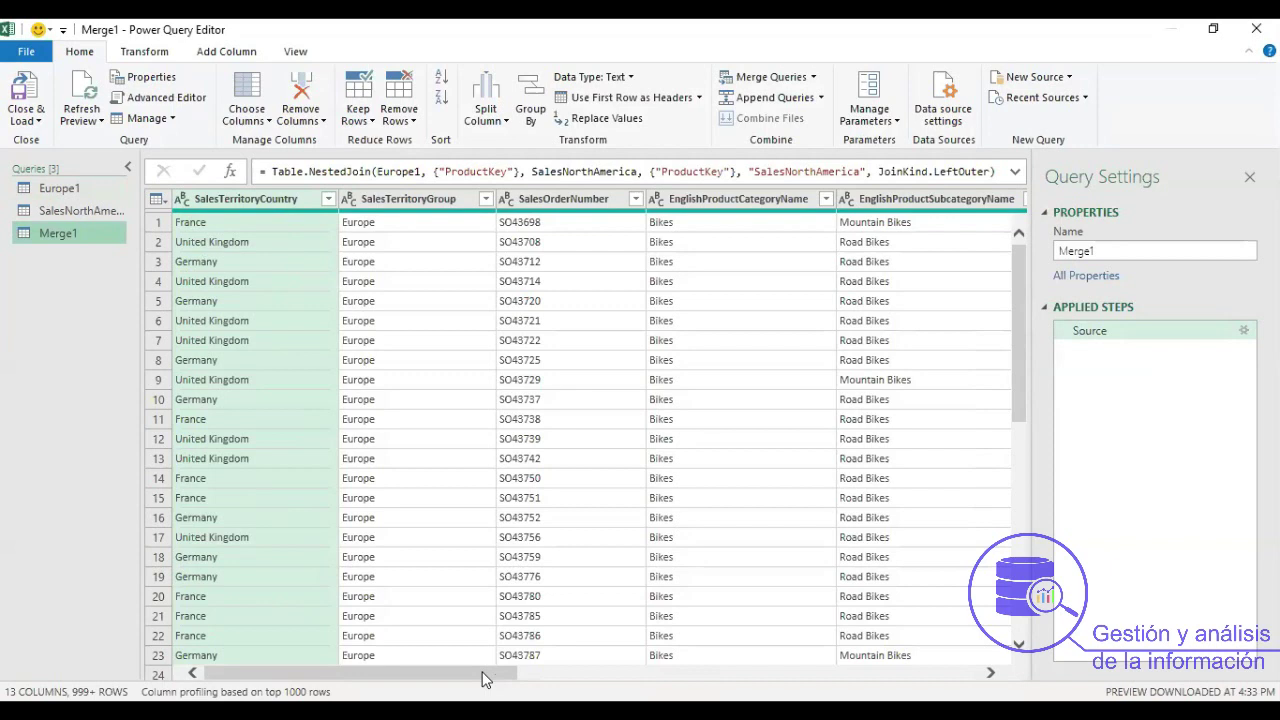
scroll(487, 677, right, 6)
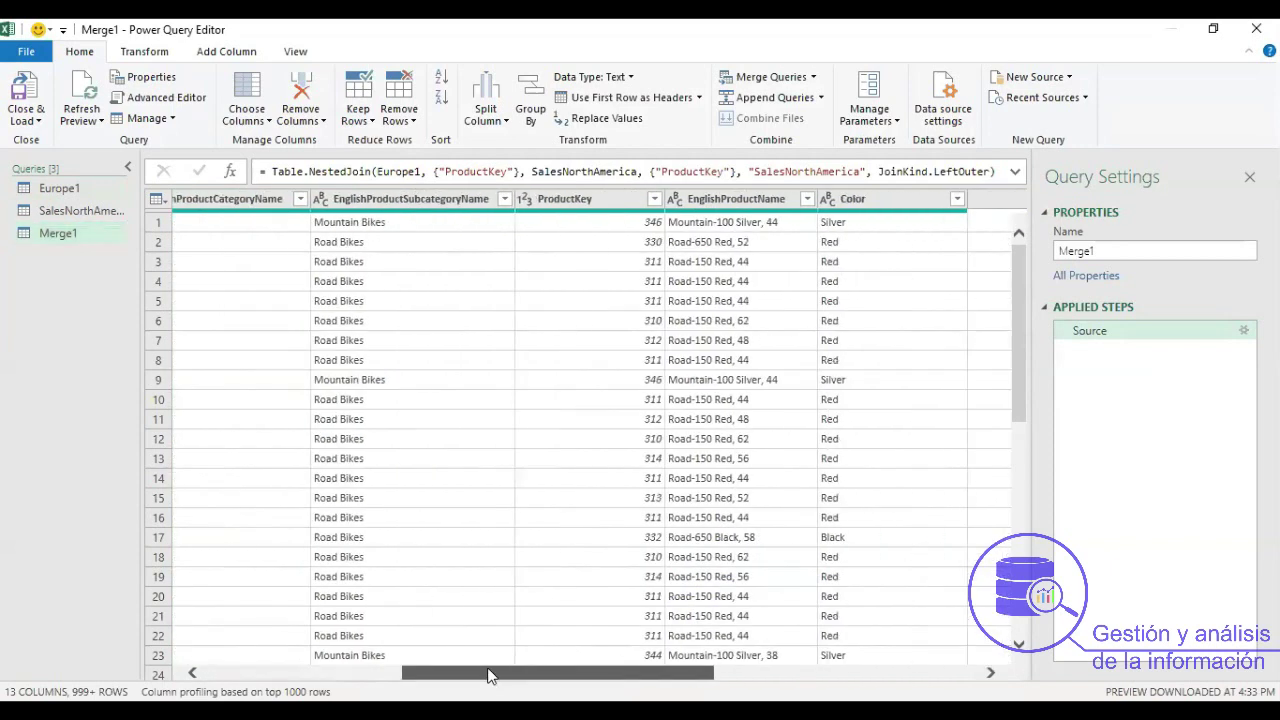
Check the SalesTerritoryGroup filter values in the merged query without filtering, and locate the nested SalesNorthAmerica column.
scroll(566, 271, left, 8)
click(479, 198)
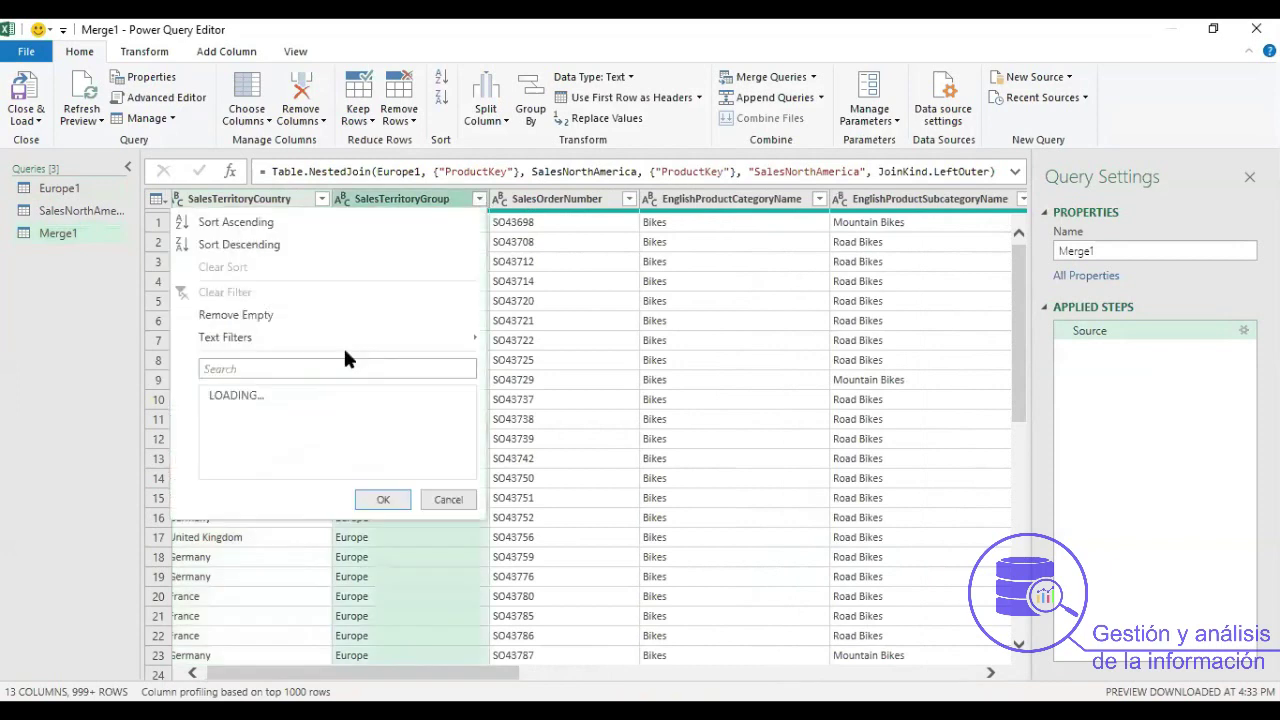
click(448, 527)
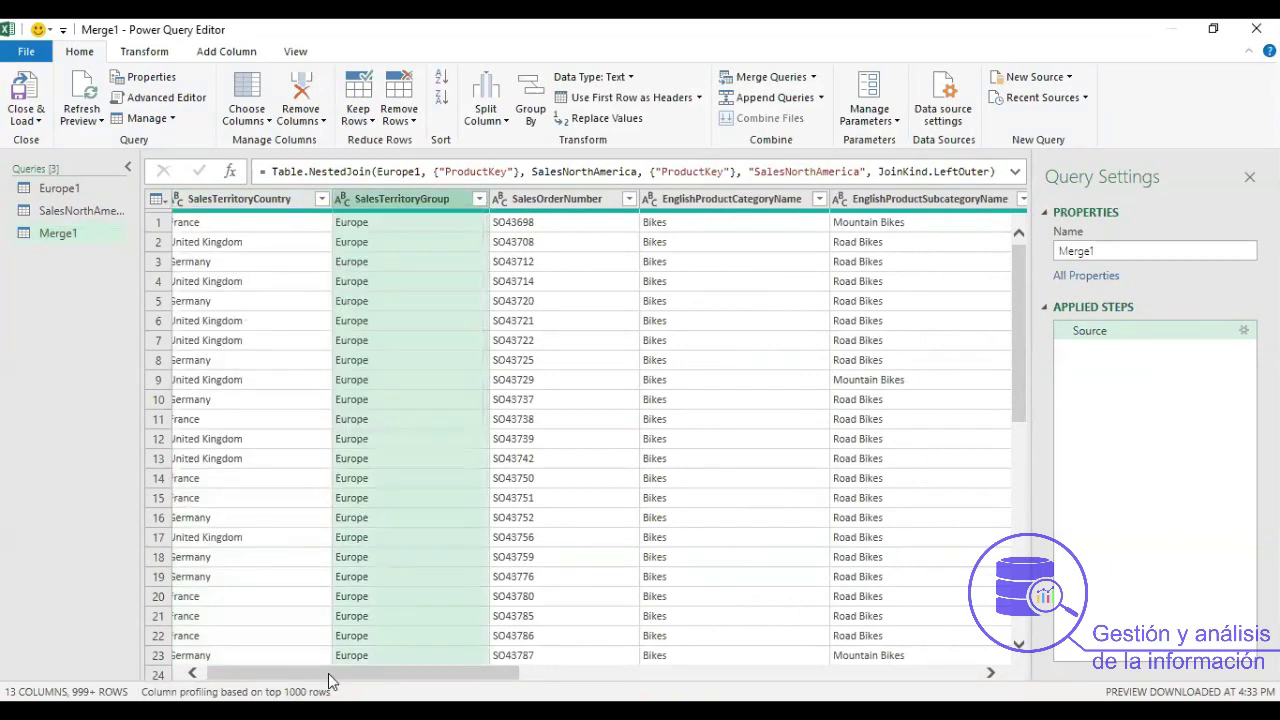
drag(330, 676, 803, 252)
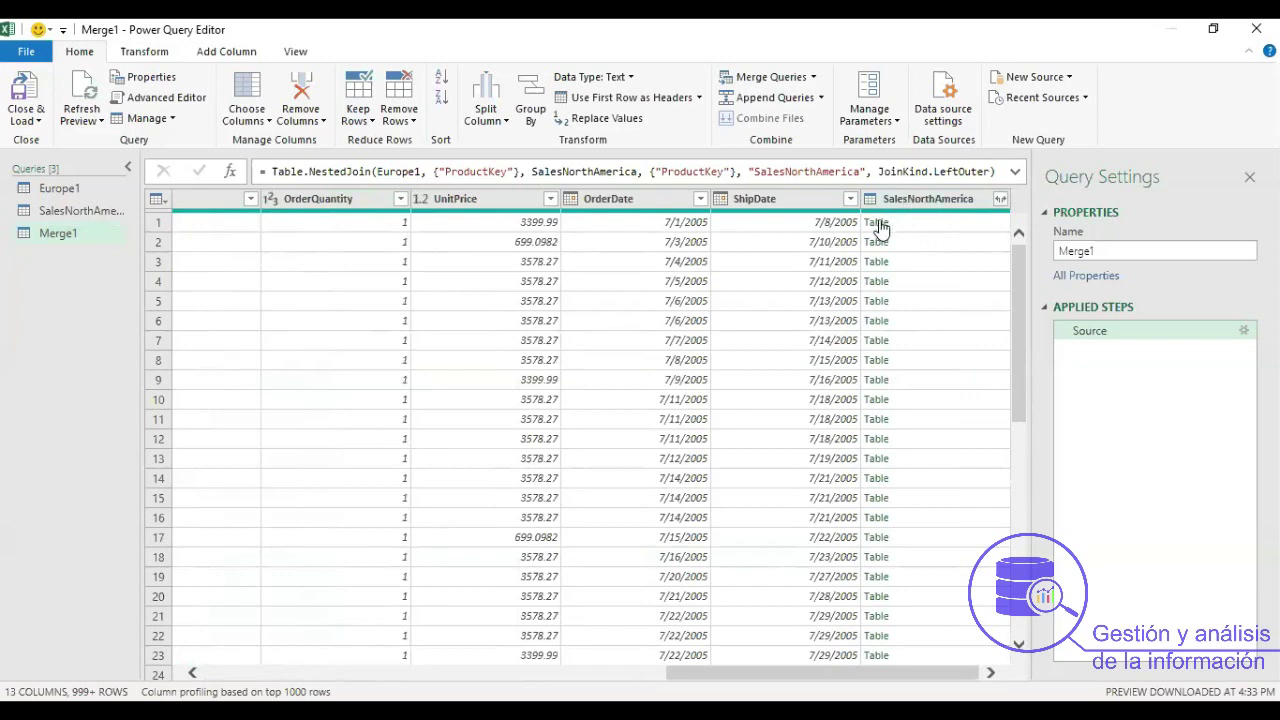
Drill into the nested SalesNorthAmerica table of the first merged row and examine its columns.
click(878, 224)
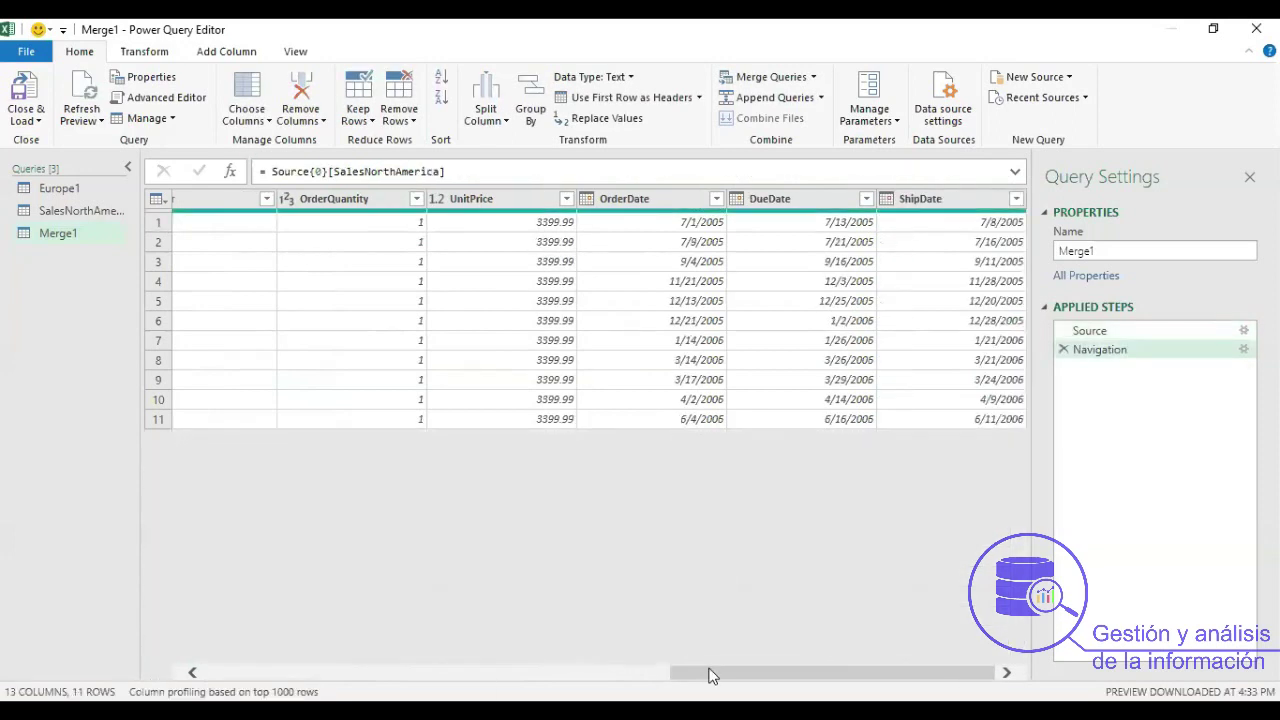
click(276, 672)
click(276, 672)
click(276, 672)
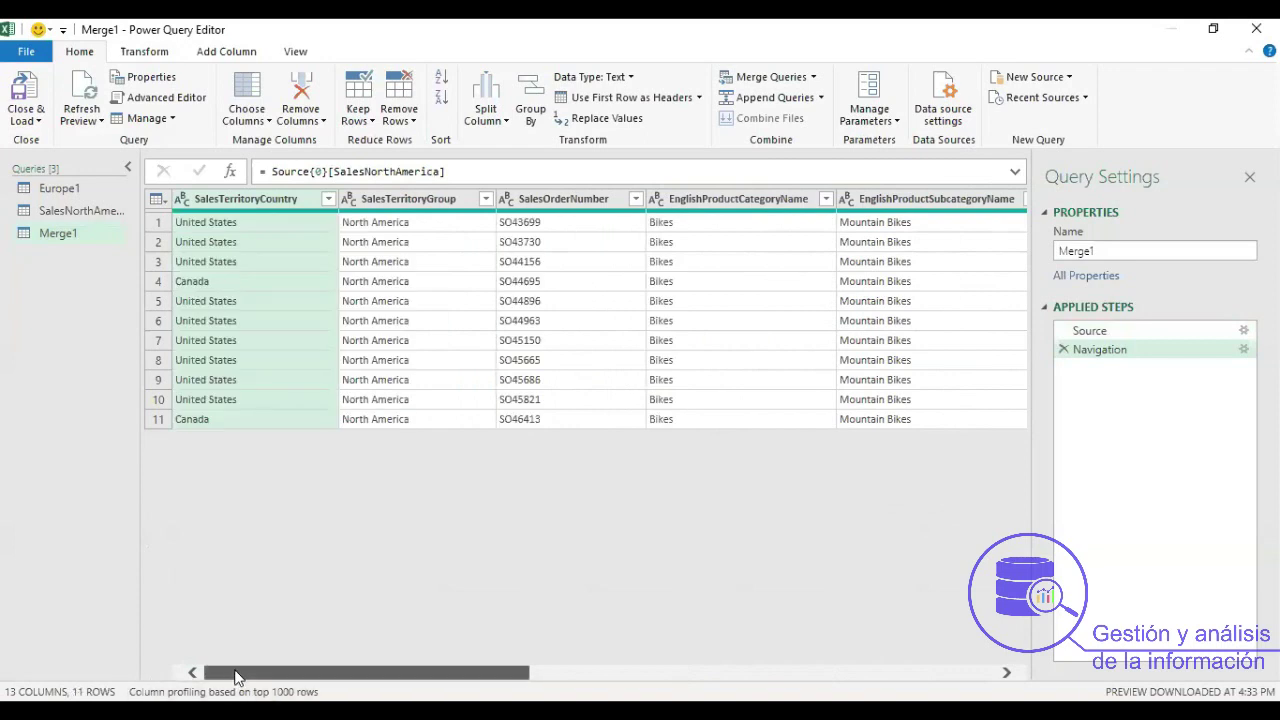
drag(236, 672, 283, 672)
drag(619, 643, 110, 665)
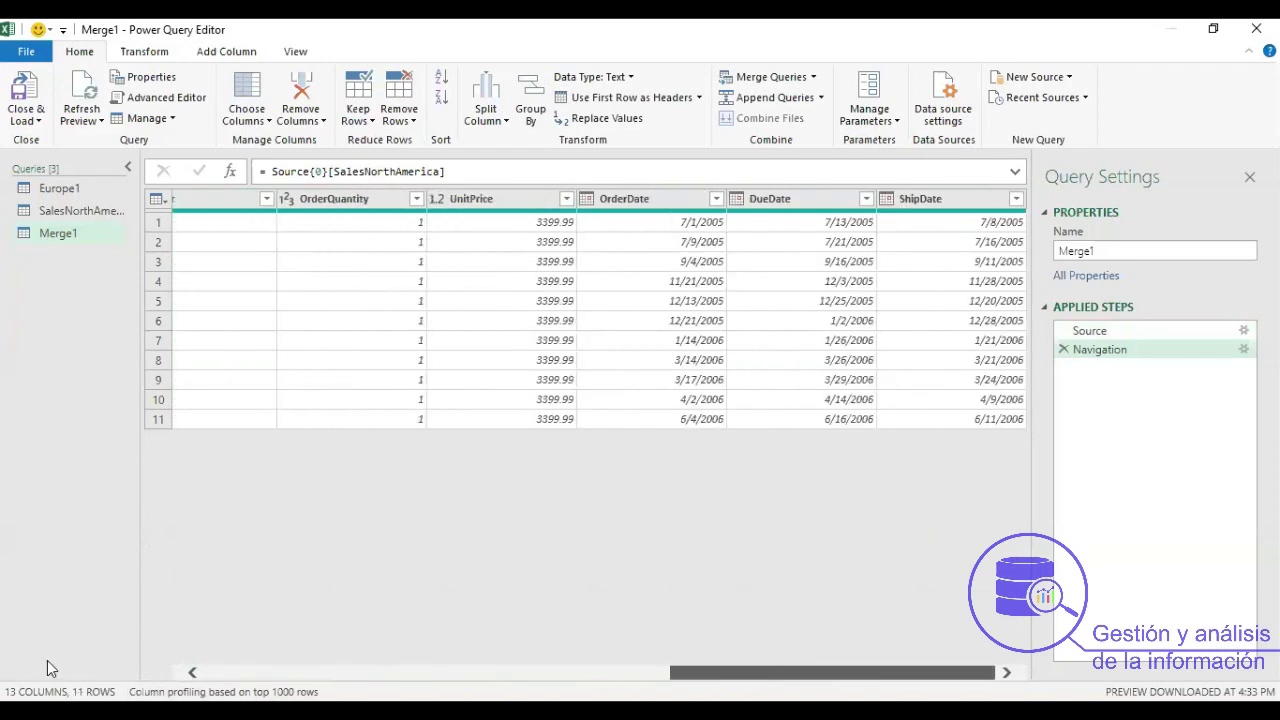
Compare the rows of the SalesNorthAmerica and Europe1 source queries.
click(73, 206)
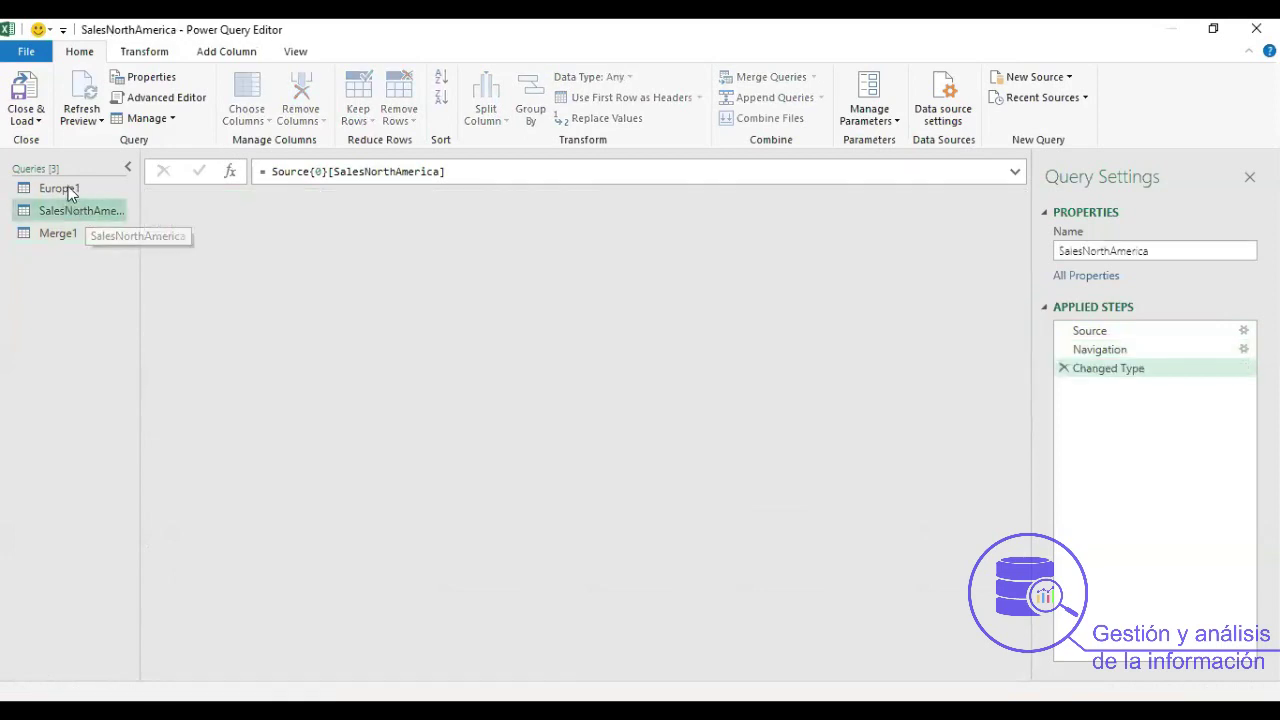
click(76, 191)
click(78, 209)
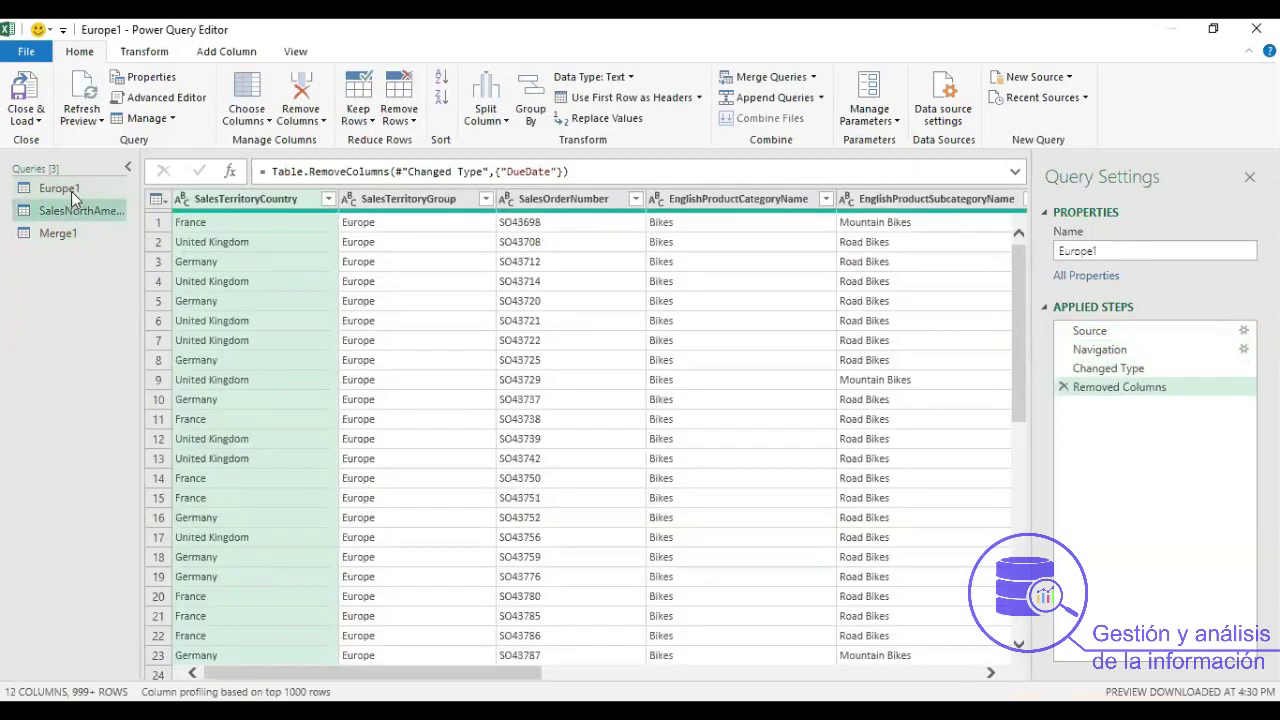
click(77, 191)
click(86, 209)
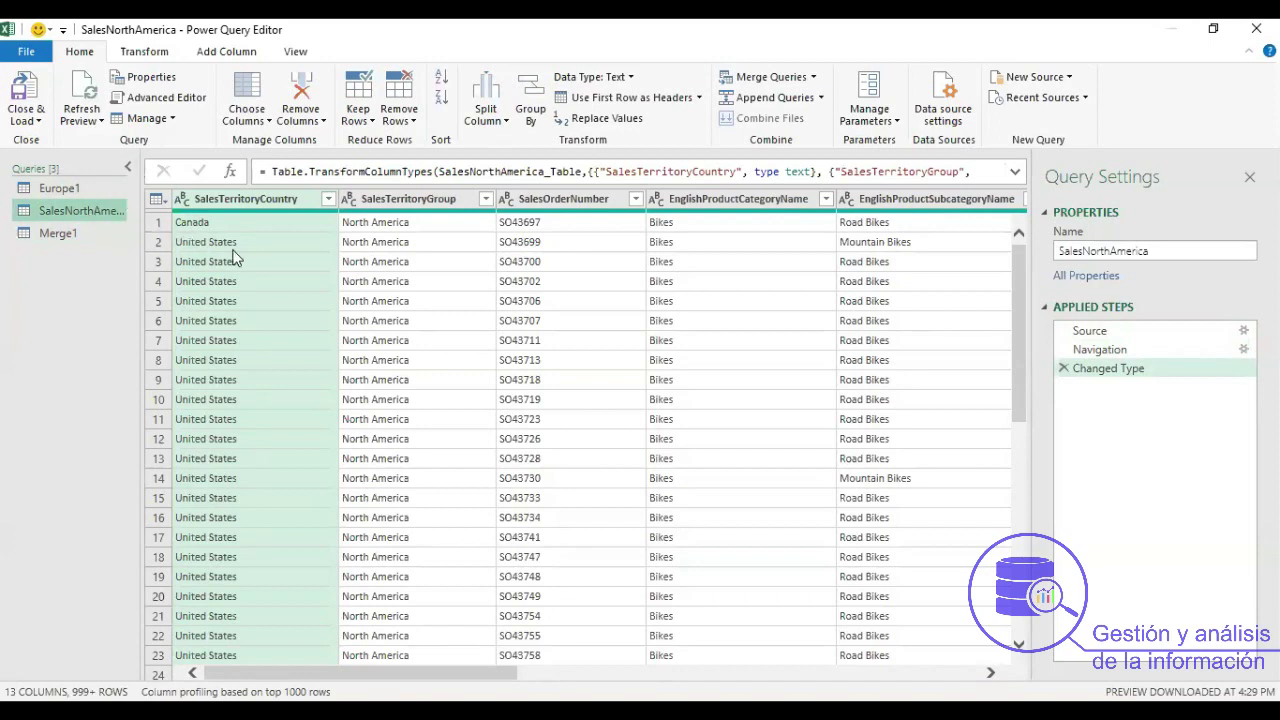
Append two tables as a new query, with SalesNorthAmerica as the primary table and Europe1 as the table appended to it.
click(821, 98)
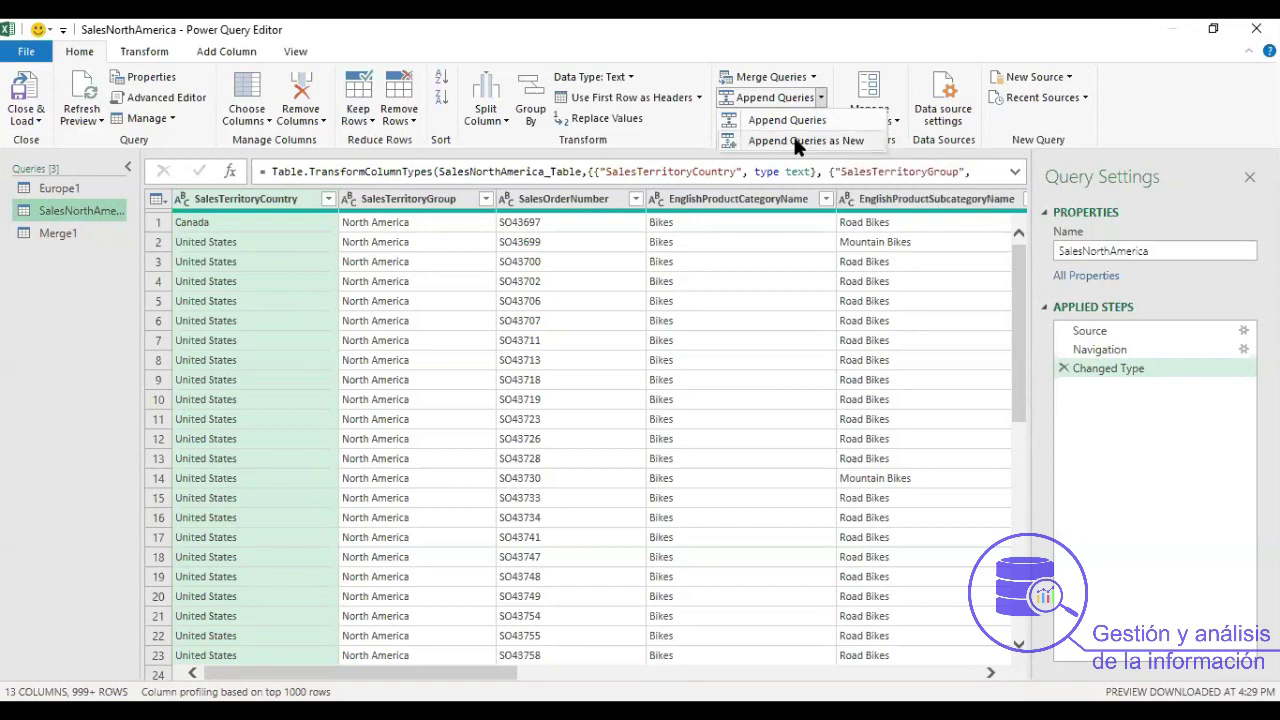
click(796, 140)
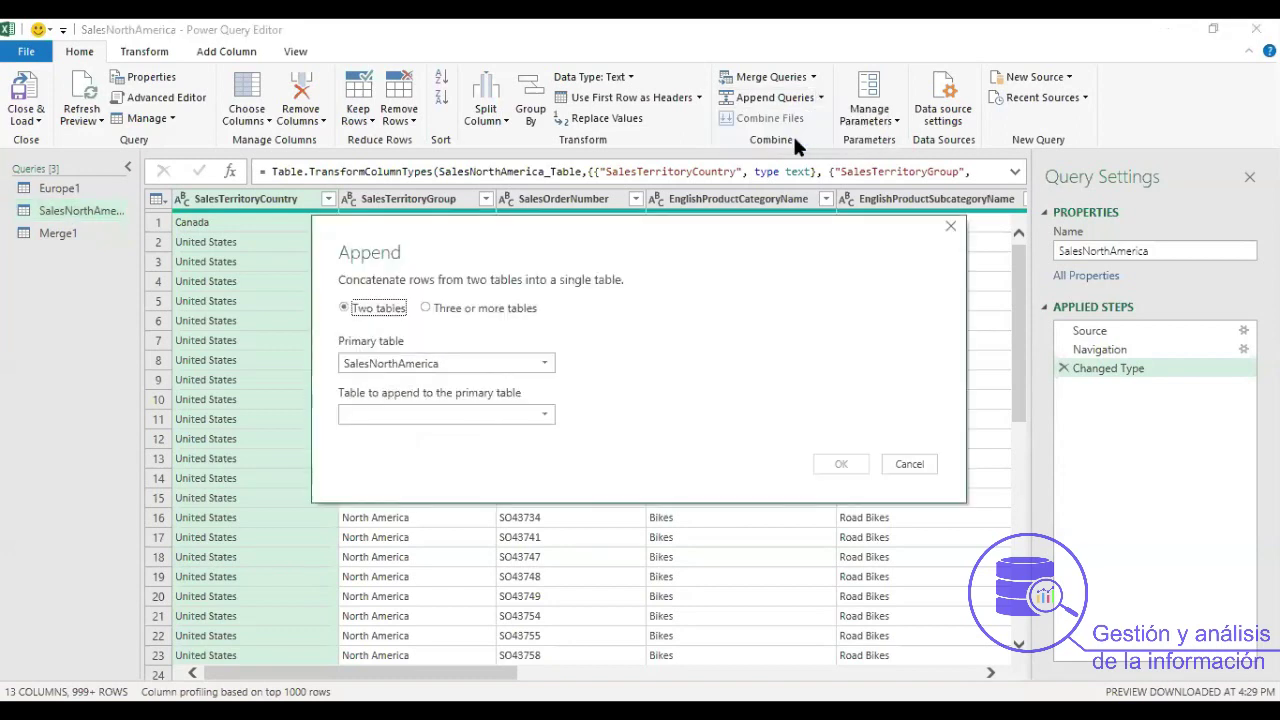
click(436, 310)
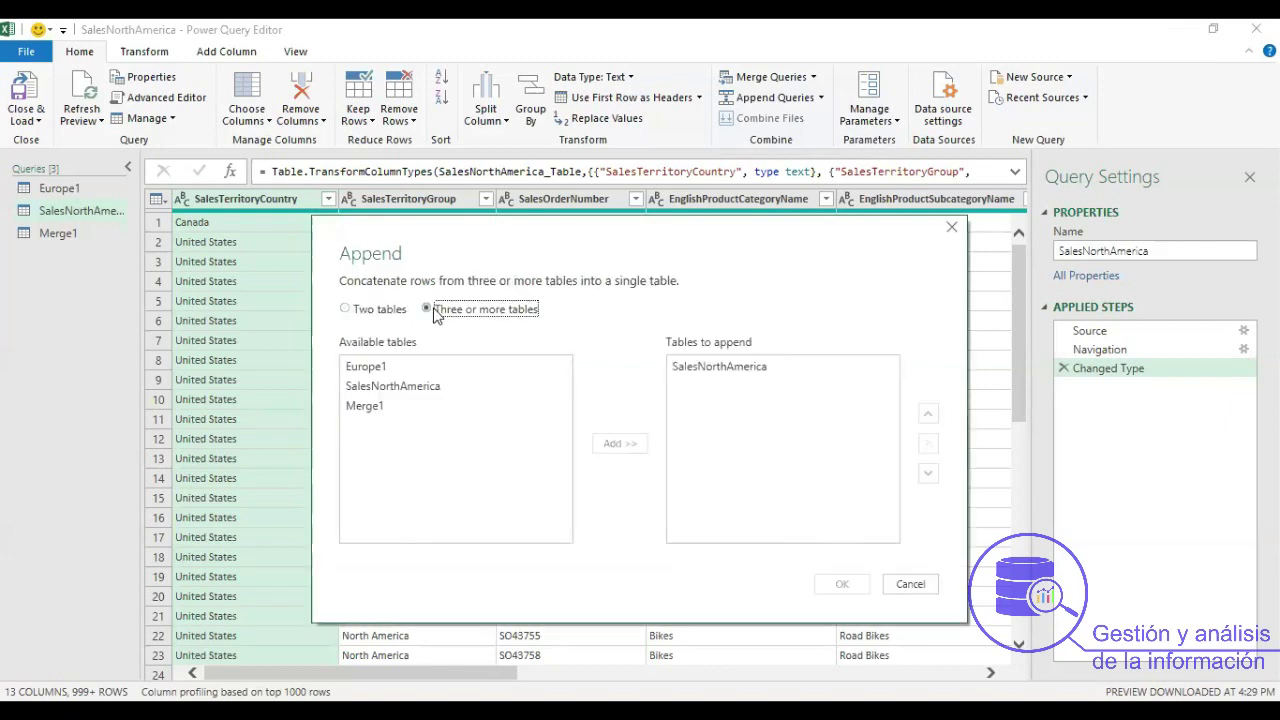
click(373, 310)
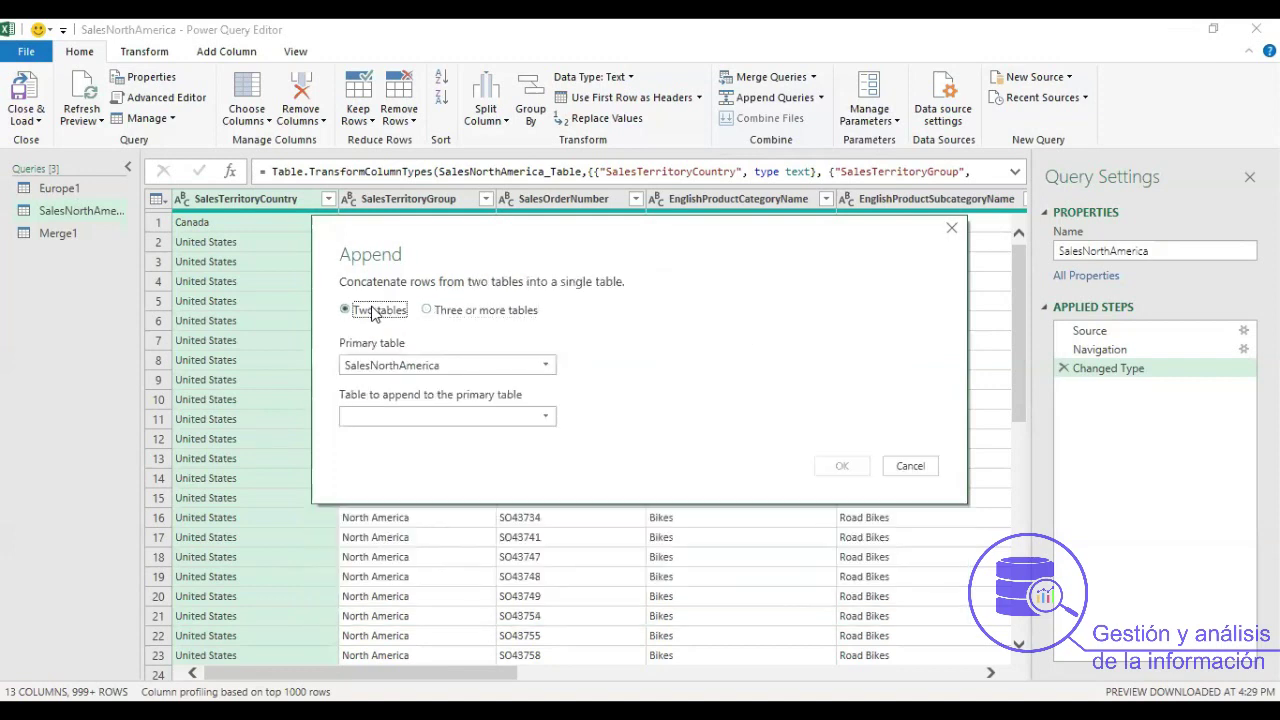
click(462, 365)
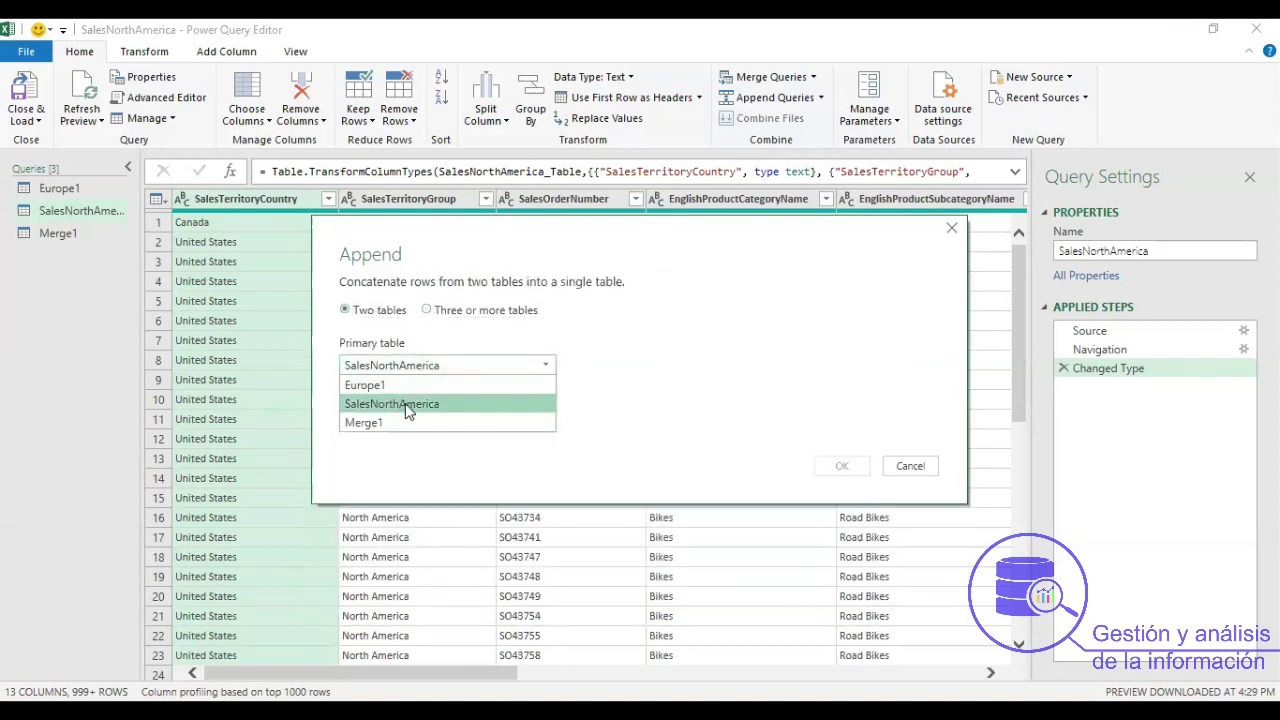
click(431, 405)
click(431, 408)
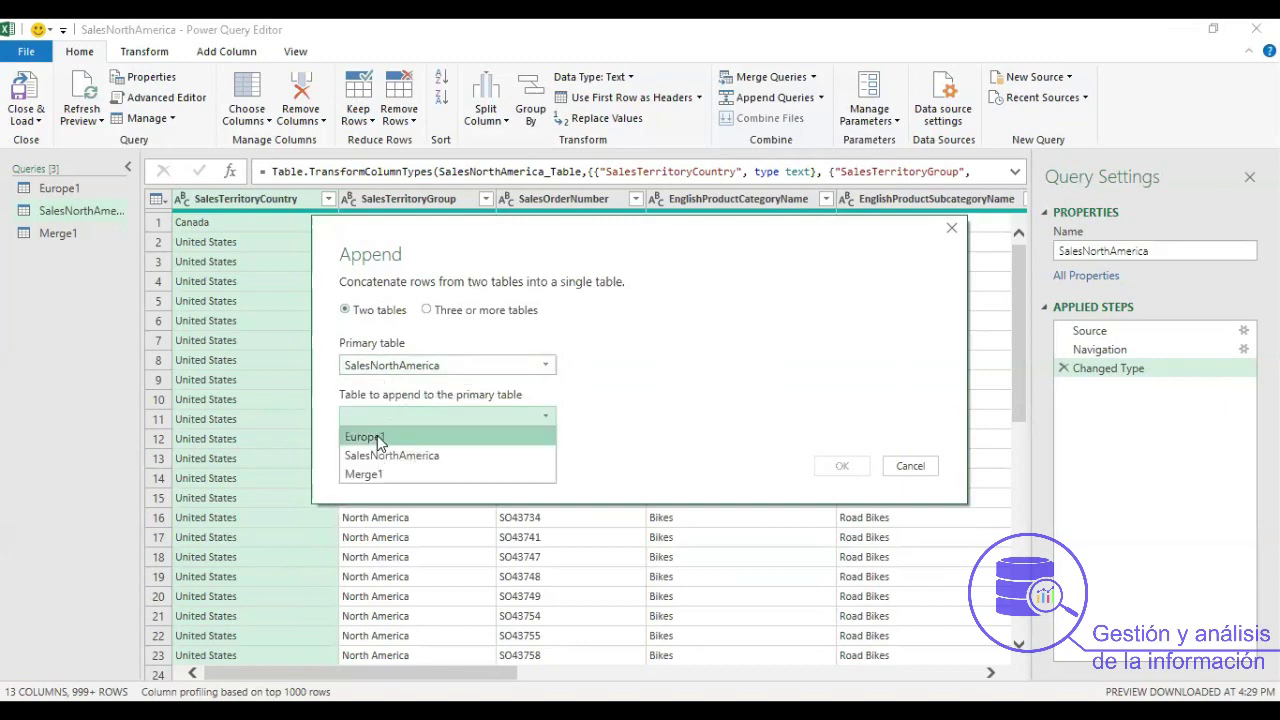
click(378, 436)
click(842, 466)
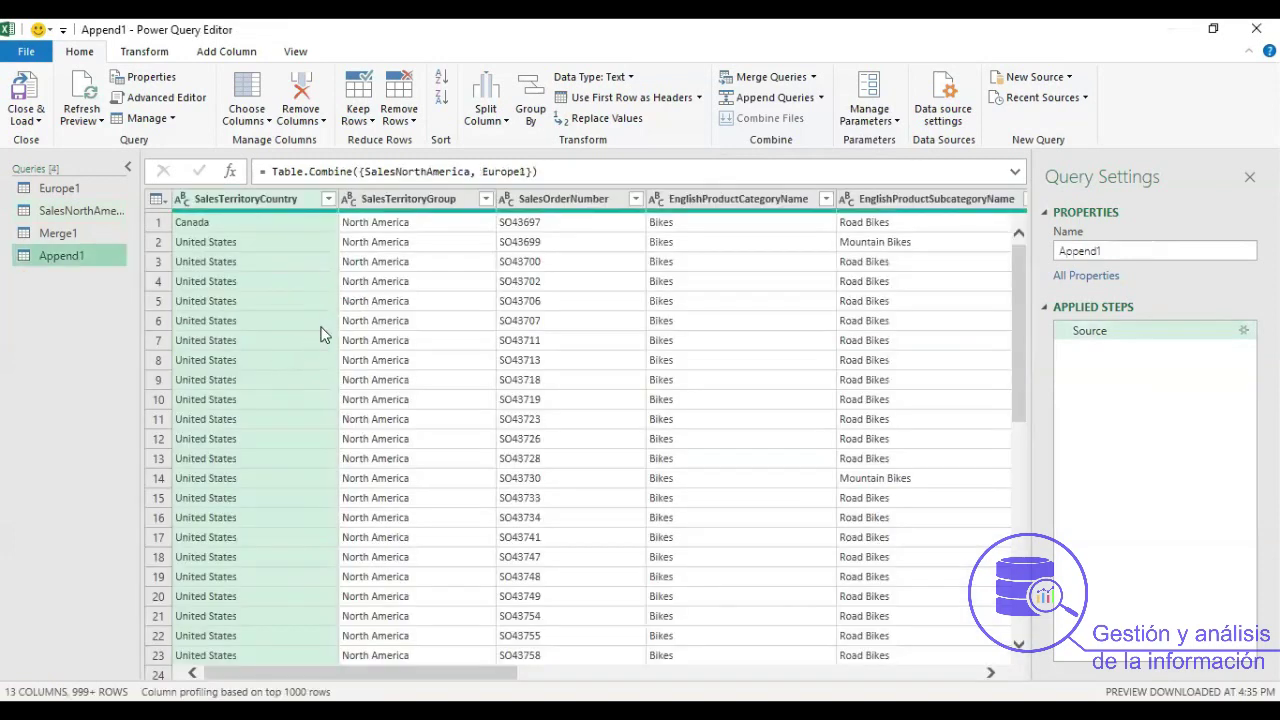
Compare the appended query with the Europe1 and SalesNorthAmerica source queries and look through its rows.
mouse_move(530, 673)
mouse_down()
mouse_move(983, 673)
mouse_move(509, 673)
mouse_up()
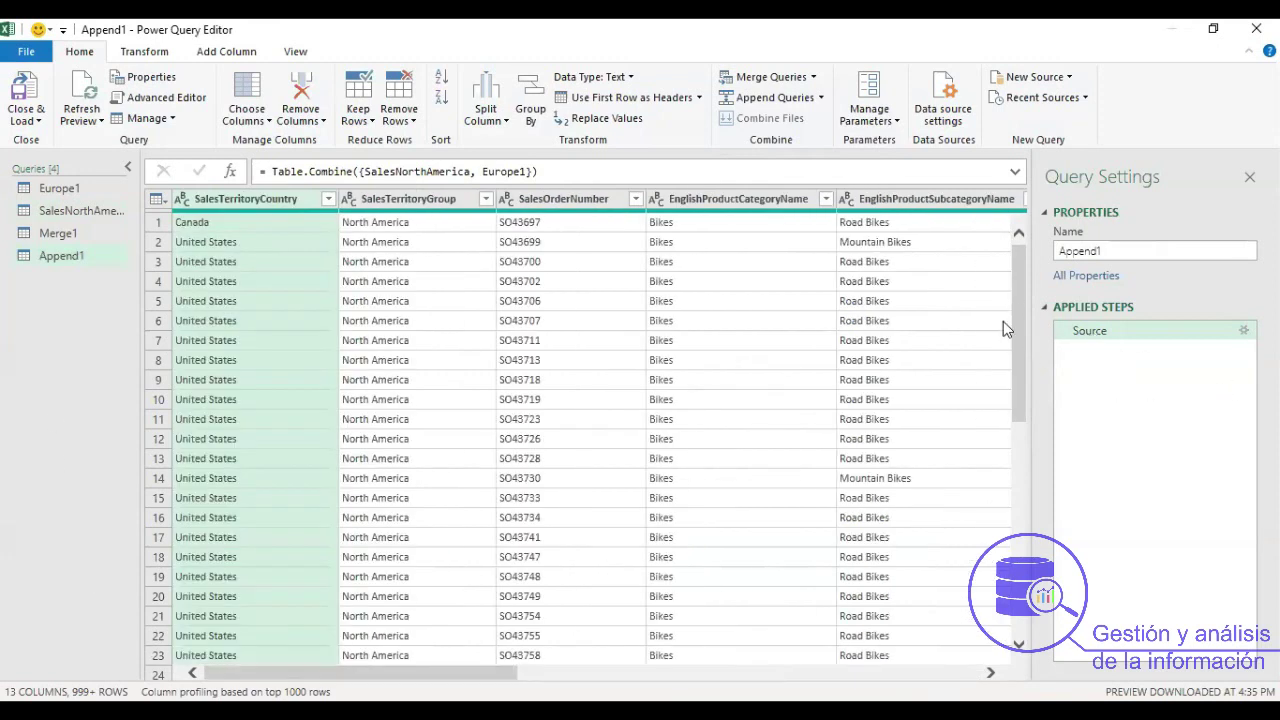
click(55, 188)
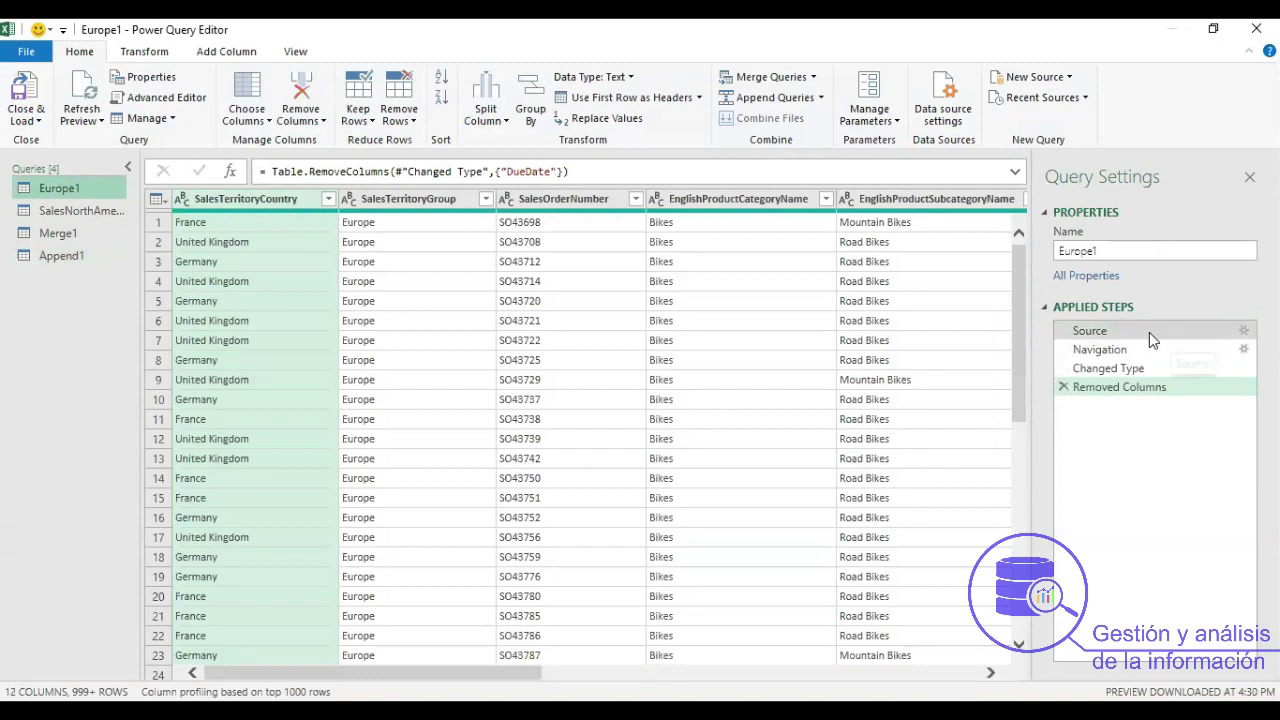
click(62, 208)
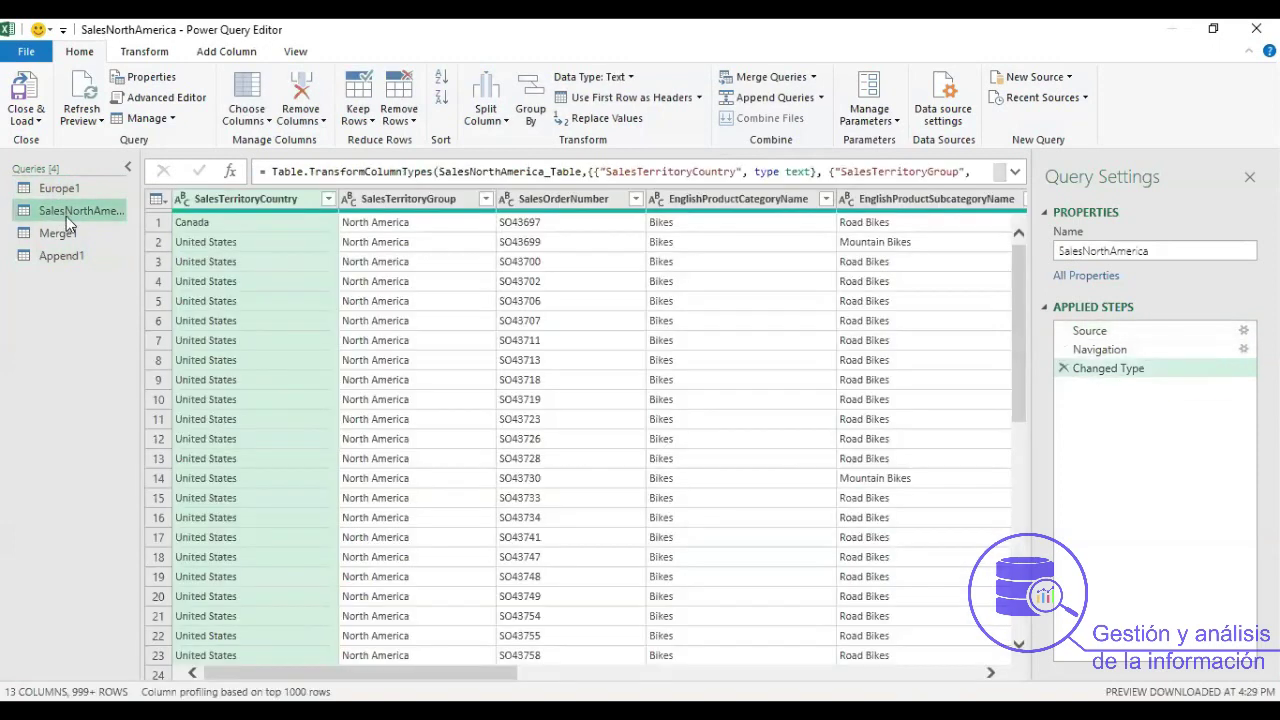
click(71, 257)
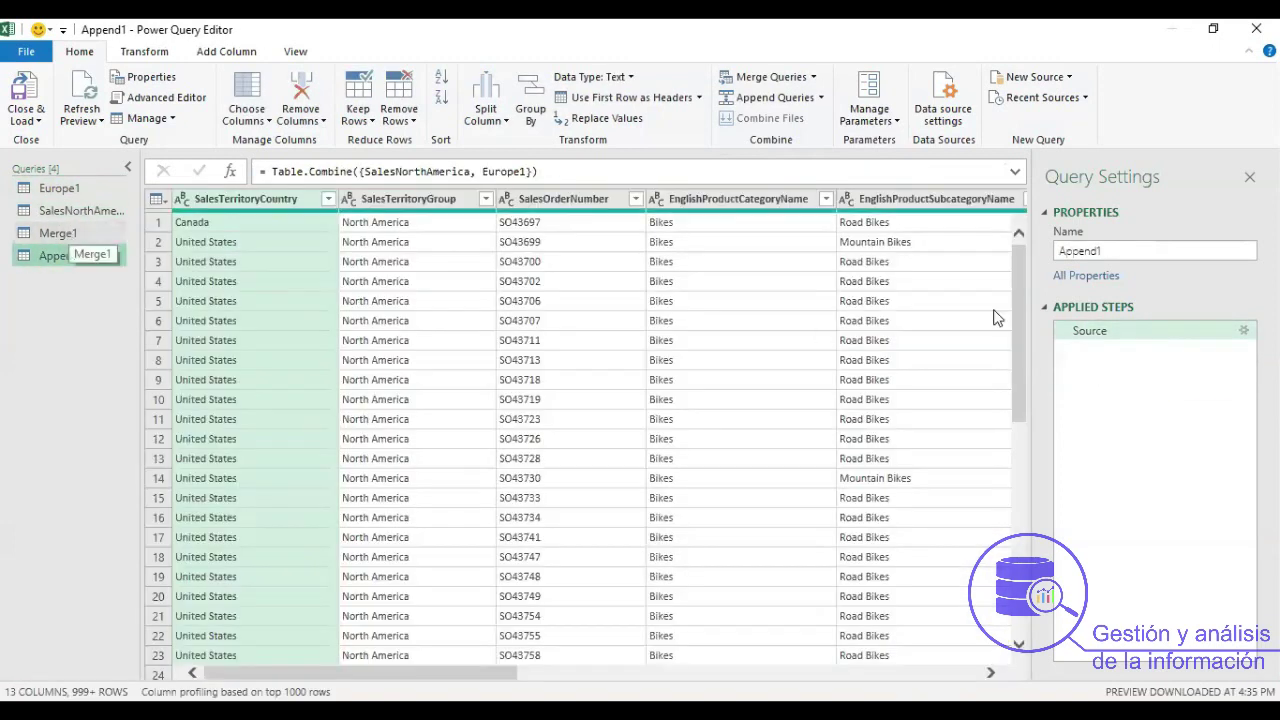
click(1008, 266)
drag(1016, 263, 1022, 650)
drag(1036, 590, 1037, 188)
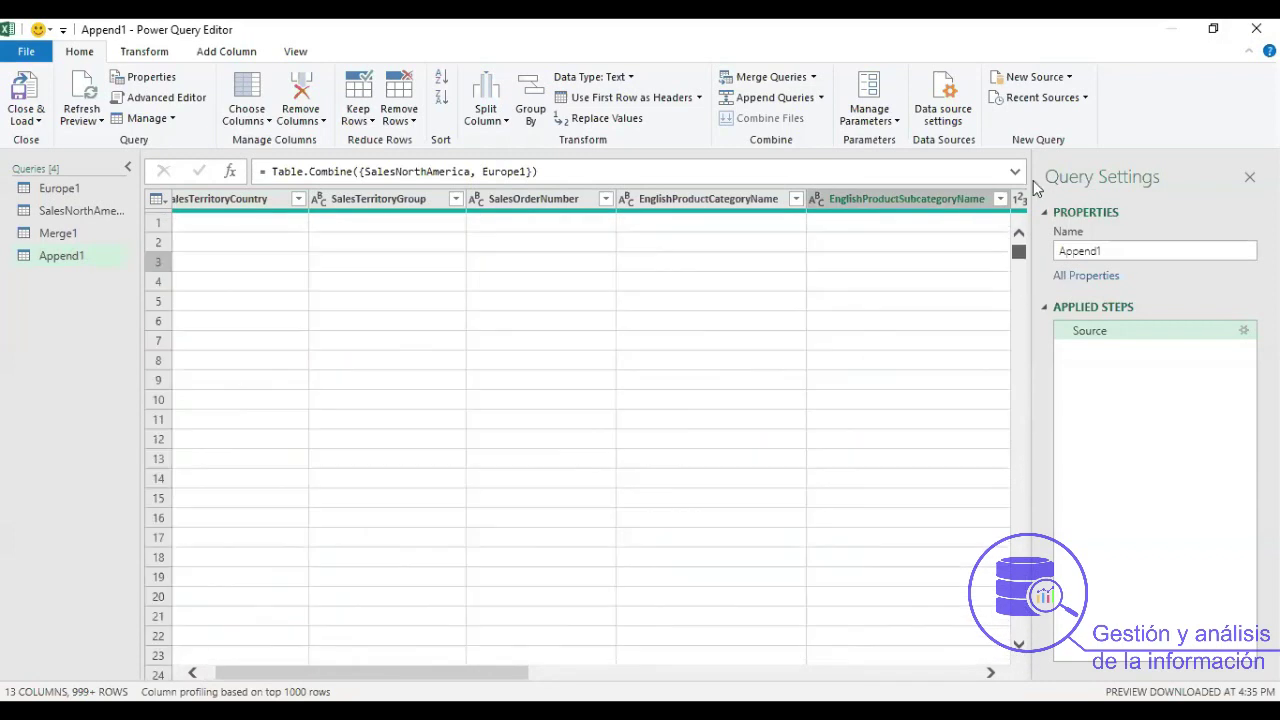
Load the complete list of SalesTerritoryGroup values in the appended query and filter the column to Europe only.
click(456, 199)
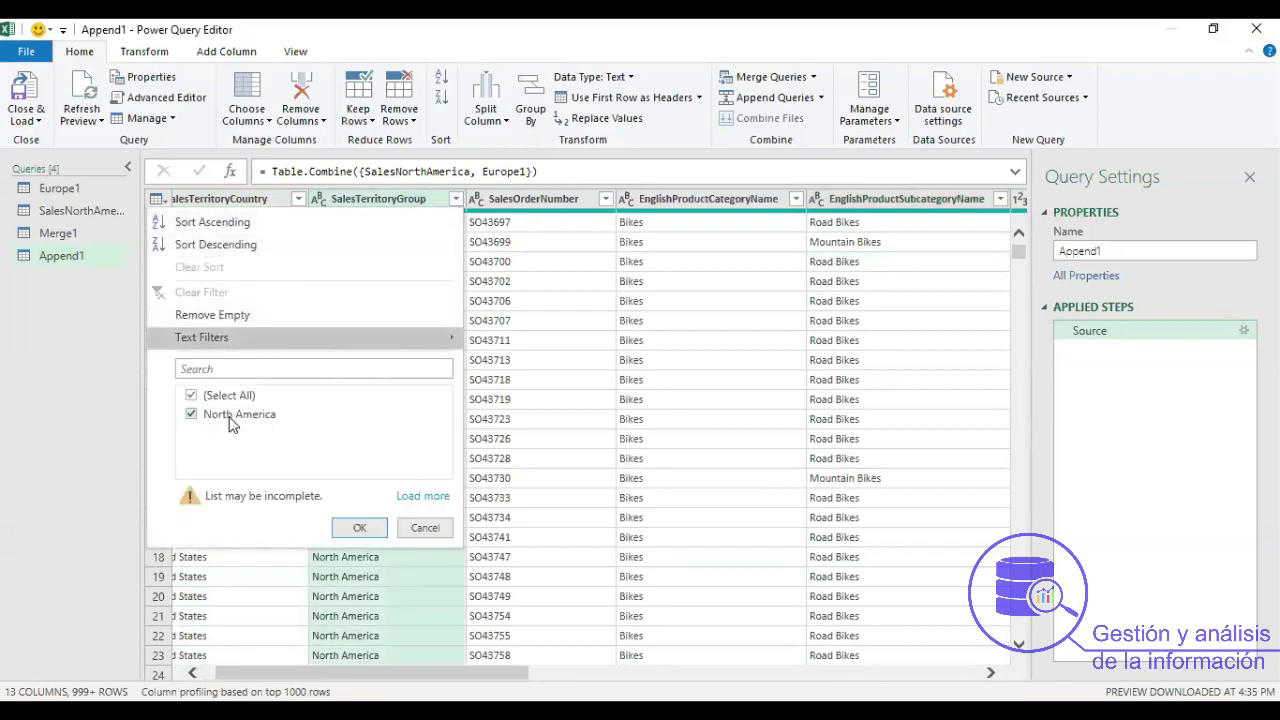
click(423, 497)
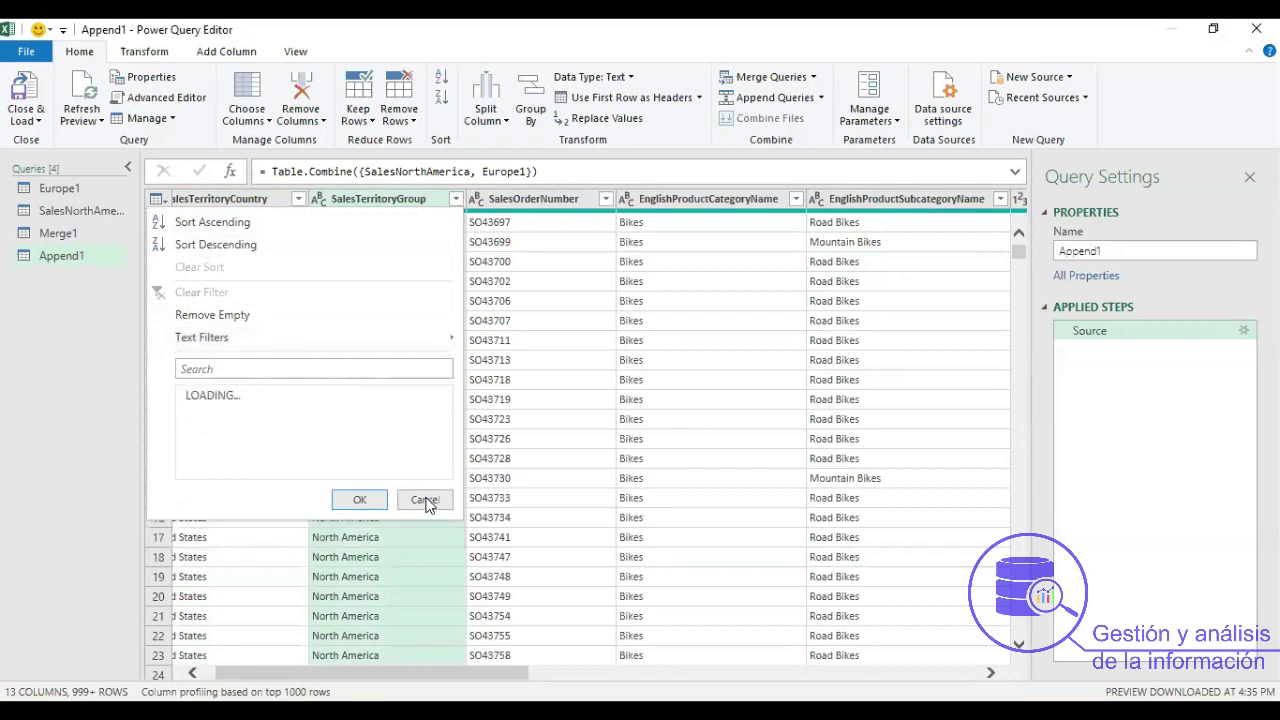
click(206, 432)
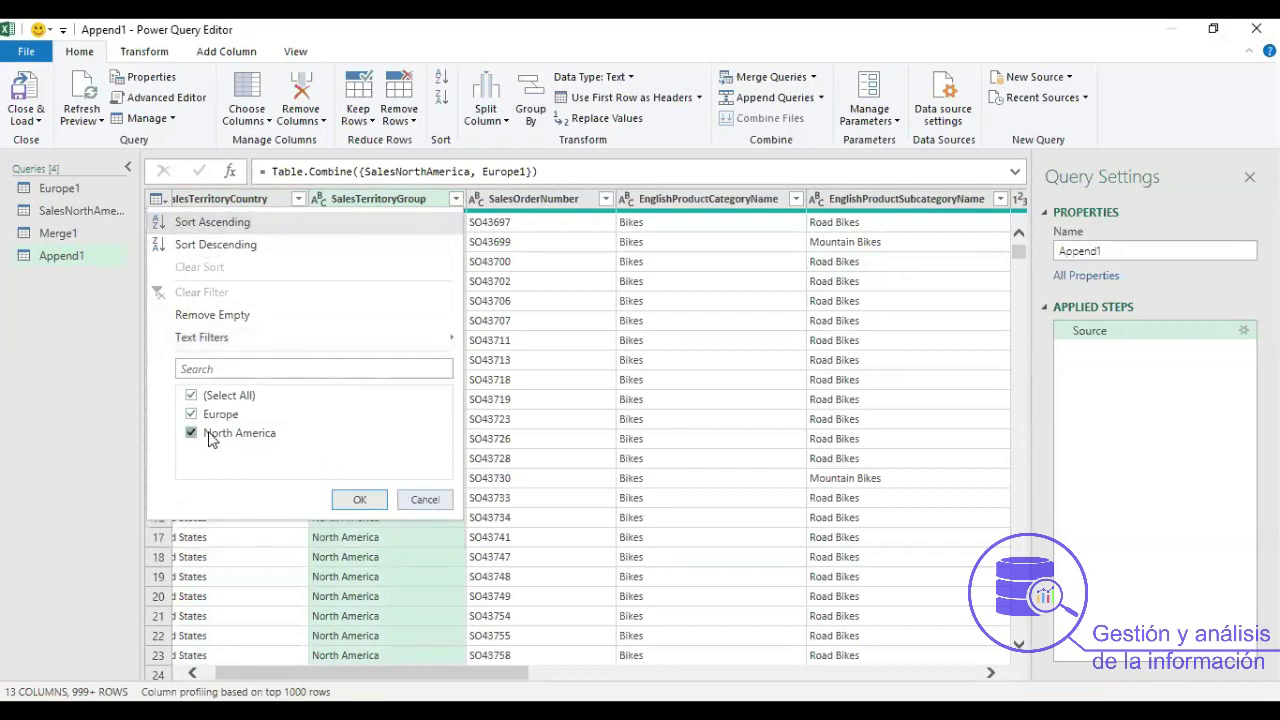
click(360, 500)
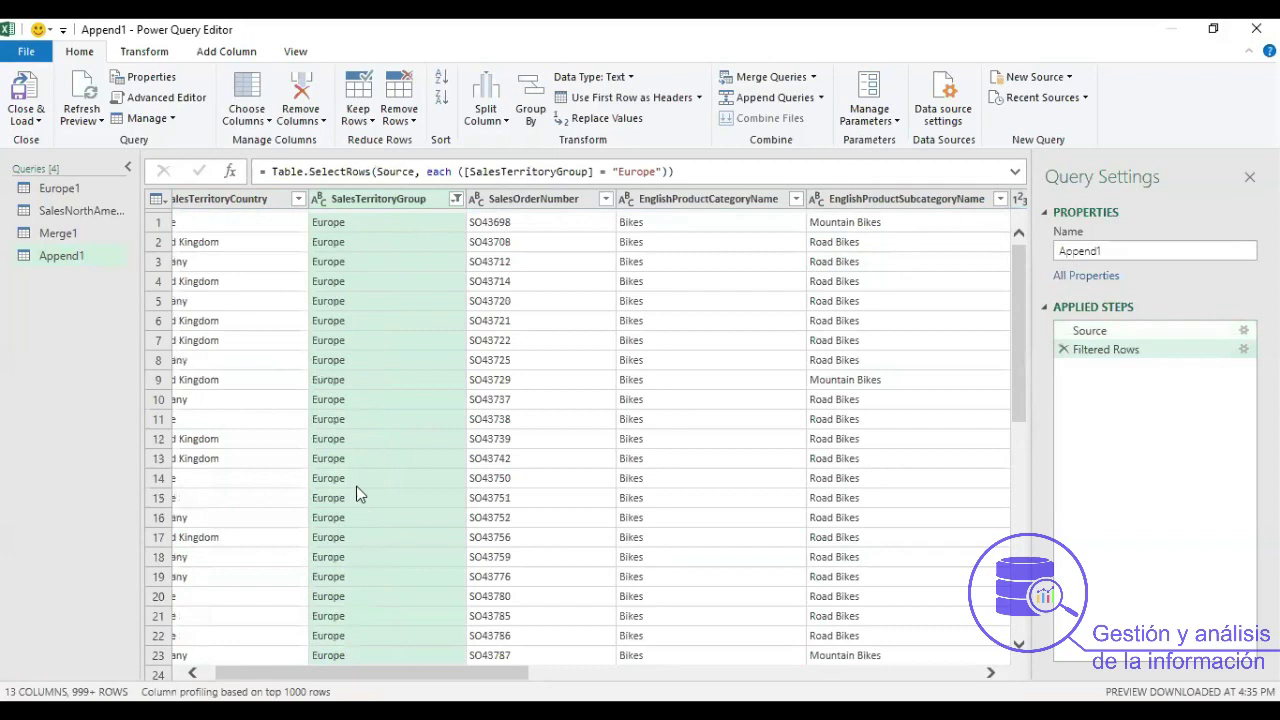
Include North America again in the SalesTerritoryGroup filter so that both groups are selected.
click(456, 198)
click(192, 433)
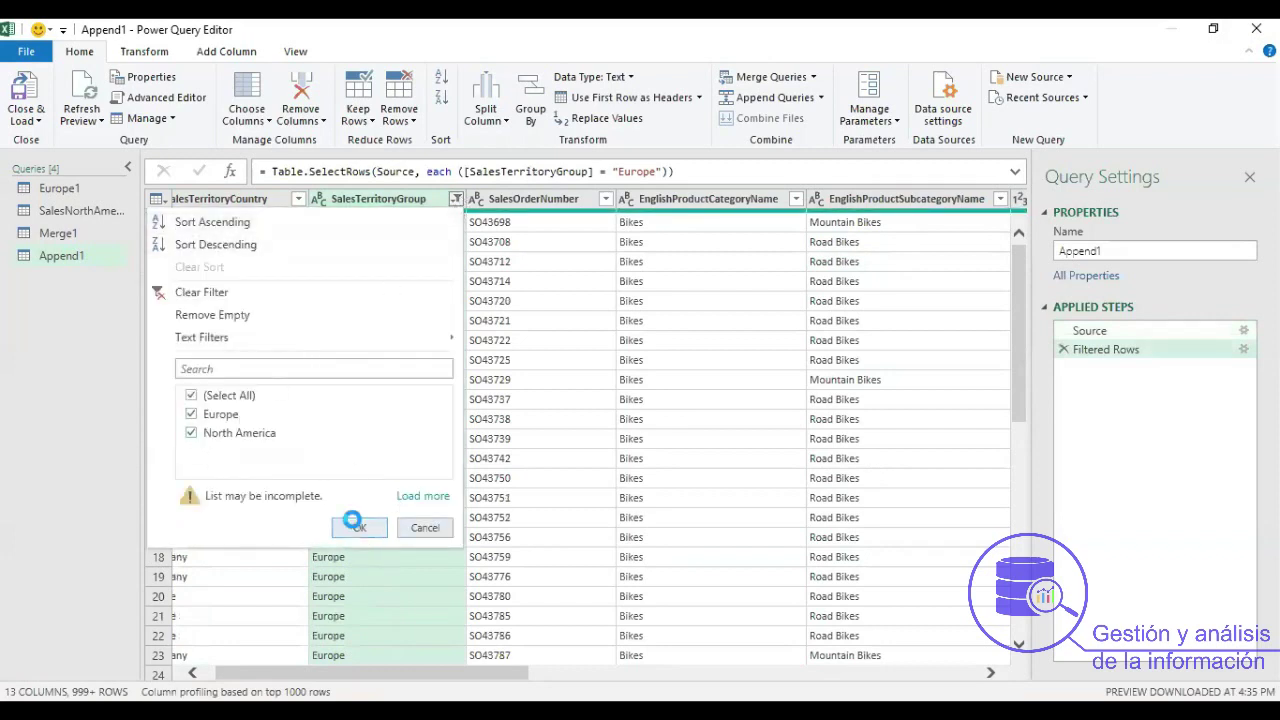
click(352, 521)
Examine the rows and columns of the appended query, particularly the DueDate column.
scroll(420, 343, up, 7)
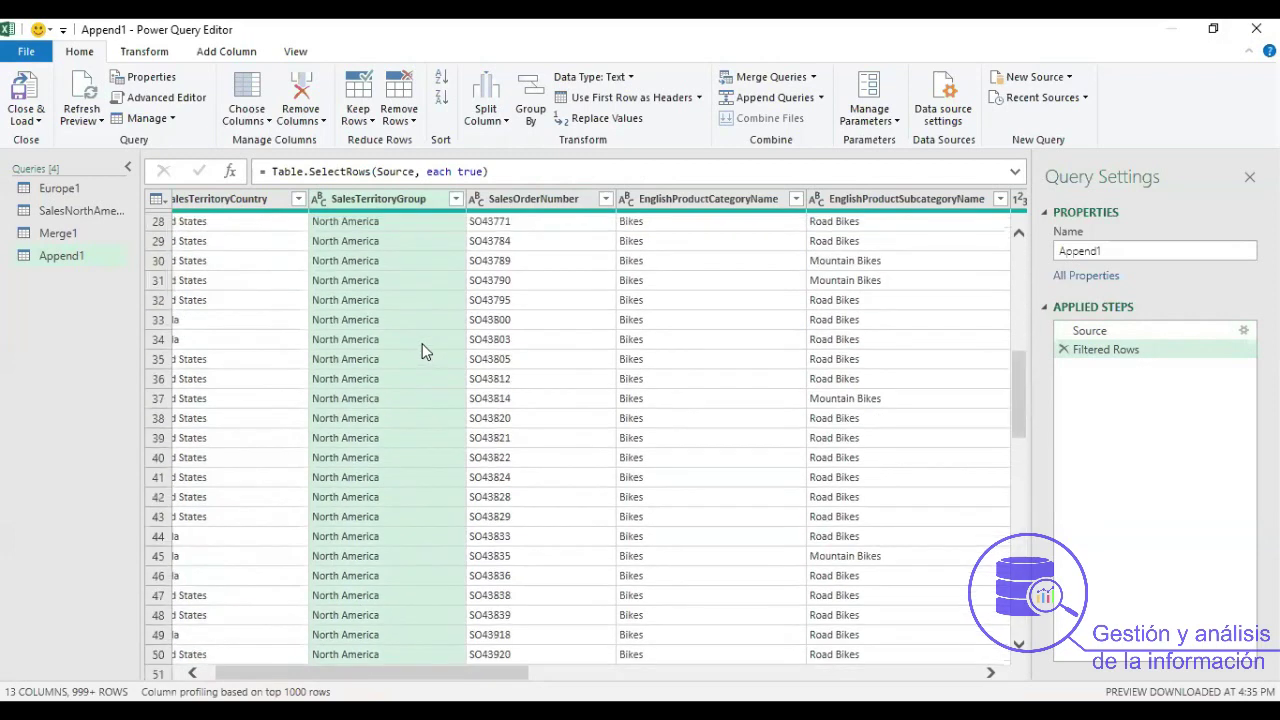
scroll(508, 678, right, 5)
scroll(988, 640, right, 5)
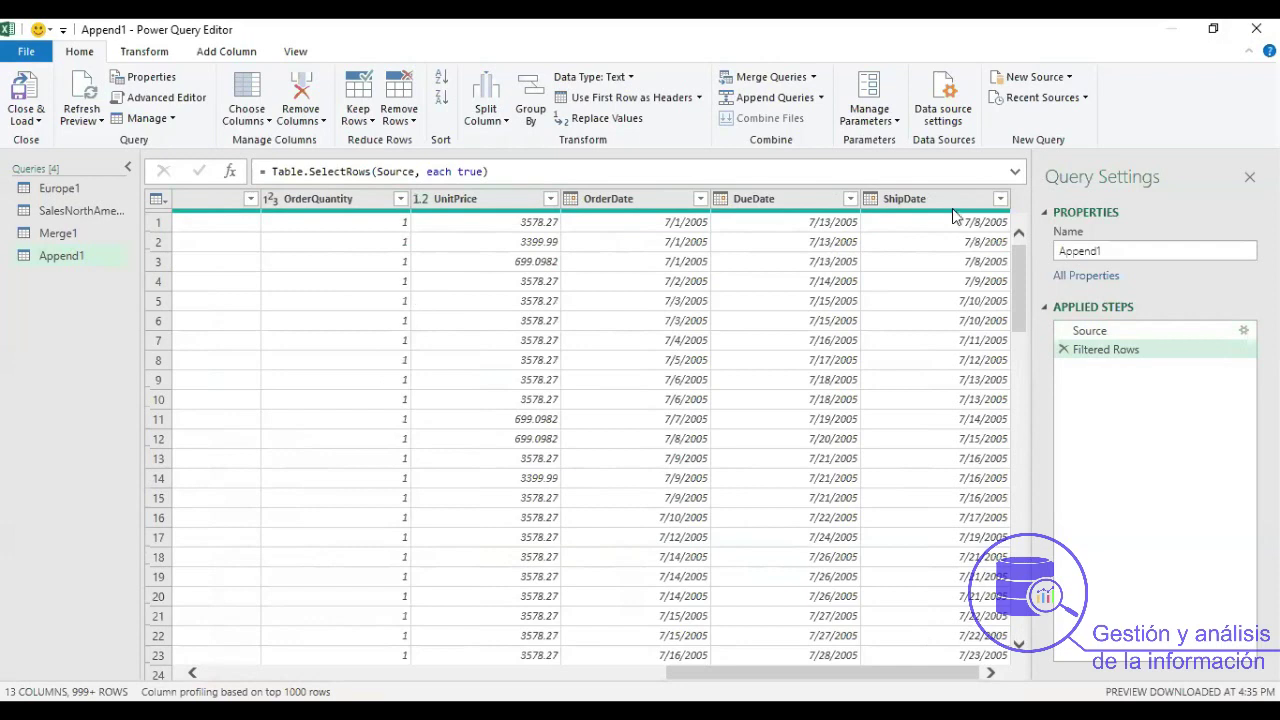
click(808, 200)
drag(759, 672, 175, 674)
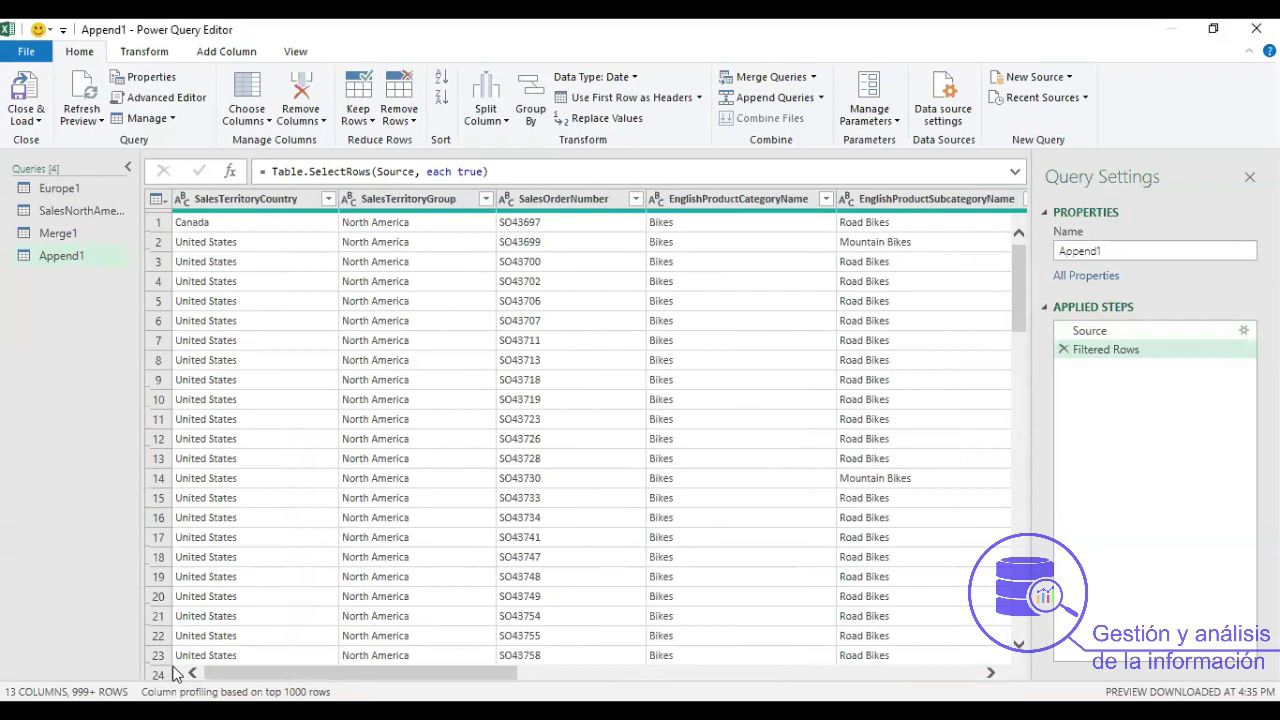
drag(270, 671, 744, 672)
click(757, 626)
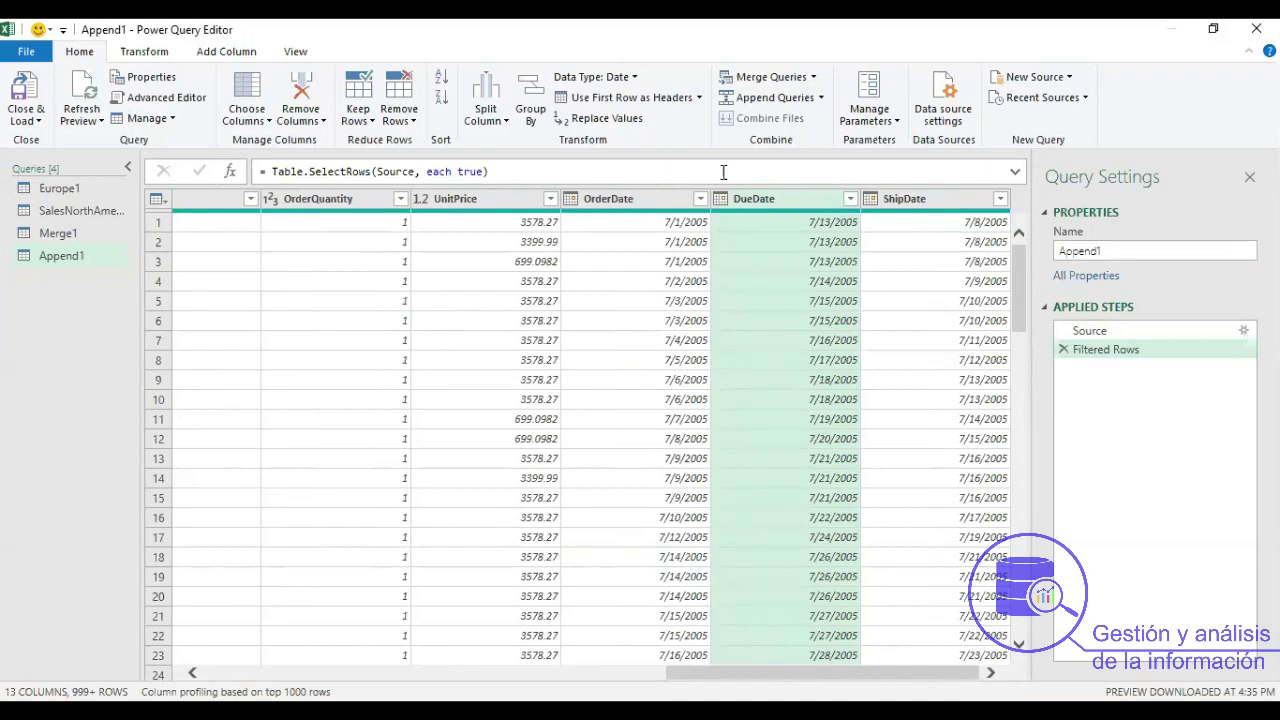
Review the formulas behind the applied steps of the Append1 and Europe1 queries, then return to Append1.
click(1012, 176)
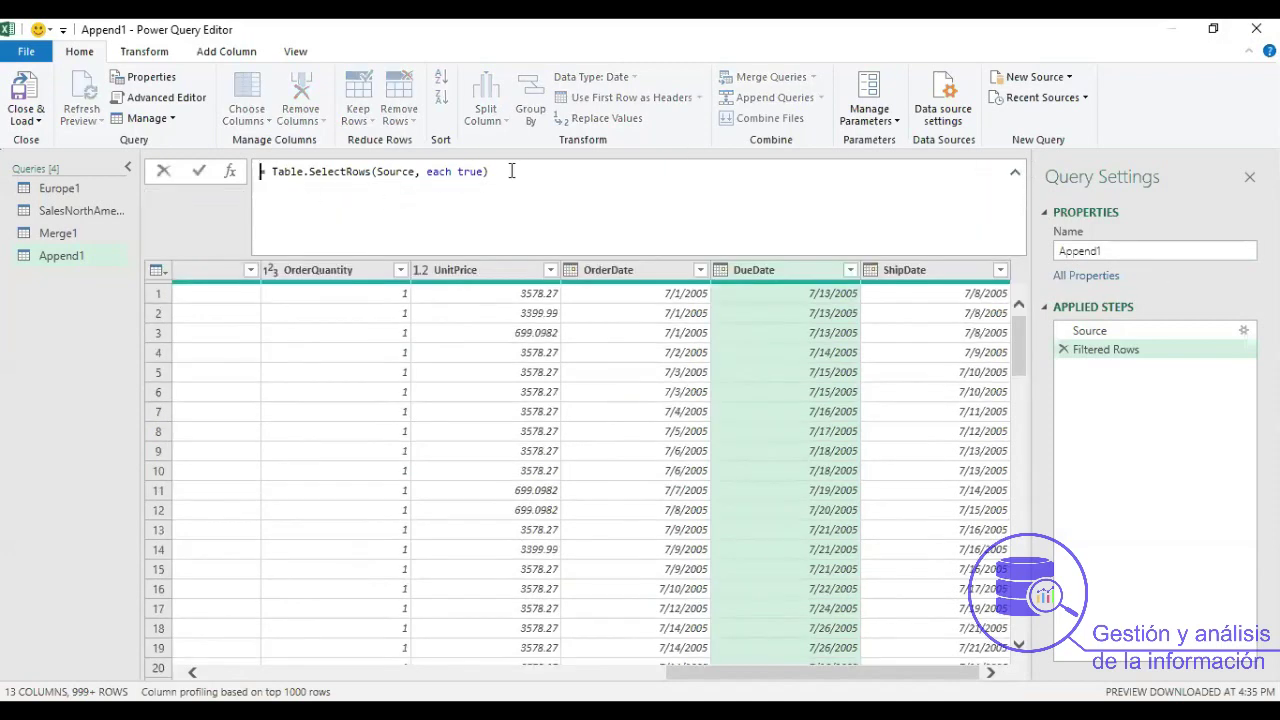
key(ctrl+a)
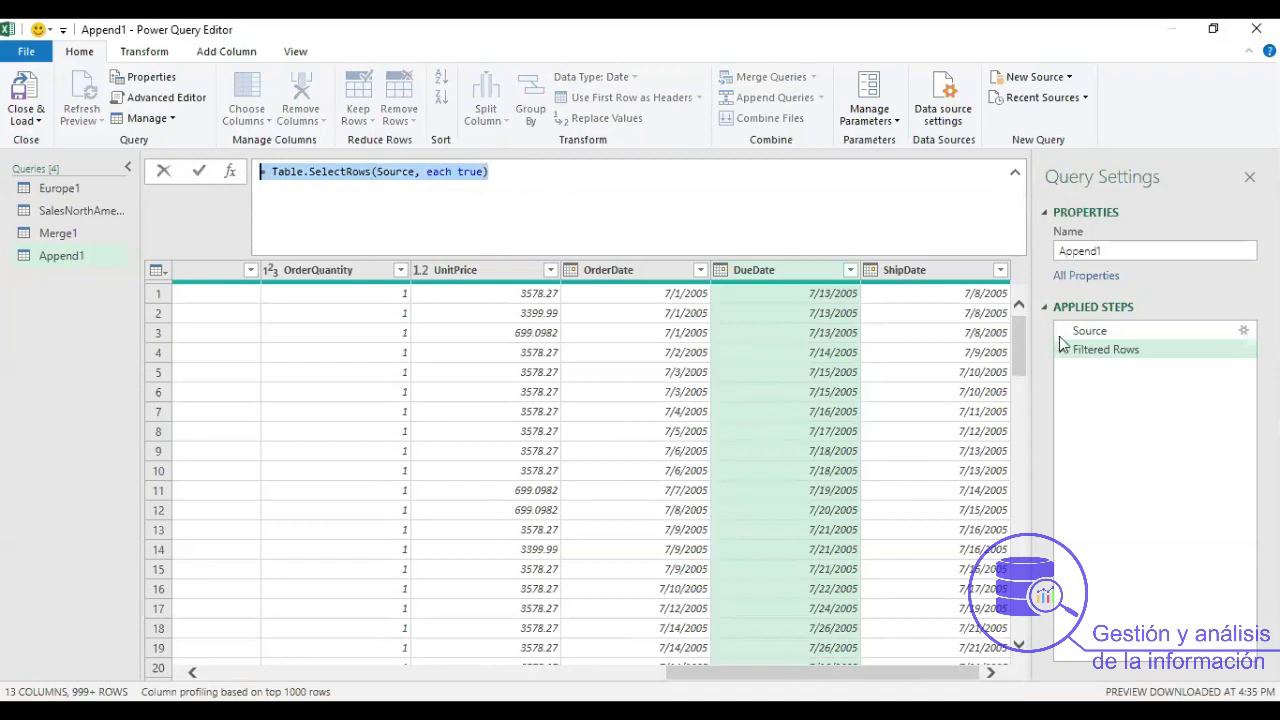
click(1102, 332)
click(60, 188)
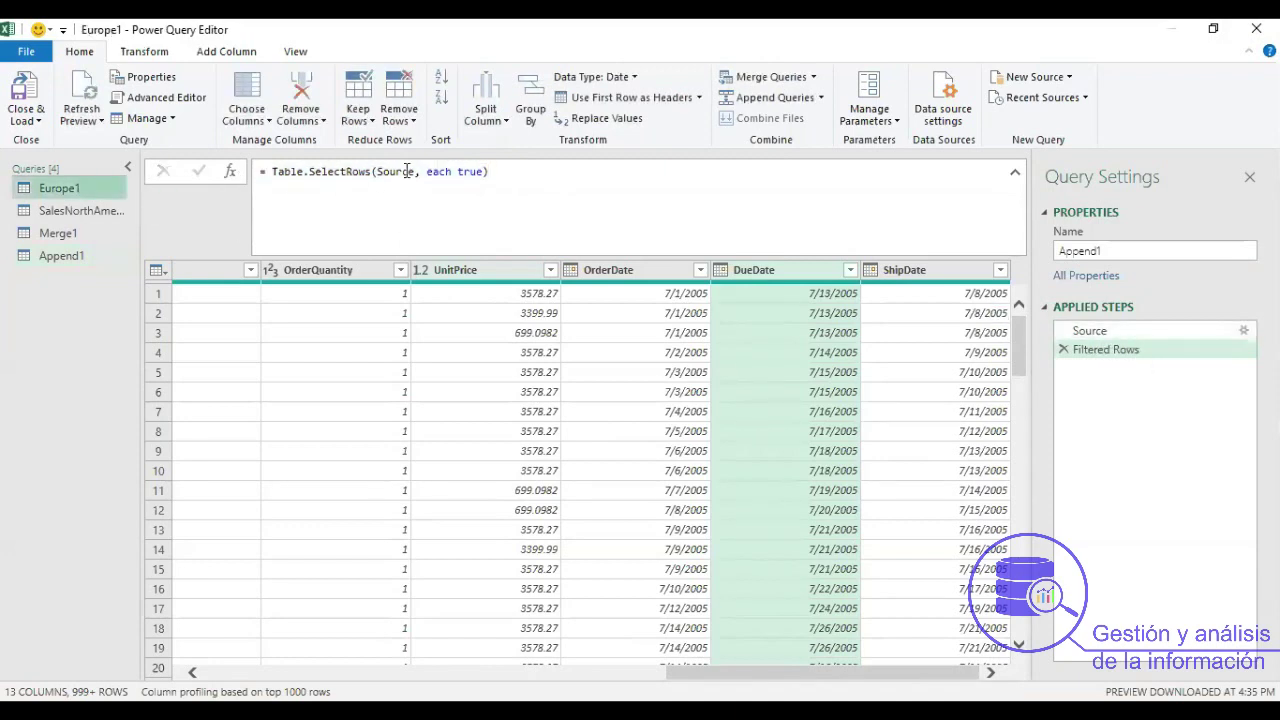
click(1090, 332)
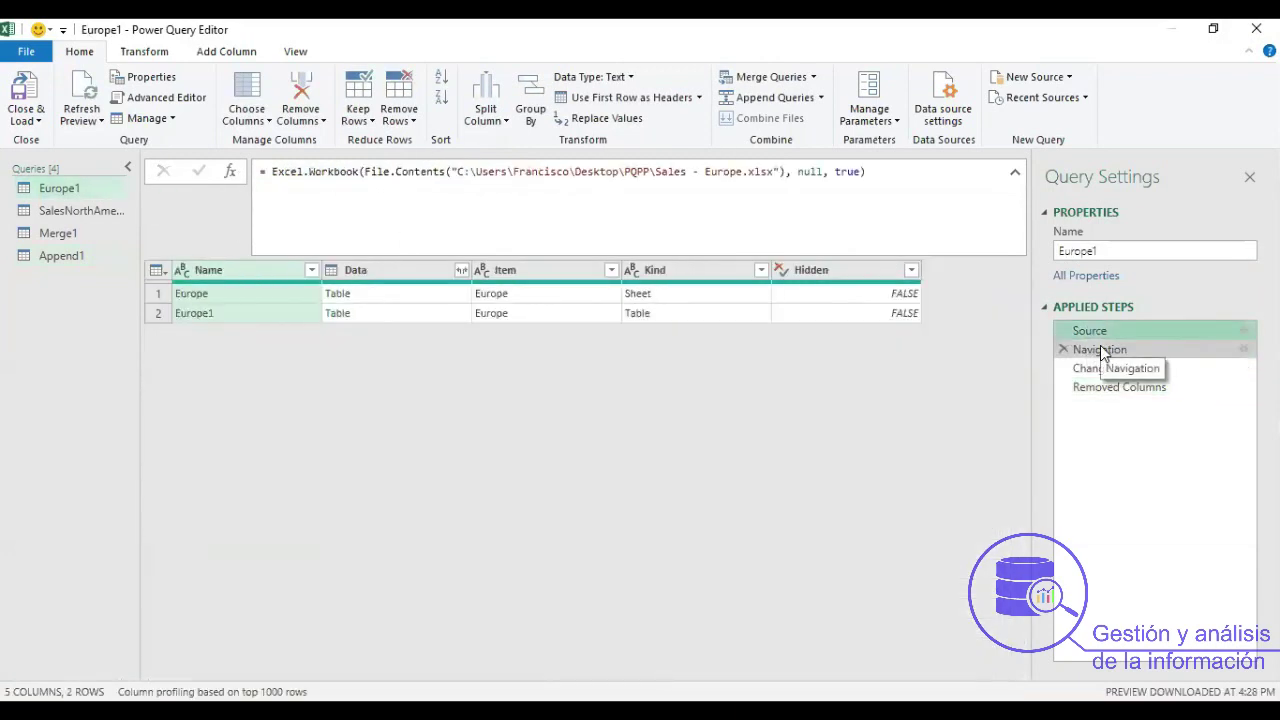
click(1100, 350)
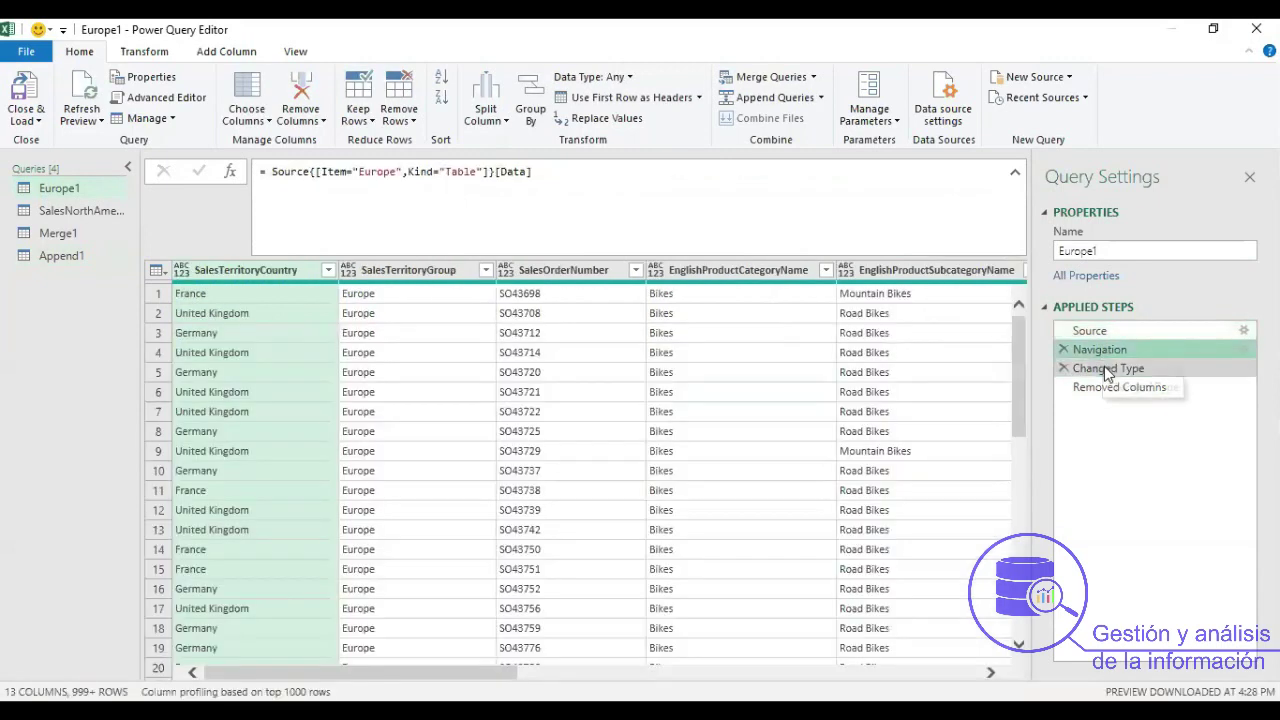
click(1104, 368)
click(1100, 388)
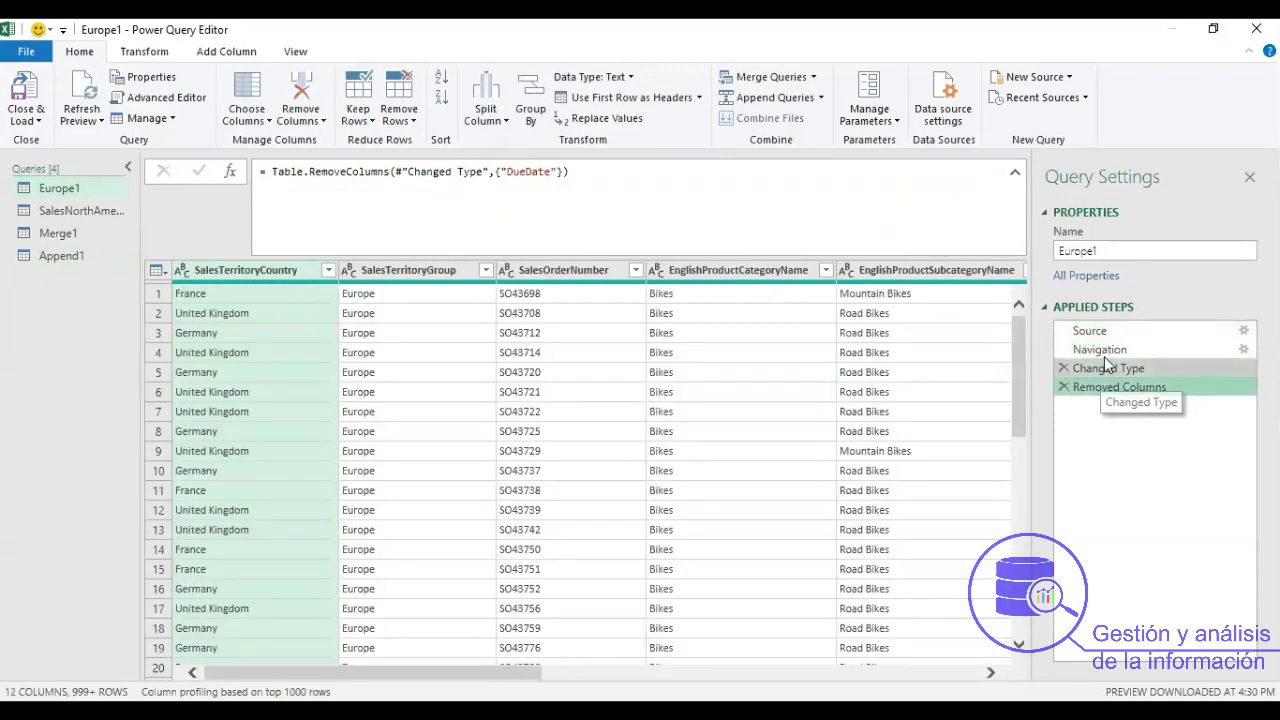
click(1092, 367)
click(1091, 349)
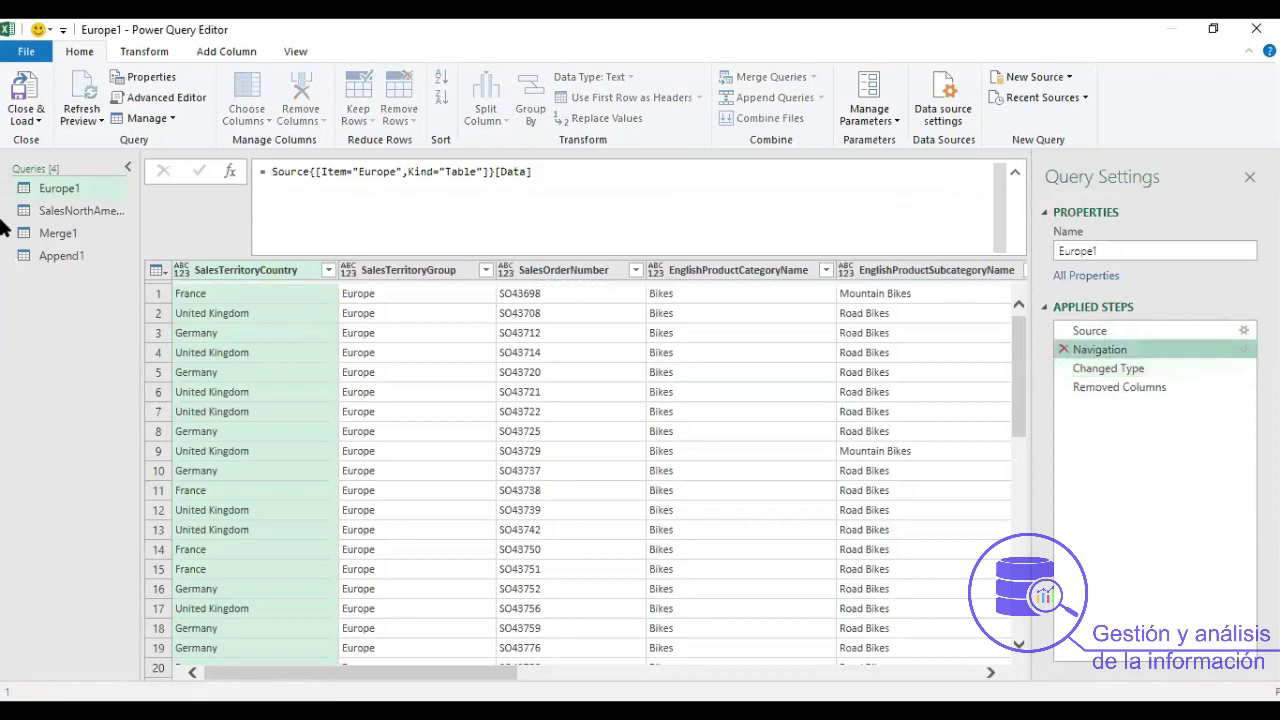
click(68, 258)
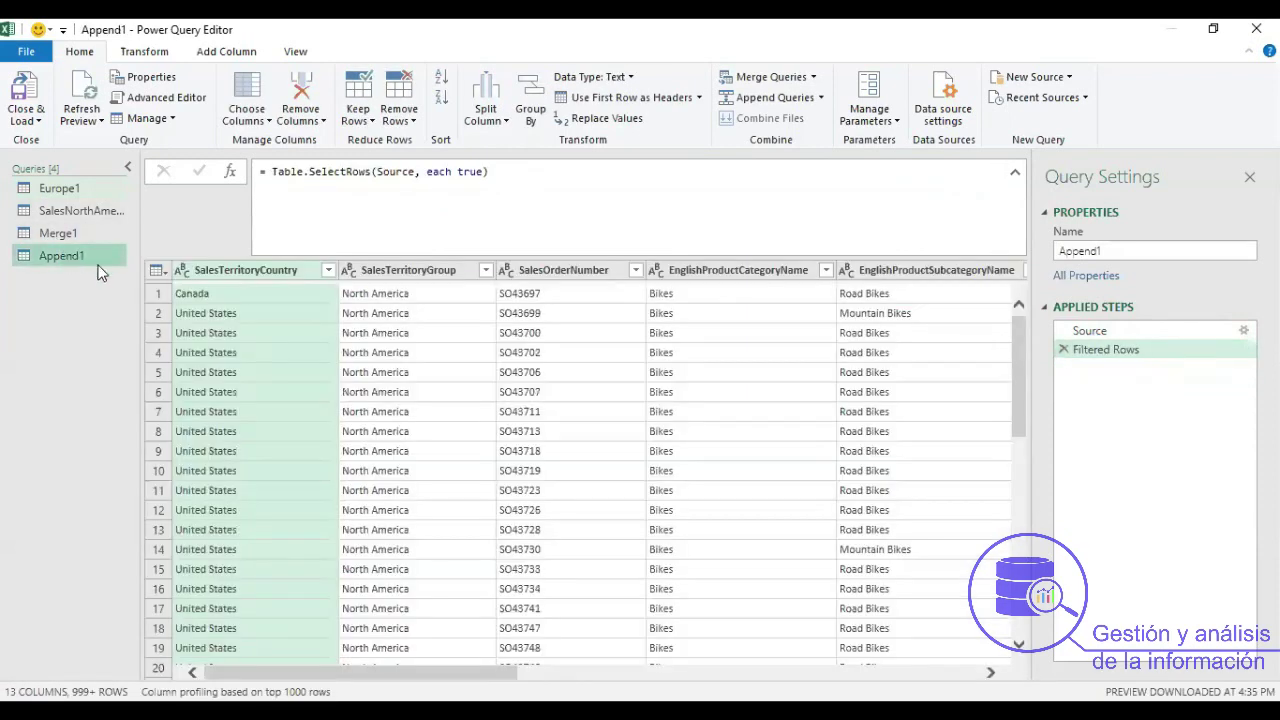
click(1015, 172)
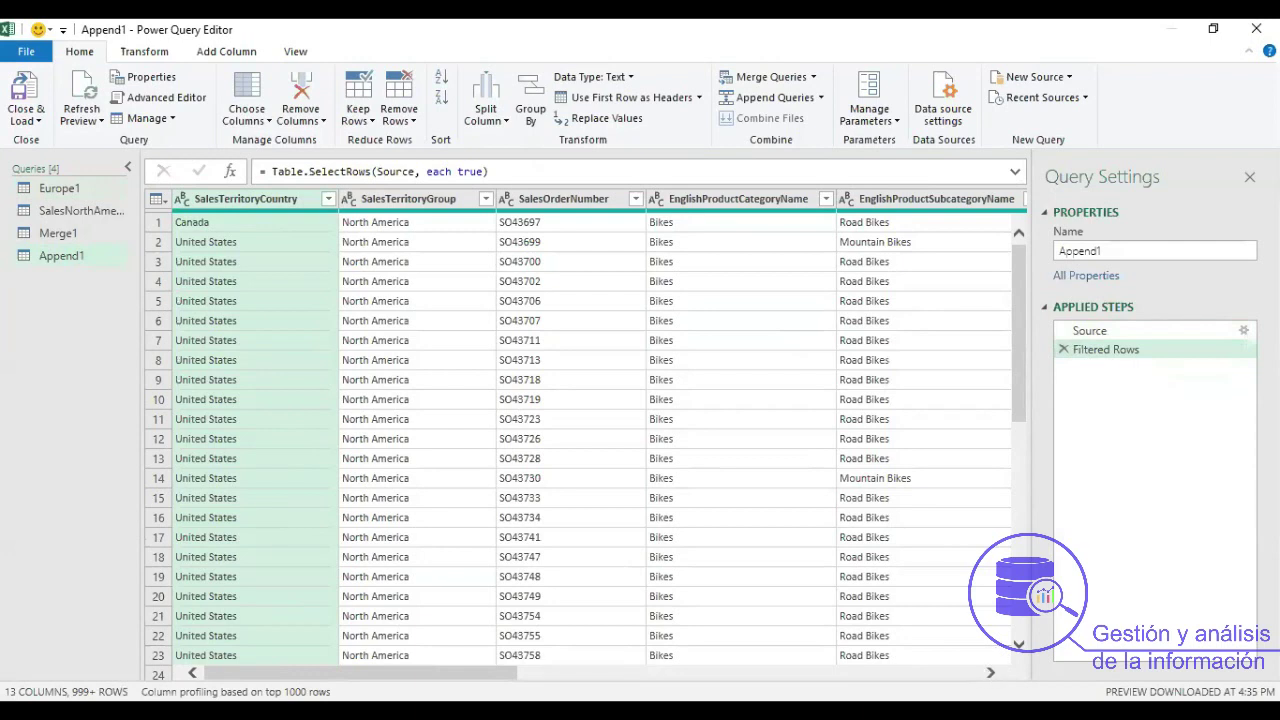
Start a custom column in the Append1 query and name it ProductoColor.
drag(523, 676, 992, 684)
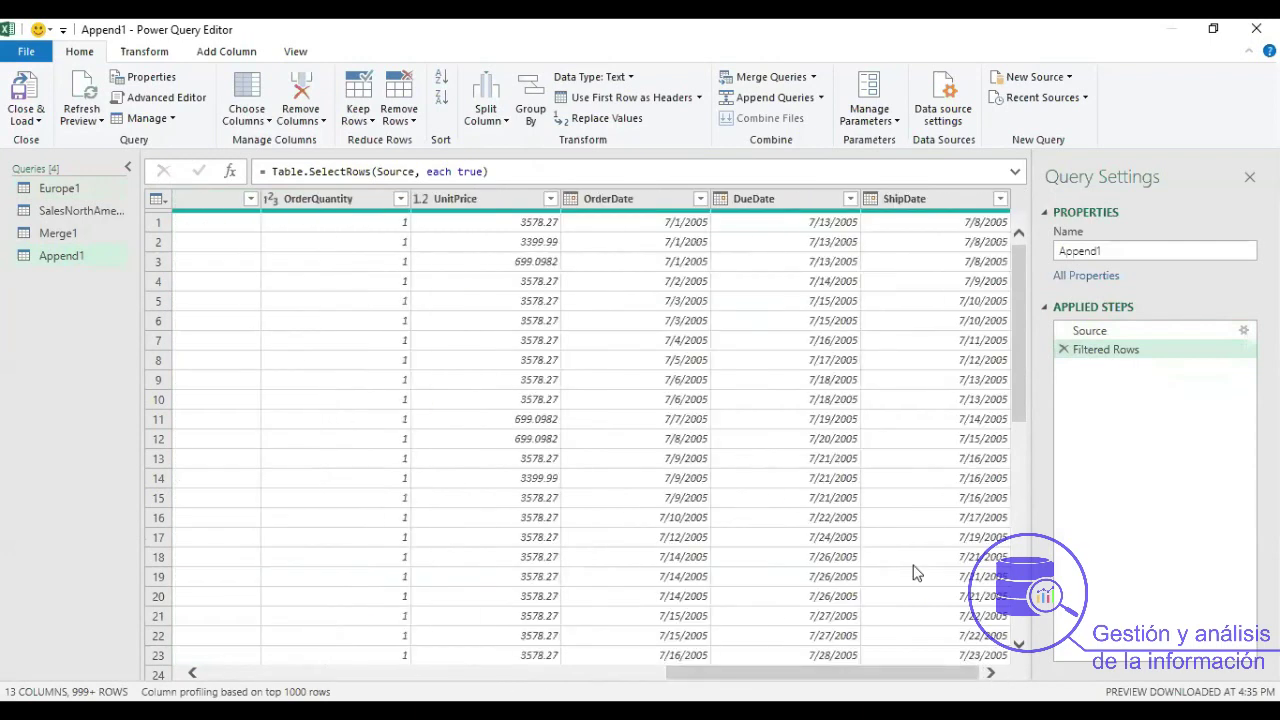
click(949, 199)
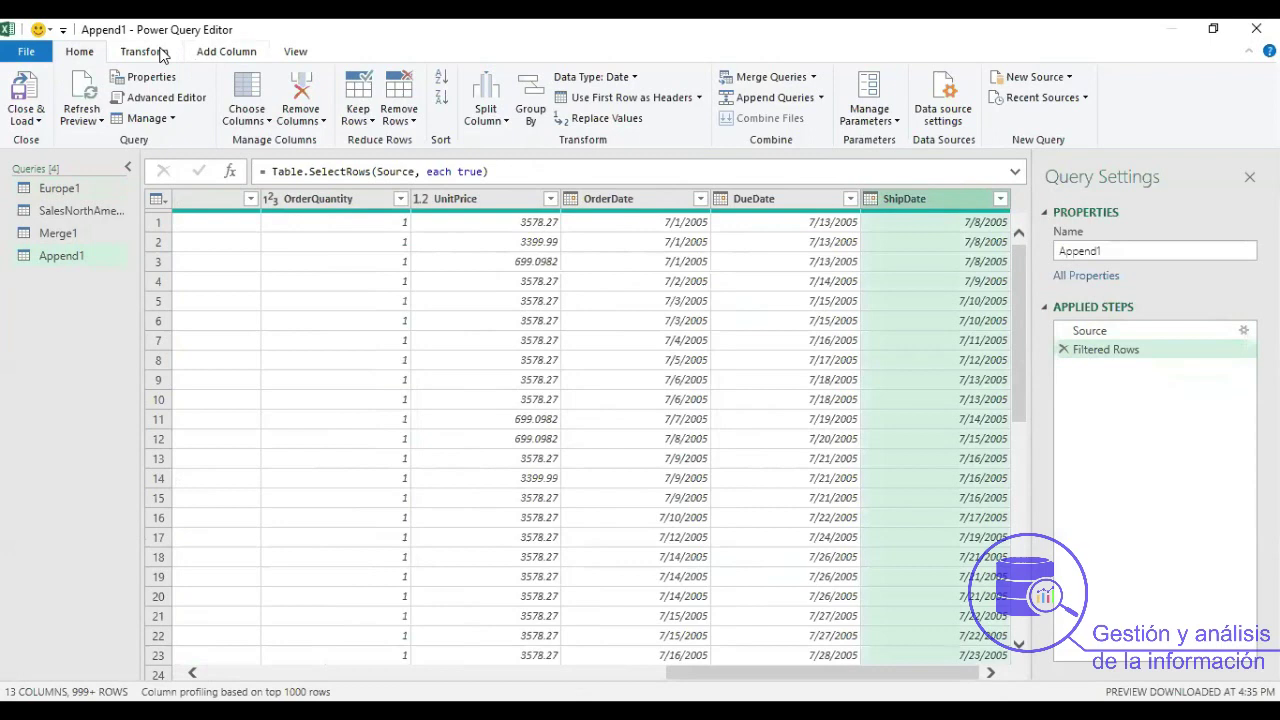
click(164, 56)
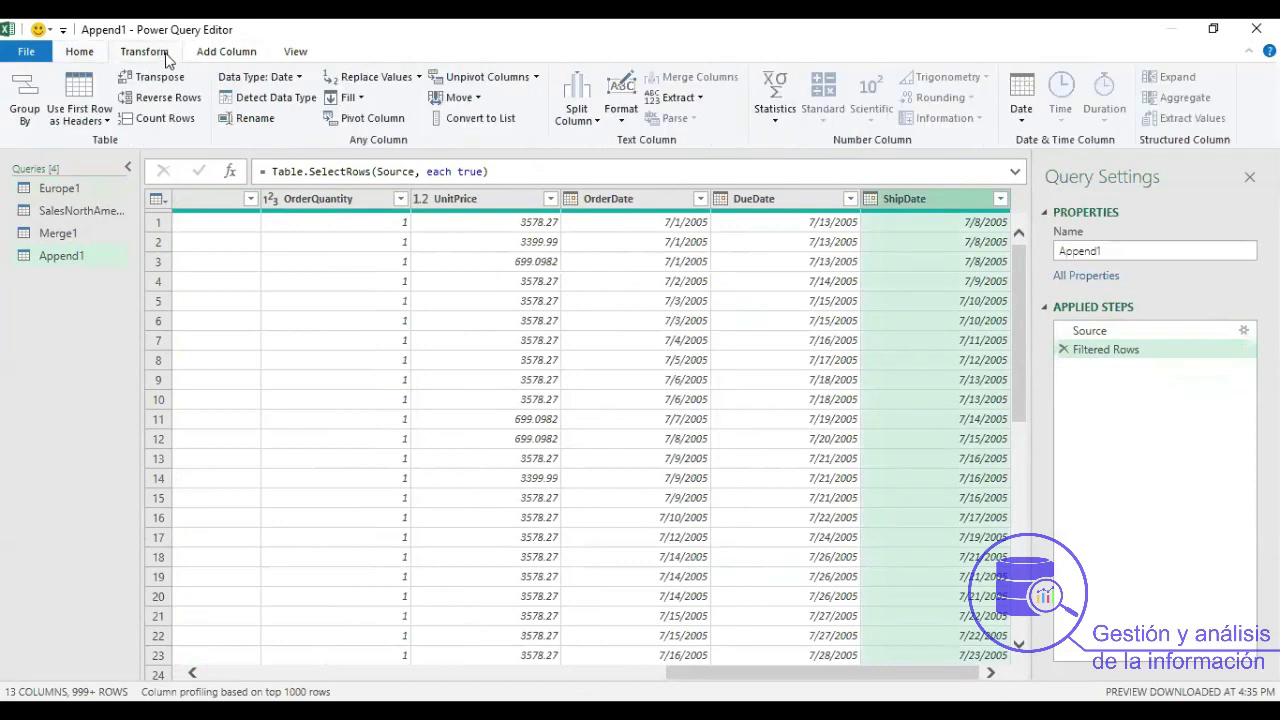
click(227, 56)
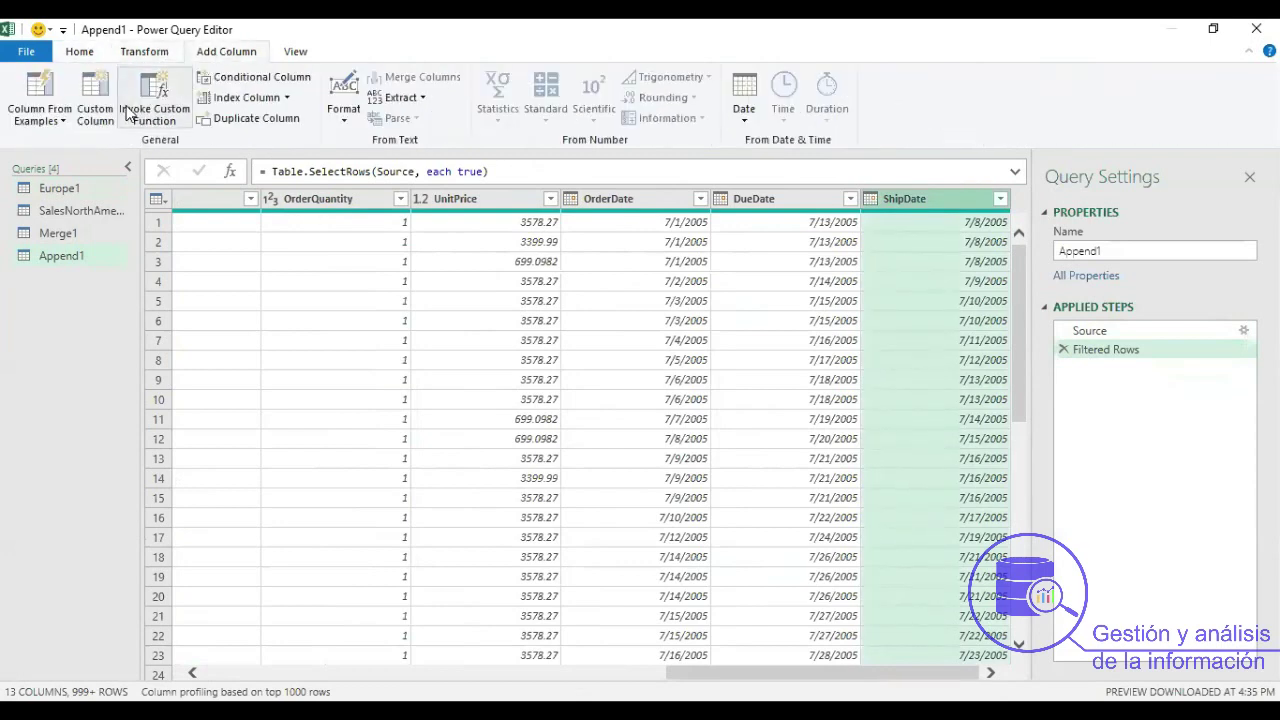
click(97, 98)
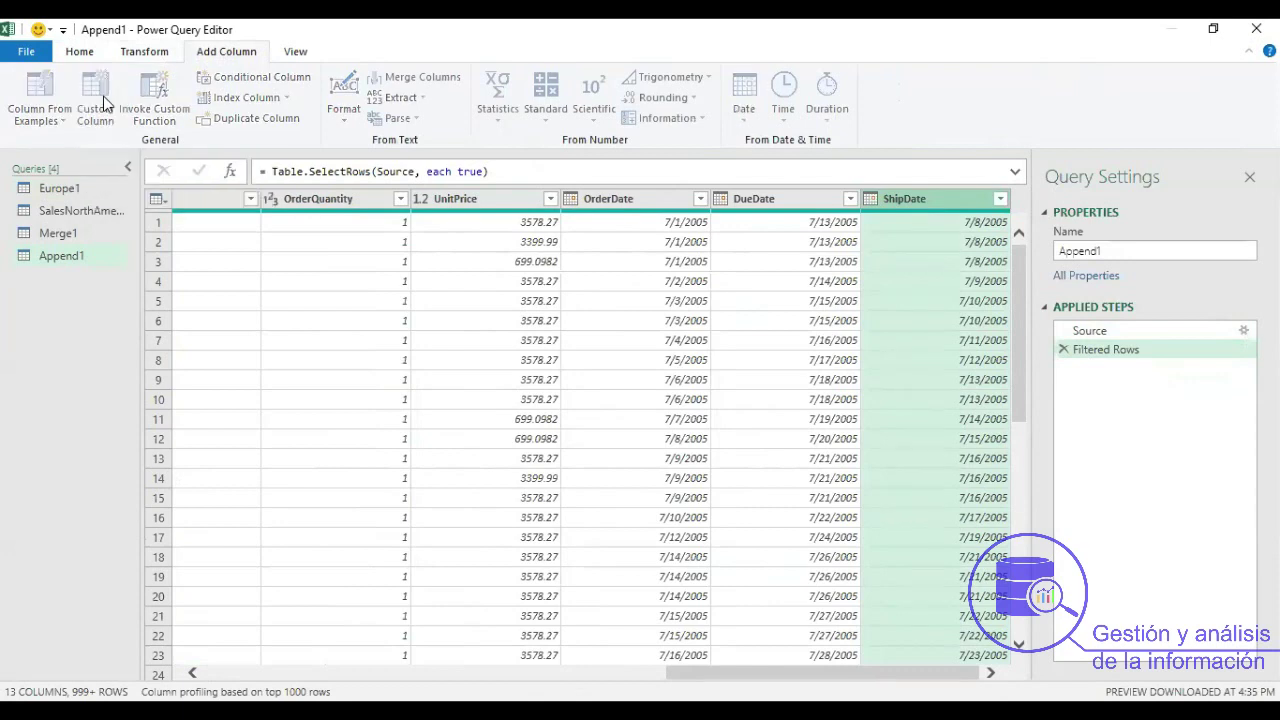
double_click(347, 270)
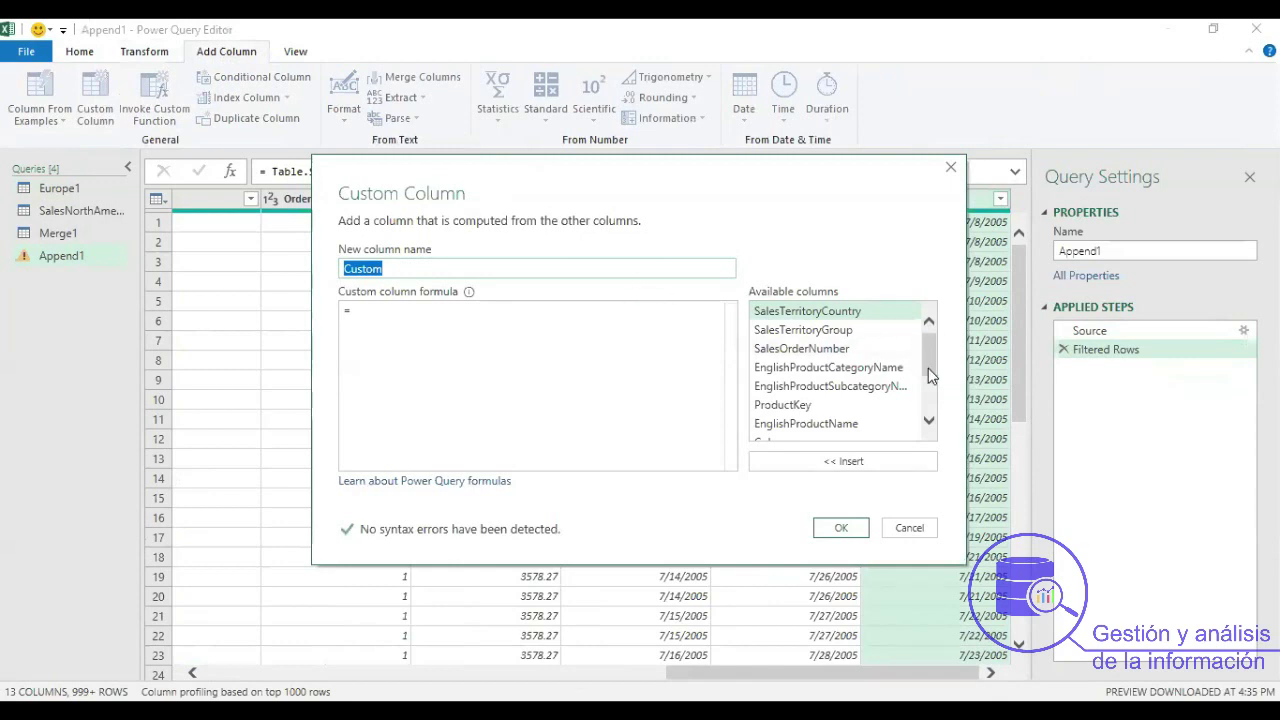
scroll(928, 368, down, 3)
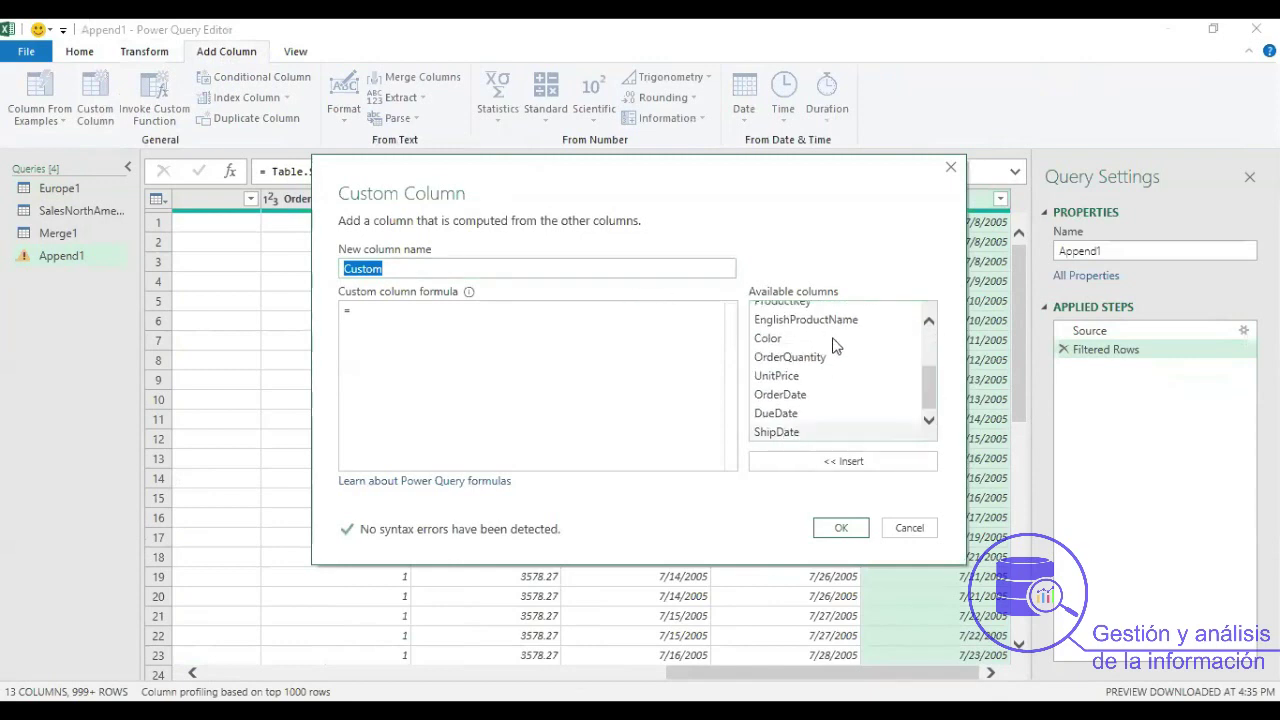
drag(929, 371, 924, 333)
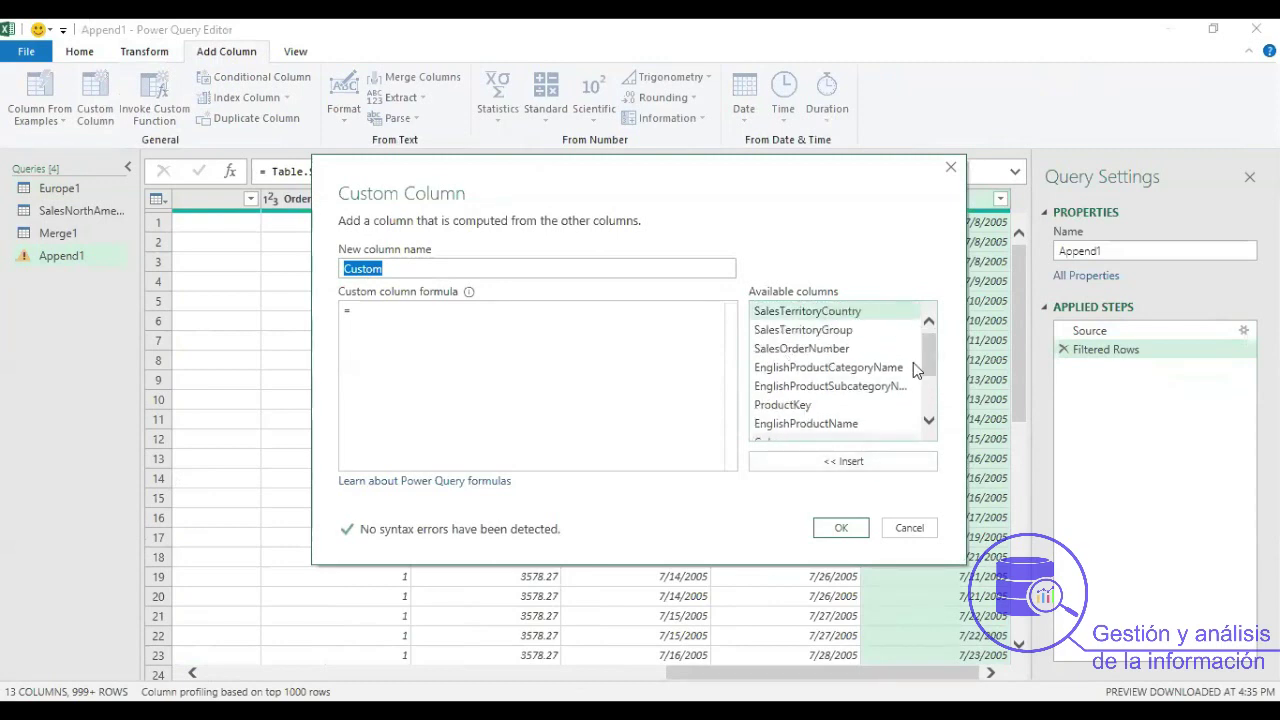
drag(928, 358, 928, 410)
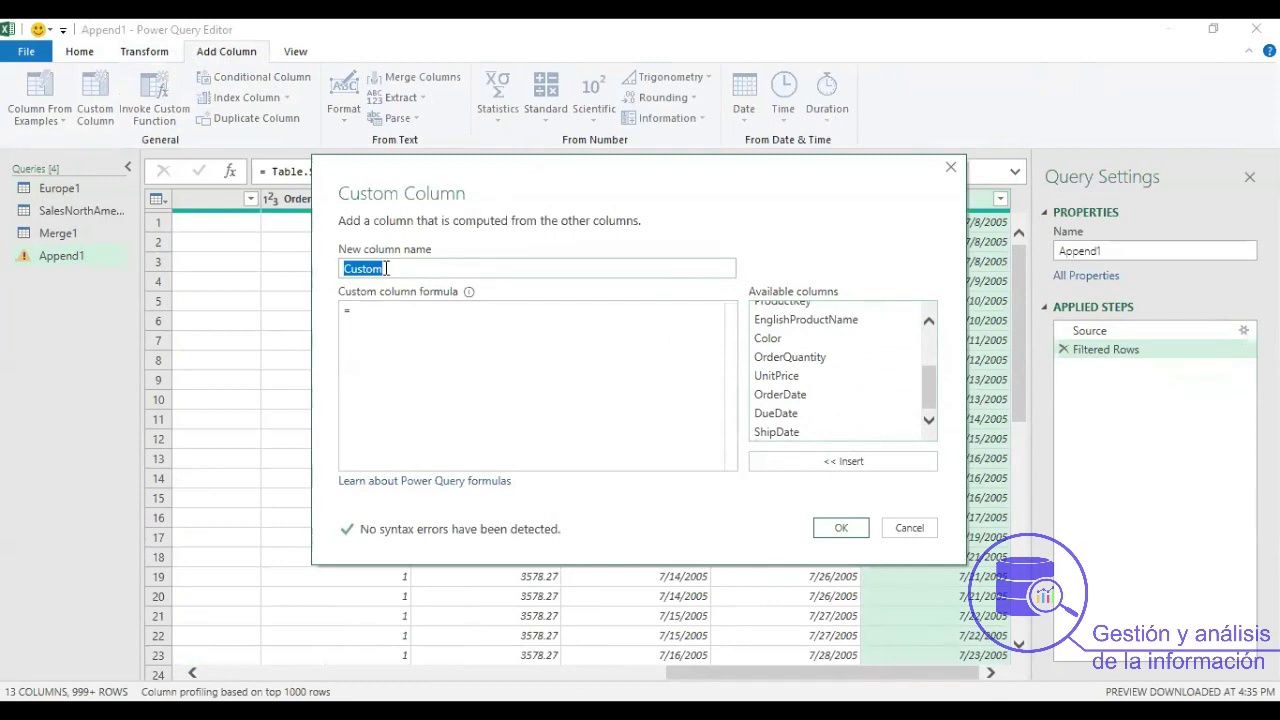
text(Producto)
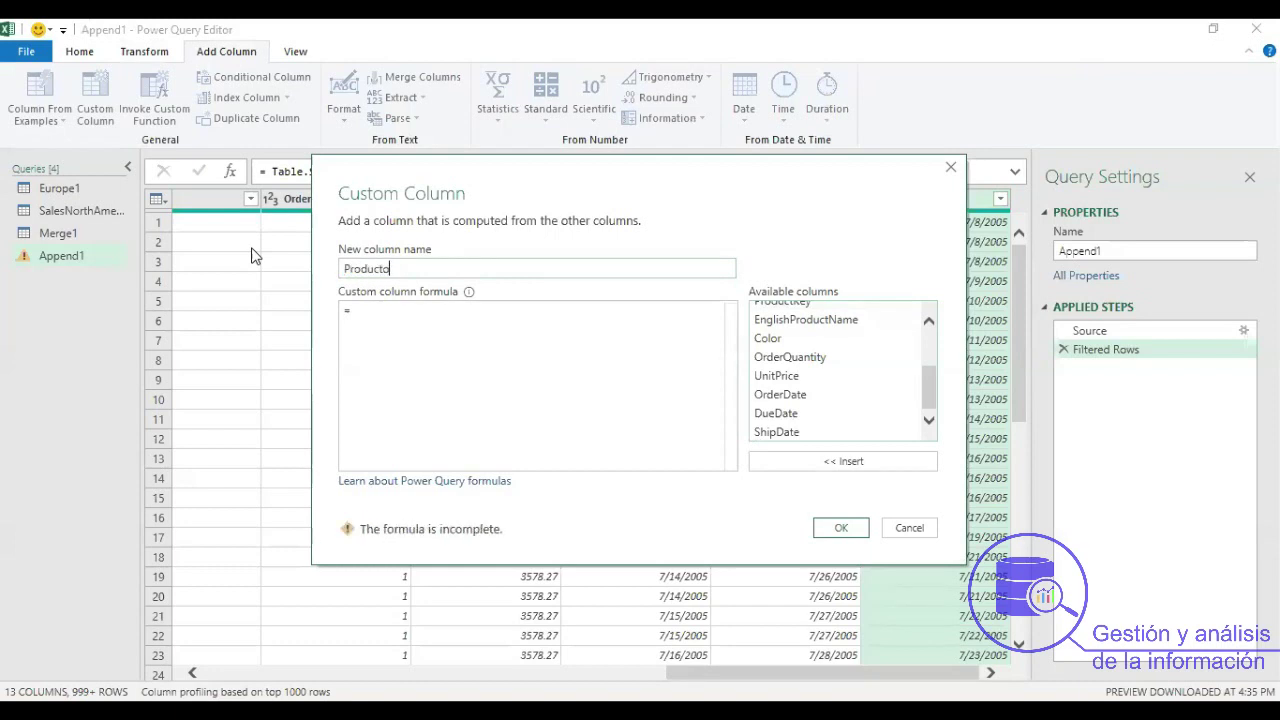
text(Color)
Define the custom column formula as [EnglishProductName]& "-" &[Color] and add the column to the query.
scroll(832, 328, up, 1)
click(832, 330)
click(832, 461)
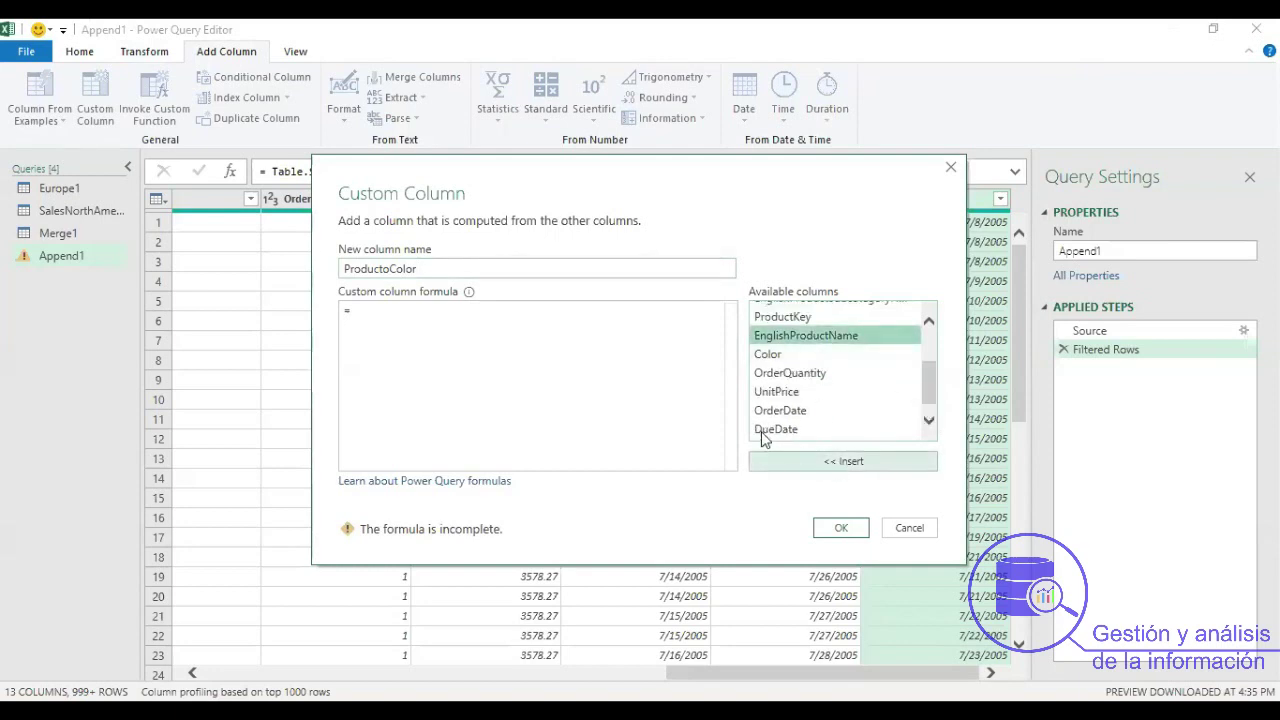
text(& "")
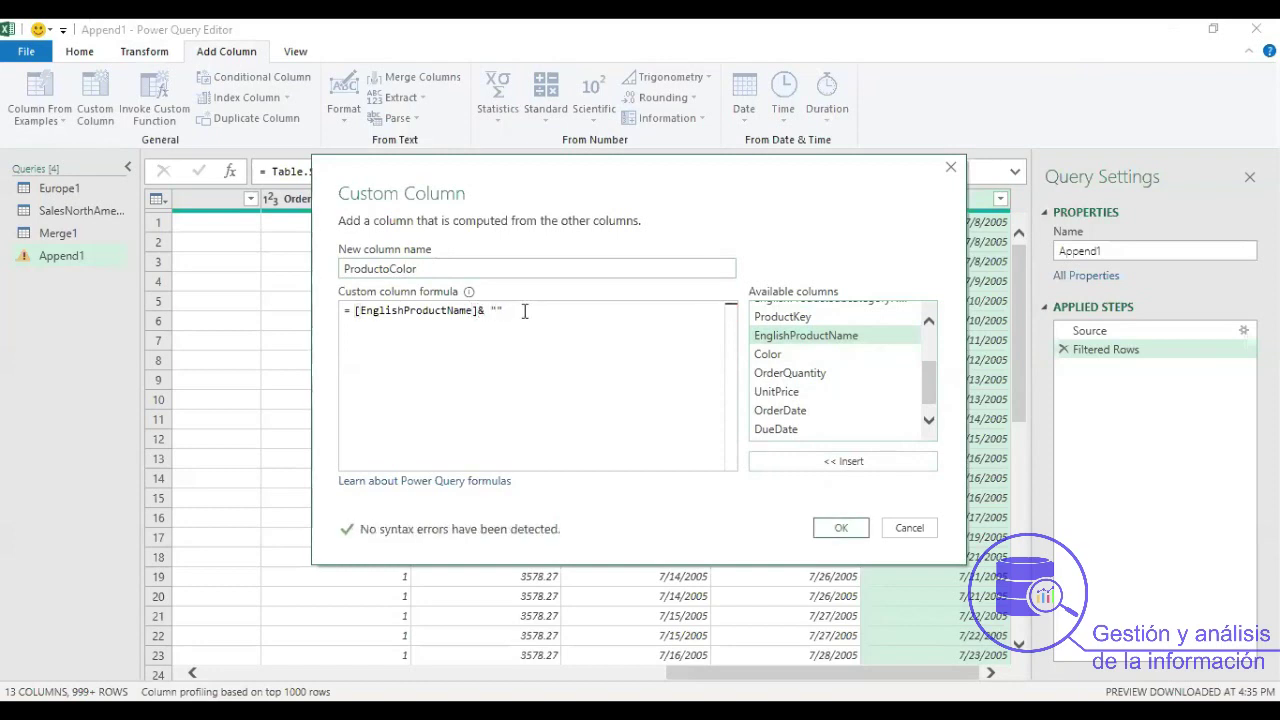
key(BackSpace)
key(BackSpace)
text(&)
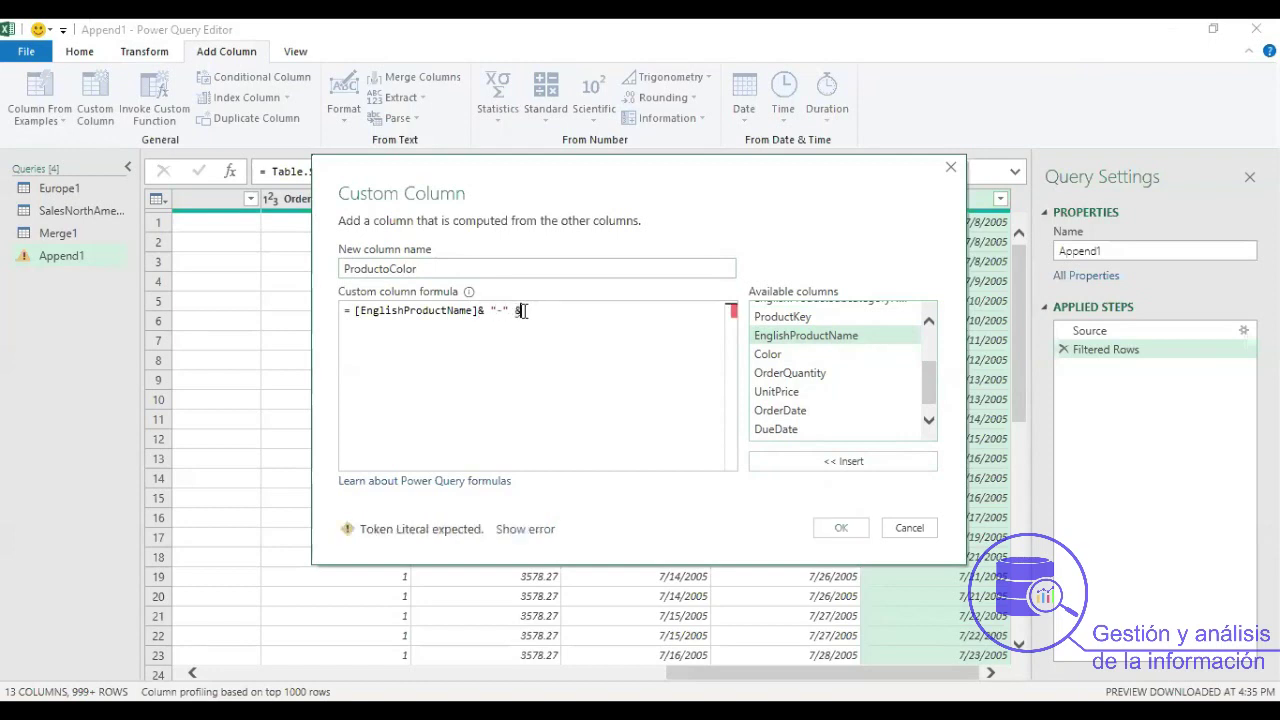
scroll(934, 396, down, 1)
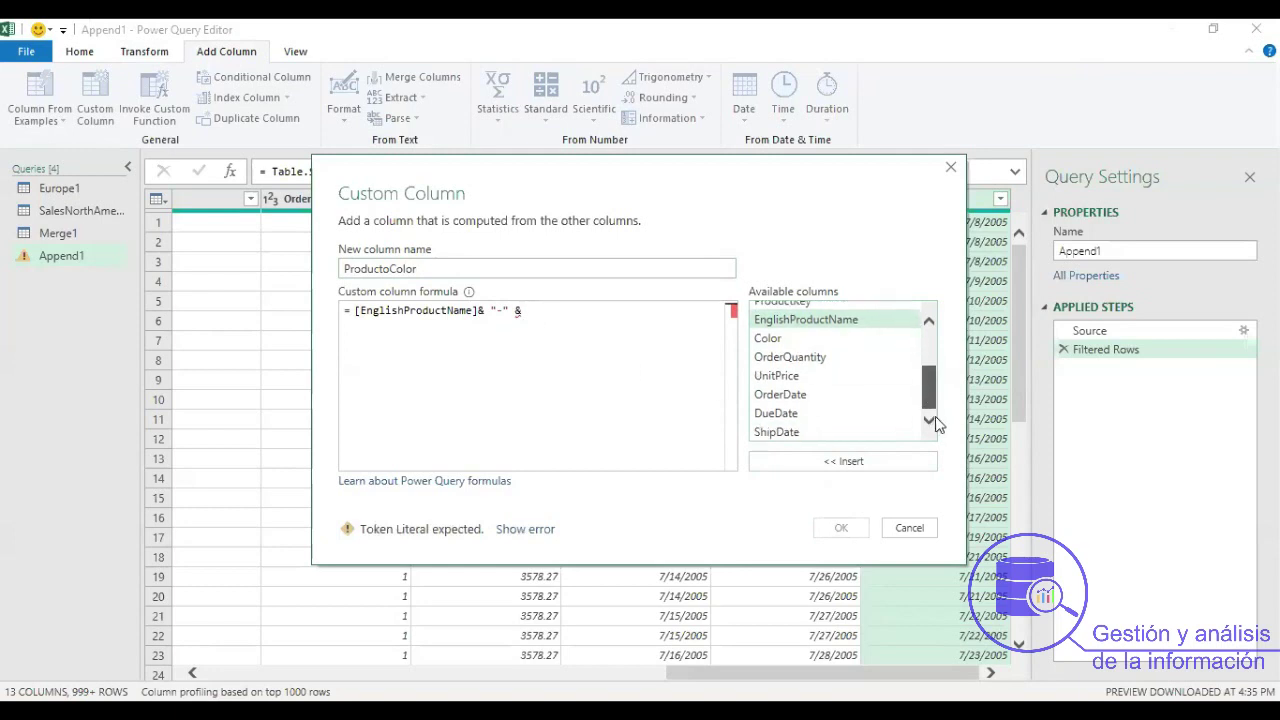
click(764, 340)
click(836, 461)
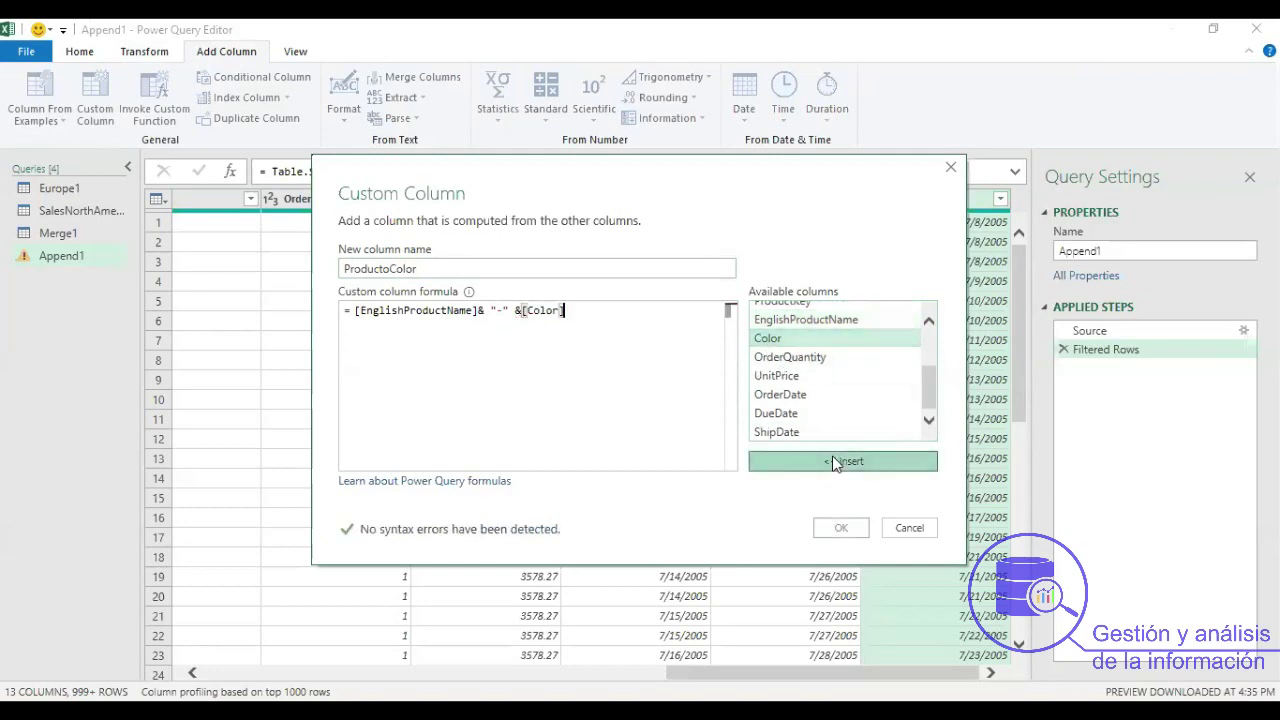
click(838, 529)
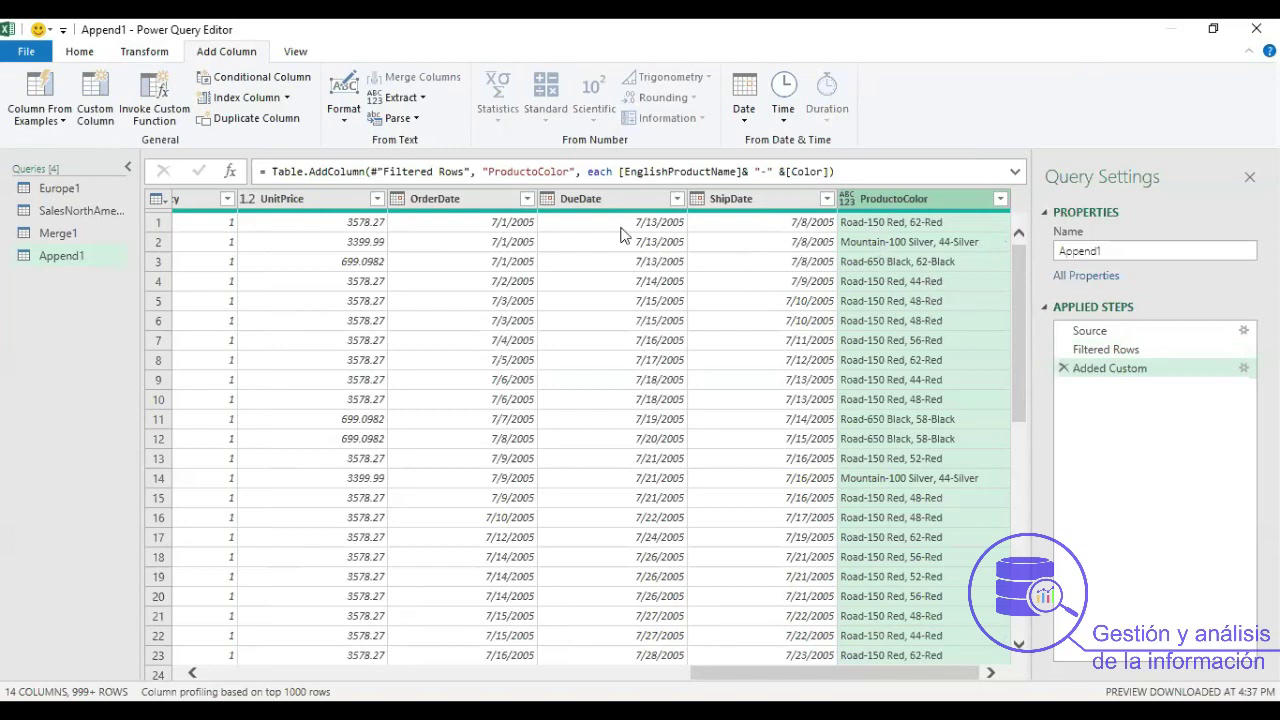
Compare the EnglishProductName and Color values with the combined text in the ProductoColor column.
drag(708, 677, 355, 675)
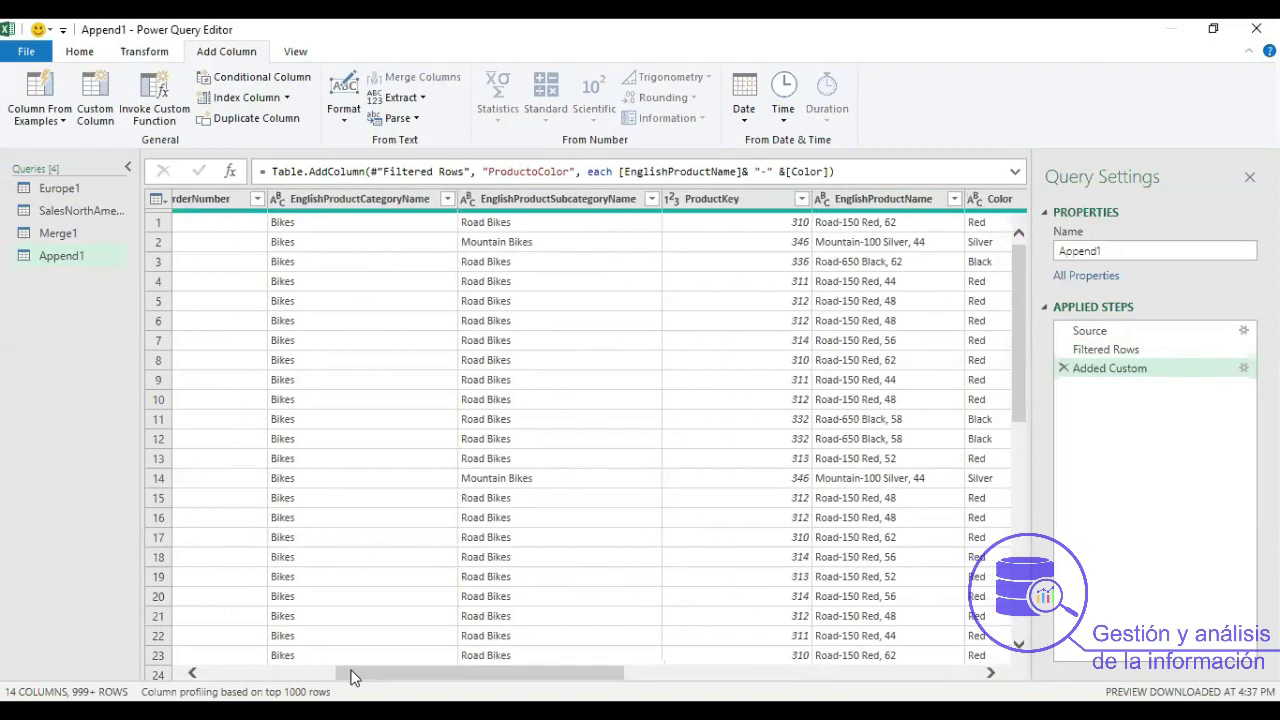
click(870, 203)
drag(612, 677, 975, 673)
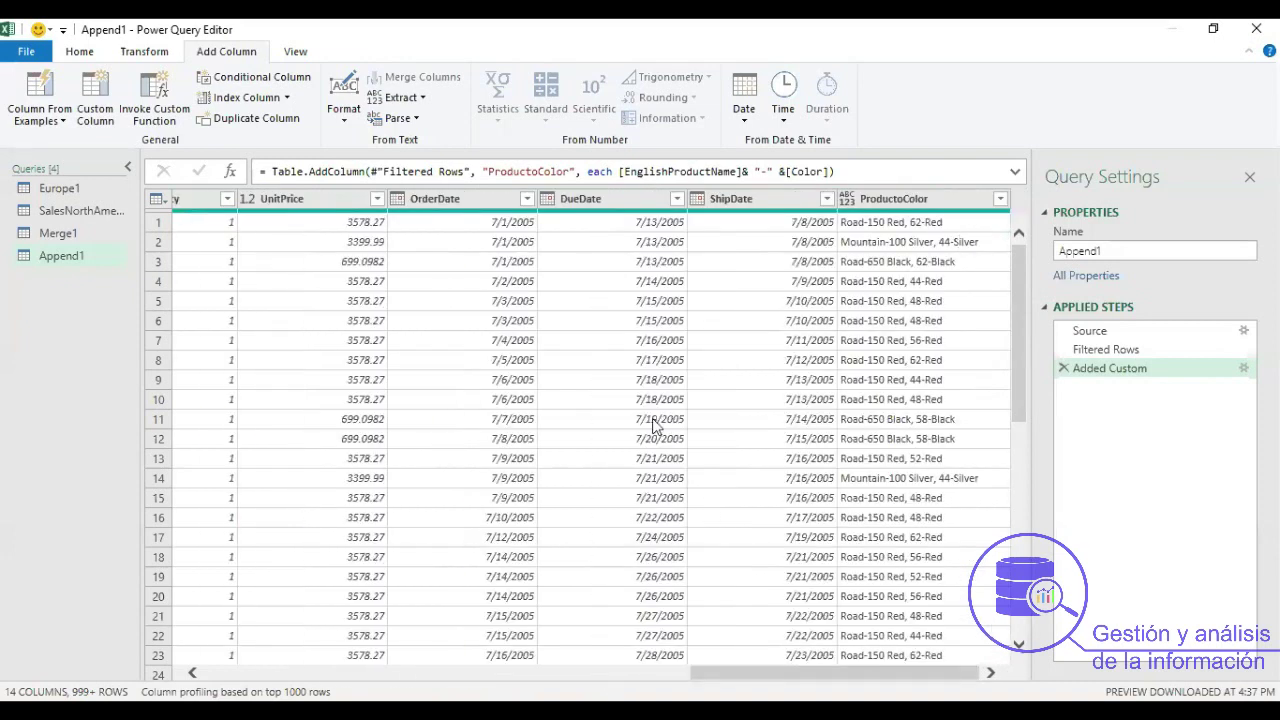
drag(780, 670, 503, 673)
click(510, 262)
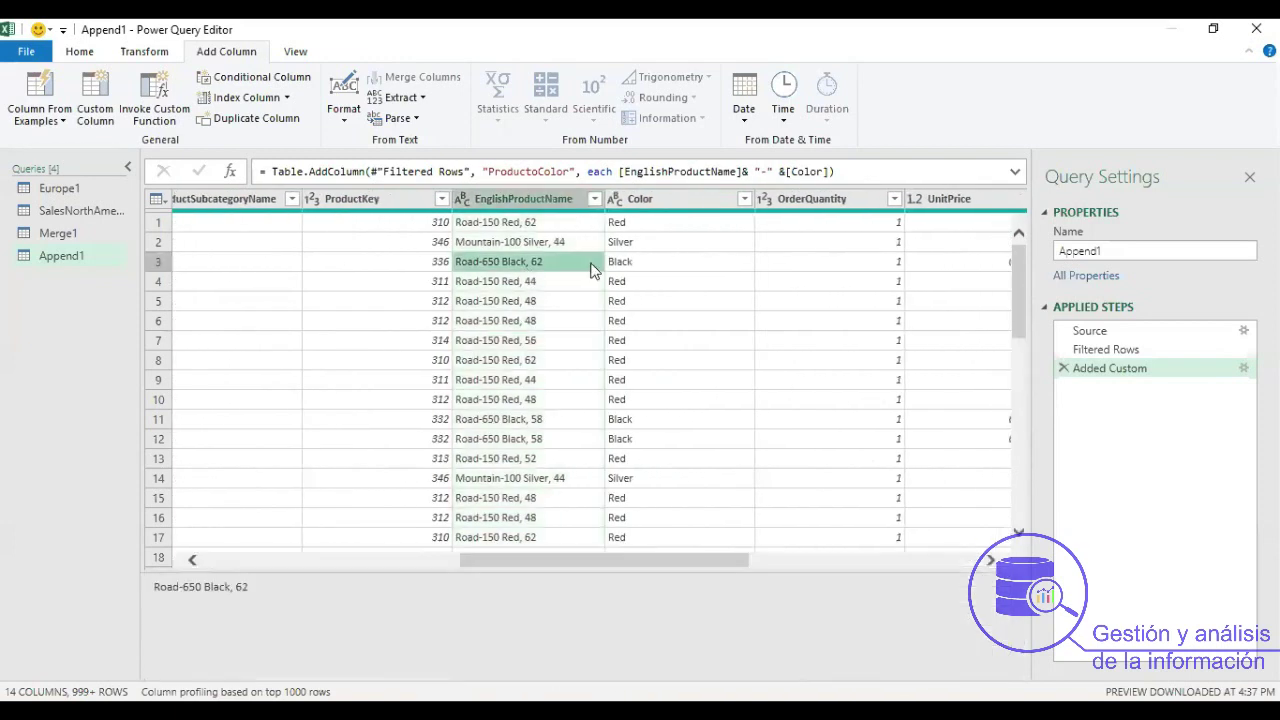
click(540, 302)
drag(643, 559, 995, 553)
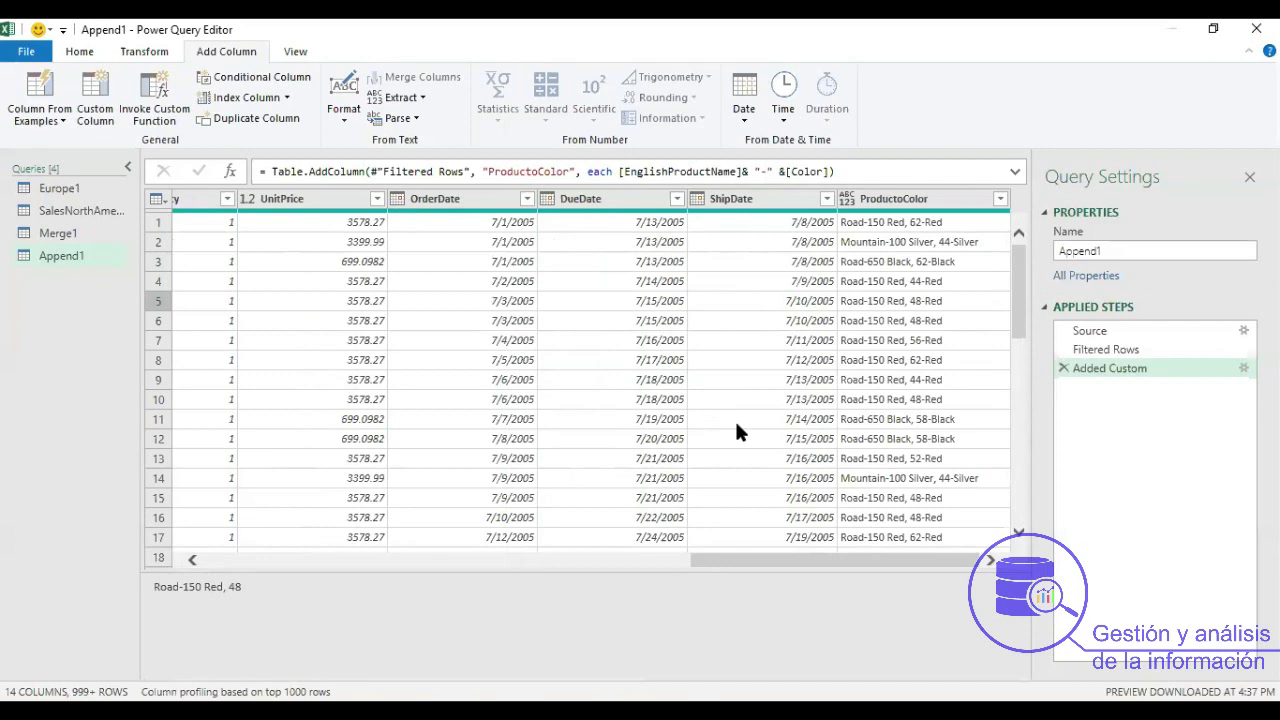
Inspect the full records of rows 5 and 10 and the number filter options for an OrderQuantity cell.
click(159, 303)
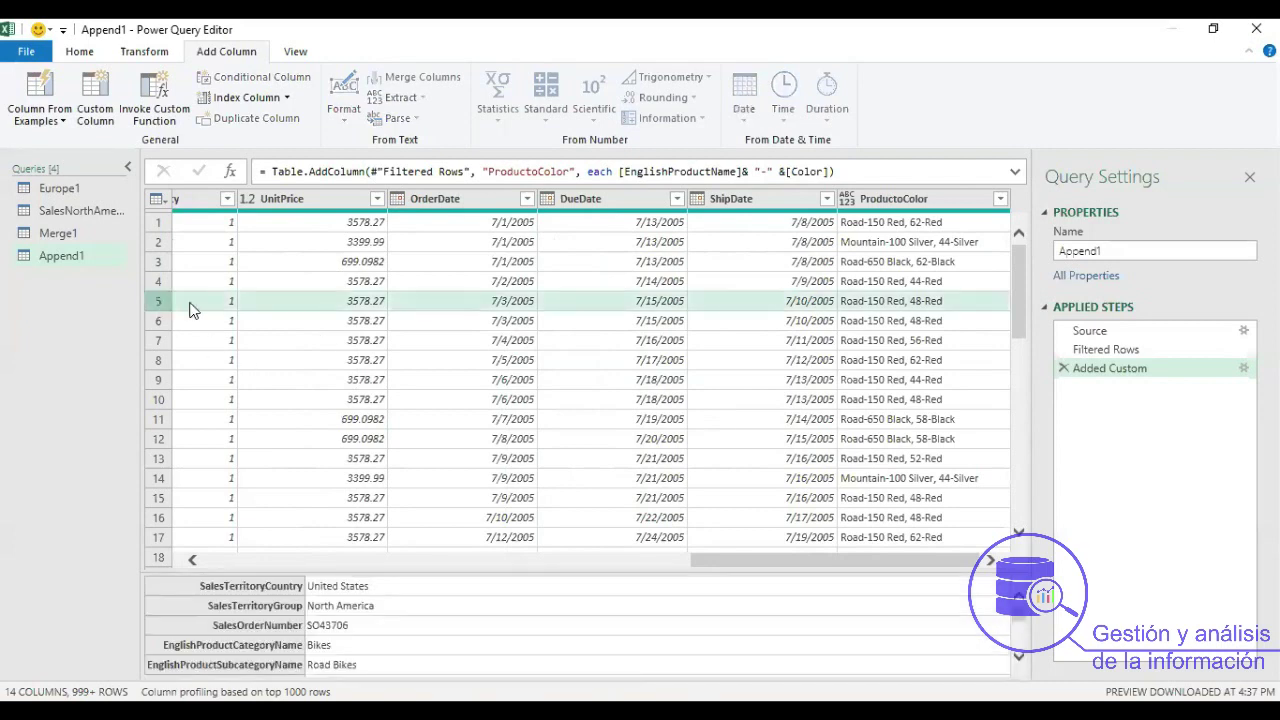
right_click(191, 306)
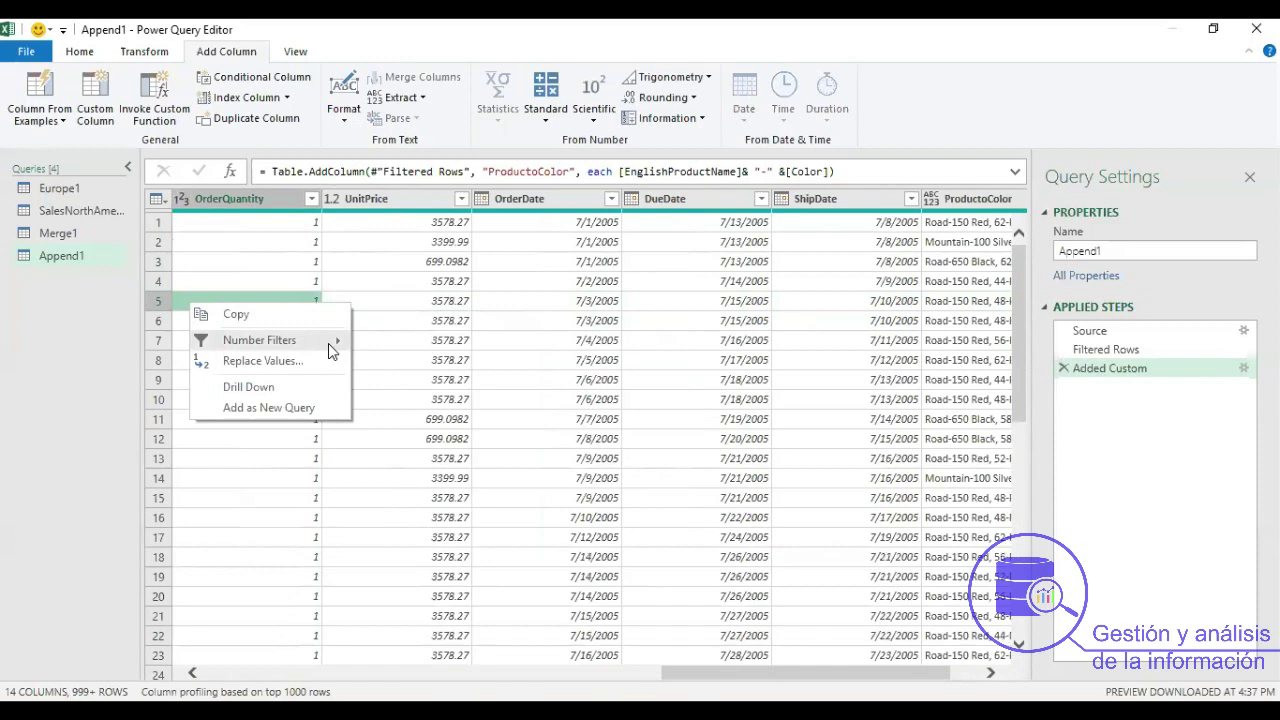
mouse_move(328, 343)
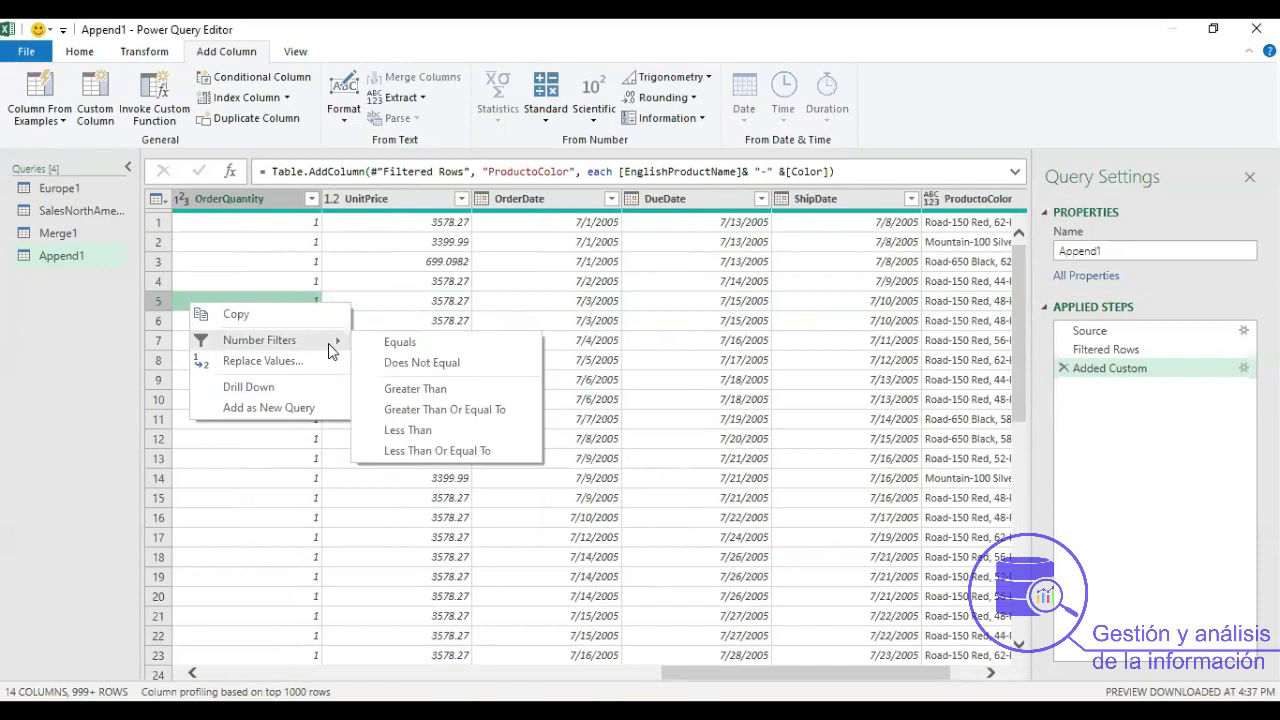
click(163, 302)
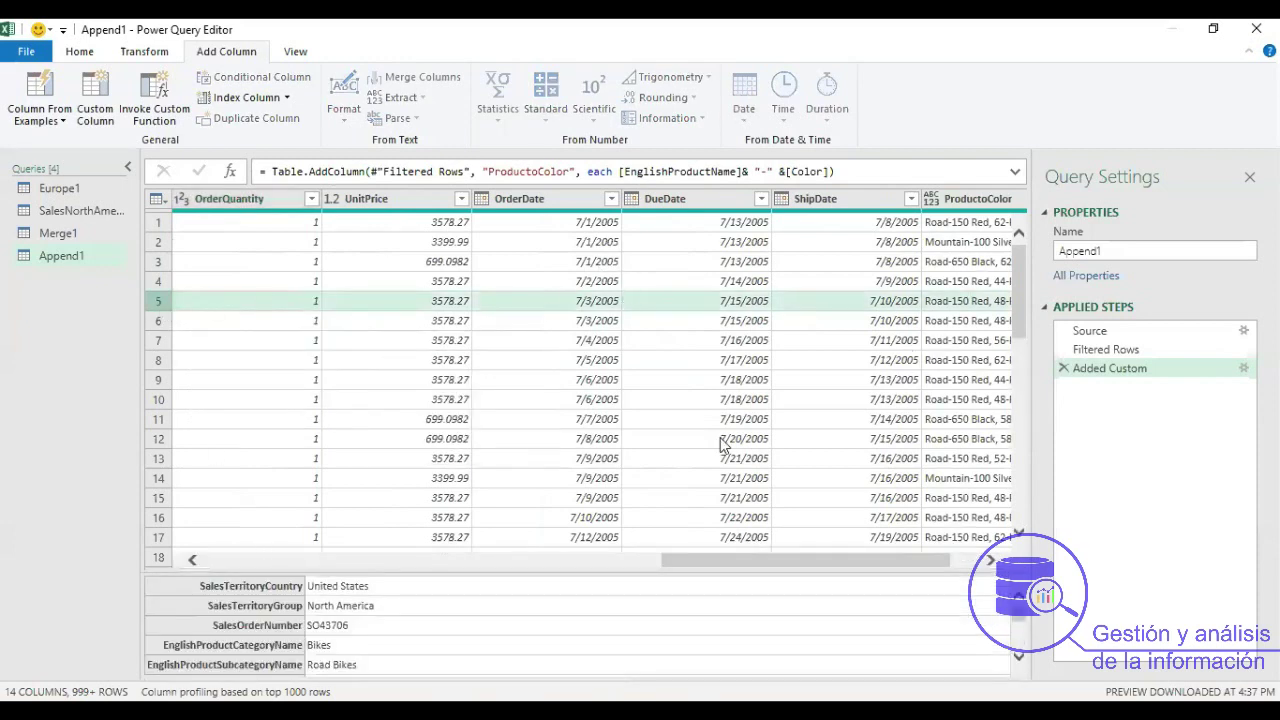
click(200, 362)
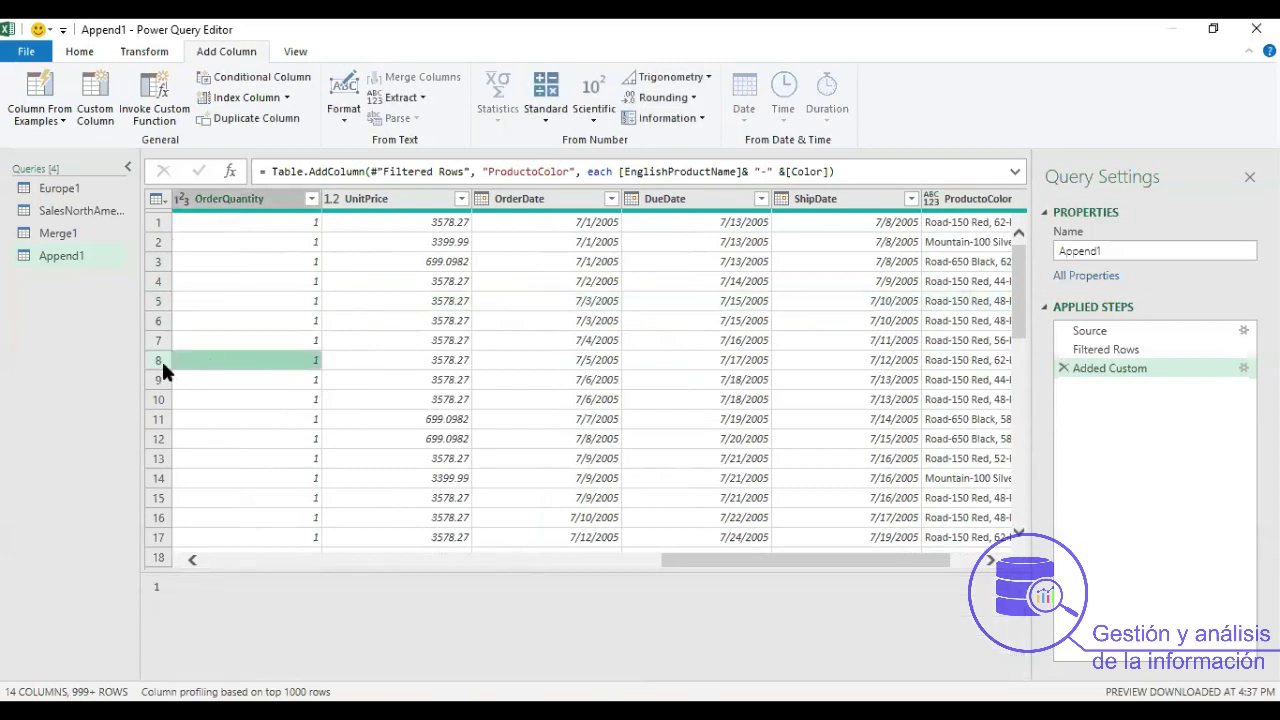
click(175, 399)
click(163, 405)
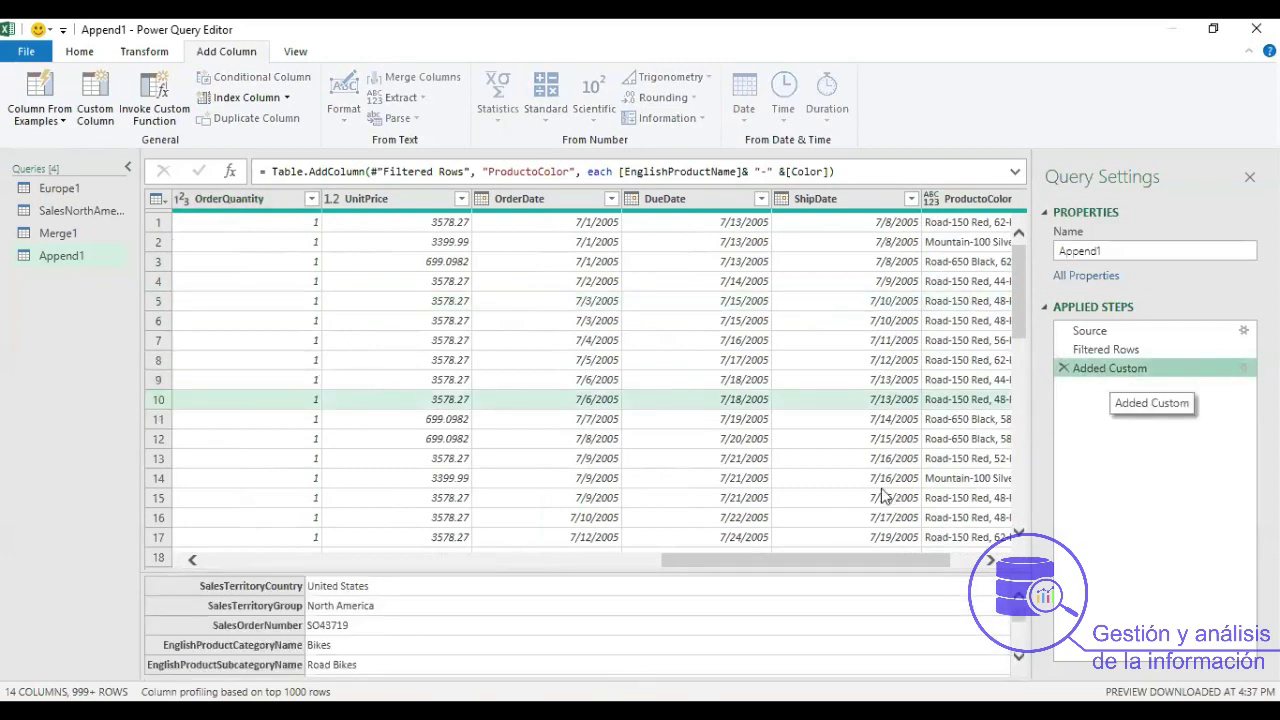
Examine the full Table.AddColumn formula of the Added Custom step and the function's description.
drag(846, 566, 876, 564)
click(1015, 171)
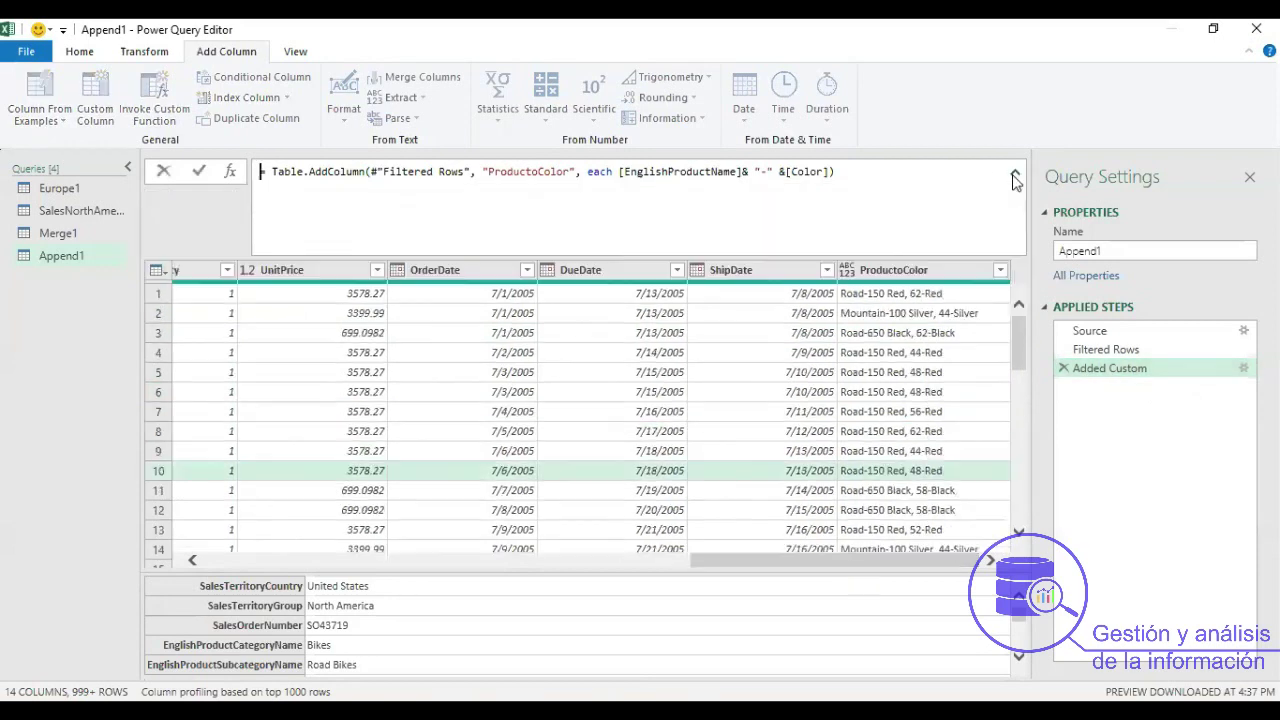
drag(270, 172, 855, 168)
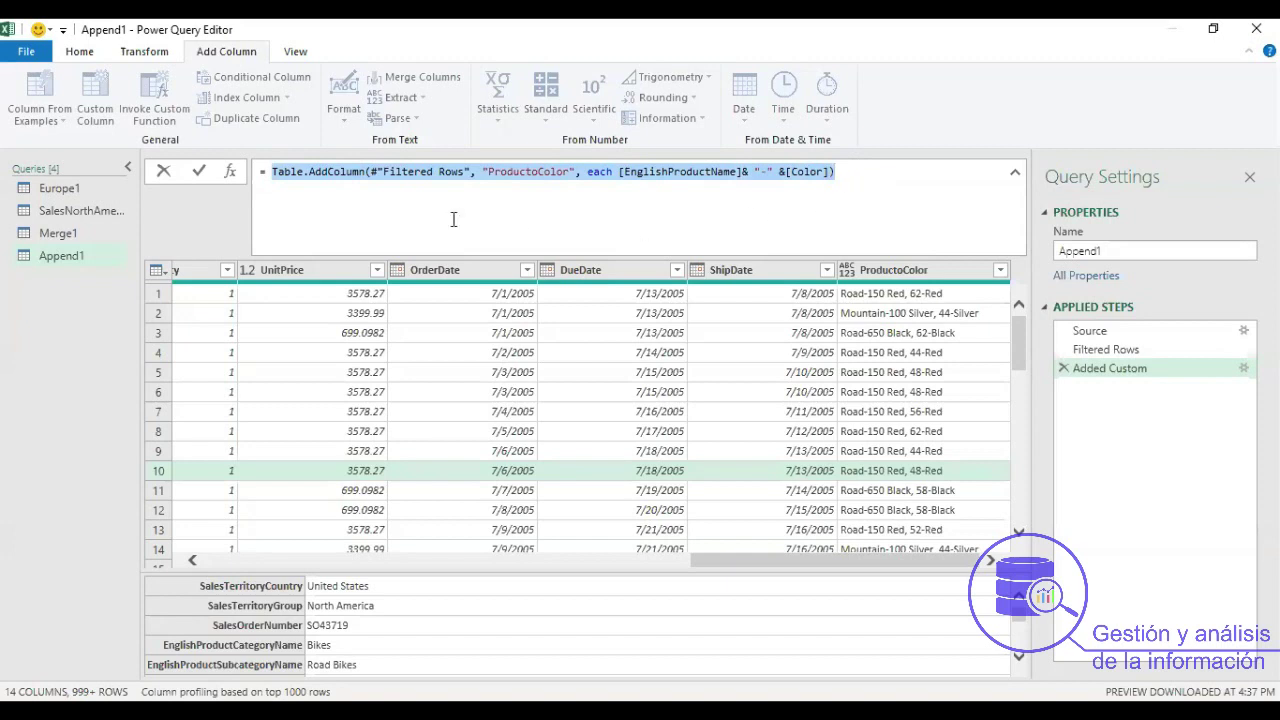
click(369, 177)
drag(271, 172, 364, 175)
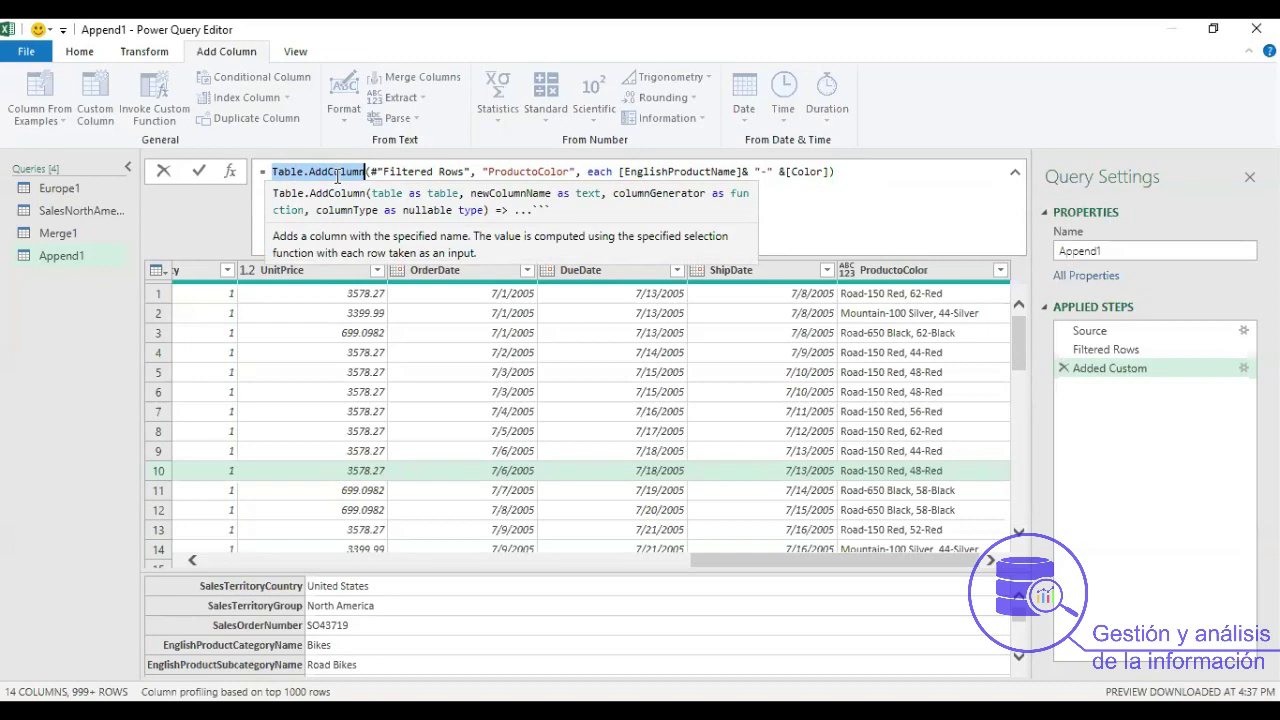
click(752, 676)
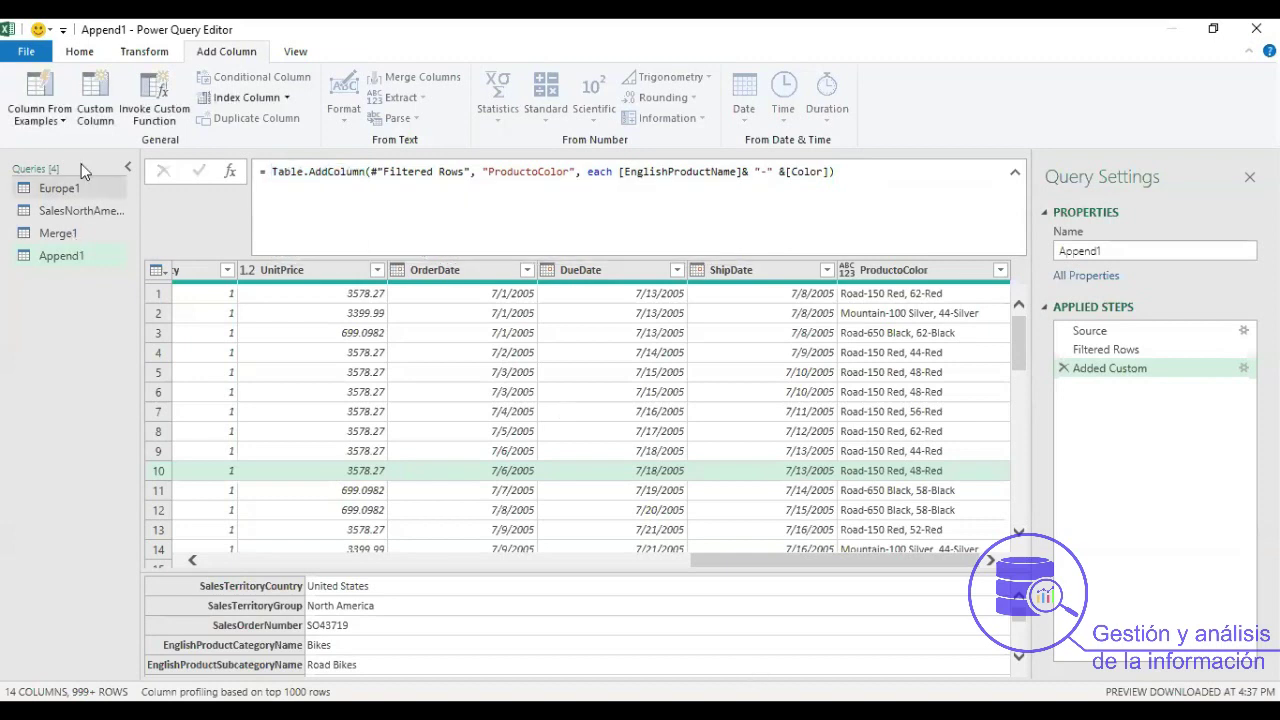
Change the data type of the UnitPrice column in the Append1 query to Whole Number.
click(80, 51)
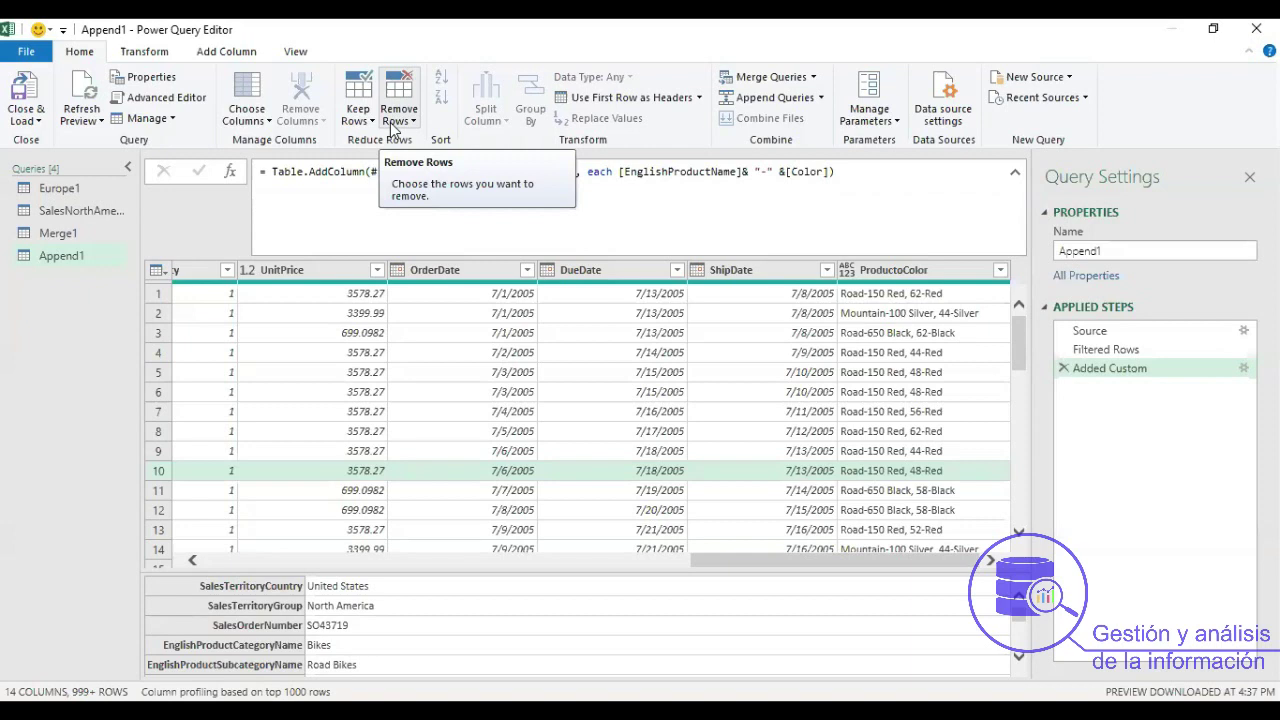
click(150, 56)
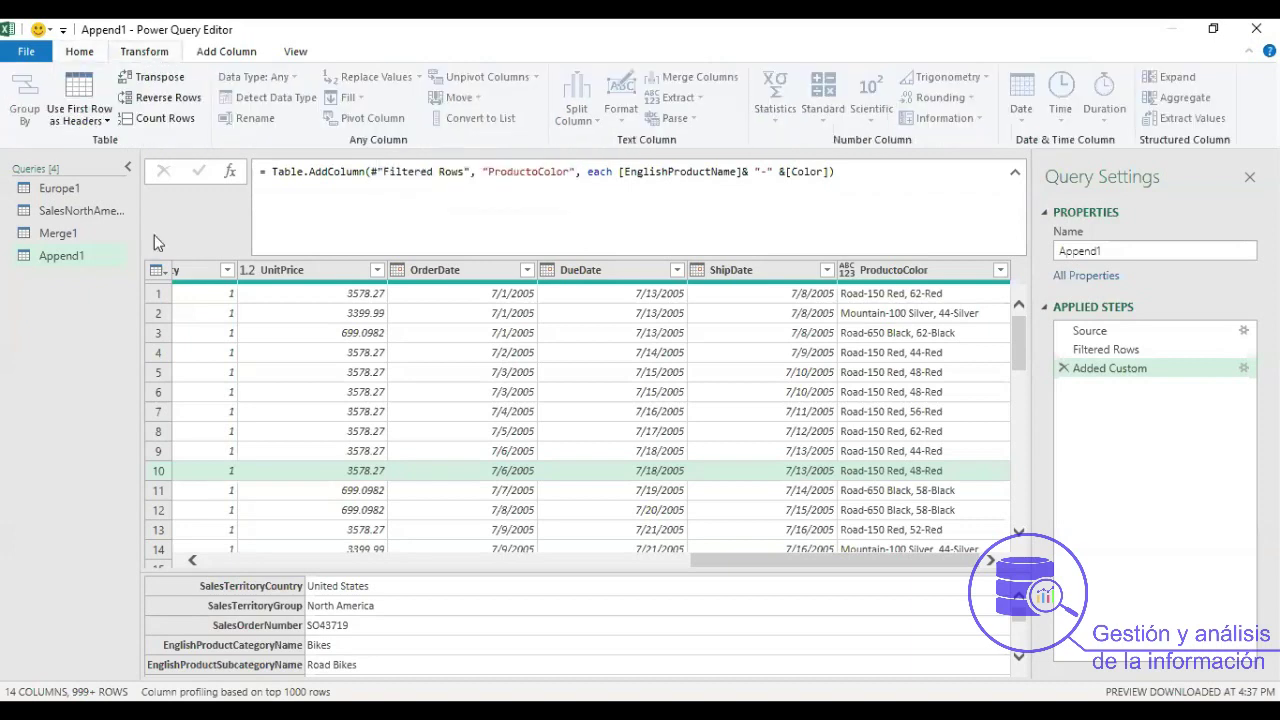
click(360, 409)
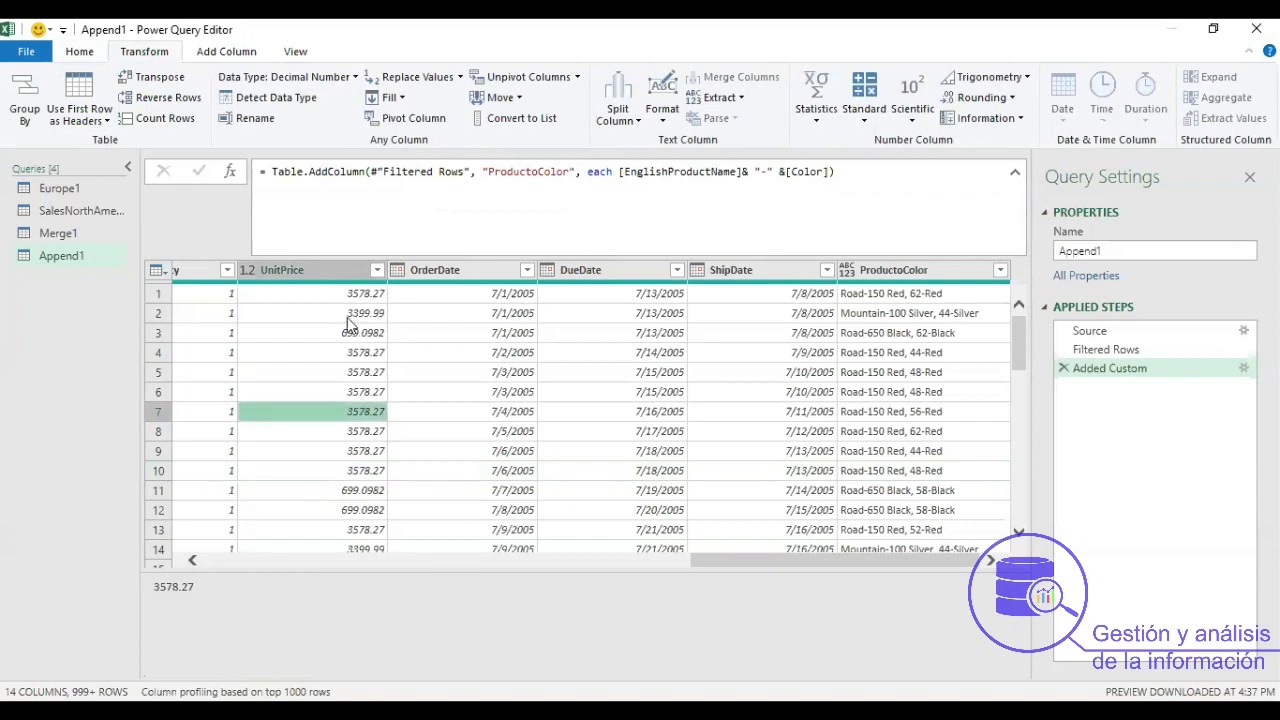
click(330, 270)
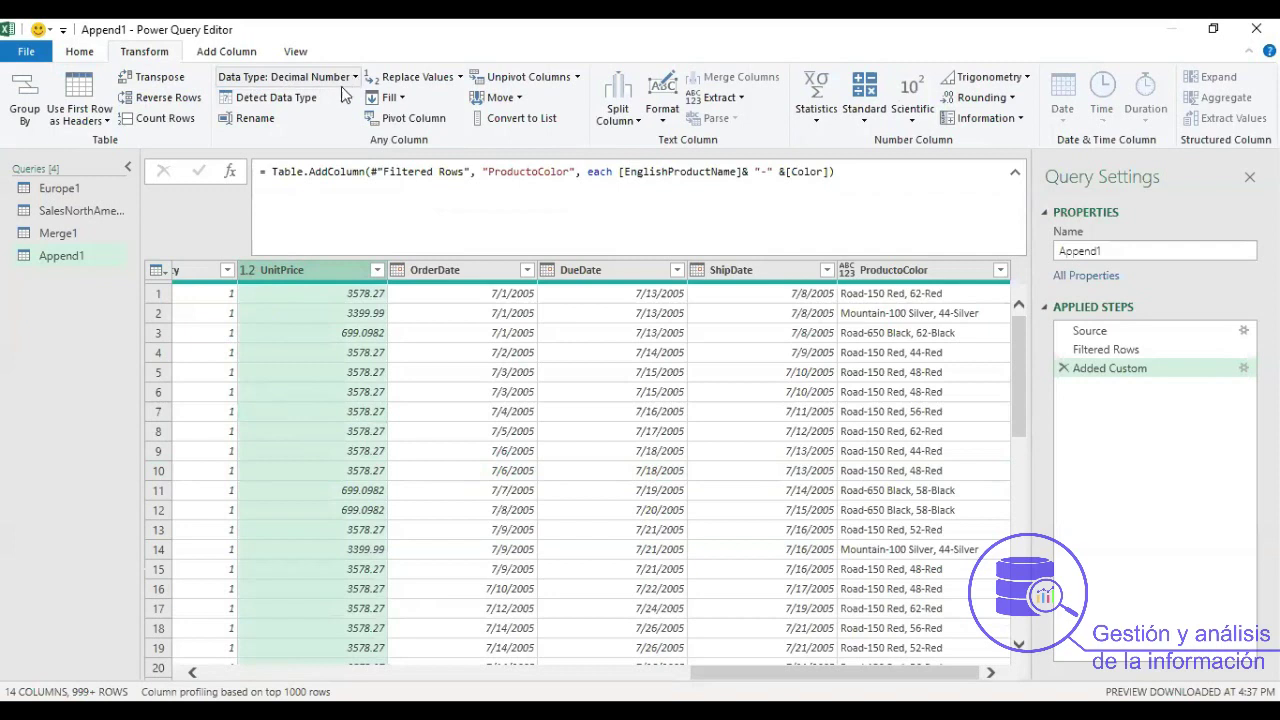
click(300, 77)
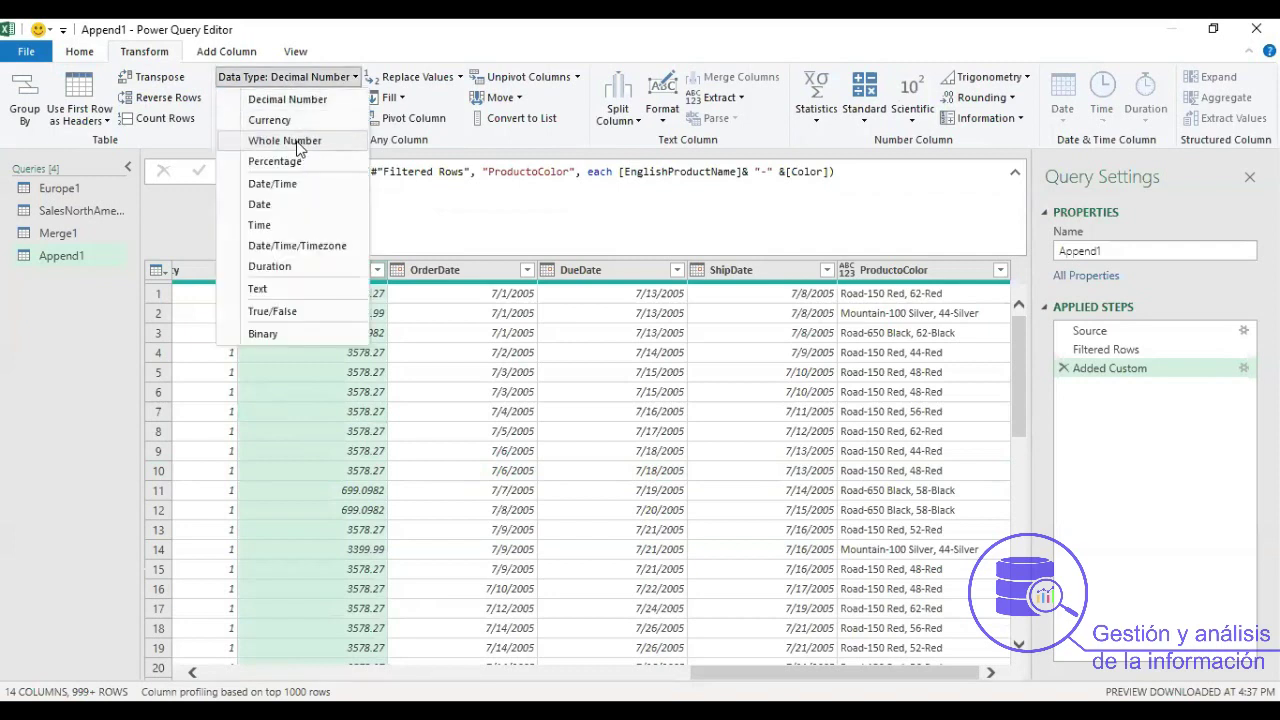
click(298, 141)
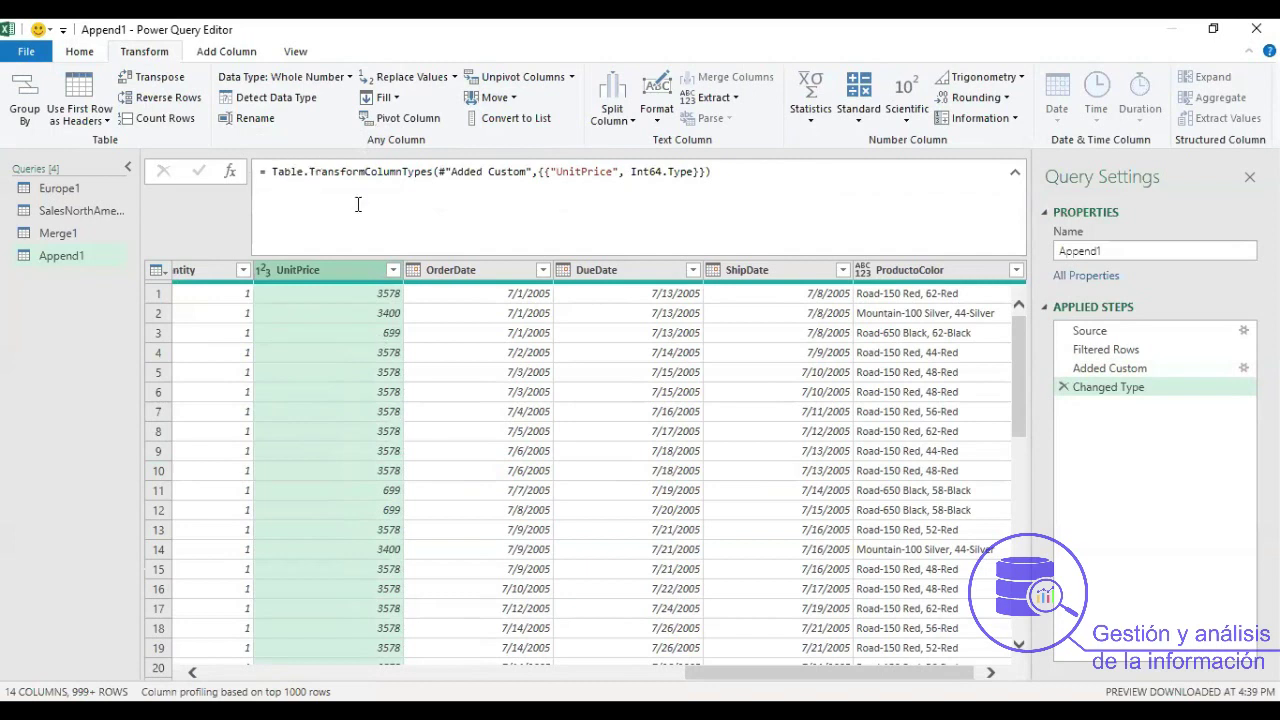
click(229, 51)
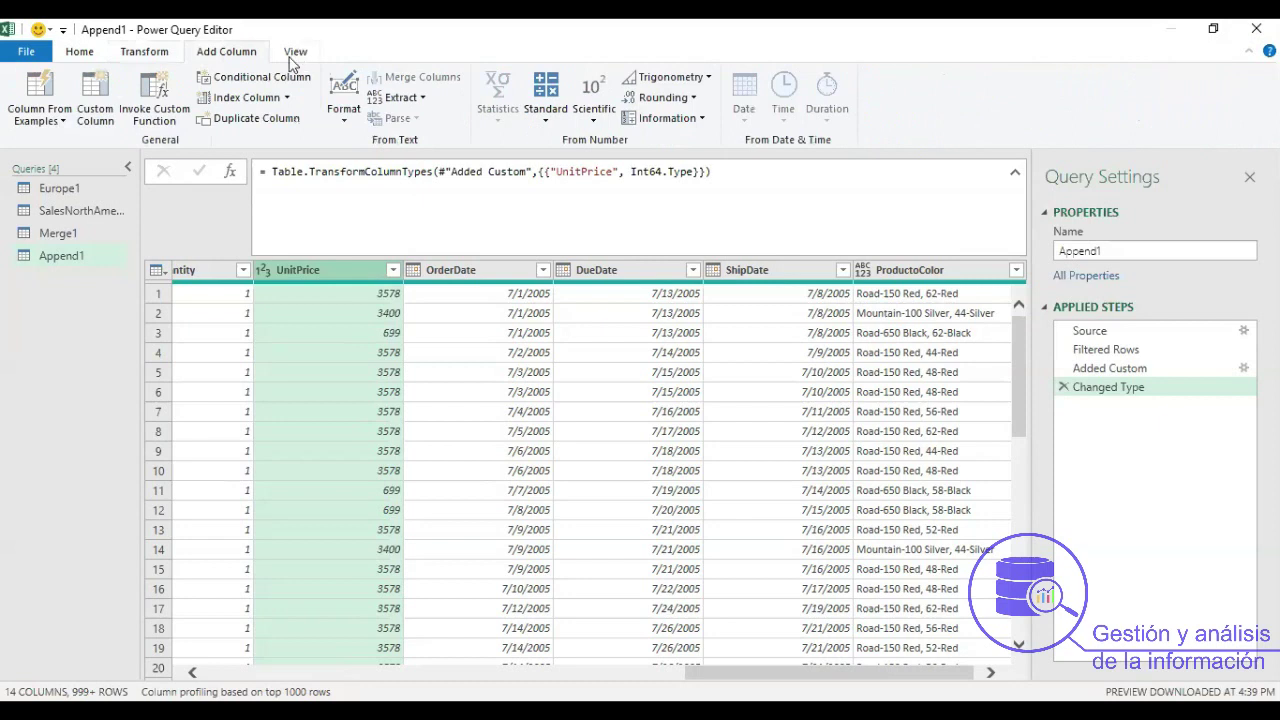
click(292, 56)
click(172, 50)
click(205, 51)
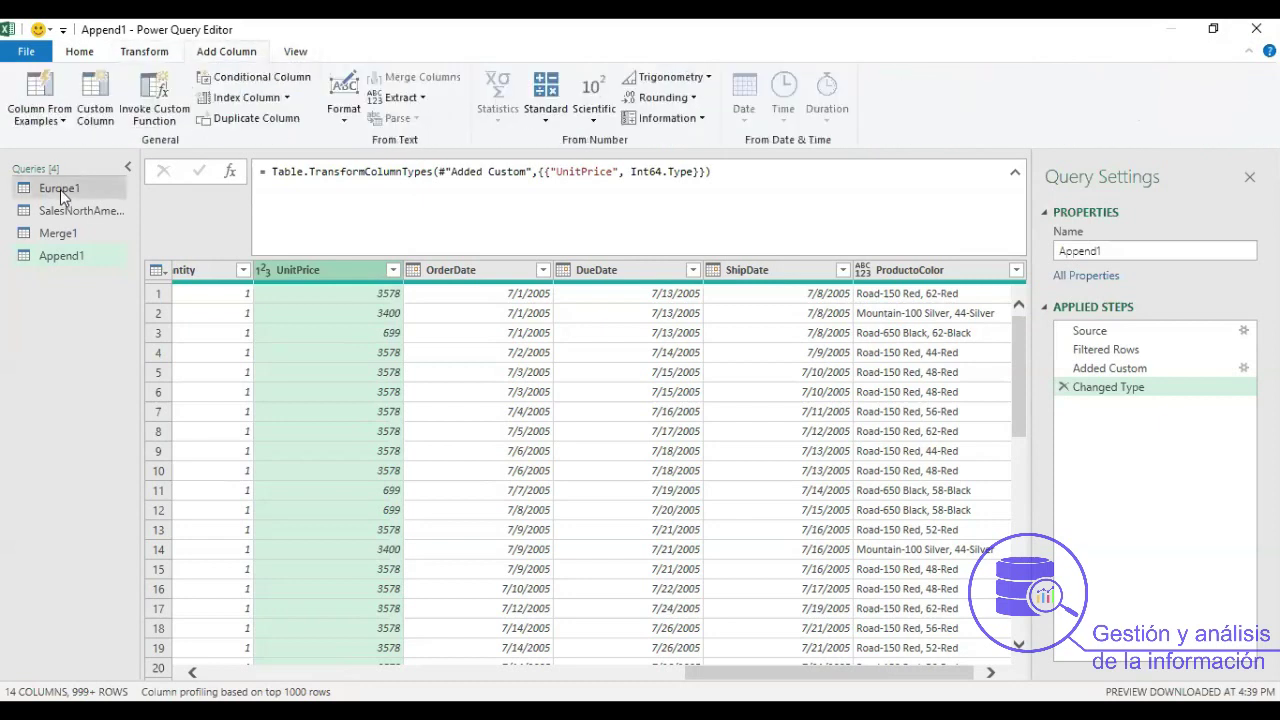
Close the query editor and load the queries into the workbook.
click(33, 55)
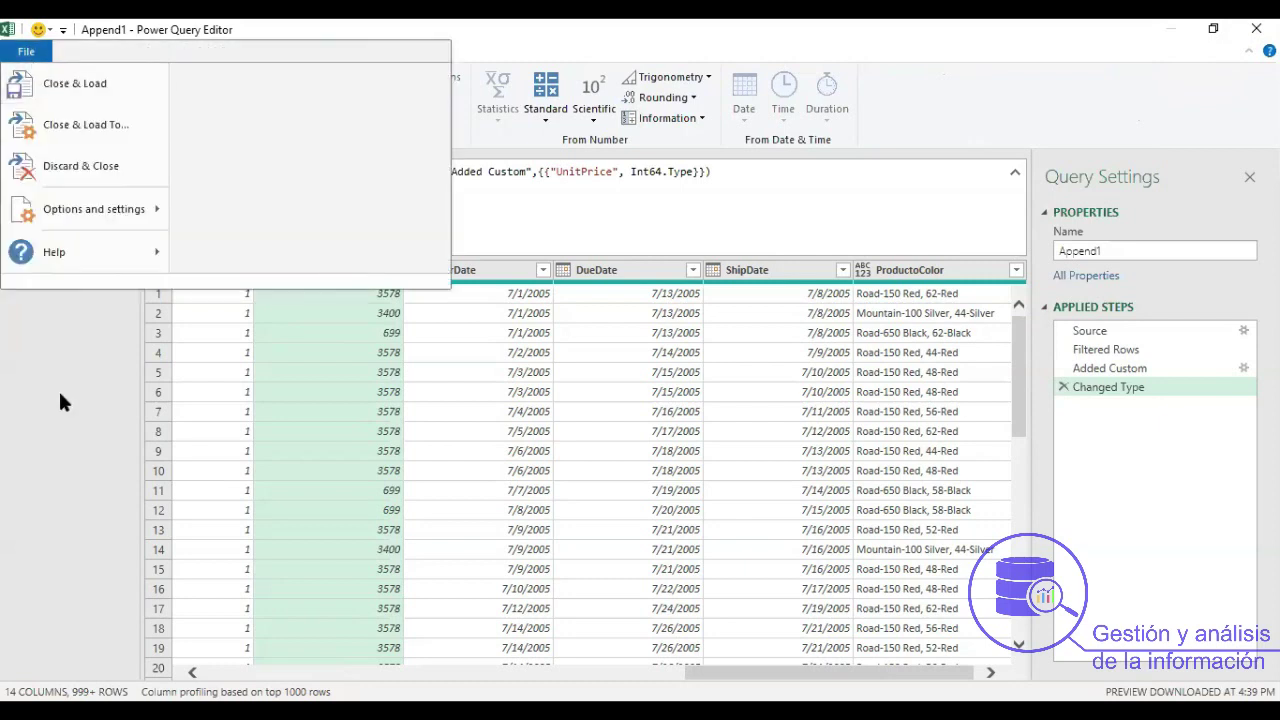
key(Escape)
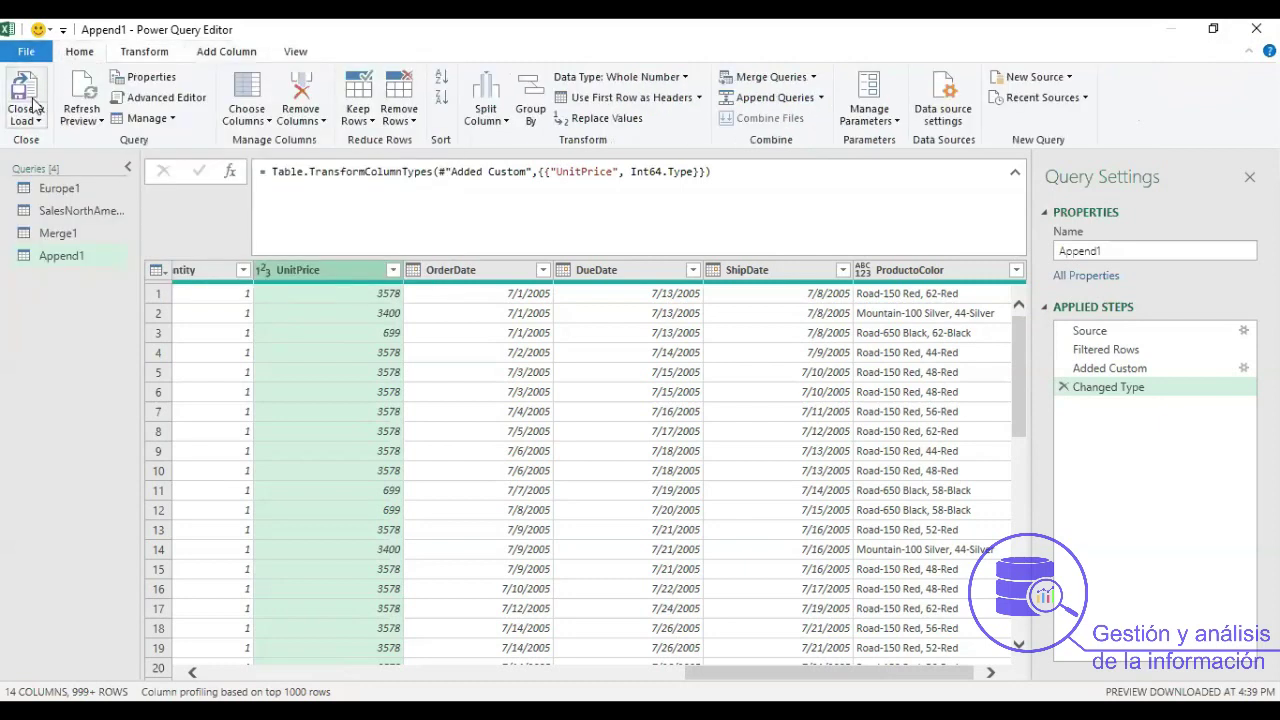
click(36, 121)
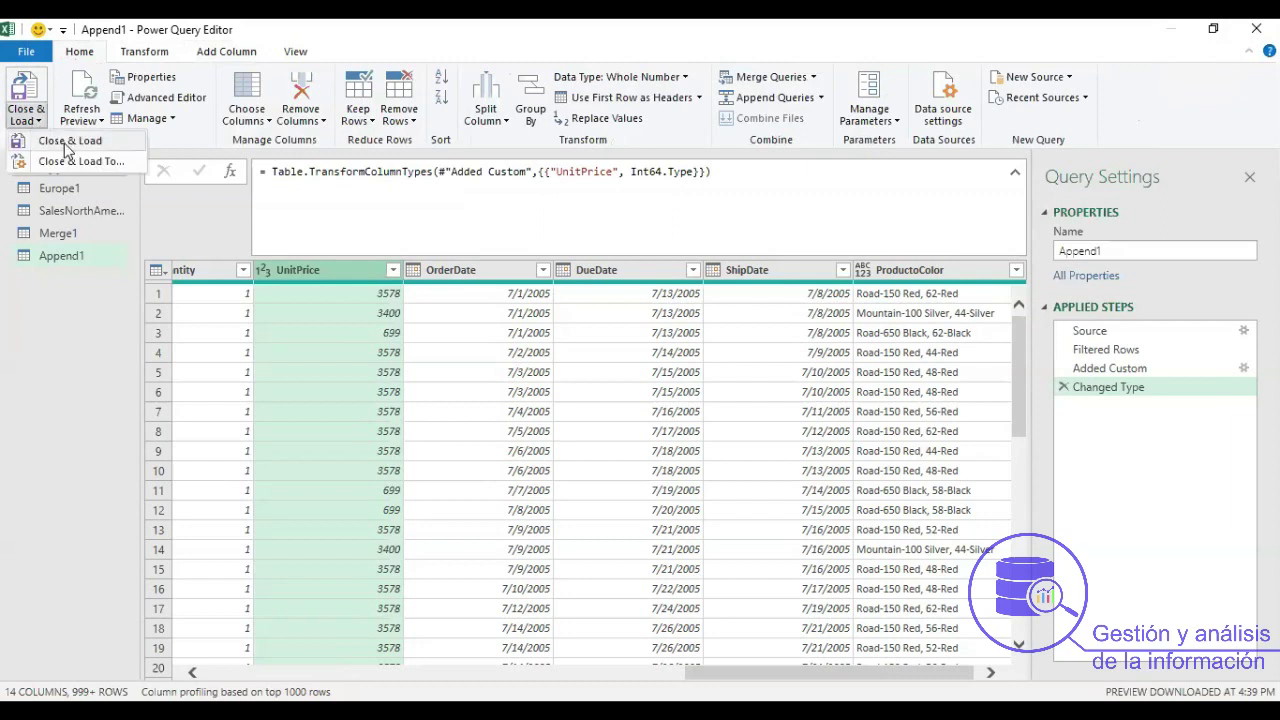
click(66, 142)
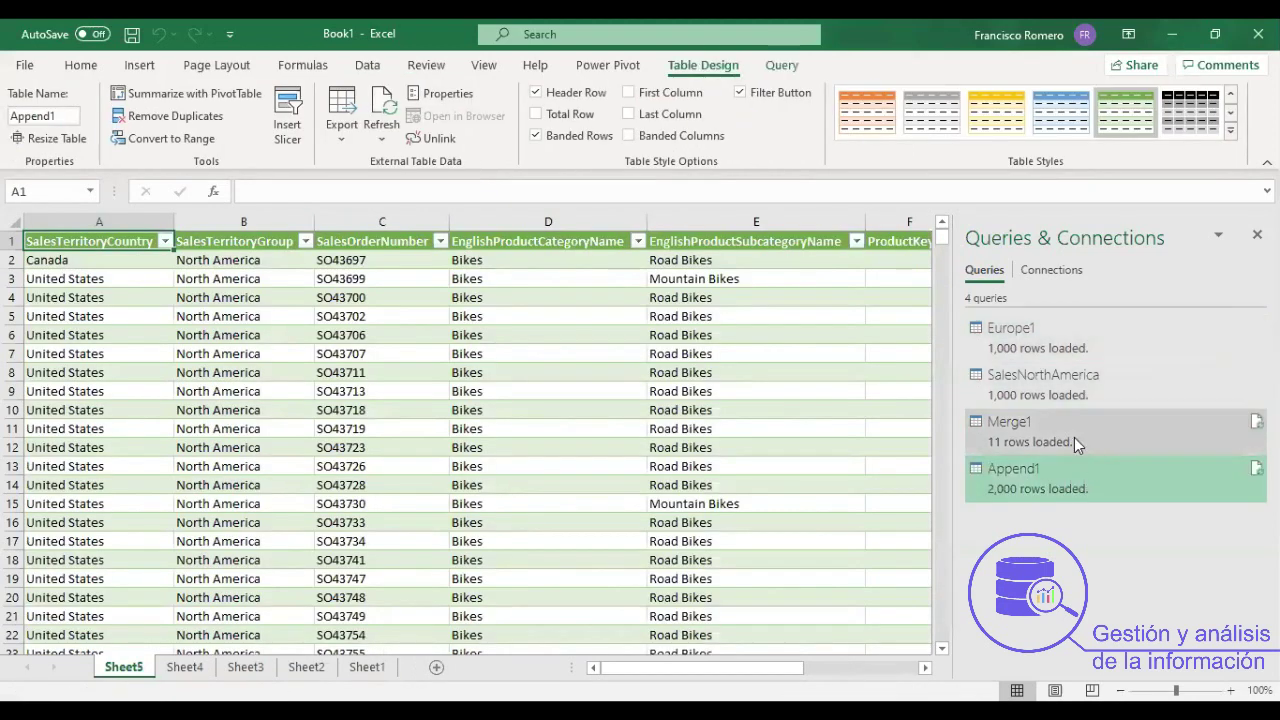
Review the loaded tables of the Merge1, Append1, SalesNorthAmerica and Europe1 queries and the preview details of Append1.
mouse_move(1074, 437)
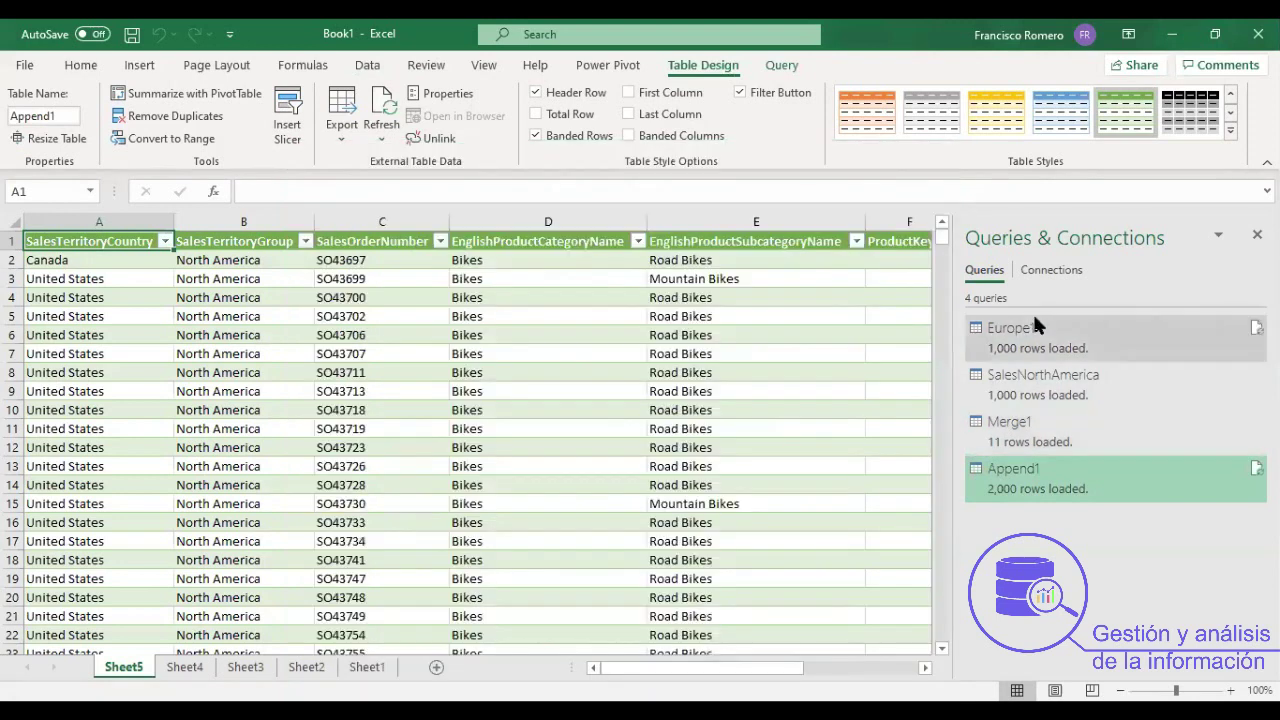
click(1032, 420)
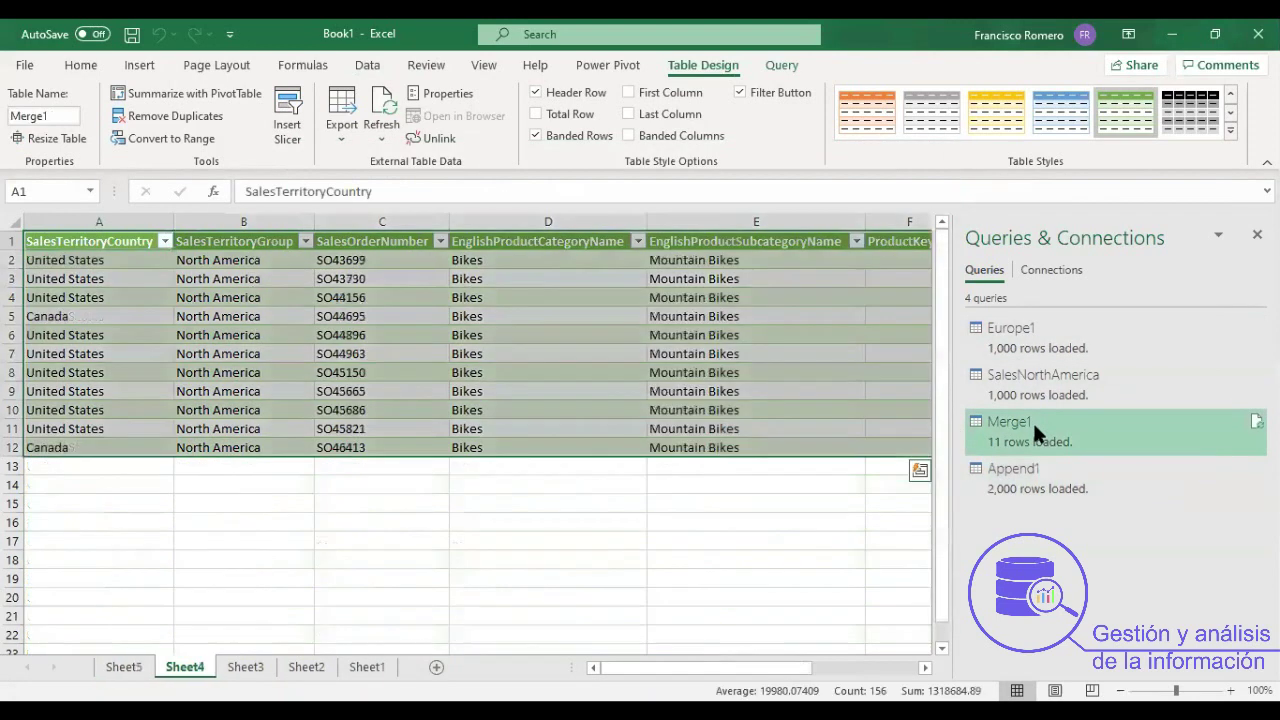
click(1014, 478)
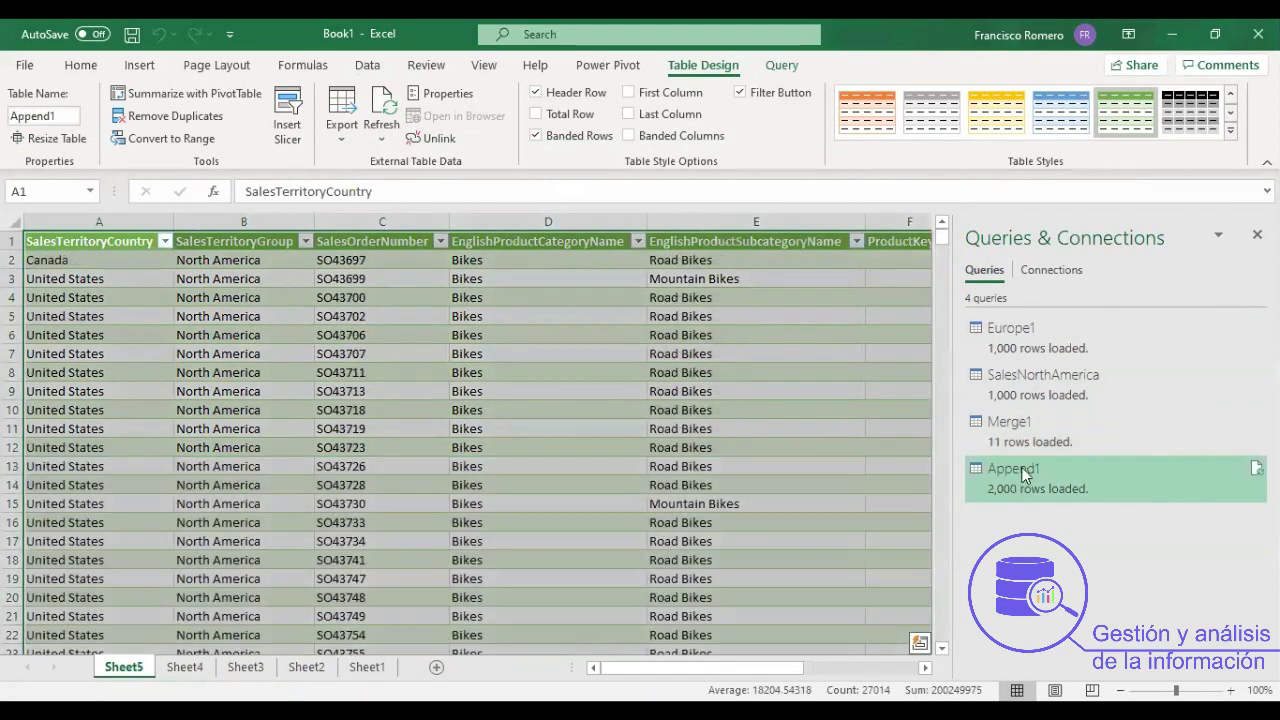
click(1046, 398)
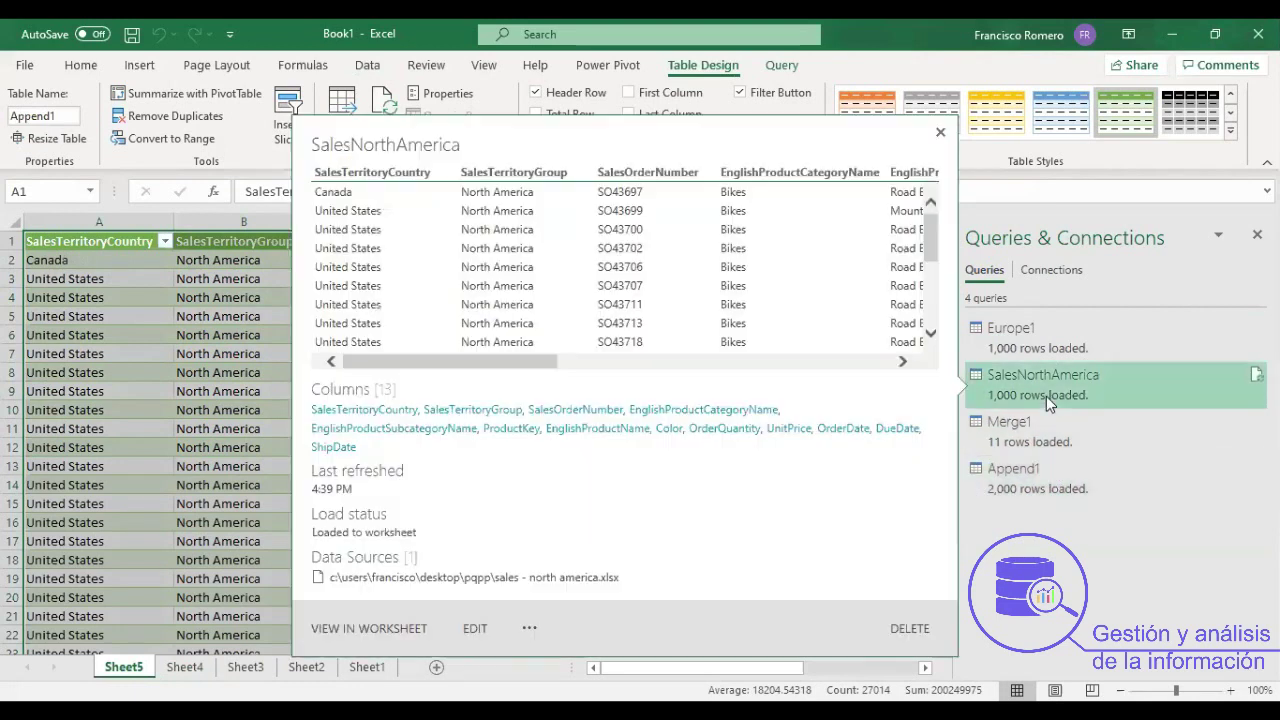
click(1035, 338)
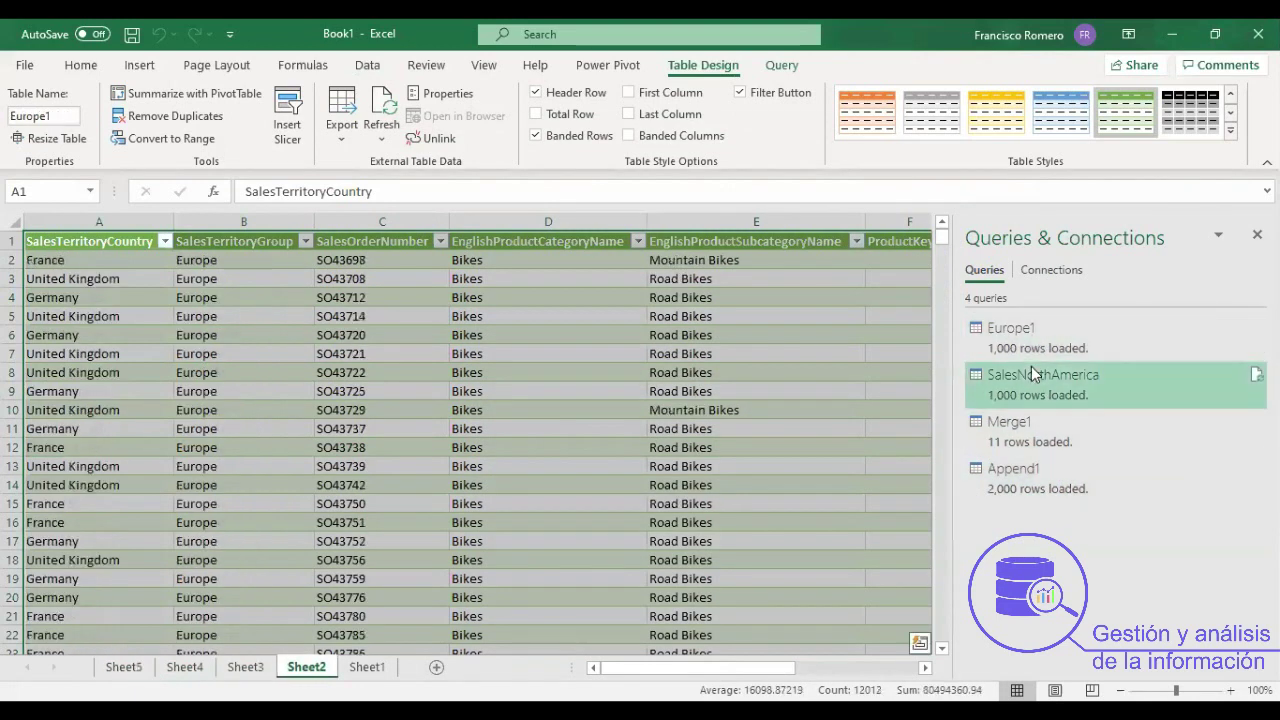
click(1016, 426)
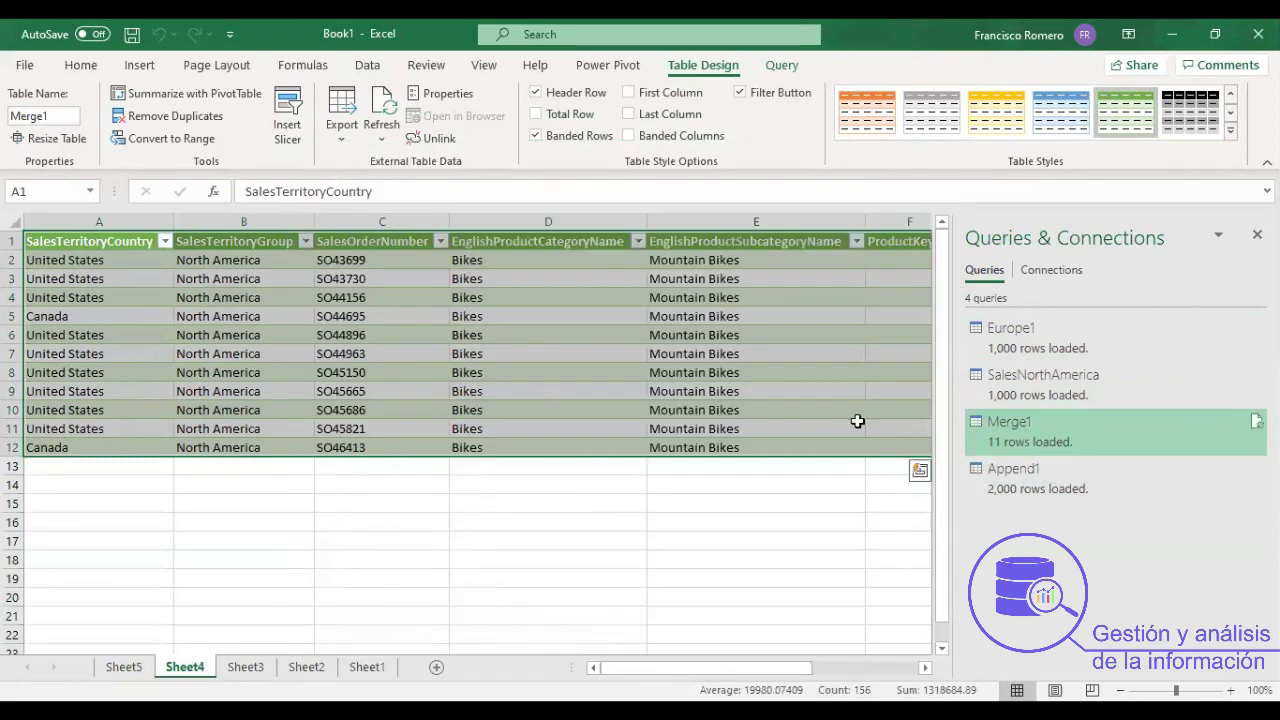
mouse_move(1012, 470)
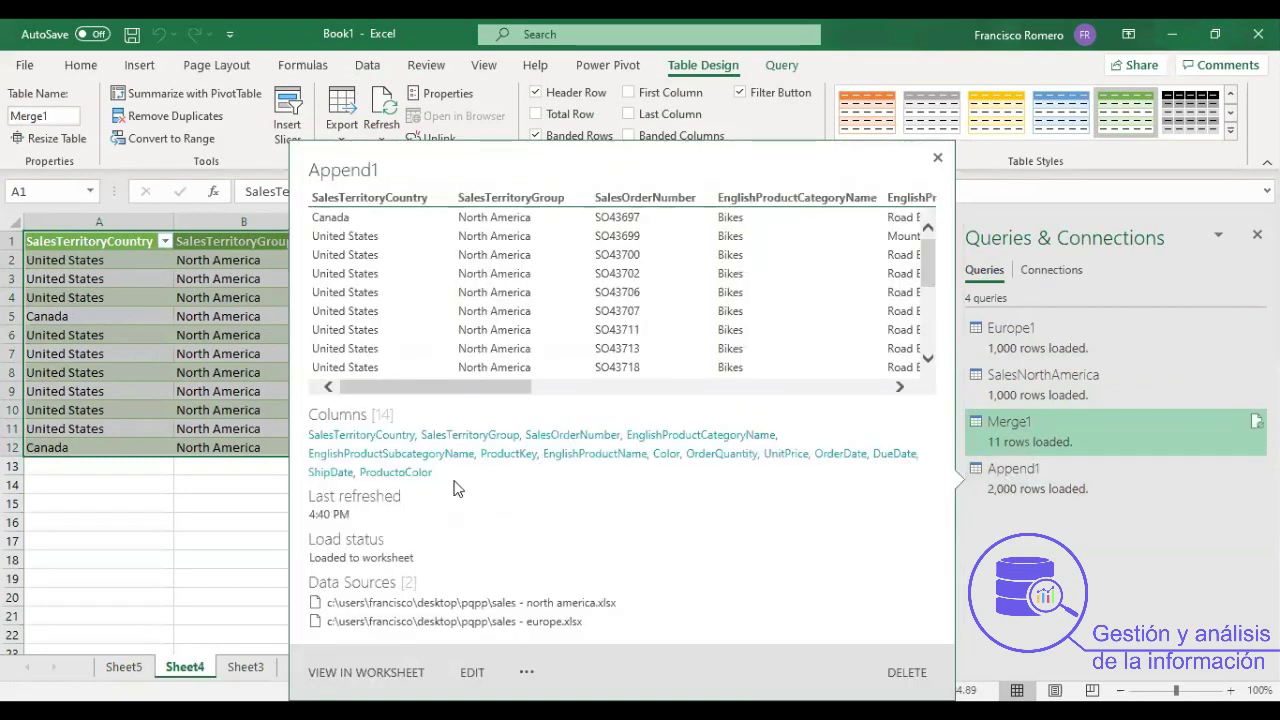
click(176, 516)
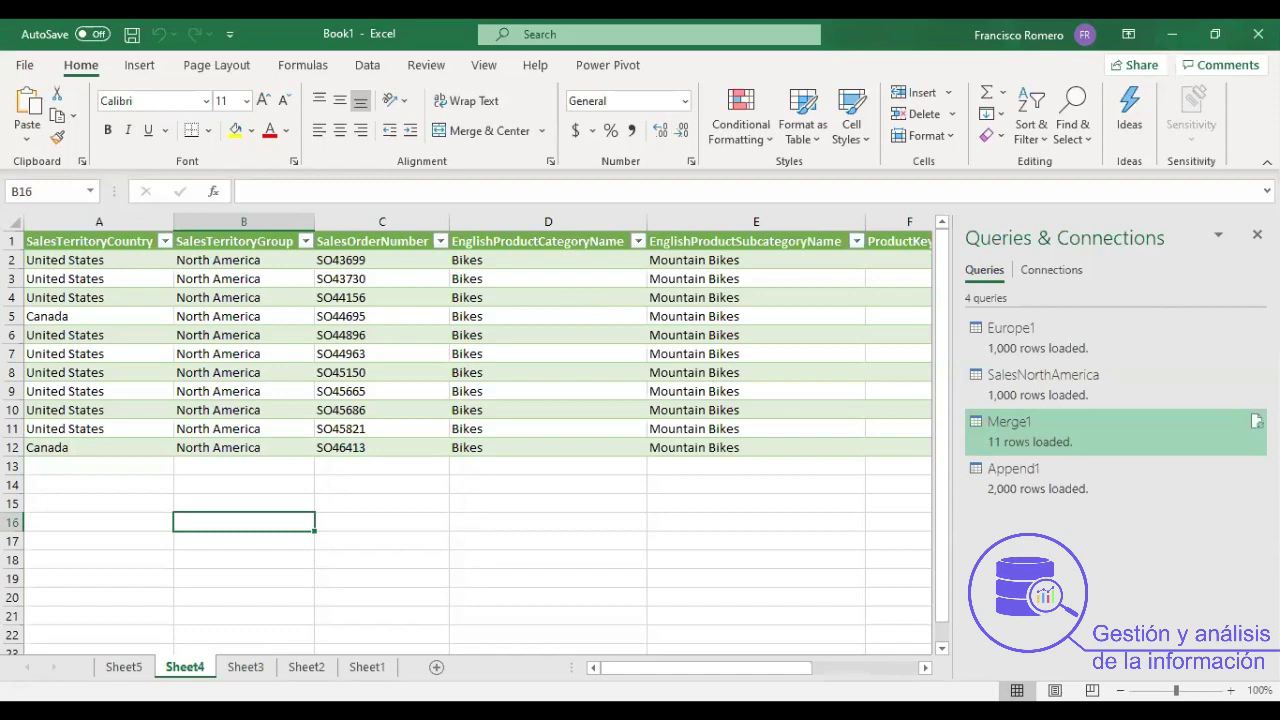
key(alt)
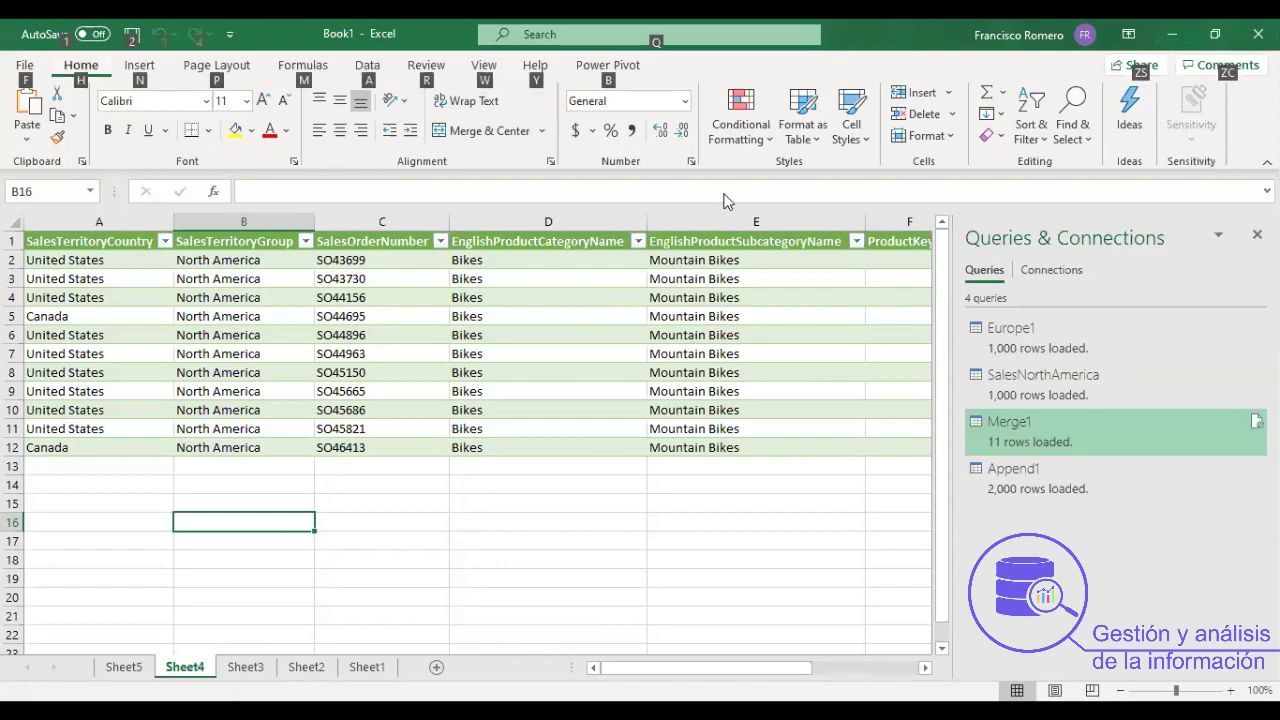
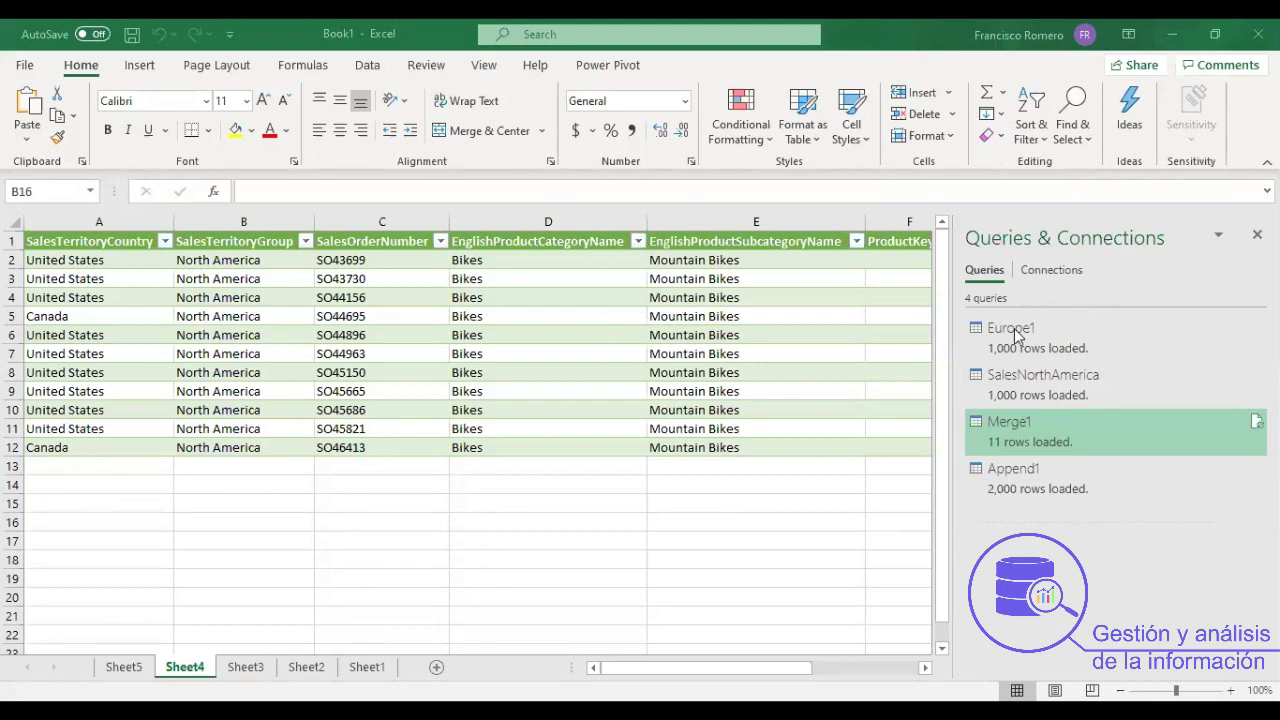
click(1022, 376)
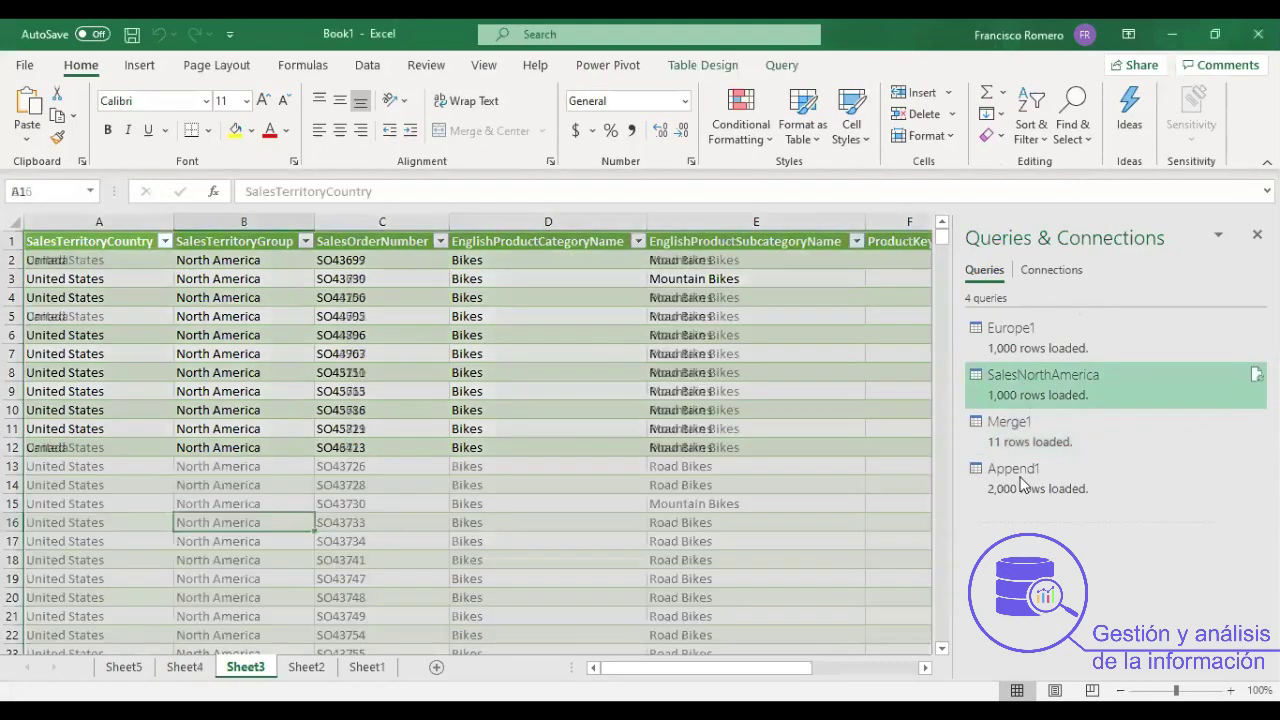
click(1010, 423)
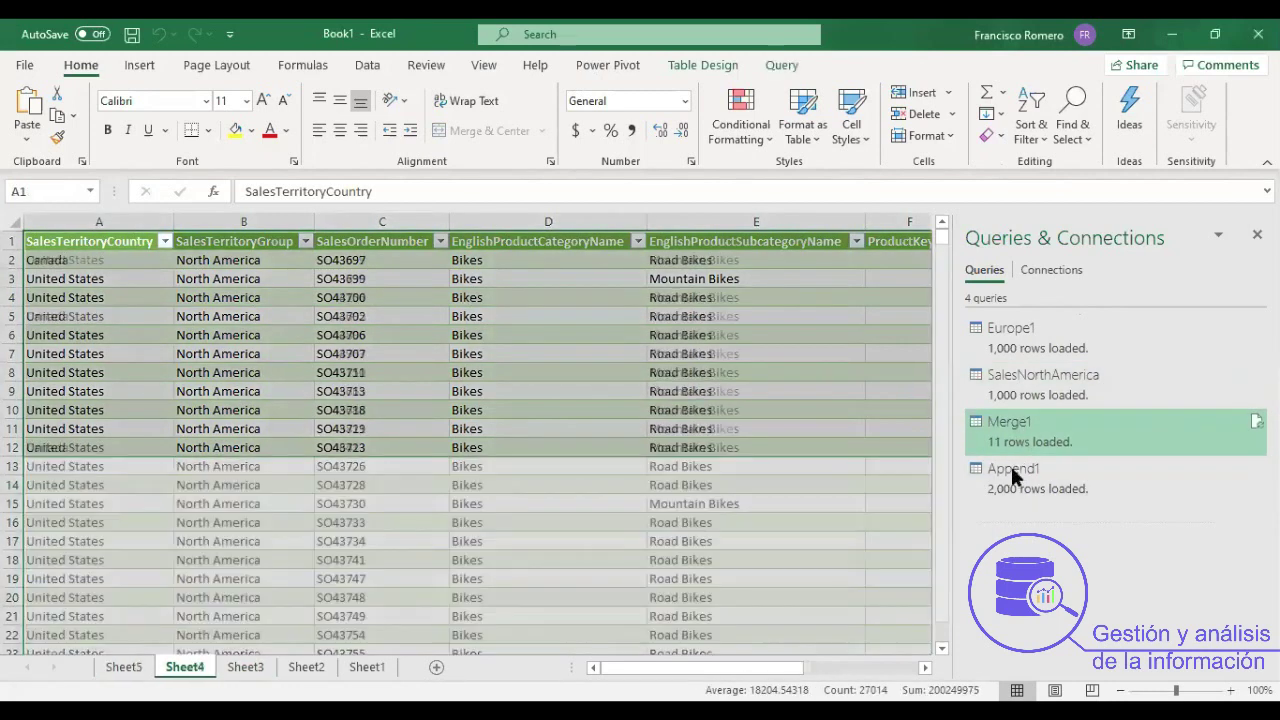
Add the Europe1 query's table to the Power Pivot data model.
click(1008, 340)
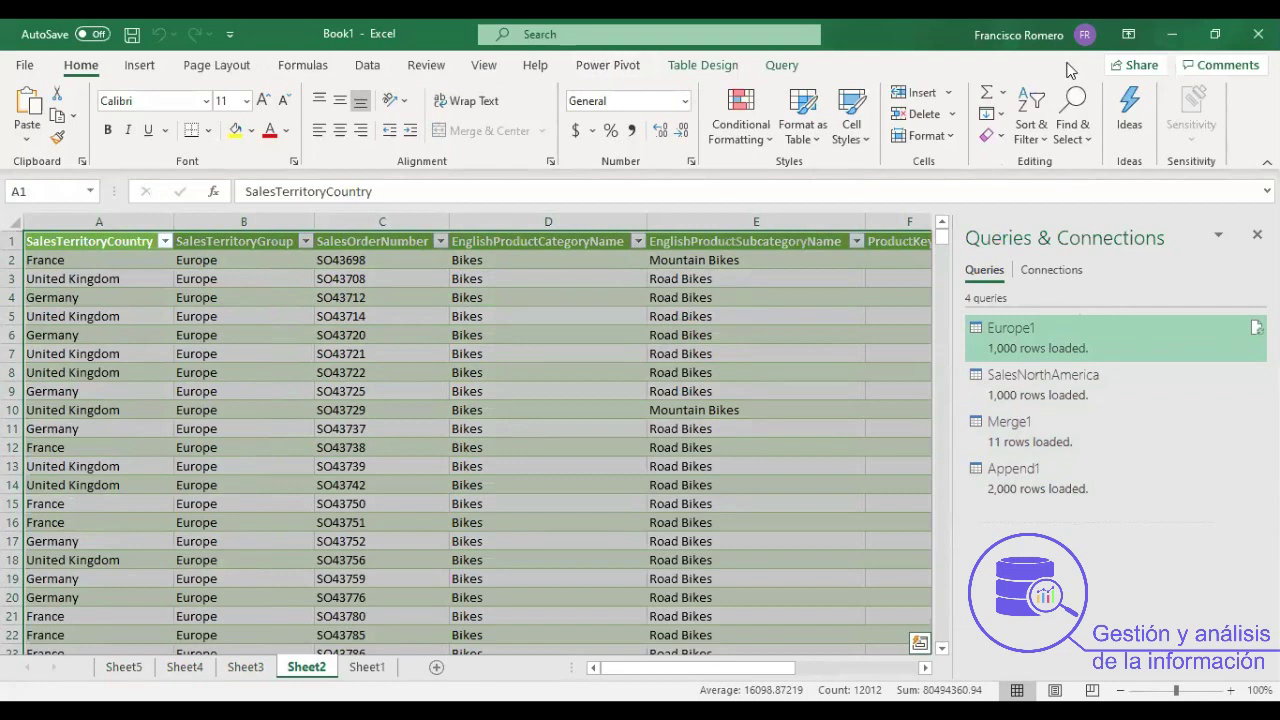
click(603, 66)
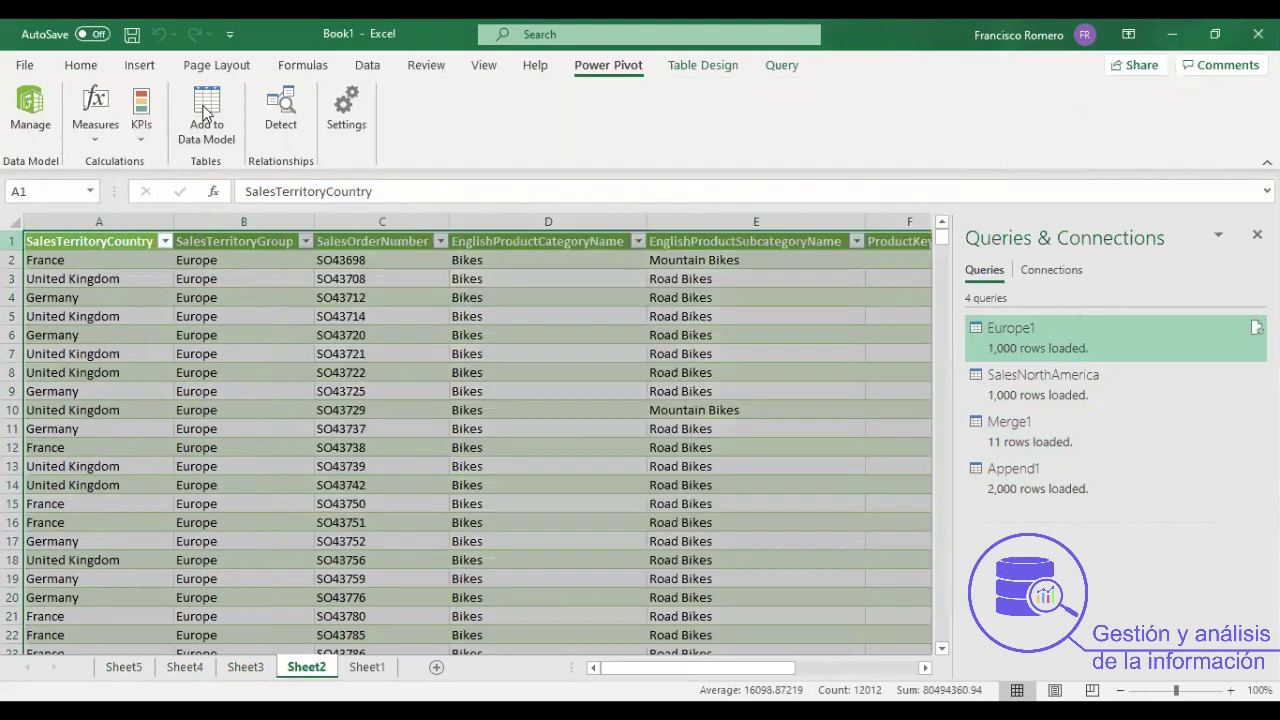
click(204, 113)
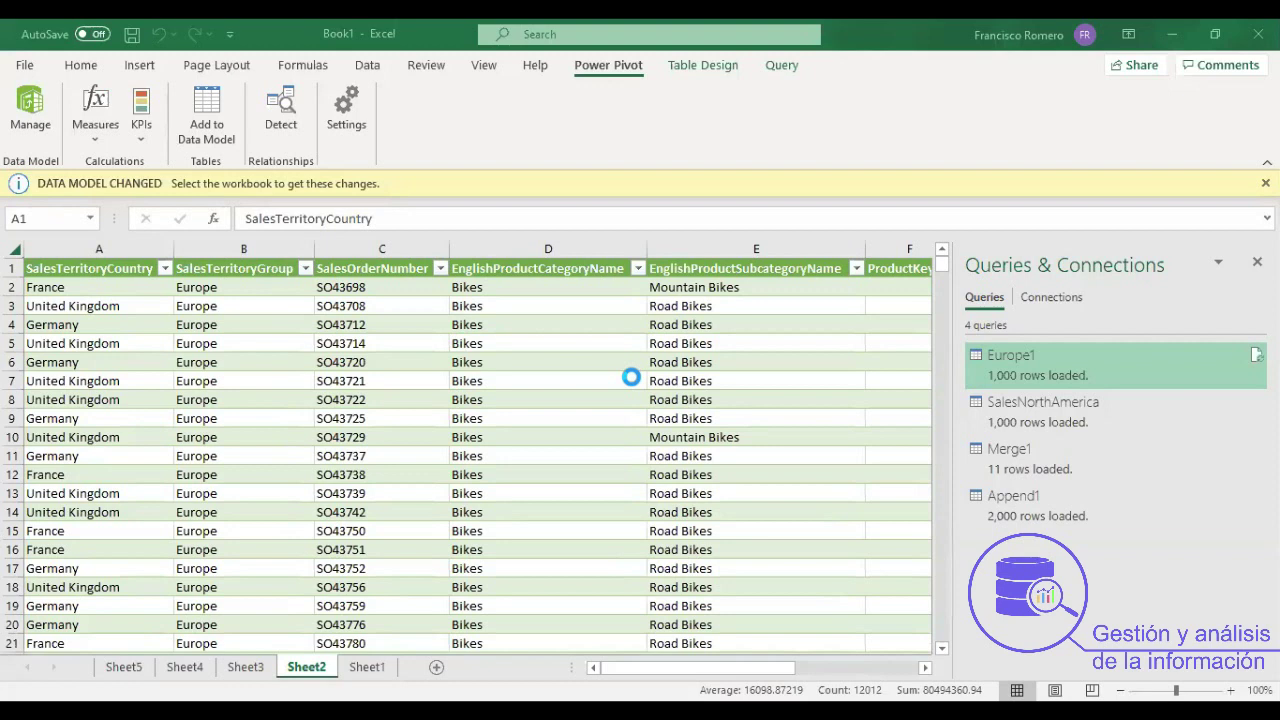
Add the SalesNorthAmerica query's table on Sheet3 to the Power Pivot data model.
click(14, 249)
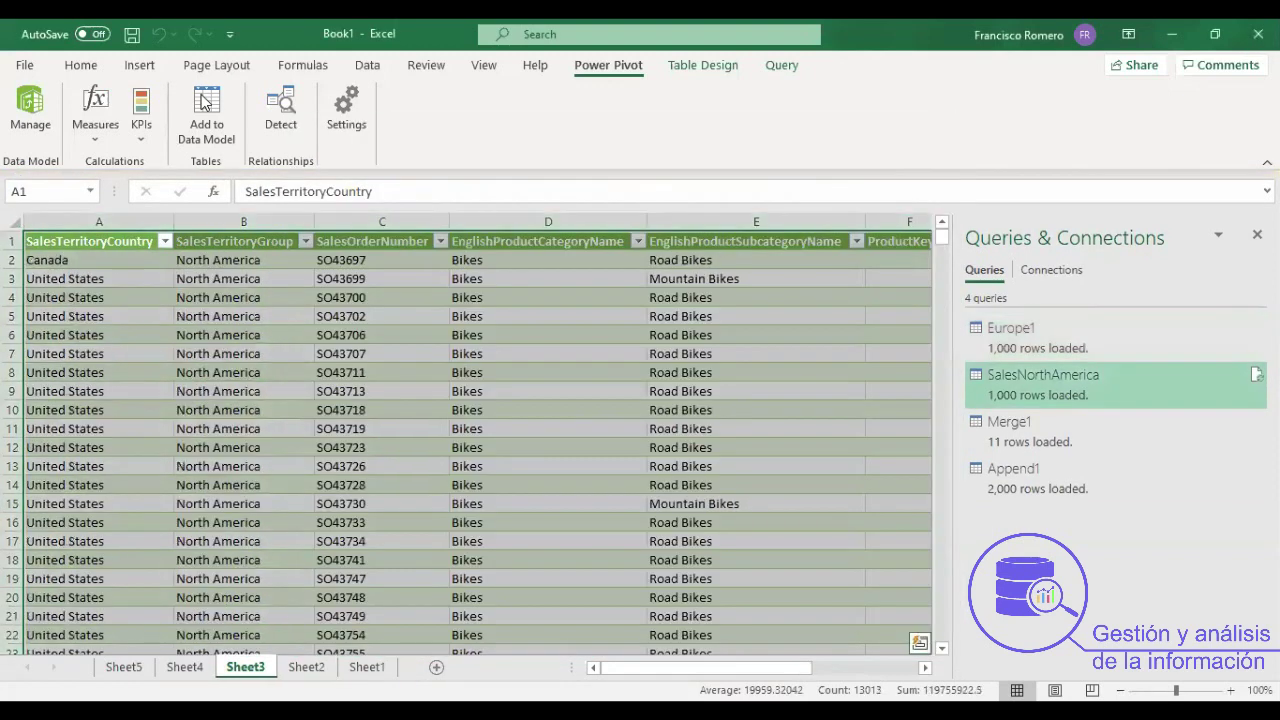
click(204, 103)
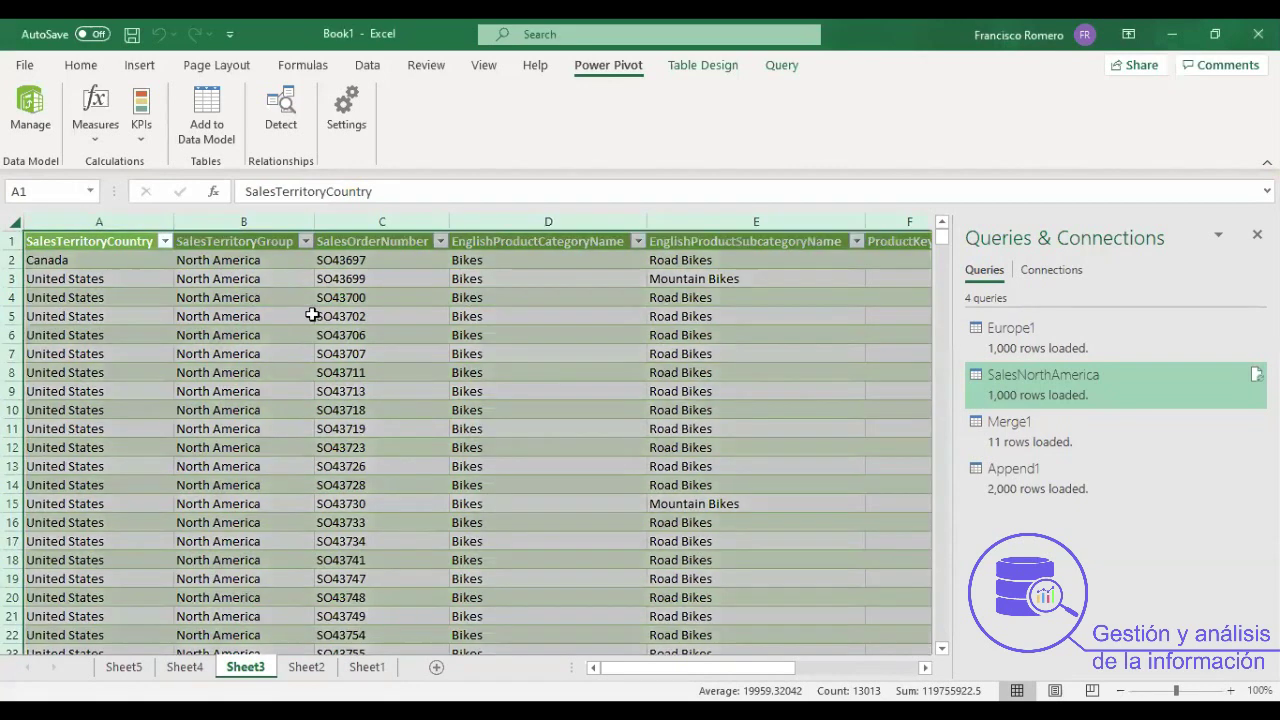
click(312, 316)
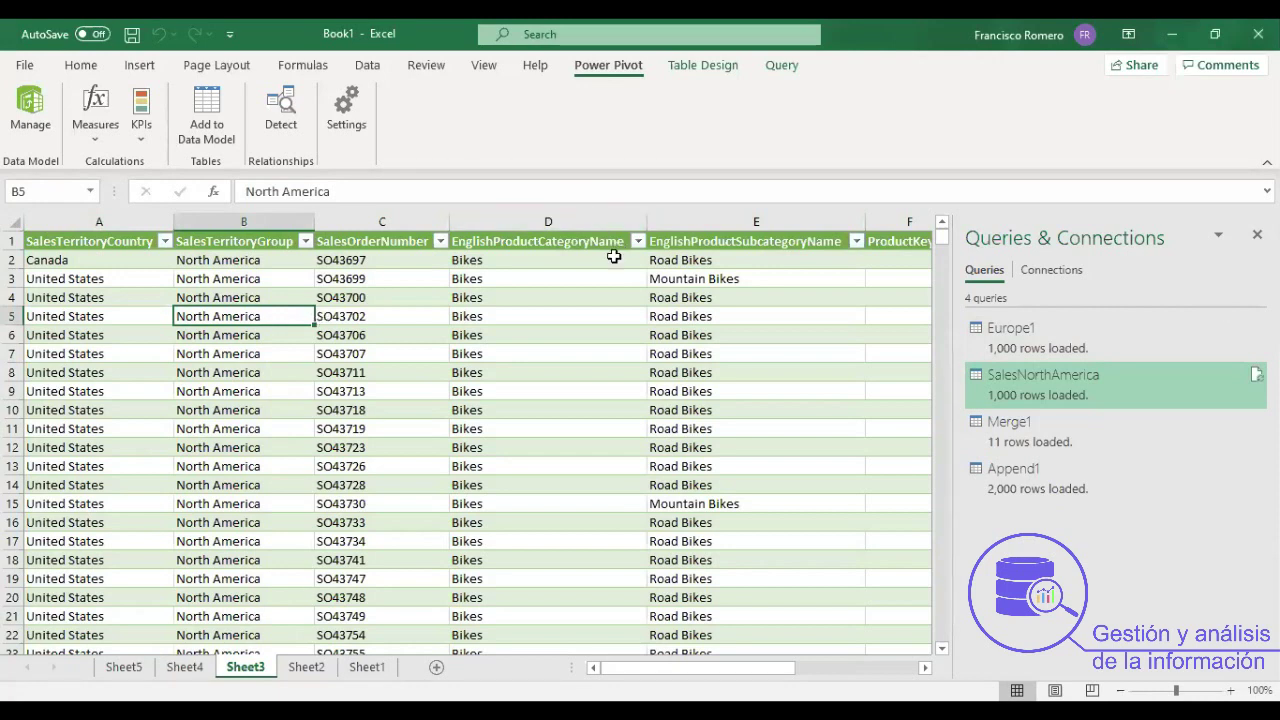
click(205, 111)
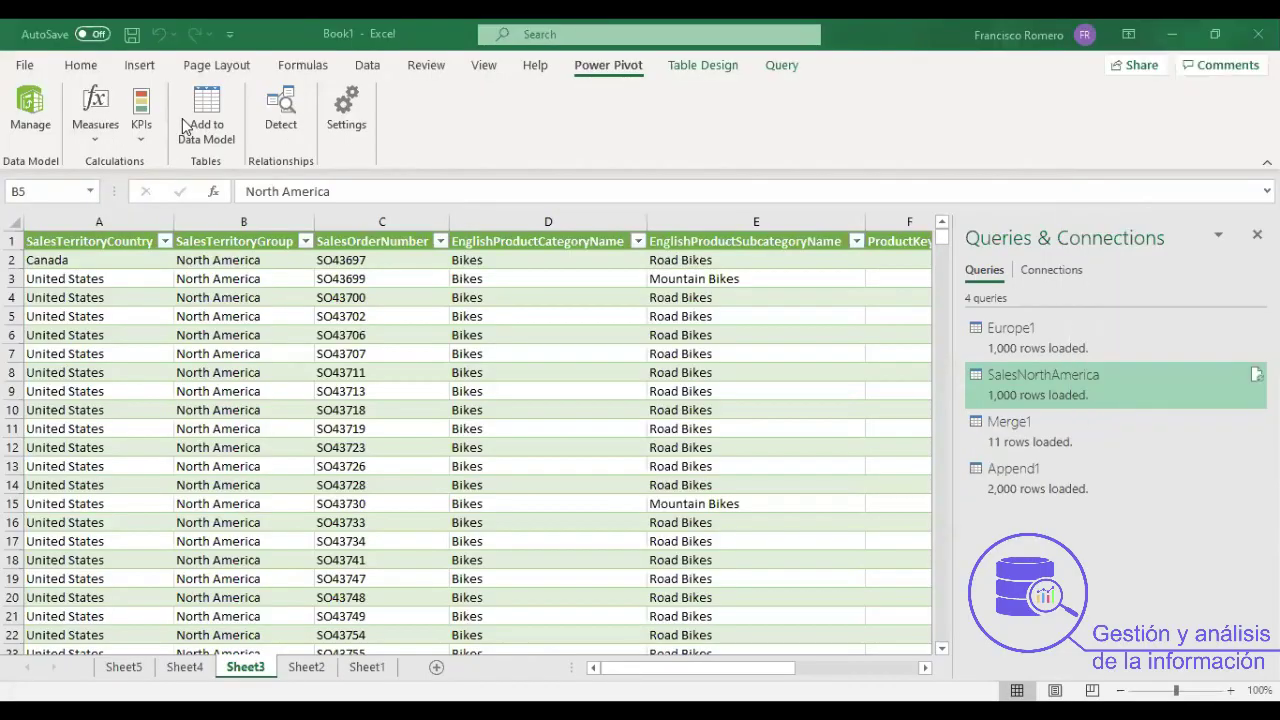
Open the Power Pivot data model and examine the Europe1 and SalesNorthAmerica tables in data and diagram view.
click(32, 112)
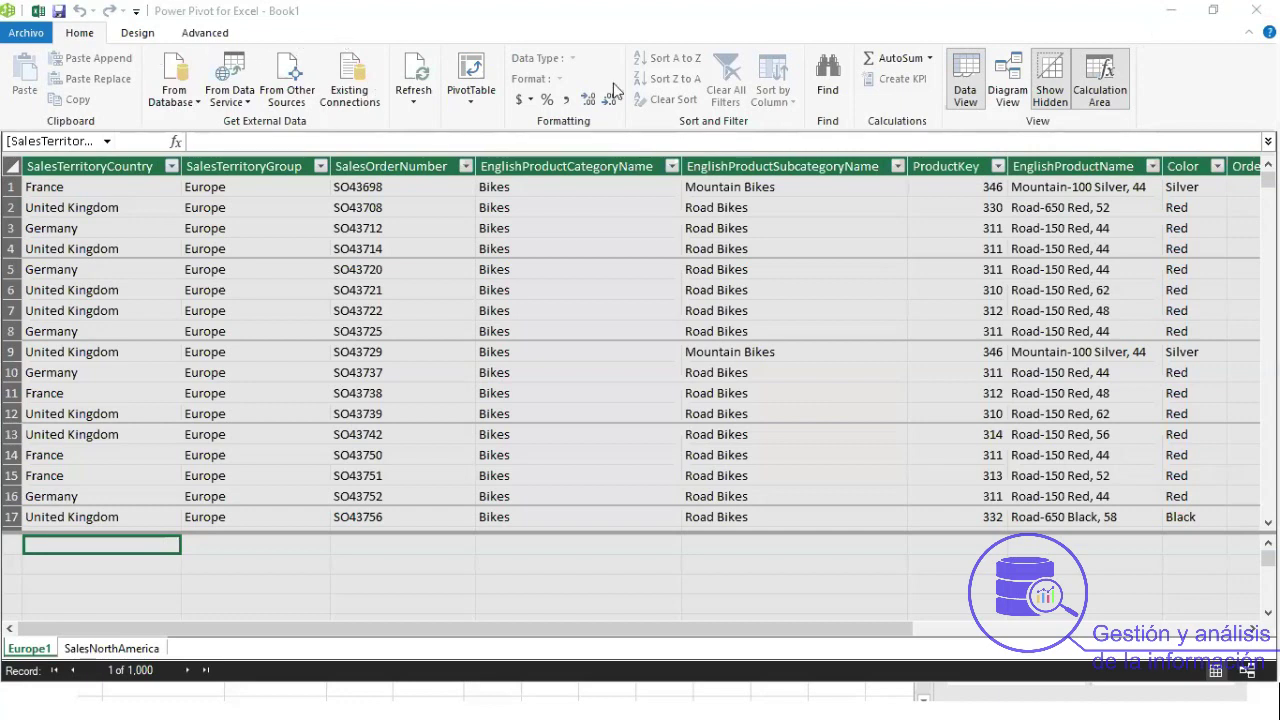
click(1256, 12)
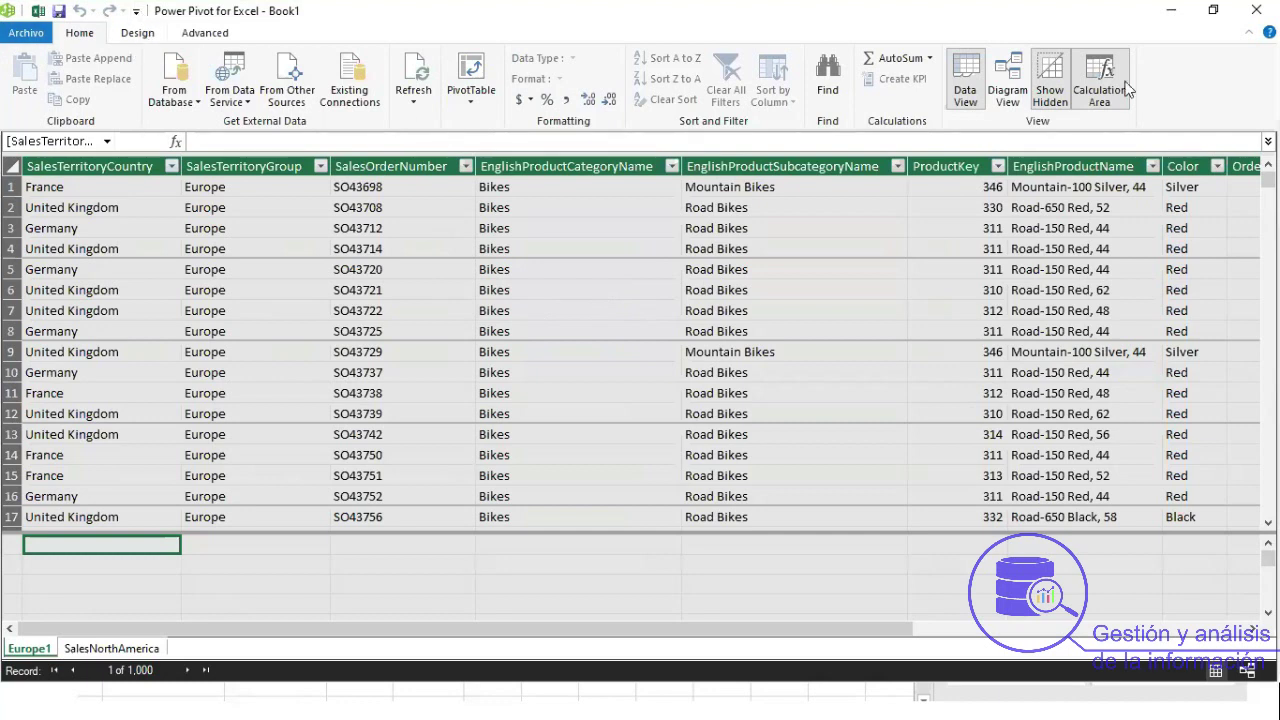
click(1010, 76)
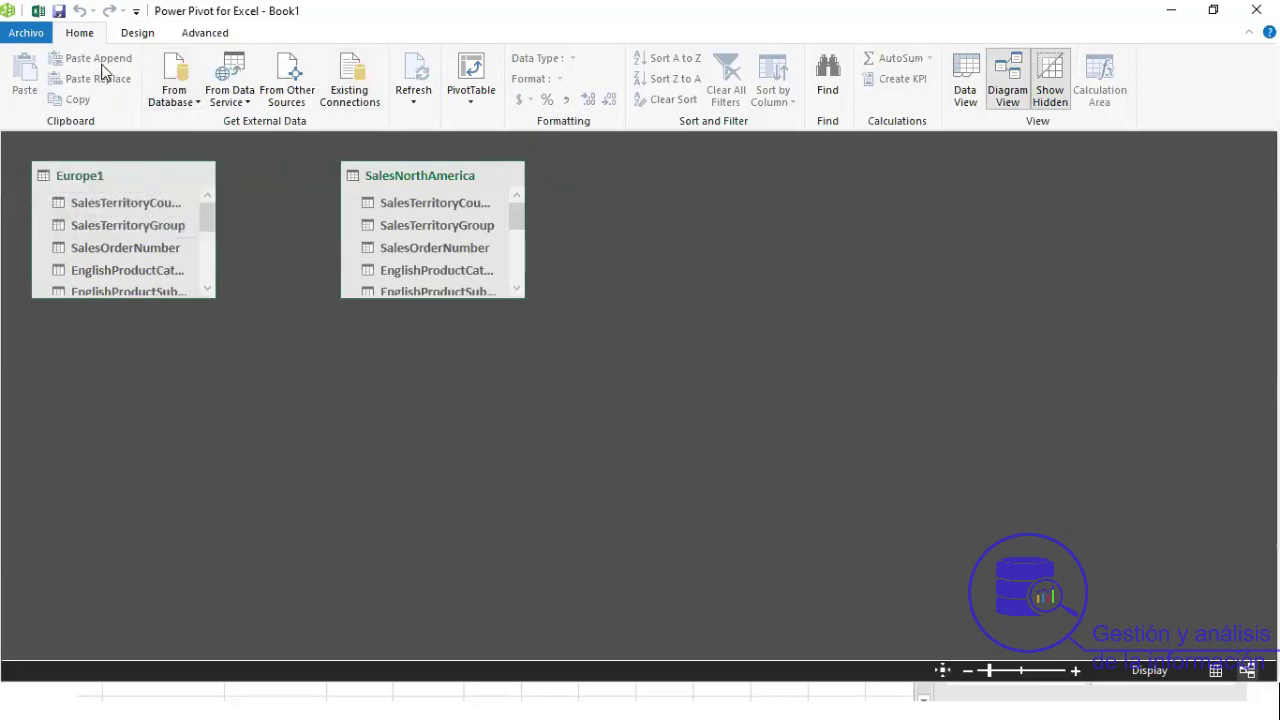
click(967, 88)
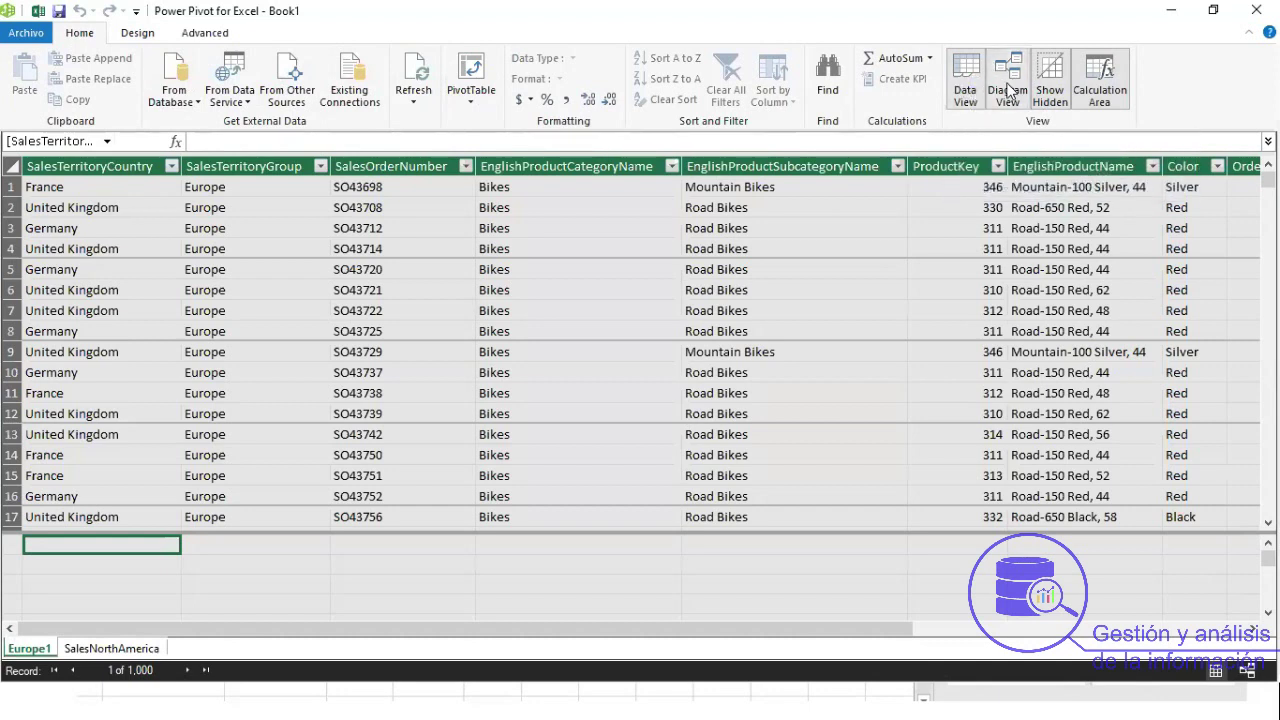
click(1008, 90)
click(964, 88)
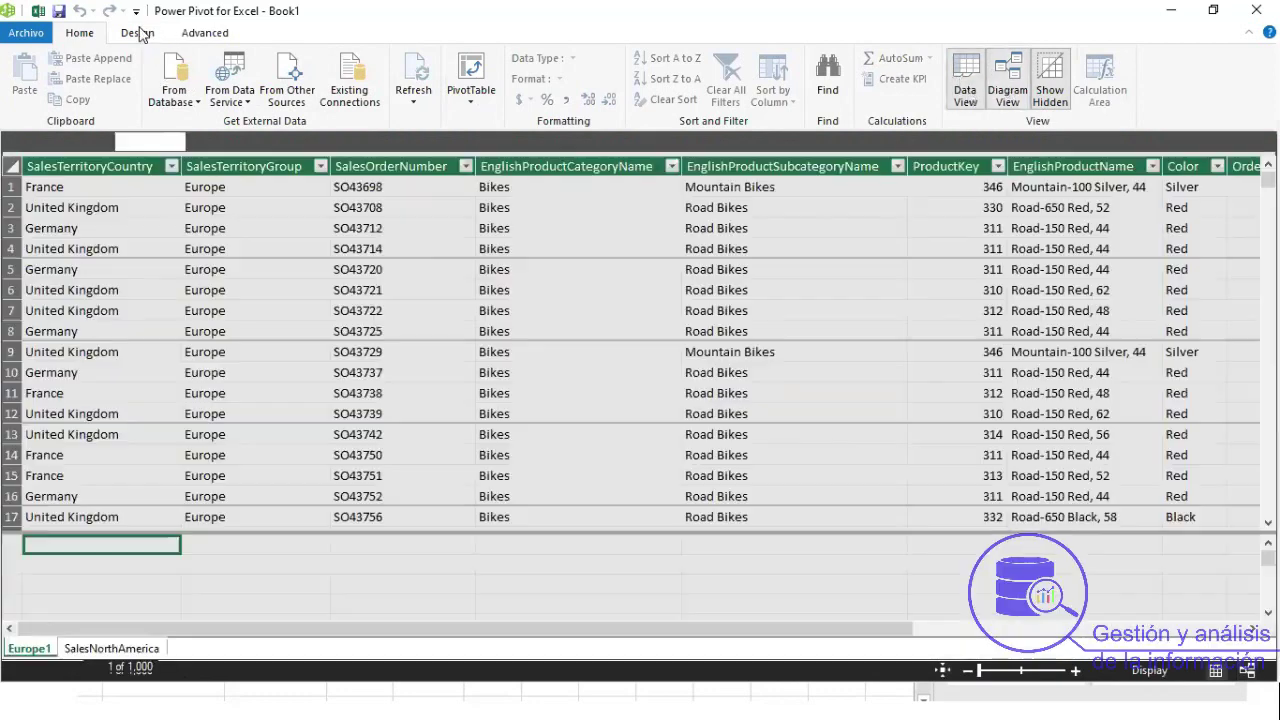
click(135, 40)
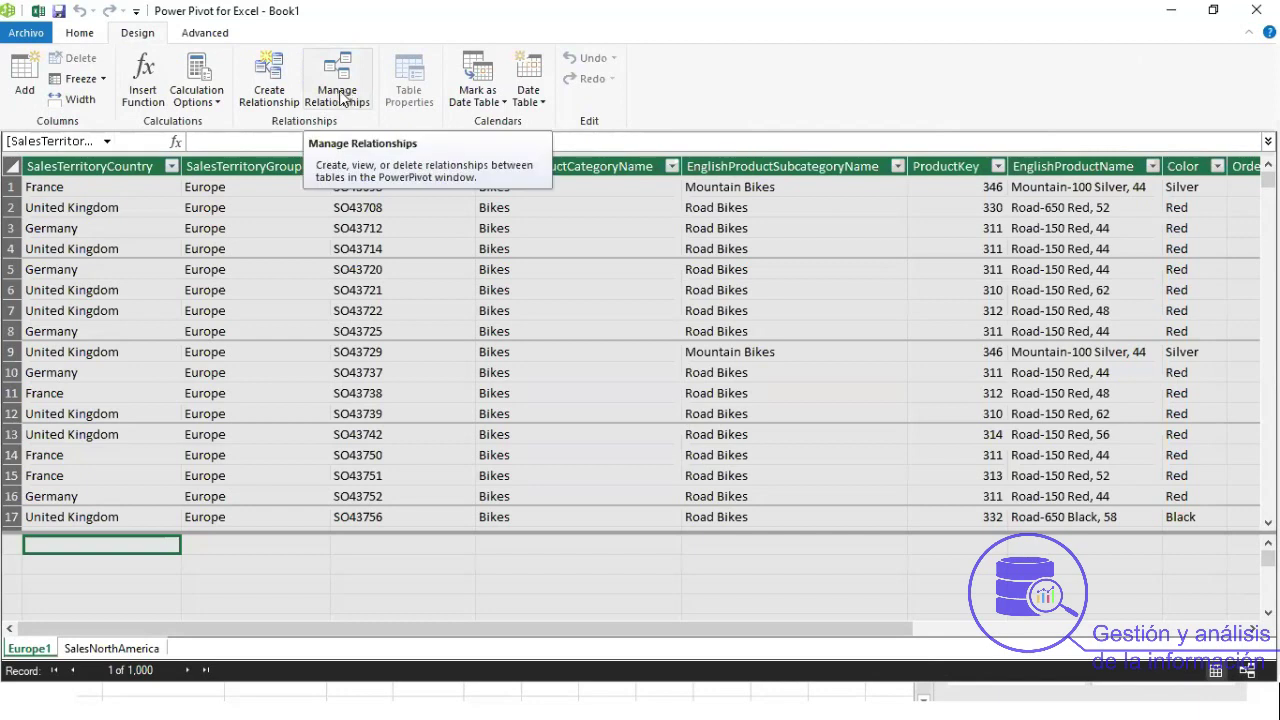
click(40, 650)
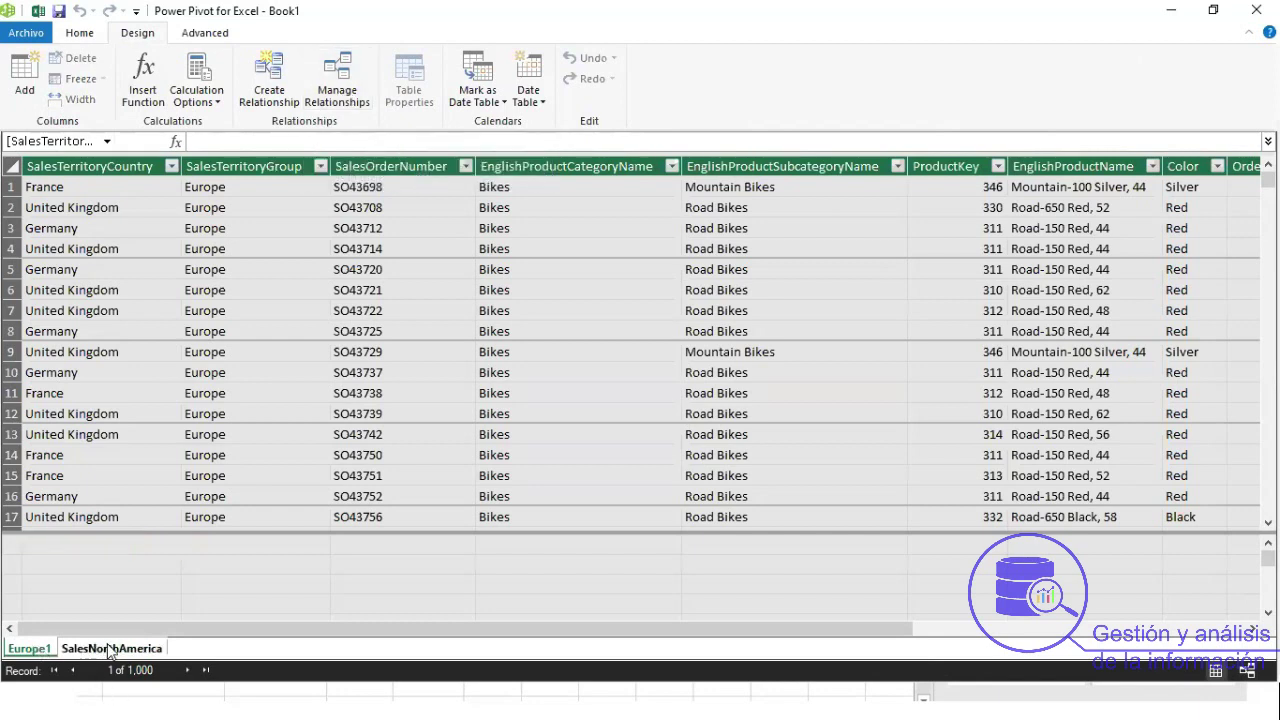
click(85, 650)
click(82, 650)
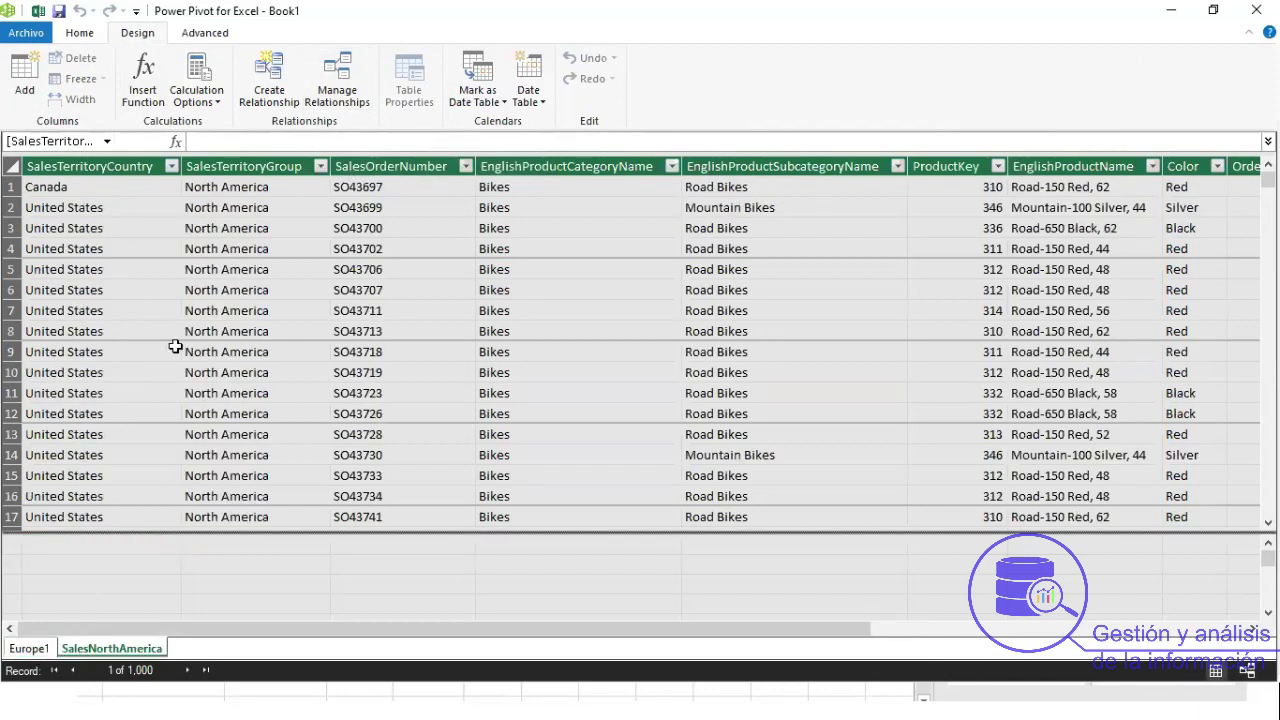
Start importing external data into the model with an Excel file as the source type.
click(82, 33)
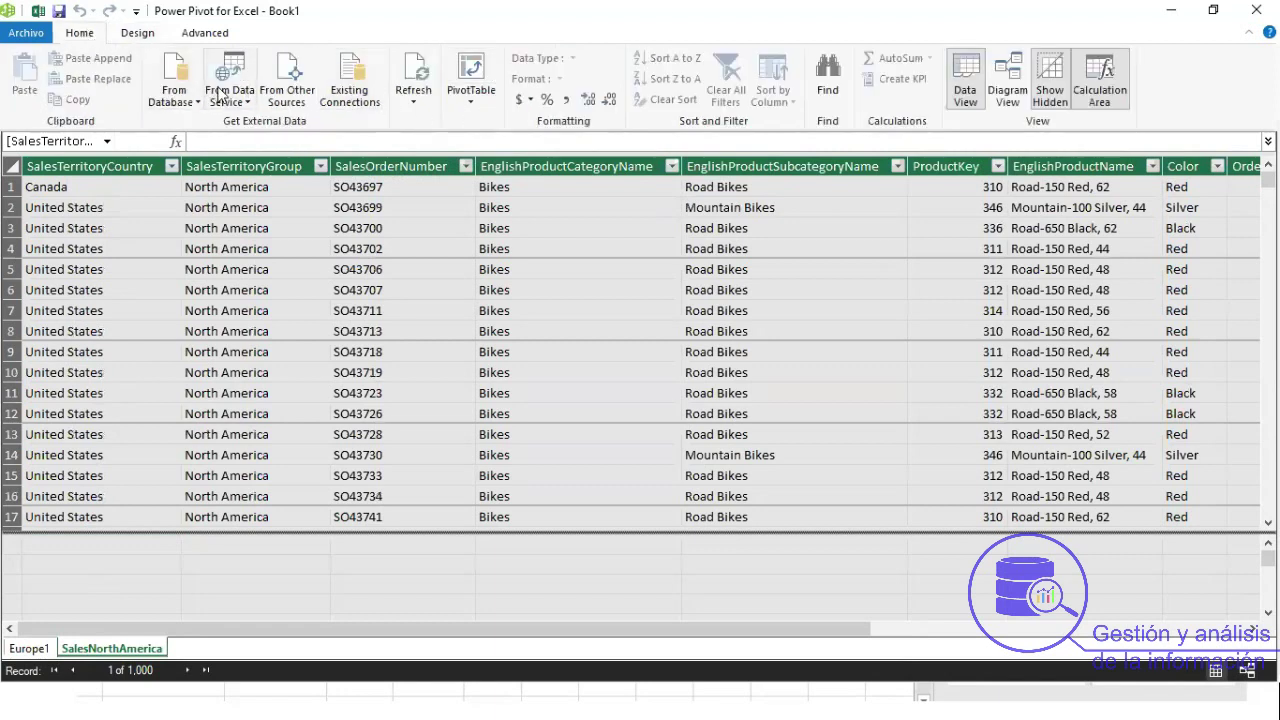
click(283, 100)
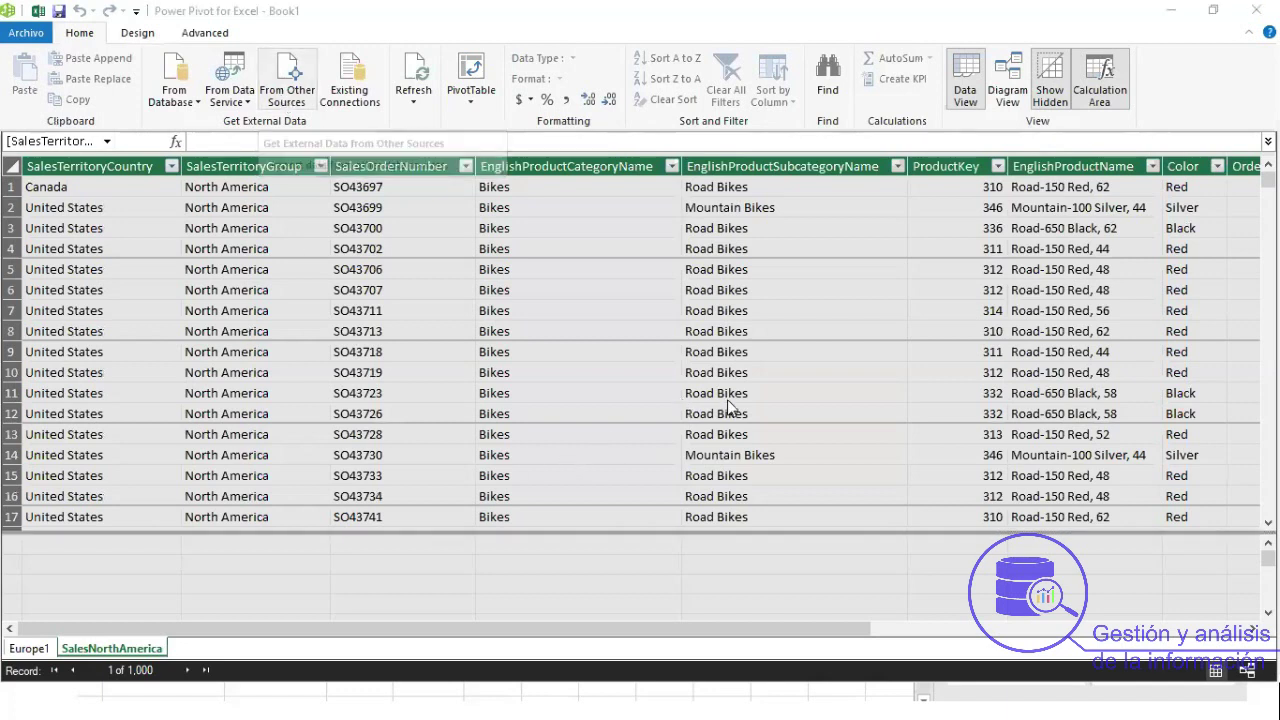
click(869, 500)
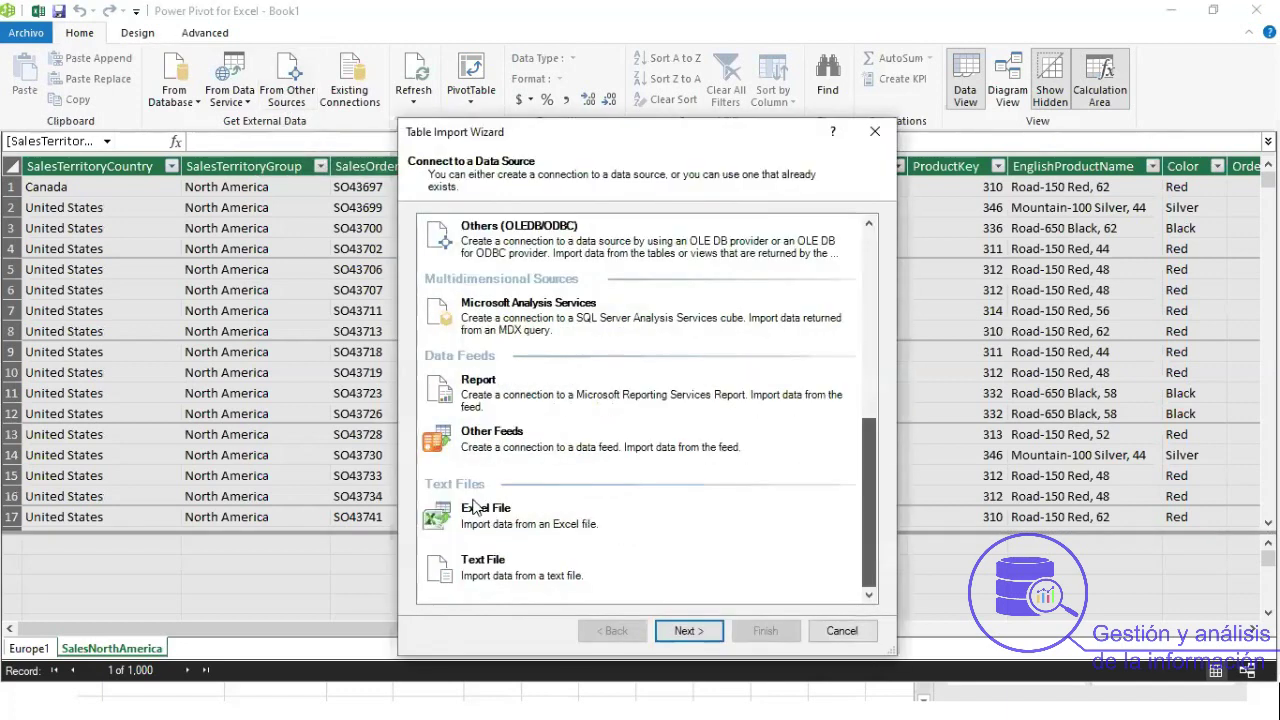
click(476, 508)
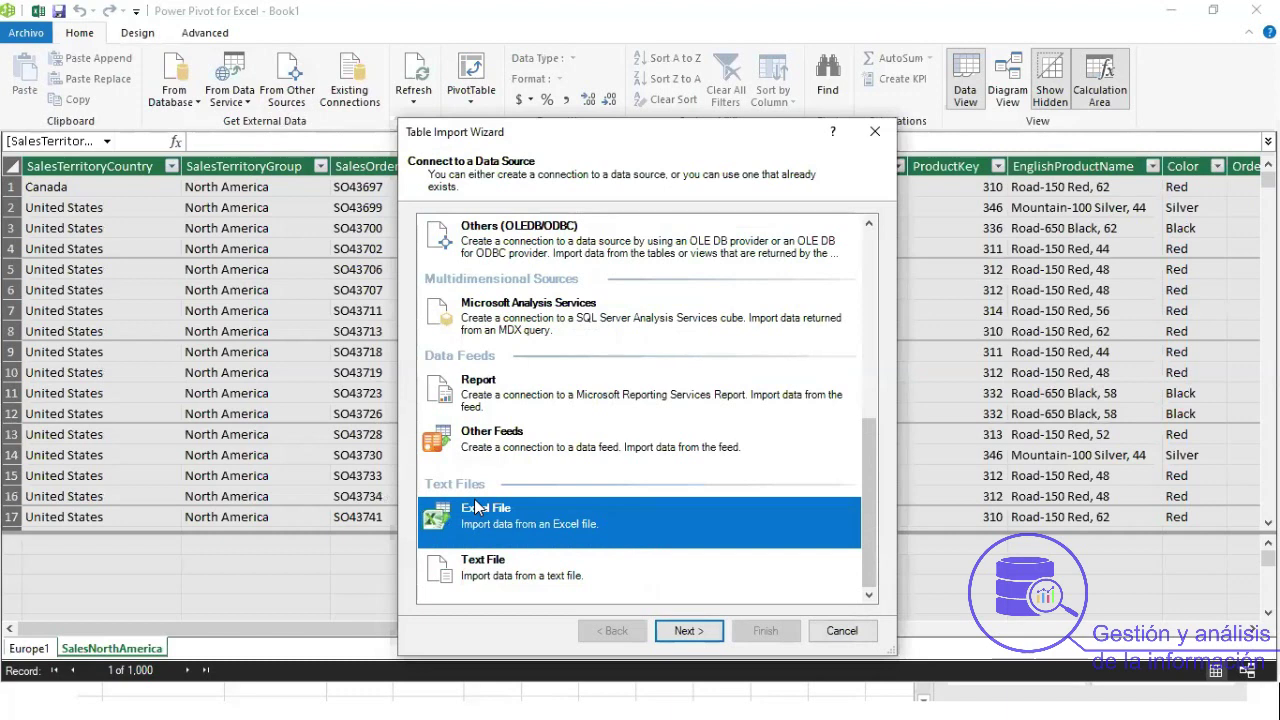
key(Return)
Connect to the Country Code_ST workbook, using its first row as column headers.
click(826, 255)
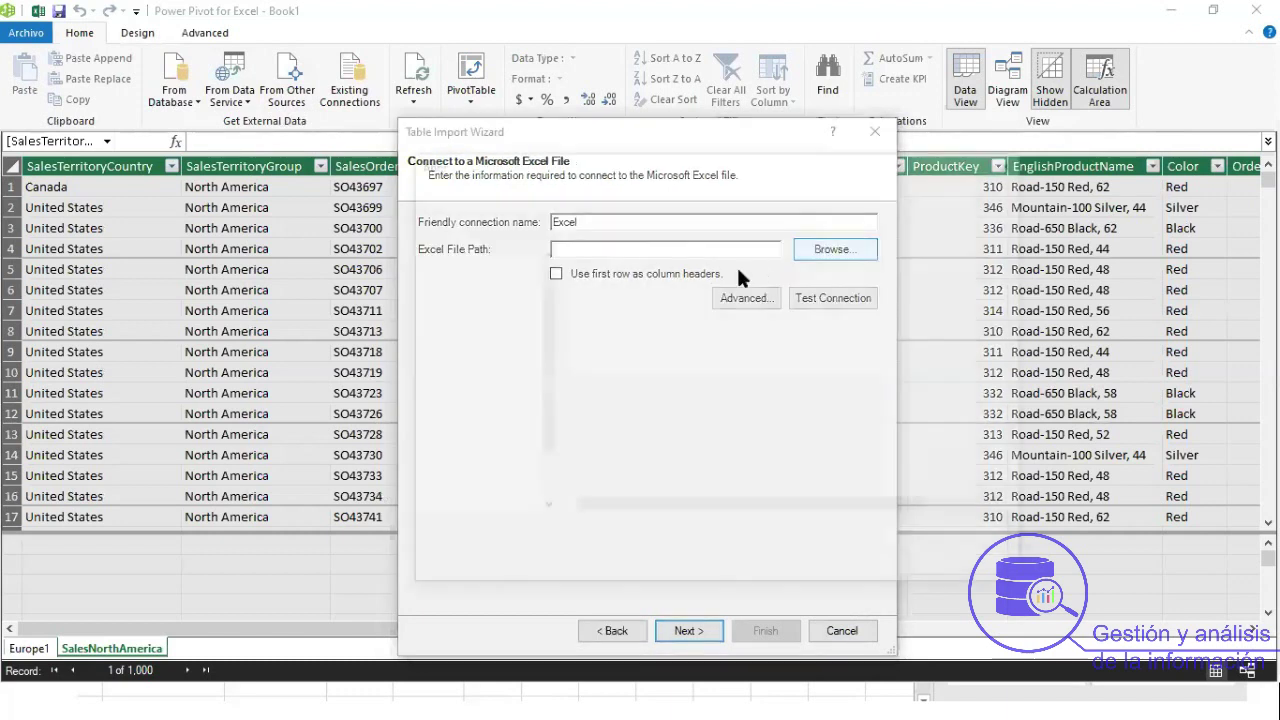
click(640, 284)
click(877, 562)
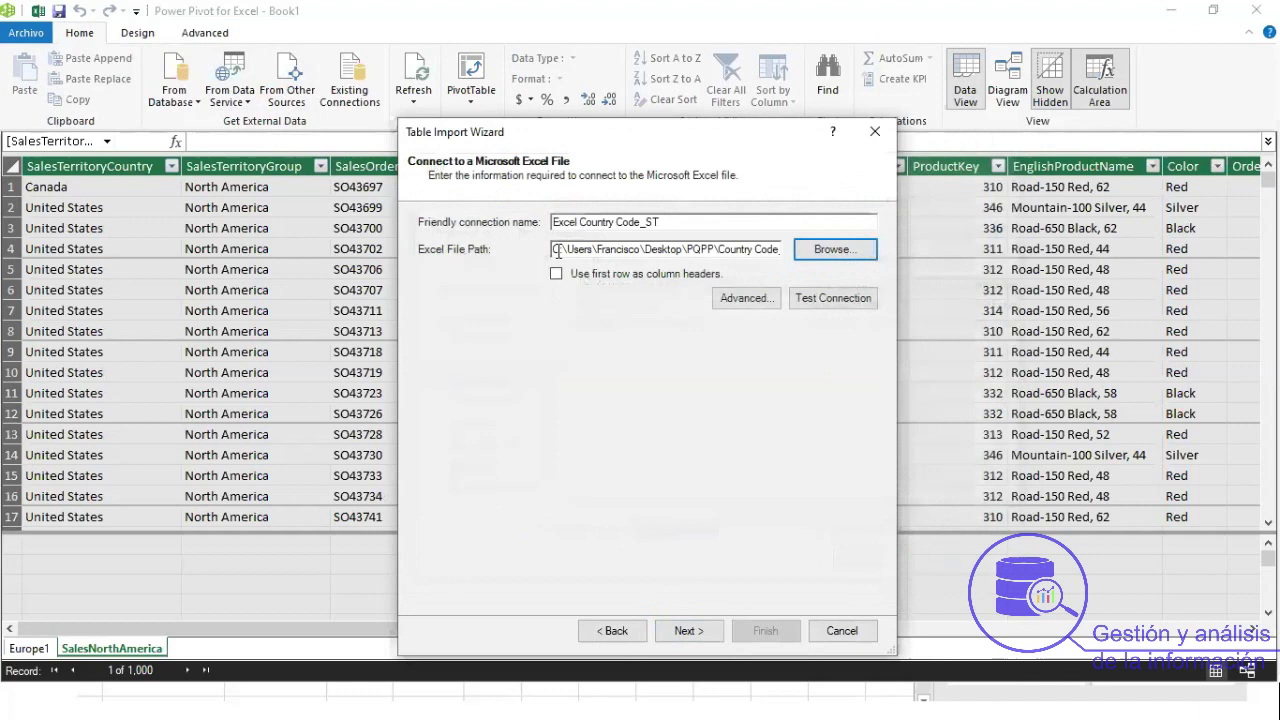
click(556, 273)
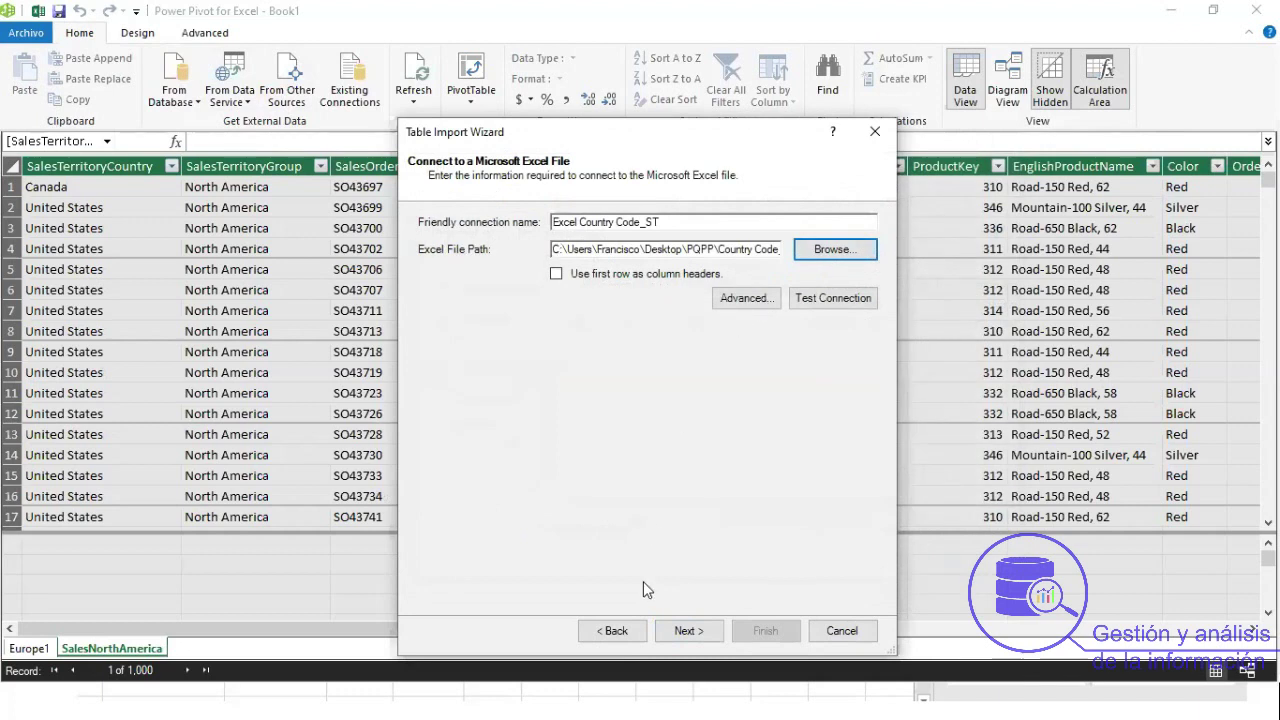
click(687, 631)
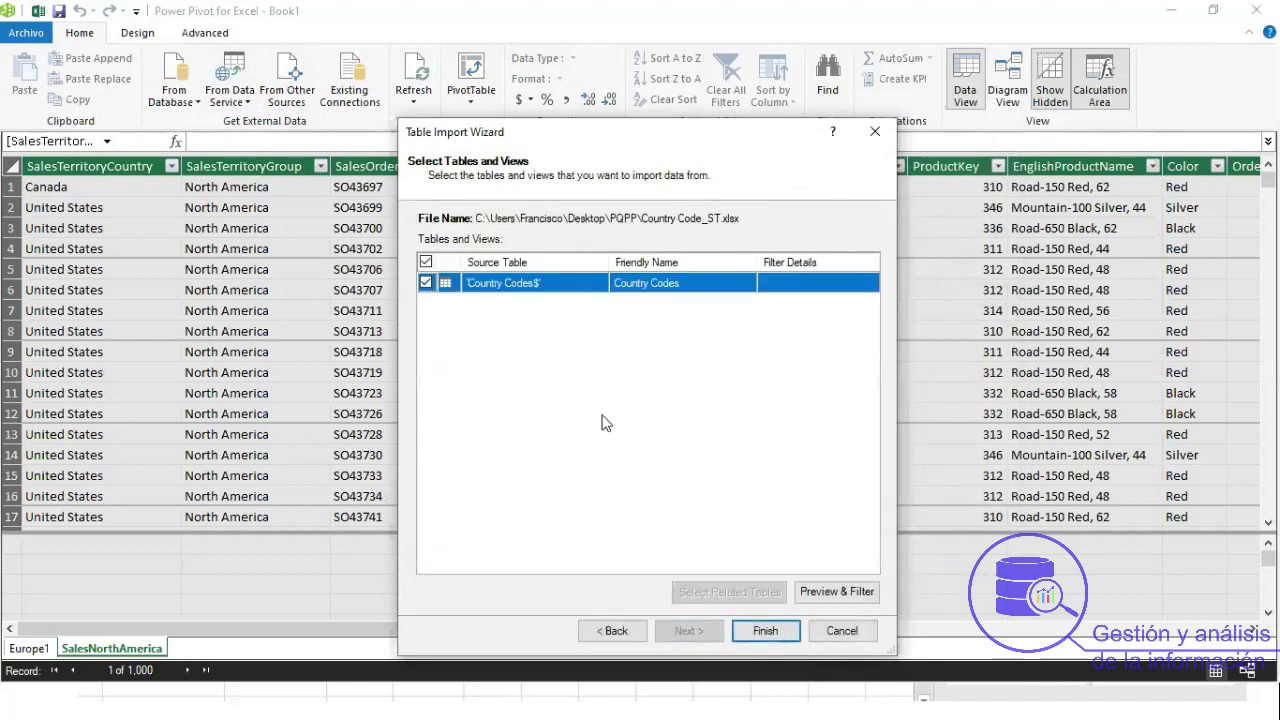
Preview the Country Codes table with all its columns included and import it into the data model.
click(817, 597)
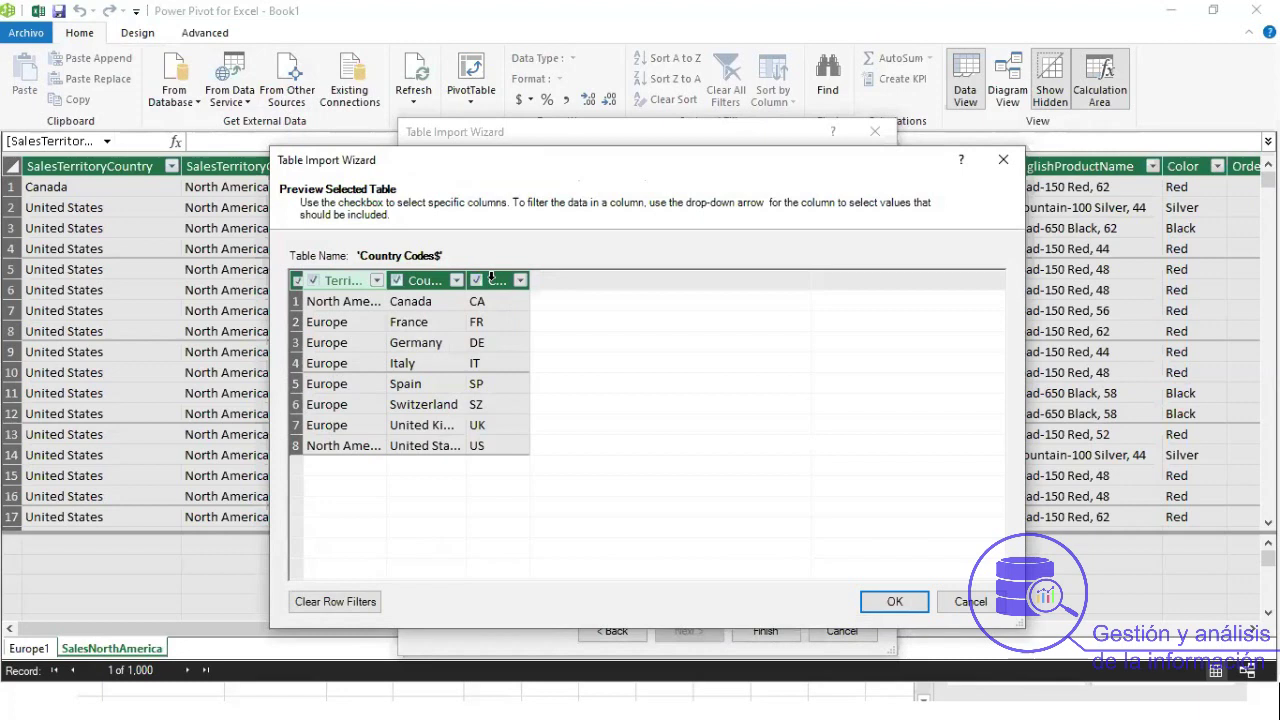
click(893, 603)
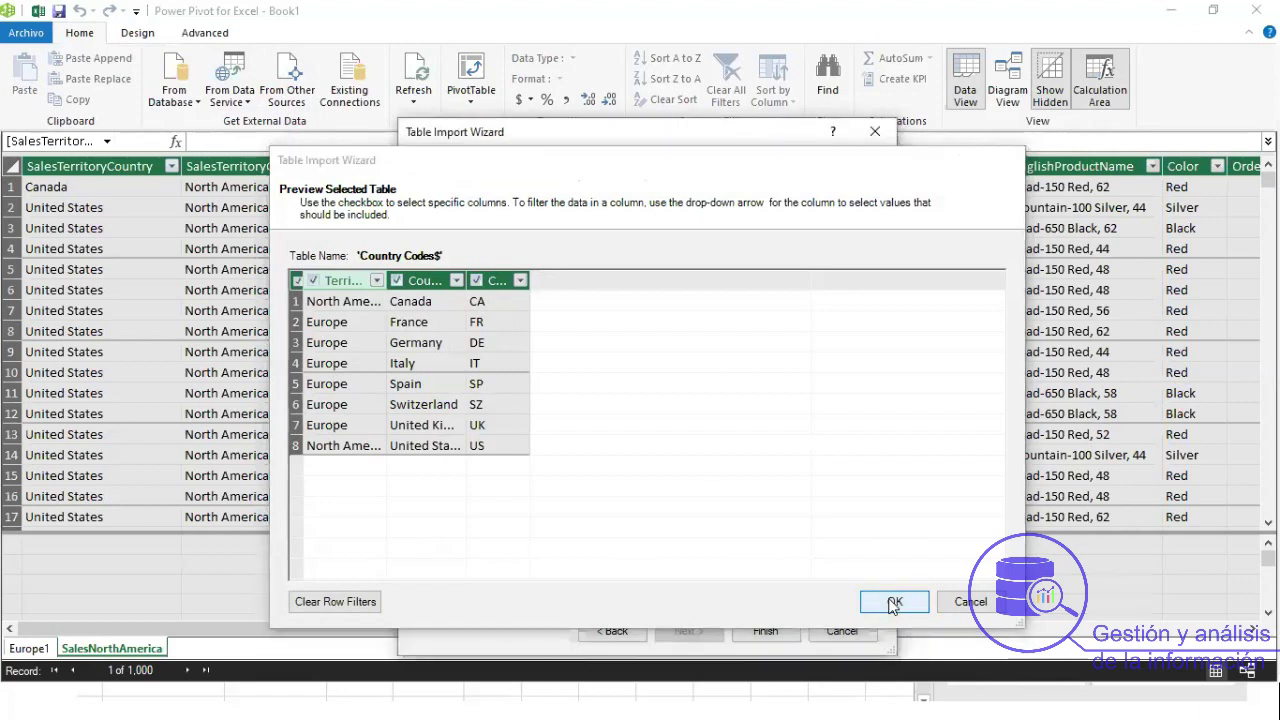
click(765, 631)
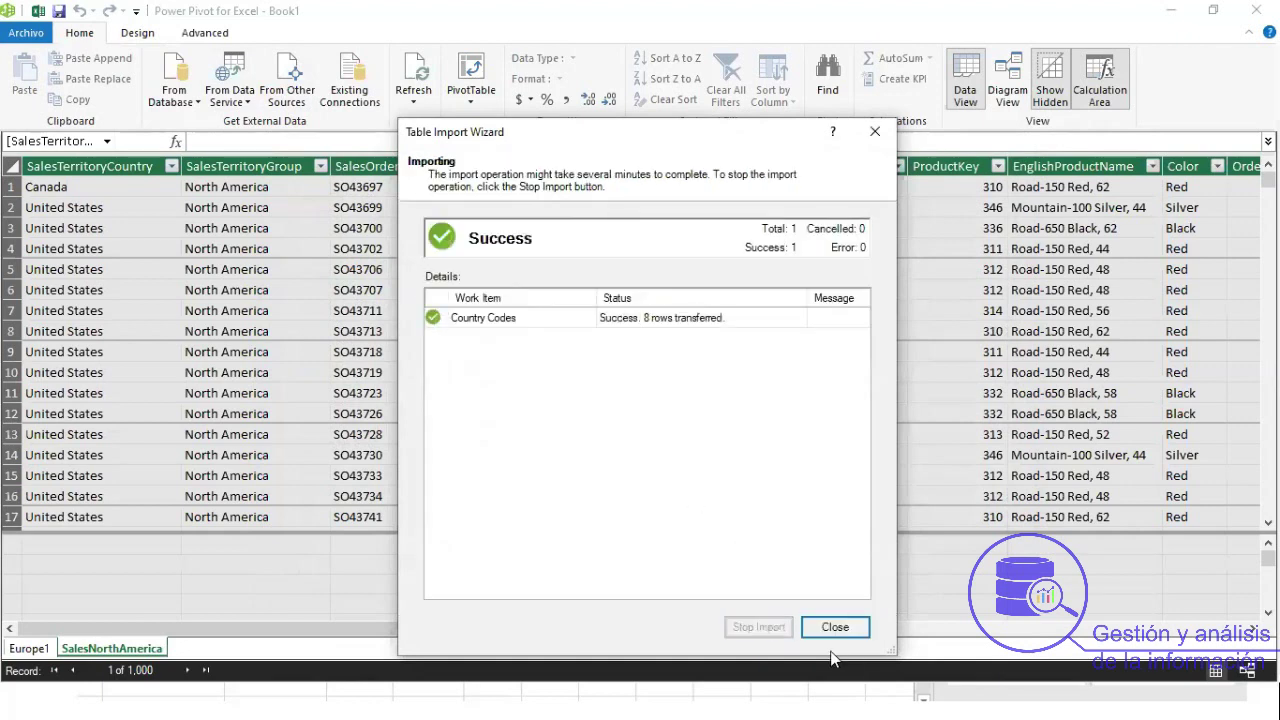
click(836, 630)
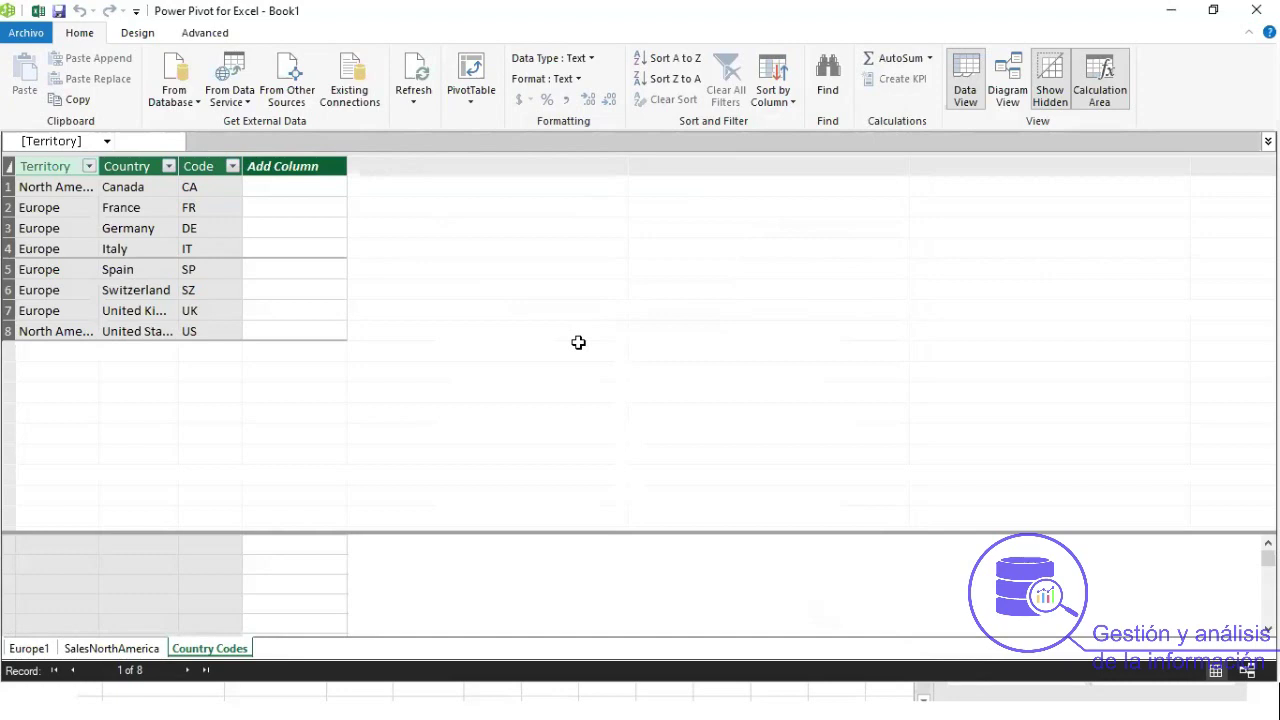
In the diagram, place Country Codes between Europe1 and SalesNorthAmerica, and enlarge both sales tables to show more fields.
click(1008, 94)
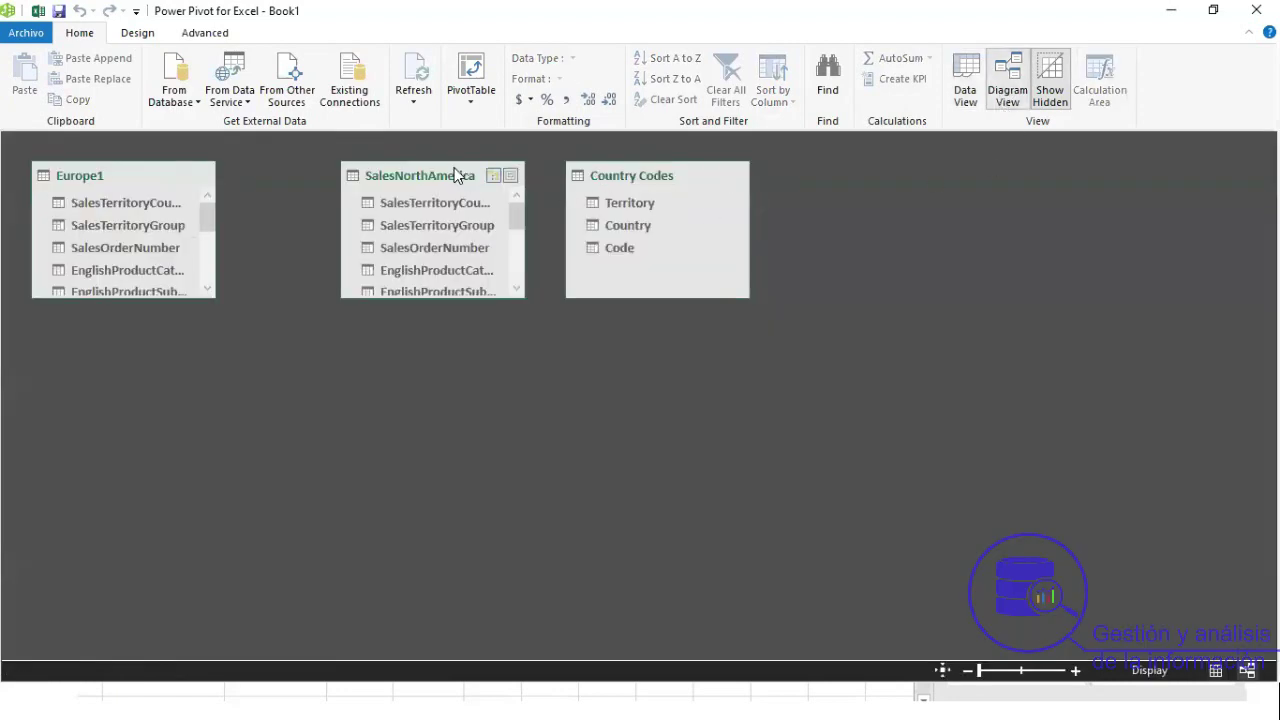
drag(457, 175, 996, 202)
drag(579, 175, 404, 197)
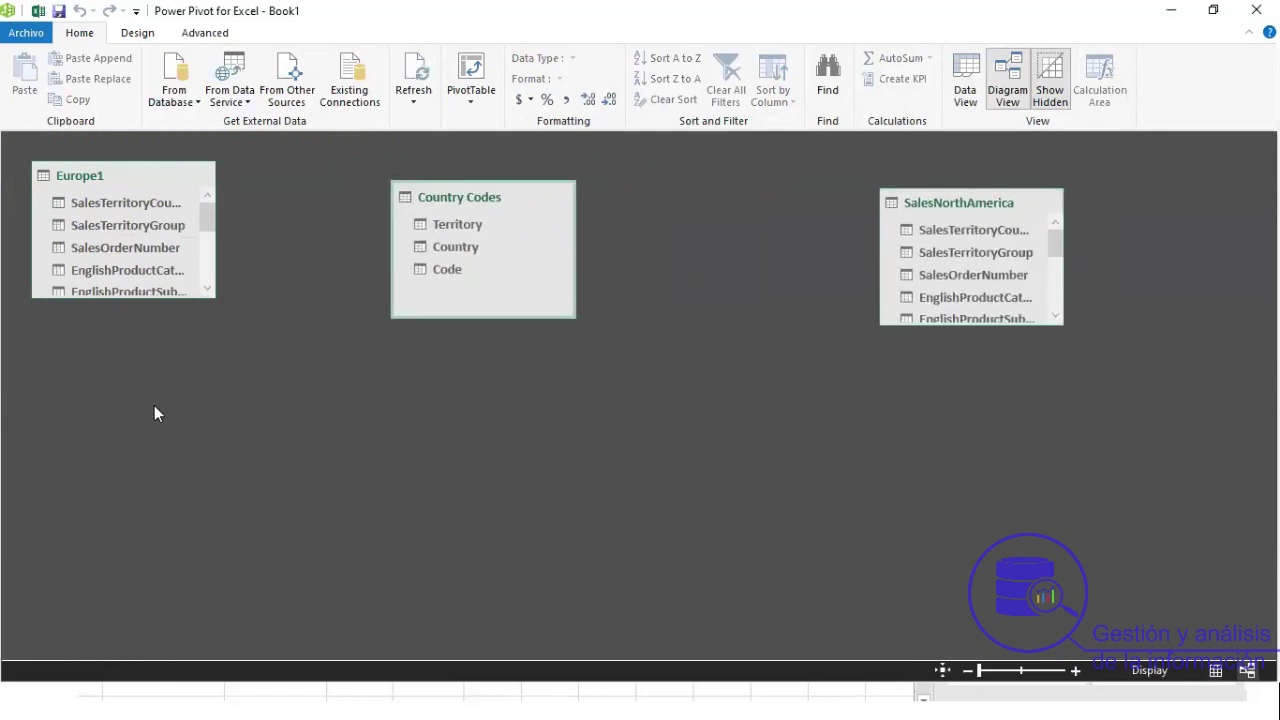
drag(912, 200, 745, 186)
drag(768, 308, 737, 569)
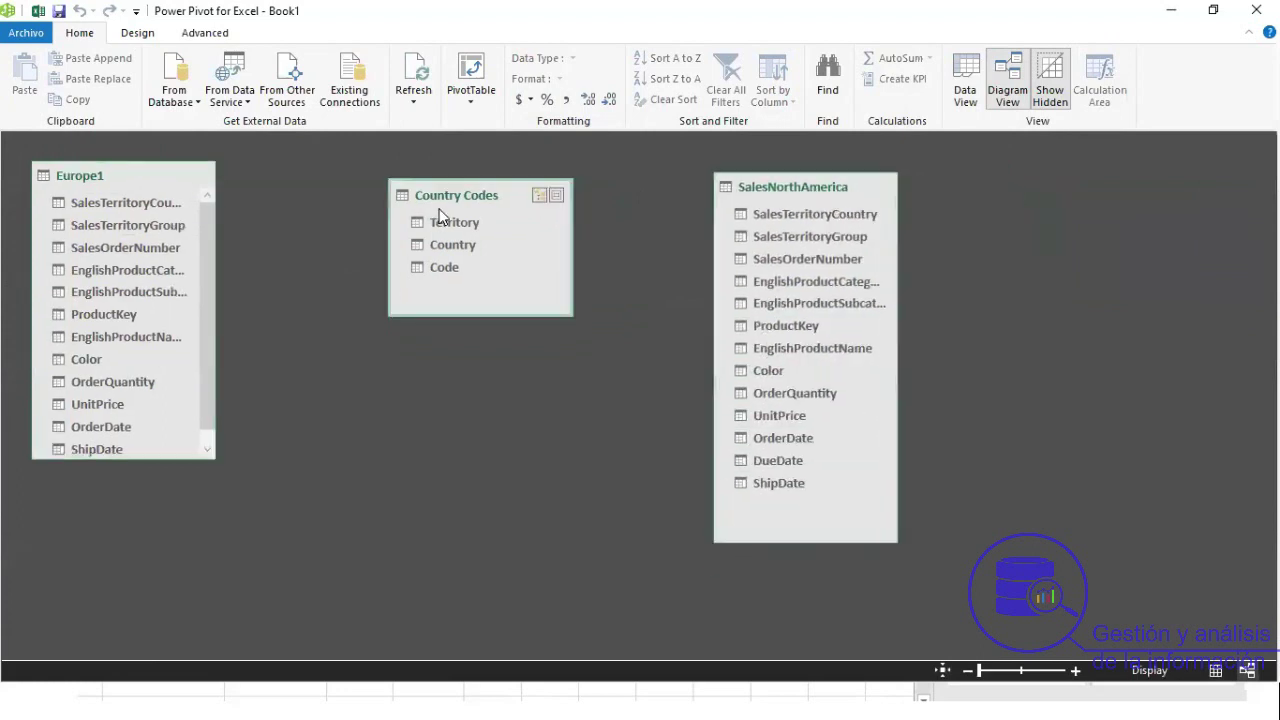
drag(439, 203, 418, 189)
drag(214, 245, 289, 251)
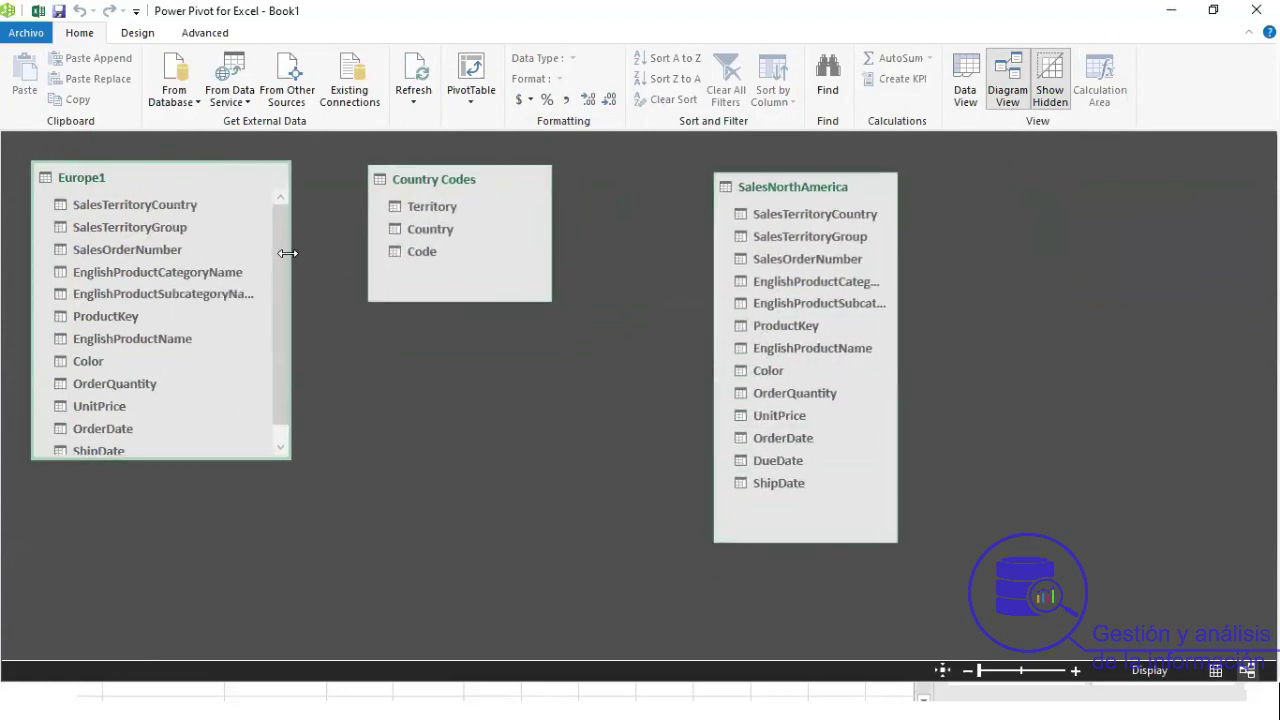
drag(493, 193, 547, 200)
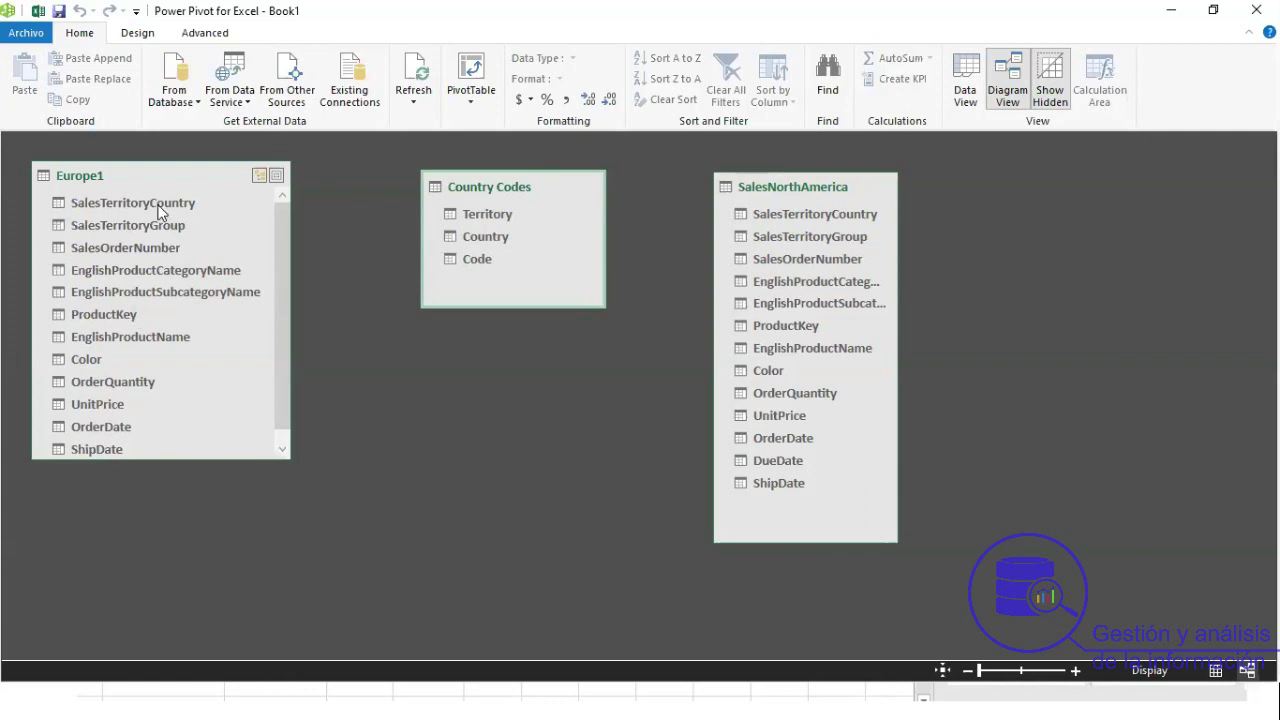
Relate SalesTerritoryCountry in both Europe1 and SalesNorthAmerica to the Country field of Country Codes.
drag(161, 204, 478, 240)
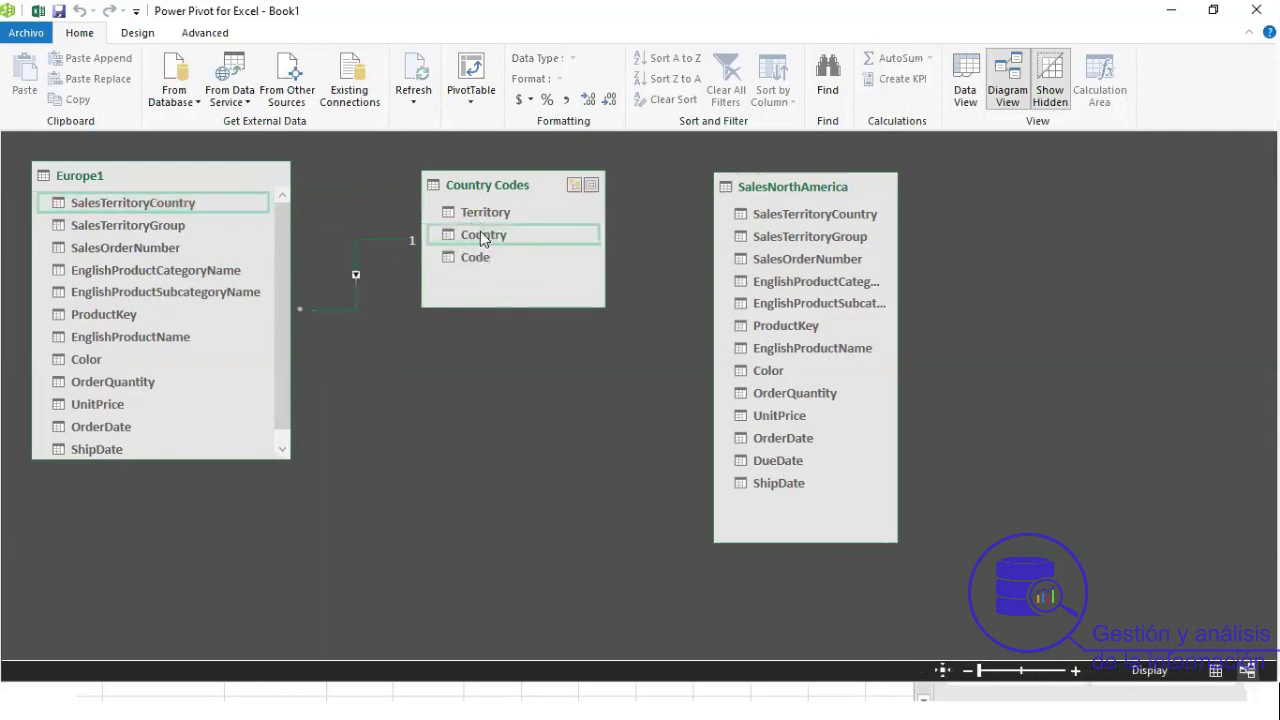
drag(836, 215, 504, 238)
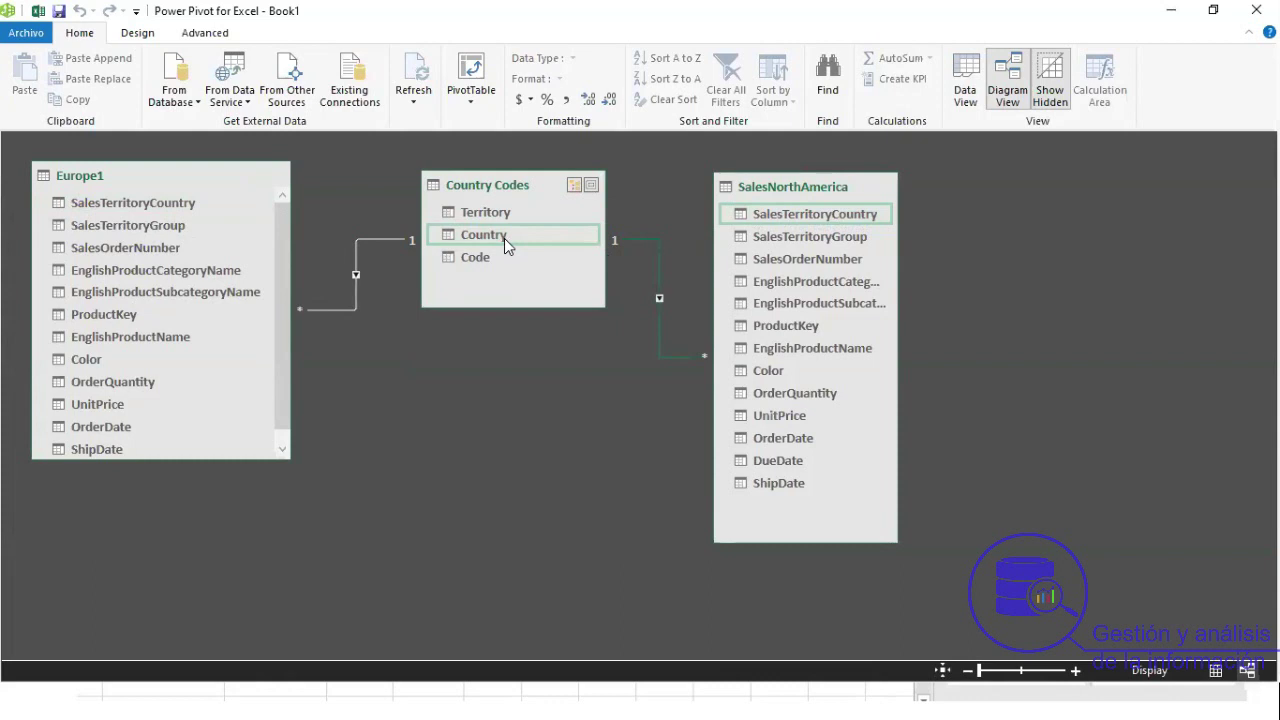
Inspect the settings of the relationship between Europe1 and Country Codes without changing them.
click(384, 240)
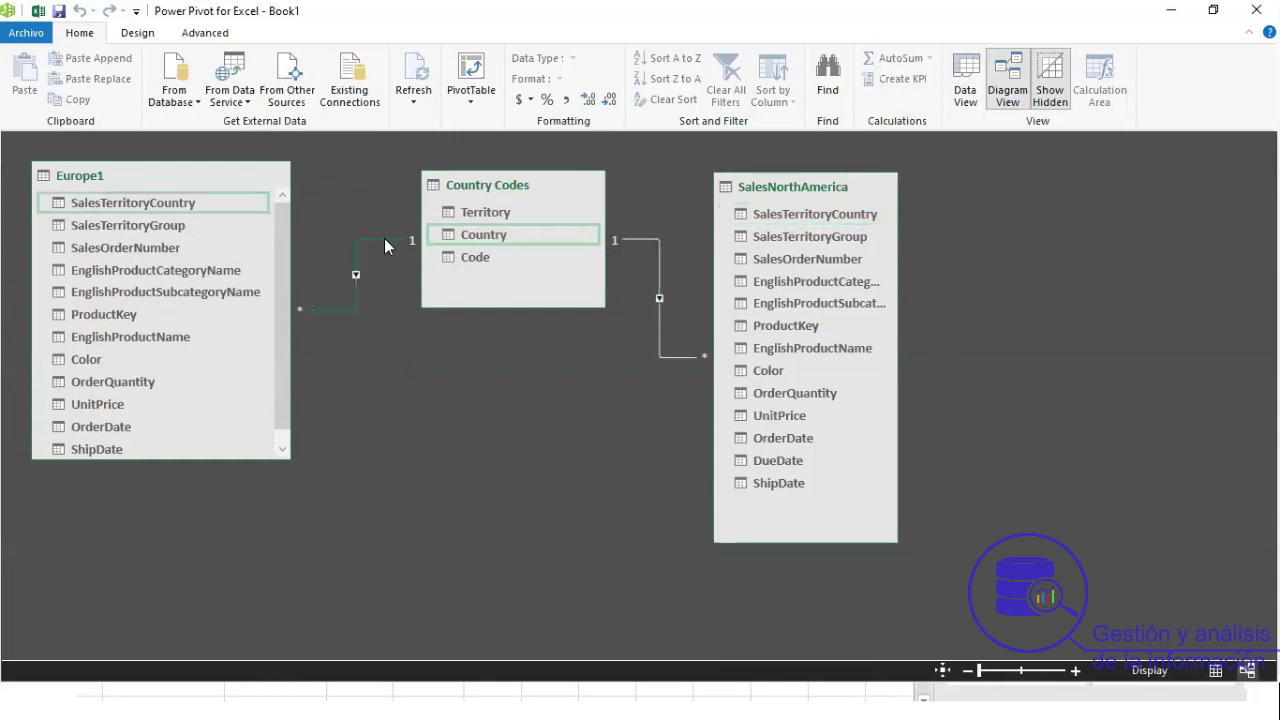
right_click(384, 240)
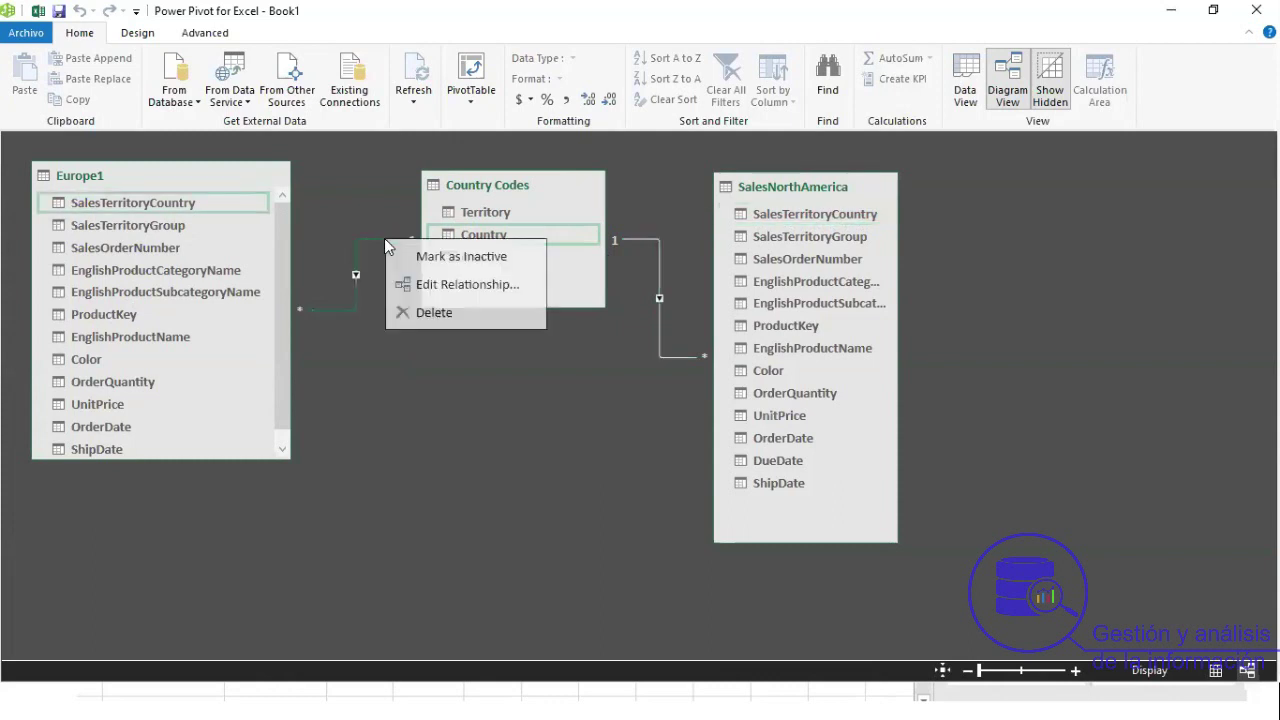
click(441, 285)
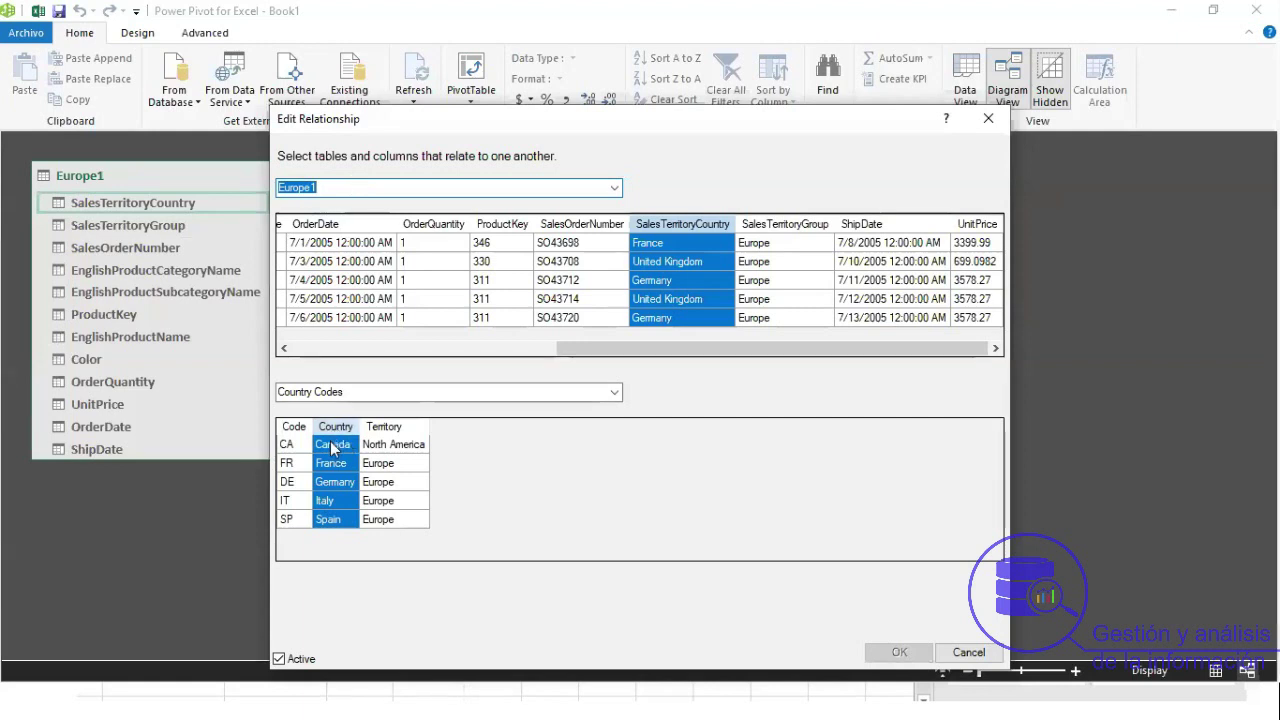
click(968, 652)
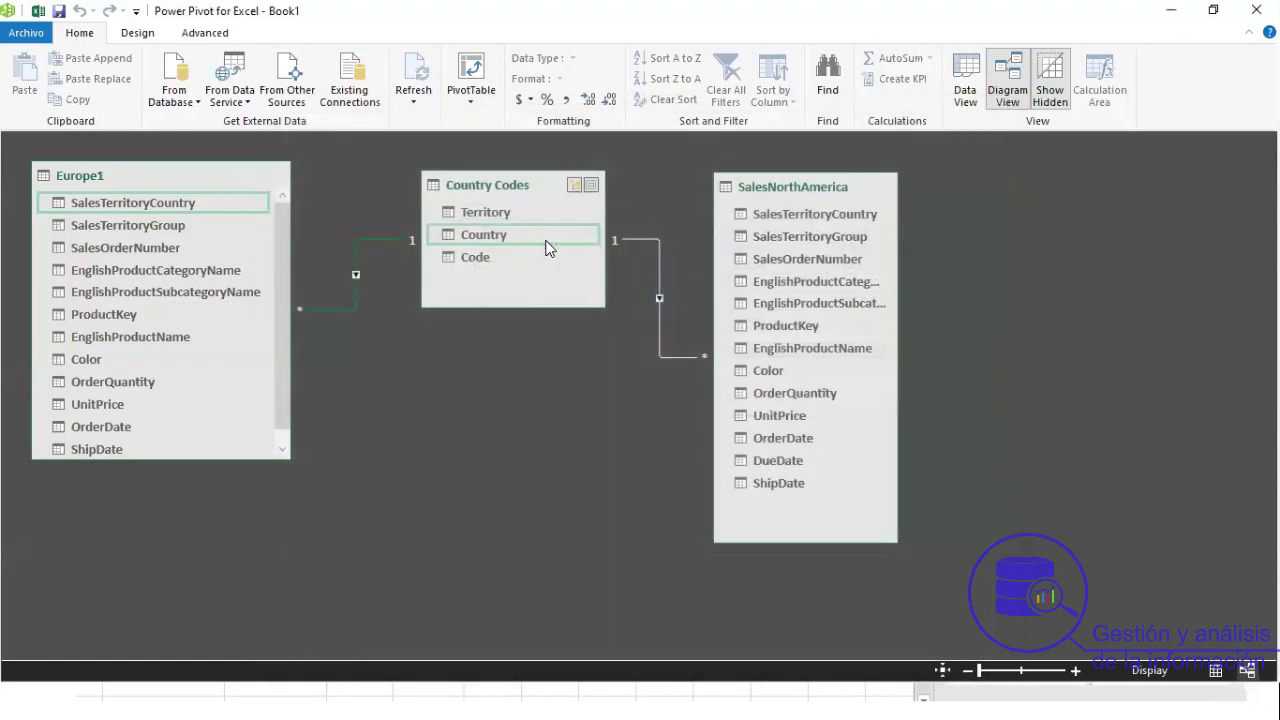
Review the Europe1 and SalesNorthAmerica relationships in the model's list of managed relationships.
click(138, 34)
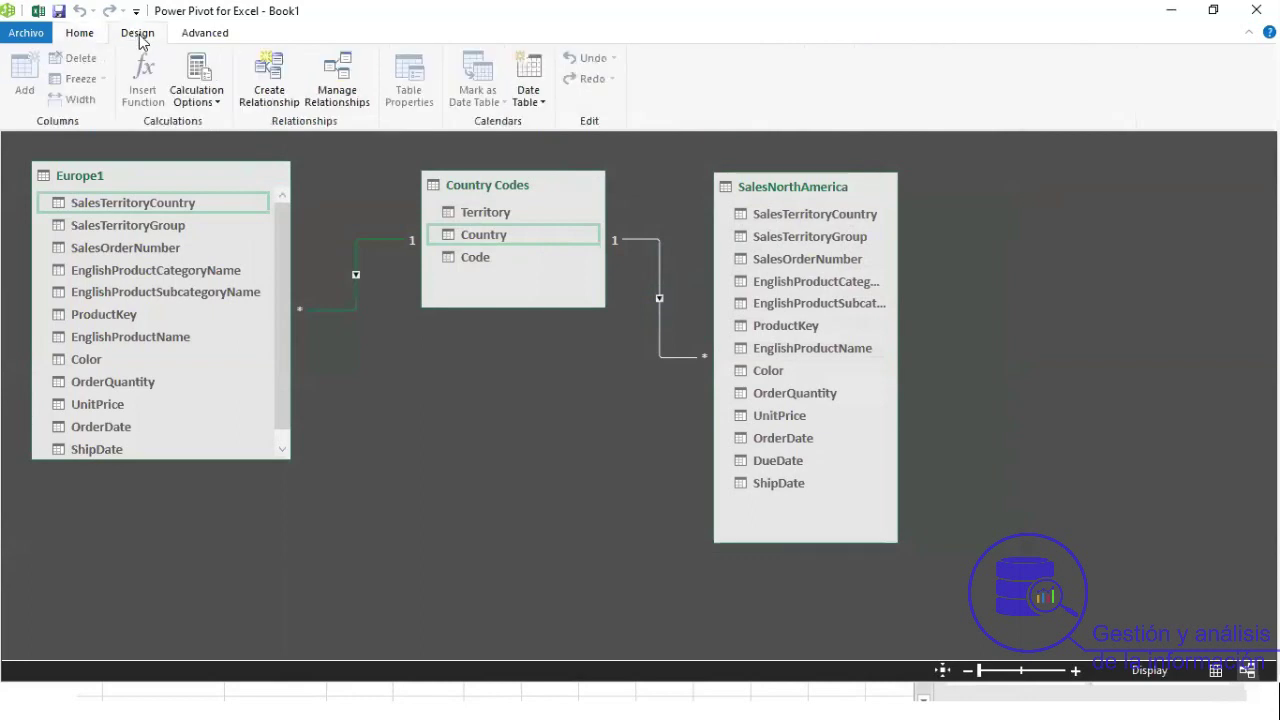
click(335, 84)
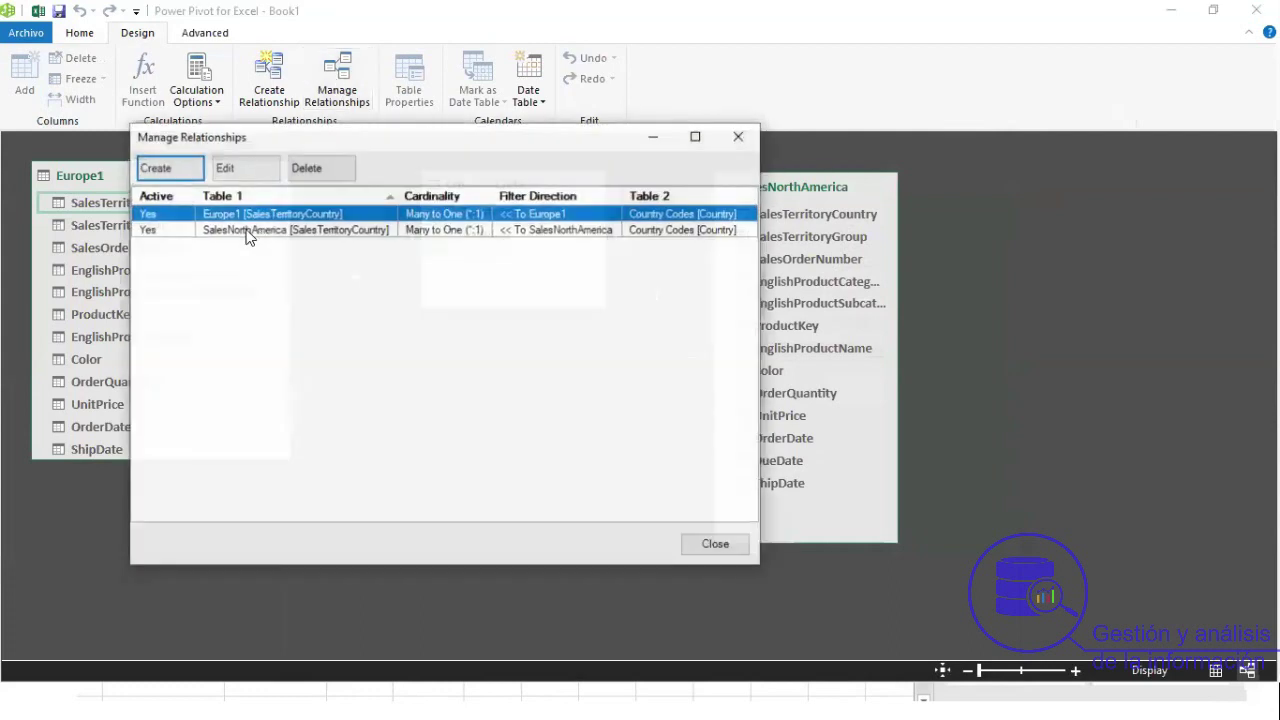
click(160, 229)
click(164, 216)
click(170, 230)
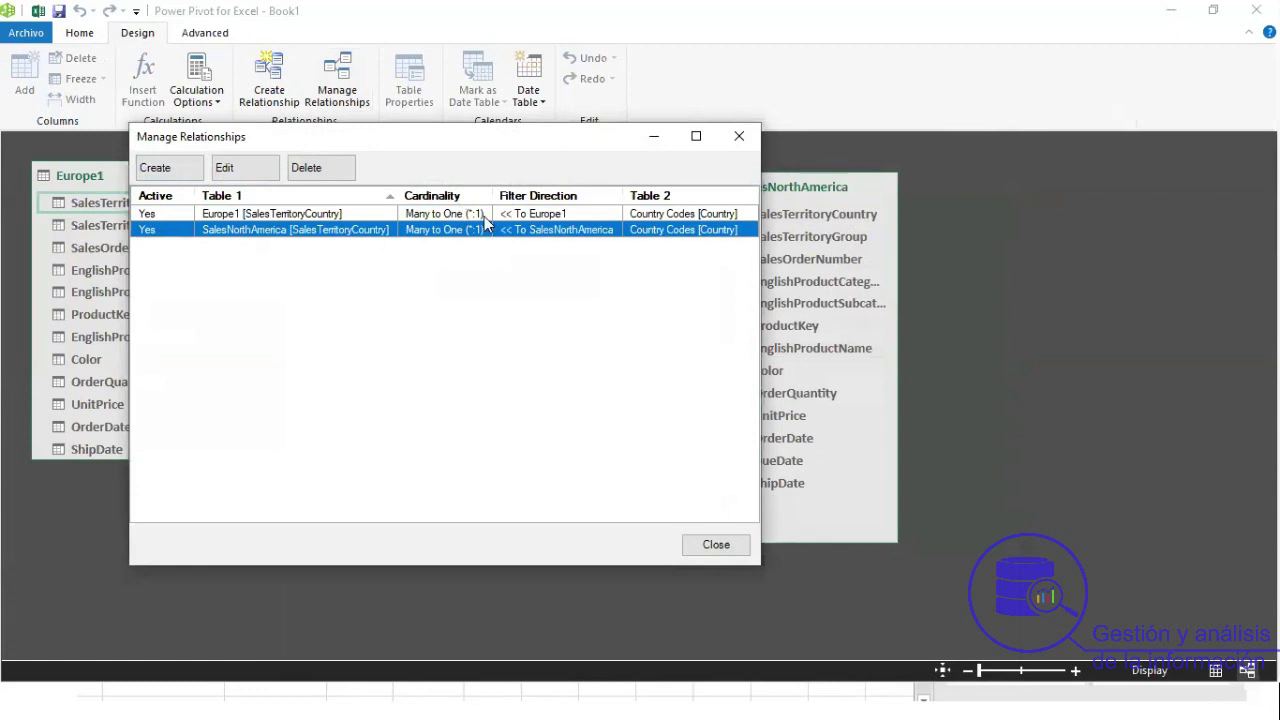
Edit the SalesNorthAmerica relationship by trying Territory as the Country Codes column, reselect Country, and accept it.
click(226, 170)
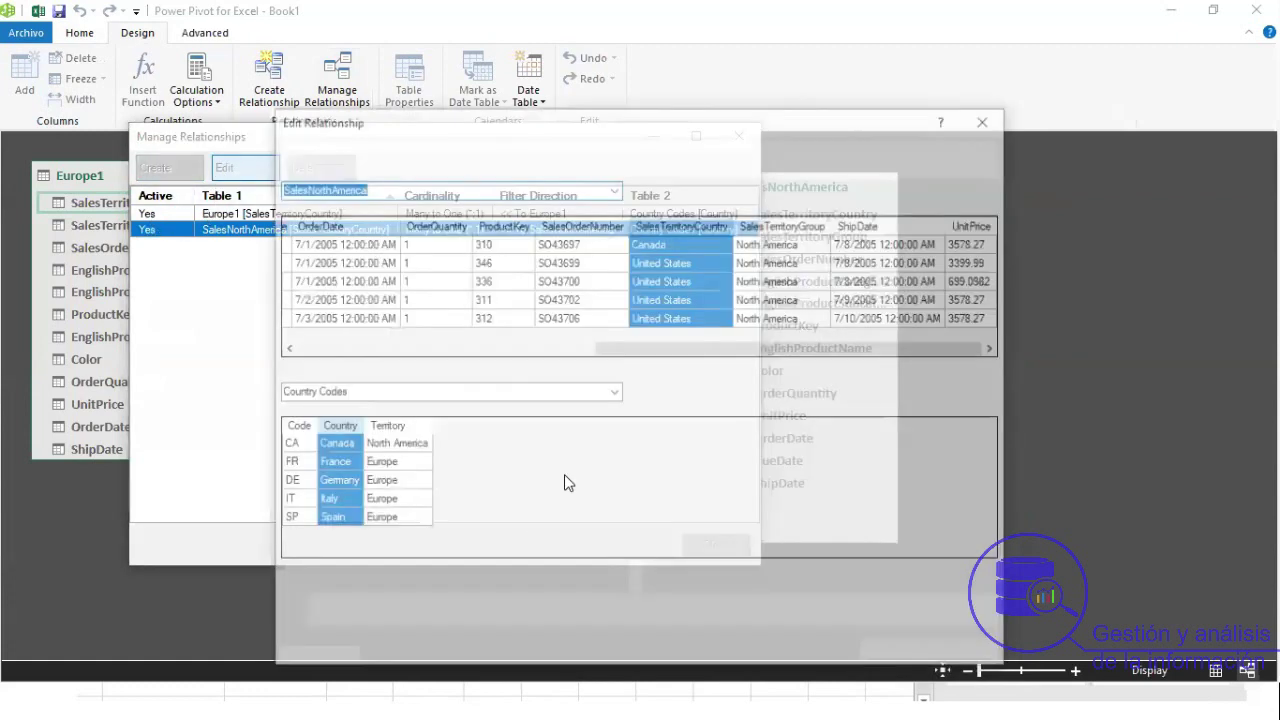
click(384, 427)
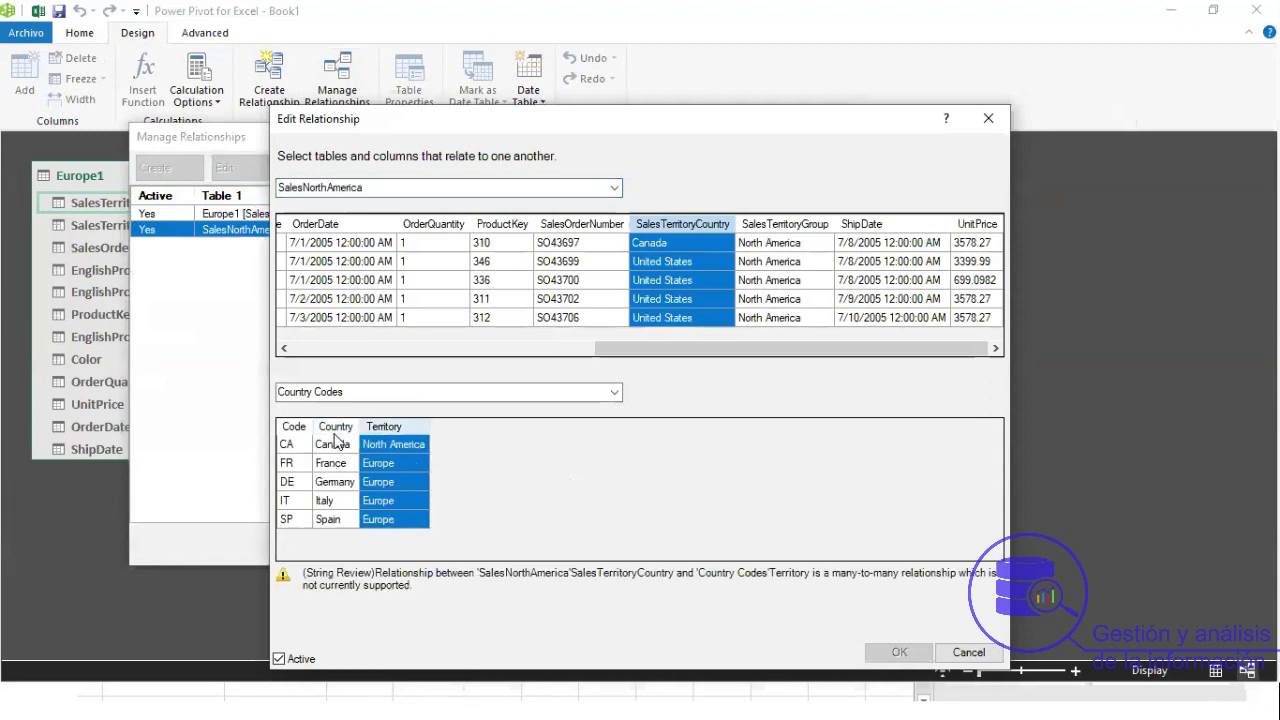
click(335, 430)
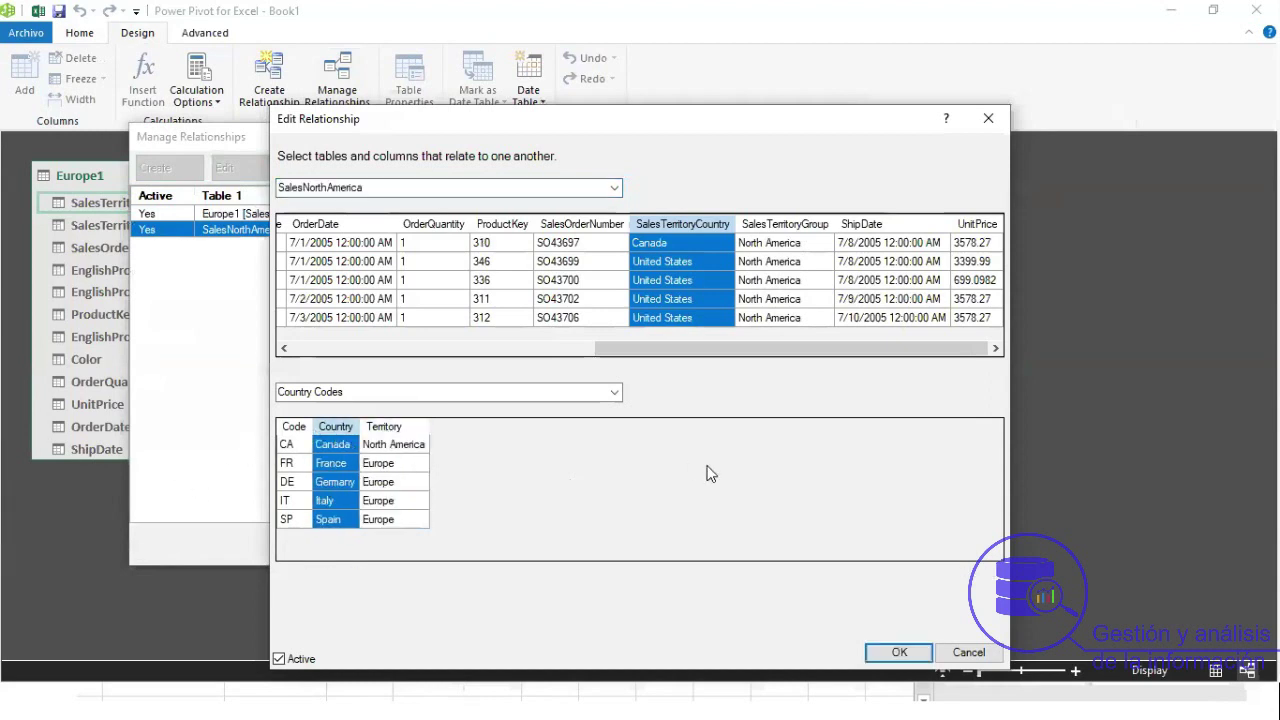
click(894, 652)
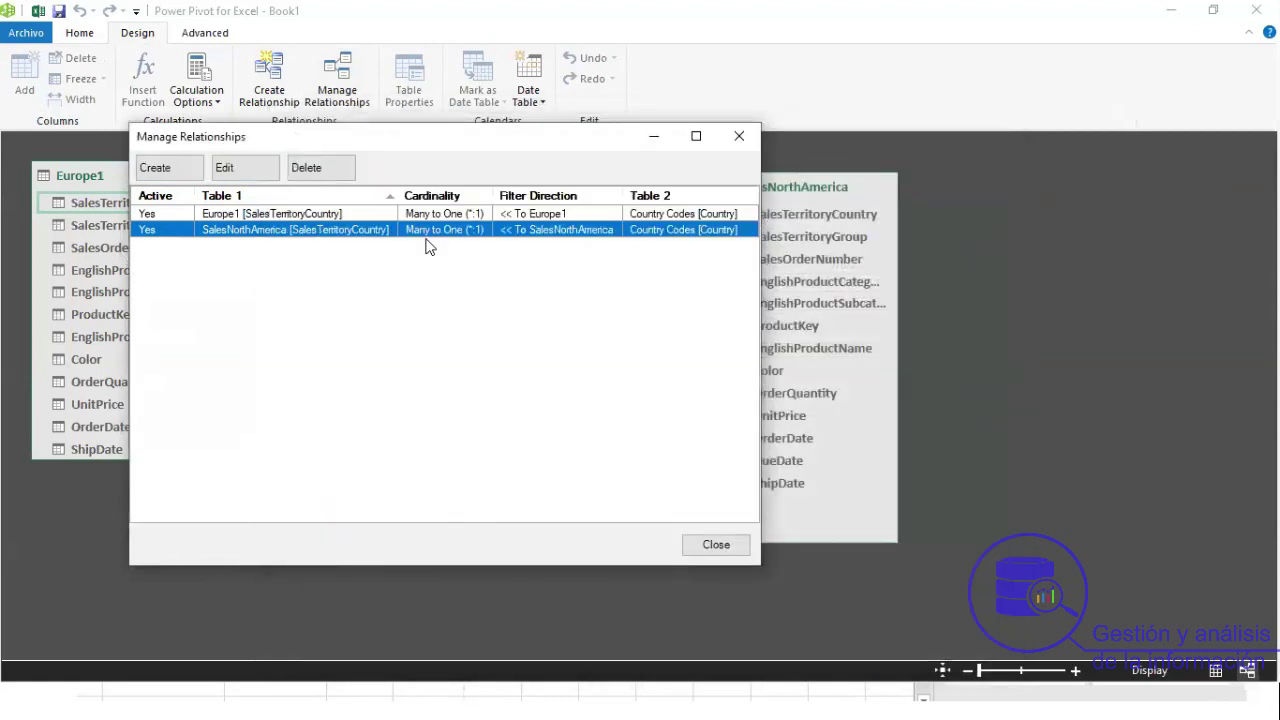
click(738, 140)
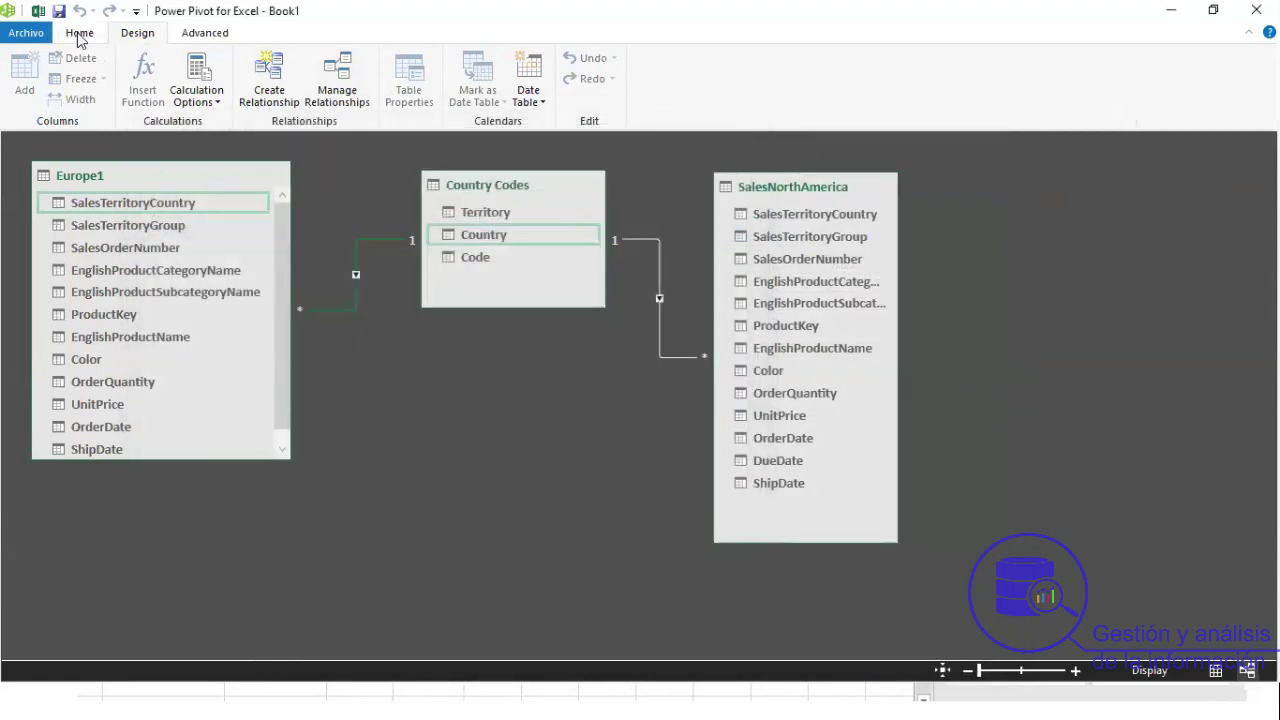
Switch the model from the diagram to data view and open the Europe1 table.
click(80, 34)
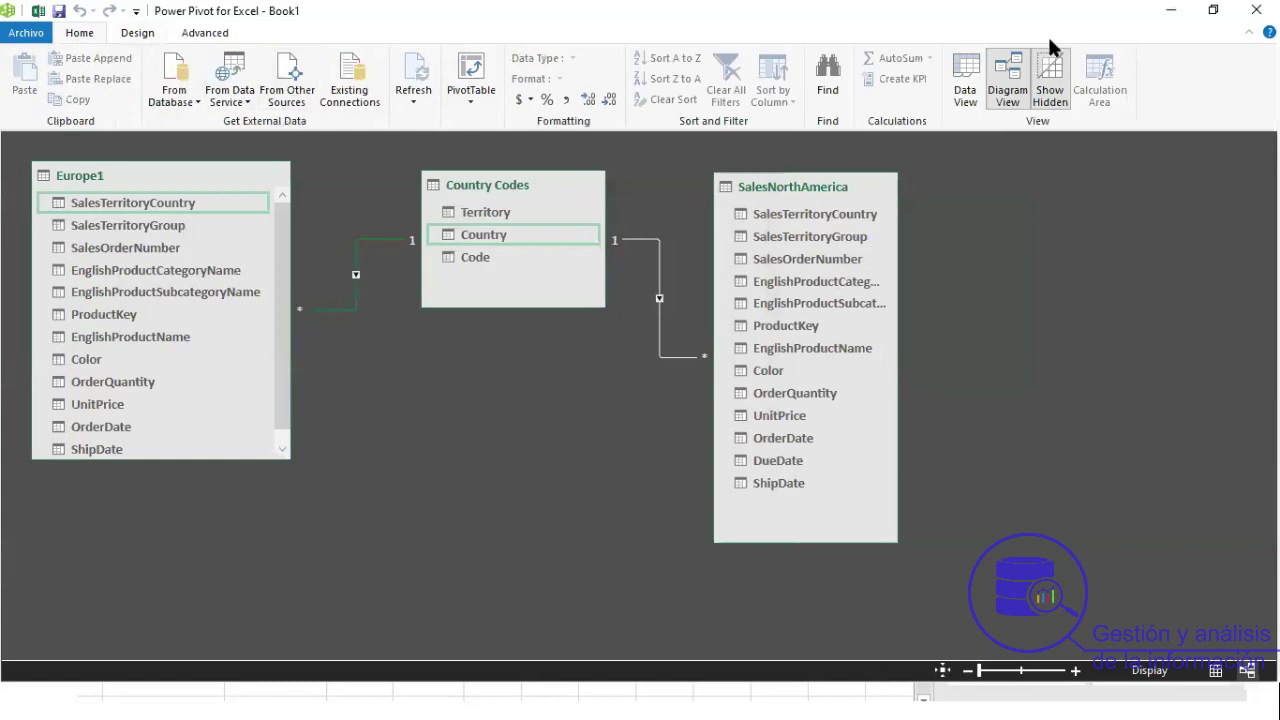
click(968, 82)
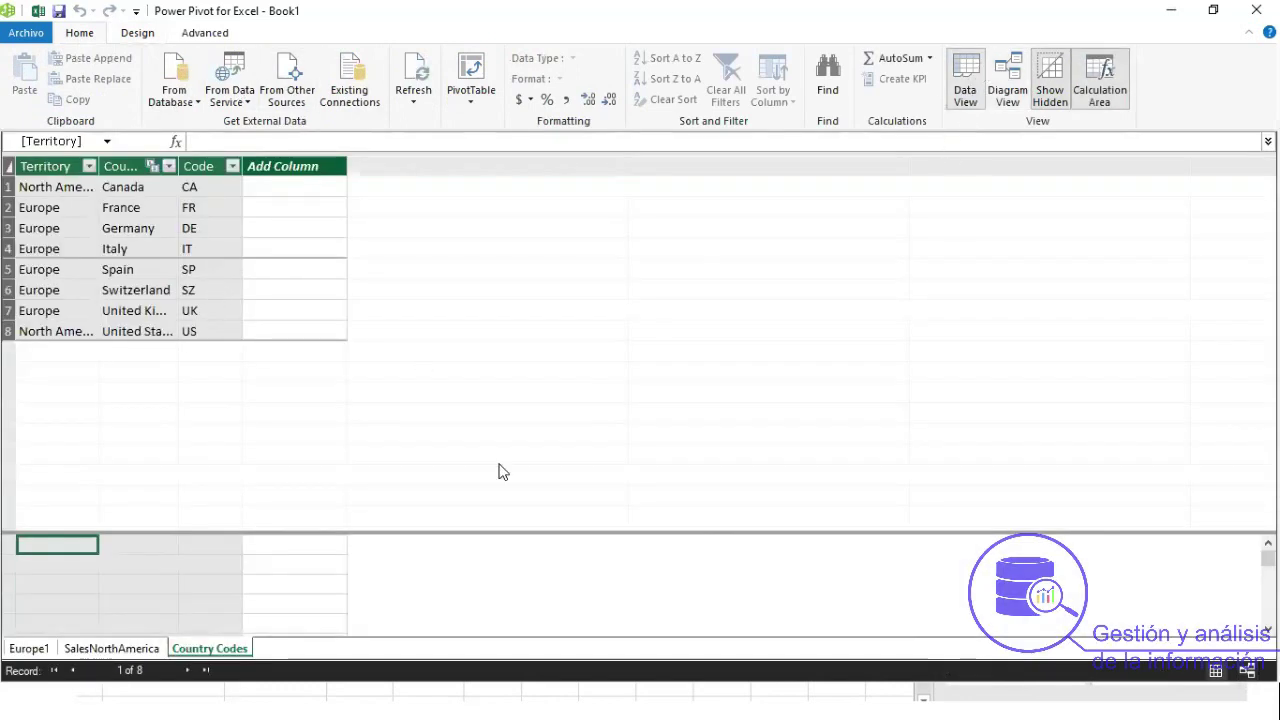
click(36, 650)
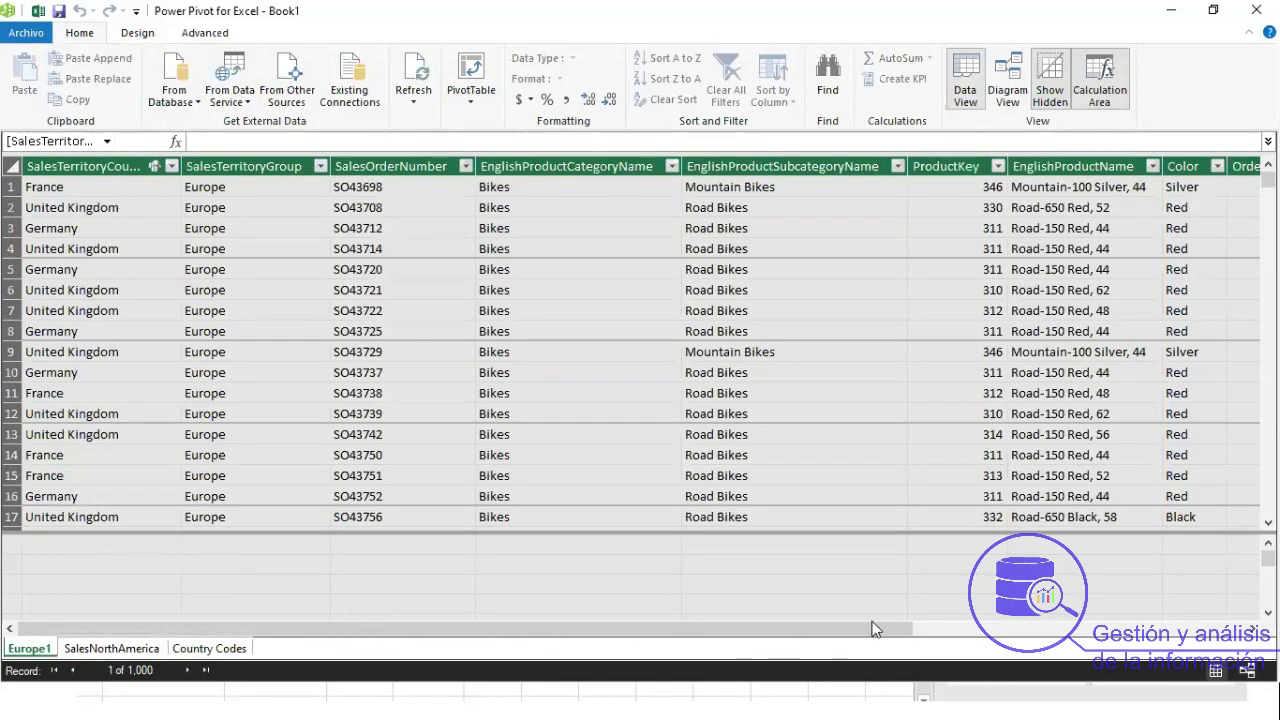
Examine the Europe1 columns, including territory, order number, product category, subcategory, product name, UnitPrice and OrderDate.
scroll(883, 606, right, 5)
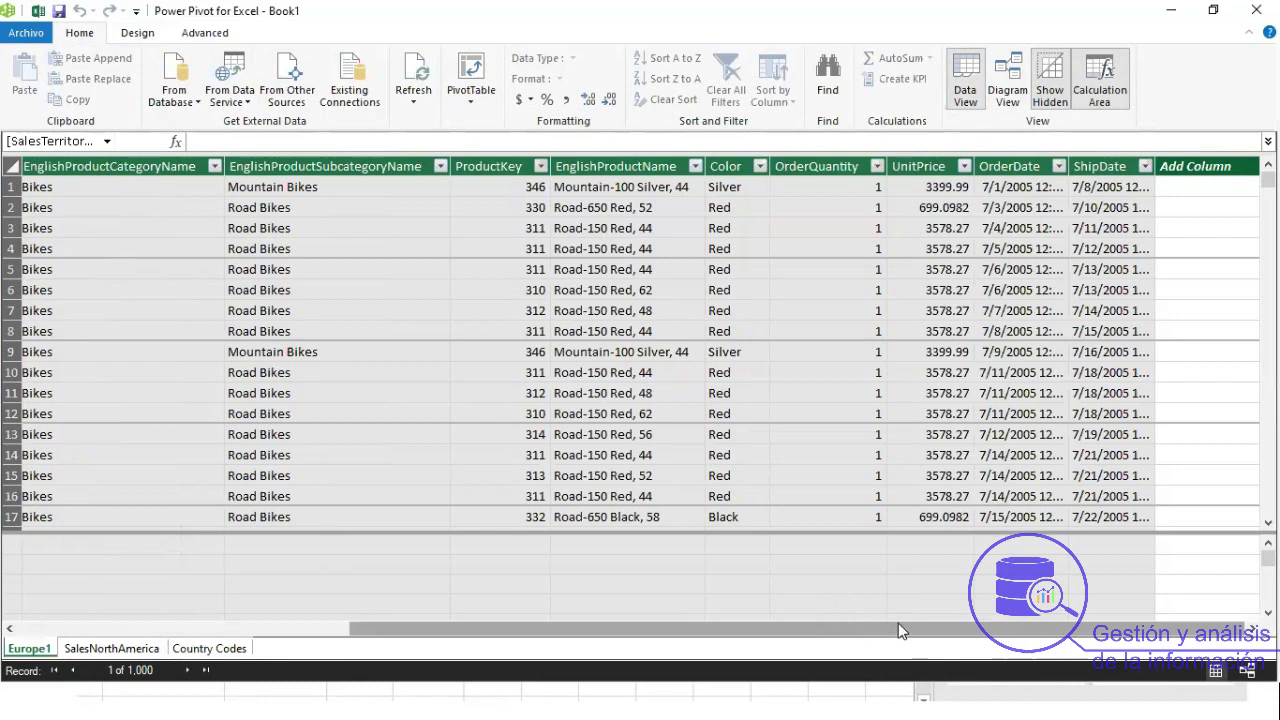
drag(823, 629, 783, 629)
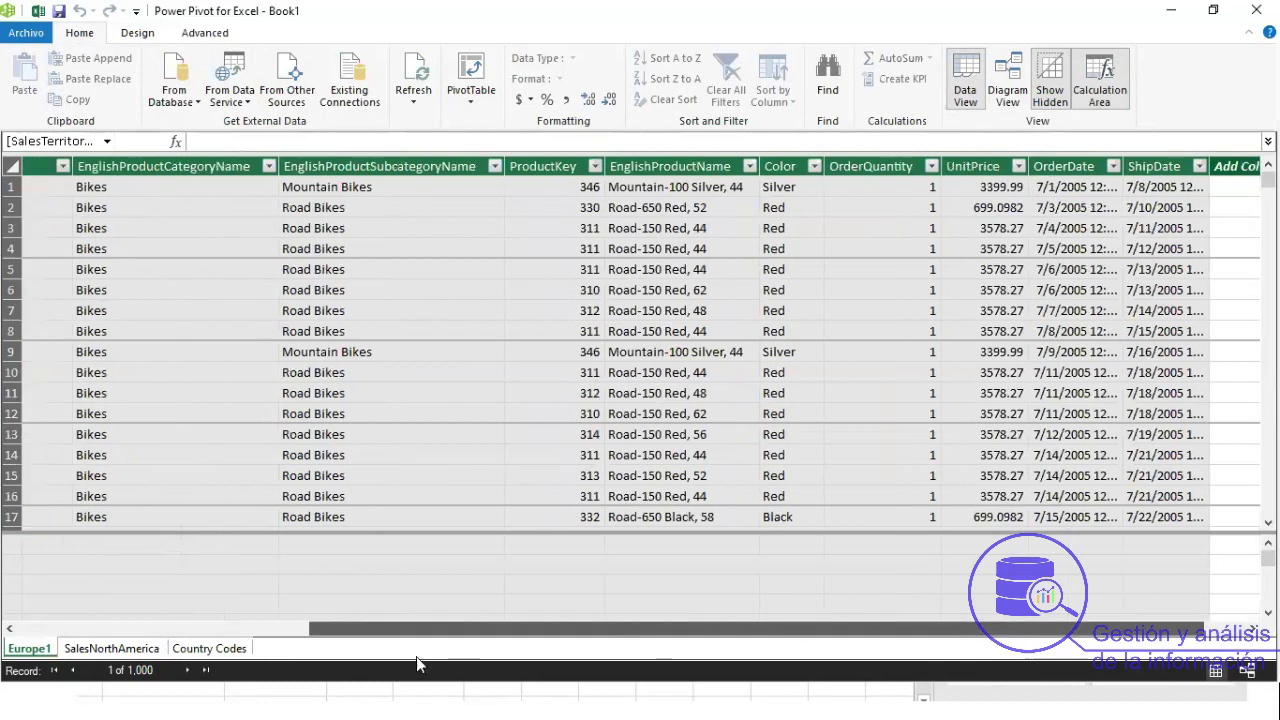
drag(416, 656, 418, 656)
click(115, 212)
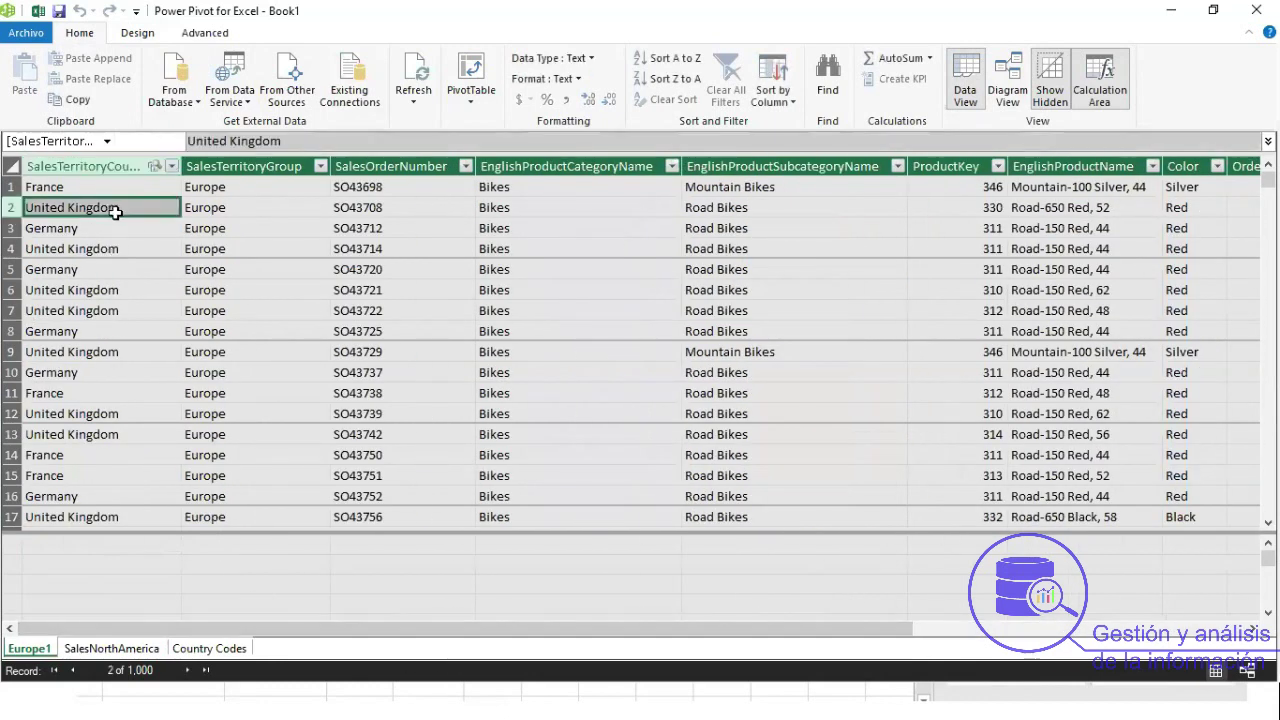
click(233, 170)
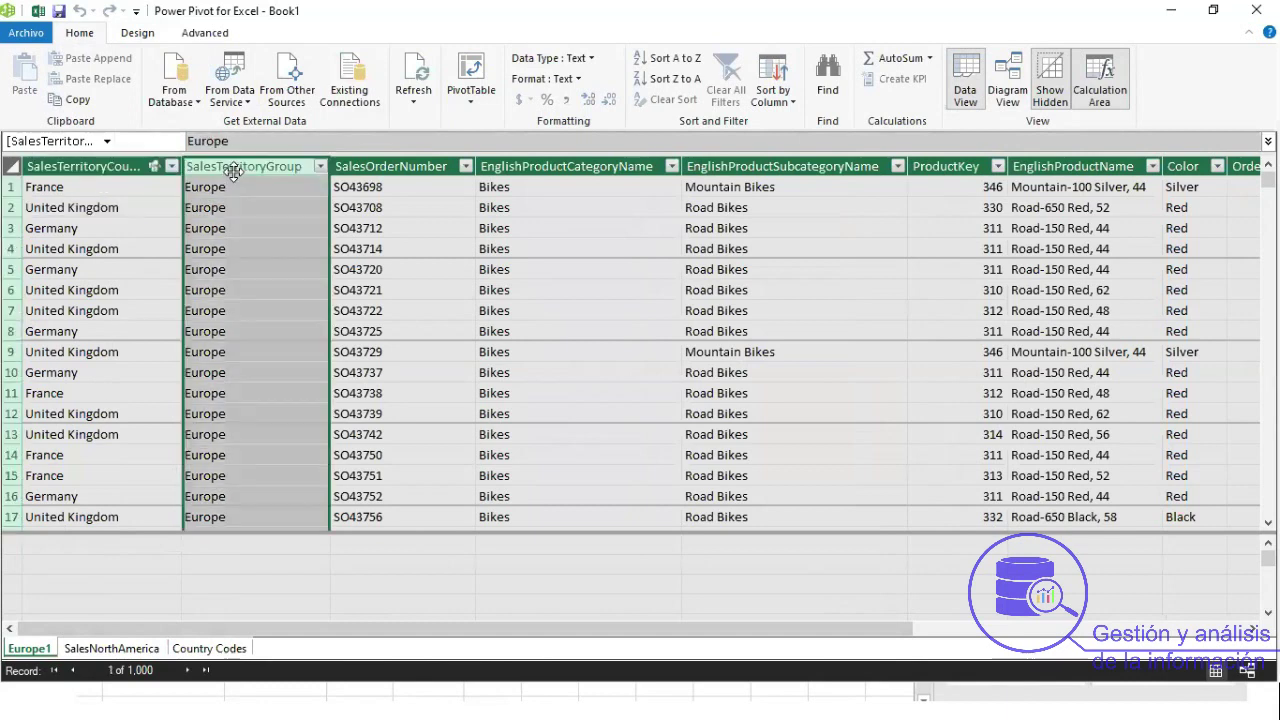
click(385, 214)
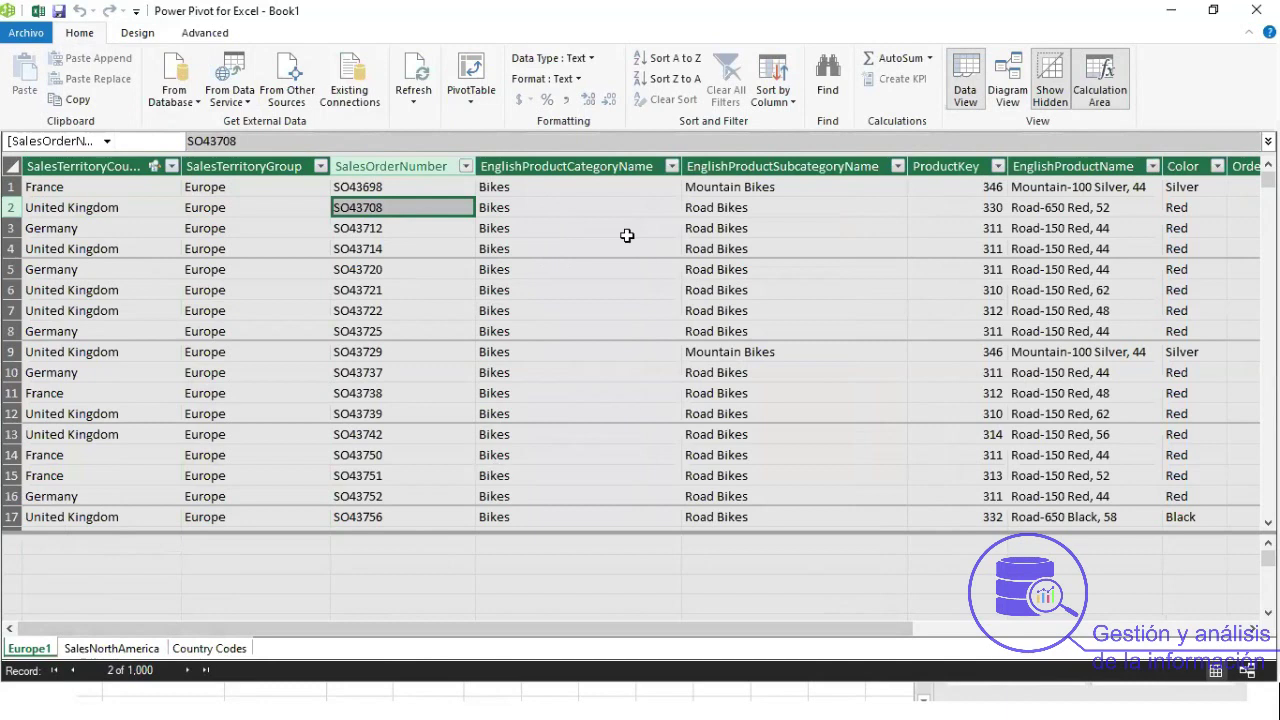
click(549, 231)
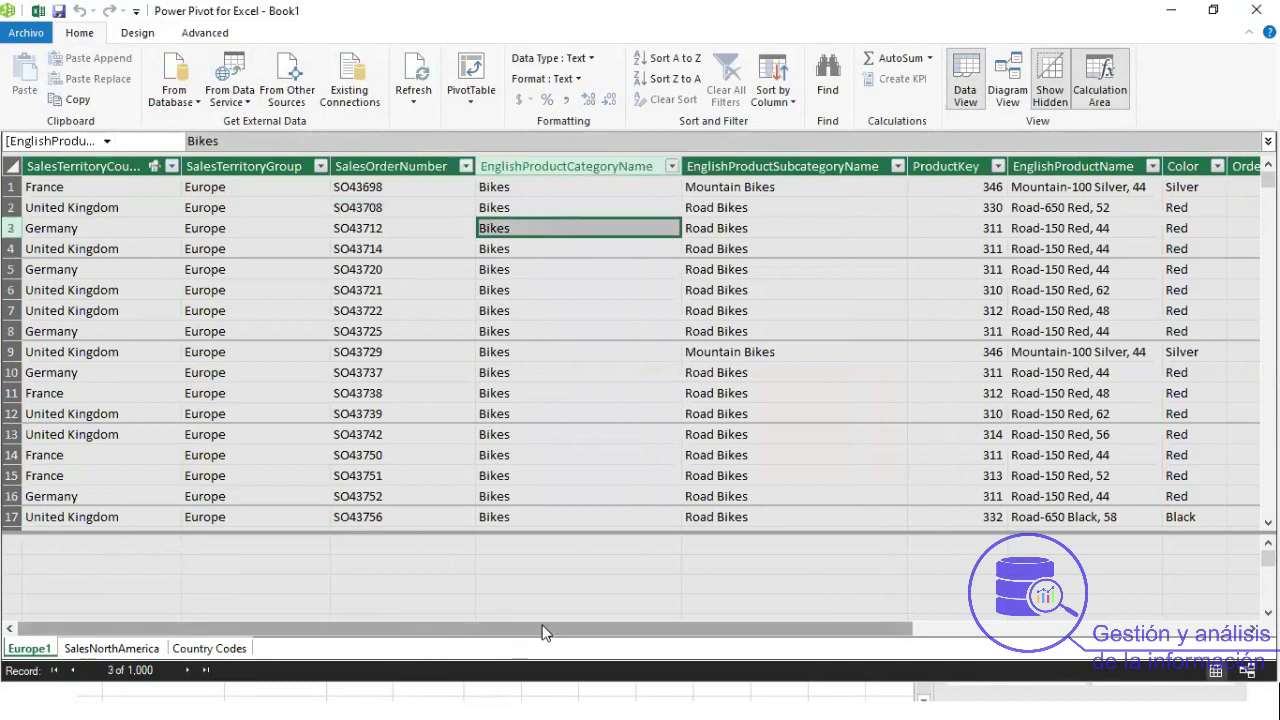
drag(545, 632, 763, 626)
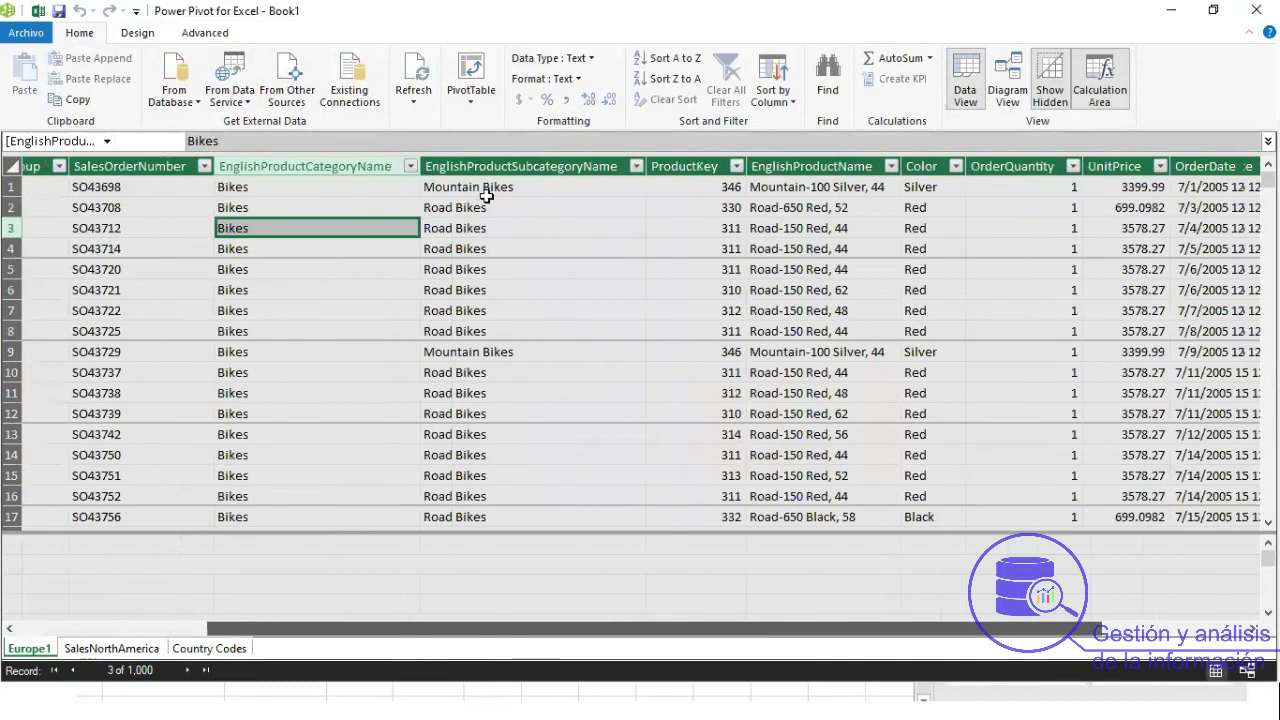
click(457, 187)
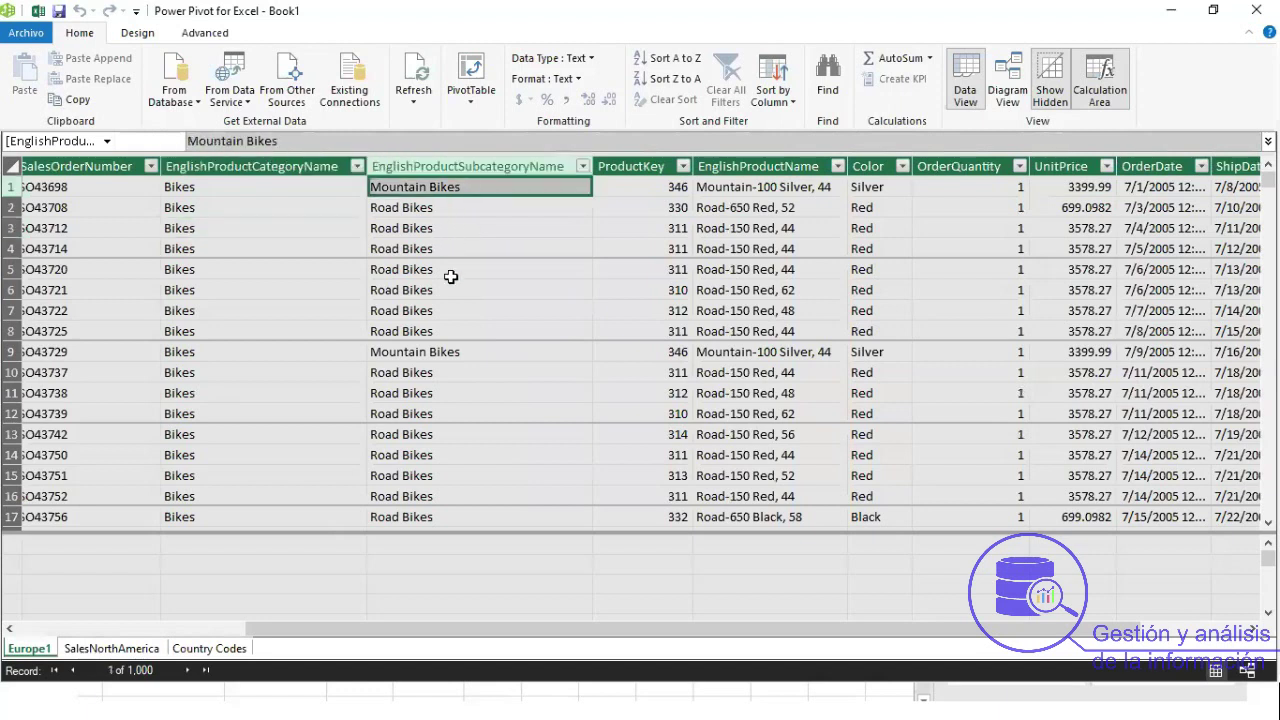
click(440, 329)
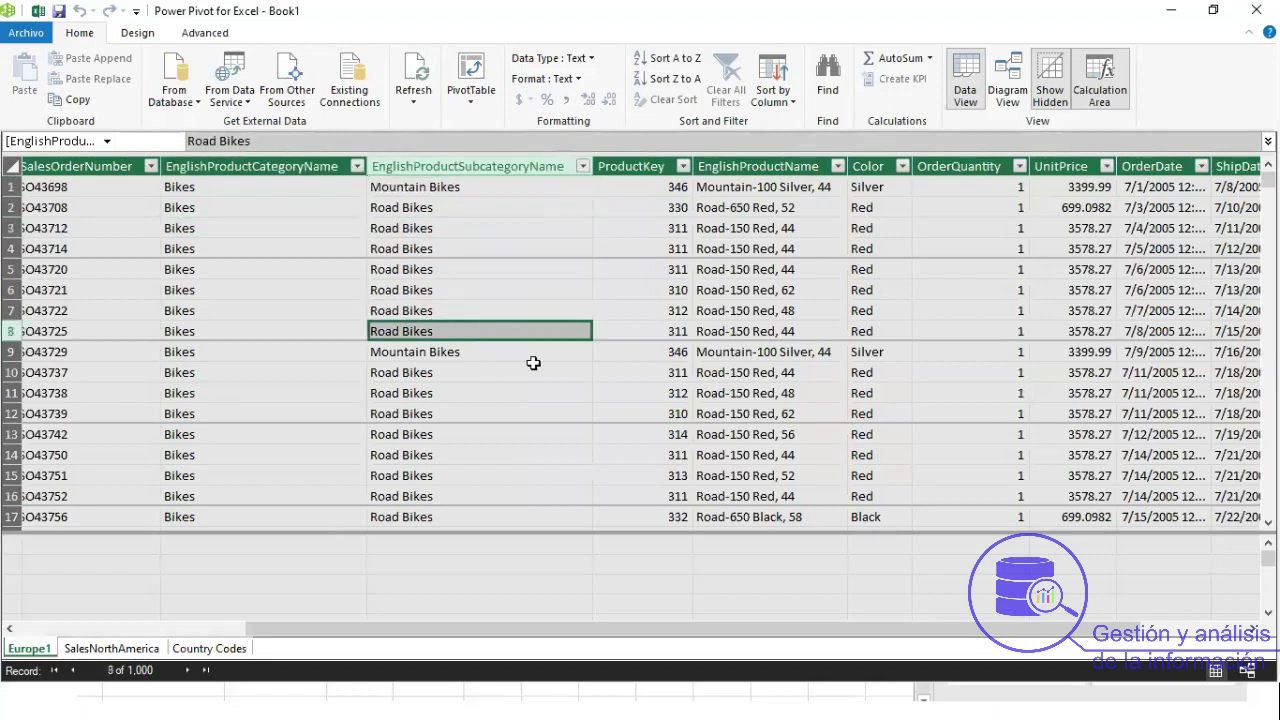
click(745, 228)
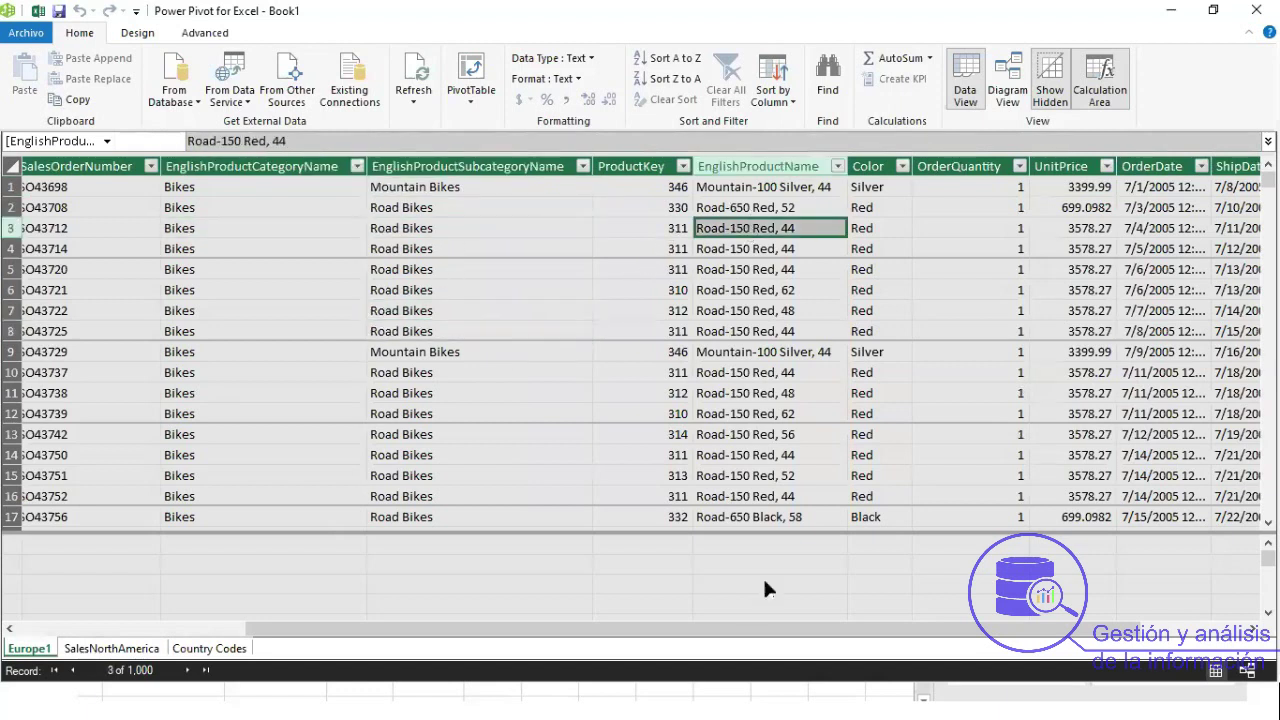
drag(742, 628, 990, 630)
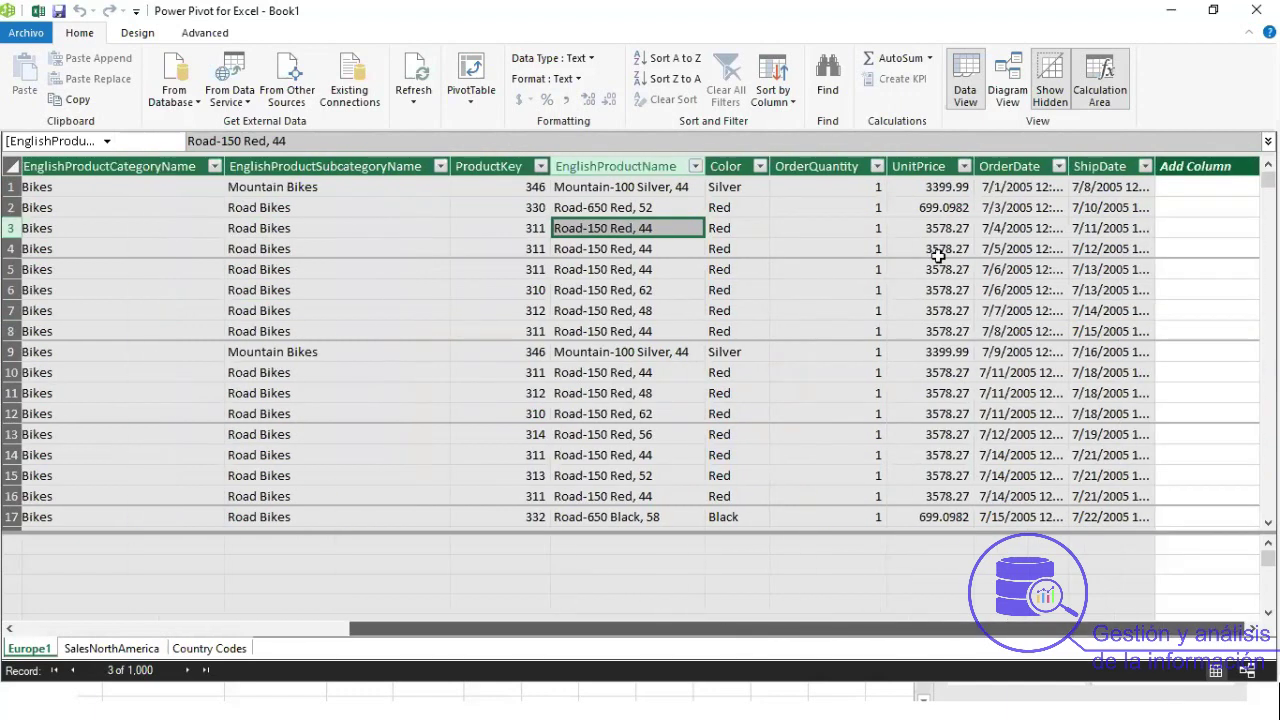
click(922, 167)
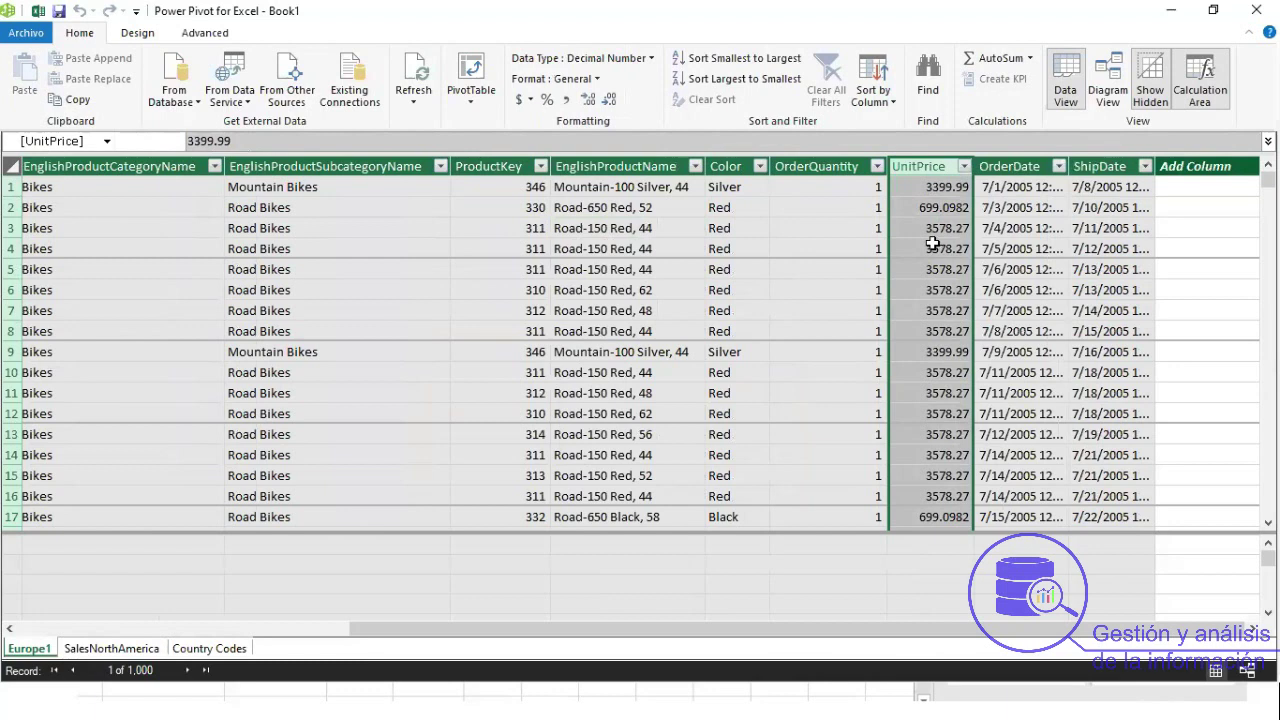
click(1018, 194)
key(Right)
click(1020, 195)
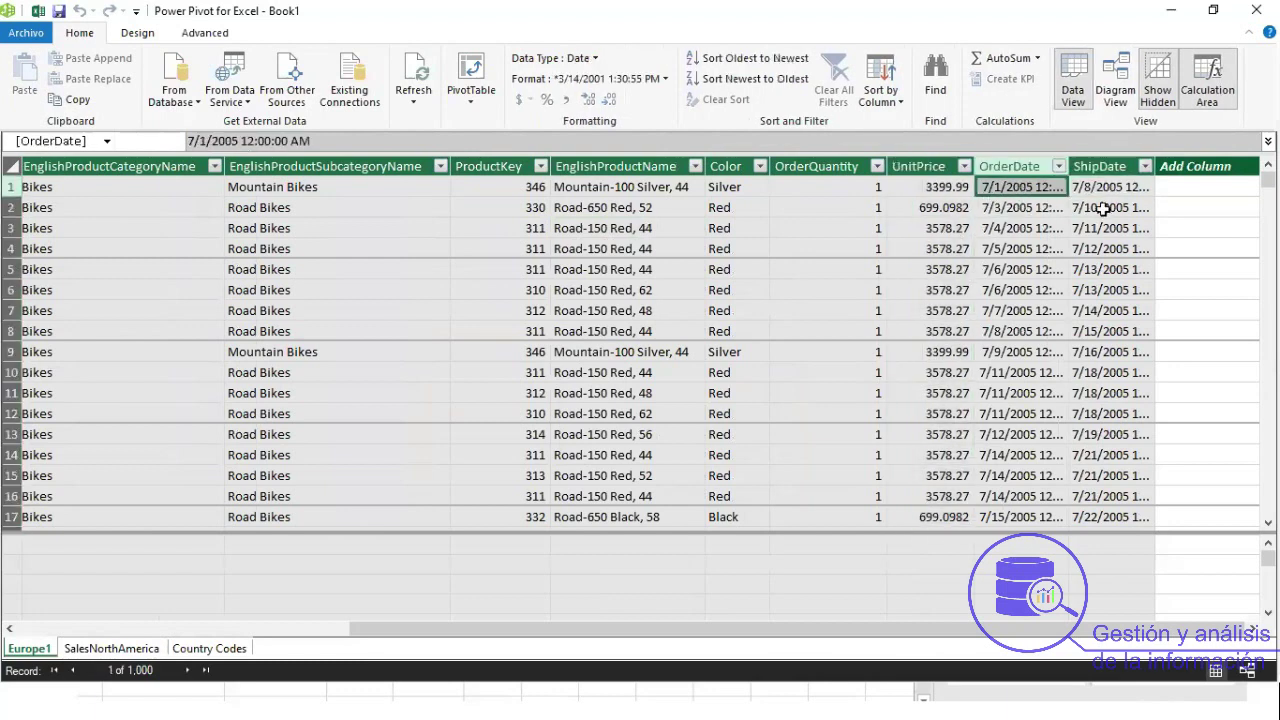
Start a calculated column formula with an equals sign in the empty column after ShipDate in Europe1.
click(1190, 184)
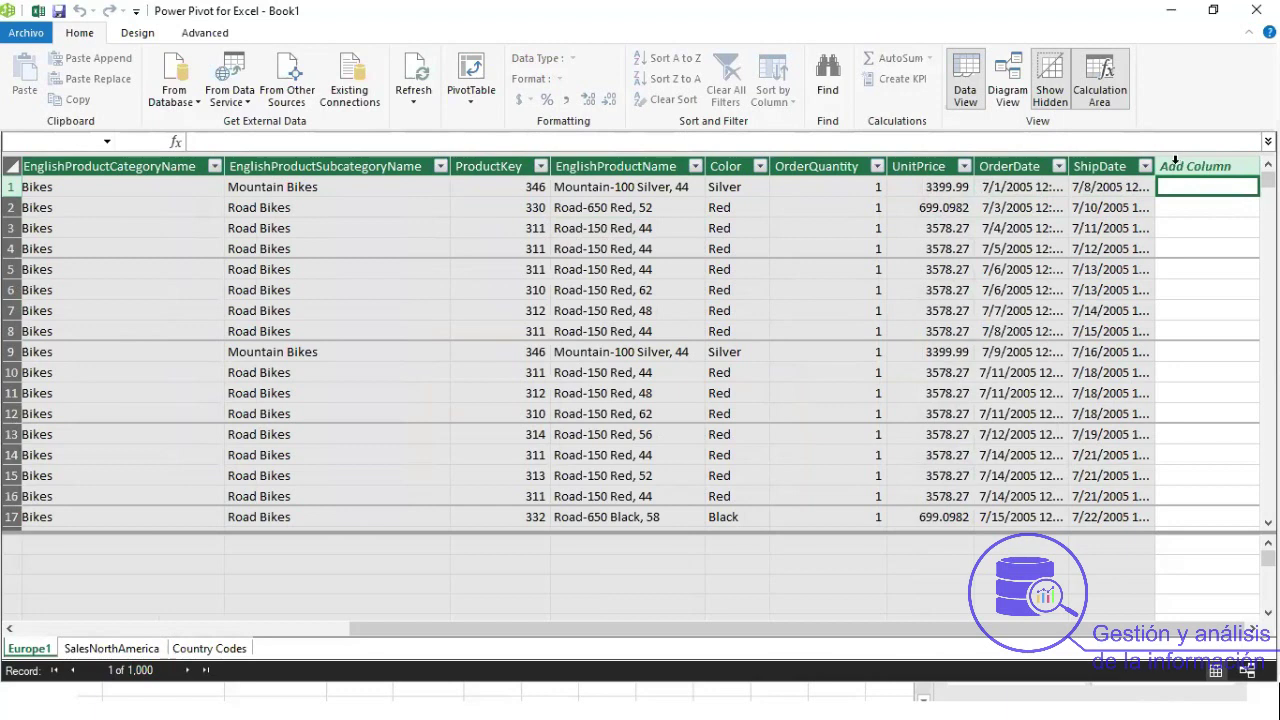
key(Left)
click(1194, 163)
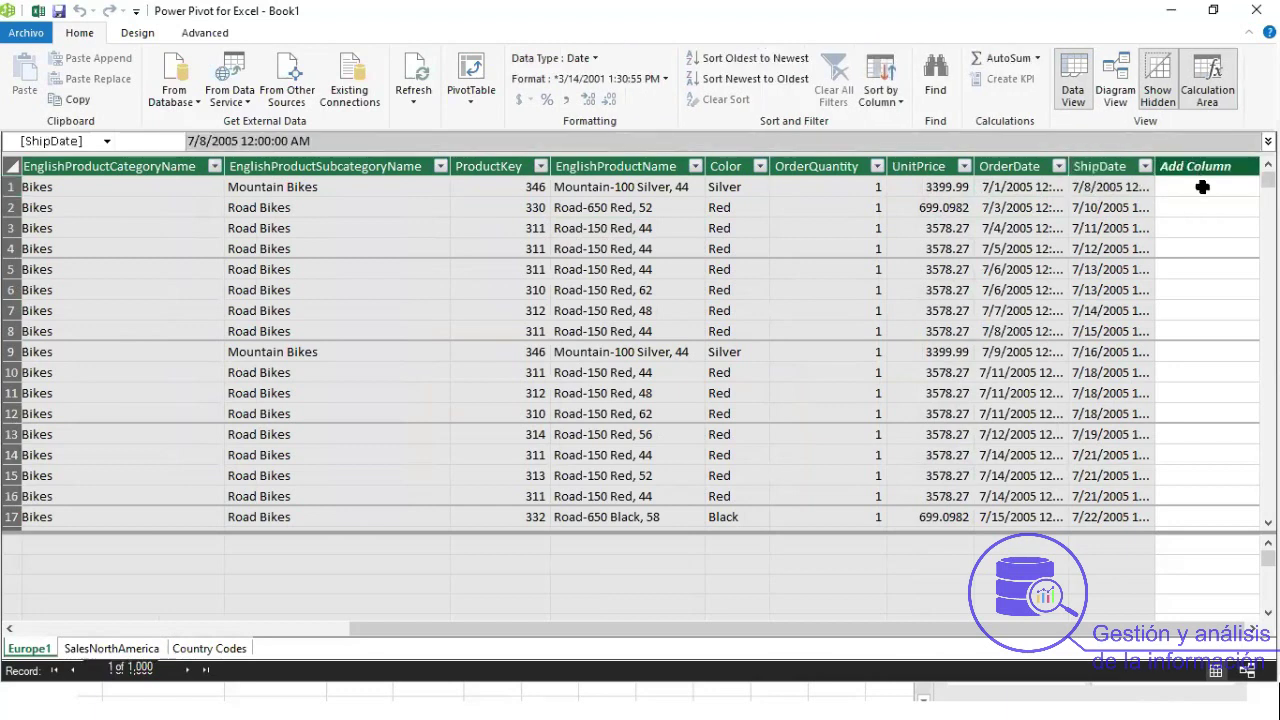
click(1200, 185)
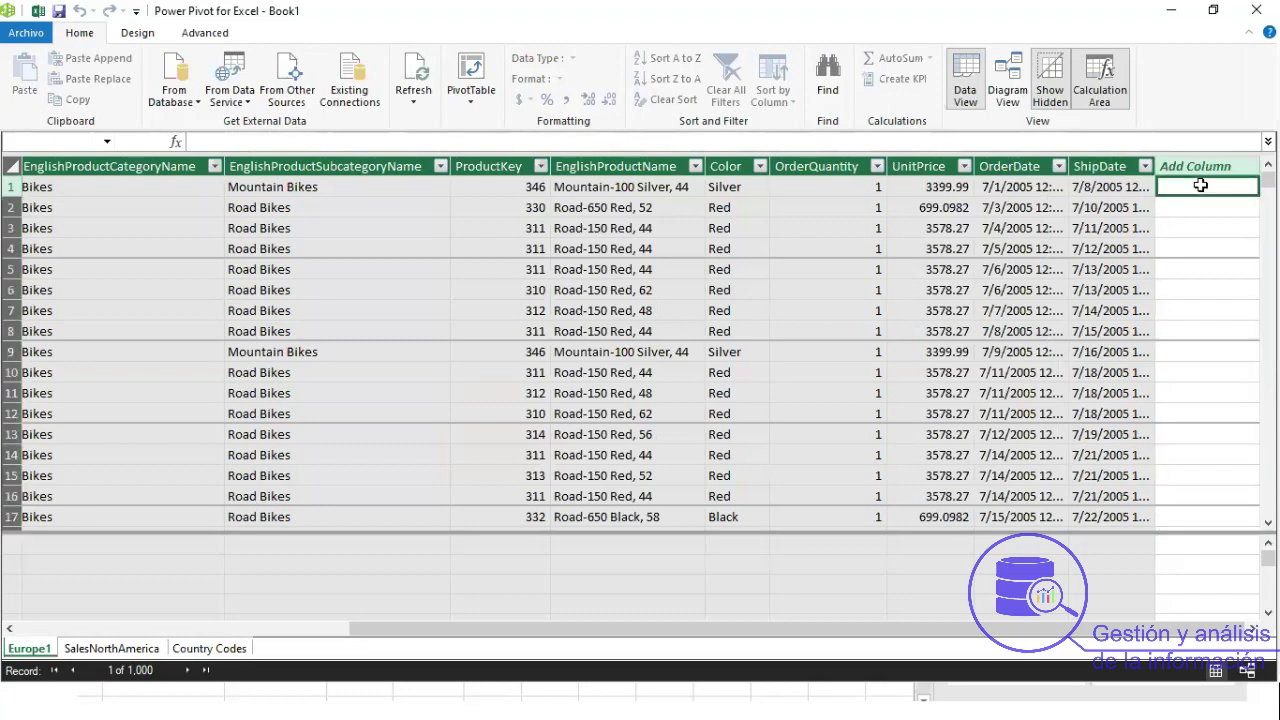
click(466, 143)
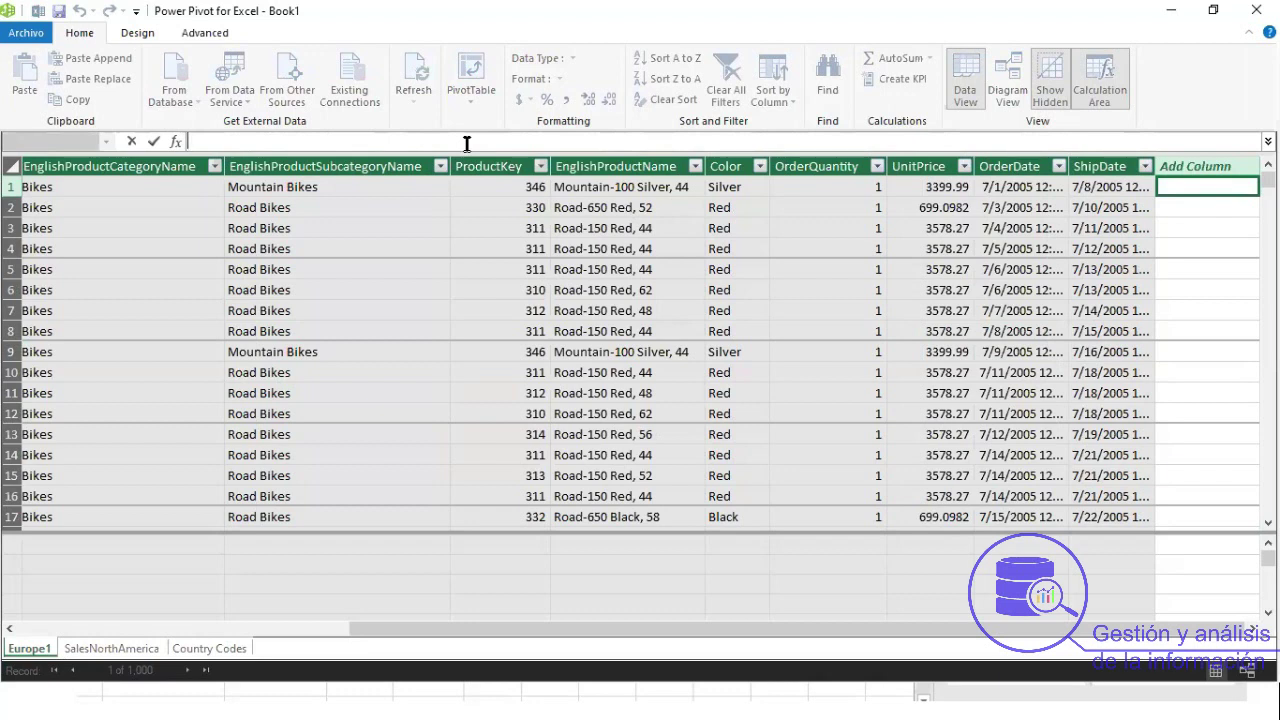
text(=)
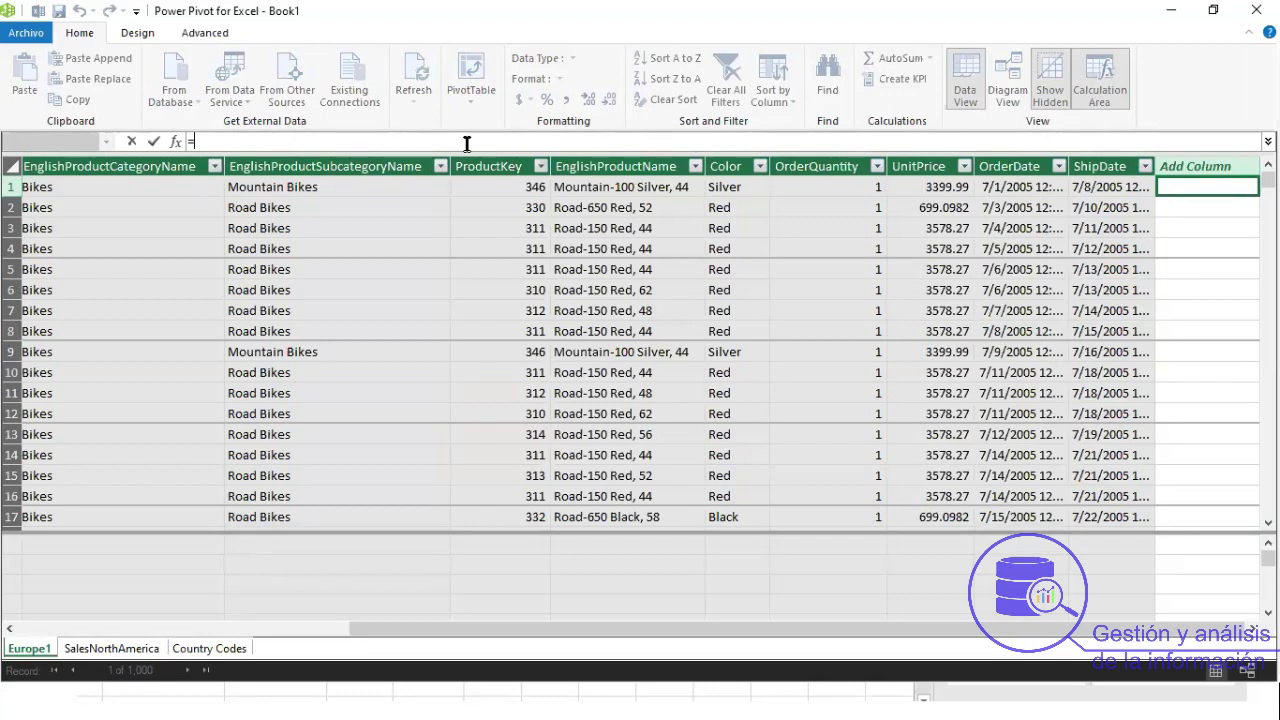
text(we)
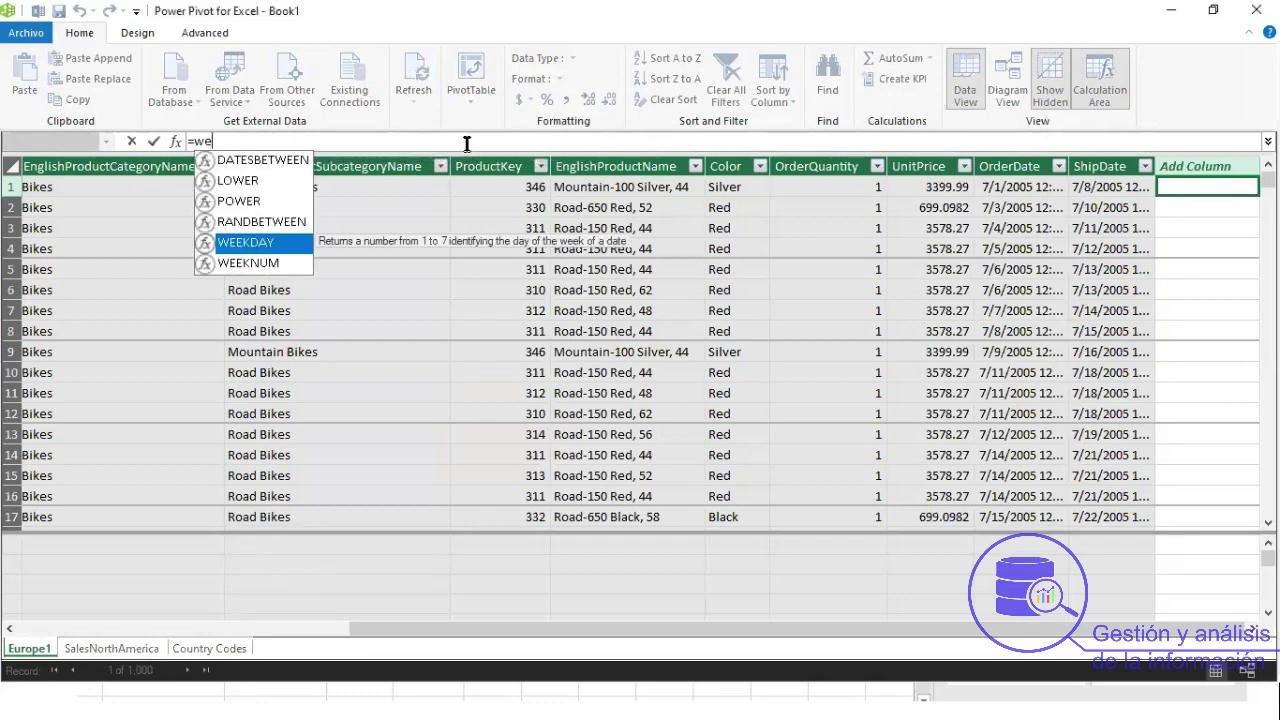
key(BackSpace)
key(BackSpace)
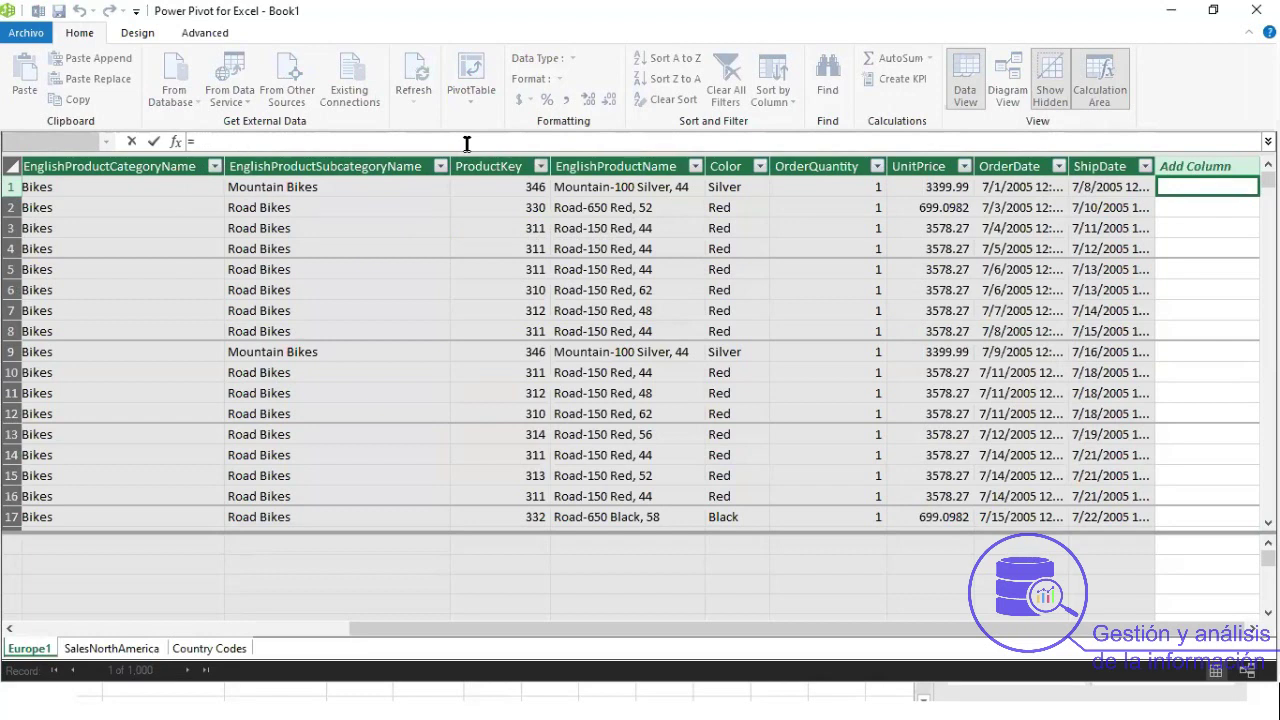
text(e)
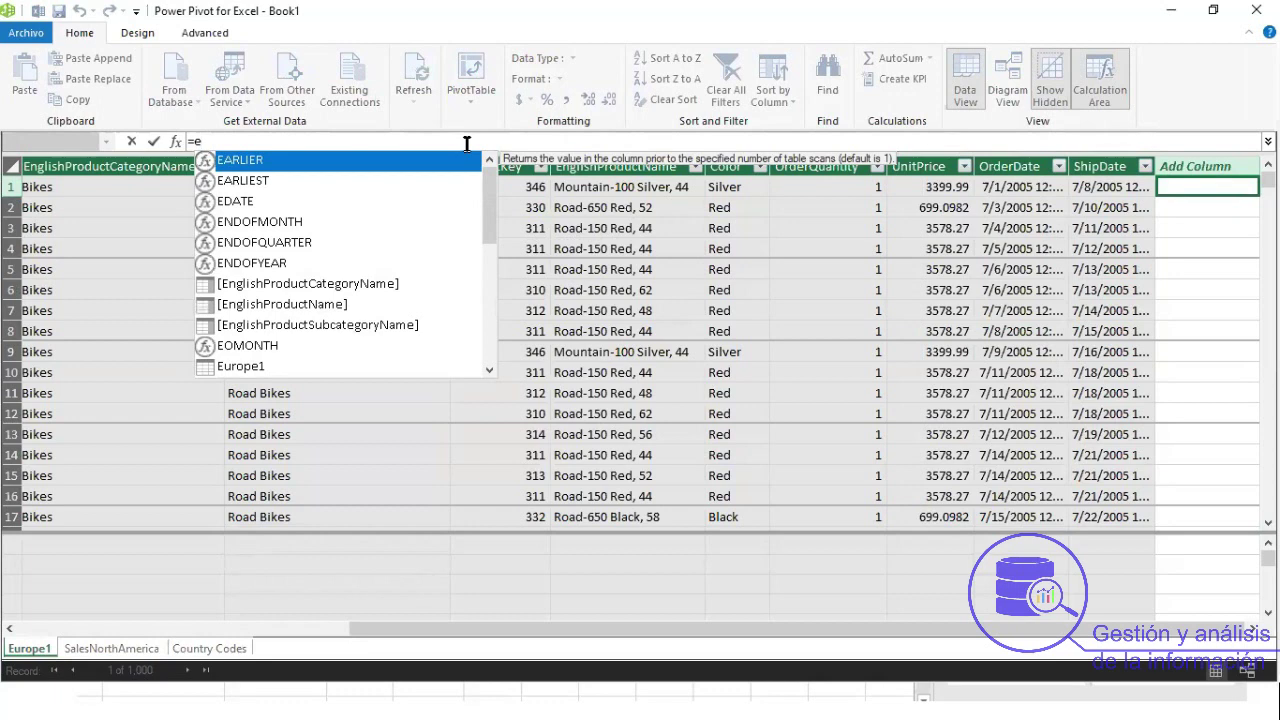
key(BackSpace)
text(s)
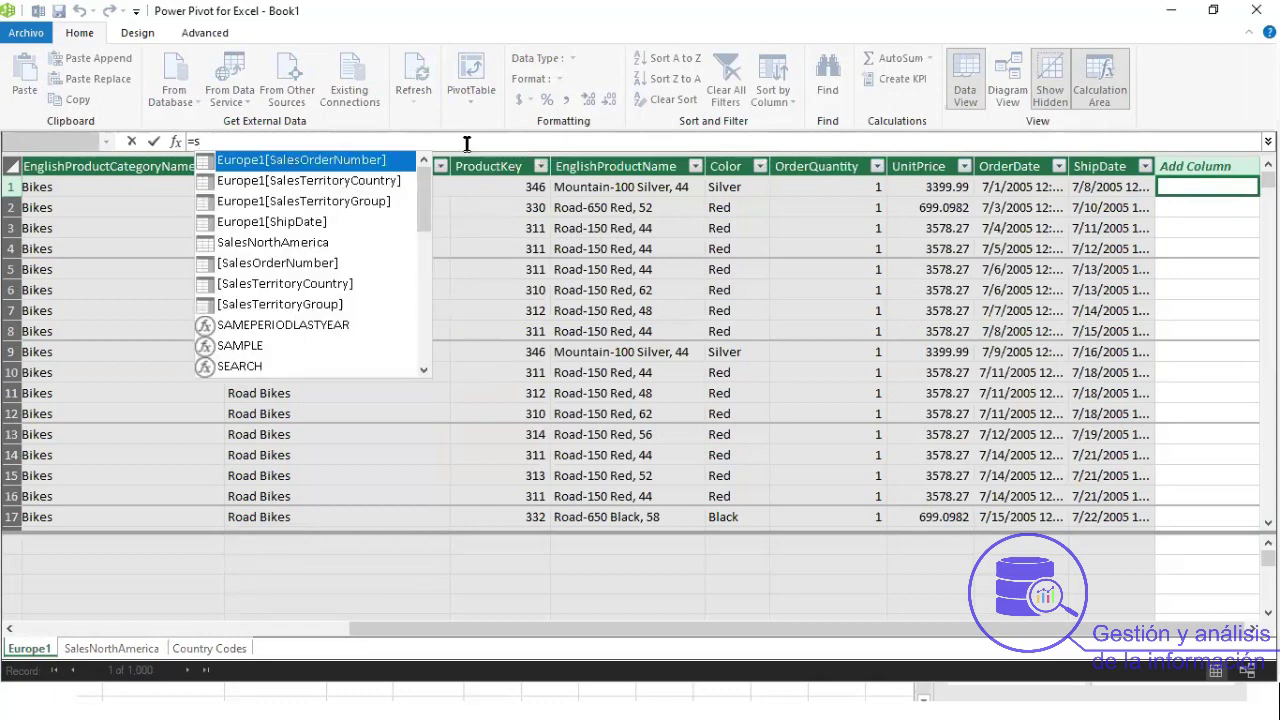
key(BackSpace)
text(g)
key(BackSpace)
Complete the calculated column formula in Europe1 as =WEEKNUM(Europe1[OrderDate]).
text(we)
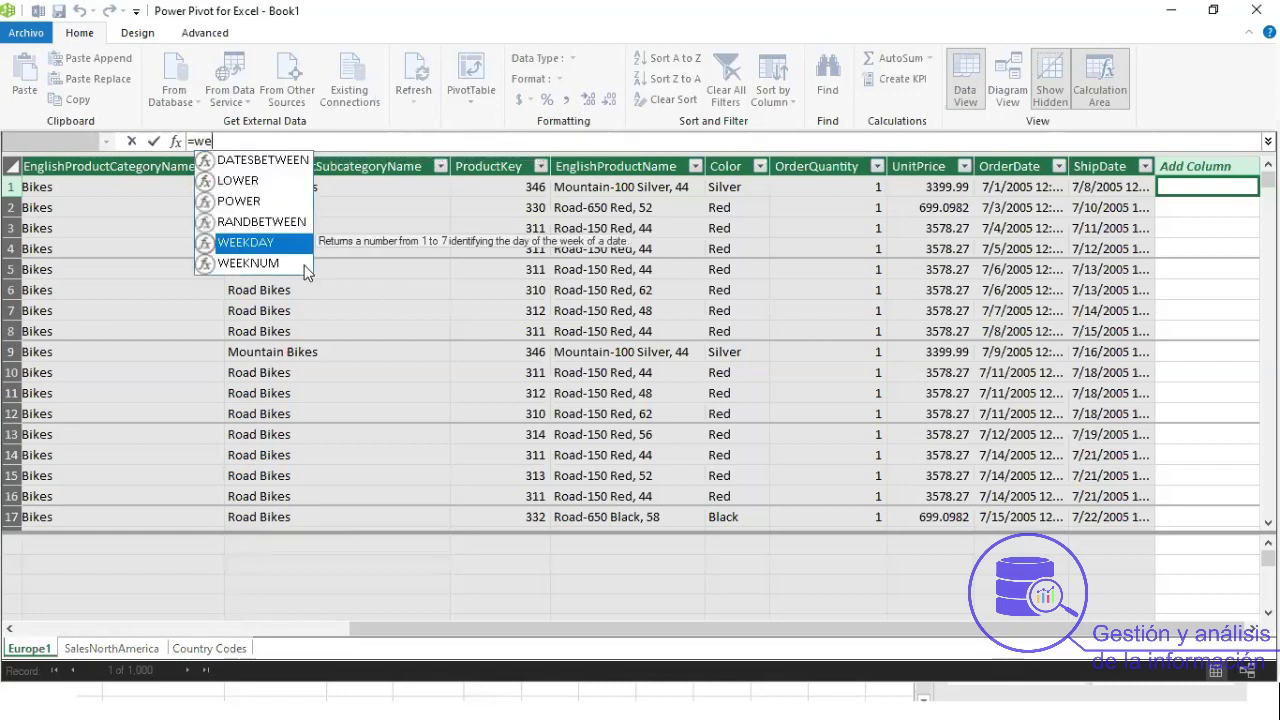
click(263, 265)
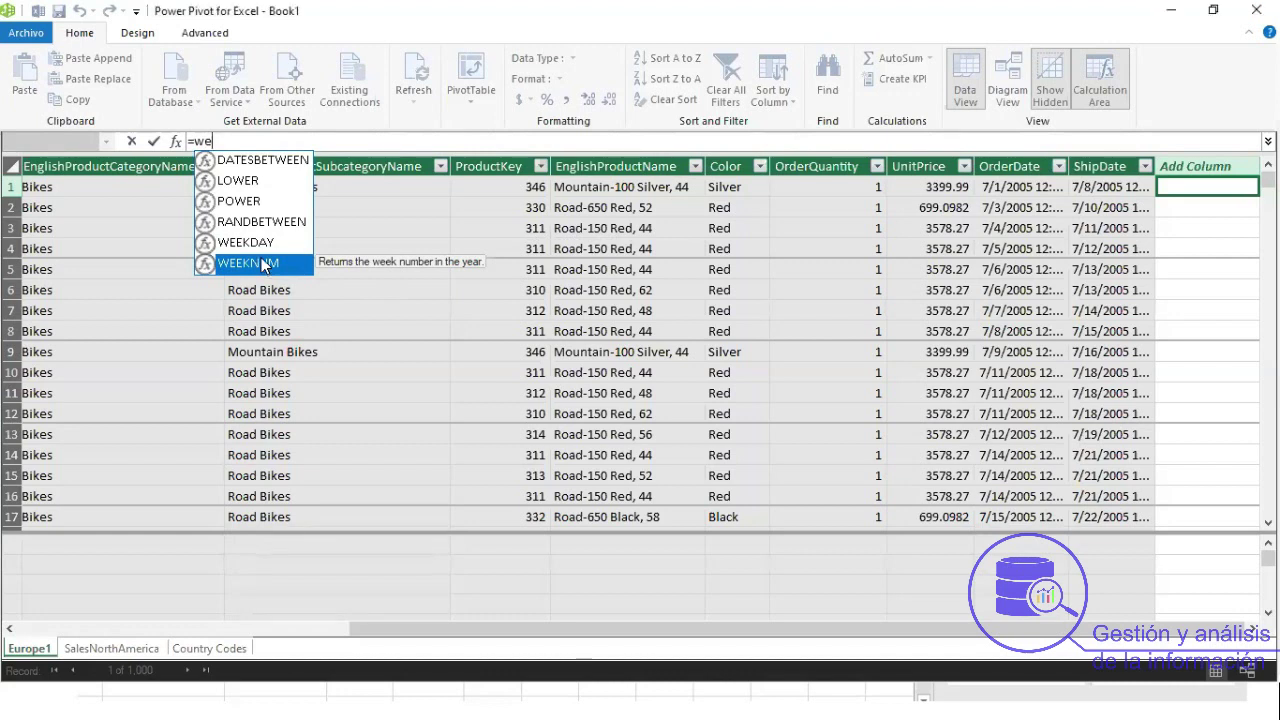
double_click(237, 264)
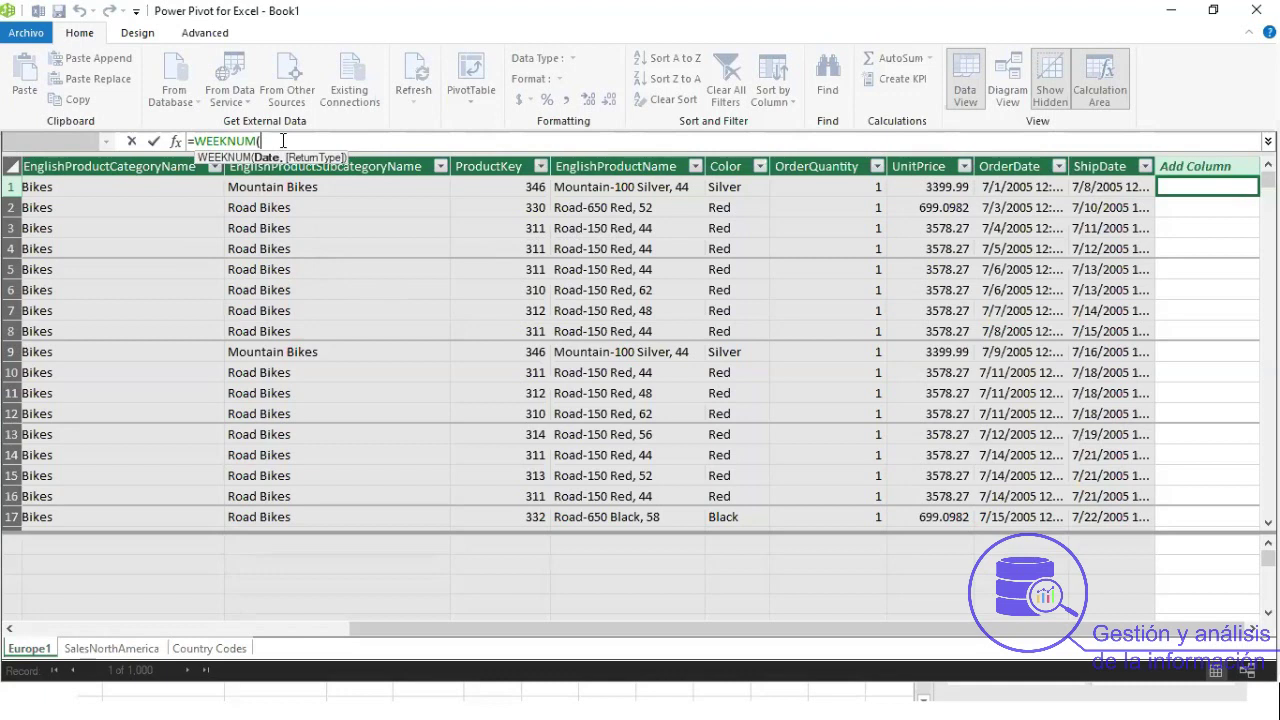
text(orde)
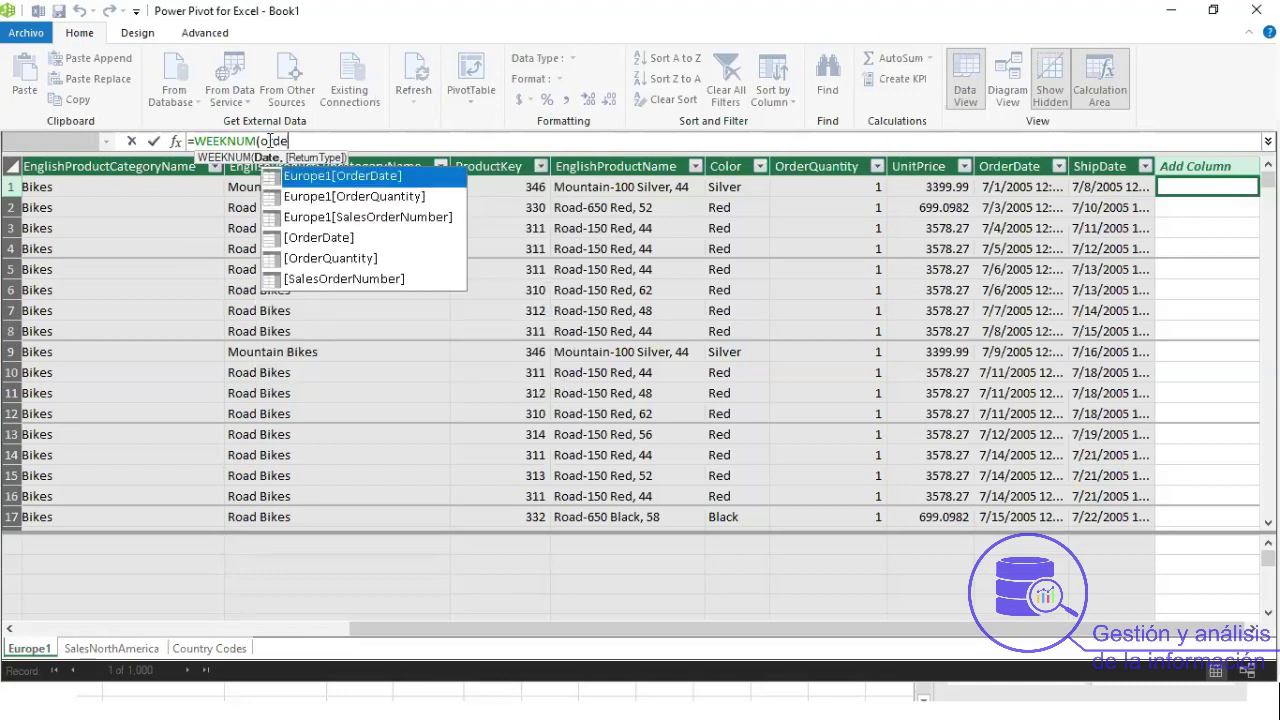
double_click(407, 181)
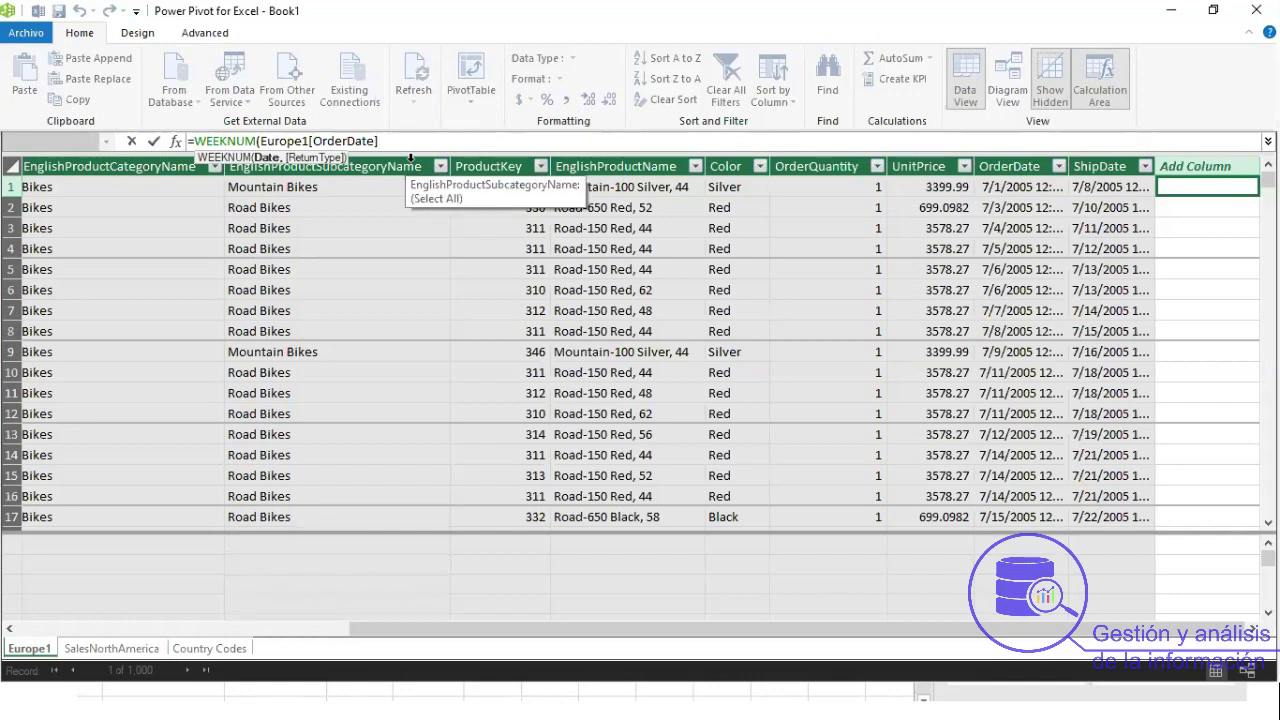
text())
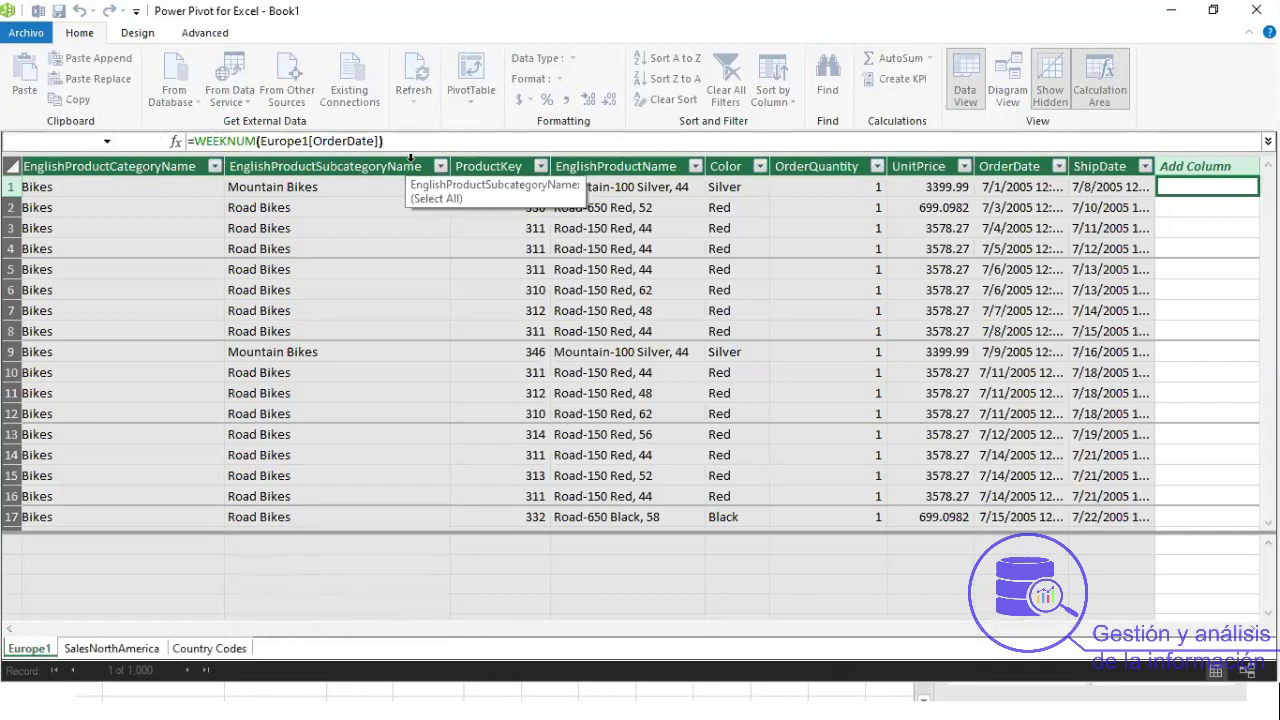
key(Return)
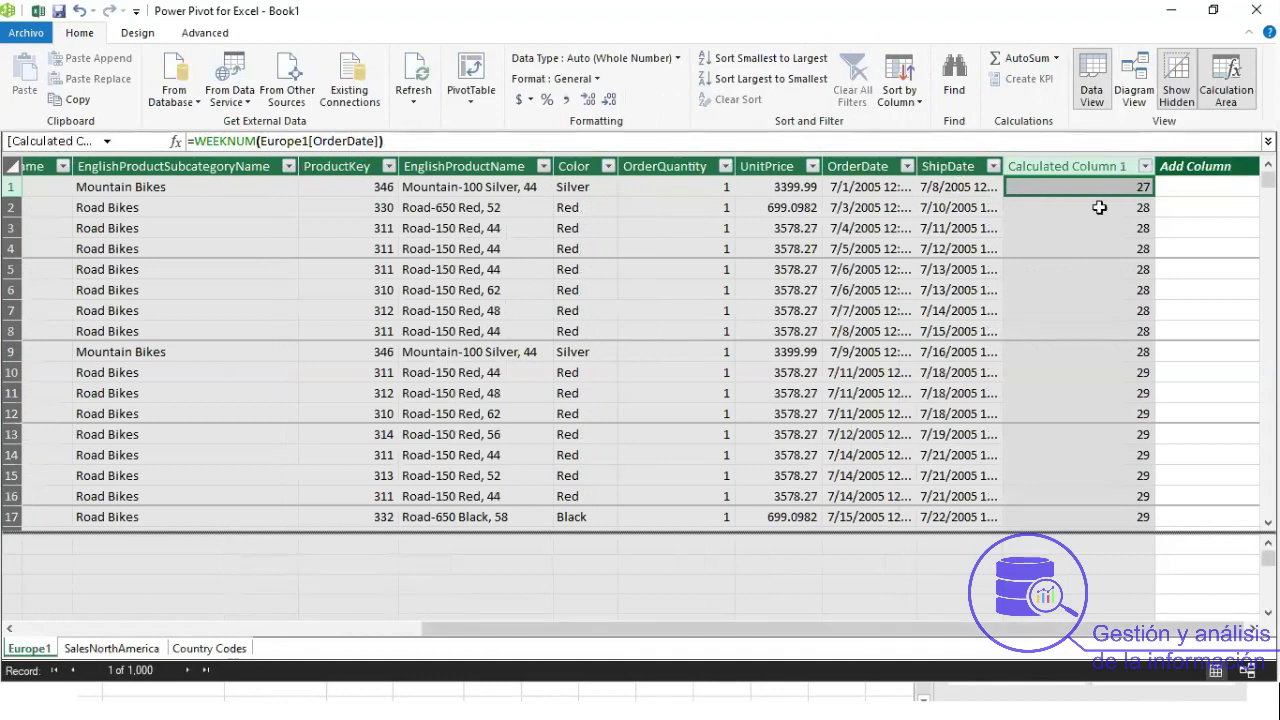
Rename the new week number column in Europe1 as Cantidad Semanas.
scroll(1075, 285, down, 3)
scroll(1073, 285, up, 3)
click(1081, 167)
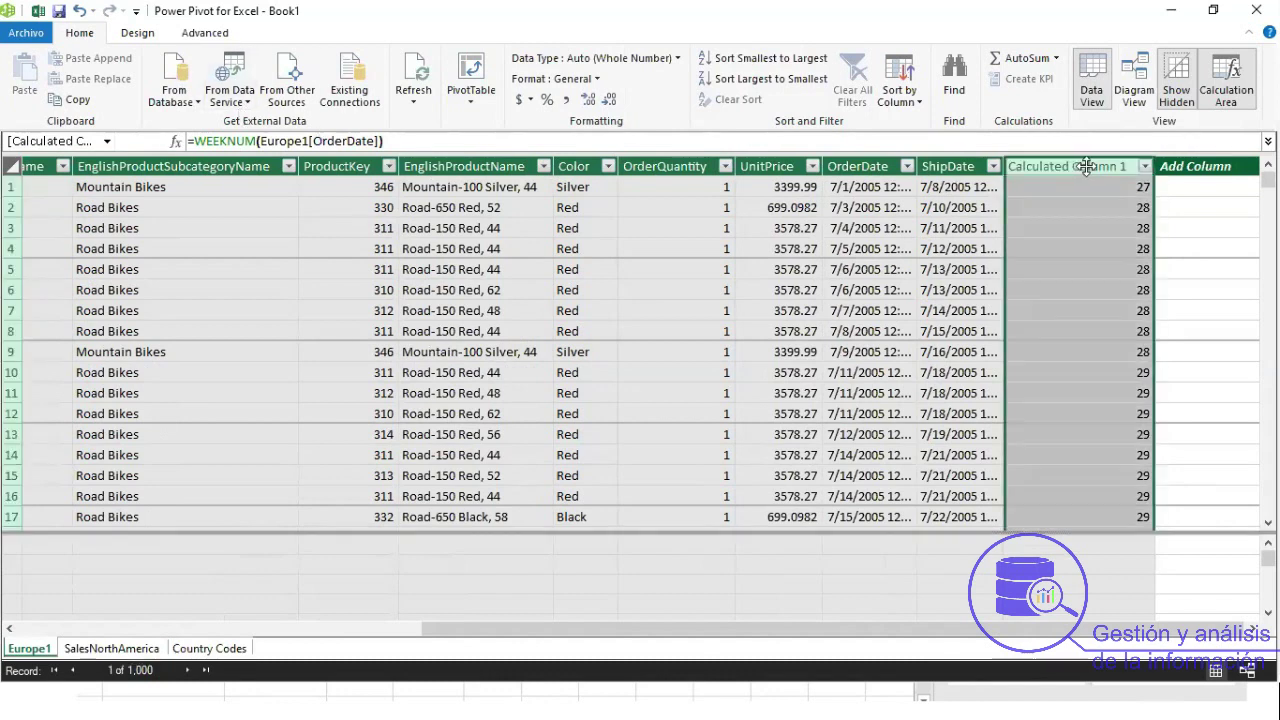
double_click(1088, 167)
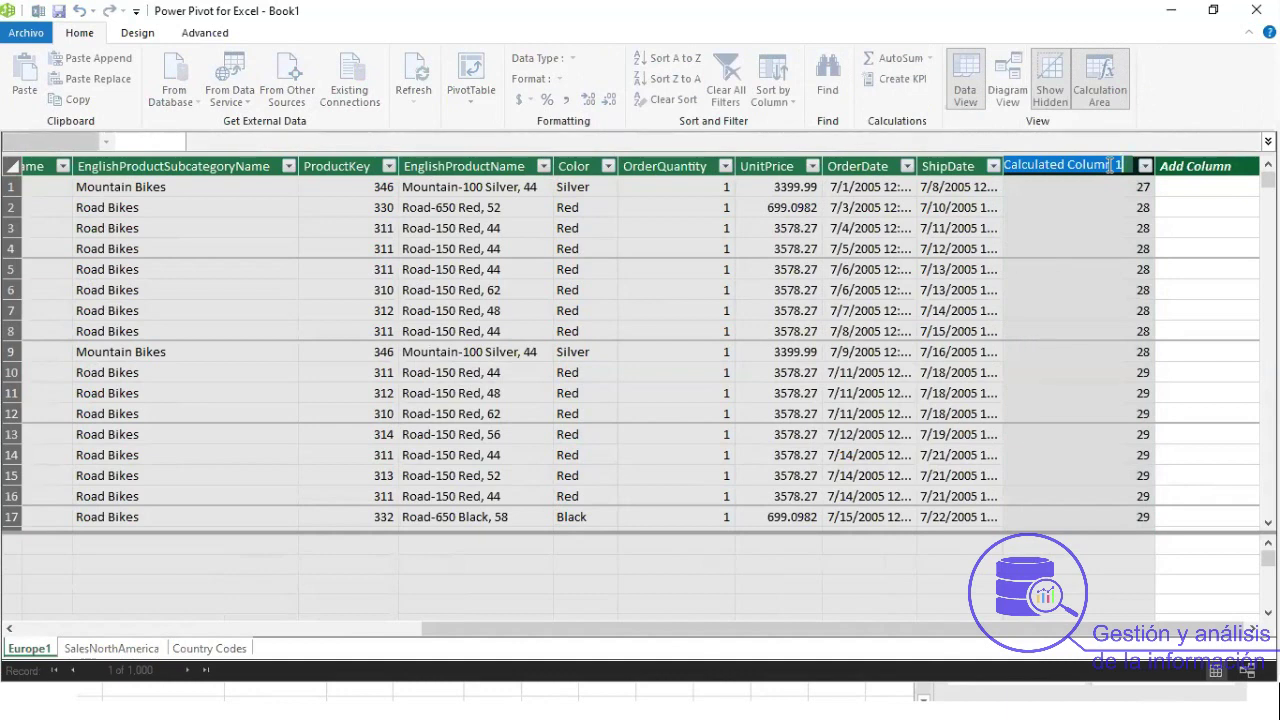
text(Cantidad)
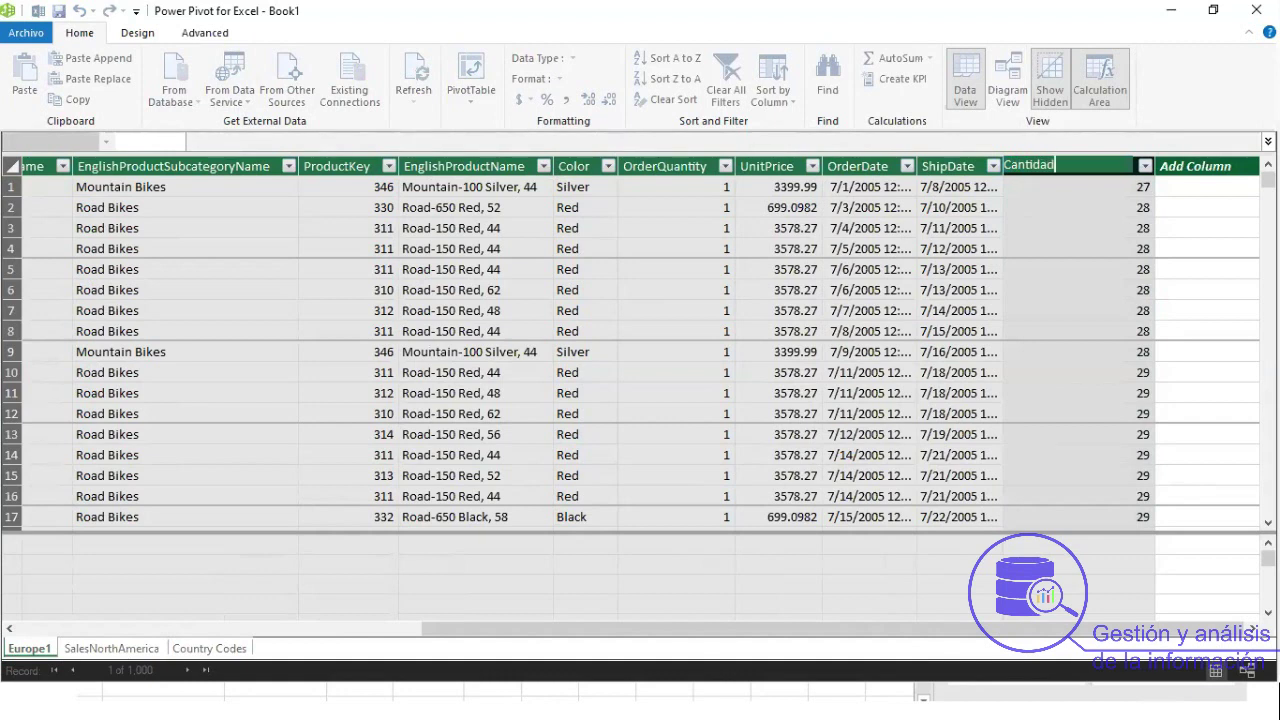
text( Semanas)
key(Return)
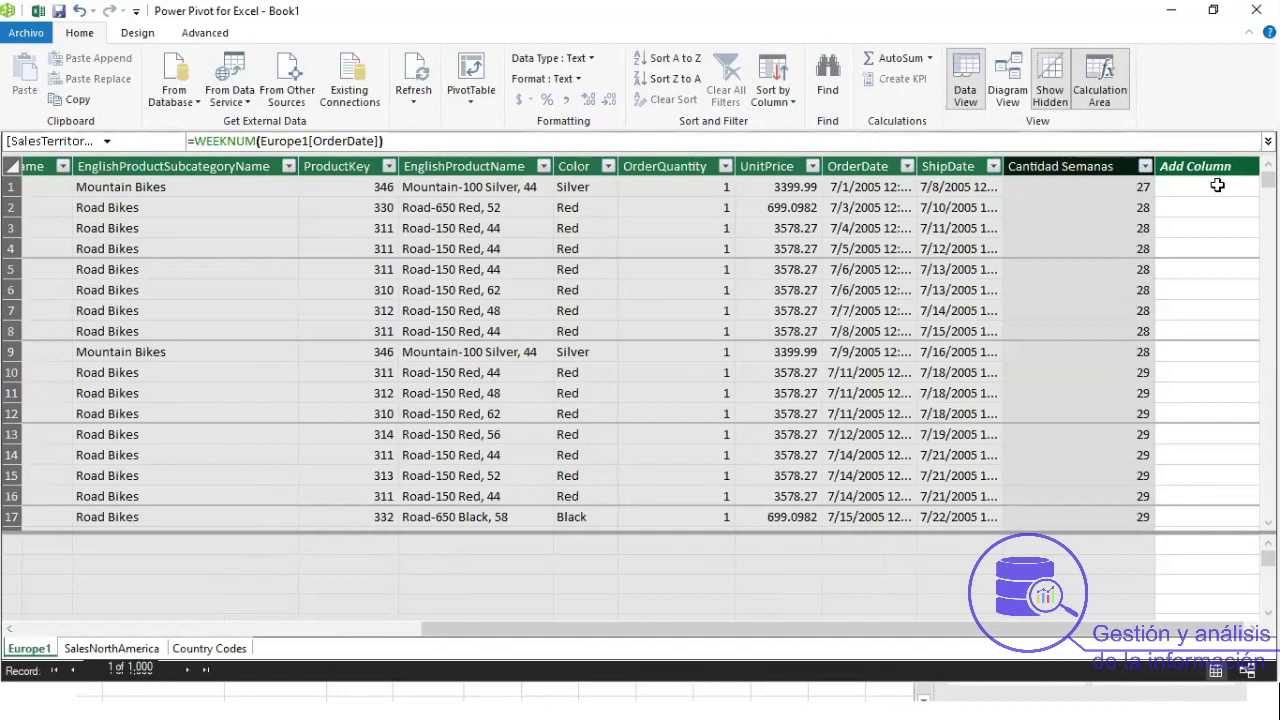
Review the SalesNorthAmerica and Country Codes tables, and return to Europe1 to look through its columns.
click(100, 650)
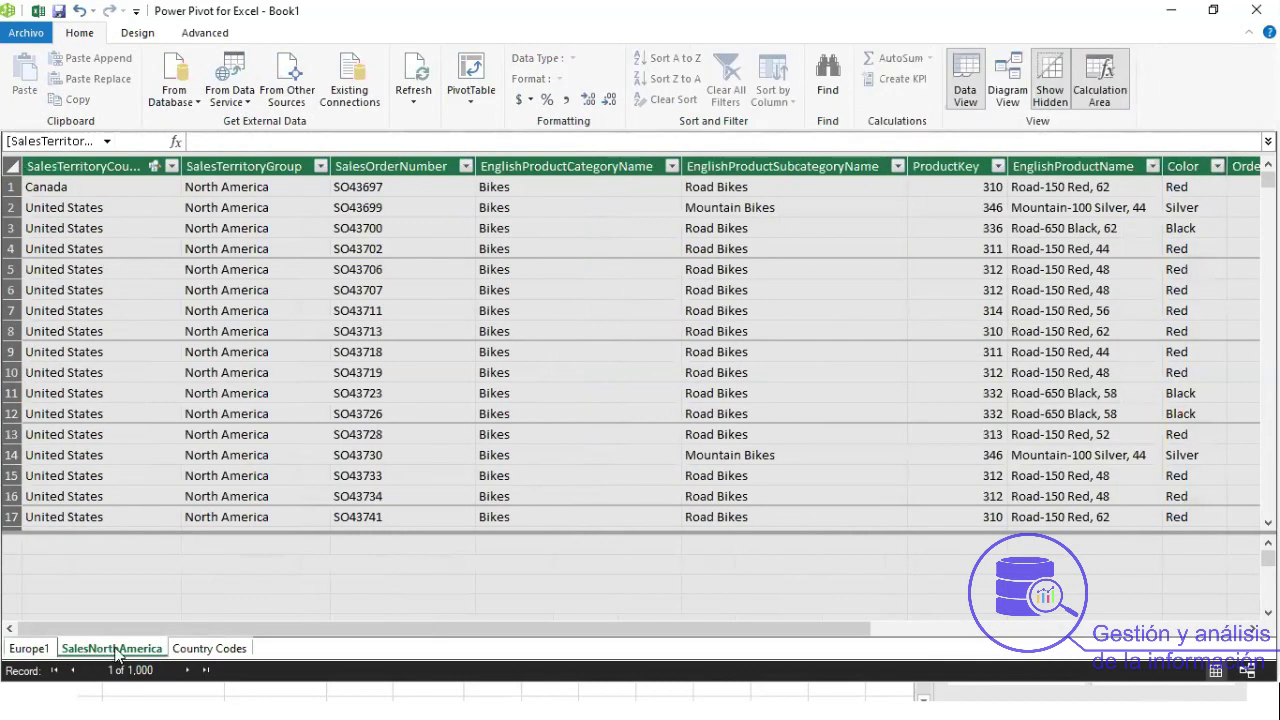
click(203, 650)
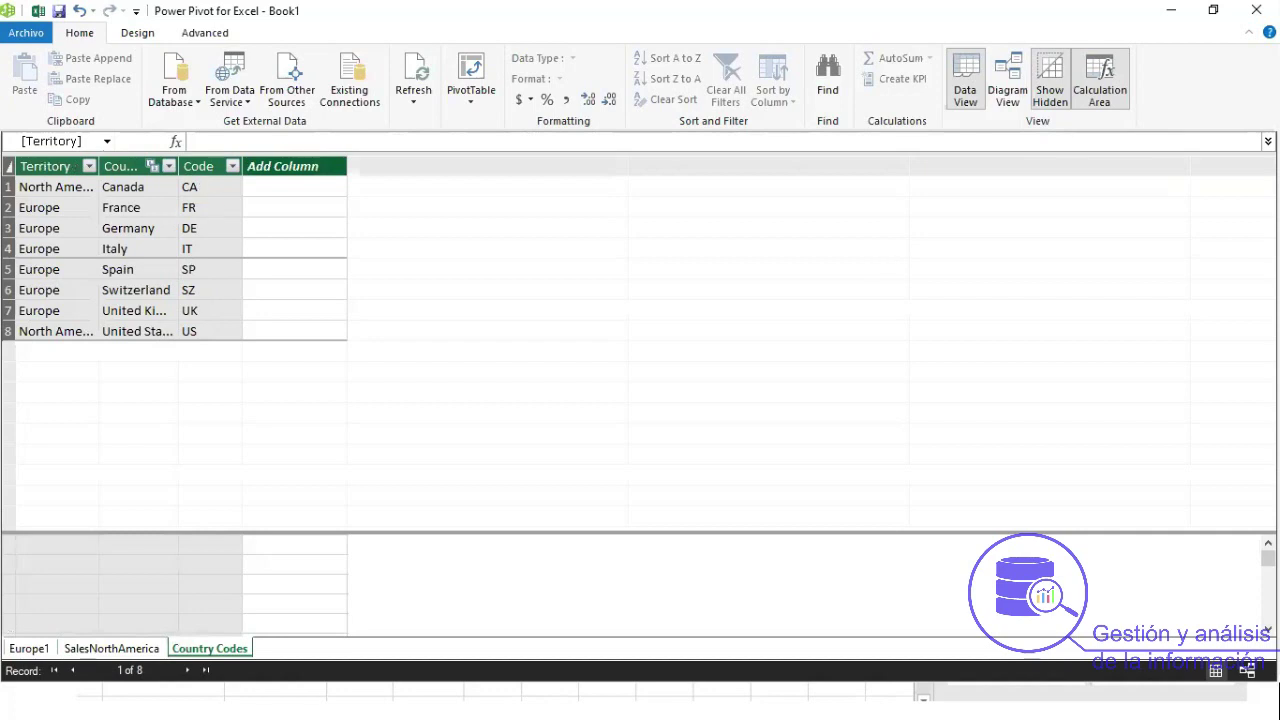
click(14, 650)
drag(461, 628, 47, 613)
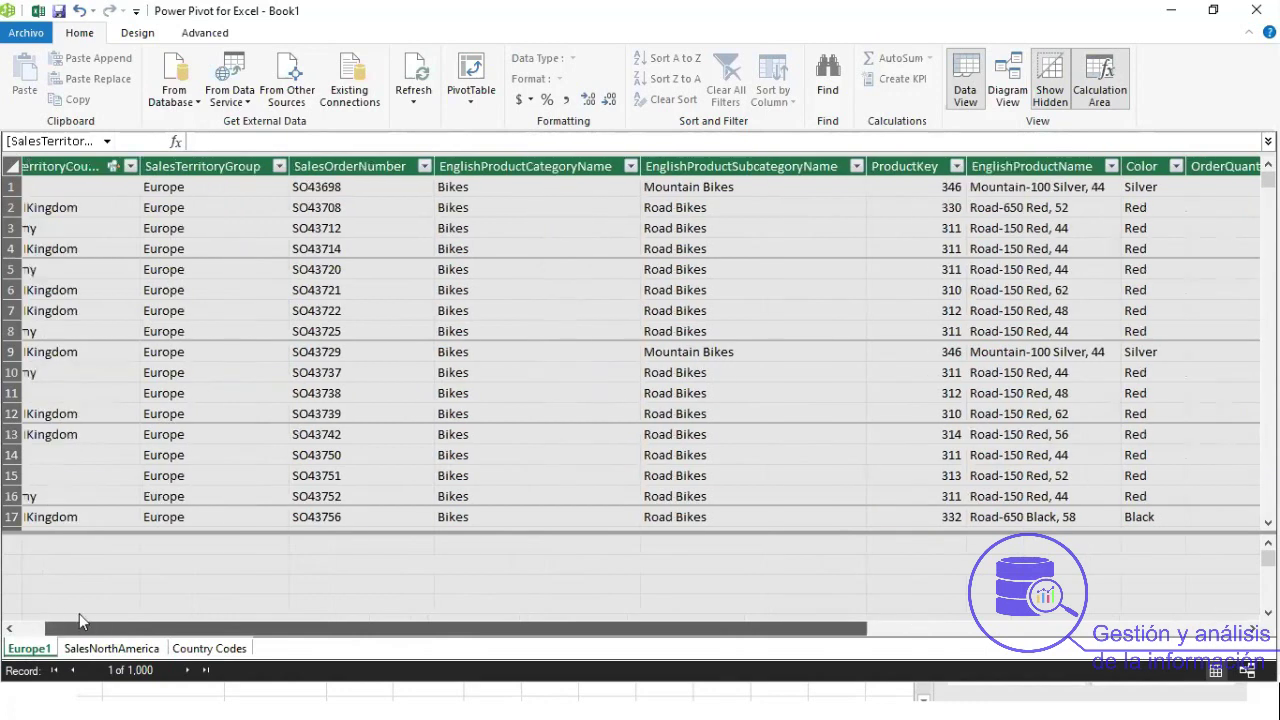
scroll(838, 607, left, 1)
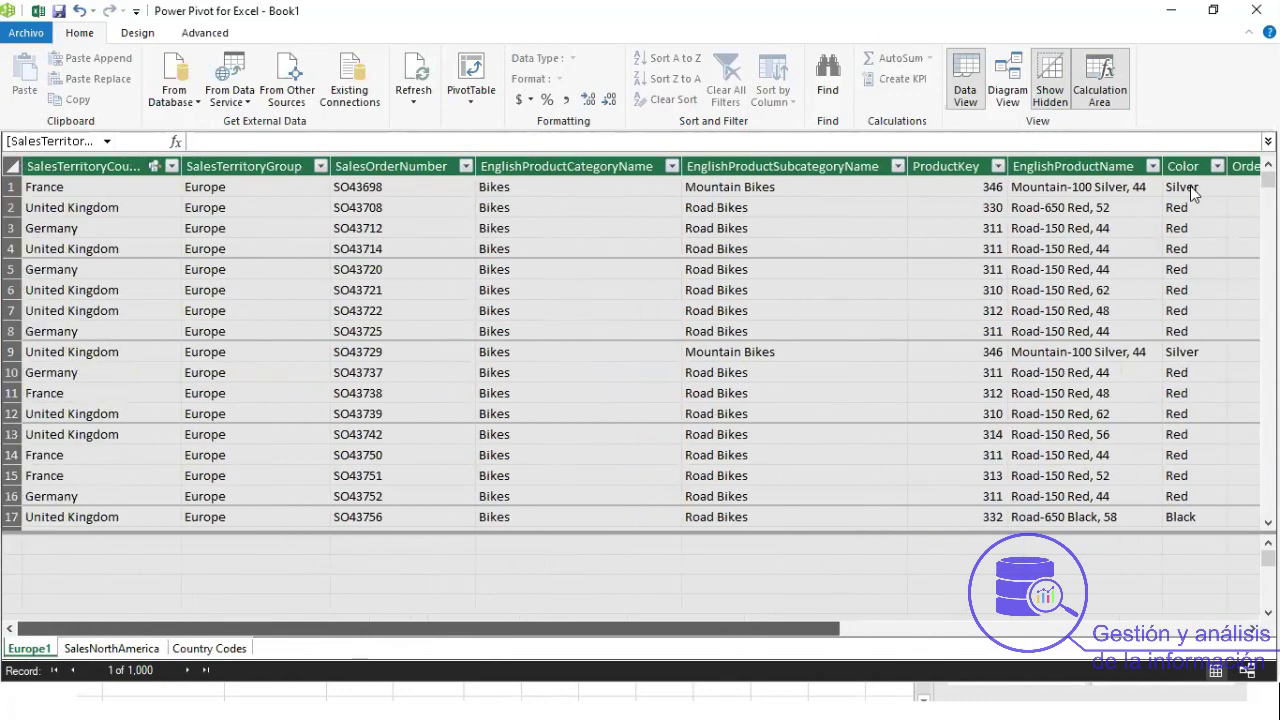
scroll(1190, 190, right, 4)
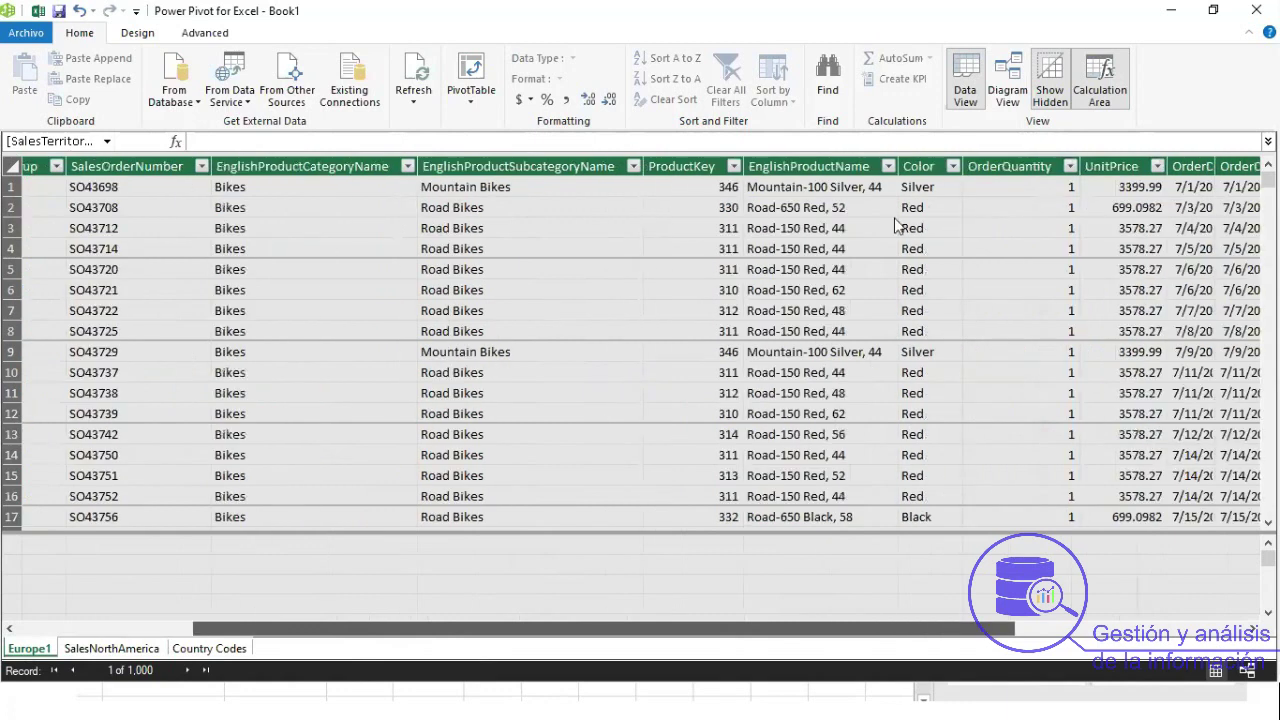
scroll(365, 205, right, 5)
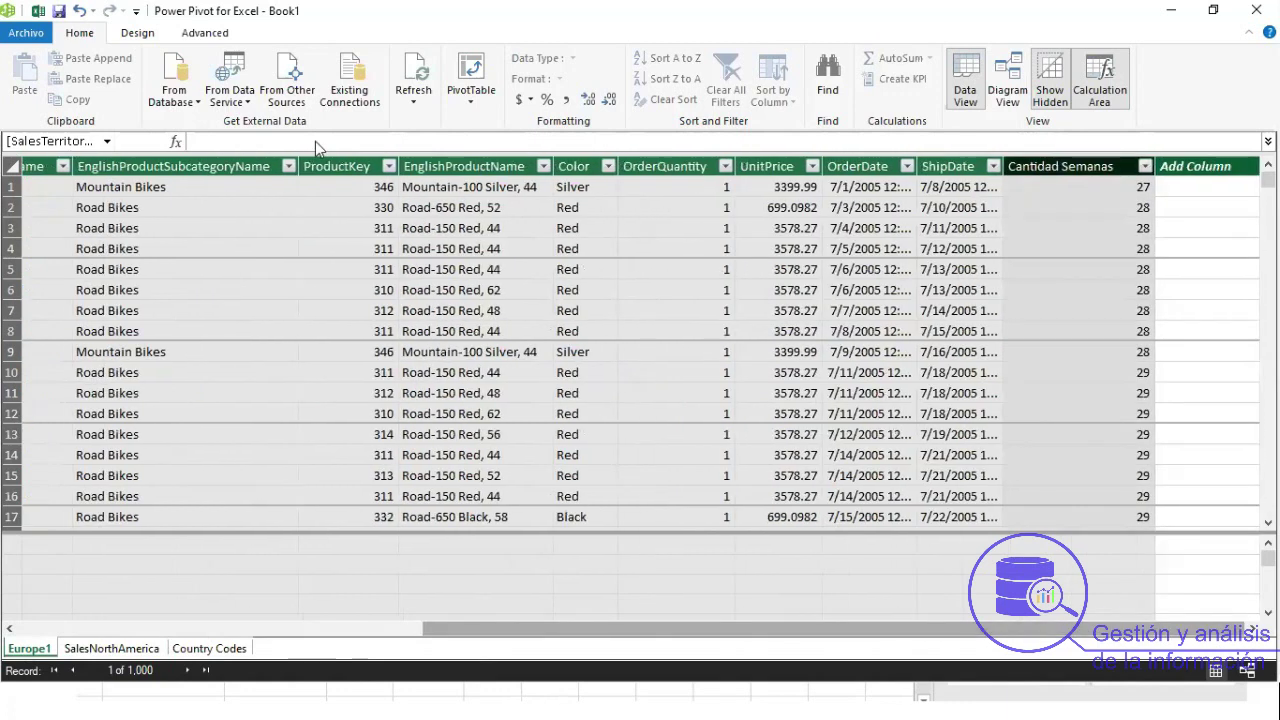
Add a calculated column after Cantidad Semanas in Europe1 with the formula =RELATED('Country Codes'[Code]).
text(=)
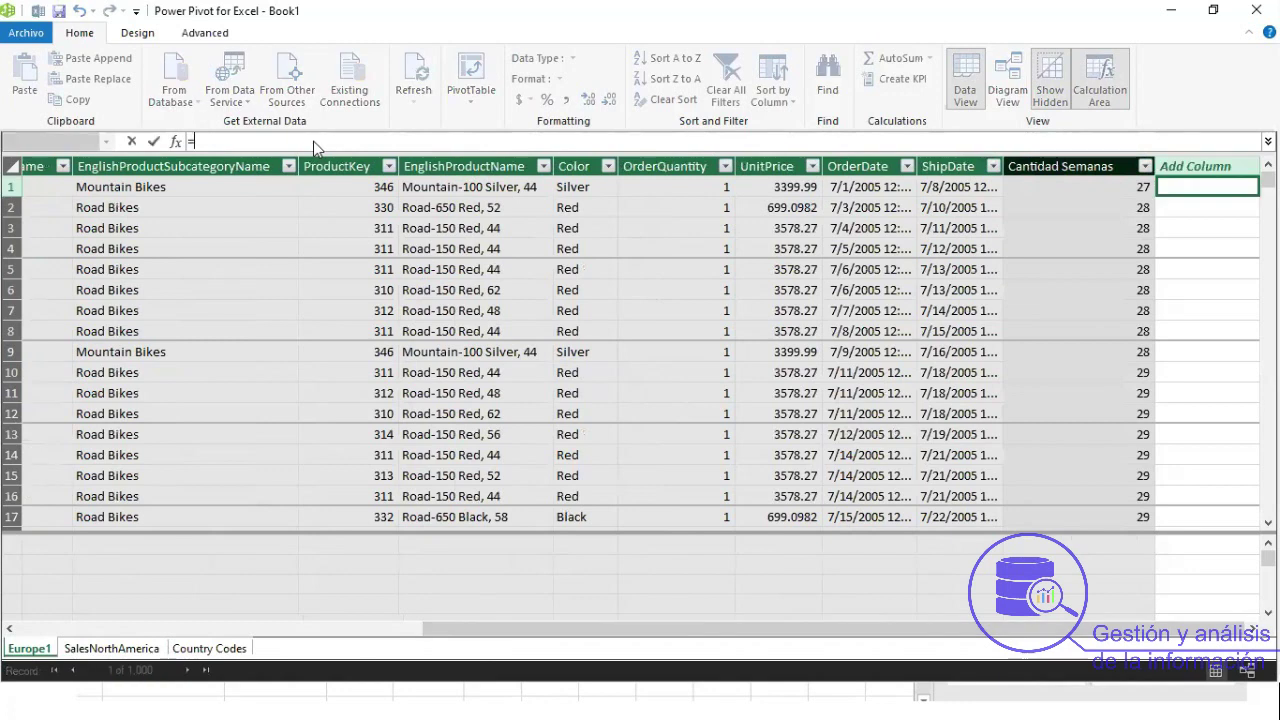
text(rel)
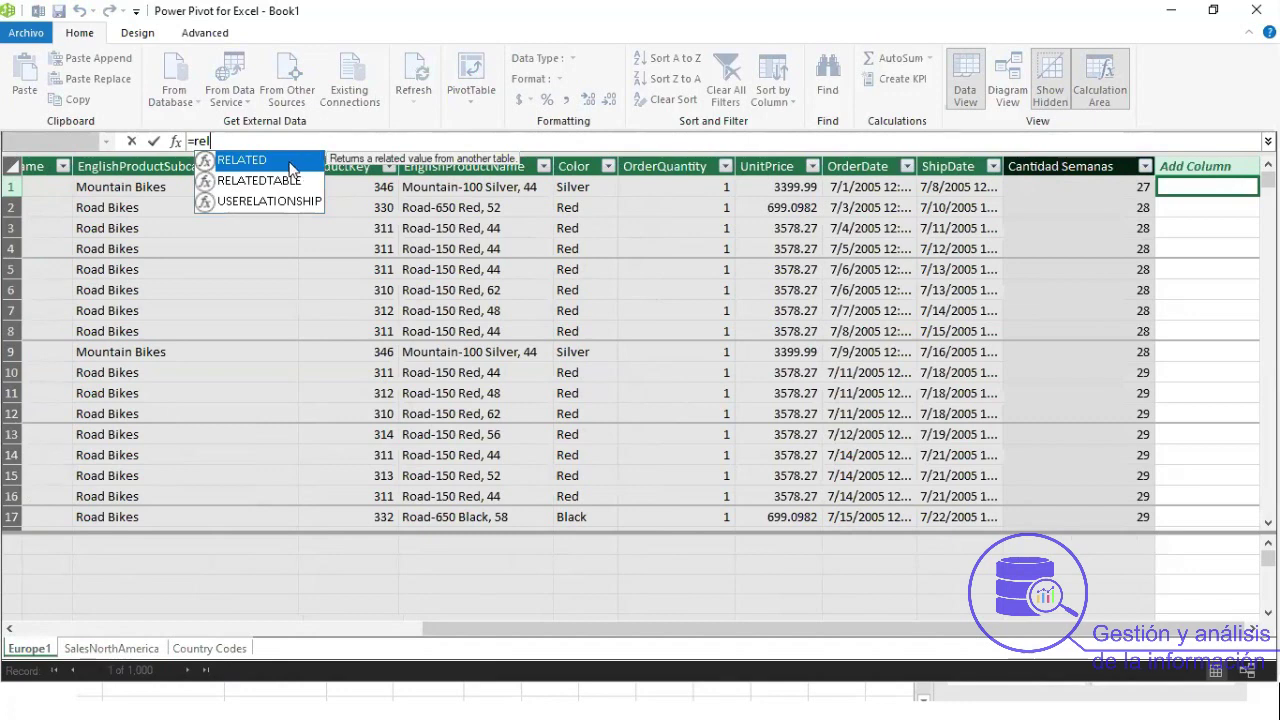
double_click(281, 167)
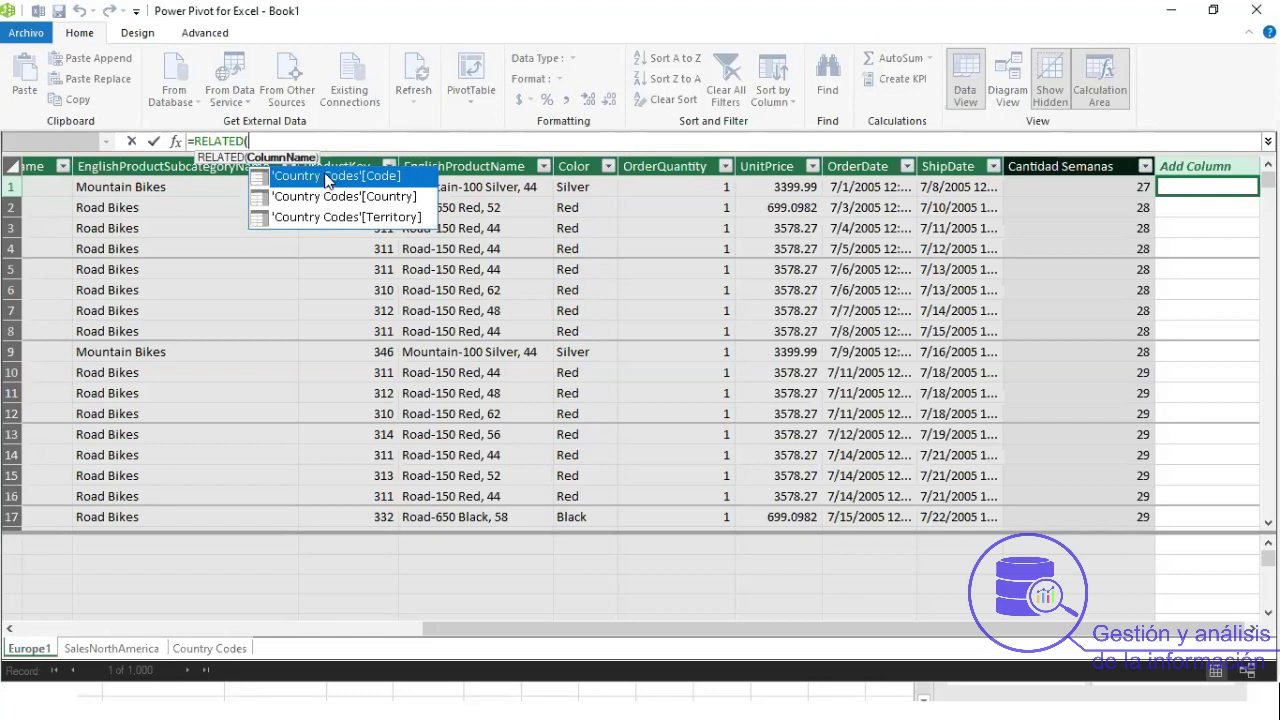
double_click(320, 178)
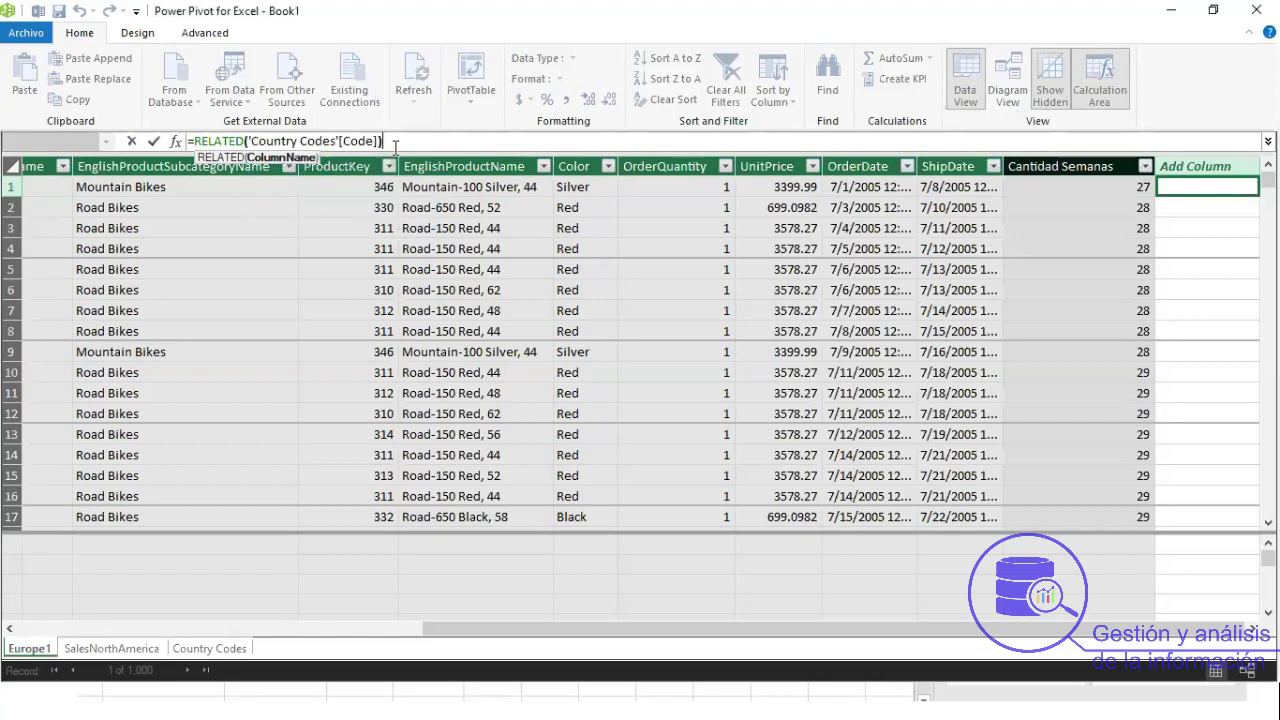
text())
key(Return)
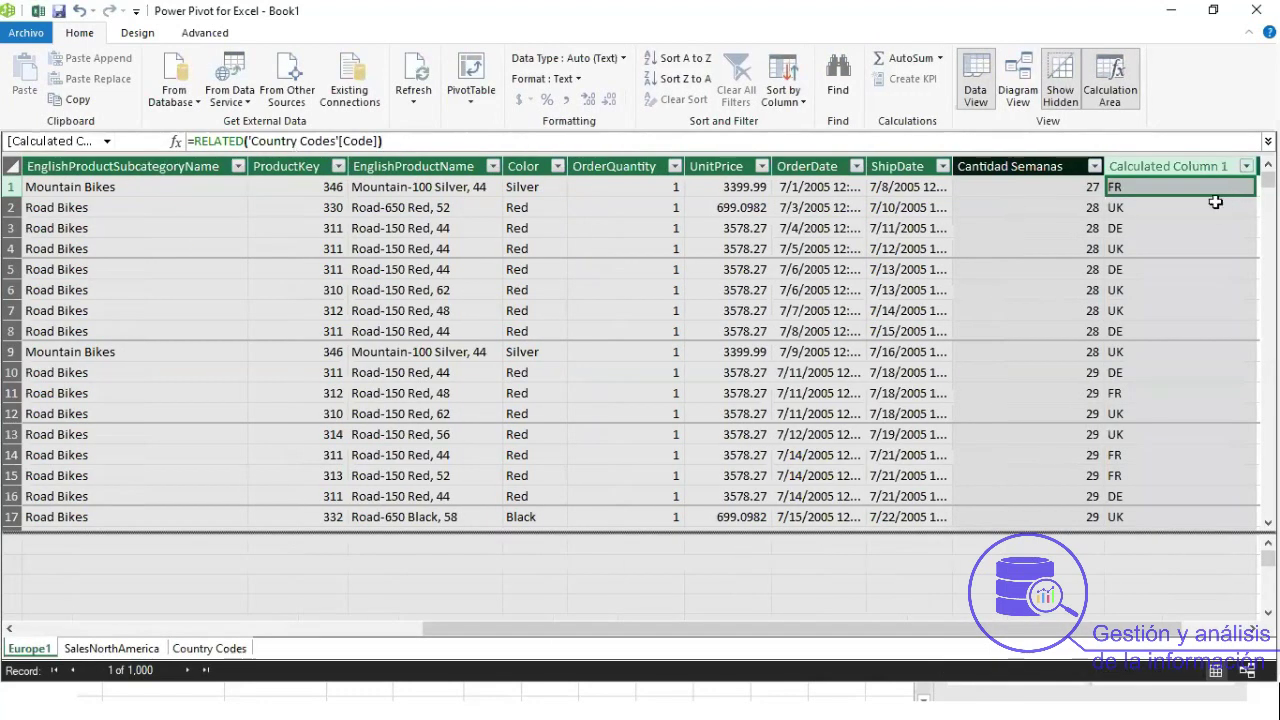
Check the new column's codes against the Country Codes table and rename the column in Europe1 as Codigo pais.
click(203, 650)
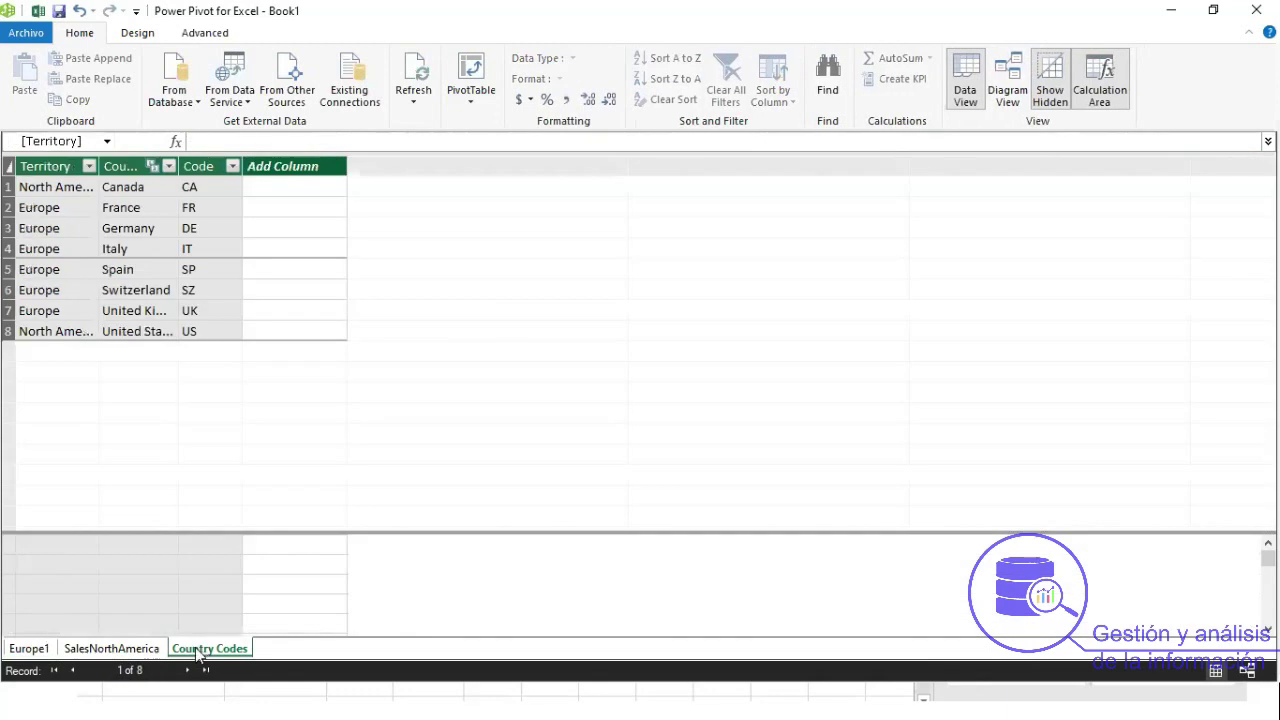
click(28, 650)
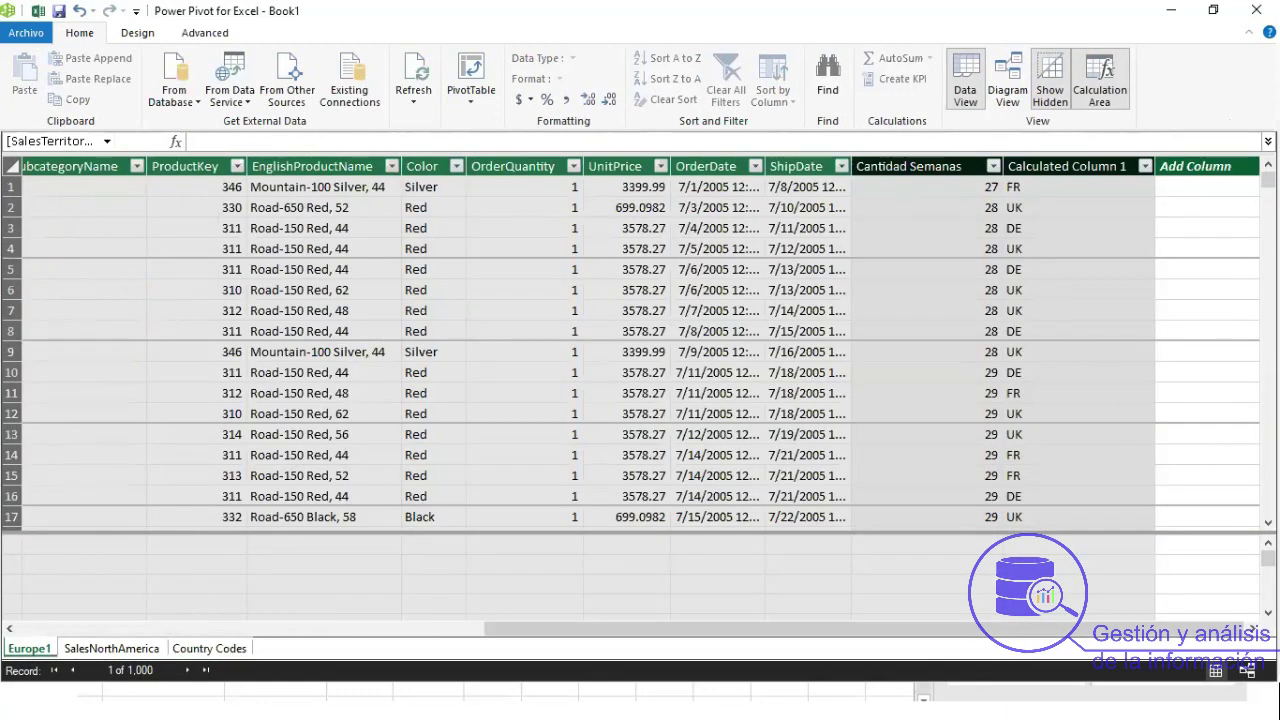
scroll(1240, 218, down, 1)
scroll(1236, 218, down, 3)
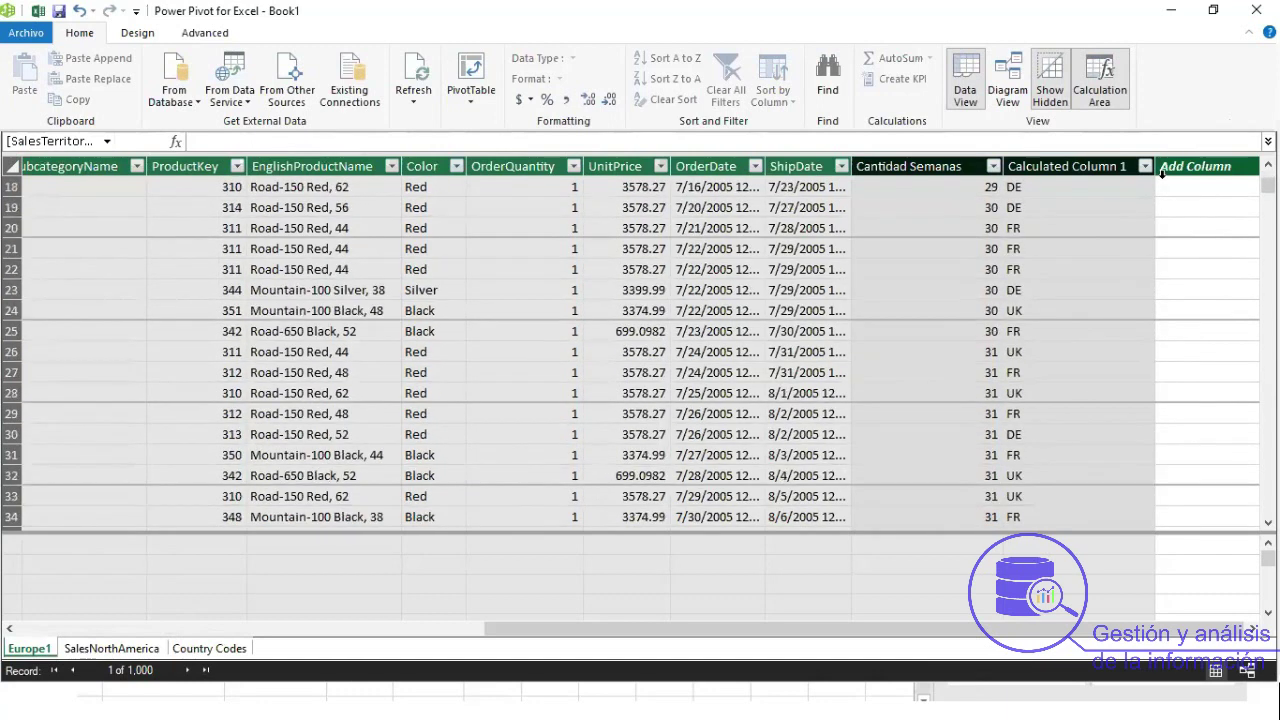
click(1078, 166)
double_click(1078, 166)
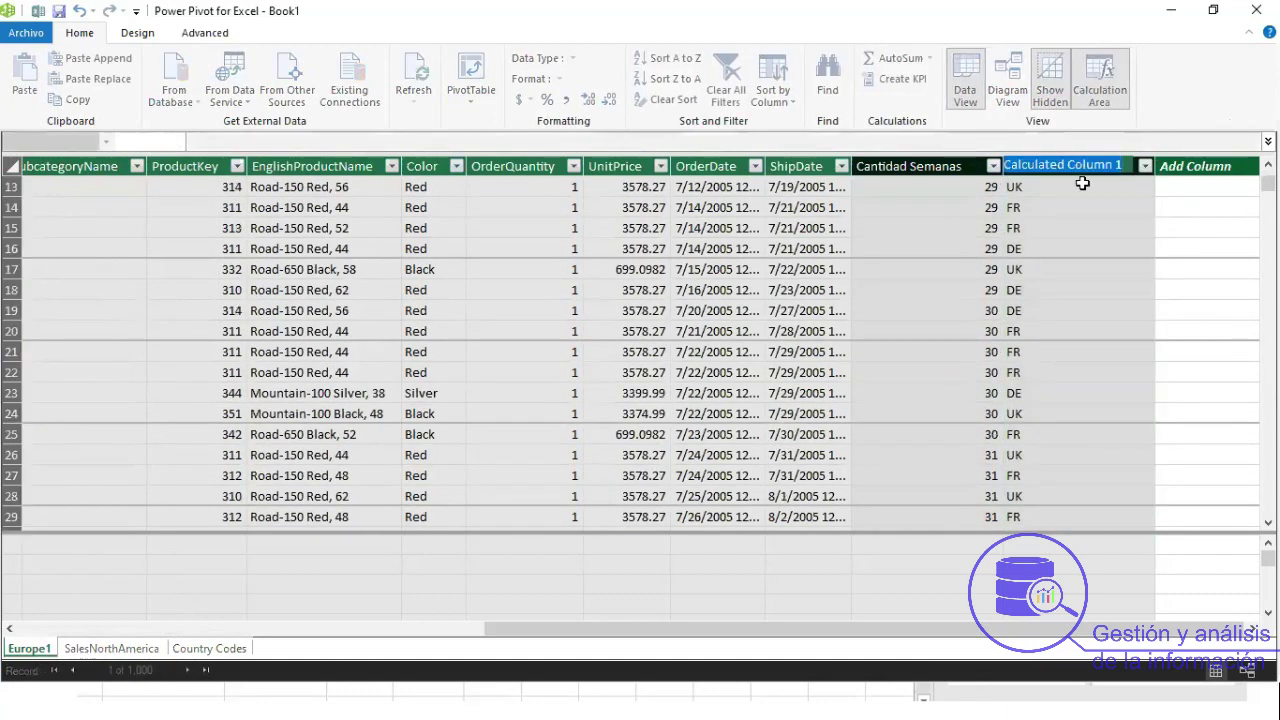
text(Codigo)
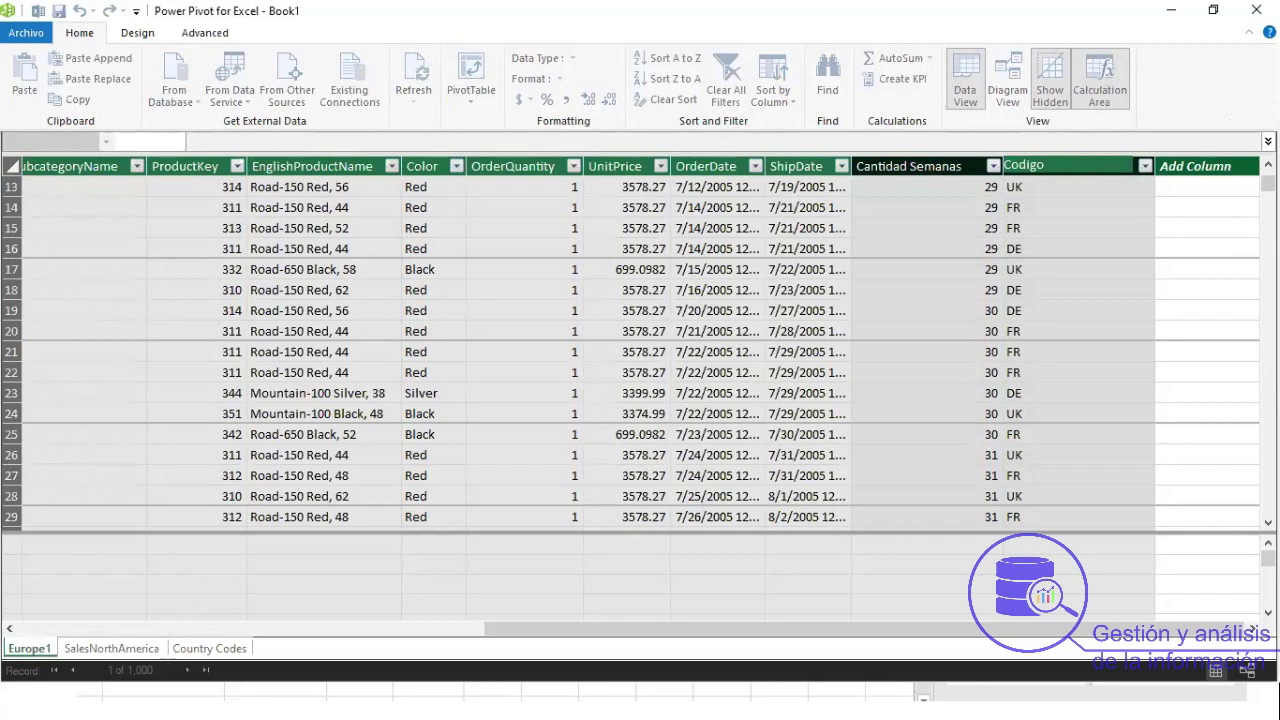
text( pais)
key(Return)
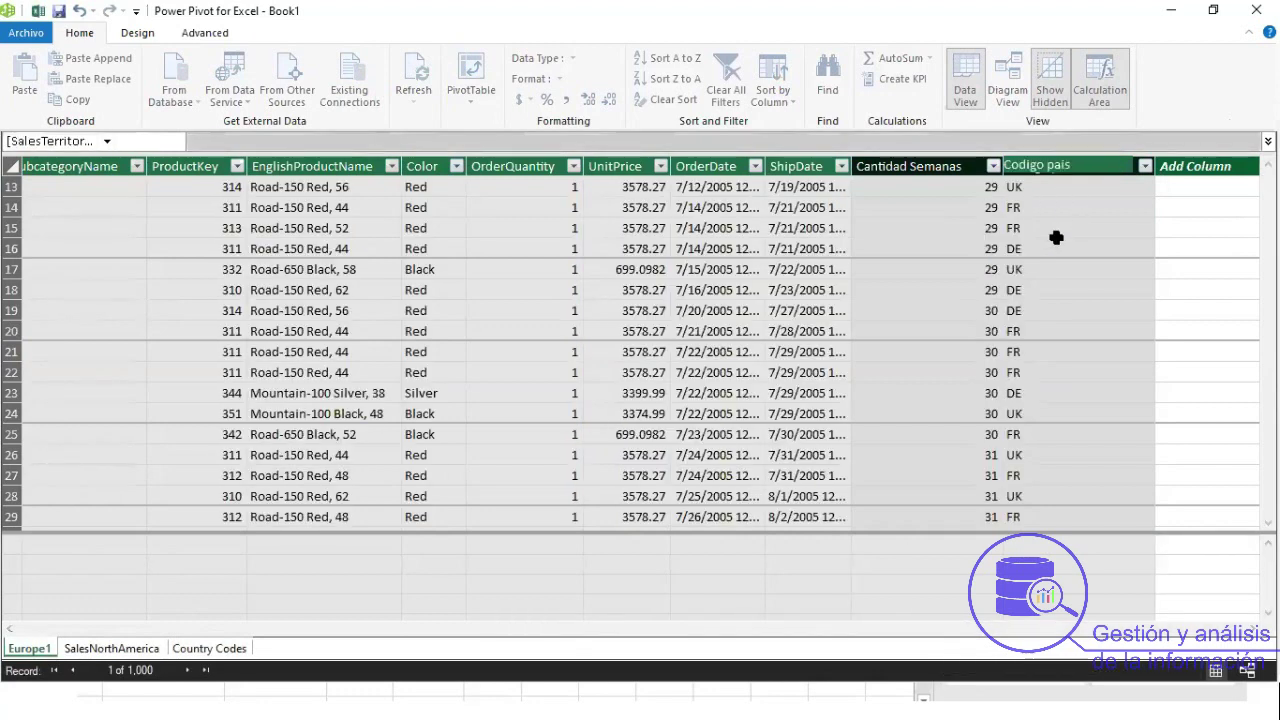
Inspect the formulas and values of the Codigo pais and Cantidad Semanas columns in Europe1.
click(1044, 200)
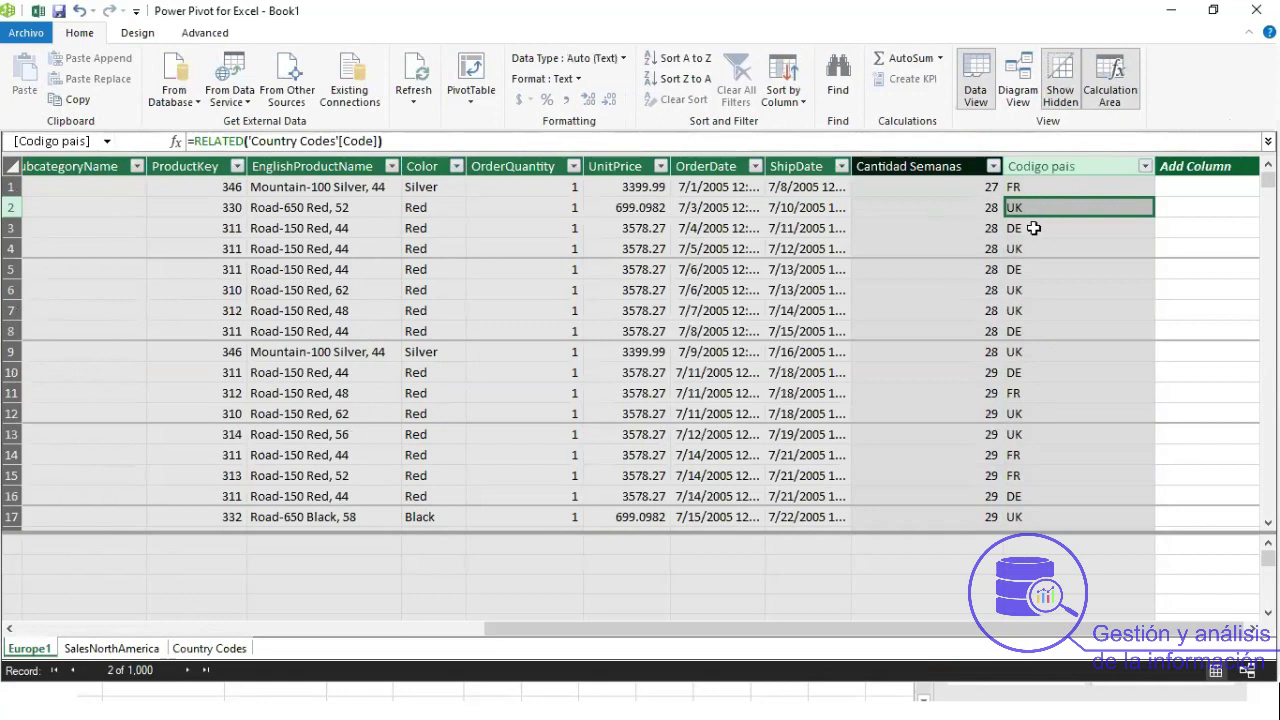
click(958, 228)
click(1035, 227)
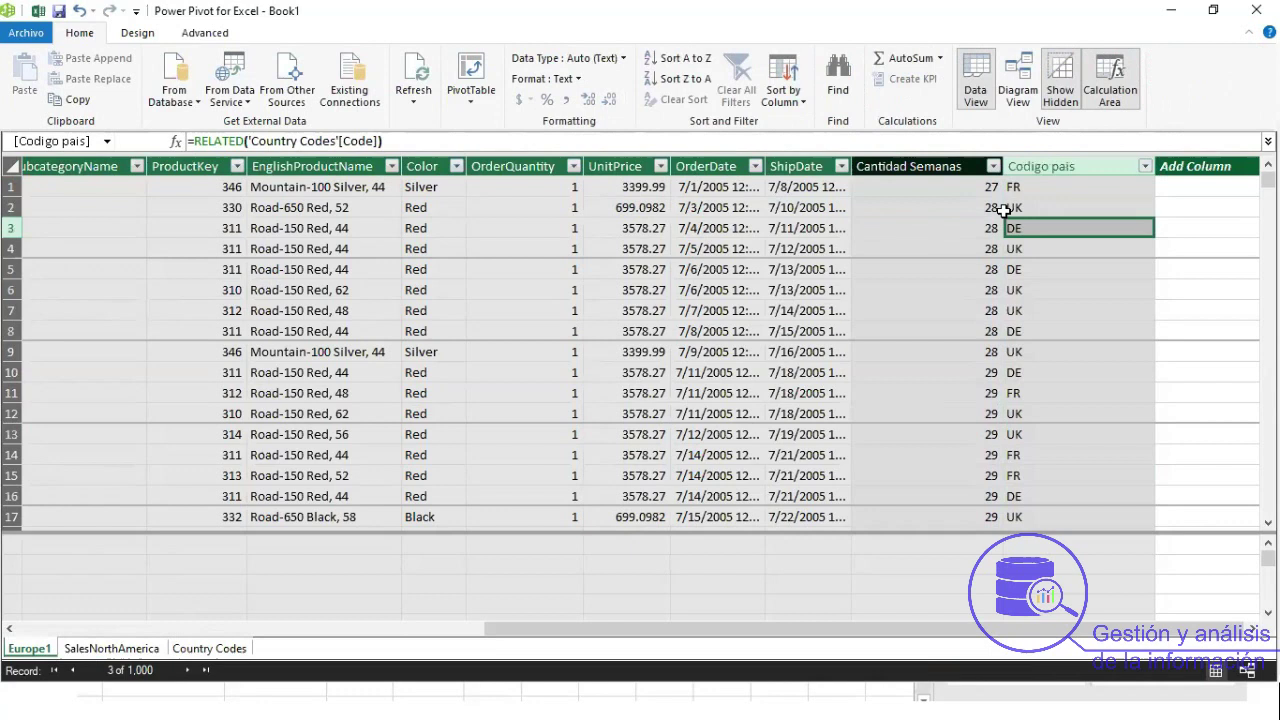
click(970, 167)
click(1014, 167)
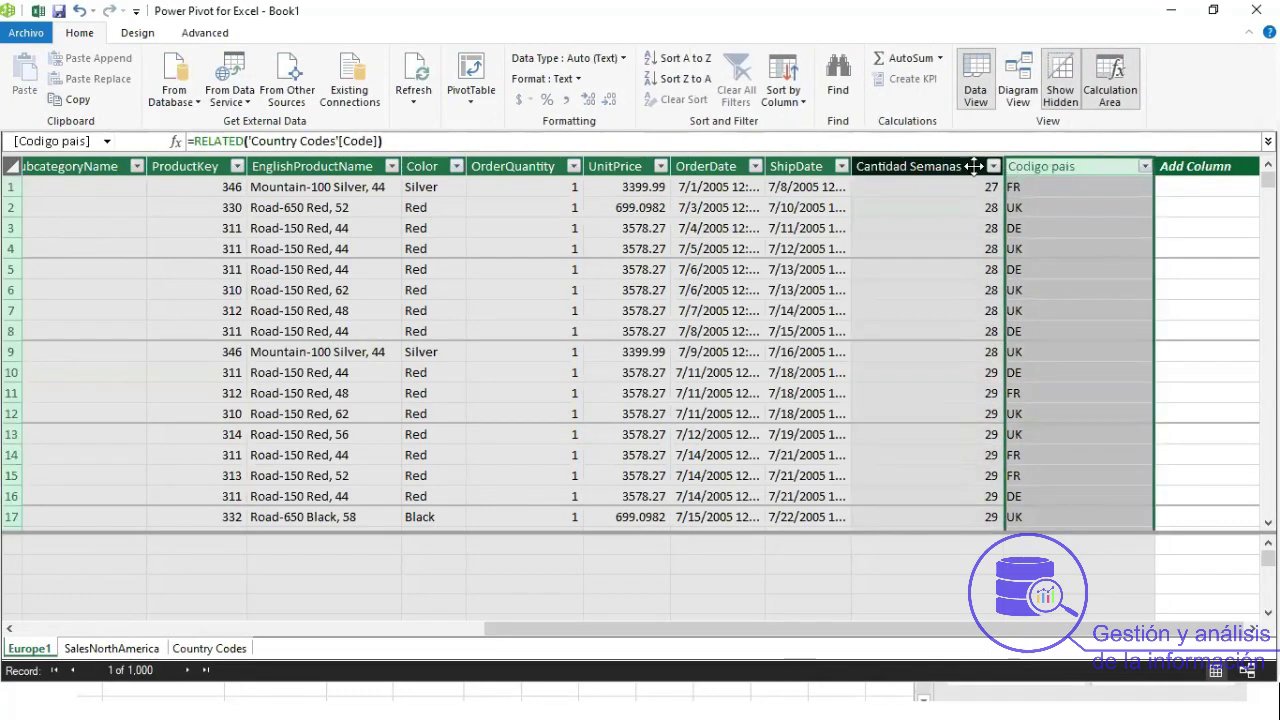
click(969, 168)
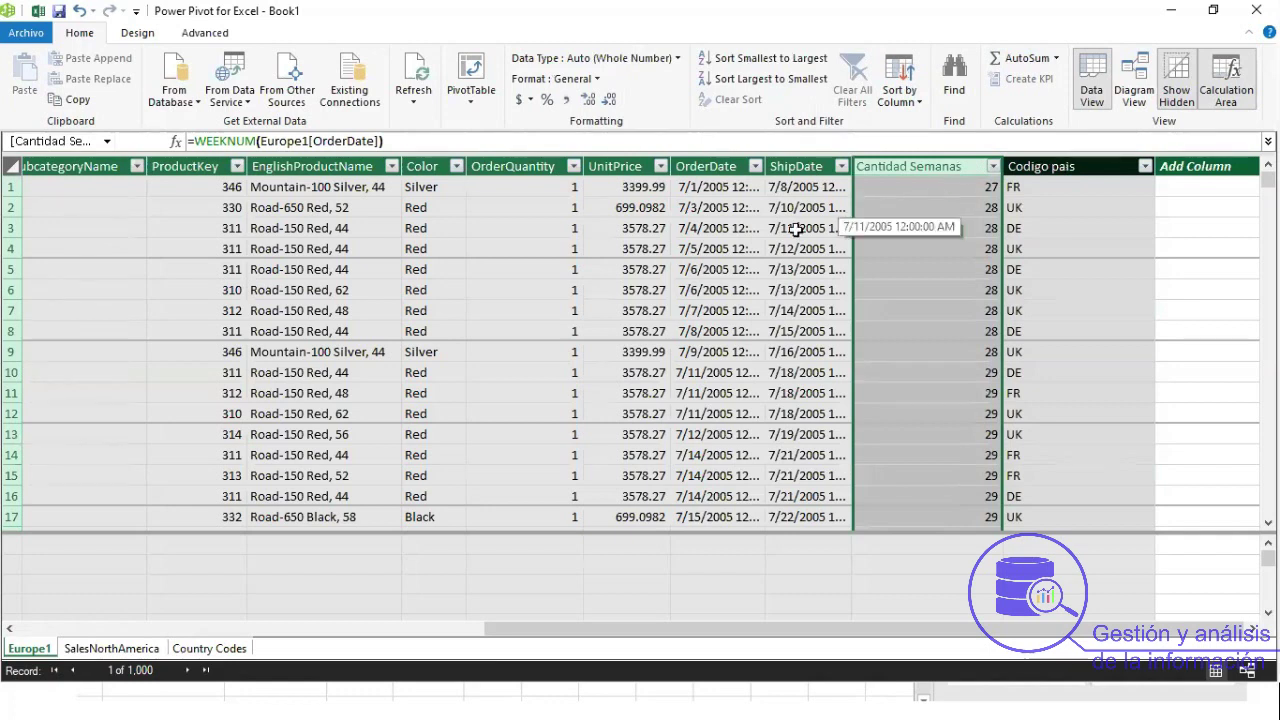
click(1054, 190)
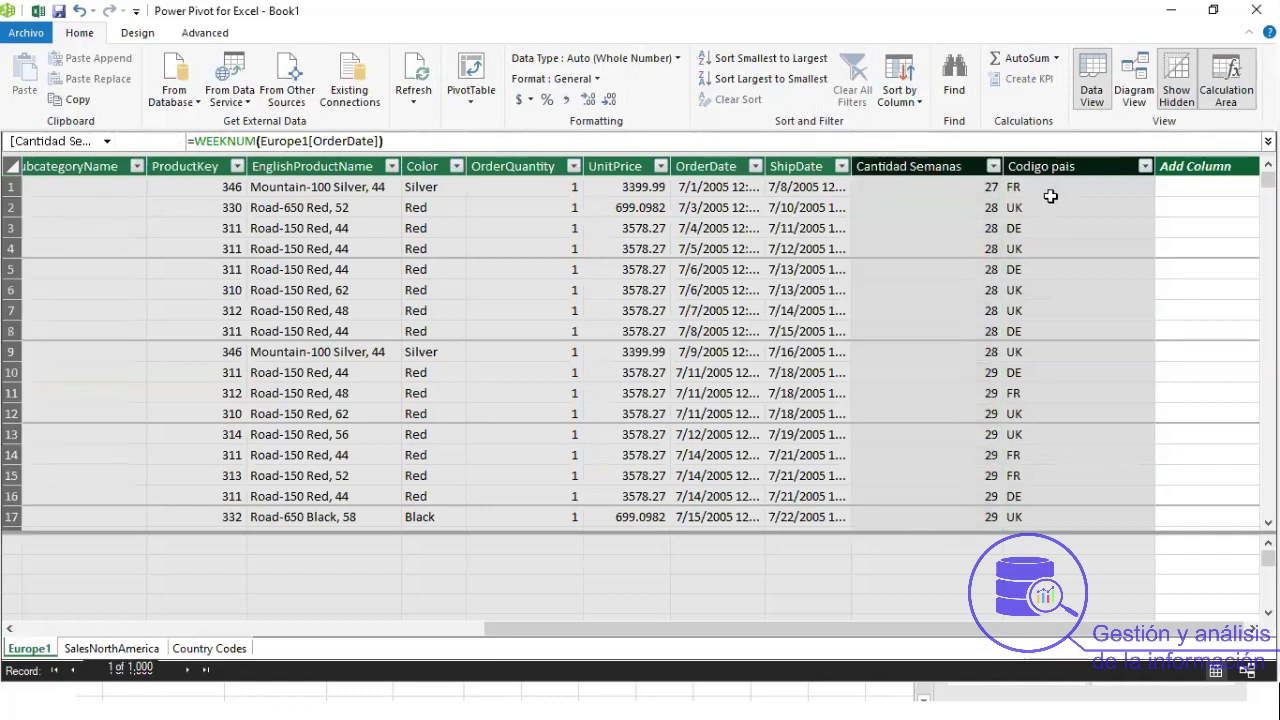
click(1050, 193)
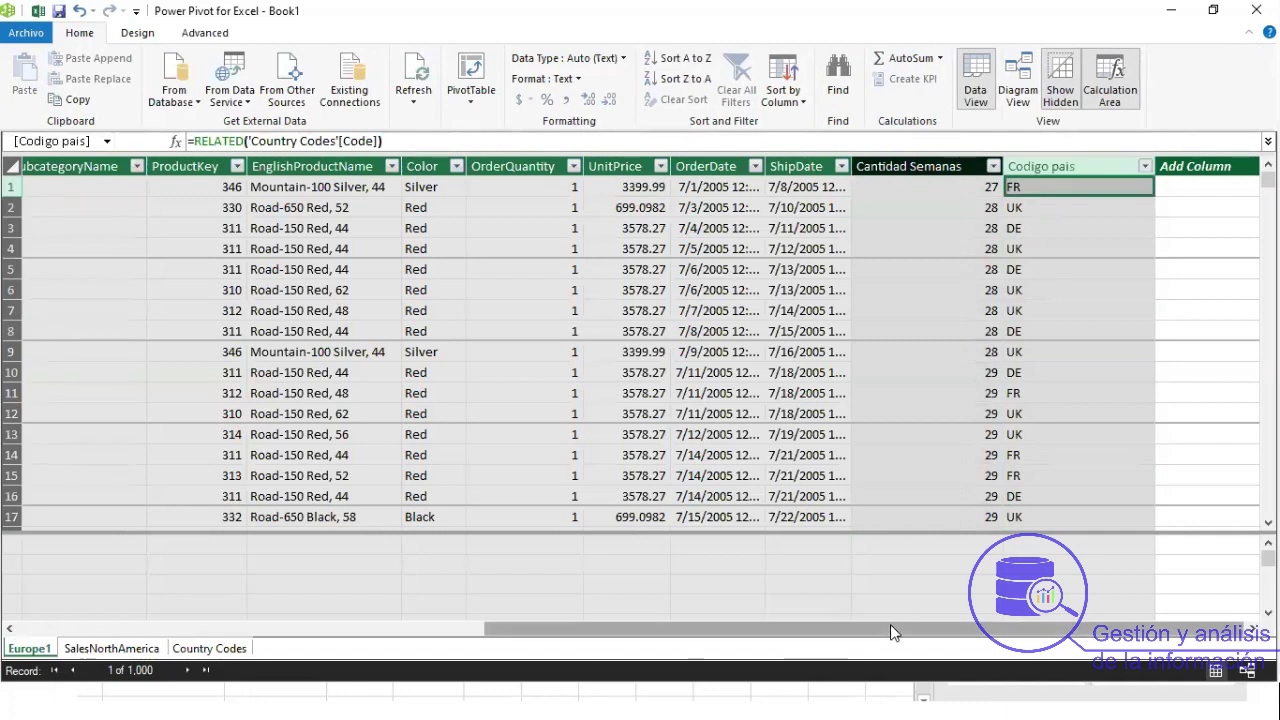
drag(889, 628, 356, 653)
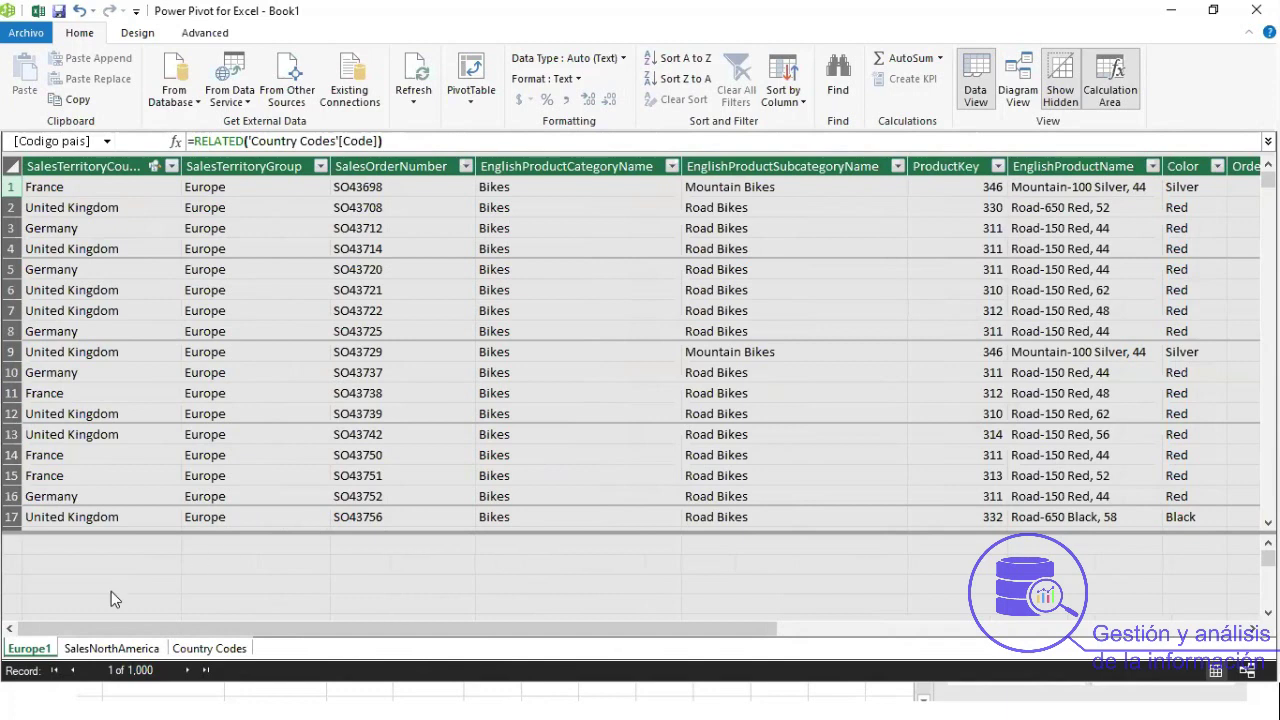
click(88, 565)
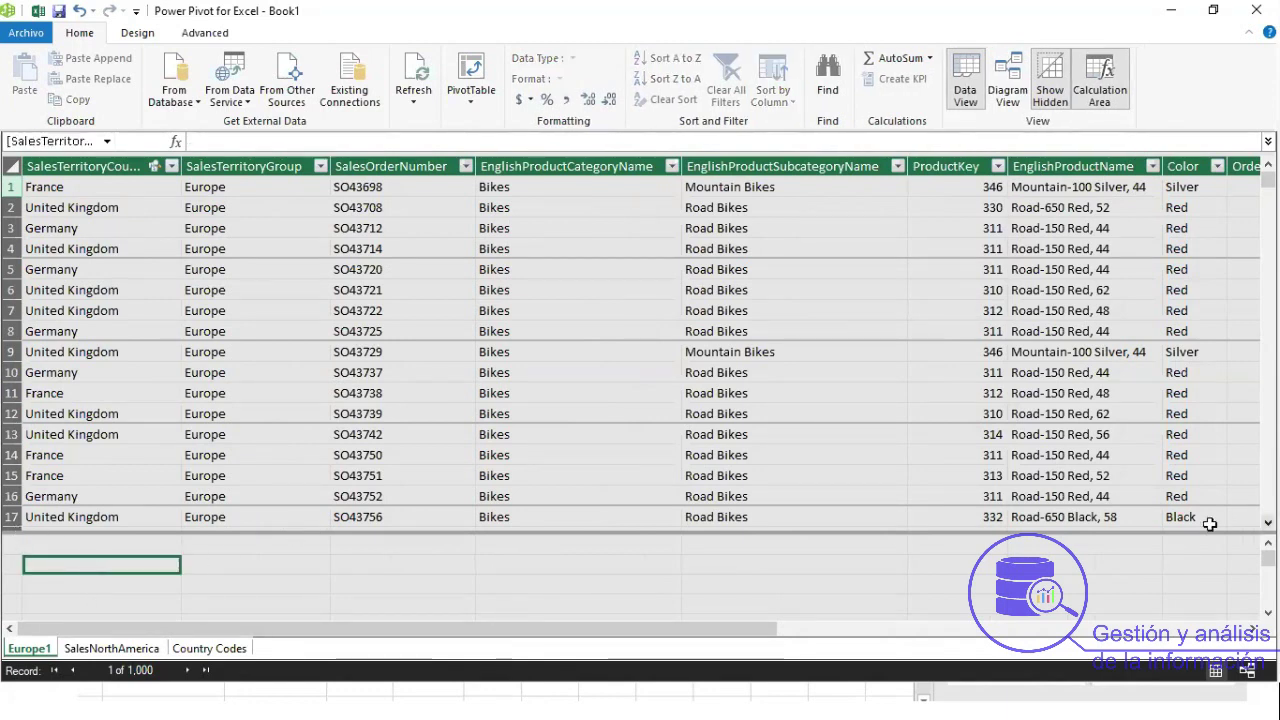
click(492, 269)
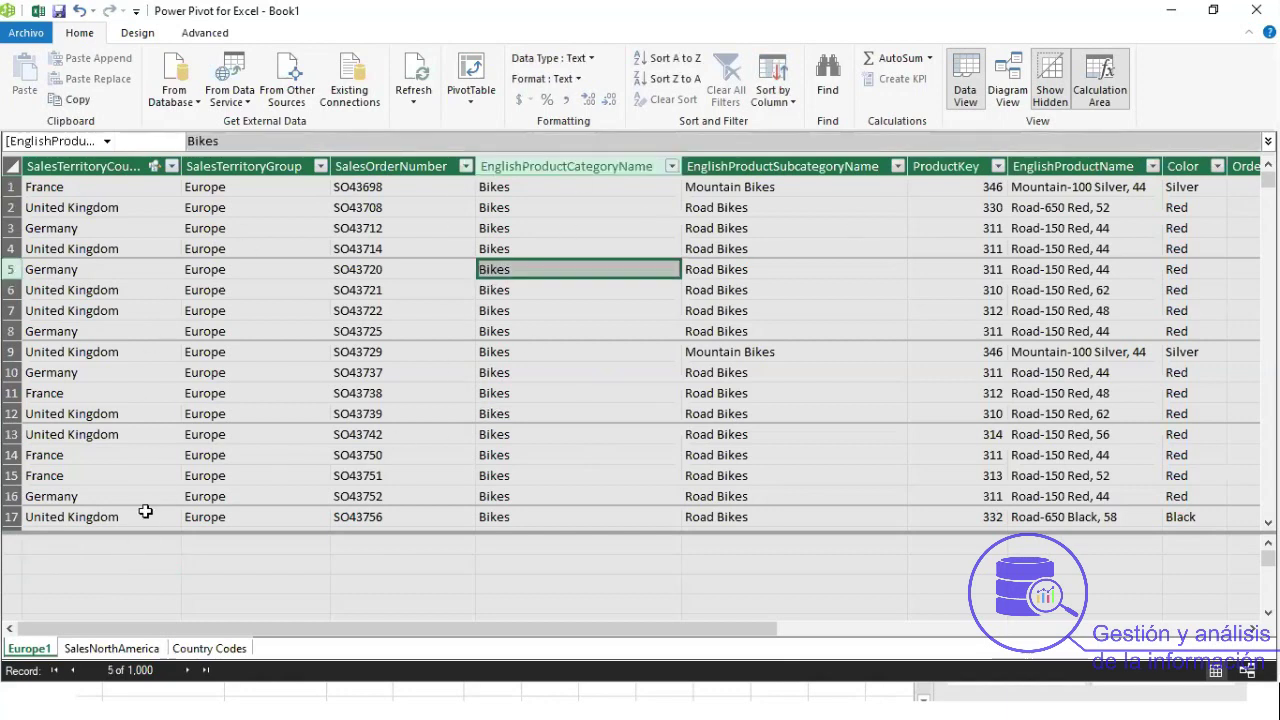
Create a measure with the formula =SUM(Europe1[UnitPrice]) in the second calculation area cell beneath SalesTerritoryCountry.
click(109, 565)
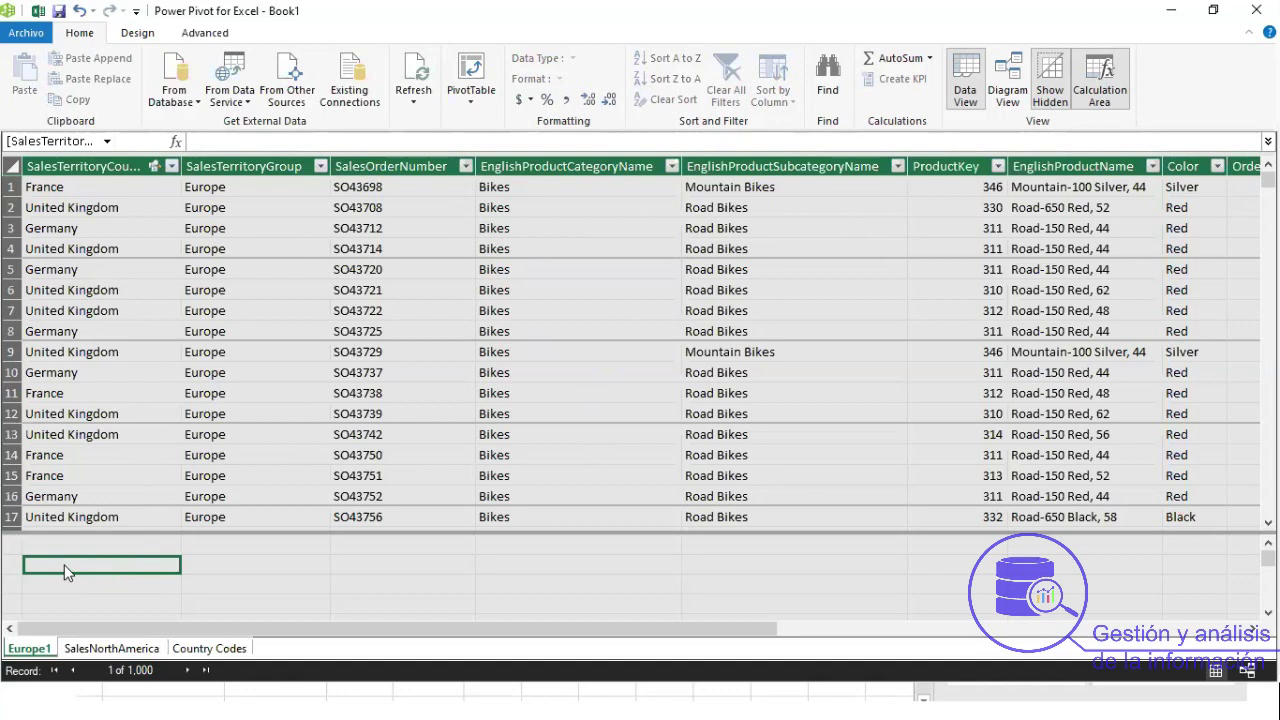
double_click(64, 571)
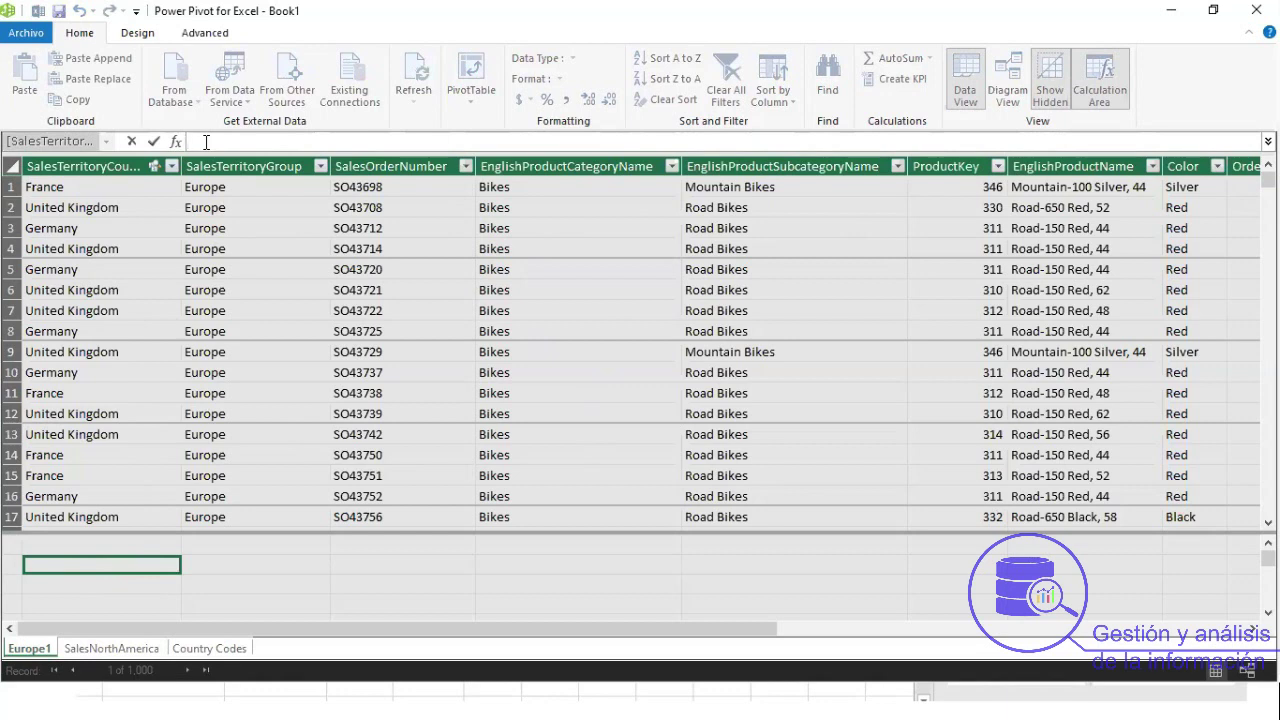
text(=)
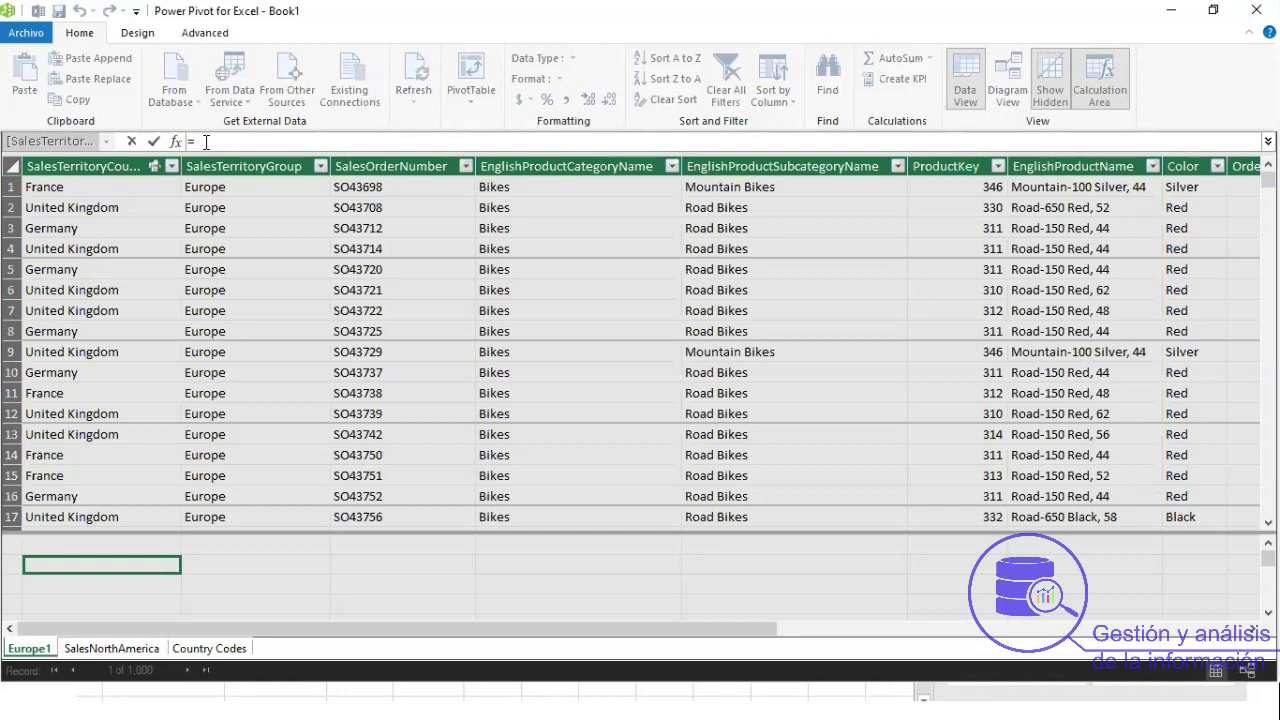
text(sum)
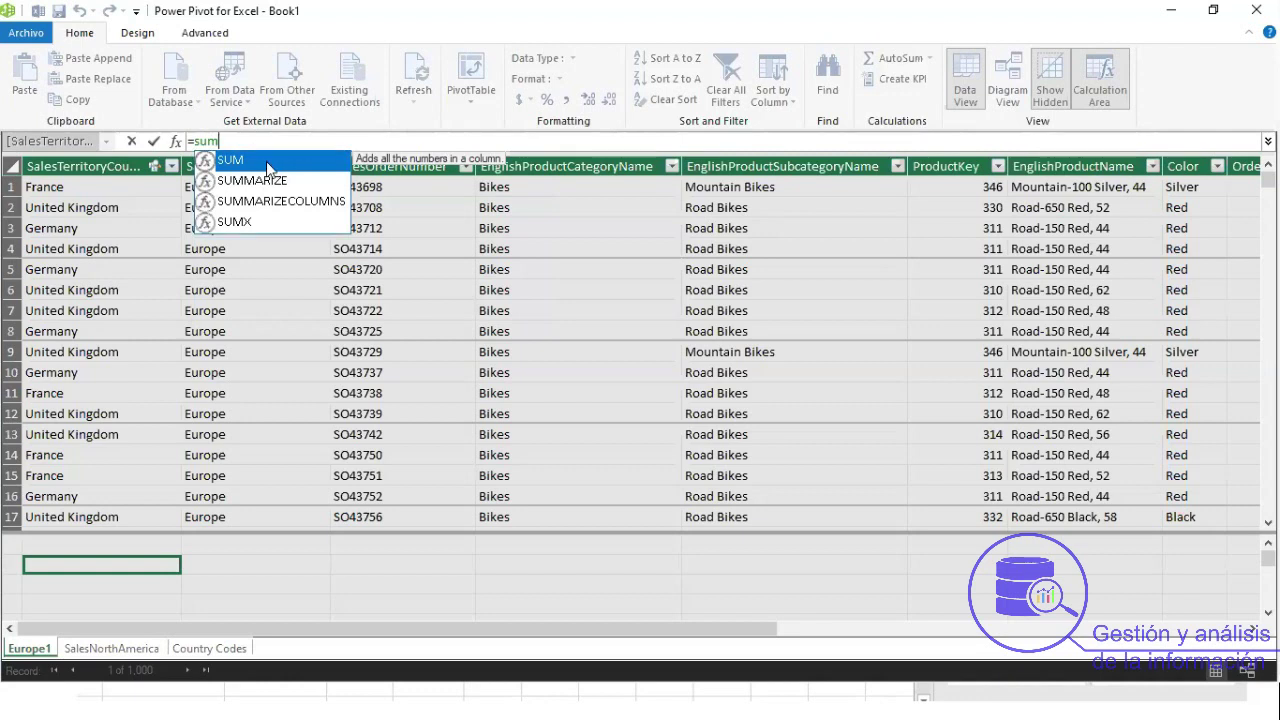
key(Tab)
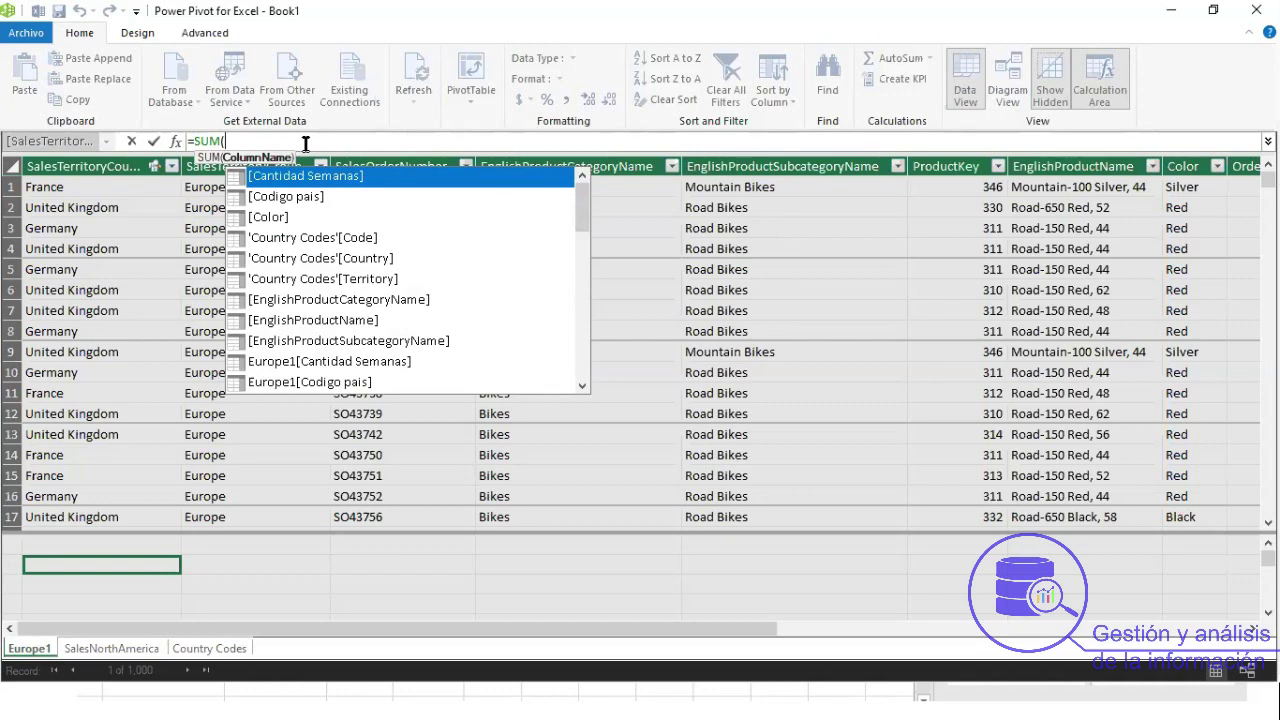
text(uni)
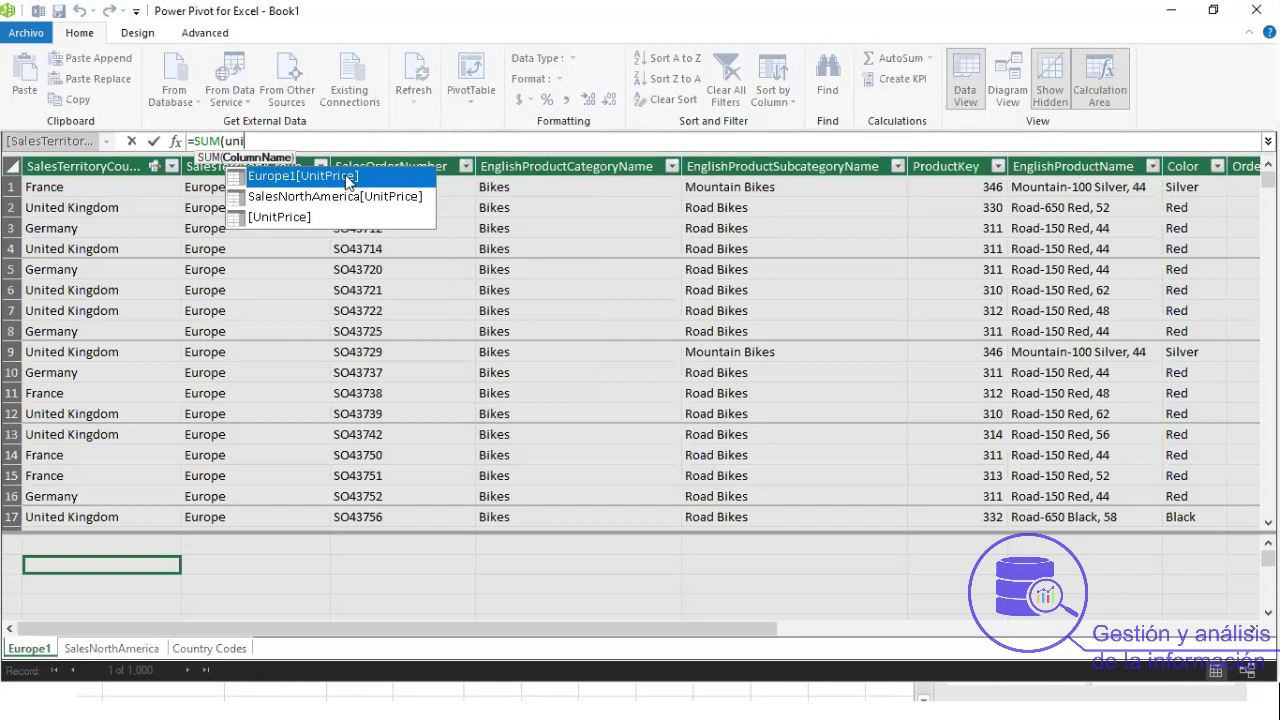
key(Tab)
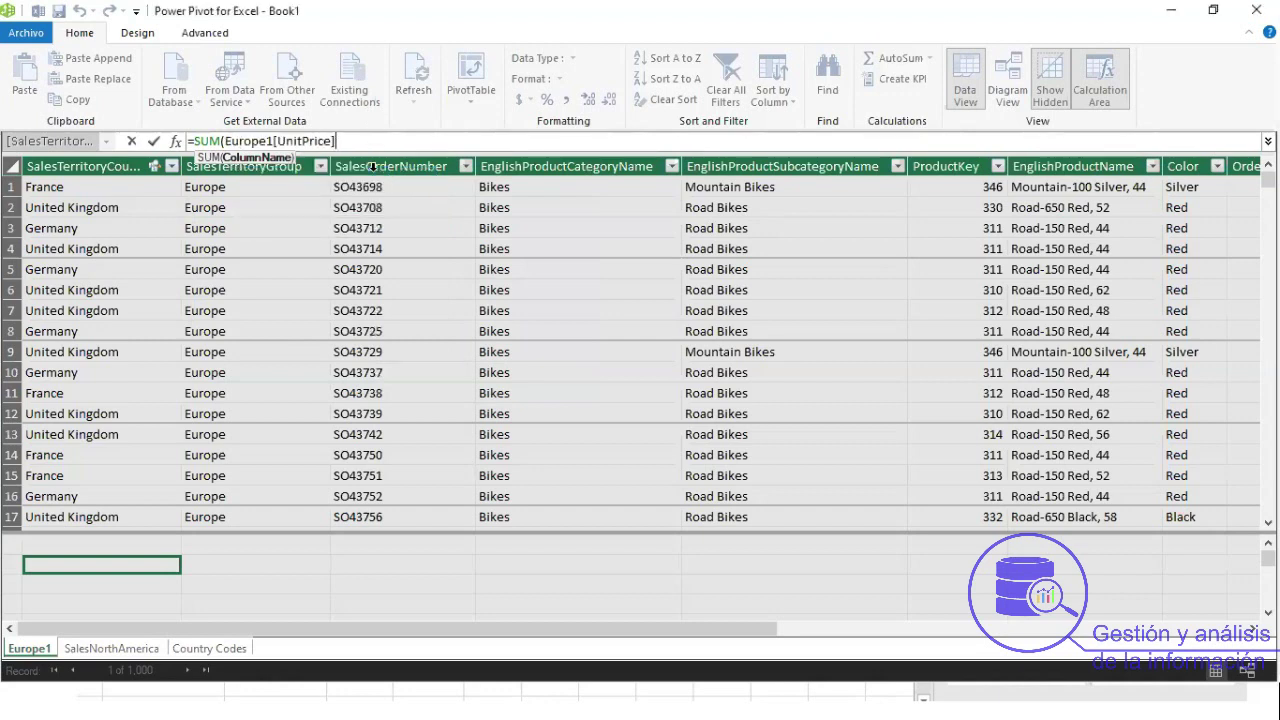
text())
key(Return)
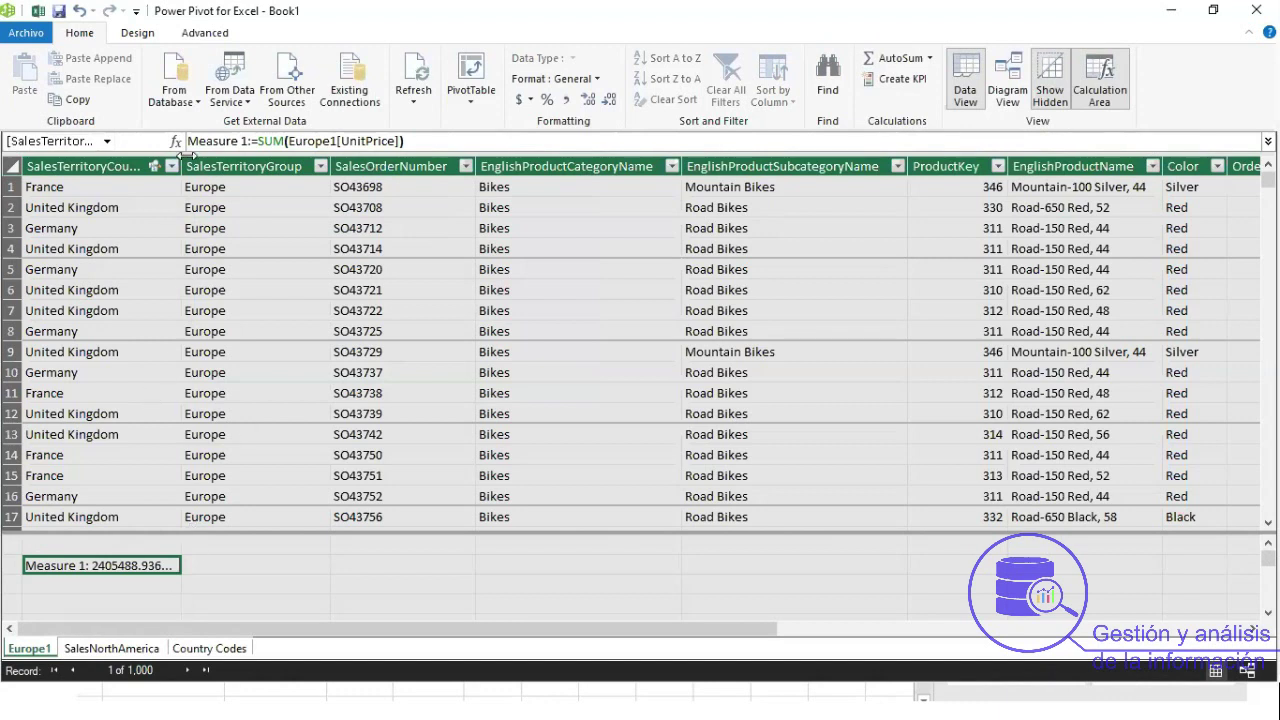
Widen the SalesTerritoryCountry column and rename the UnitPrice sum measure to Total Precio Unitario.
drag(255, 164, 277, 164)
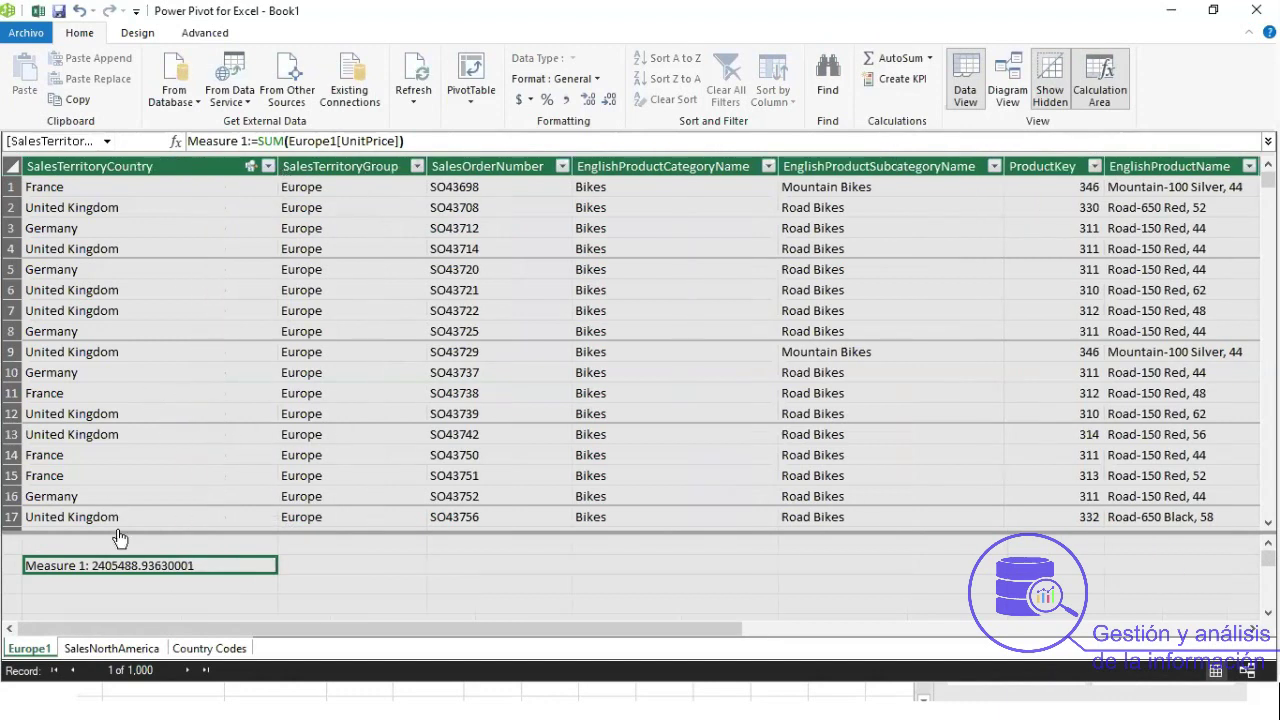
click(249, 140)
drag(249, 140, 180, 141)
text(Total)
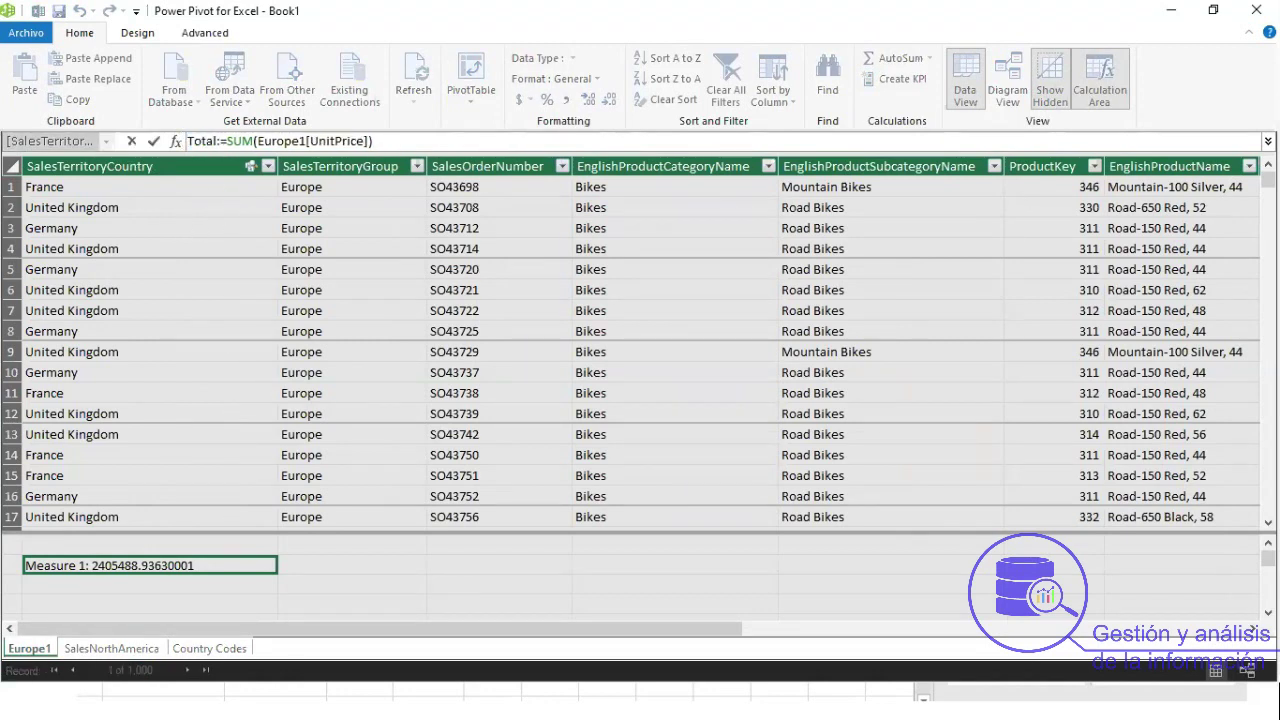
text( Precio Un)
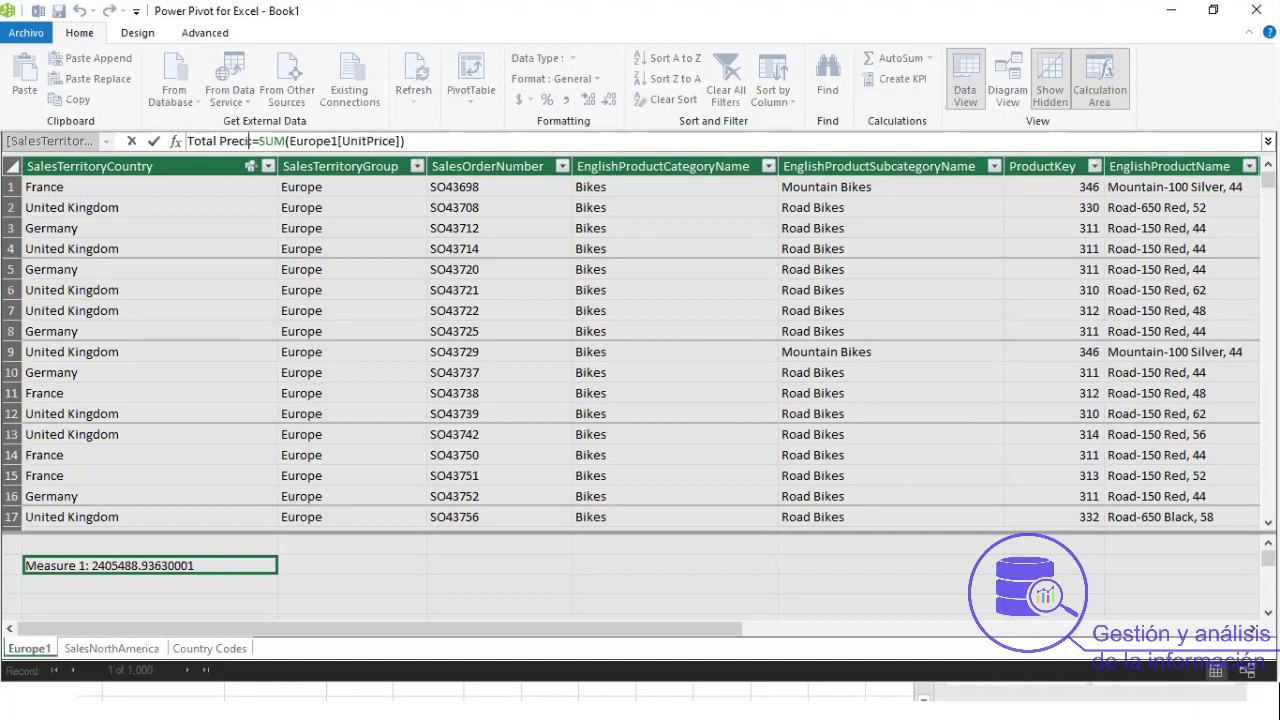
text(itario)
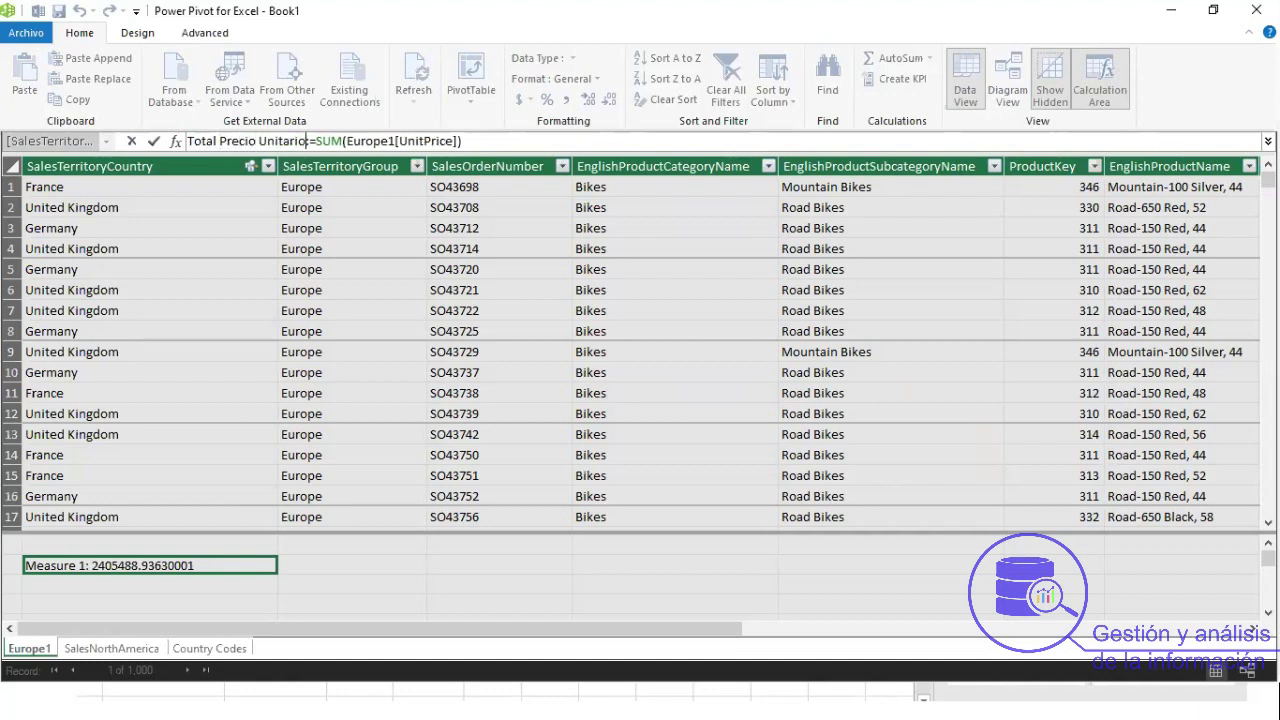
key(Return)
Start a formula in the calculation area cell below Total Precio Unitario with =SUMX(FILTER(.
click(112, 590)
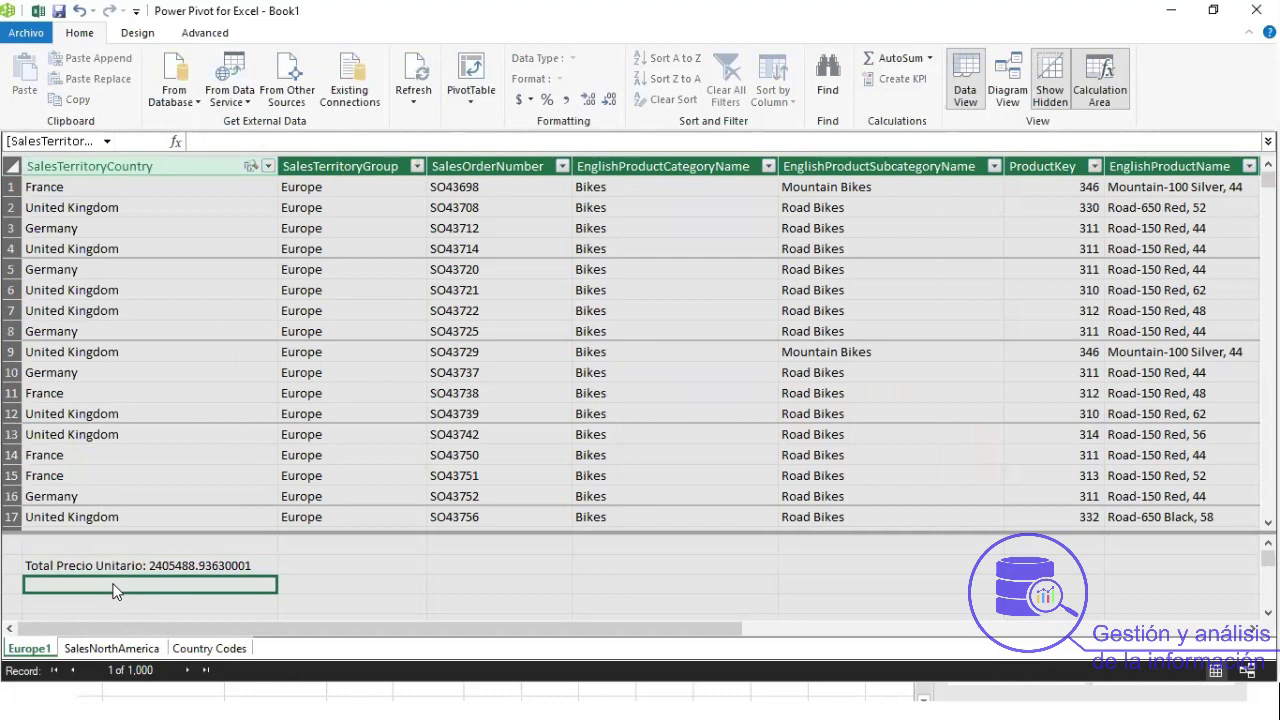
click(217, 142)
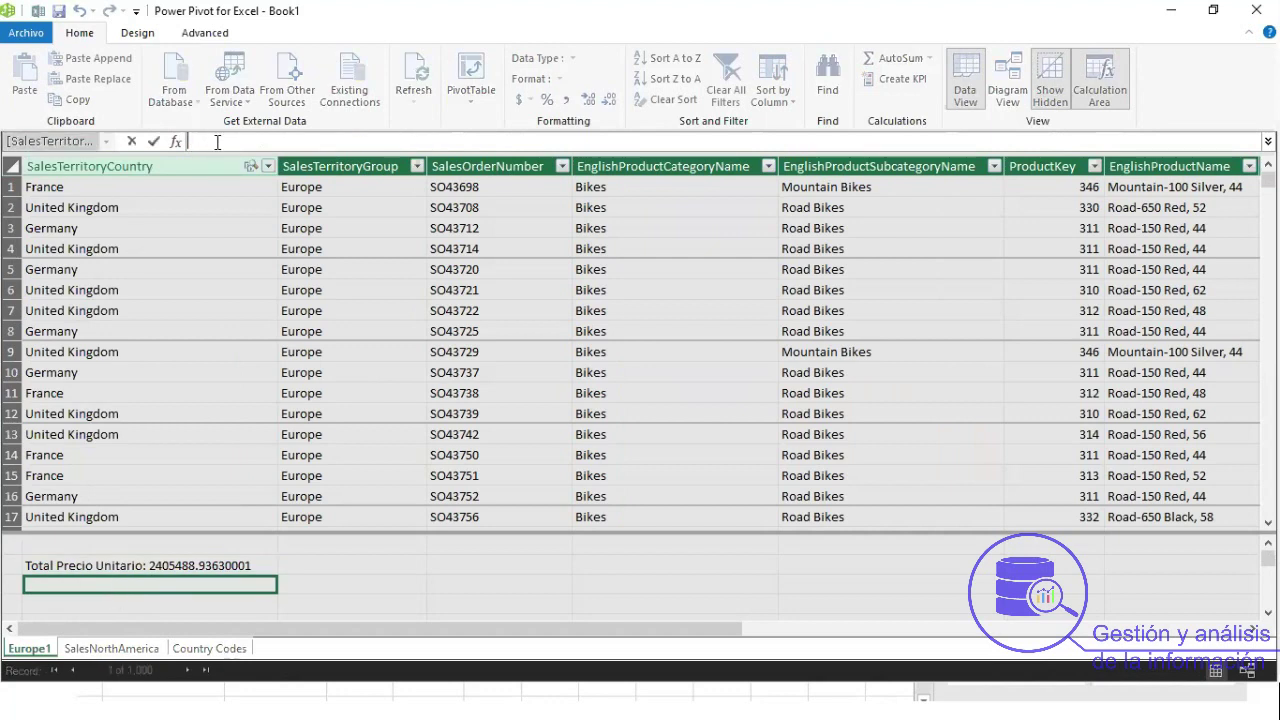
text(=)
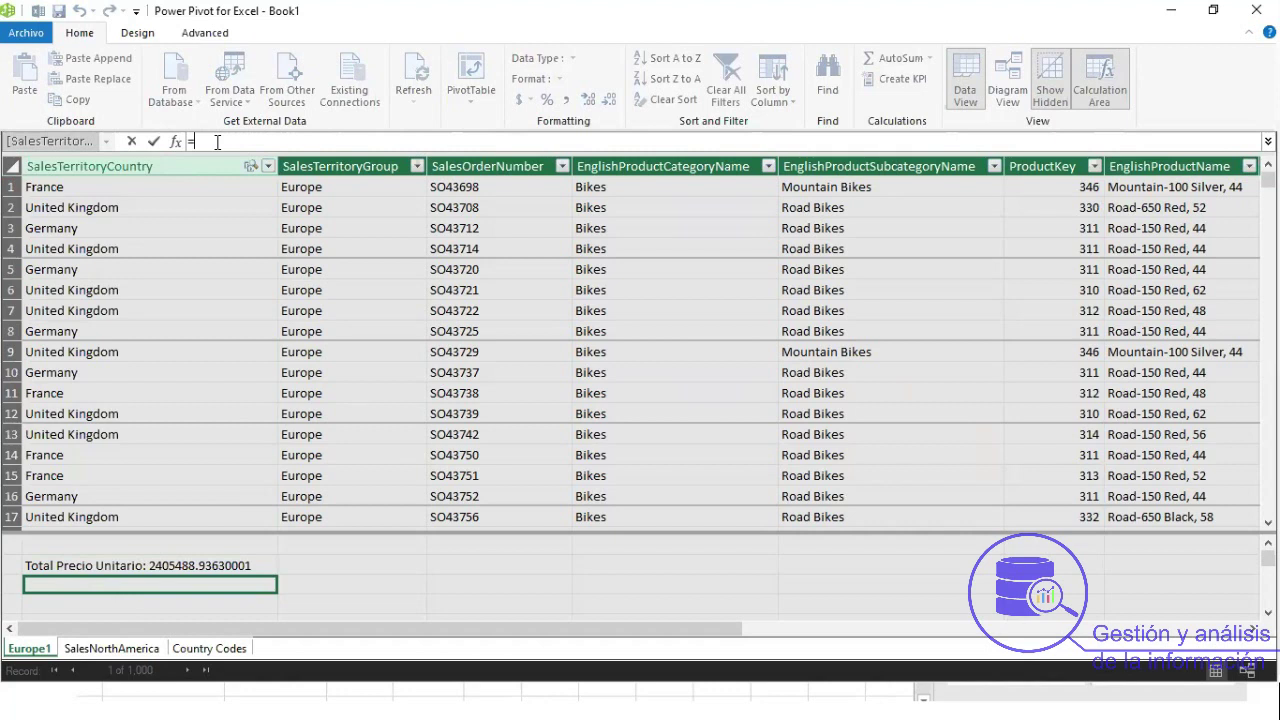
text(sum)
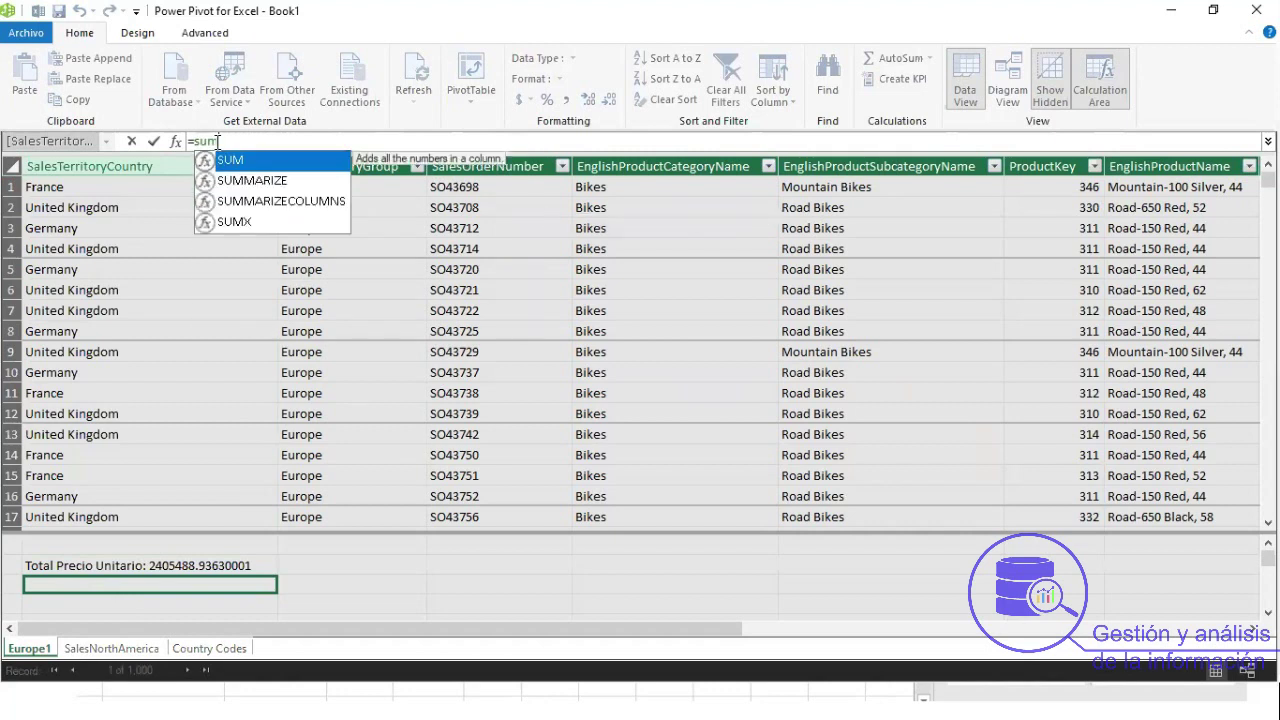
click(245, 229)
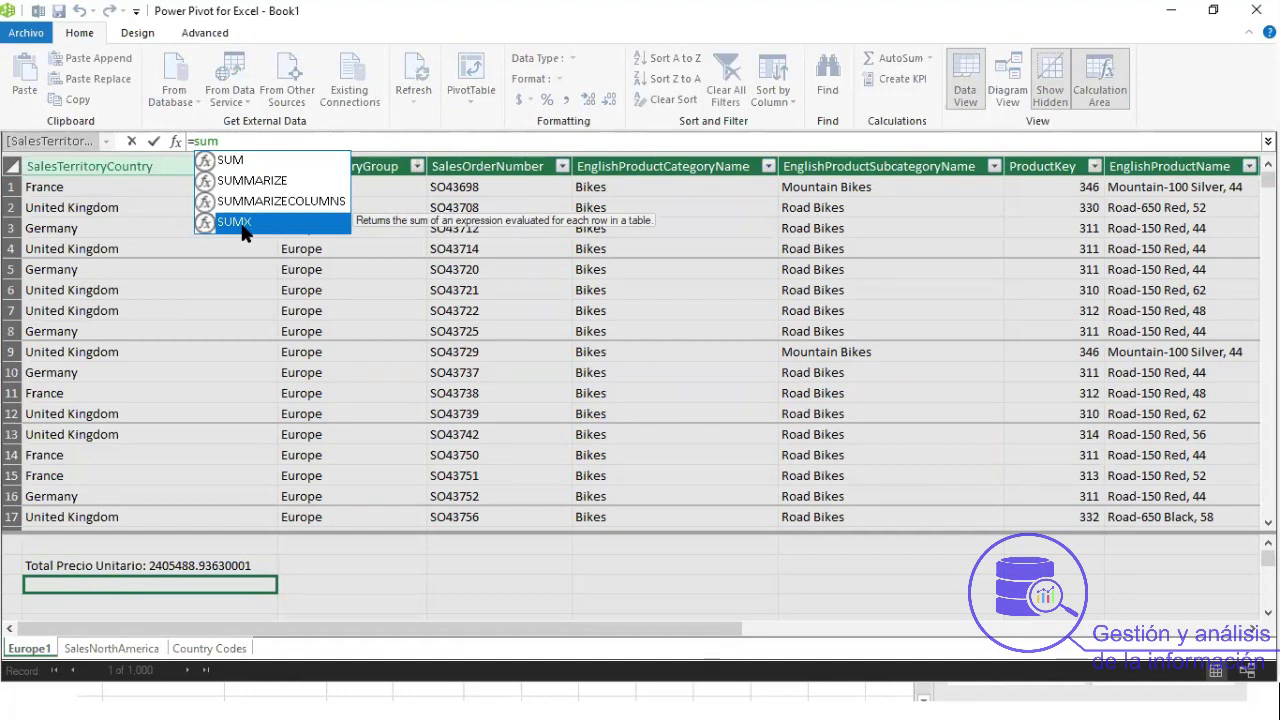
double_click(236, 225)
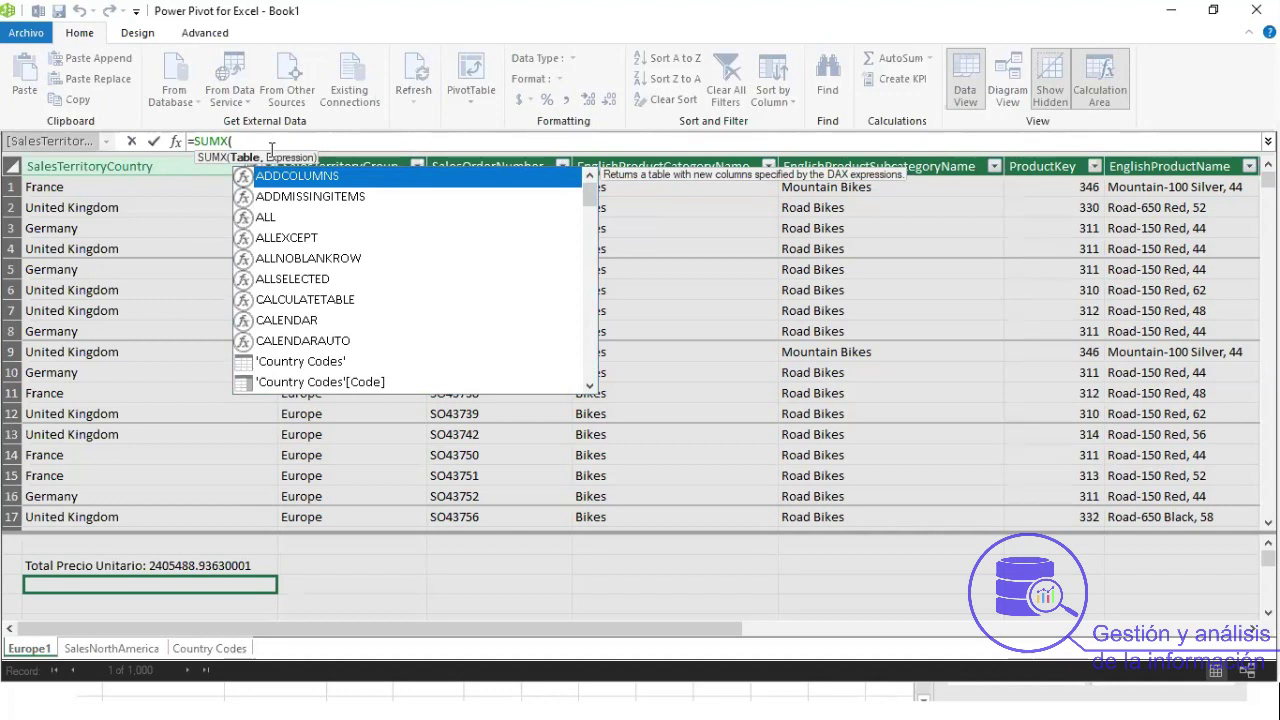
text(fil)
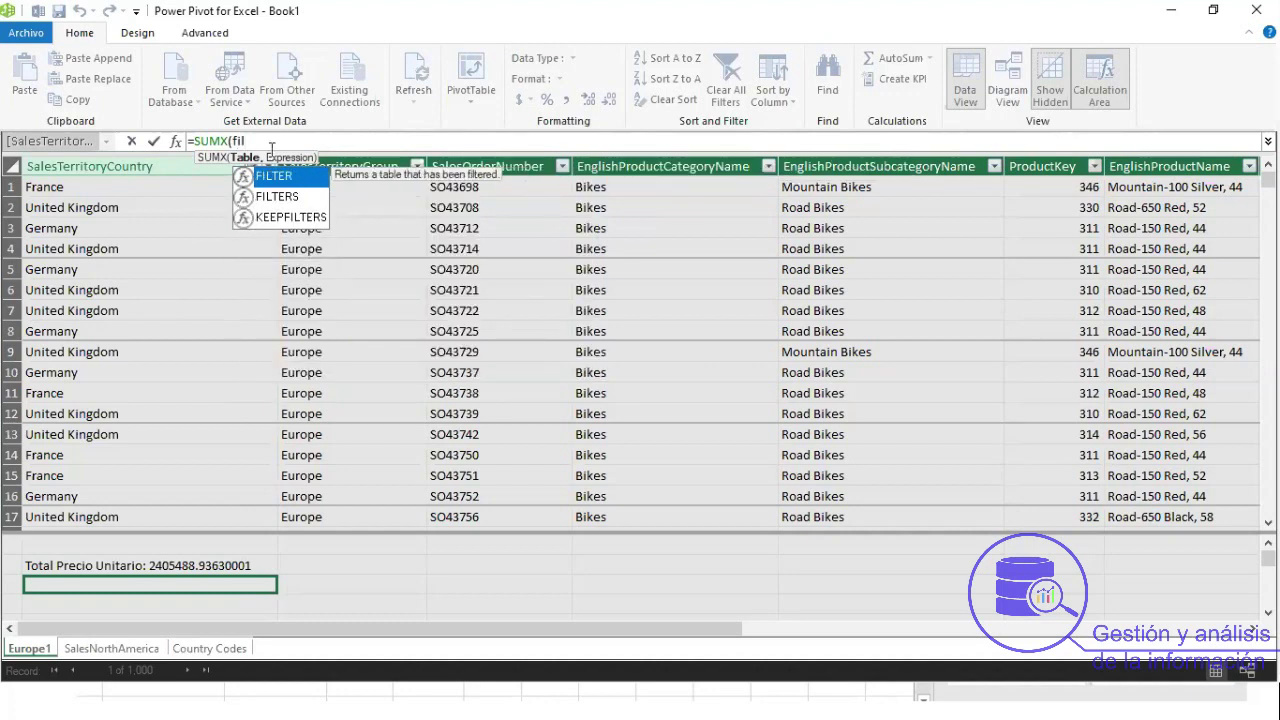
key(Tab)
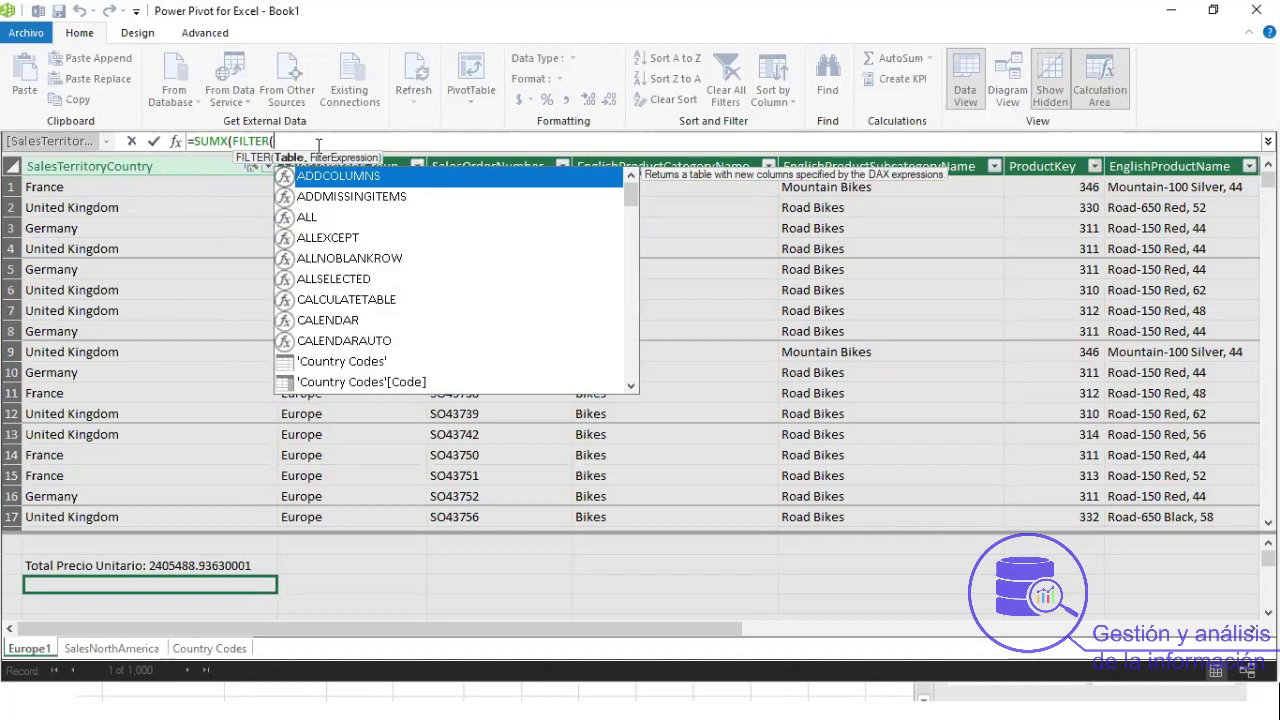
Enter Europe1[Color]="Red" inside the FILTER function, close its parenthesis and add a comma for the SUMX expression.
text(u)
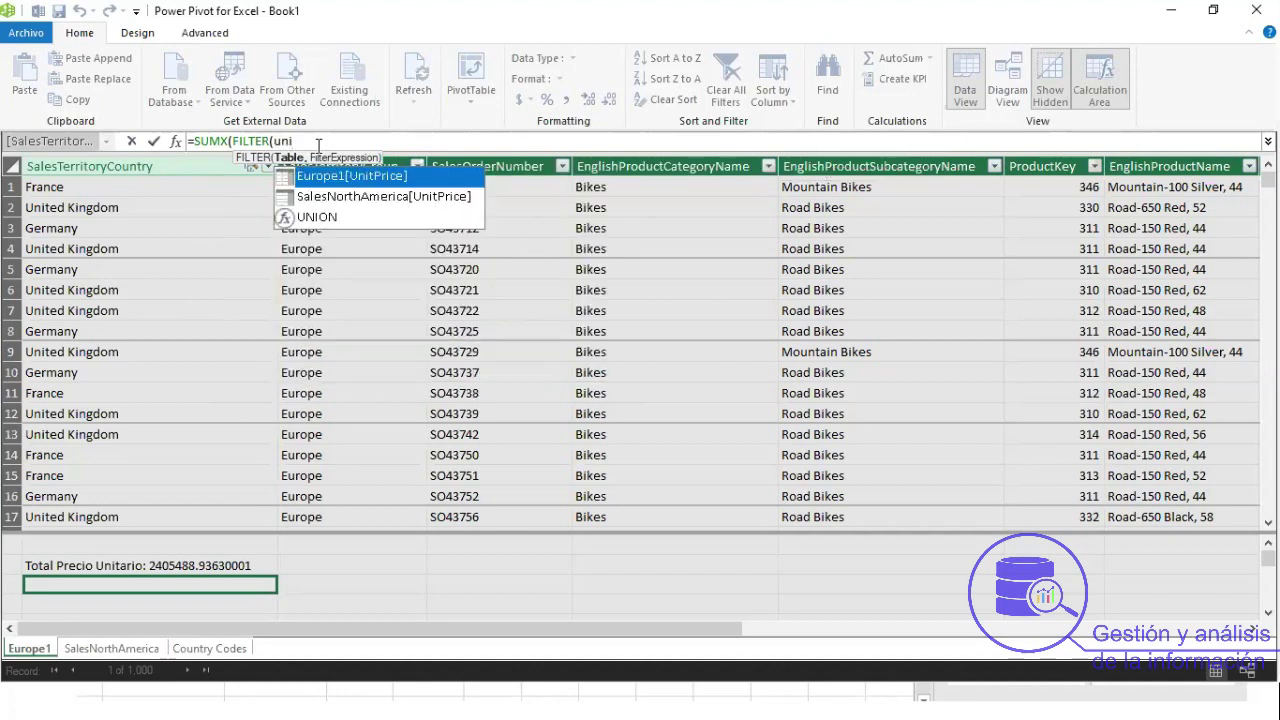
key(BackSpace)
text(col)
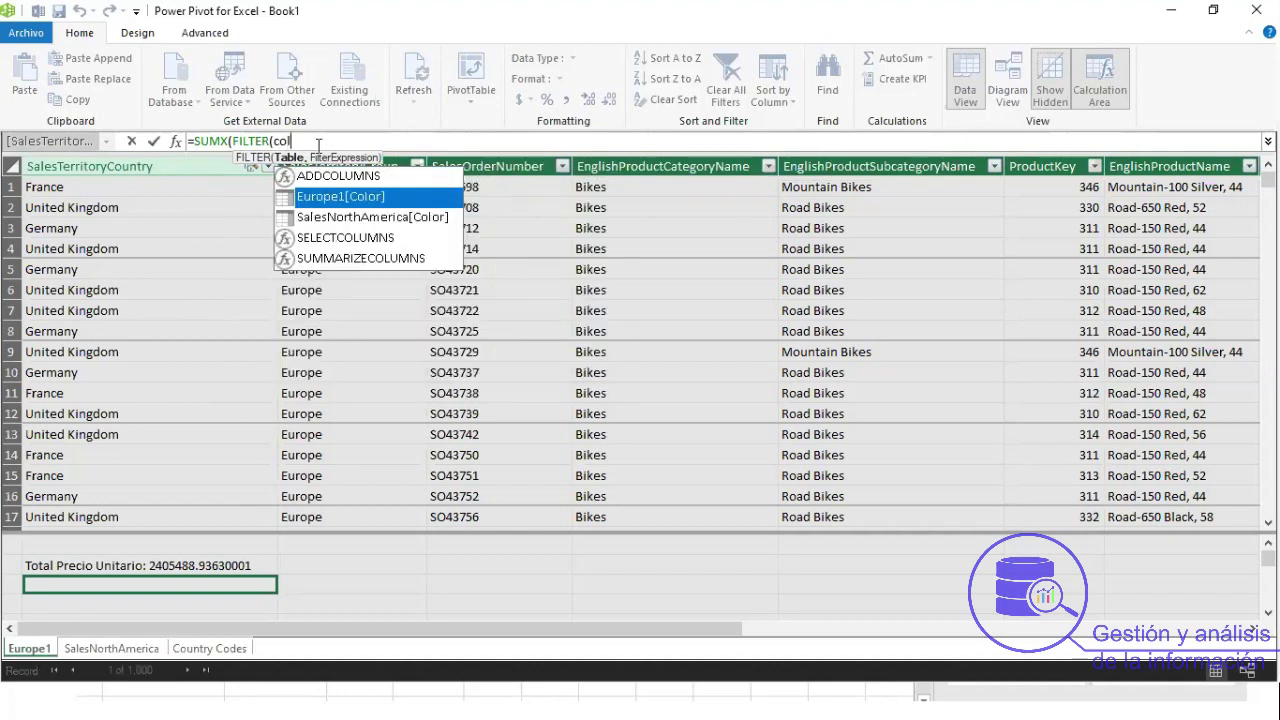
double_click(340, 198)
text(=)
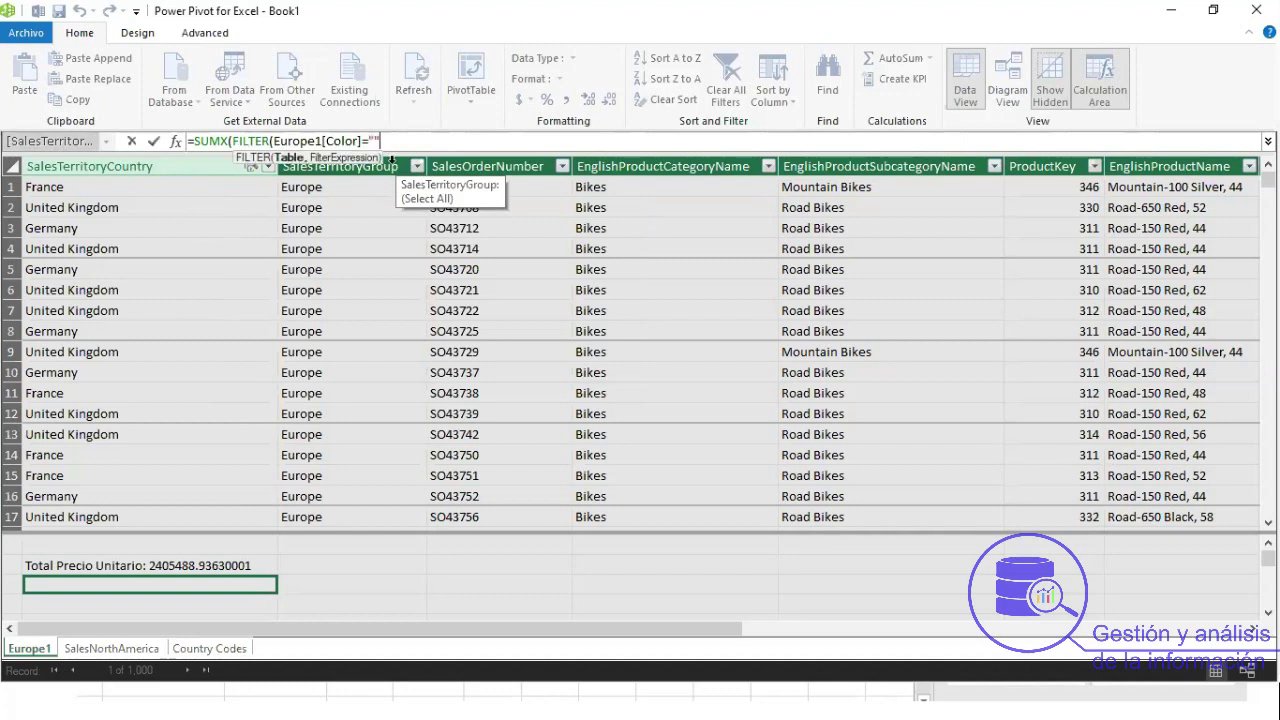
text("Red",)
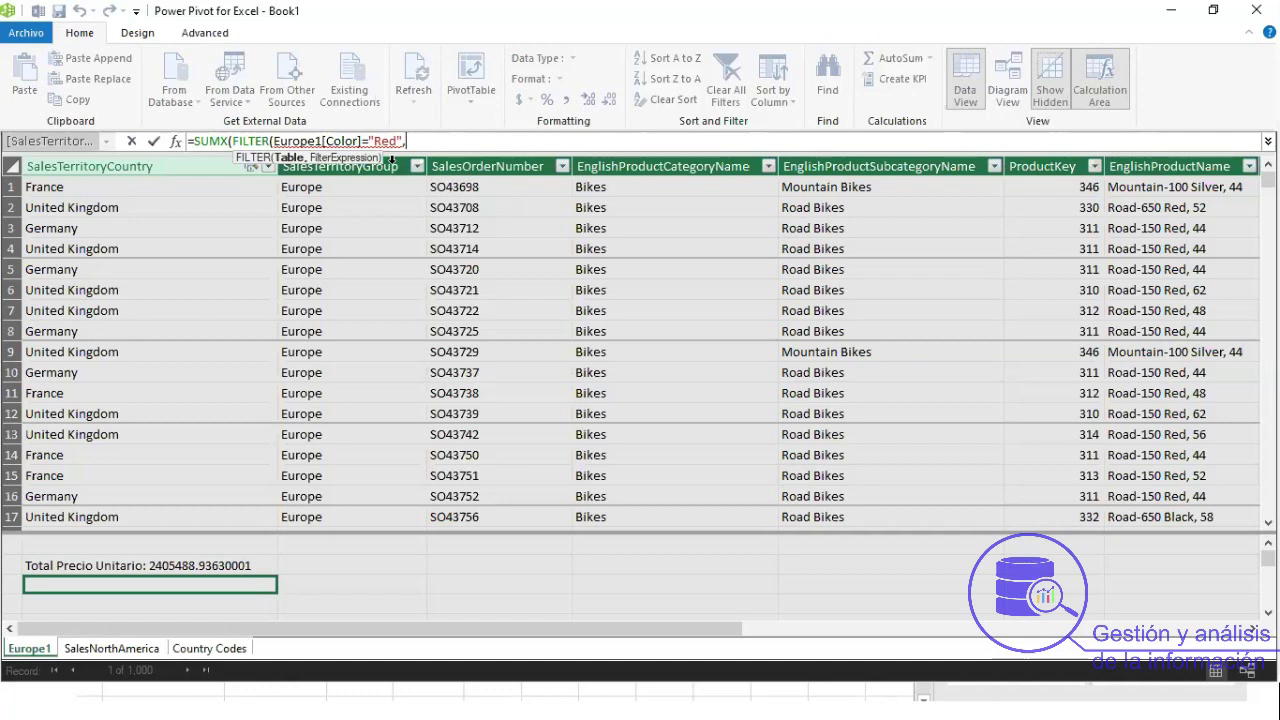
key(BackSpace)
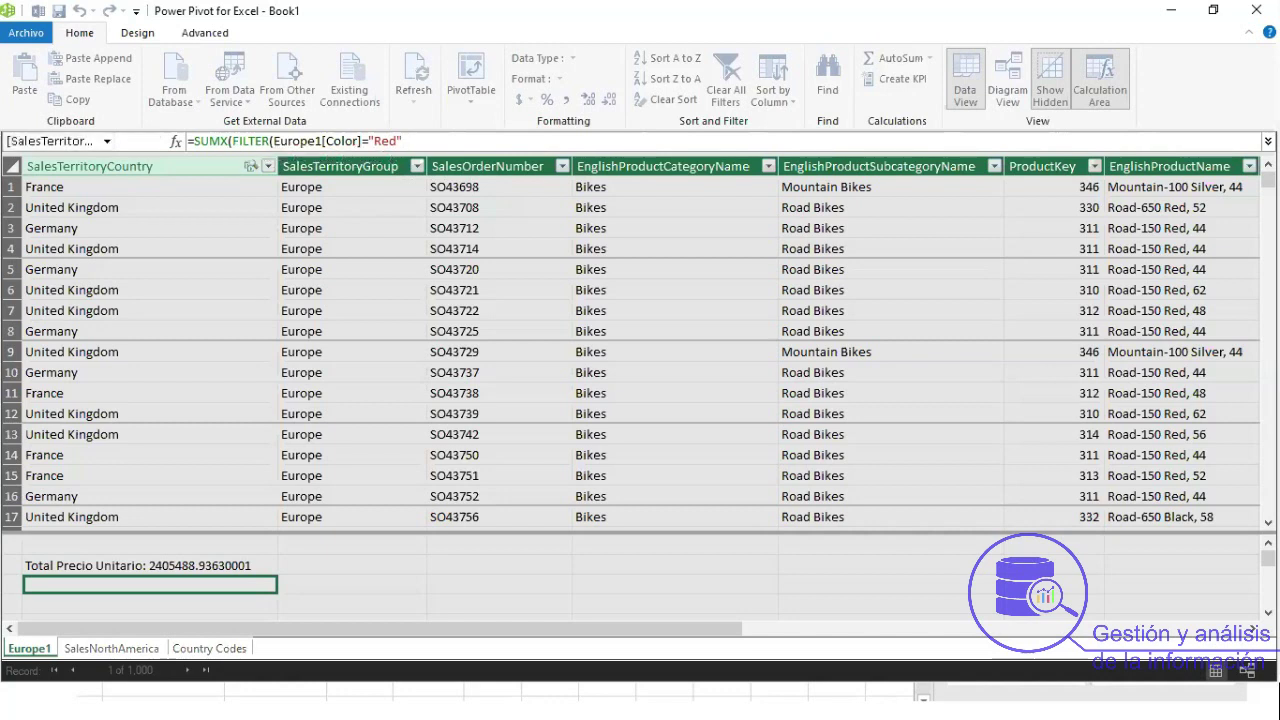
key(BackSpace)
text(),)
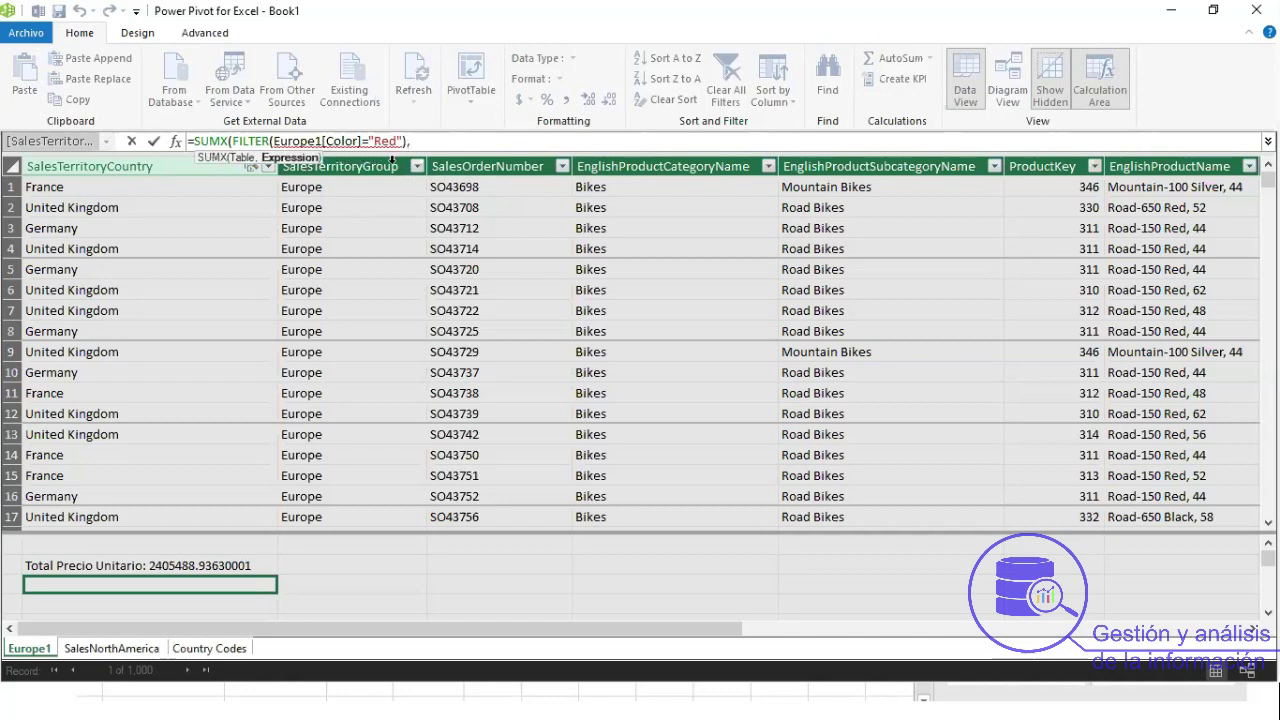
text(uni)
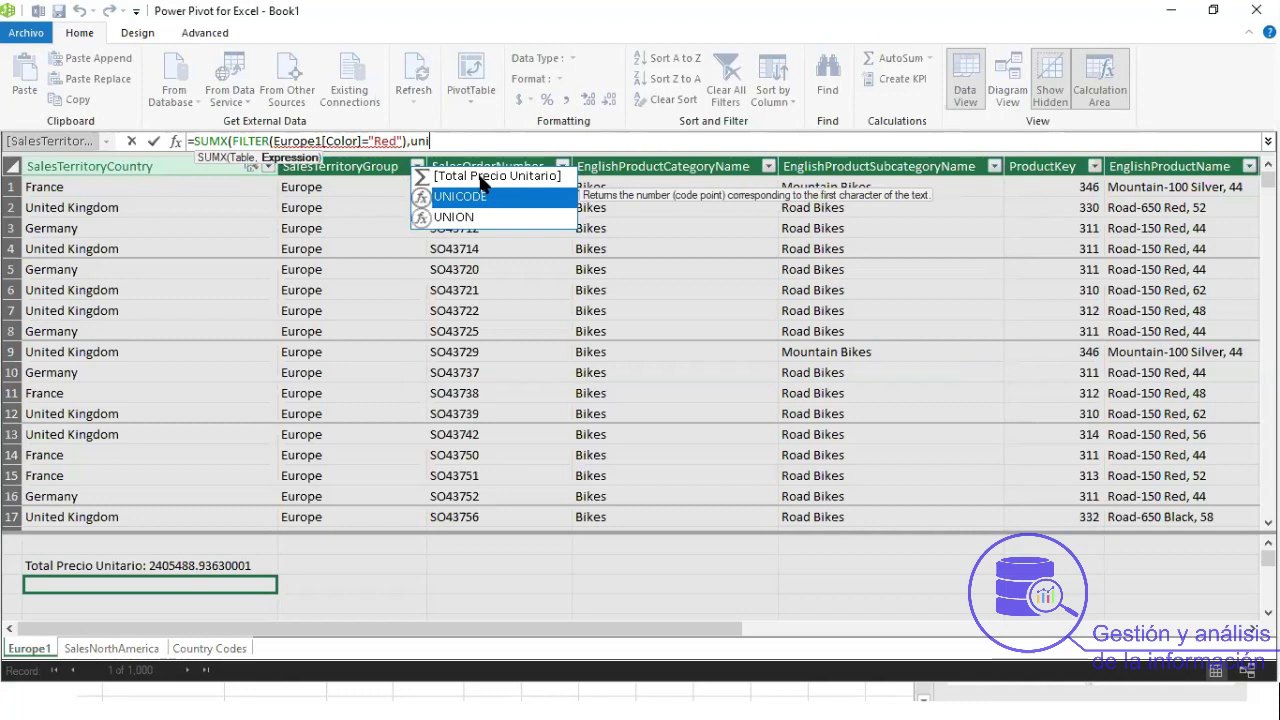
click(457, 140)
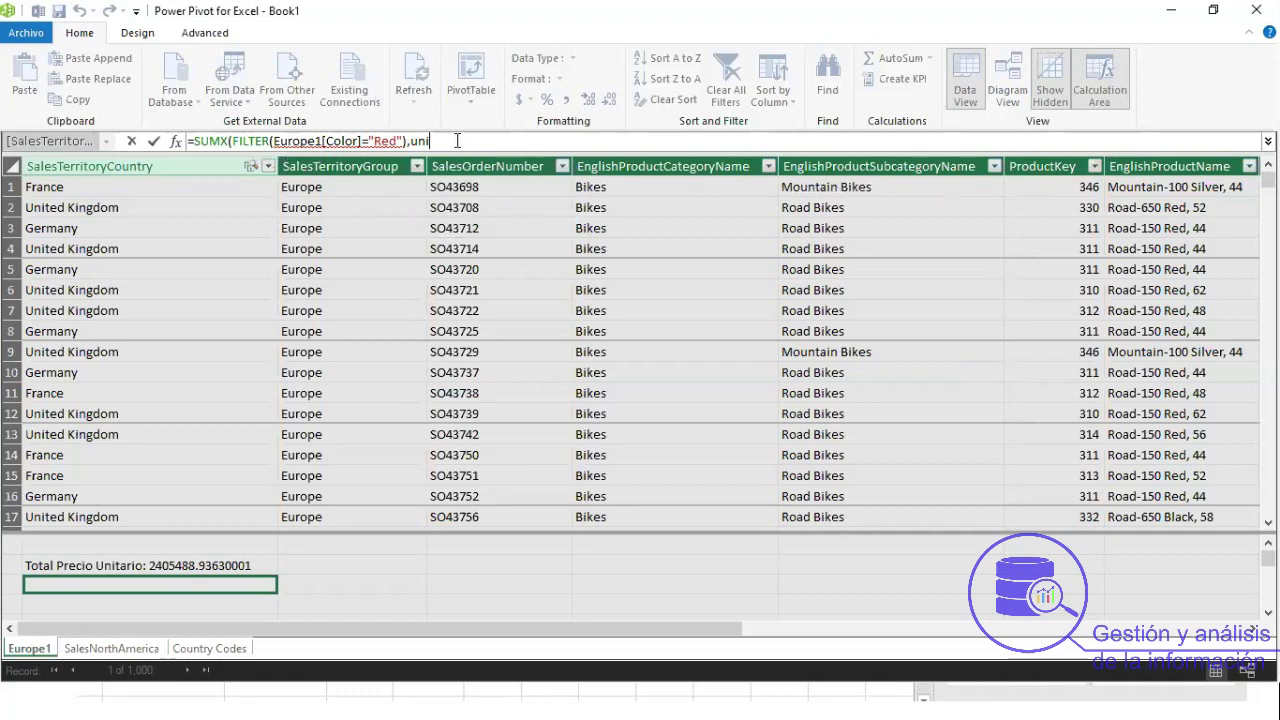
key(BackSpace)
key(BackSpace)
key(BackSpace)
text(u)
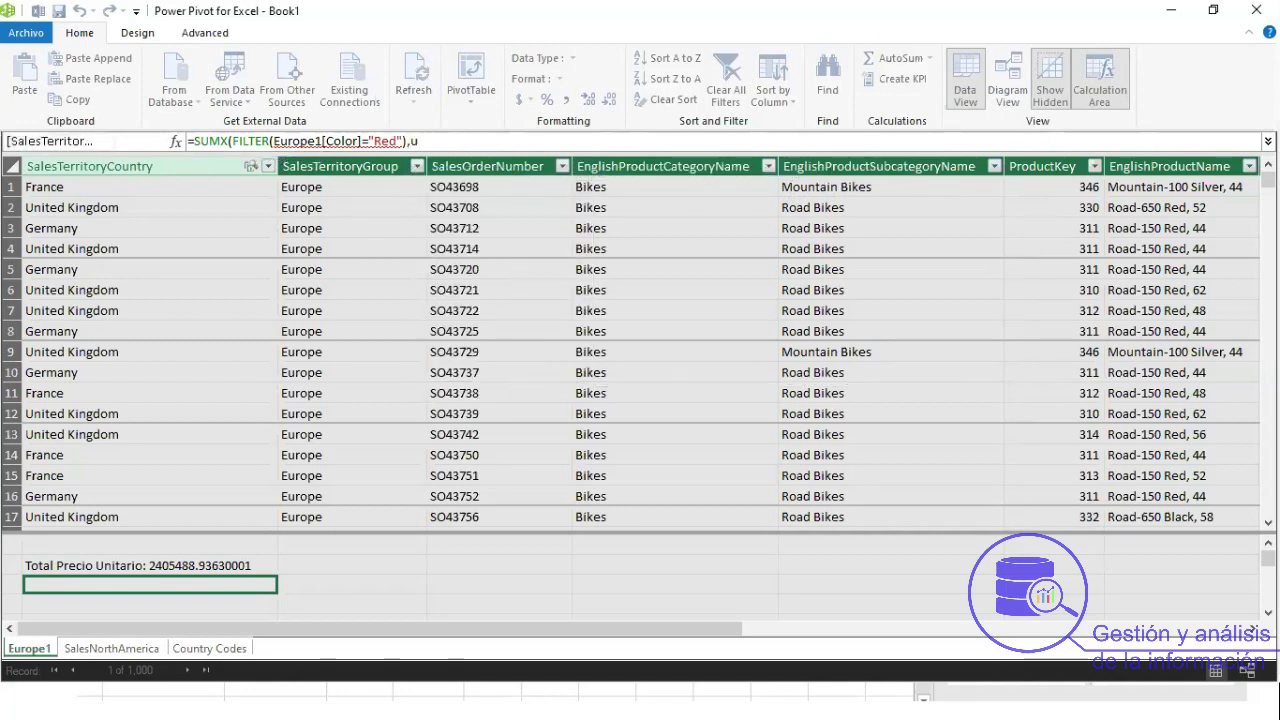
key(BackSpace)
text(er)
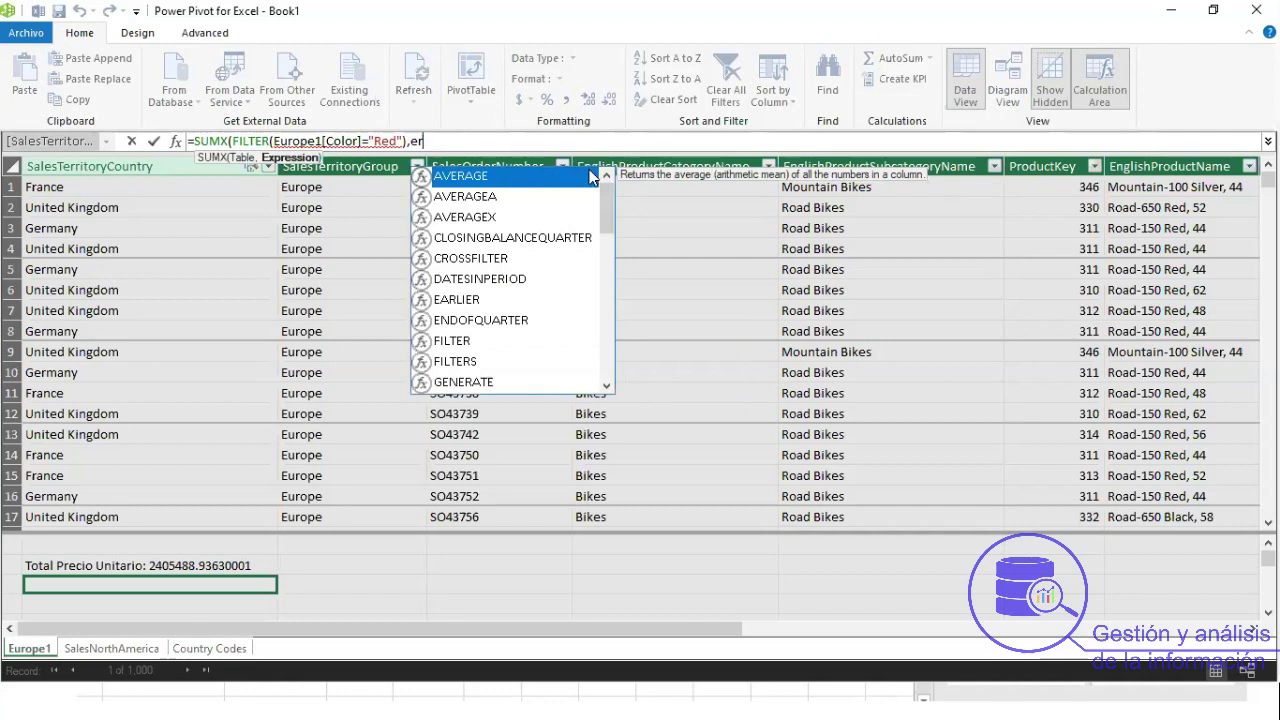
key(BackSpace)
text(ur)
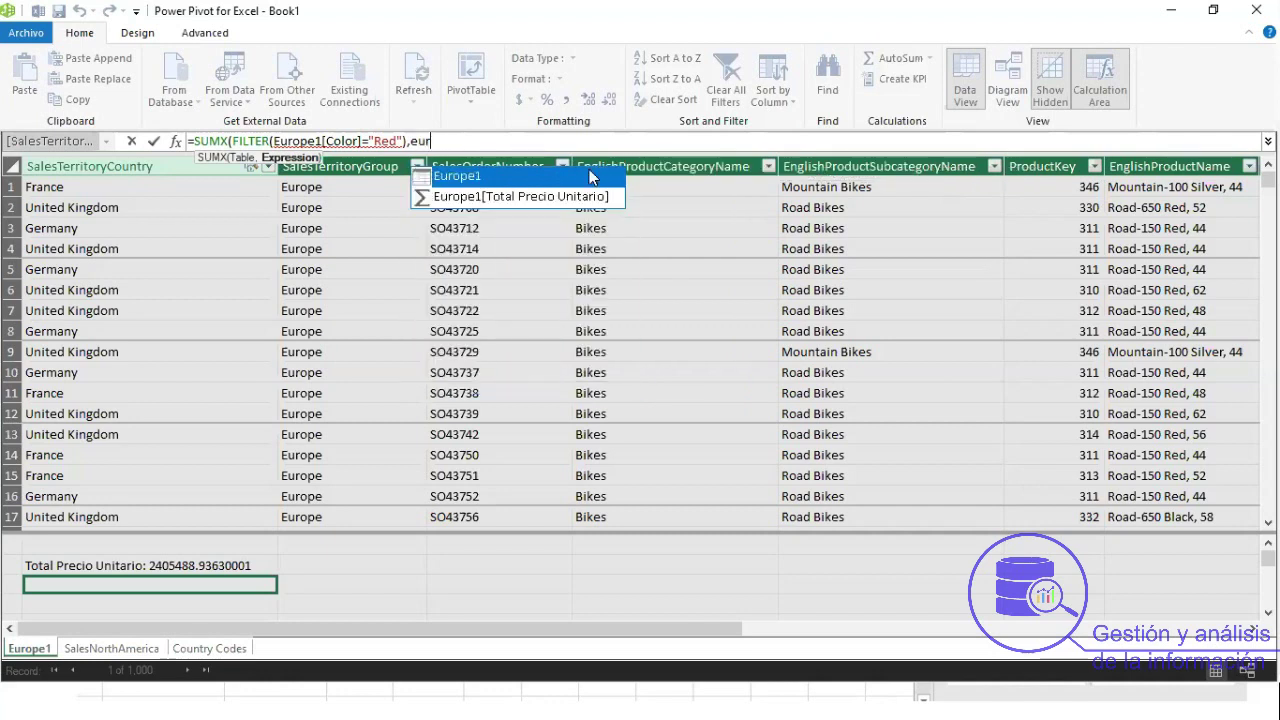
double_click(503, 179)
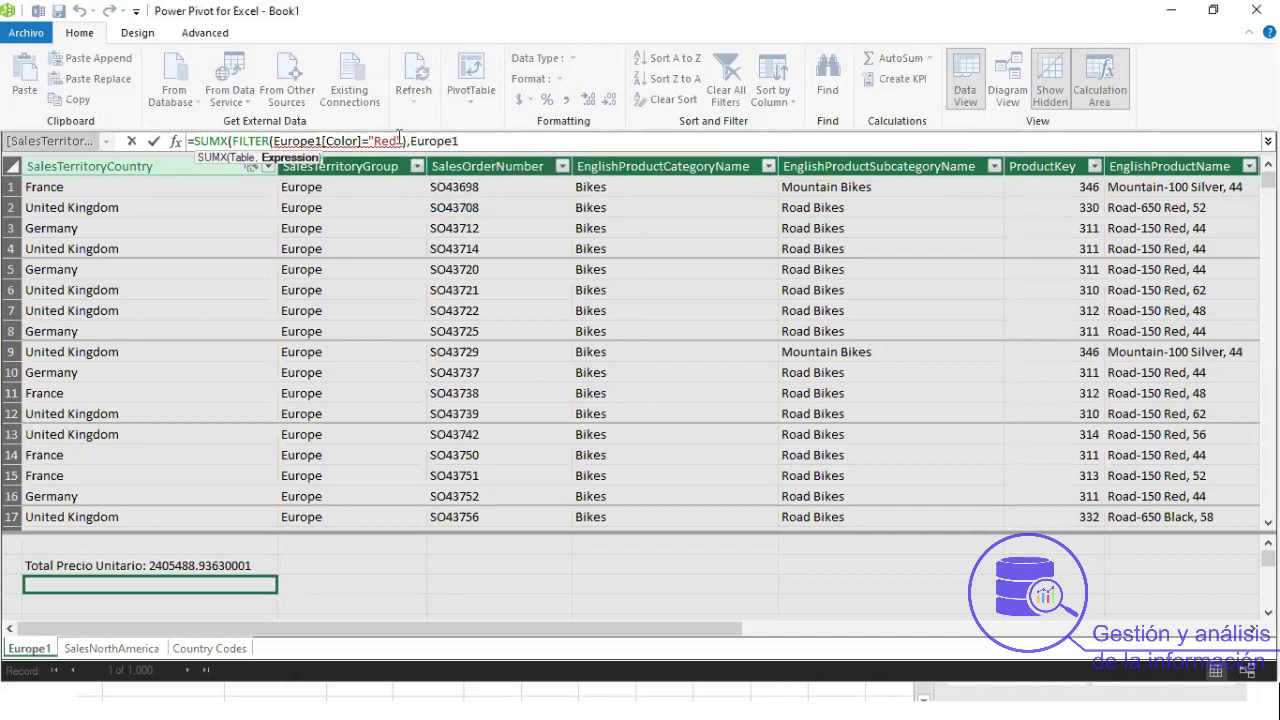
click(401, 139)
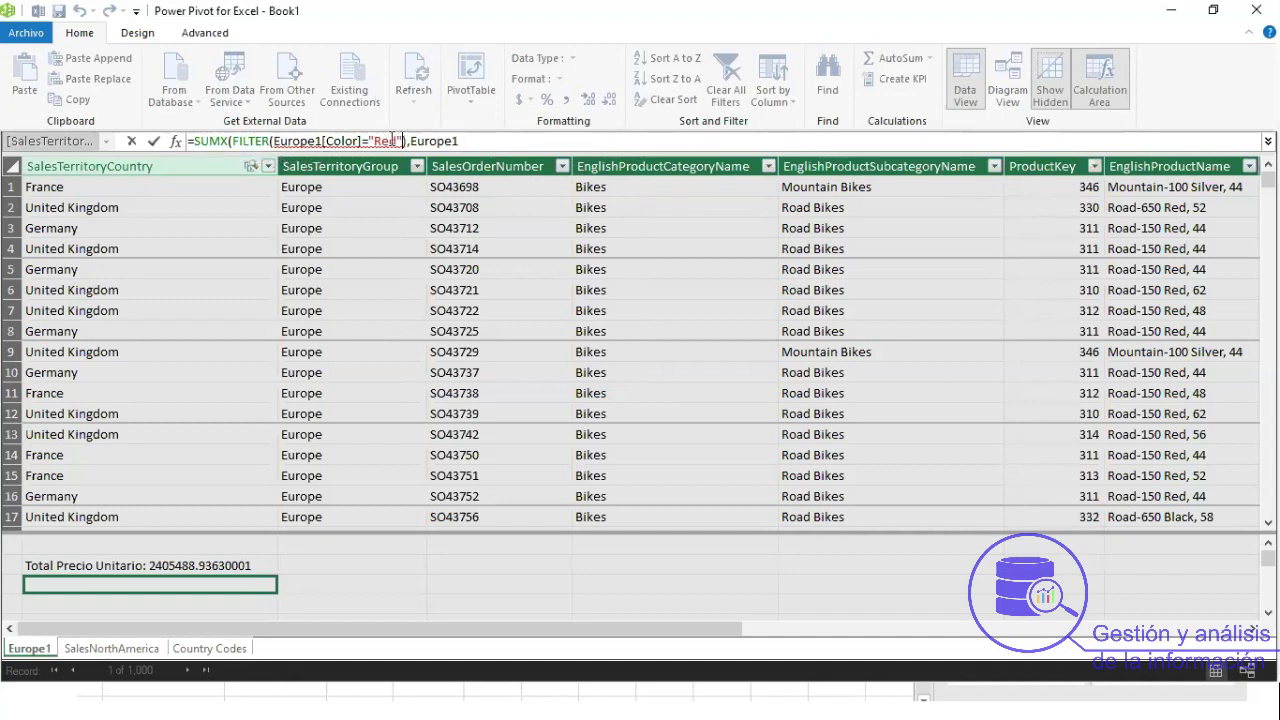
drag(400, 141, 256, 141)
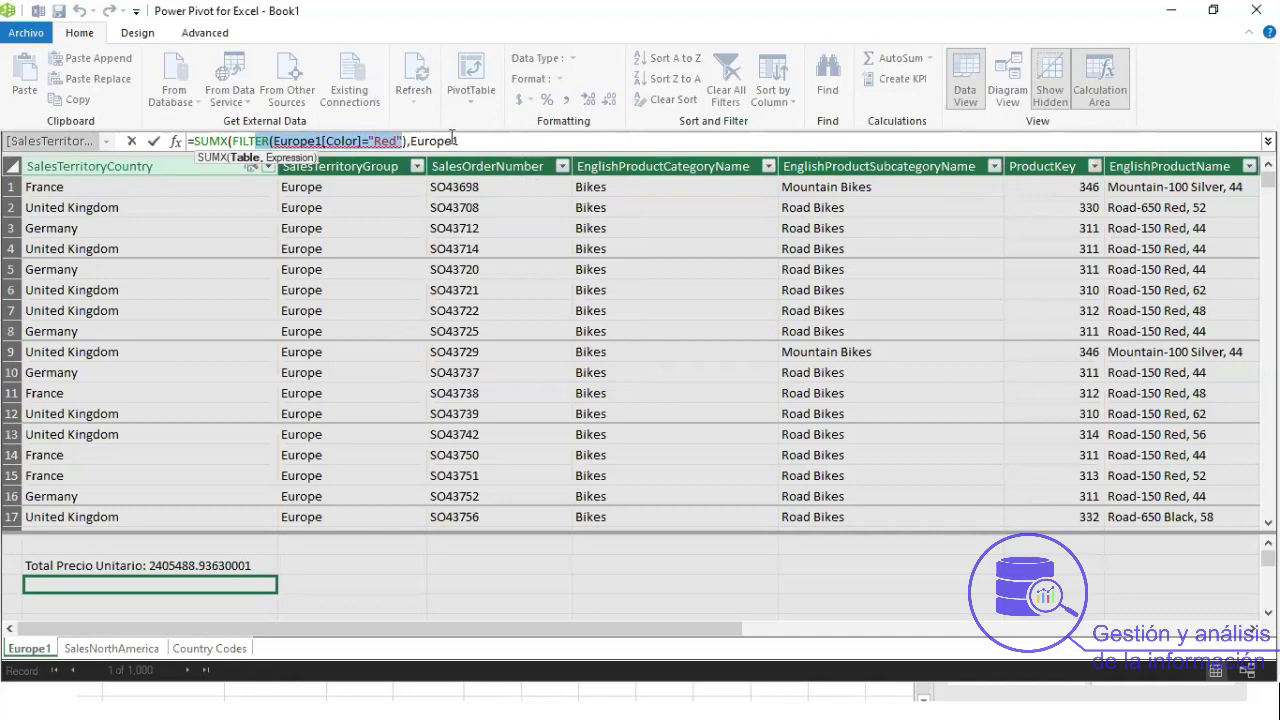
click(262, 140)
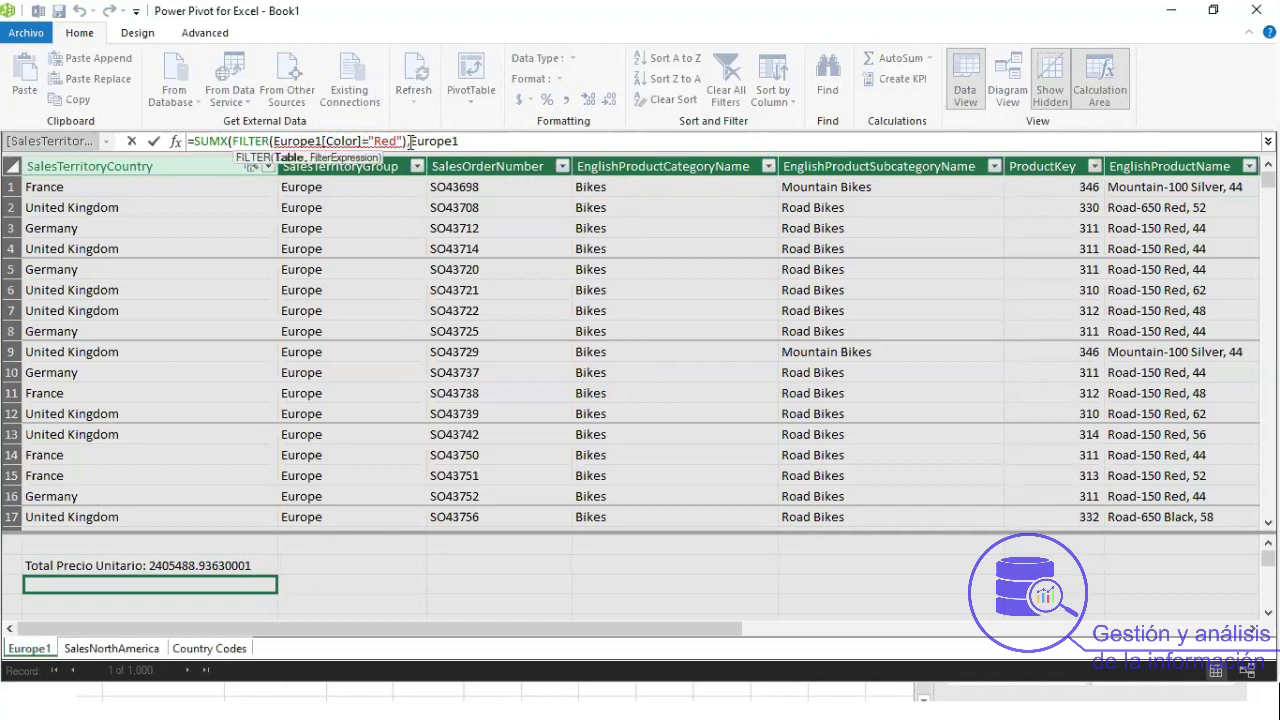
Clear everything after the opening FILTER parenthesis and enter Europe1 as the function's table argument, followed by a comma.
drag(459, 141, 272, 141)
key(BackSpace)
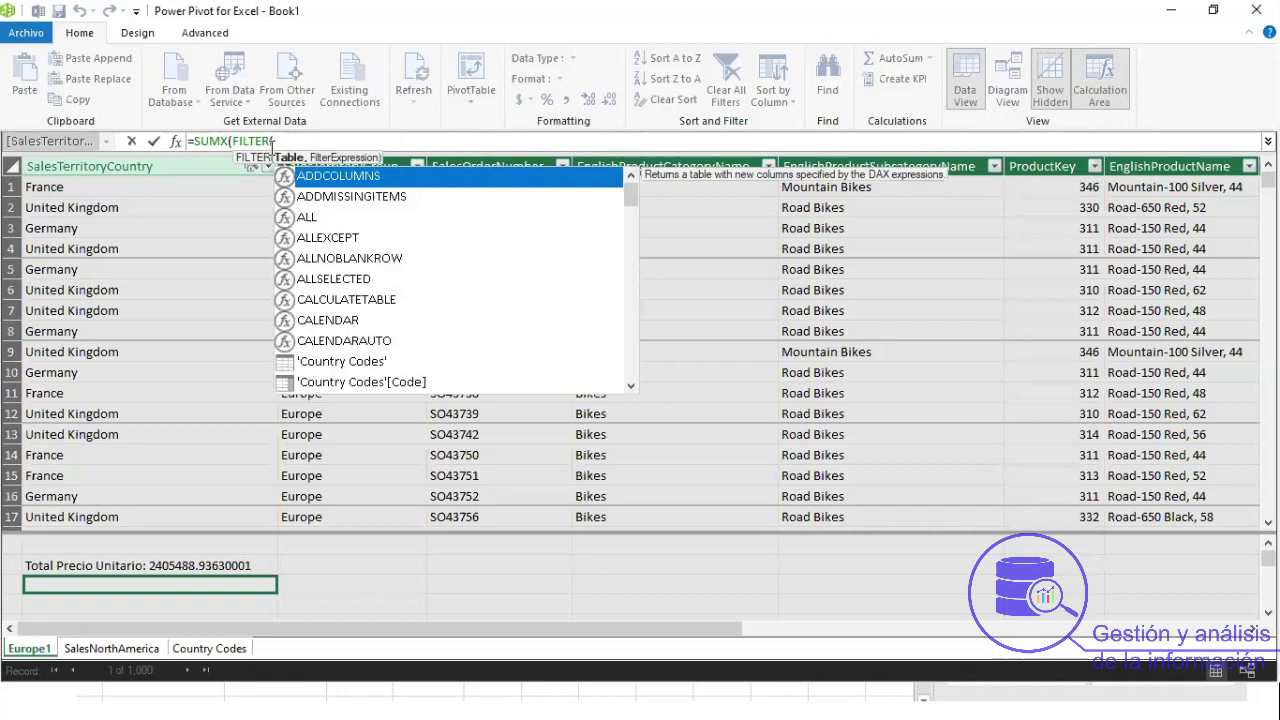
text(eu)
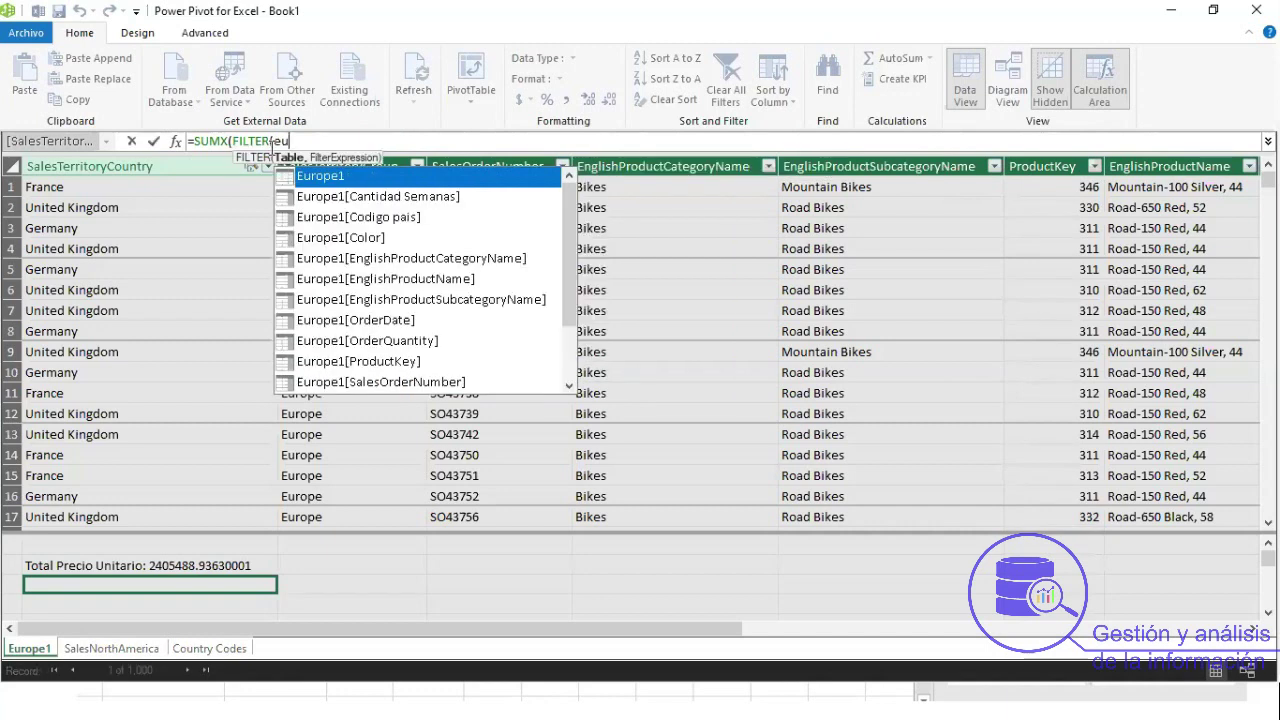
double_click(344, 178)
text(,)
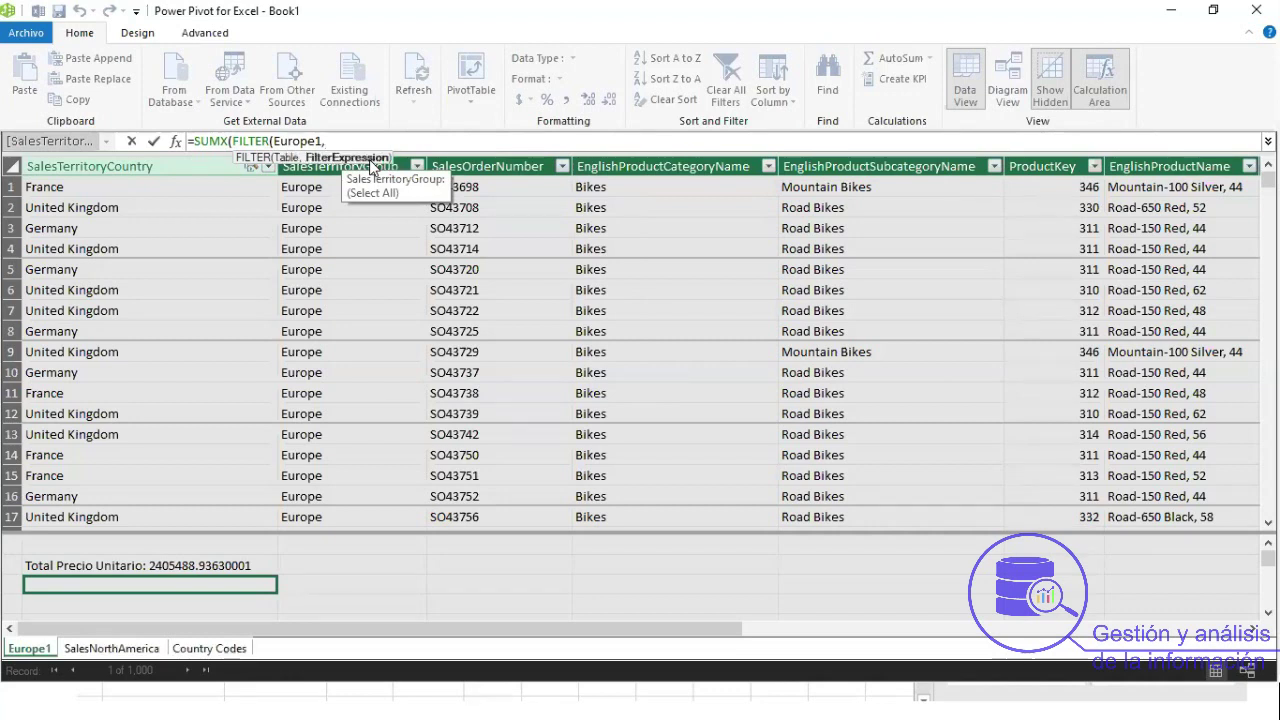
Add the filter condition [Color]="Red" as FILTER's second argument and close its parenthesis.
text(col)
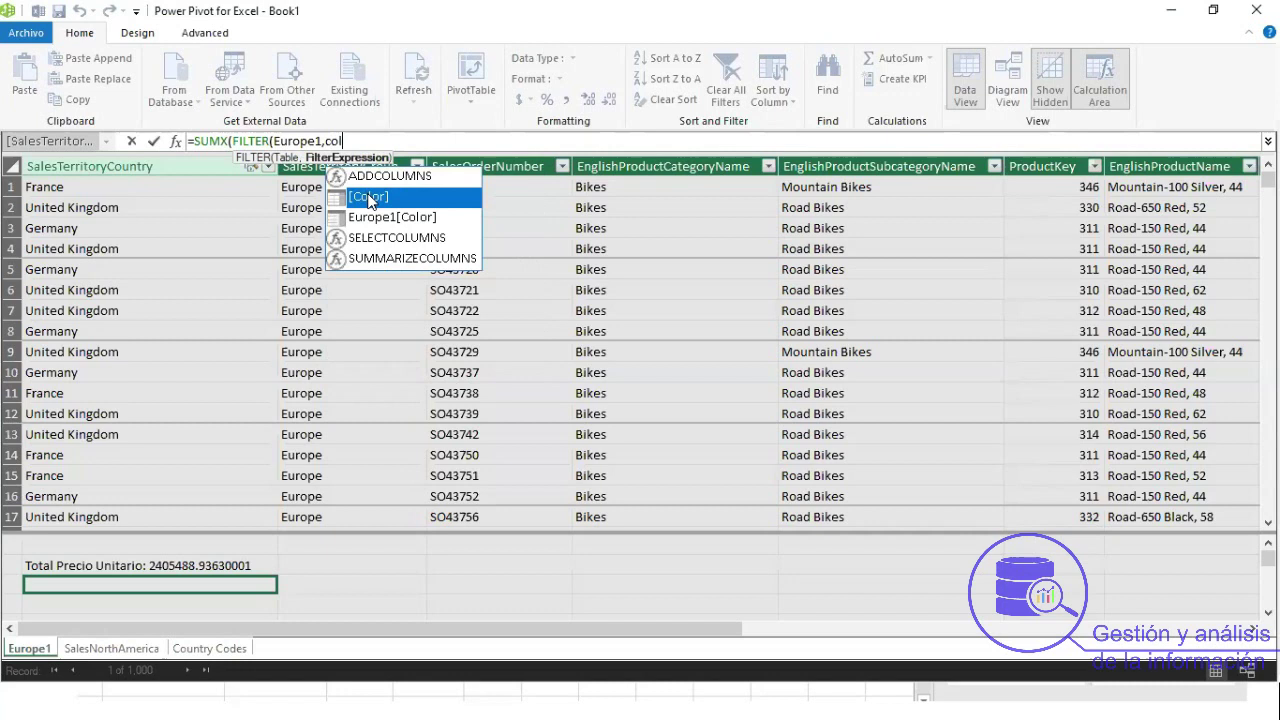
double_click(369, 200)
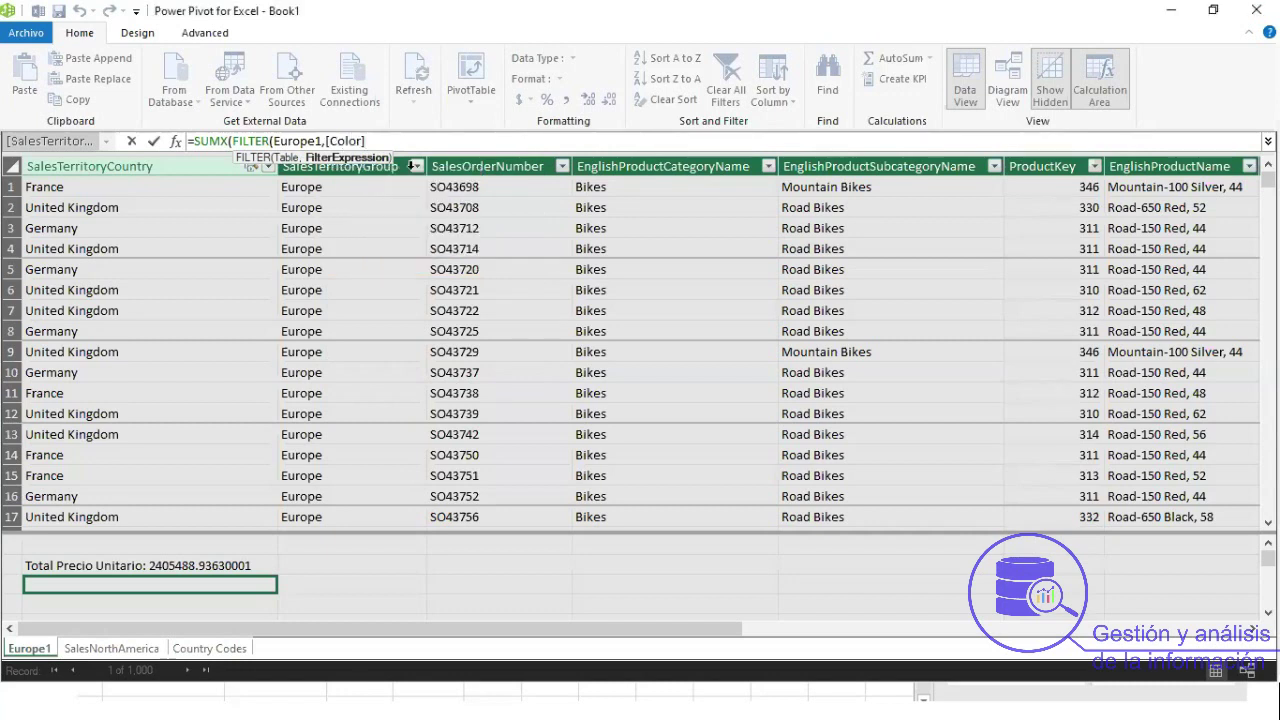
text())
key(BackSpace)
text(=")
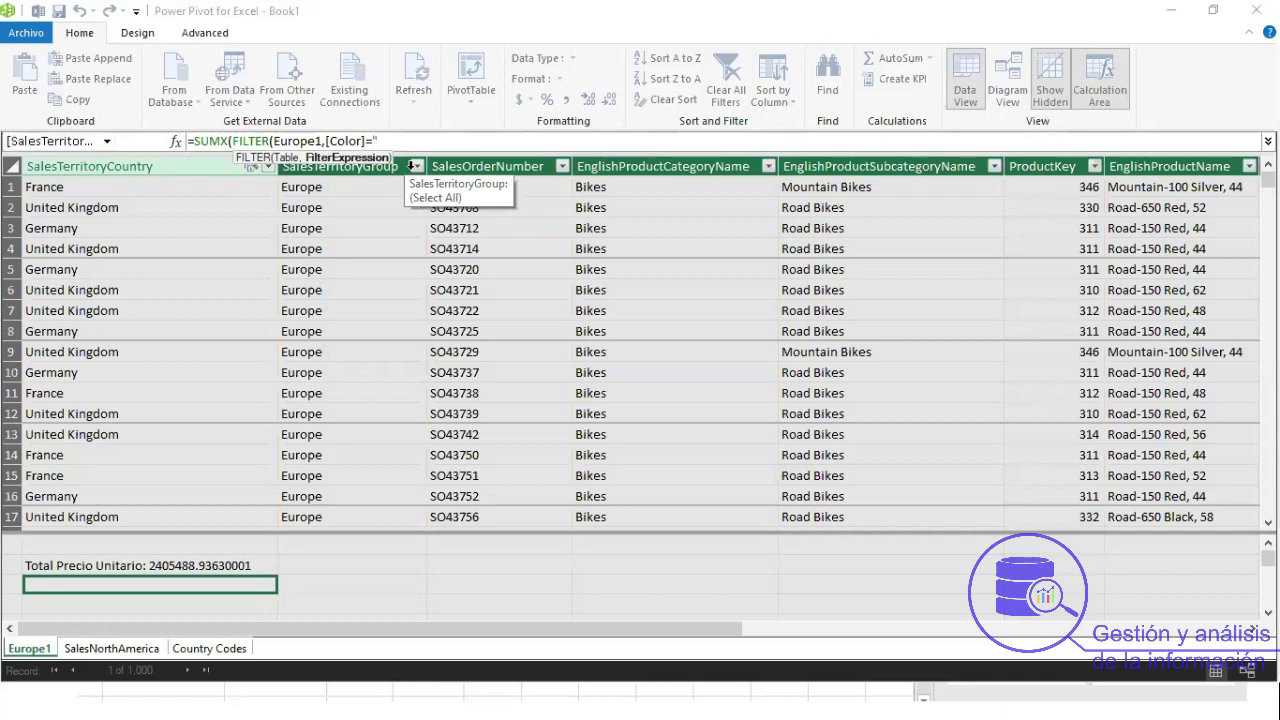
text(Red")
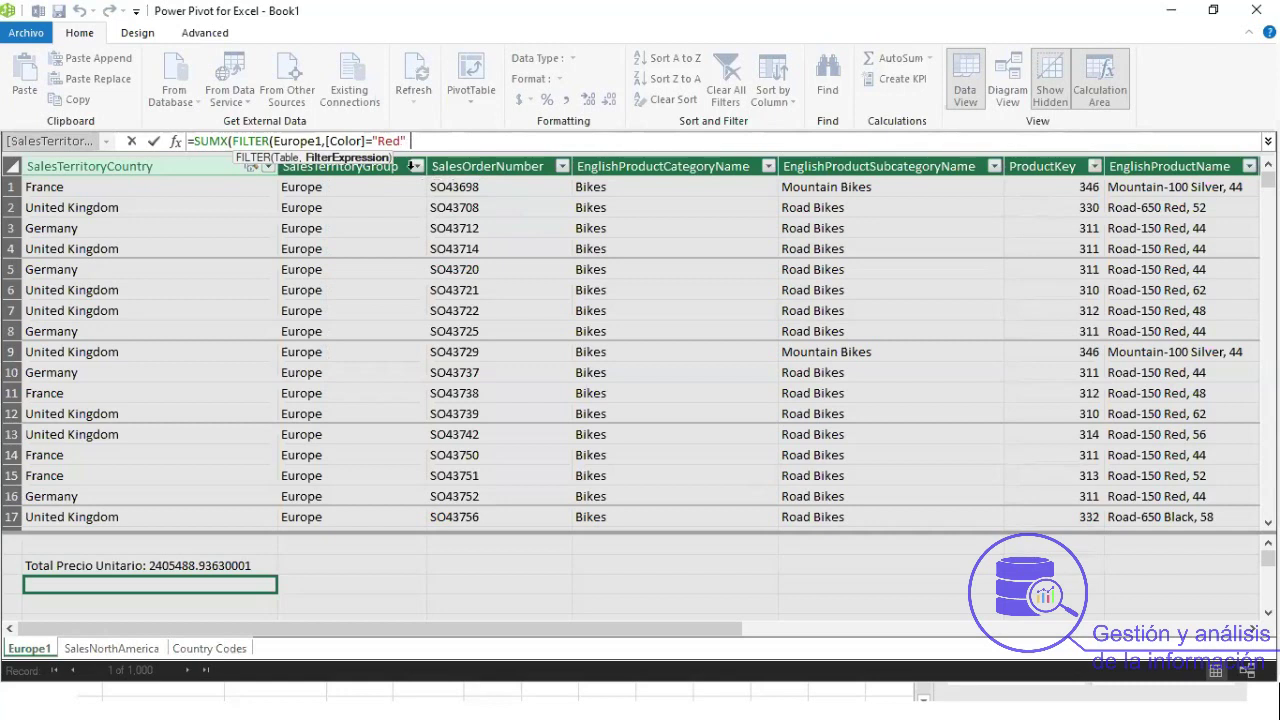
text())
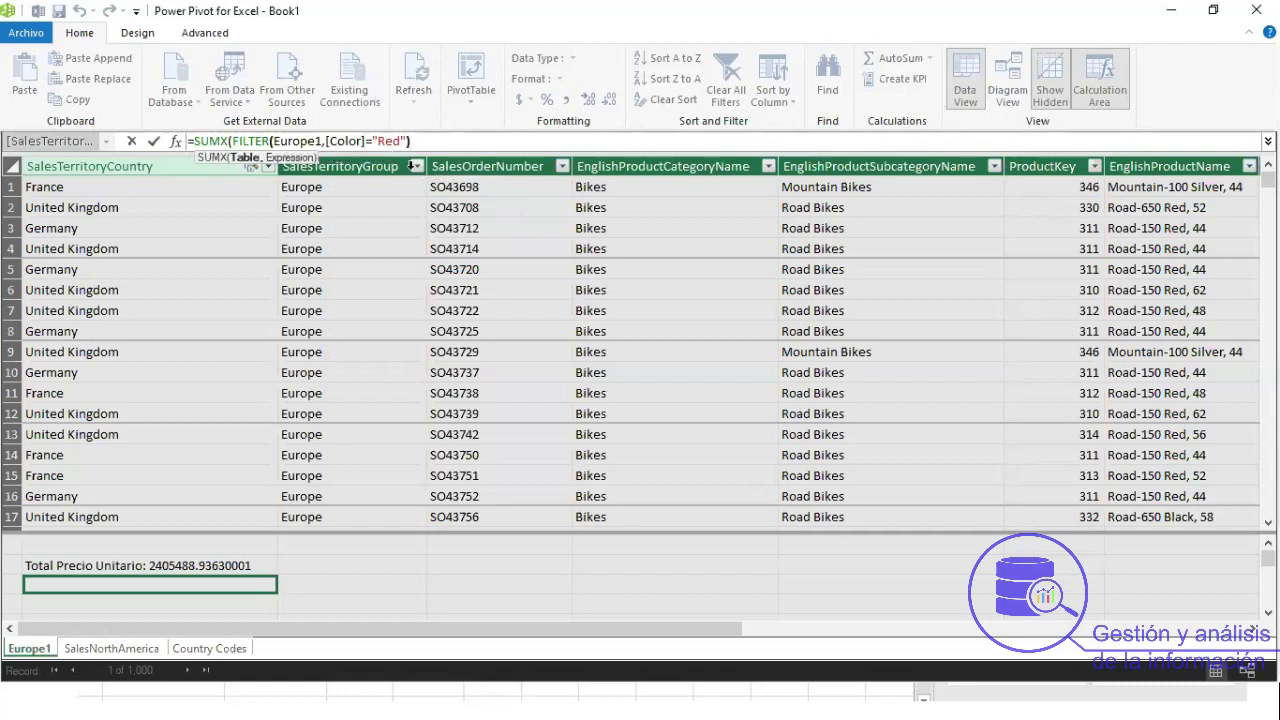
Add Europe1[UnitPrice] as the SUMX expression, close the formula and commit the measure.
text(,)
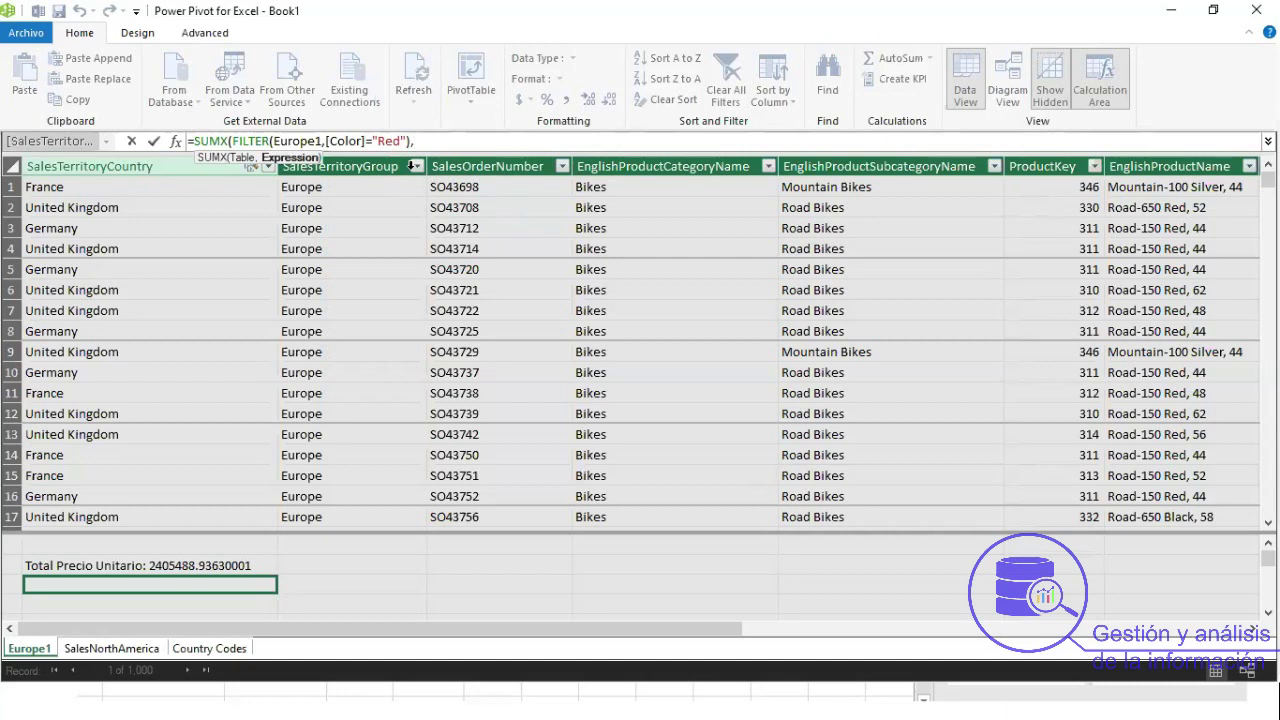
text(un)
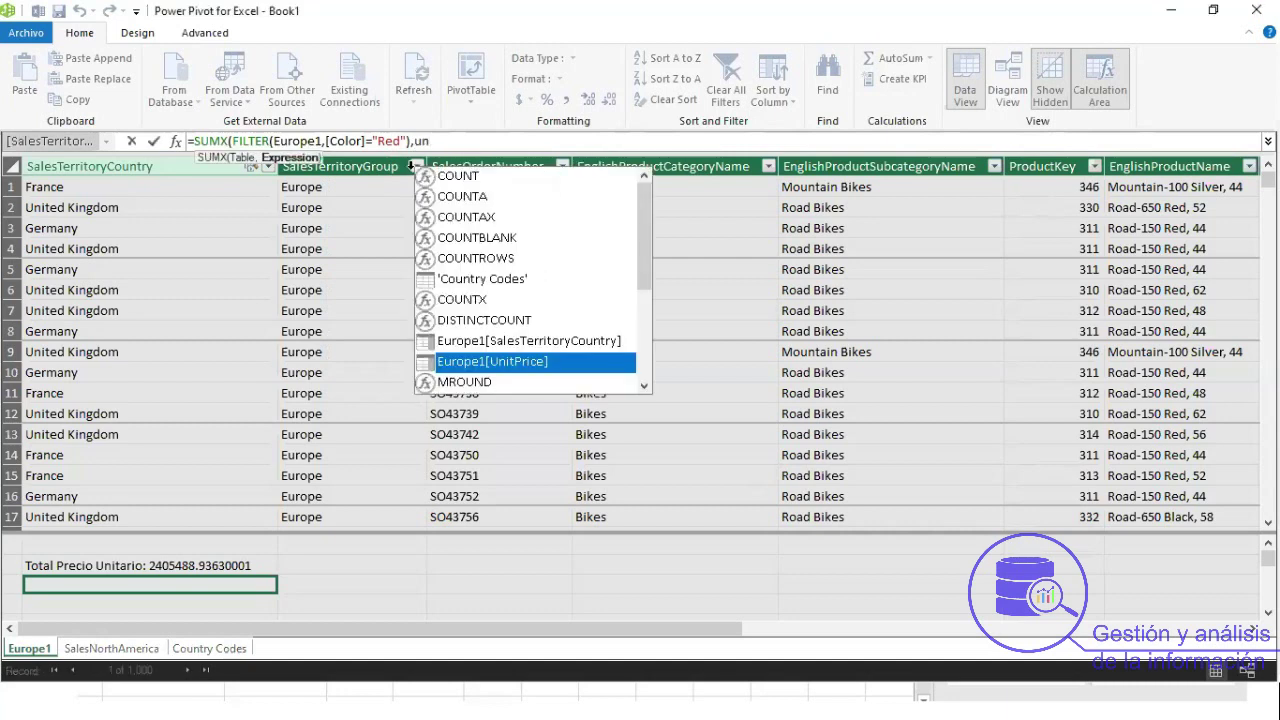
double_click(518, 368)
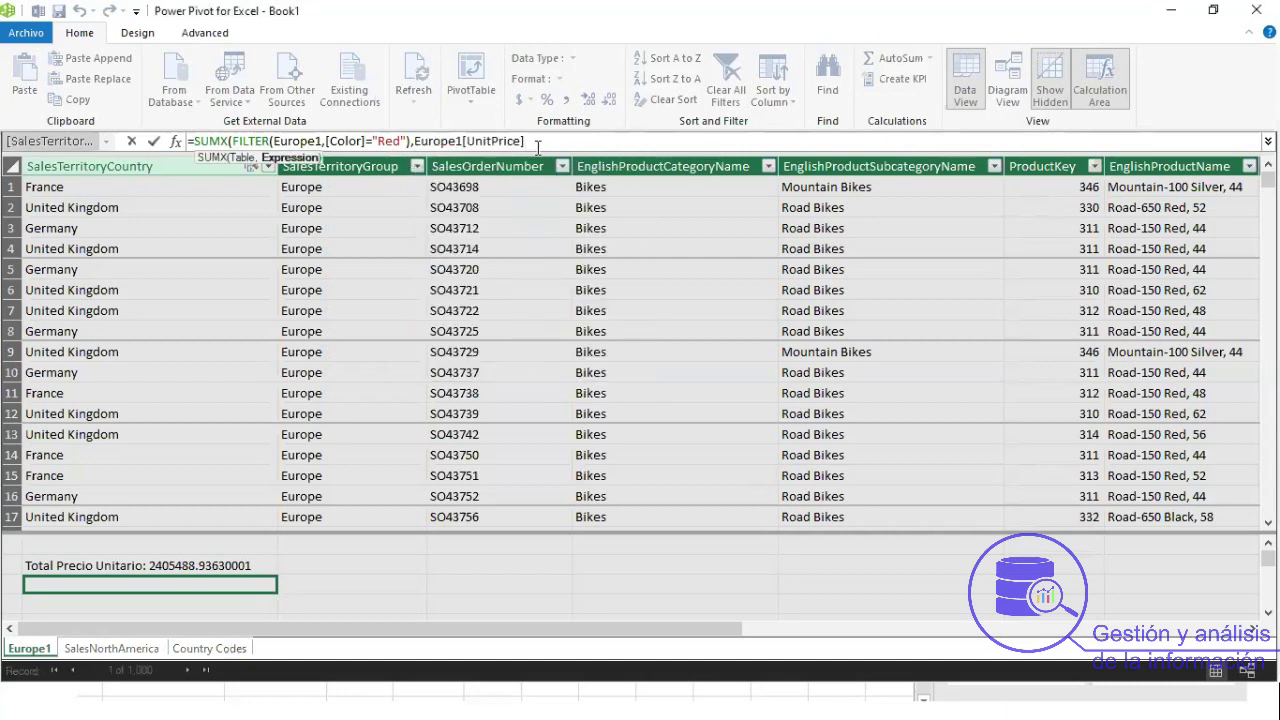
text())
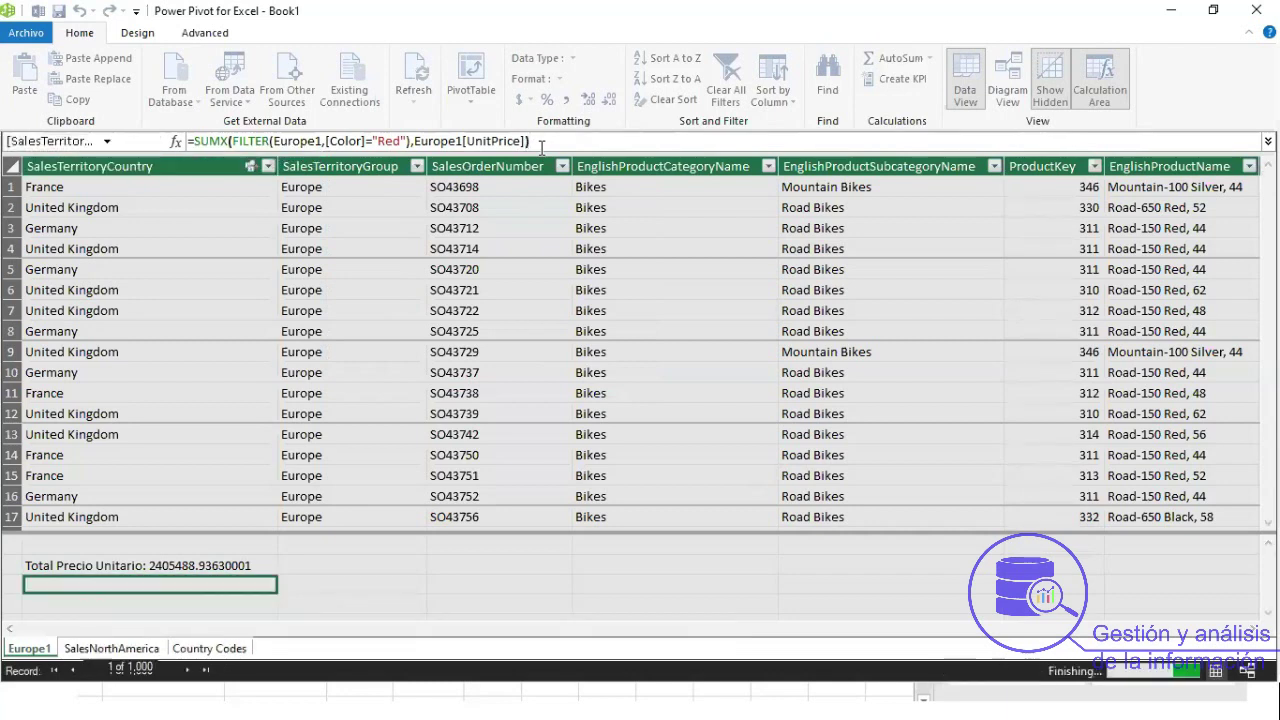
key(Return)
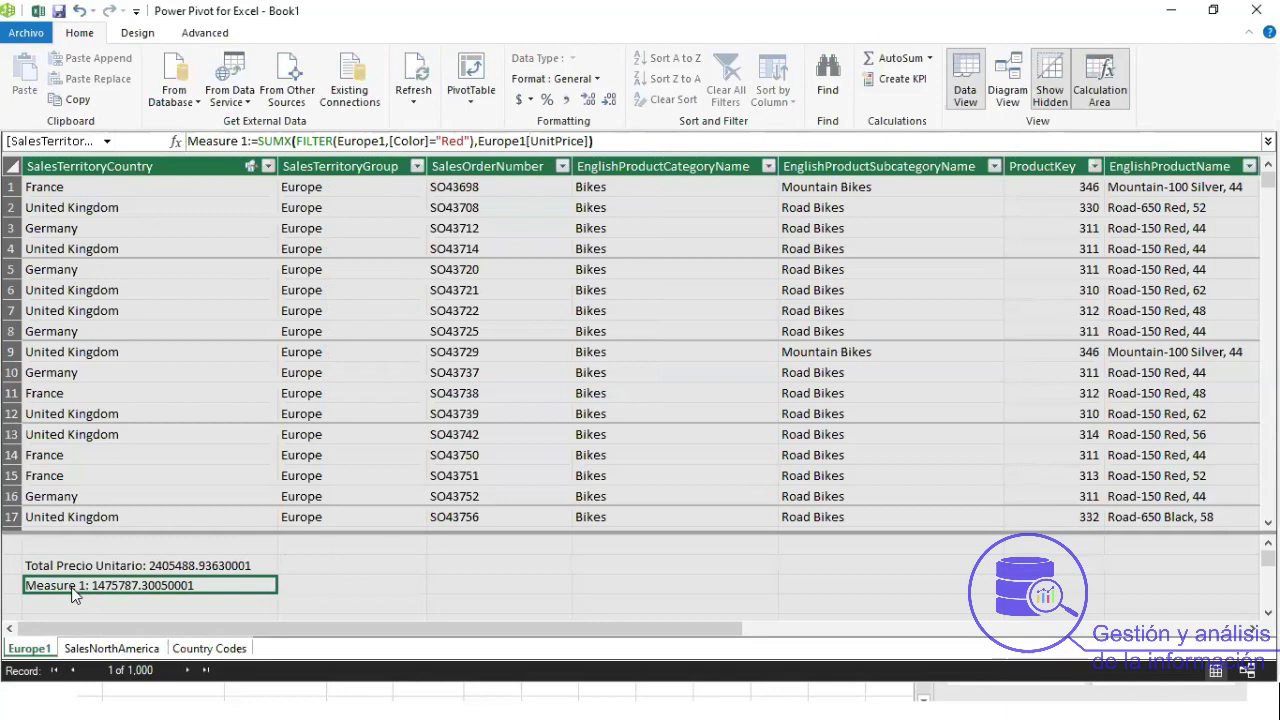
Rename the red-product SUMX measure to Total precio Color Rojo, keeping its formula.
click(244, 141)
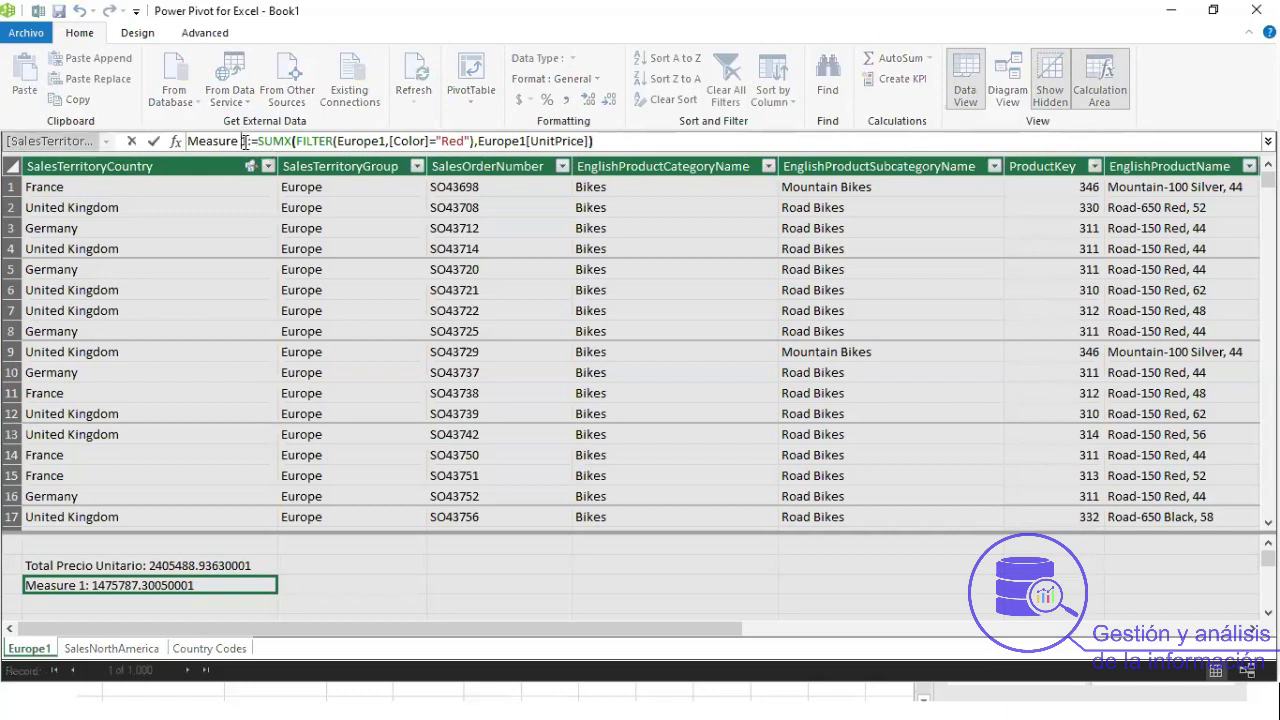
drag(244, 141, 172, 142)
key(Delete)
text(Total precio Color Rojo:)
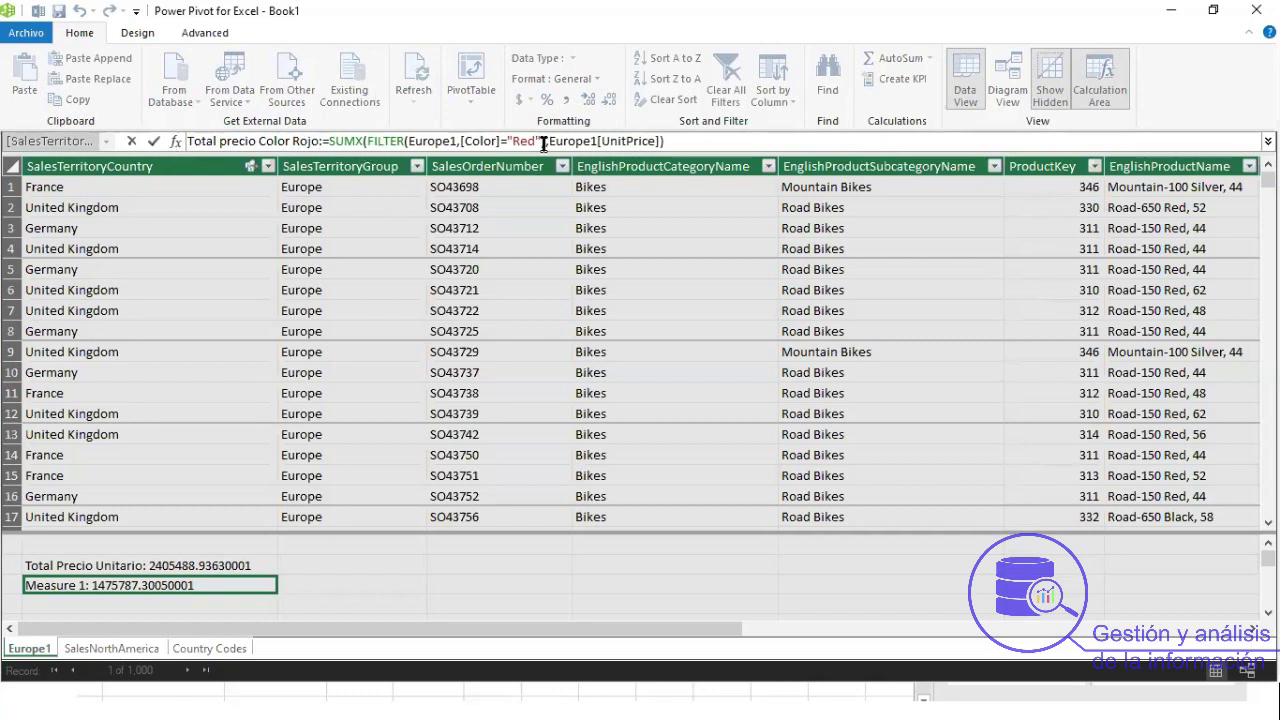
drag(543, 143, 366, 143)
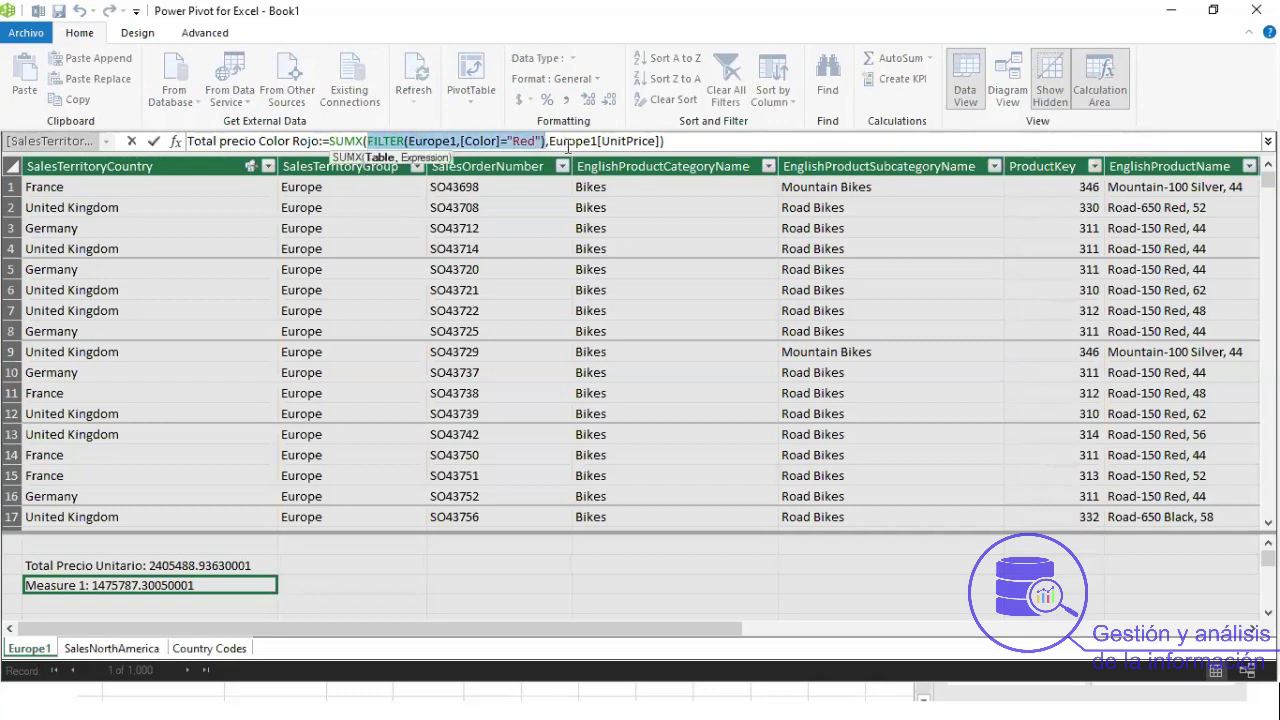
drag(327, 140, 668, 141)
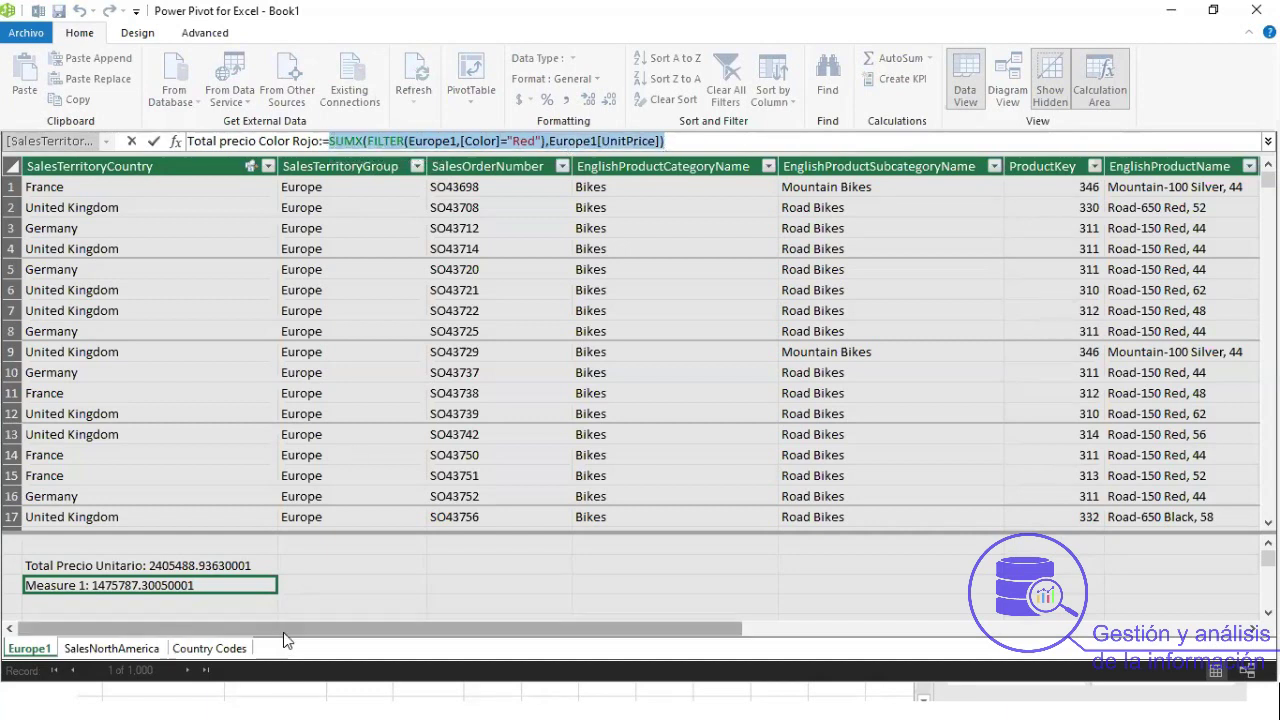
click(343, 568)
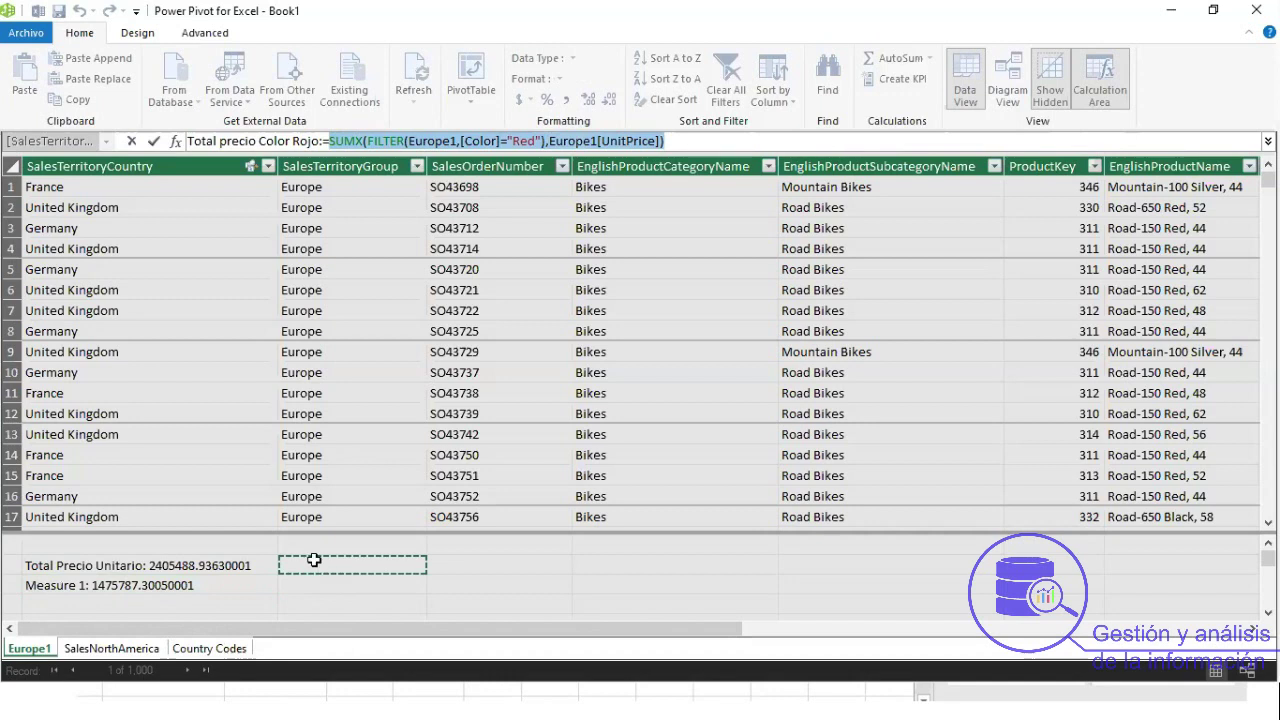
click(682, 148)
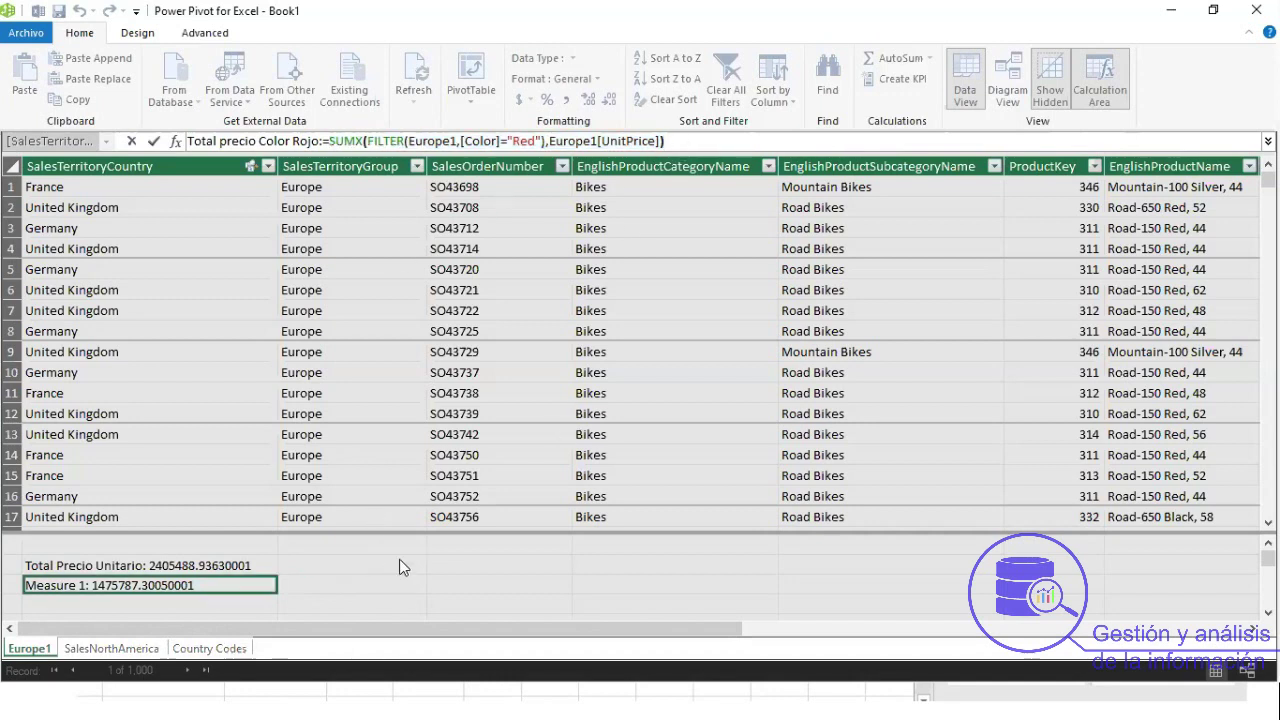
key(Return)
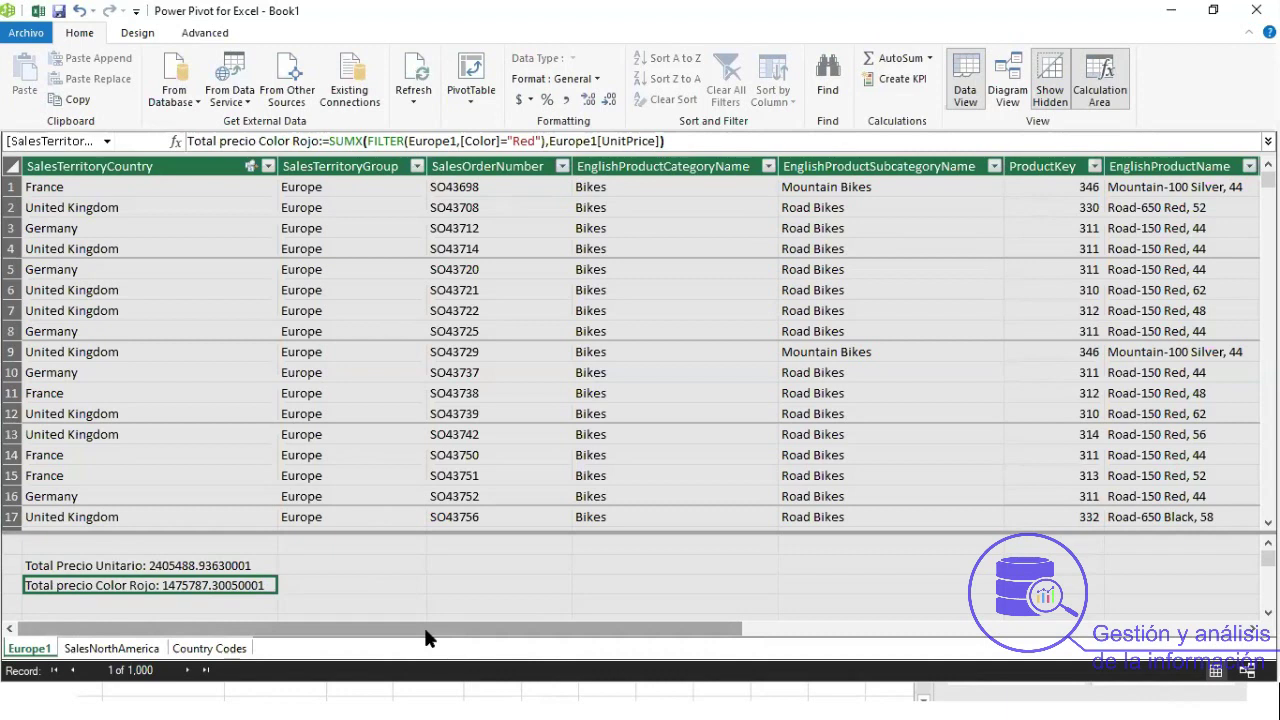
click(238, 567)
click(238, 589)
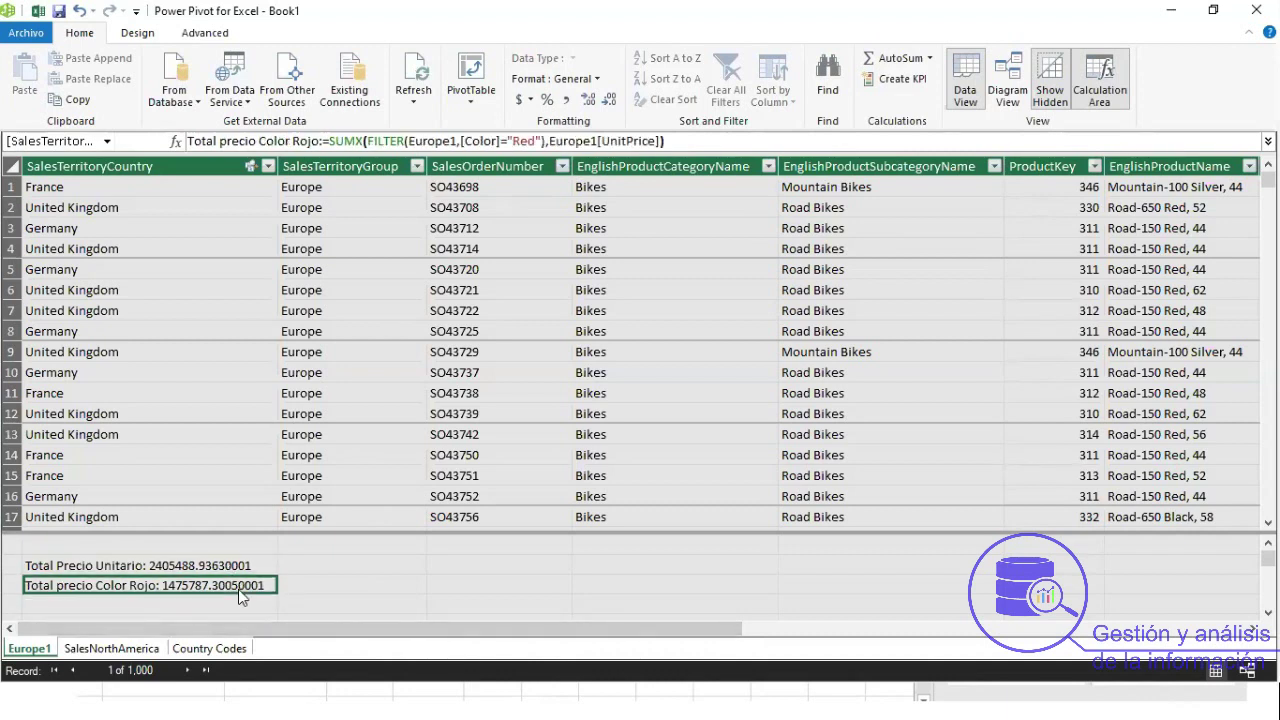
drag(358, 632, 860, 632)
drag(937, 628, 172, 612)
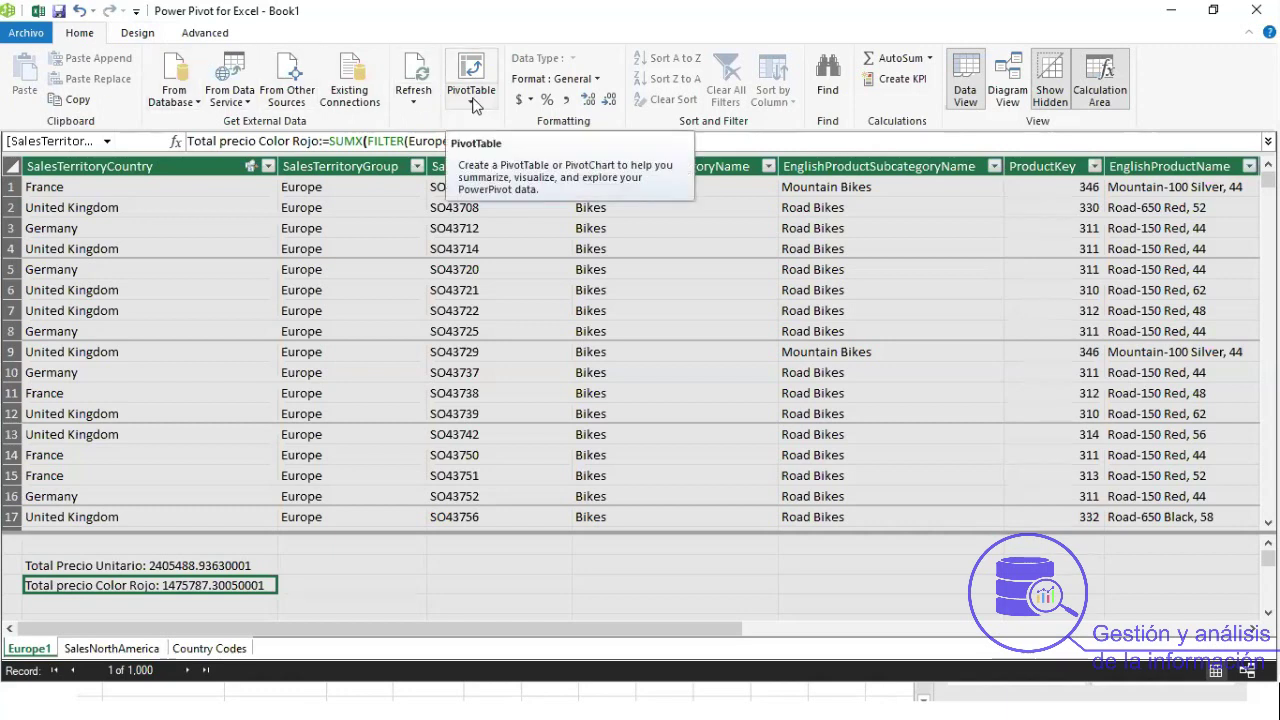
click(474, 105)
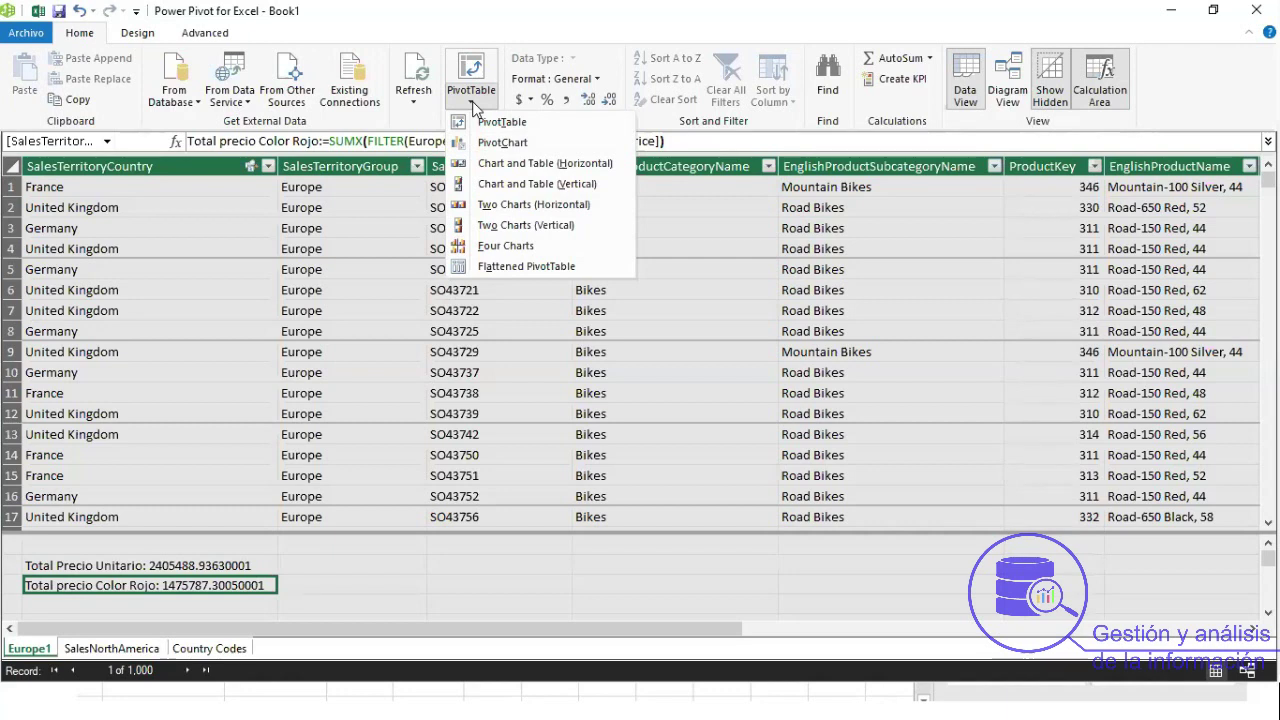
key(alt+Tab)
key(alt+Tab)
key(alt+Tab)
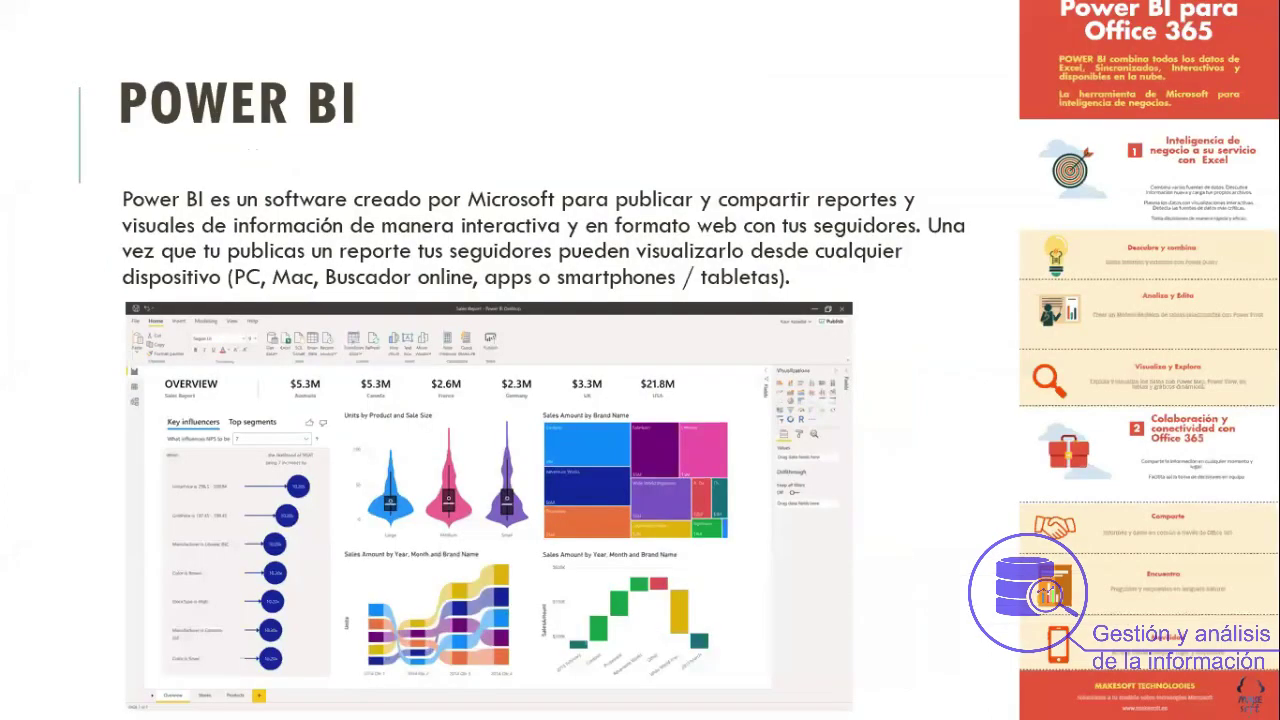
key(alt+Tab)
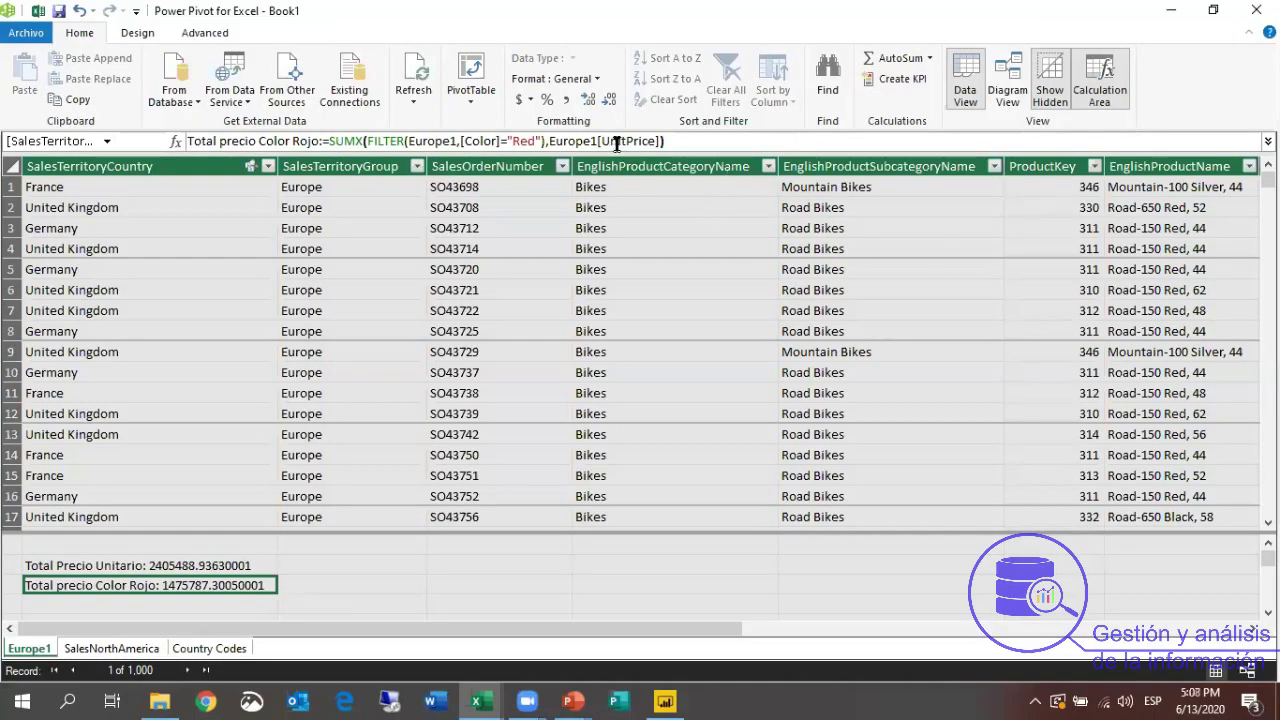
Create a PivotTable from the data model in a new worksheet and close the Queries & Connections pane.
click(476, 100)
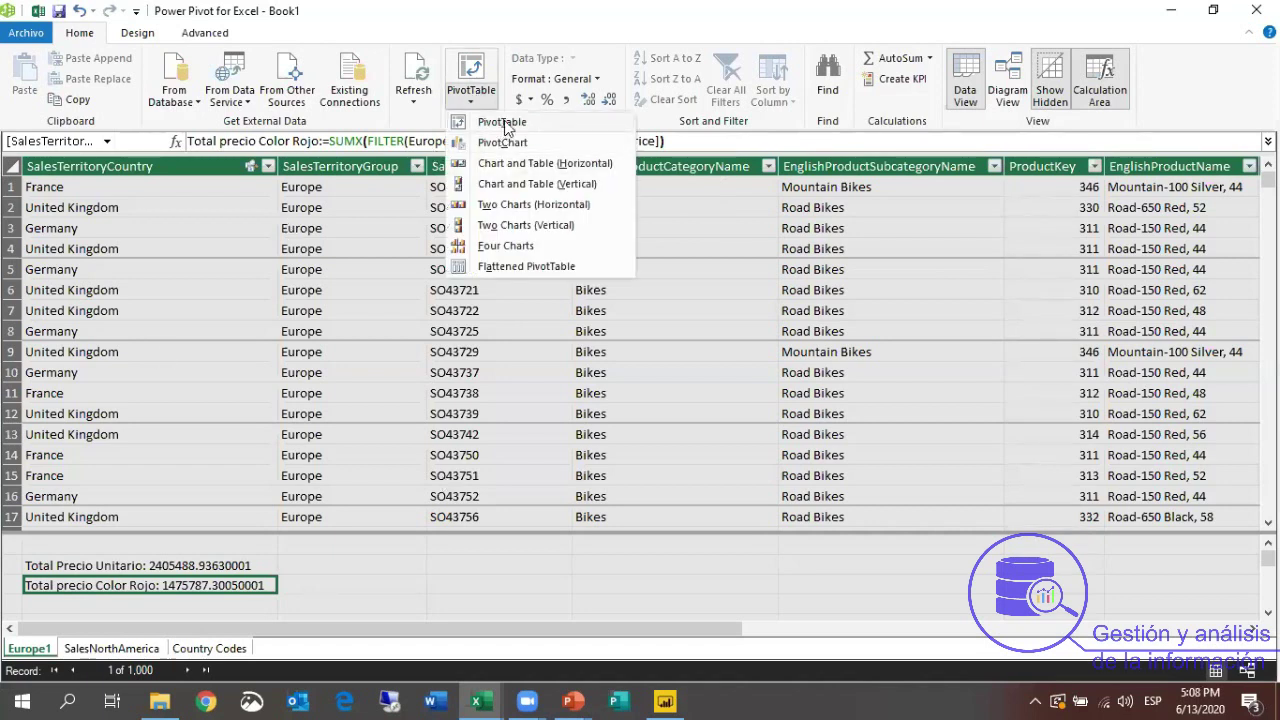
click(503, 124)
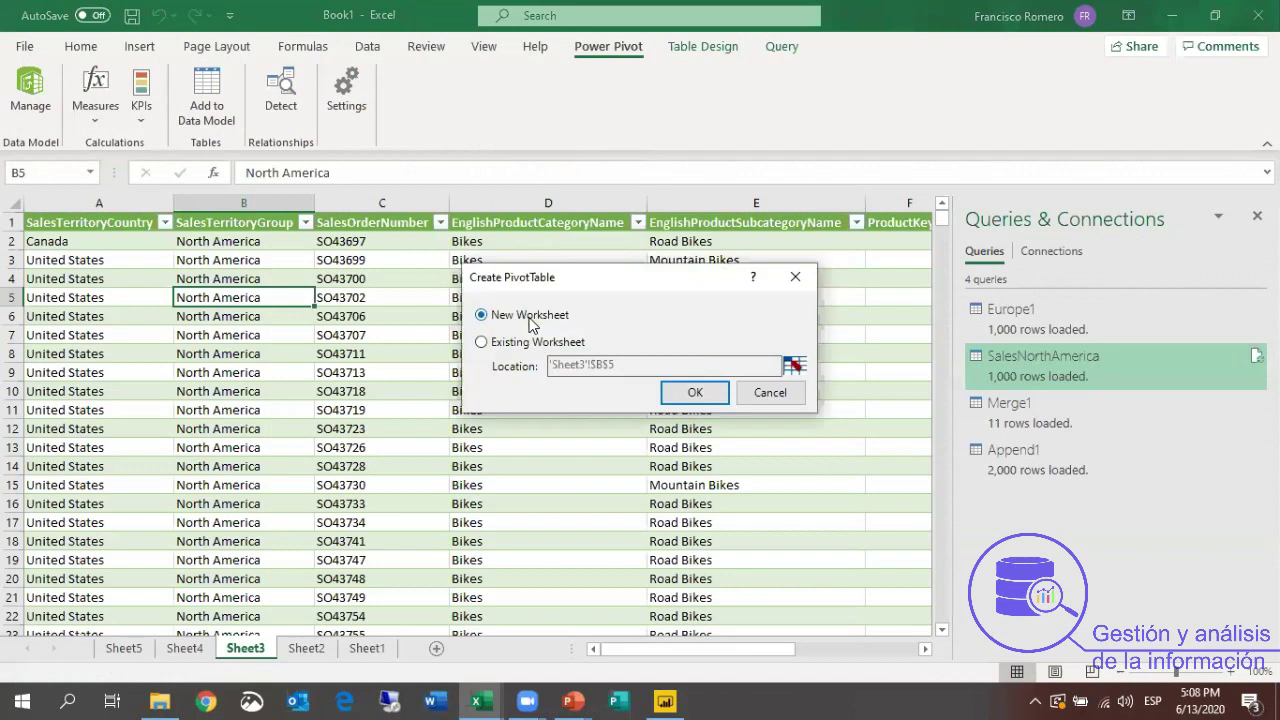
click(690, 393)
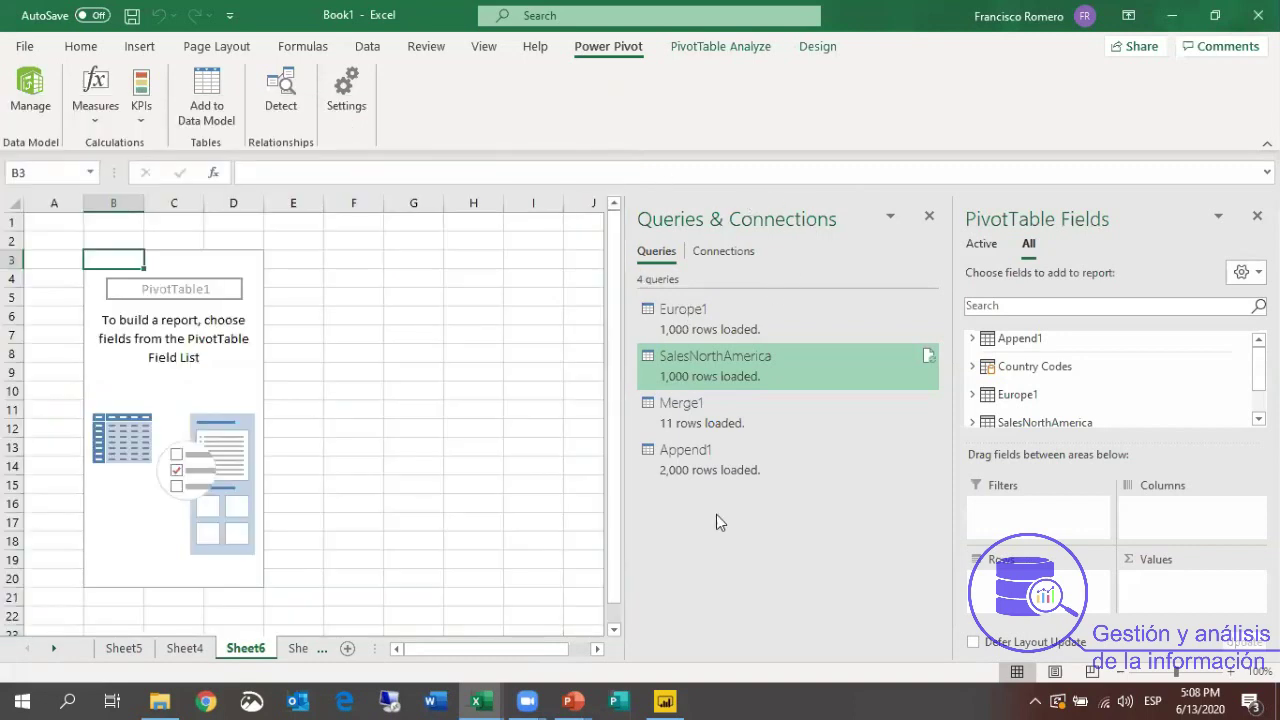
click(929, 220)
scroll(1110, 380, down, 1)
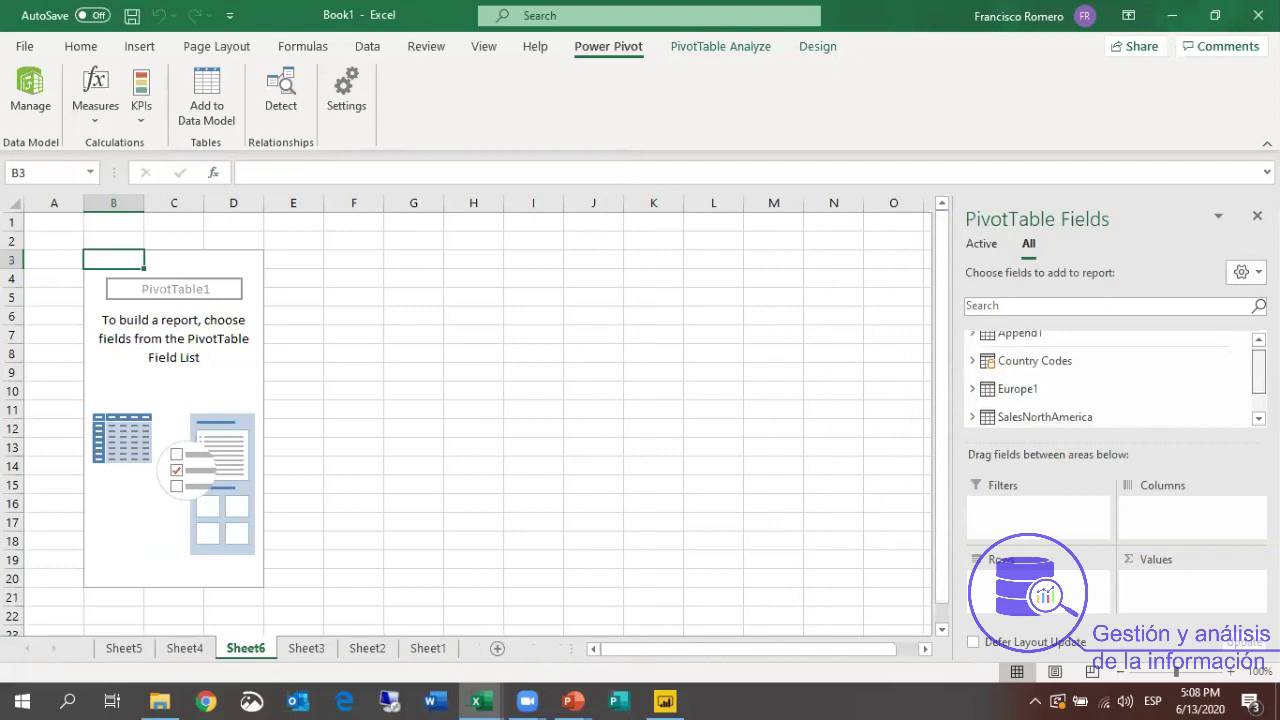
Examine the fields and measures of Europe1 and the contents of the neighbouring SalesNorthAmerica table in the field list.
scroll(1069, 390, up, 1)
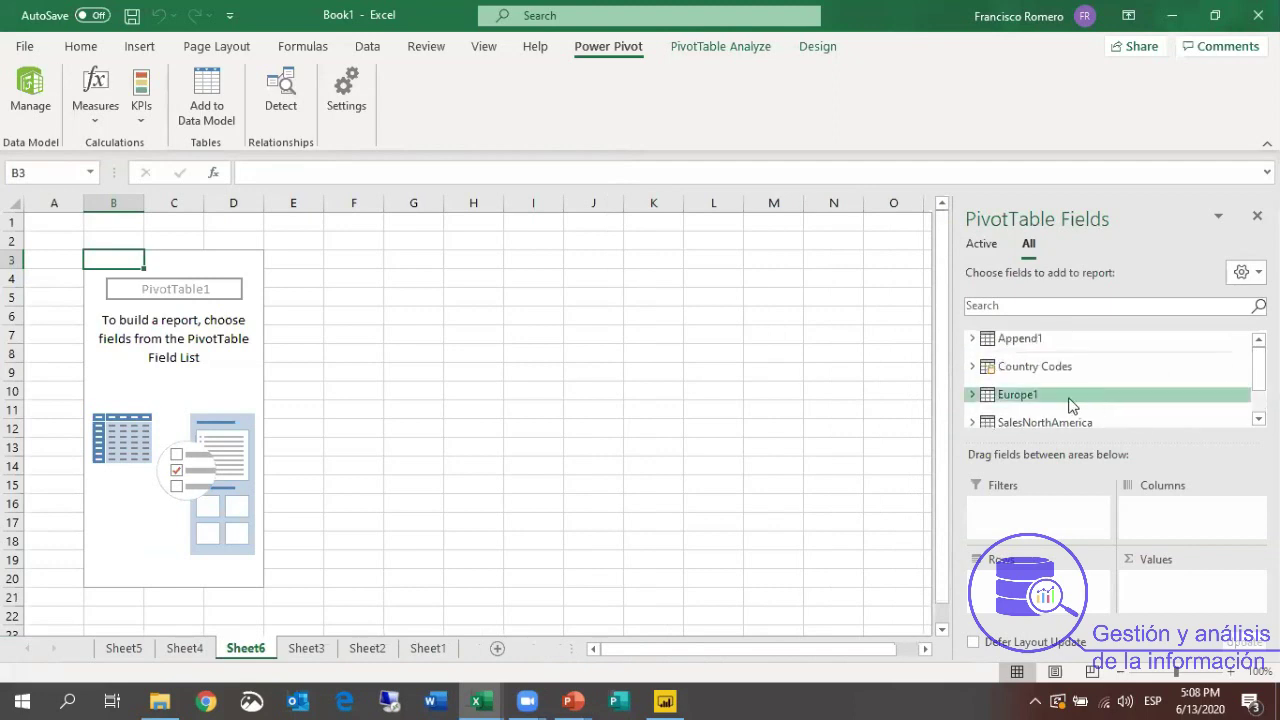
click(972, 401)
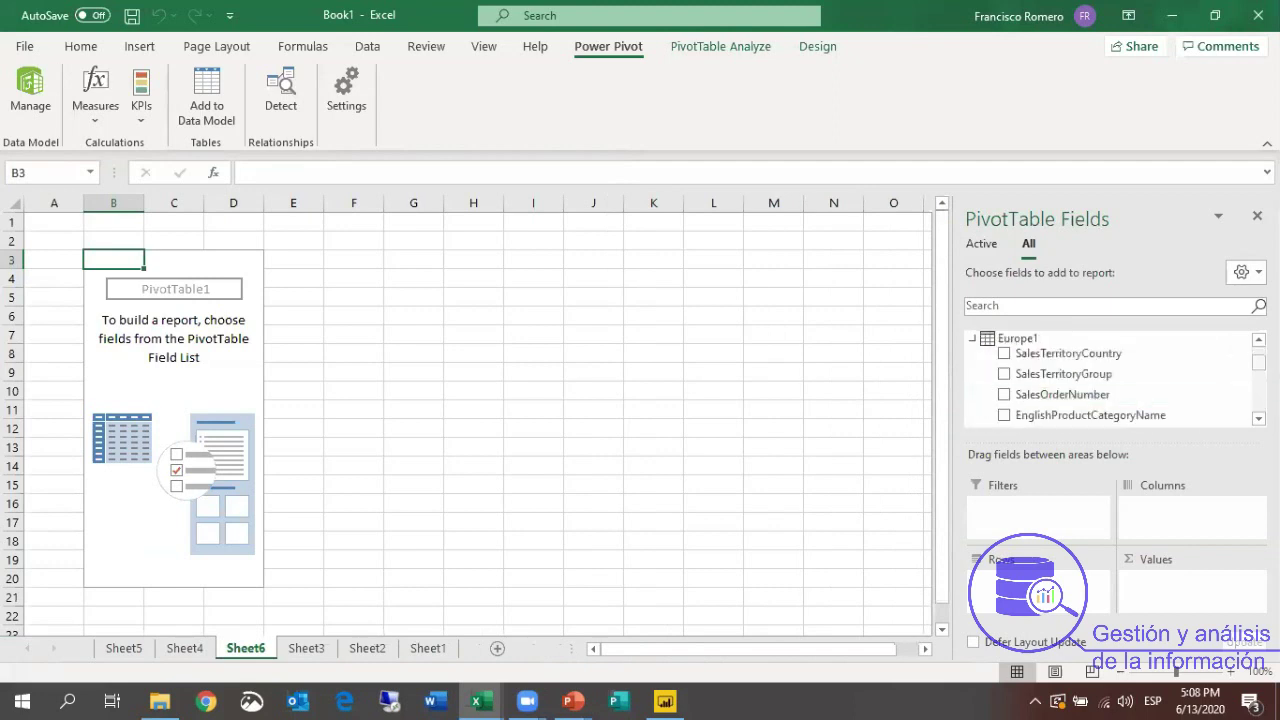
scroll(1110, 380, down, 6)
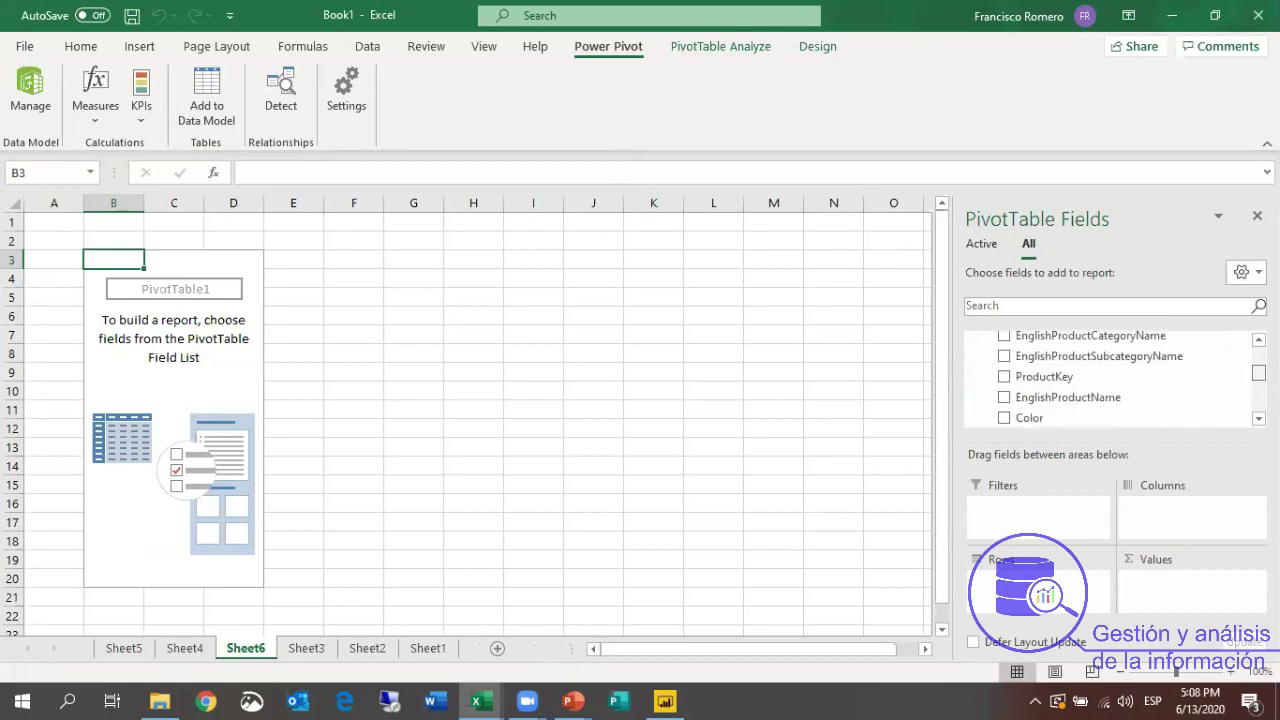
scroll(1100, 366, down, 1)
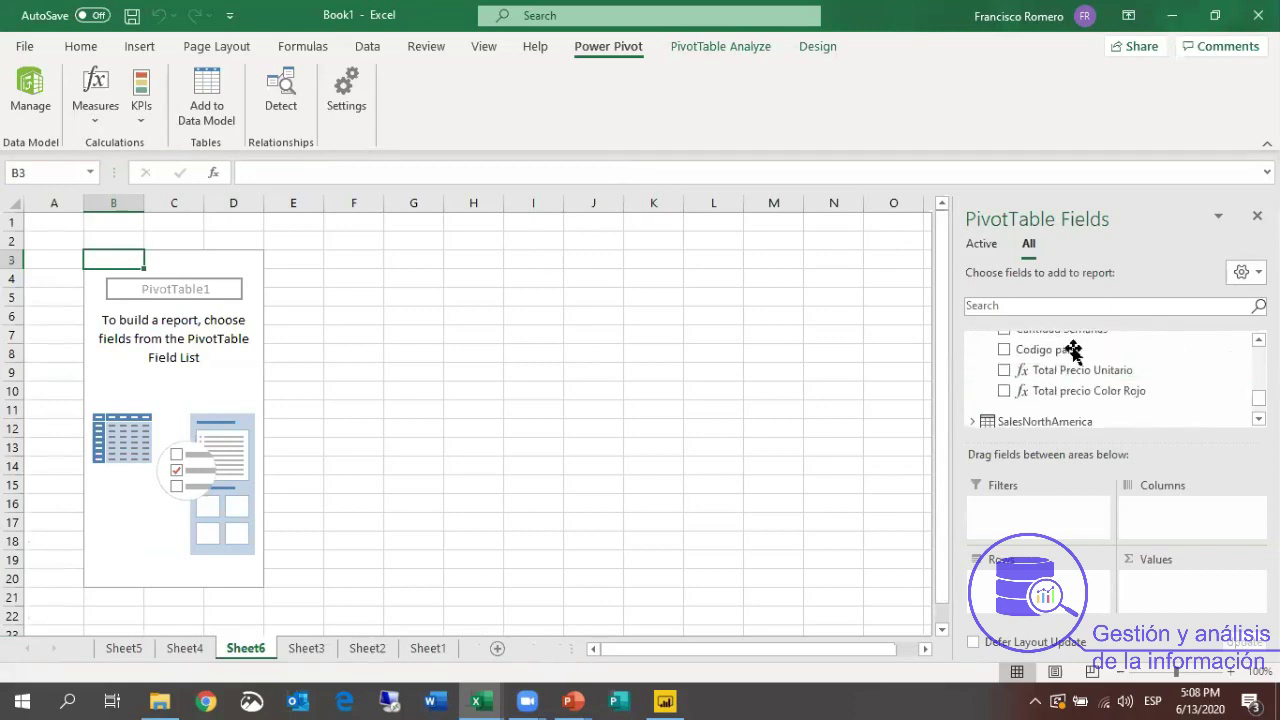
scroll(1063, 363, up, 1)
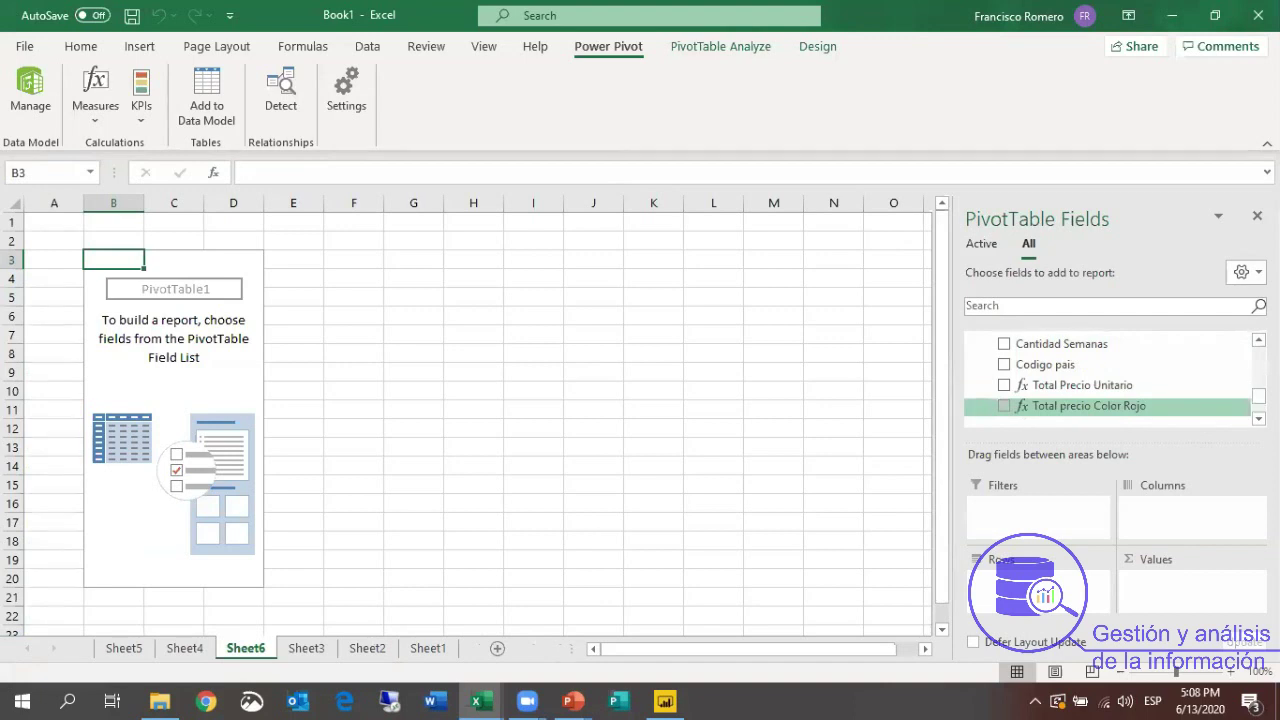
scroll(970, 373, up, 15)
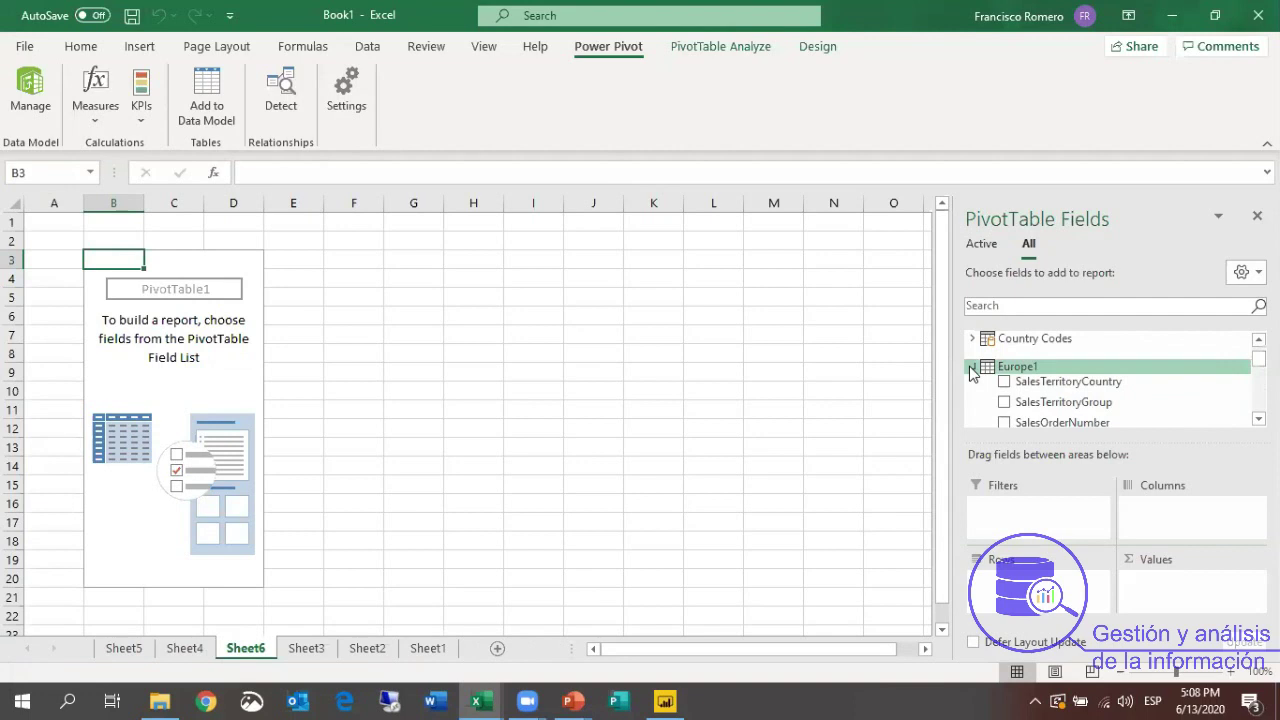
click(971, 370)
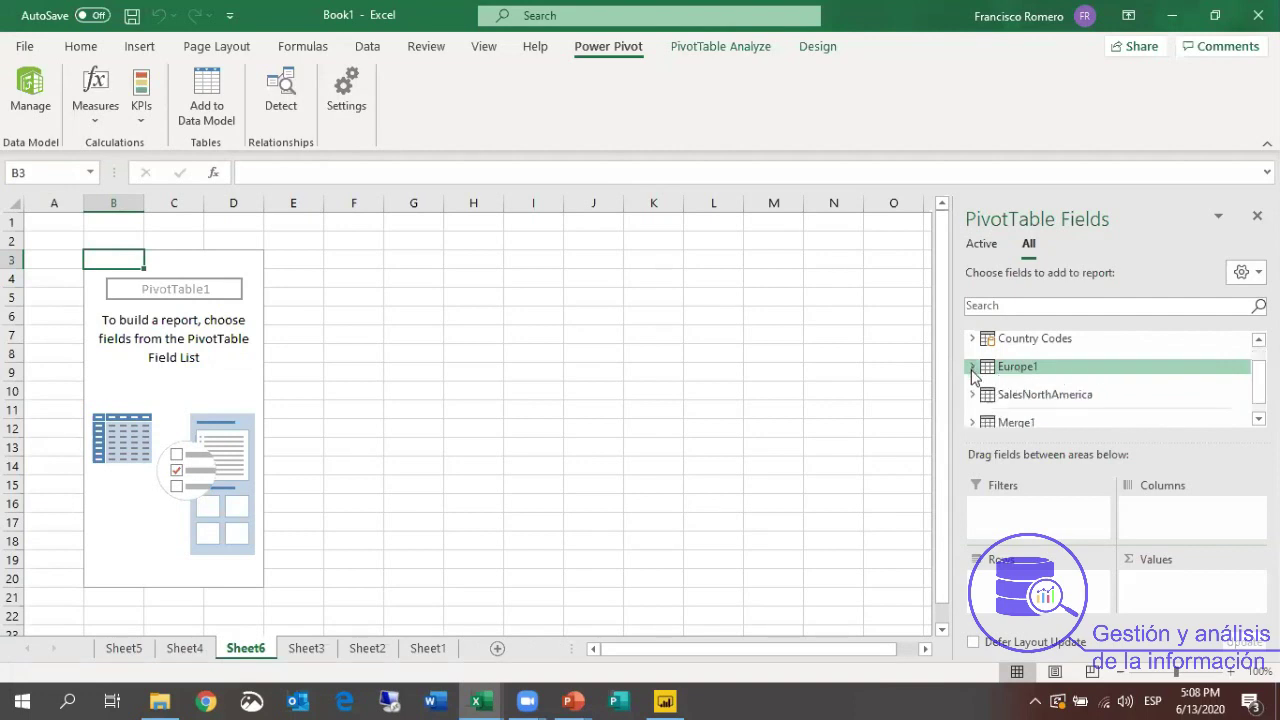
click(972, 393)
scroll(1000, 410, up, 3)
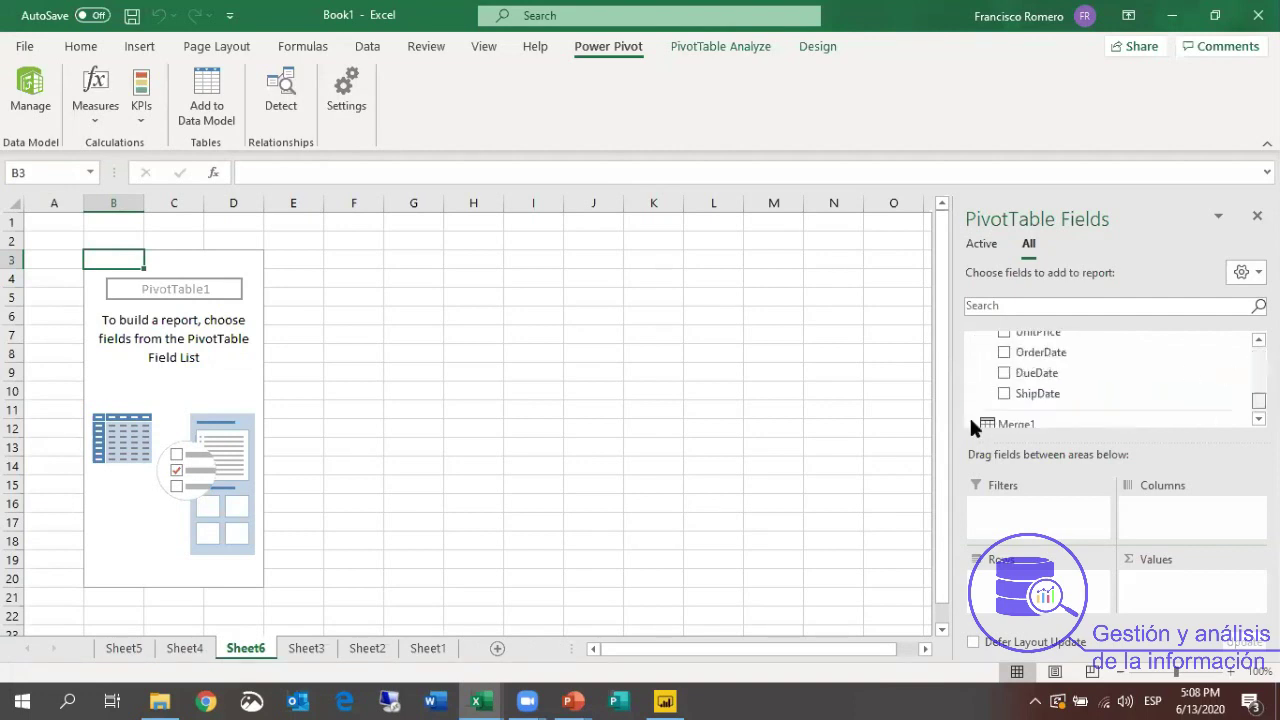
click(970, 418)
click(972, 393)
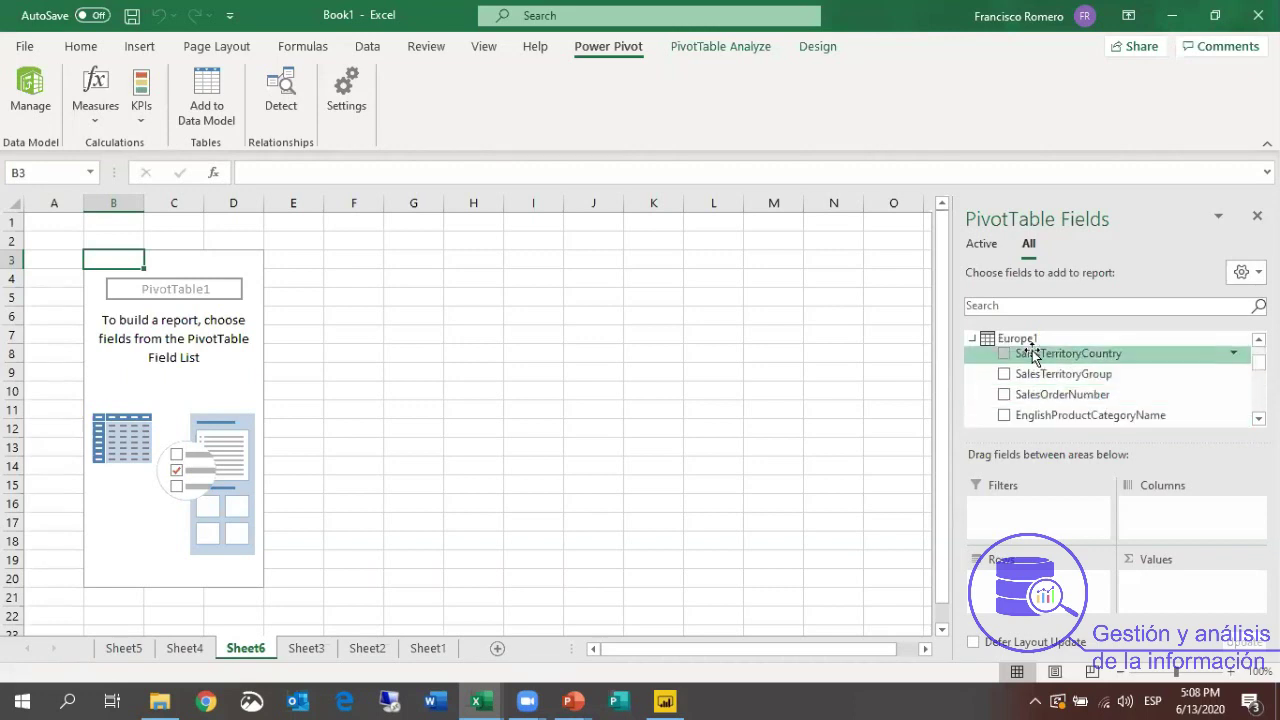
click(972, 338)
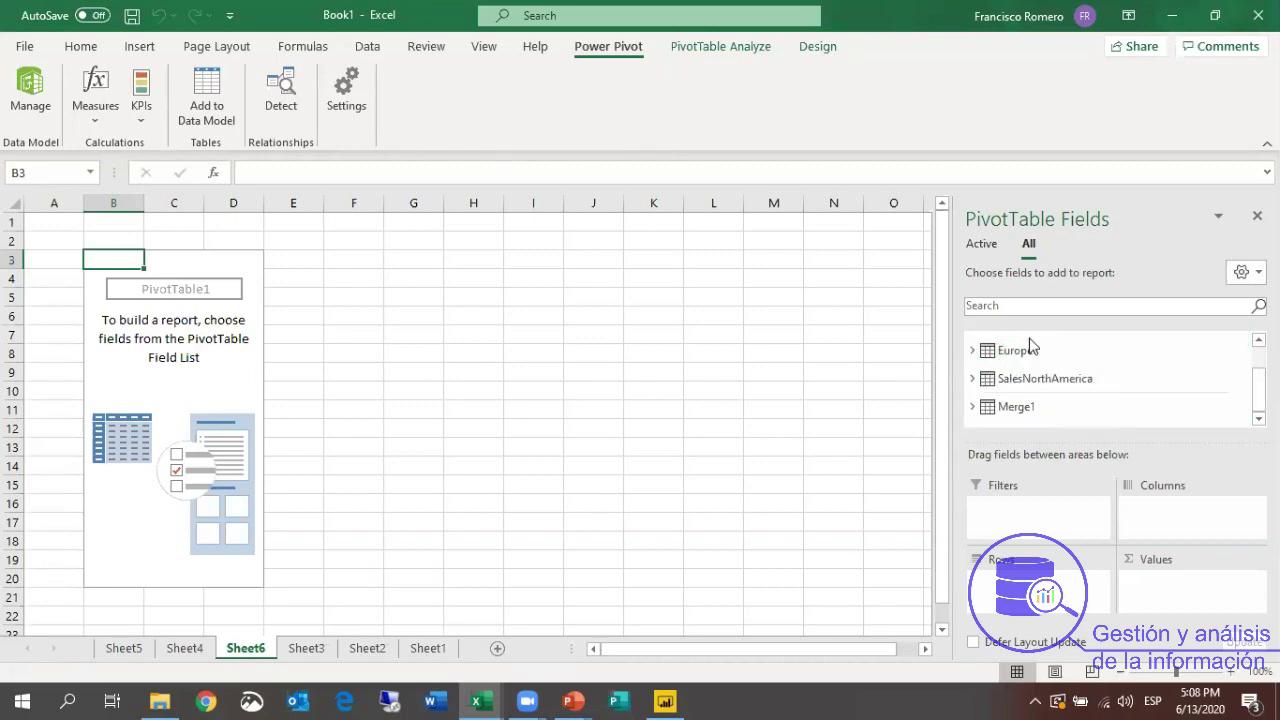
Add the Total Precio Unitario measure from the Europe1 table to the PivotTable's Values.
click(973, 351)
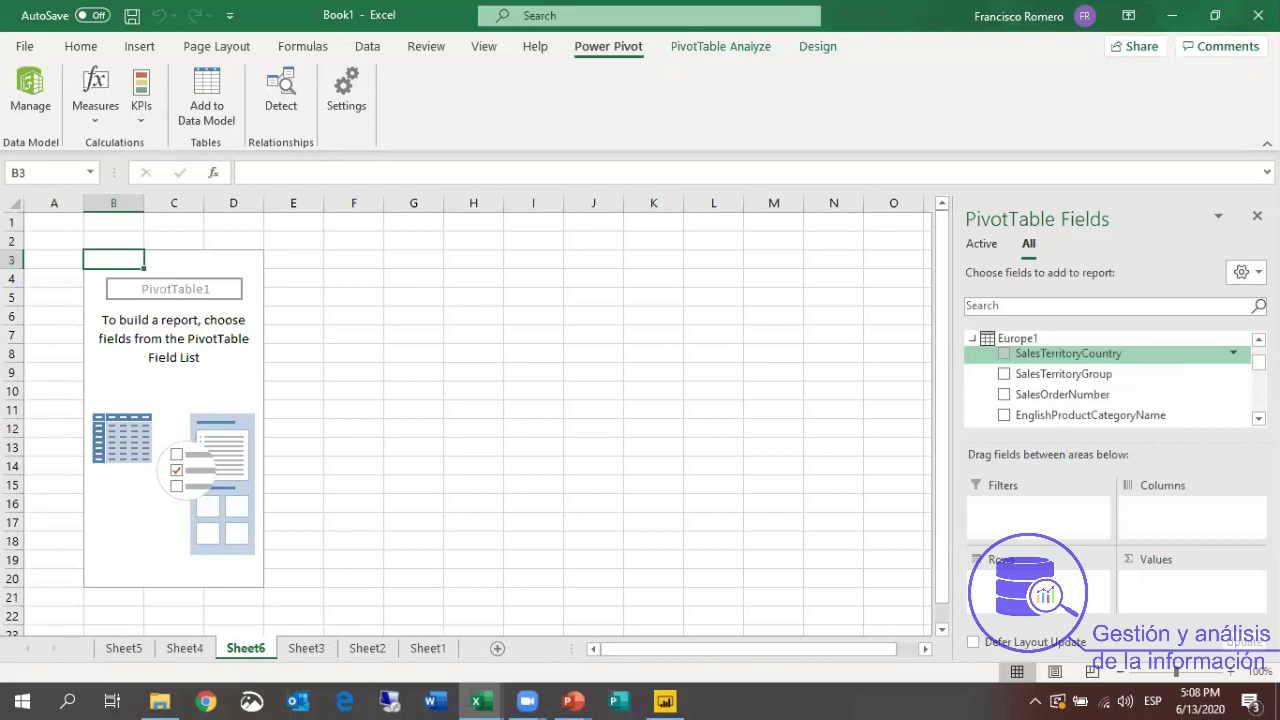
scroll(1110, 380, down, 1)
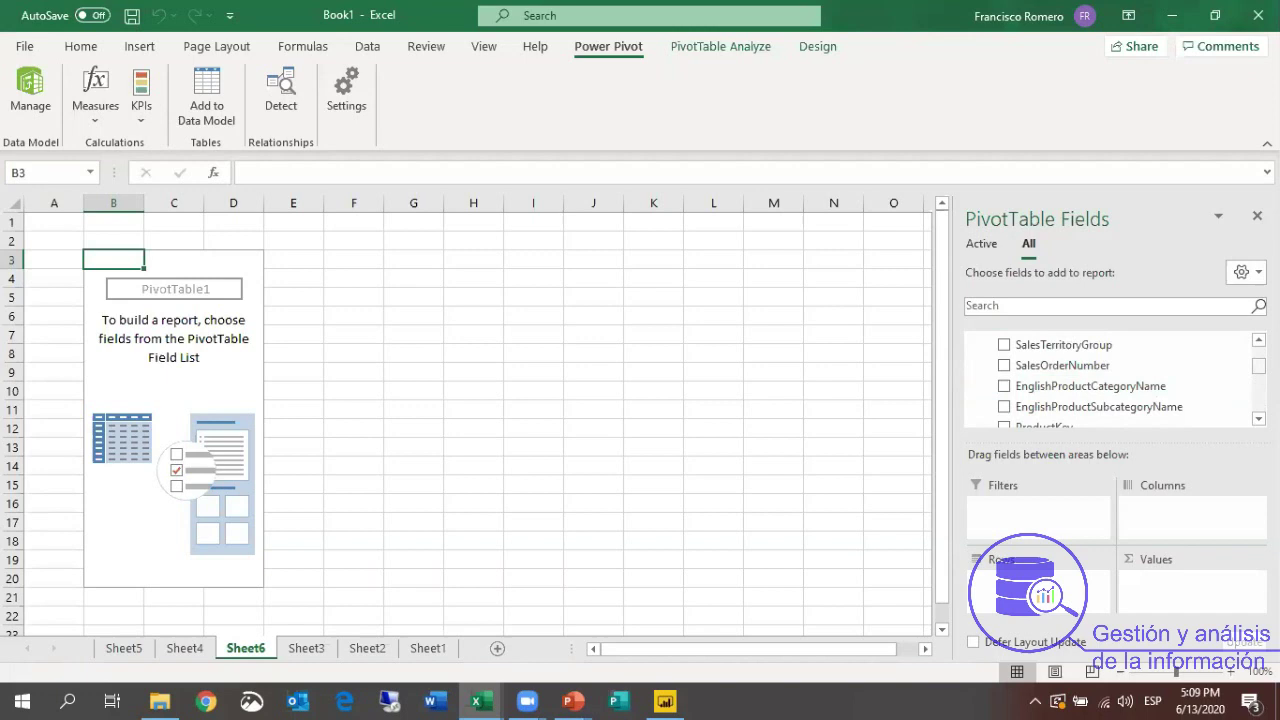
scroll(1110, 405, down, 5)
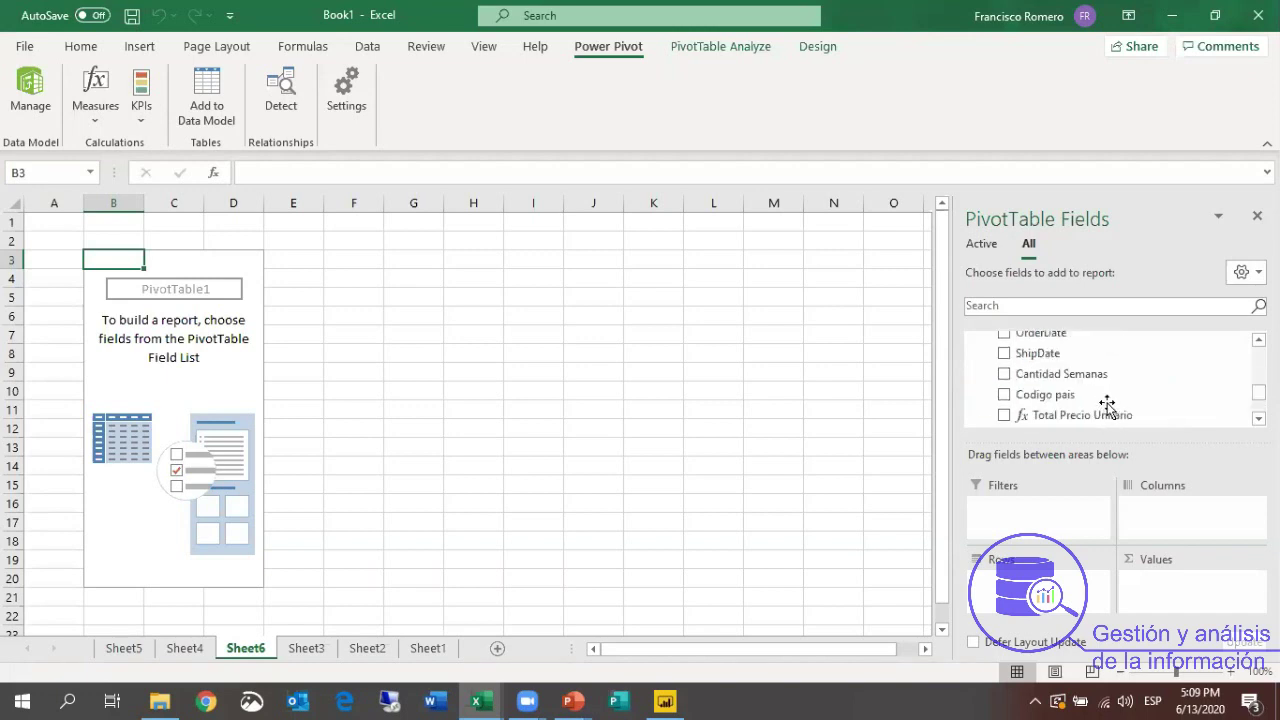
drag(1110, 420, 1168, 588)
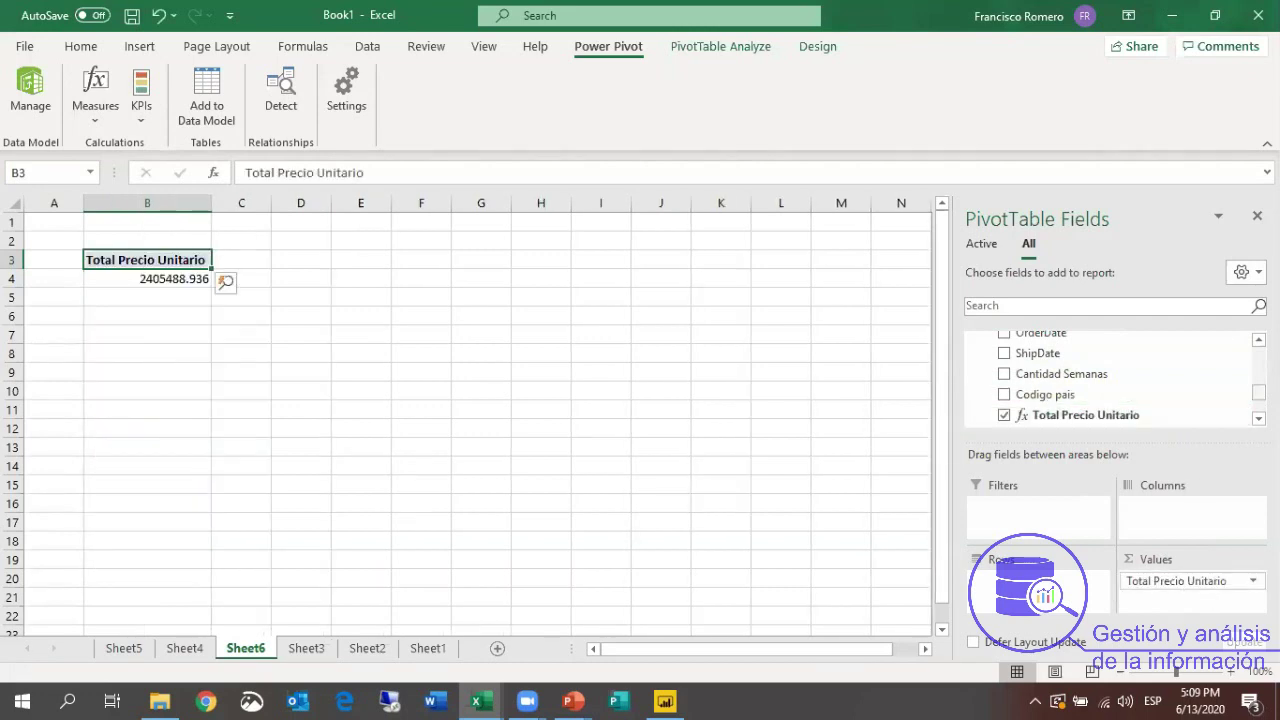
Put EnglishProductCategoryName in the PivotTable's Rows and EnglishProductSubcategoryName in its Columns.
scroll(1110, 380, up, 2)
scroll(1110, 380, up, 3)
drag(1120, 360, 1055, 565)
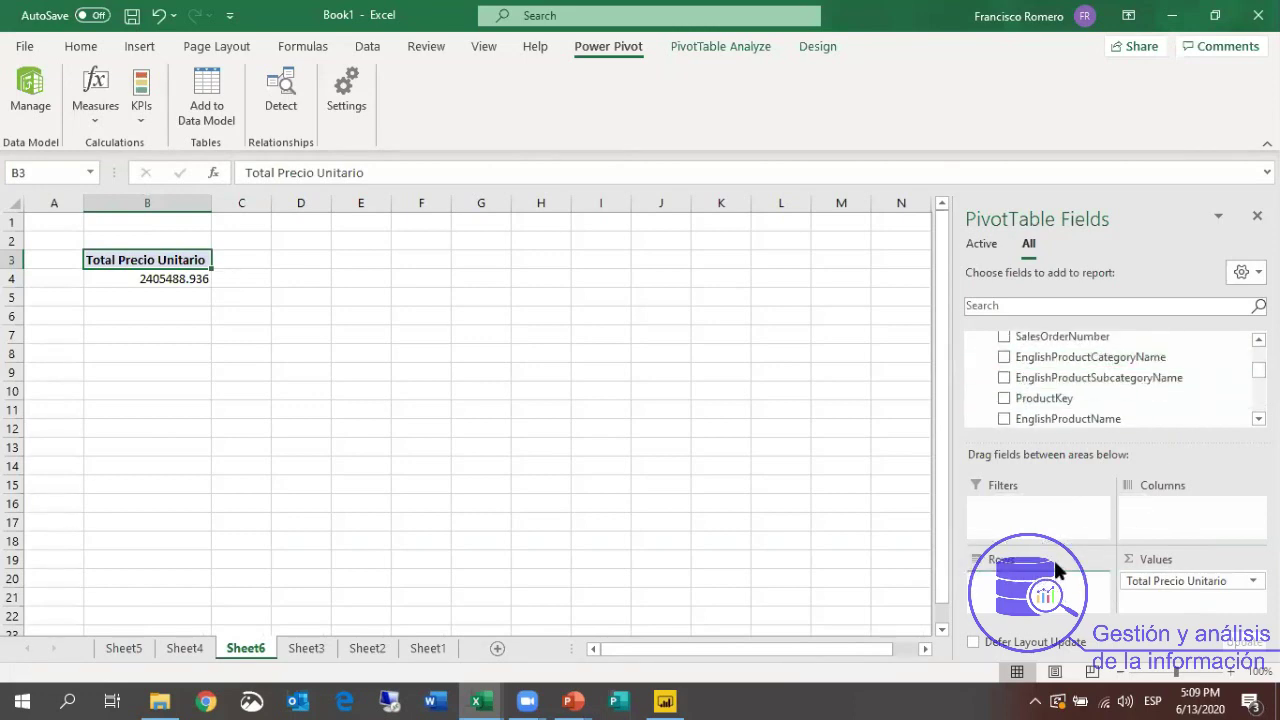
drag(1143, 375, 1168, 500)
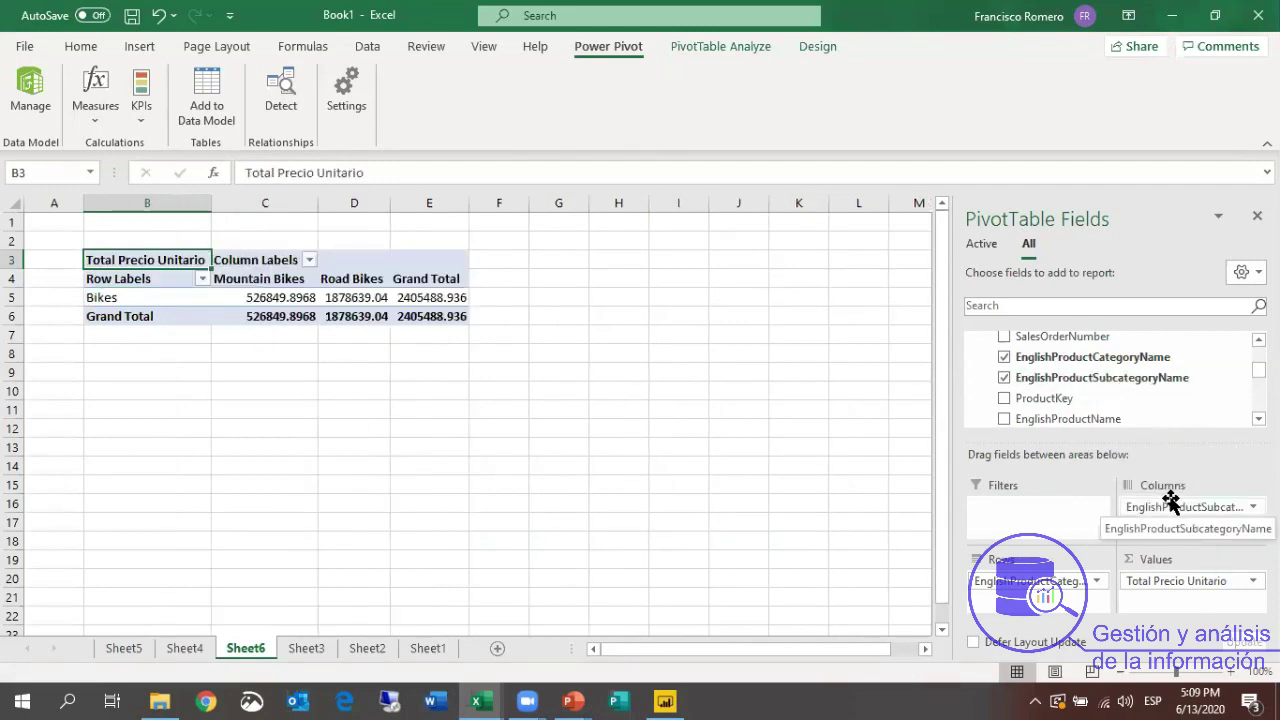
Swap the category and subcategory fields between Rows and Columns, and place SalesTerritoryCountry above the category in Columns.
drag(1120, 505, 1162, 516)
drag(1062, 575, 1061, 572)
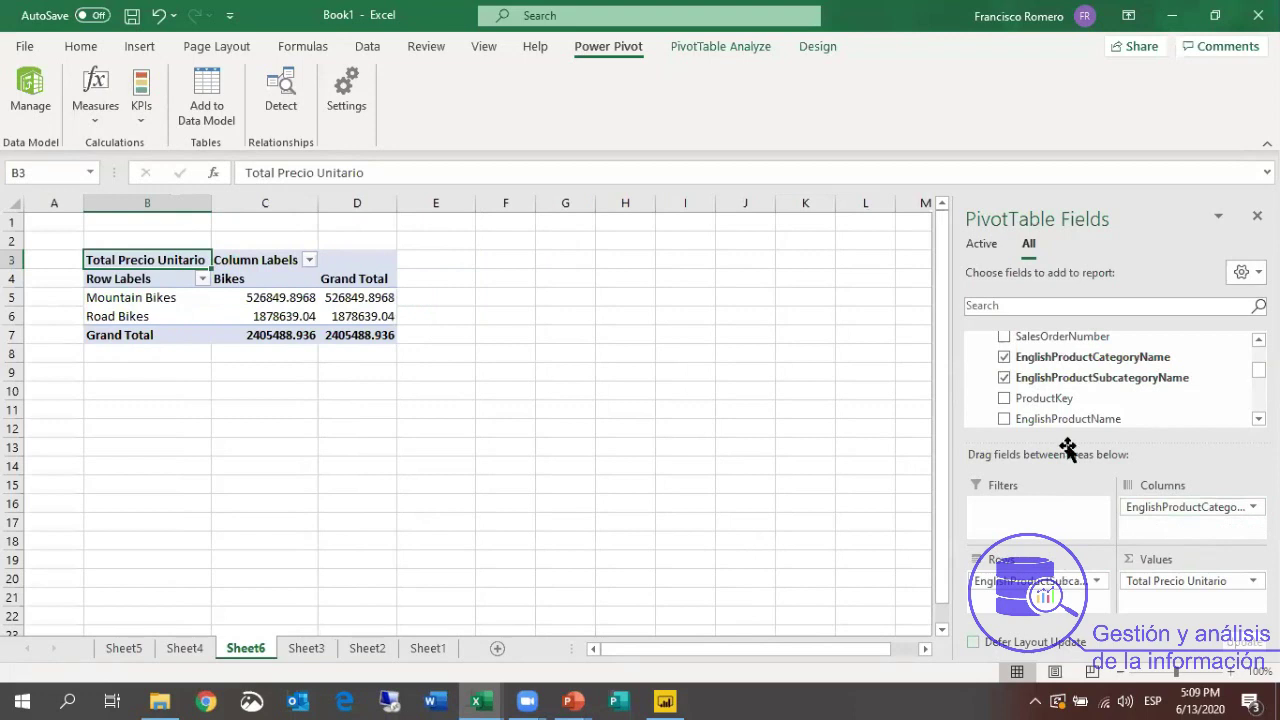
scroll(1110, 378, up, 2)
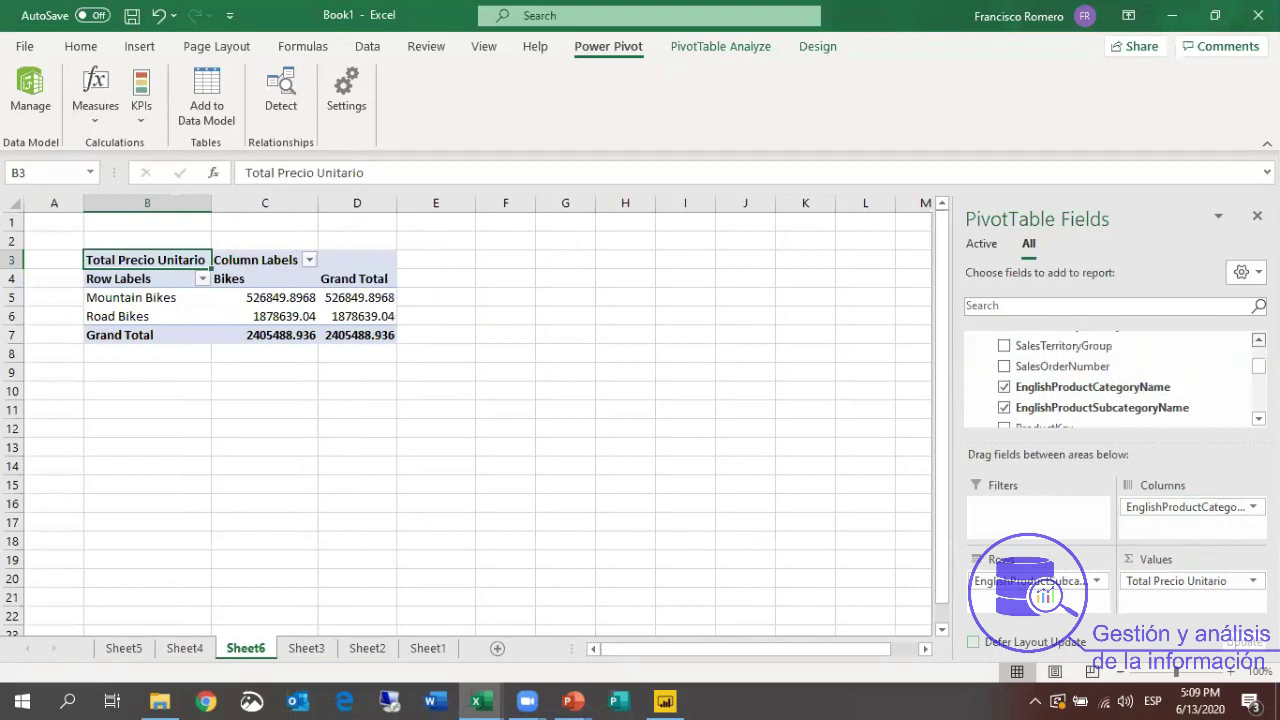
scroll(1163, 340, up, 1)
drag(1140, 342, 1195, 508)
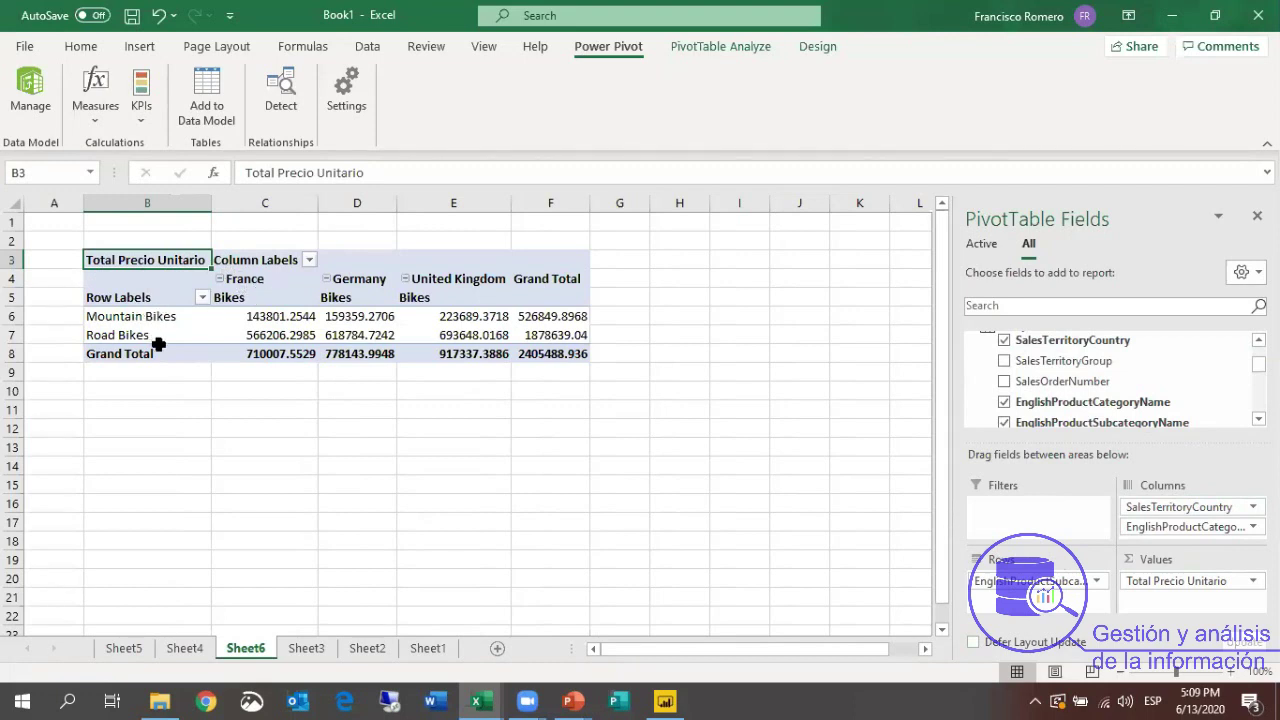
Check the France values for both bike subcategories and widen column F to inspect the overall grand total.
click(277, 321)
click(284, 340)
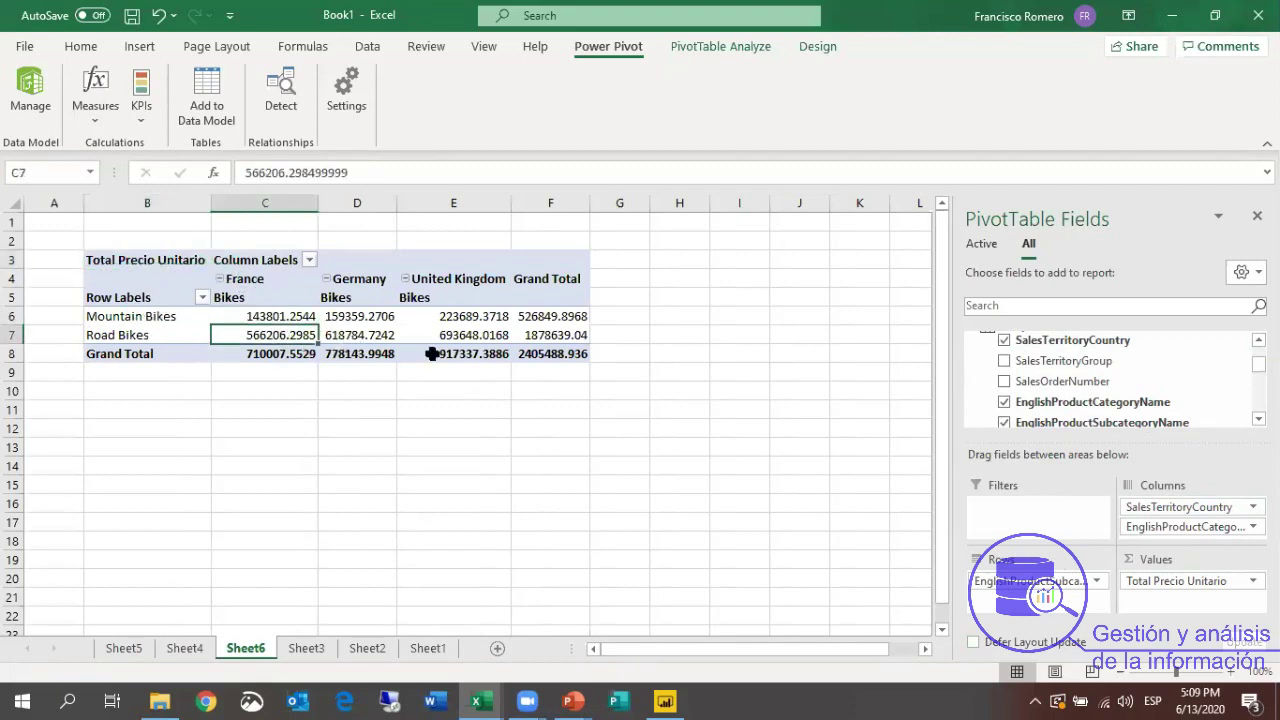
drag(593, 204, 715, 206)
click(652, 355)
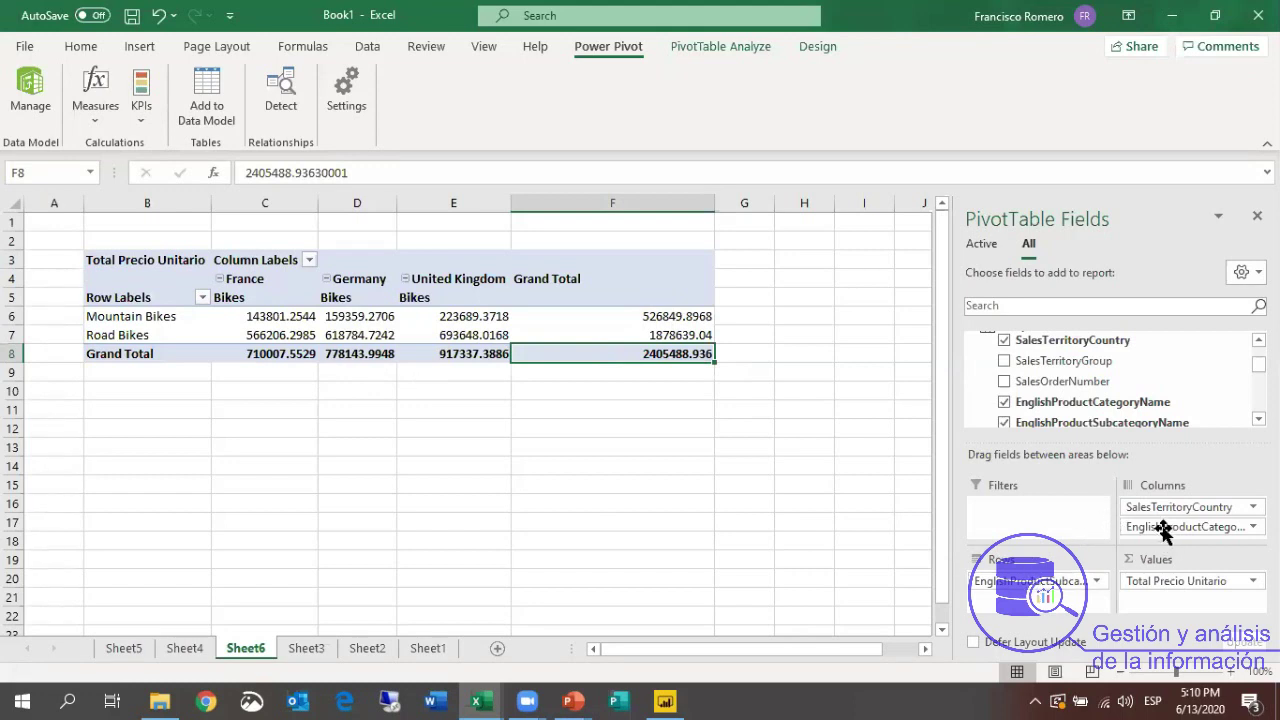
Add the Color field to the PivotTable's Rows beneath EnglishProductSubcategoryName.
scroll(1214, 400, up, 1)
scroll(1015, 375, up, 1)
scroll(1015, 375, down, 3)
drag(1020, 382, 1000, 598)
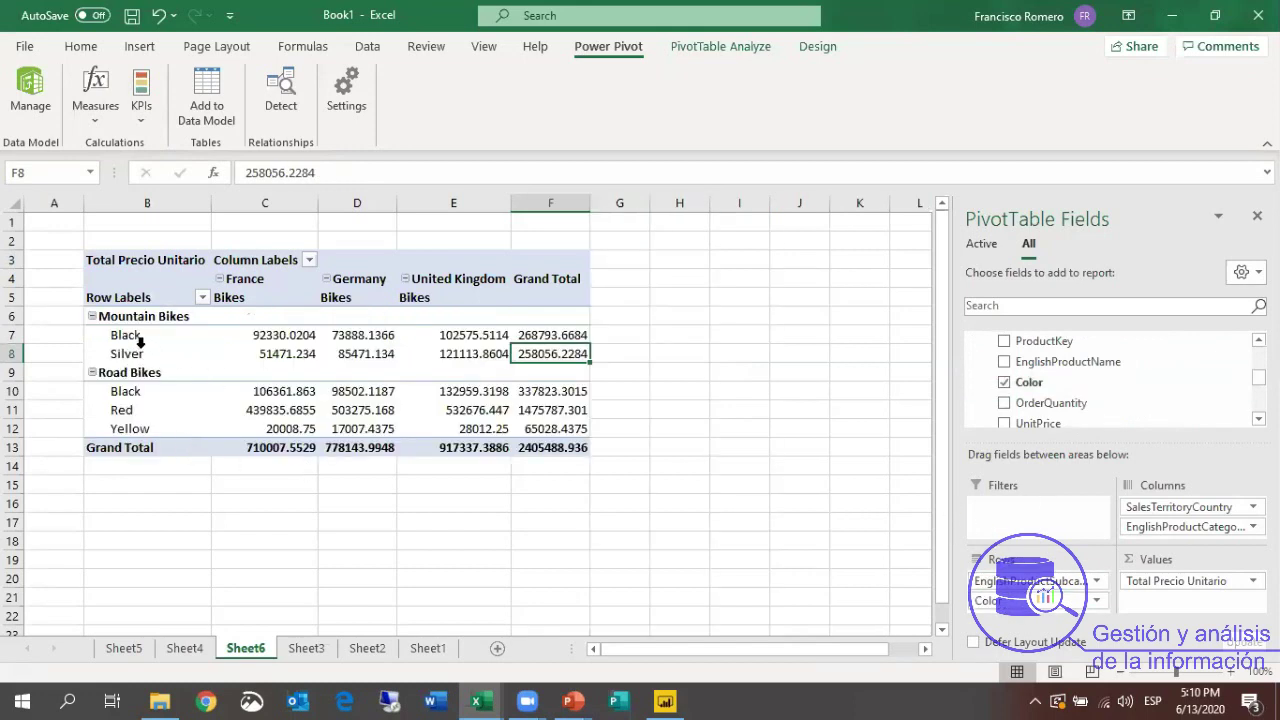
Examine the color breakdown under Mountain Bikes and Road Bikes, including the France value for red road bikes.
click(170, 317)
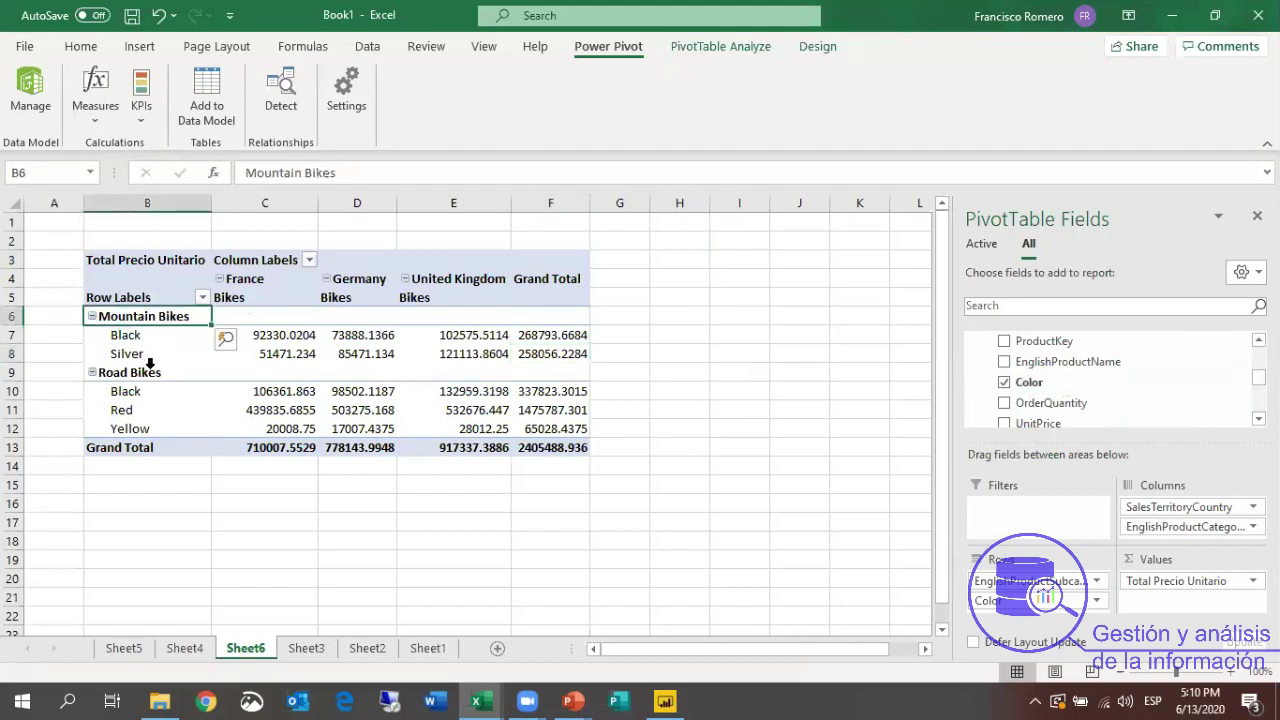
click(462, 338)
key(Down)
click(131, 375)
click(138, 394)
click(133, 413)
click(135, 428)
click(131, 392)
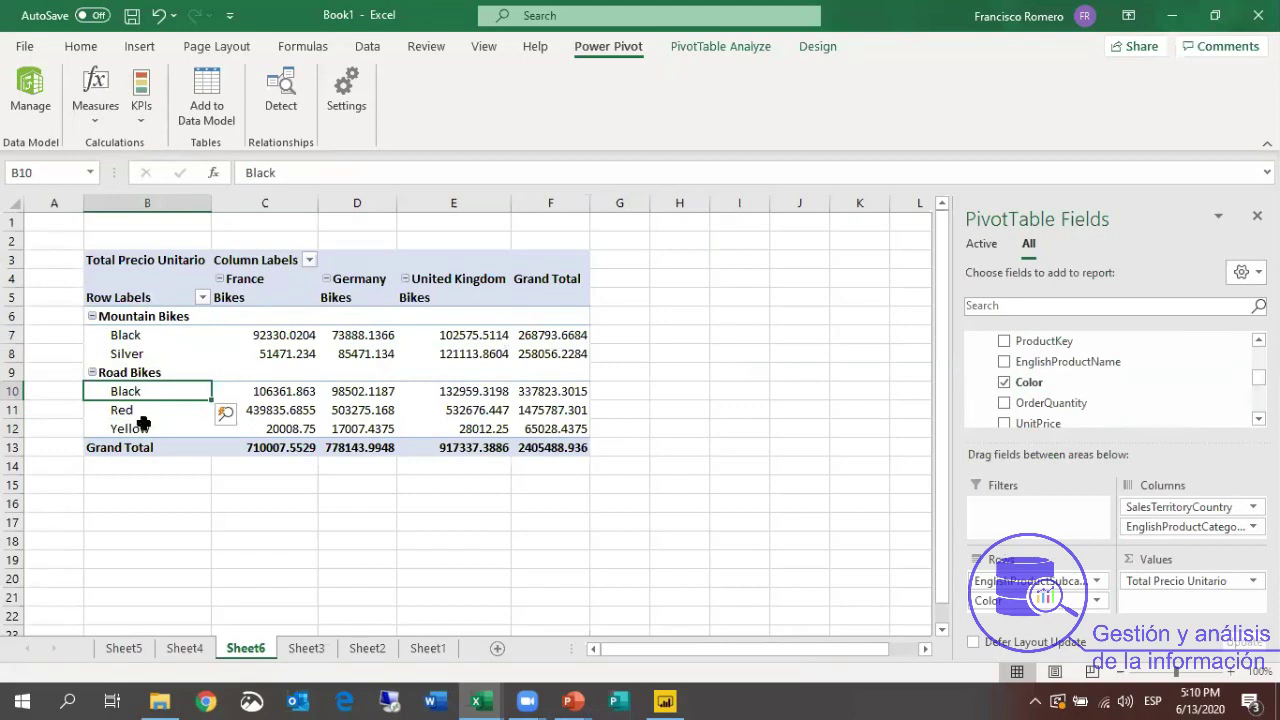
click(261, 410)
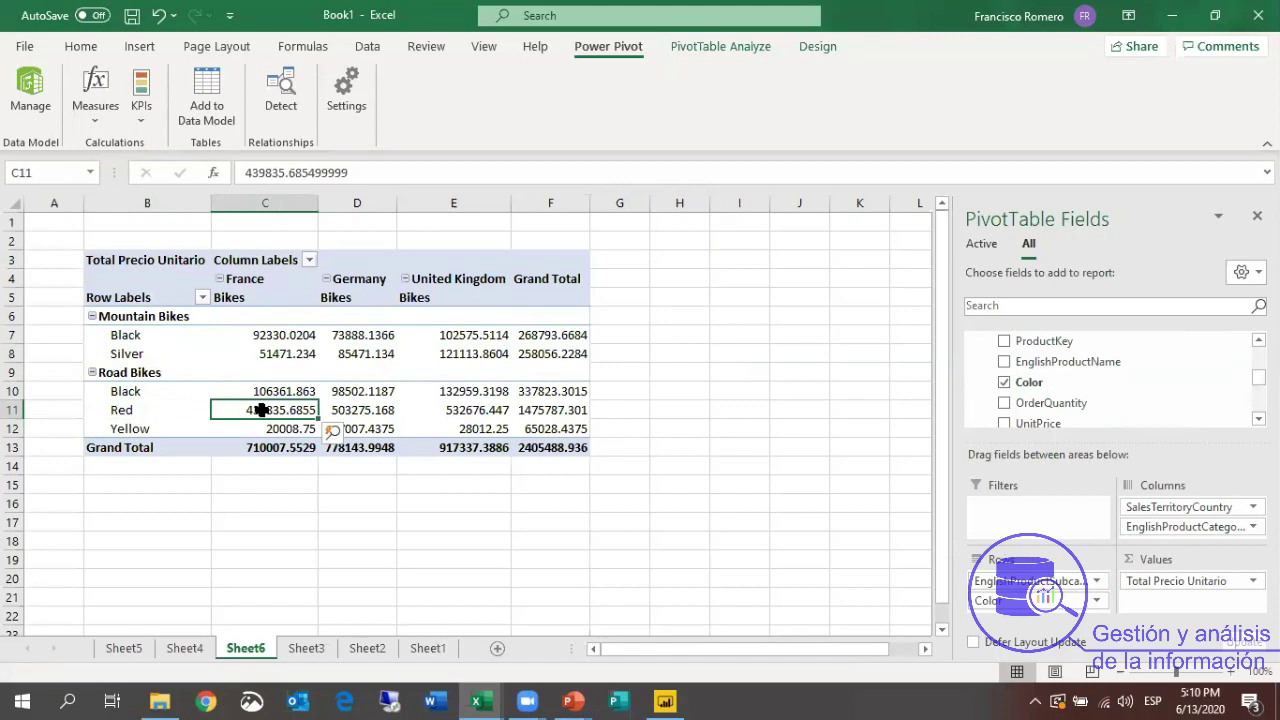
mouse_move(261, 410)
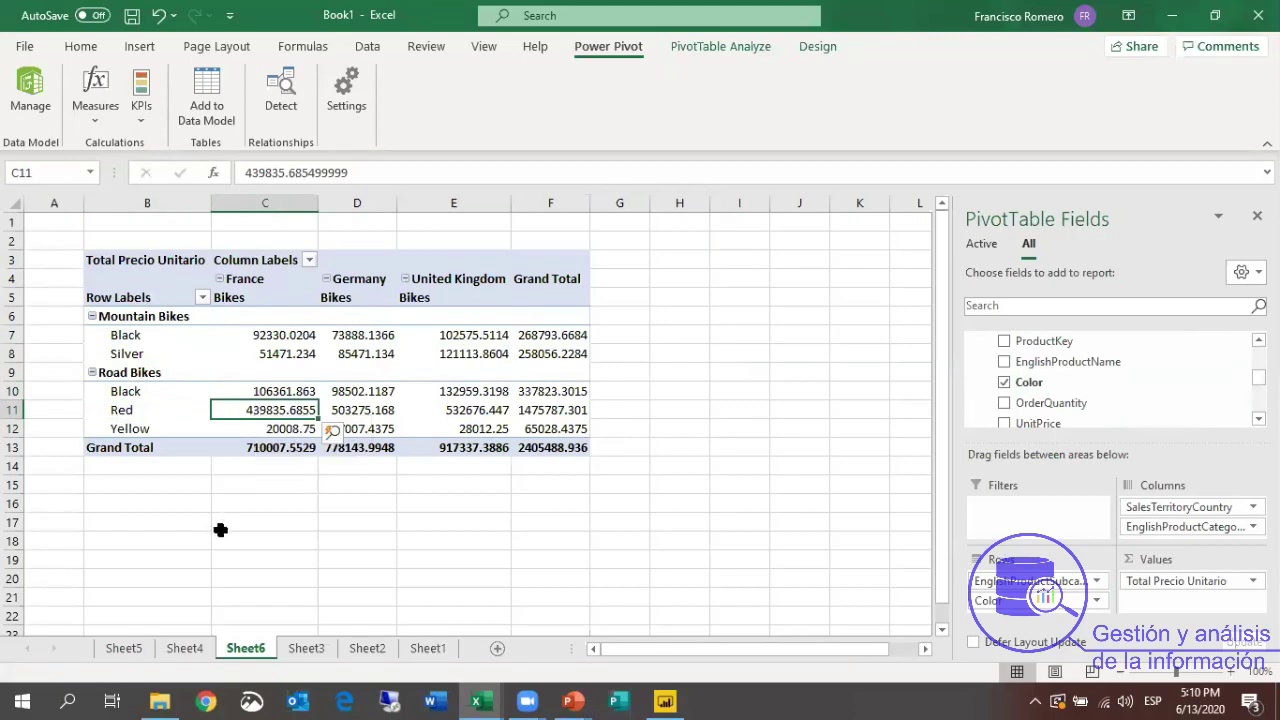
click(205, 428)
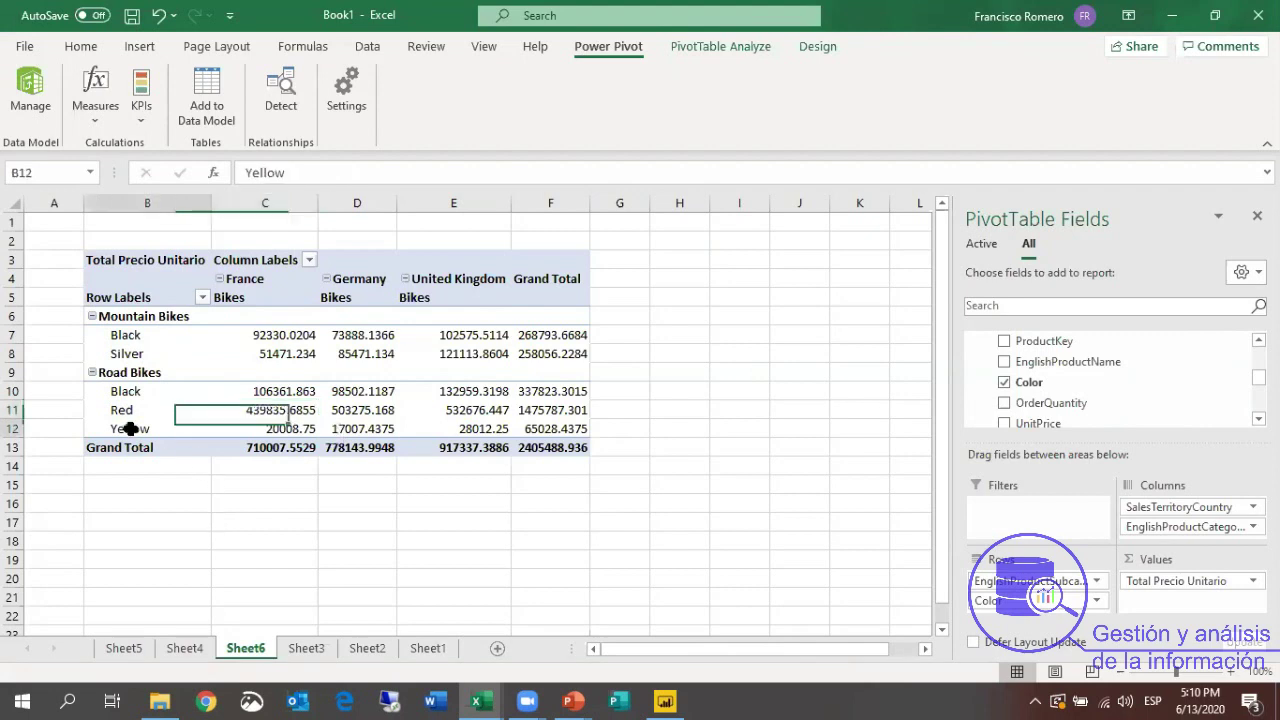
click(132, 398)
mouse_move(428, 455)
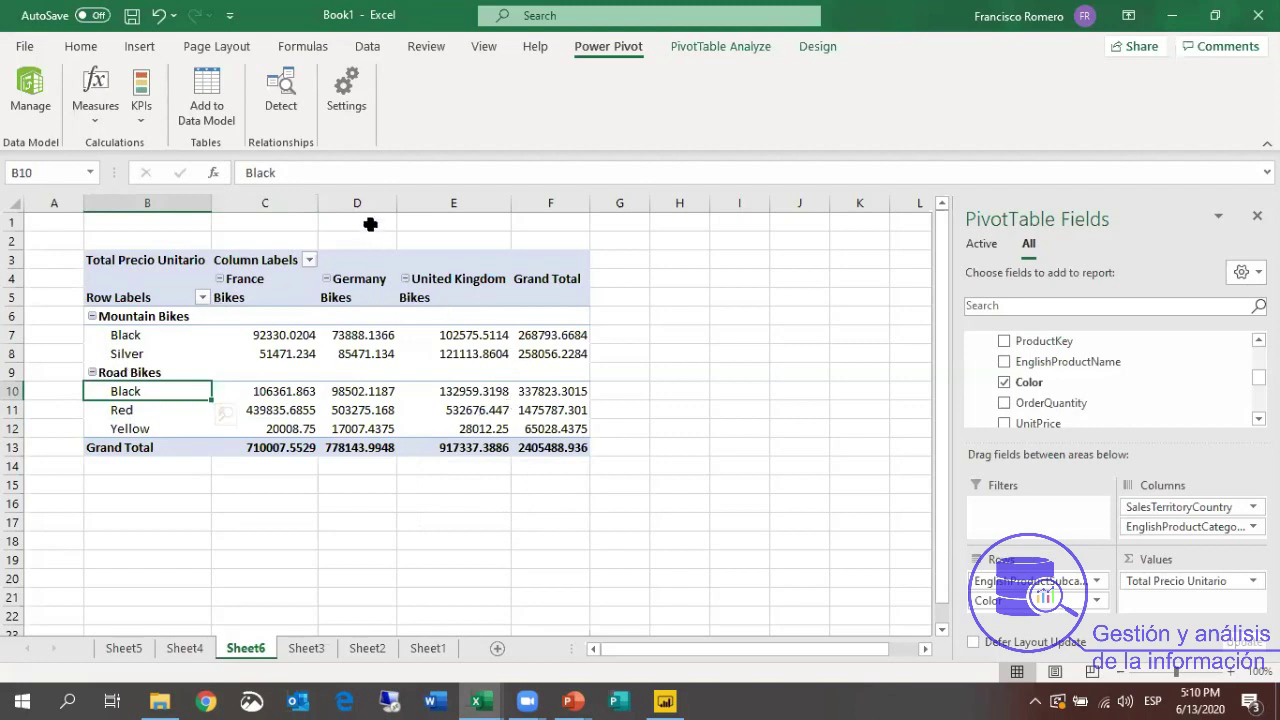
Widen the PivotTable's France, Germany and Grand Total columns (C, D and F).
drag(318, 203, 345, 205)
drag(427, 203, 464, 206)
drag(657, 203, 694, 203)
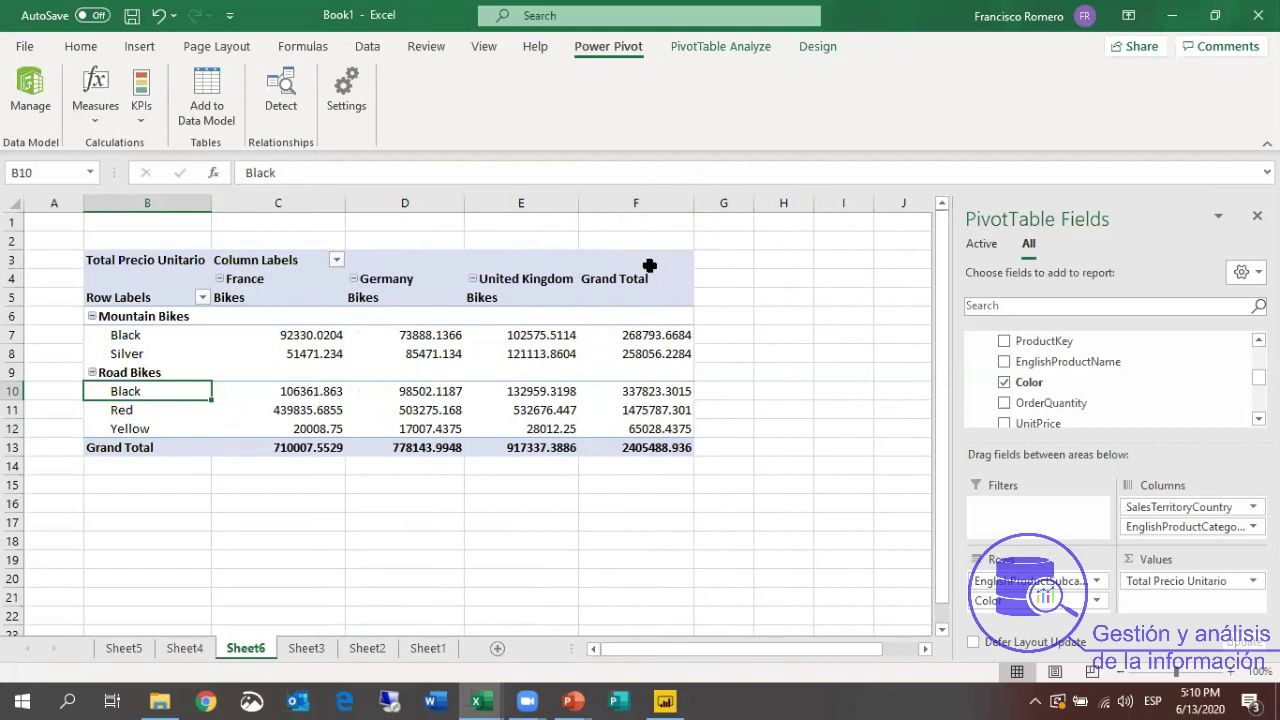
Start inserting a PivotChart based on the Total Precio Unitario PivotTable.
click(300, 280)
click(139, 46)
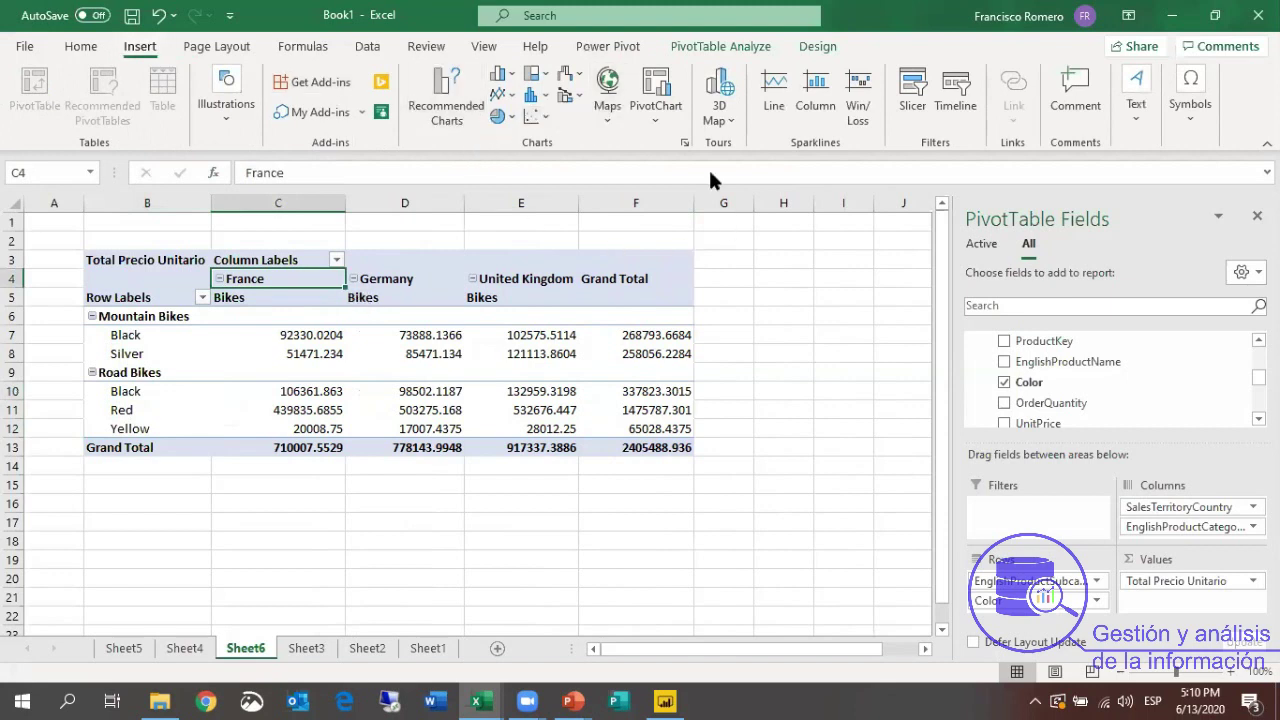
click(656, 118)
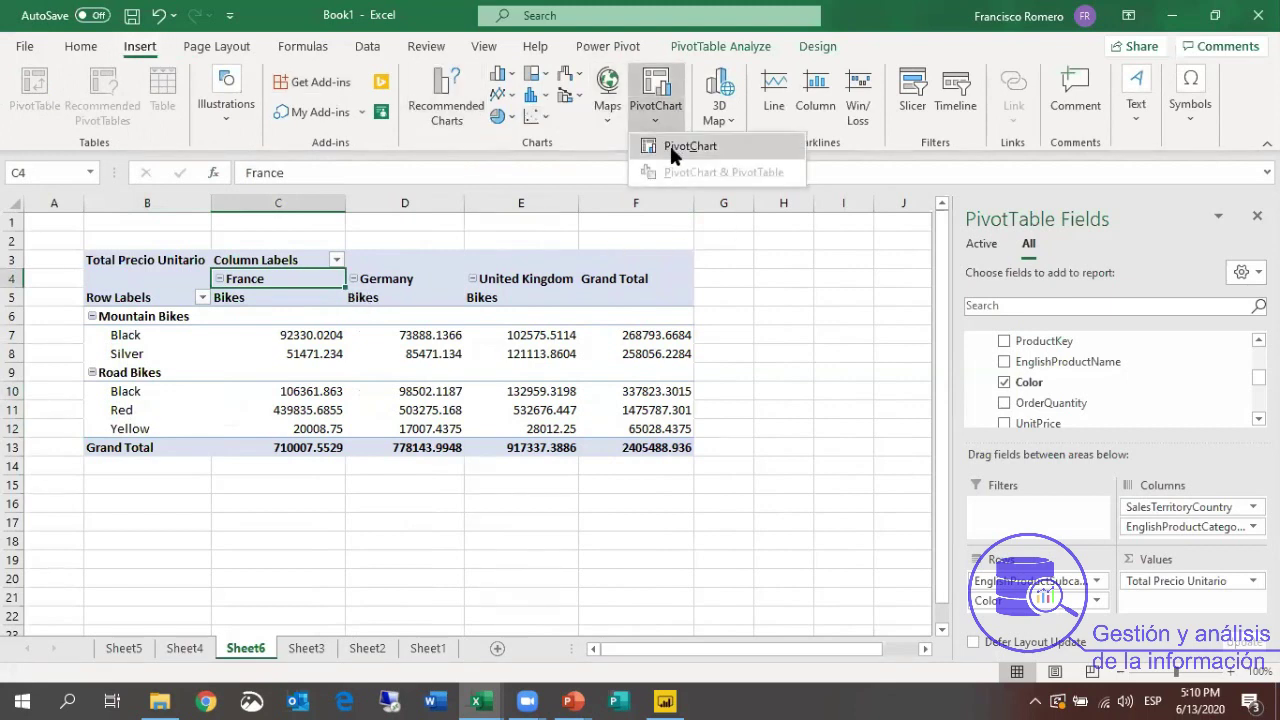
click(675, 147)
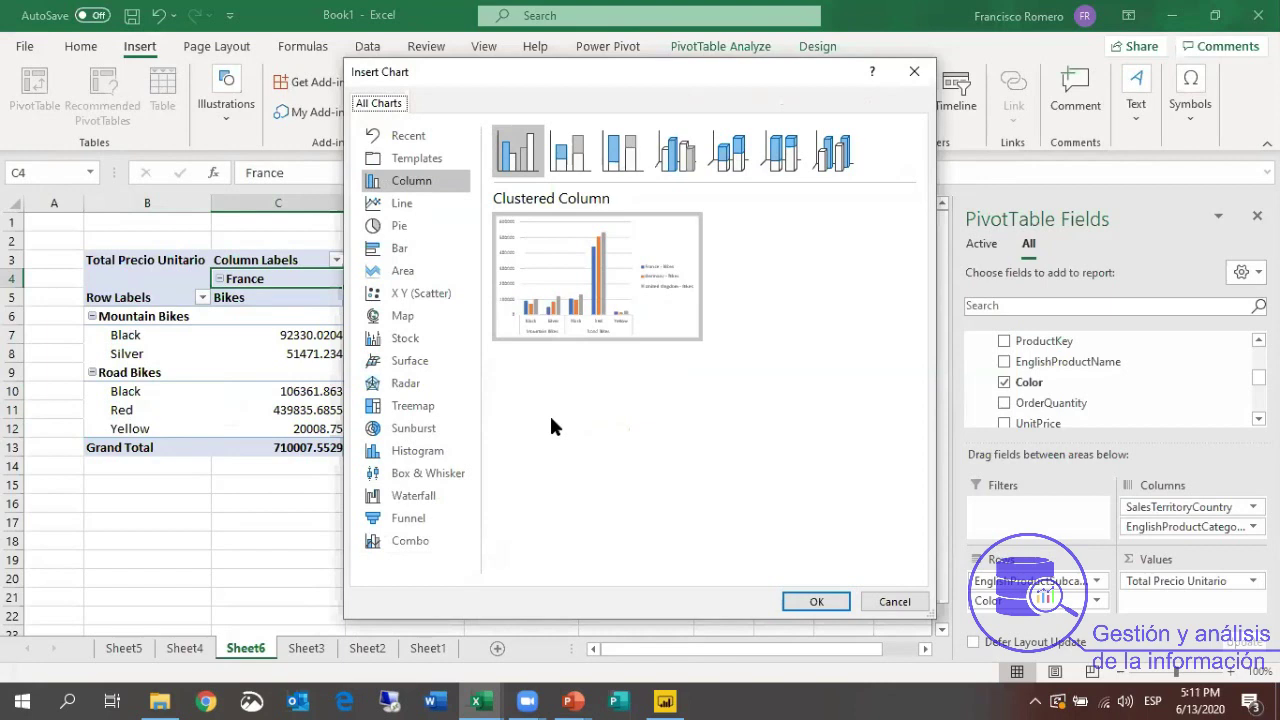
Compare the column chart subtypes and insert the PivotChart as a Clustered Column.
mouse_move(662, 250)
click(406, 203)
click(416, 180)
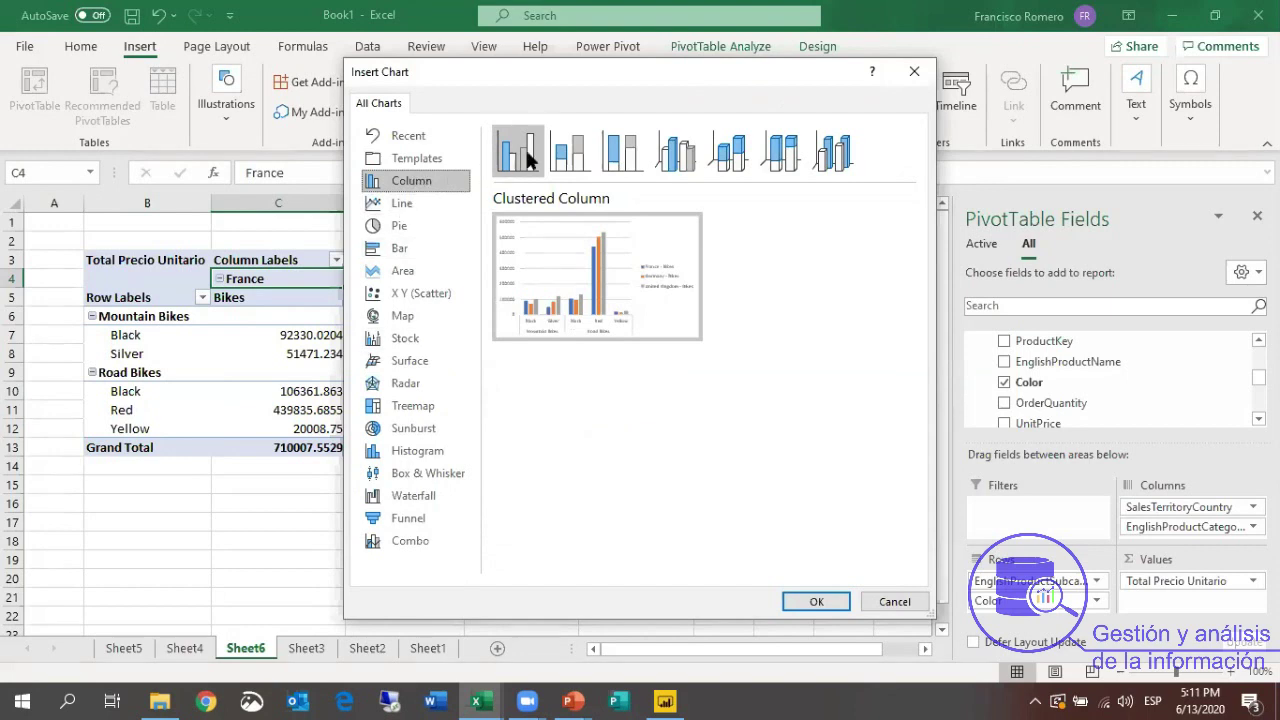
click(571, 155)
click(622, 155)
click(520, 160)
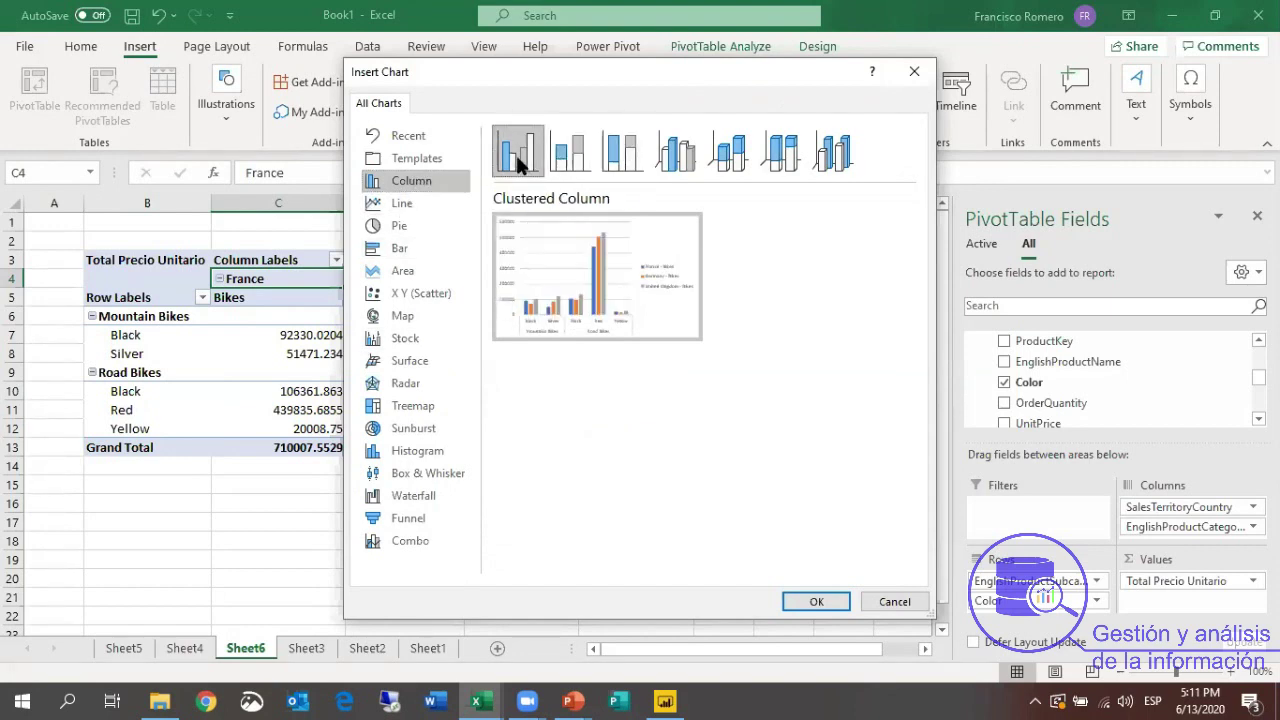
click(431, 198)
click(436, 176)
mouse_move(536, 222)
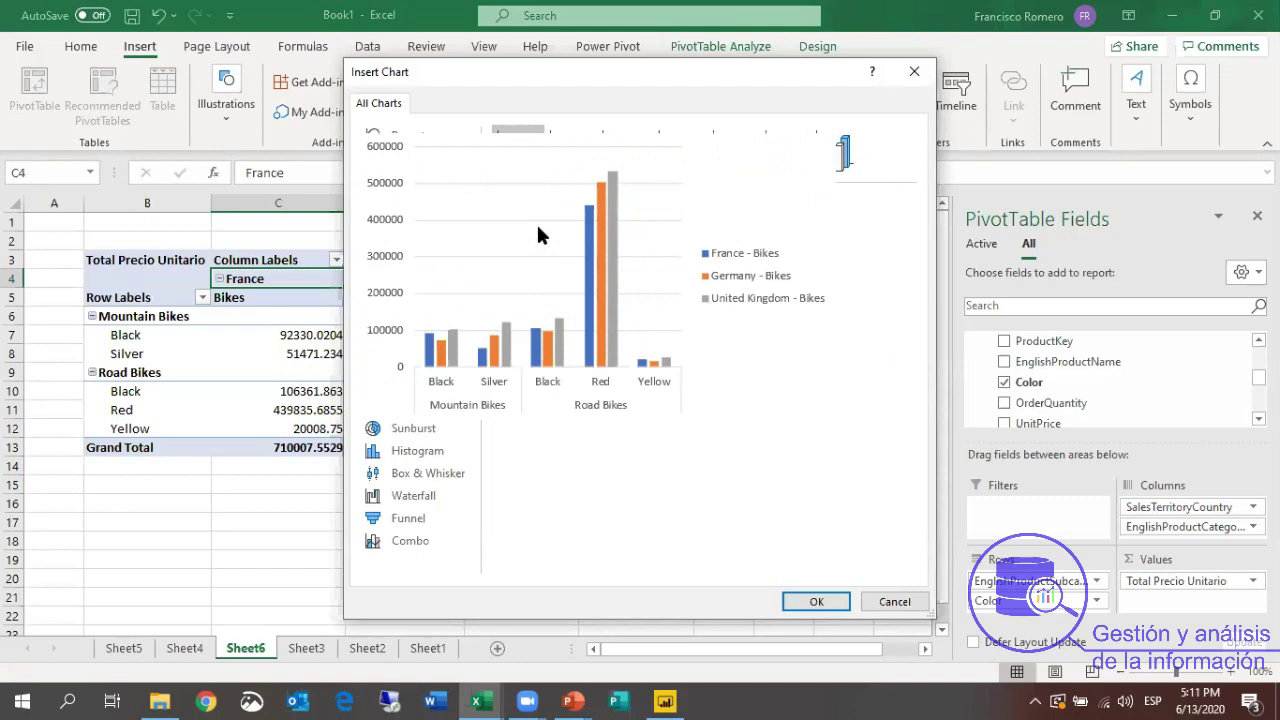
click(814, 601)
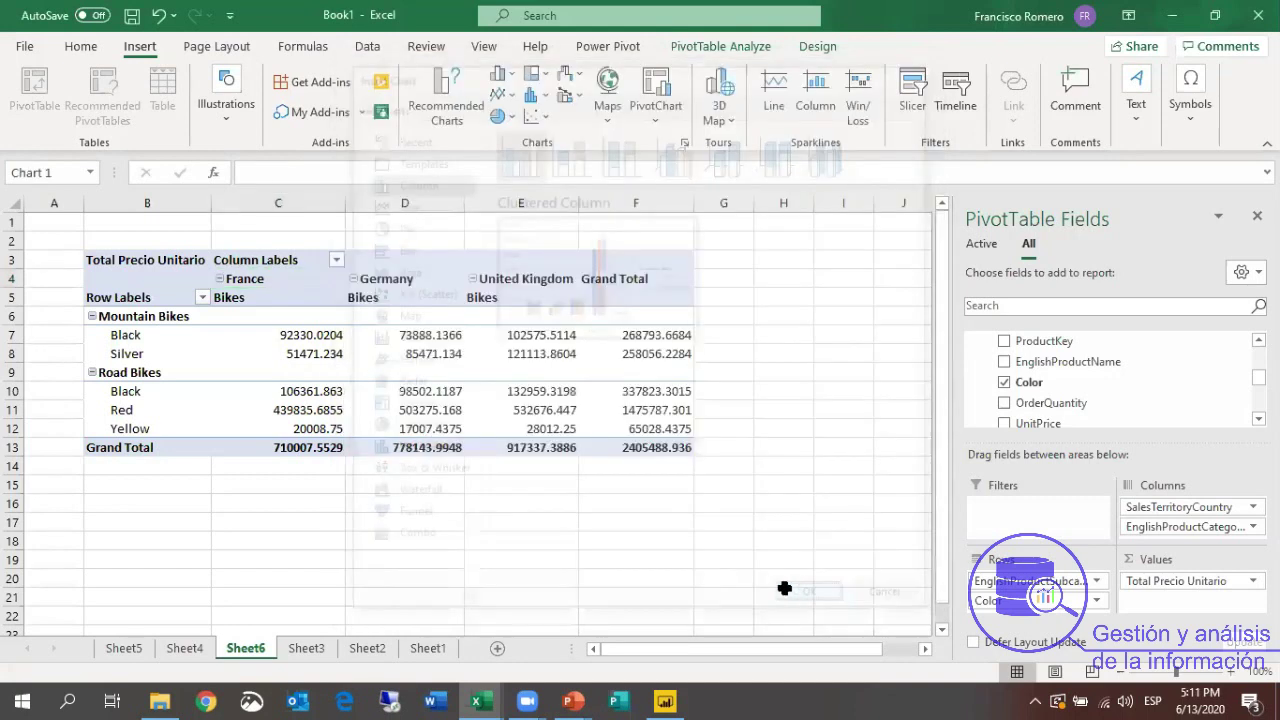
Move the PivotChart beneath the PivotTable and widen it to roughly the table's width.
drag(363, 408, 542, 486)
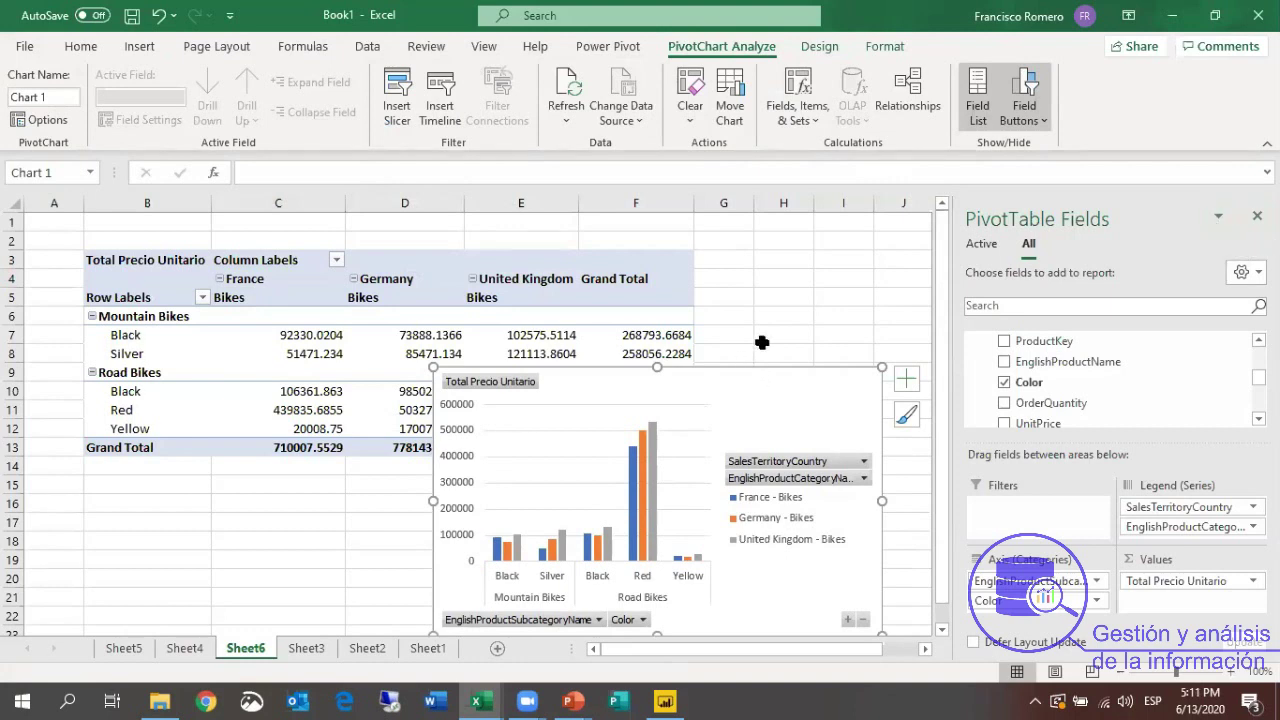
scroll(760, 346, down, 2)
drag(530, 292, 170, 402)
drag(527, 622, 740, 590)
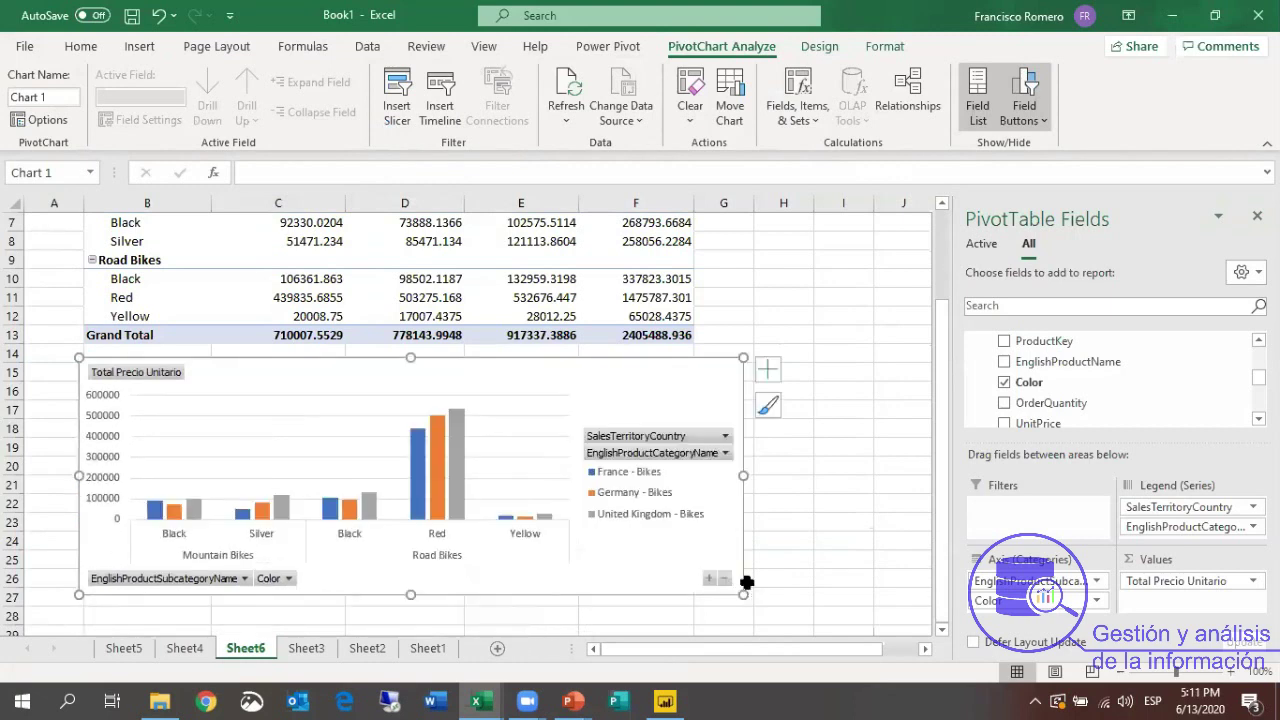
drag(743, 476, 732, 477)
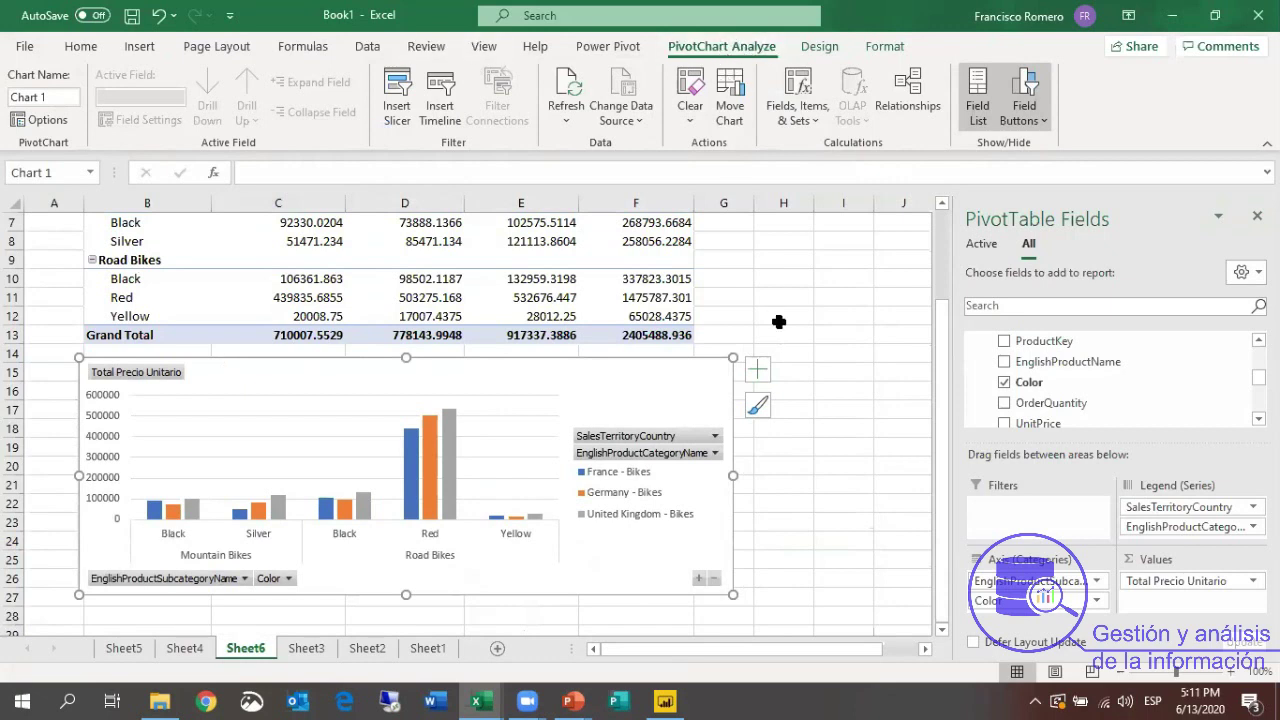
Hide the PivotTable field list and insert a Color slicer, placing it beside the PivotTable.
drag(983, 292, 1116, 291)
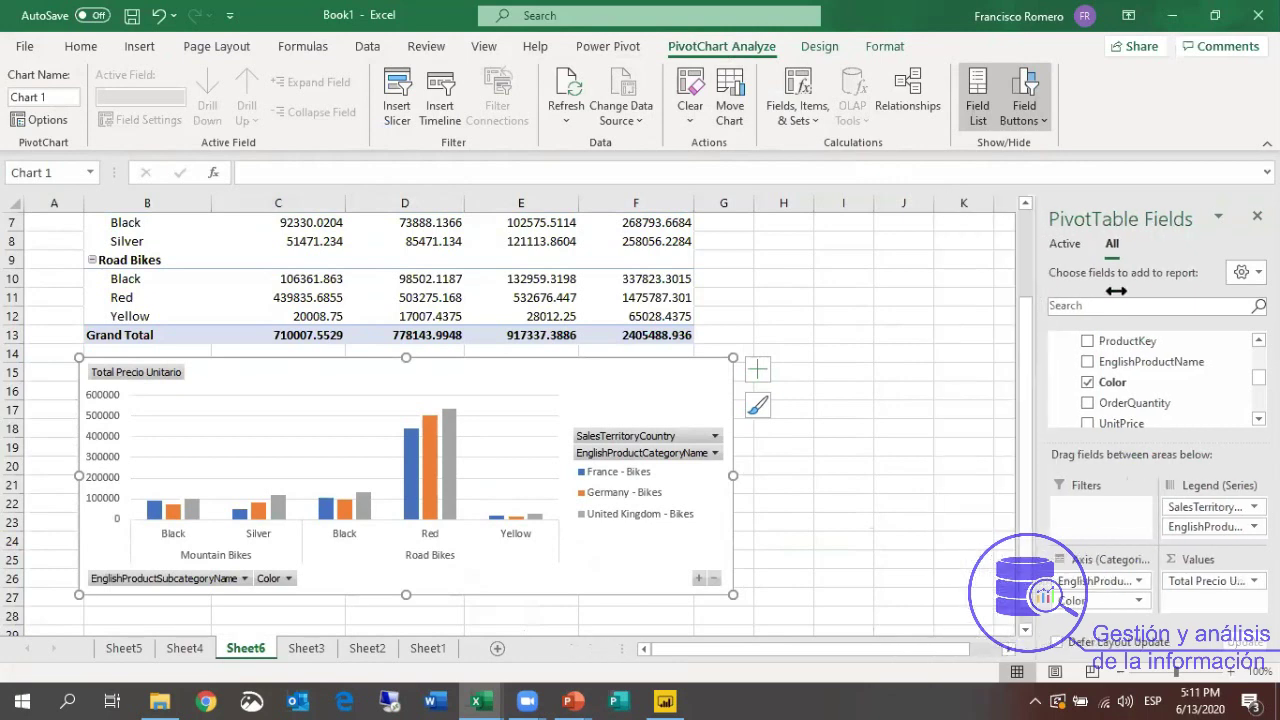
click(1257, 216)
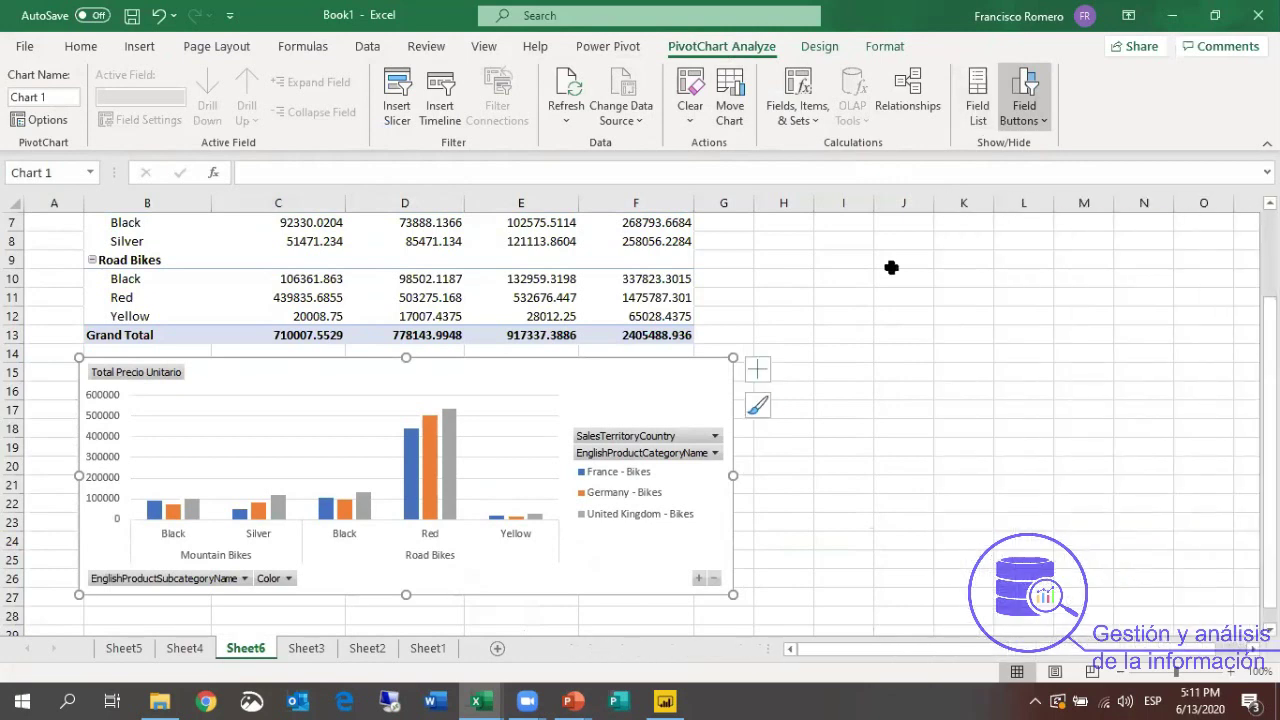
click(396, 95)
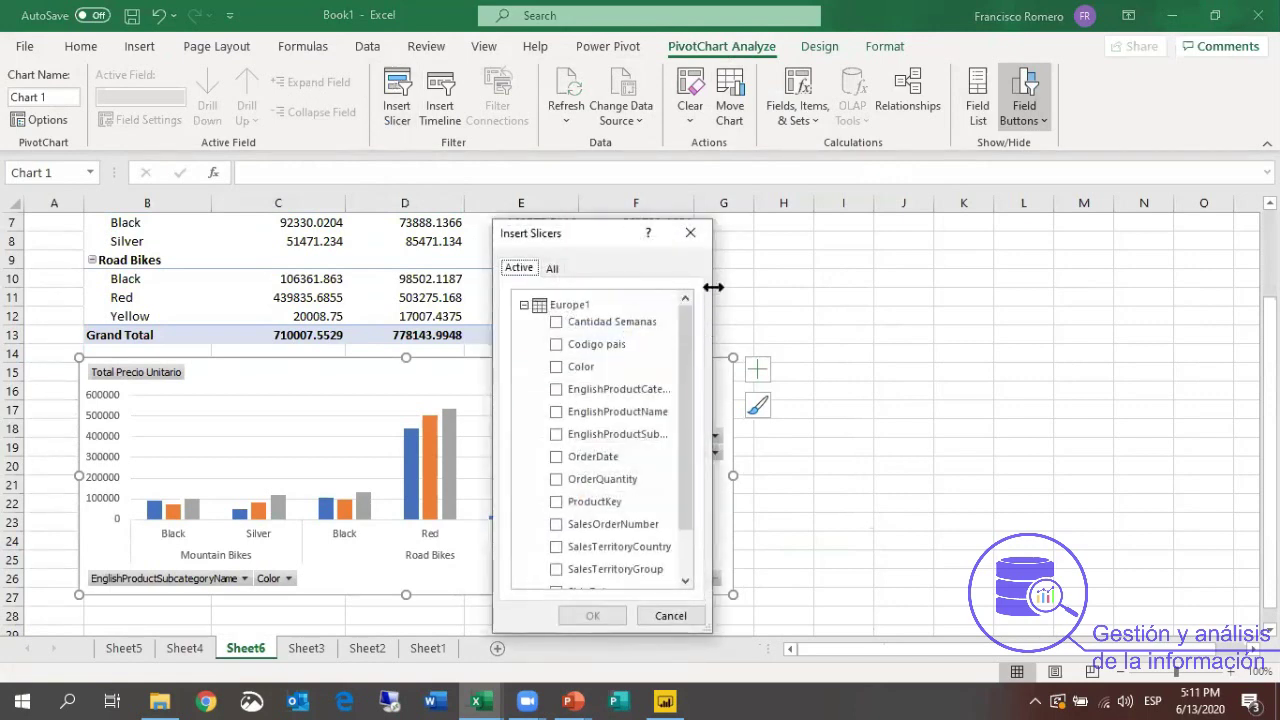
drag(713, 287, 886, 314)
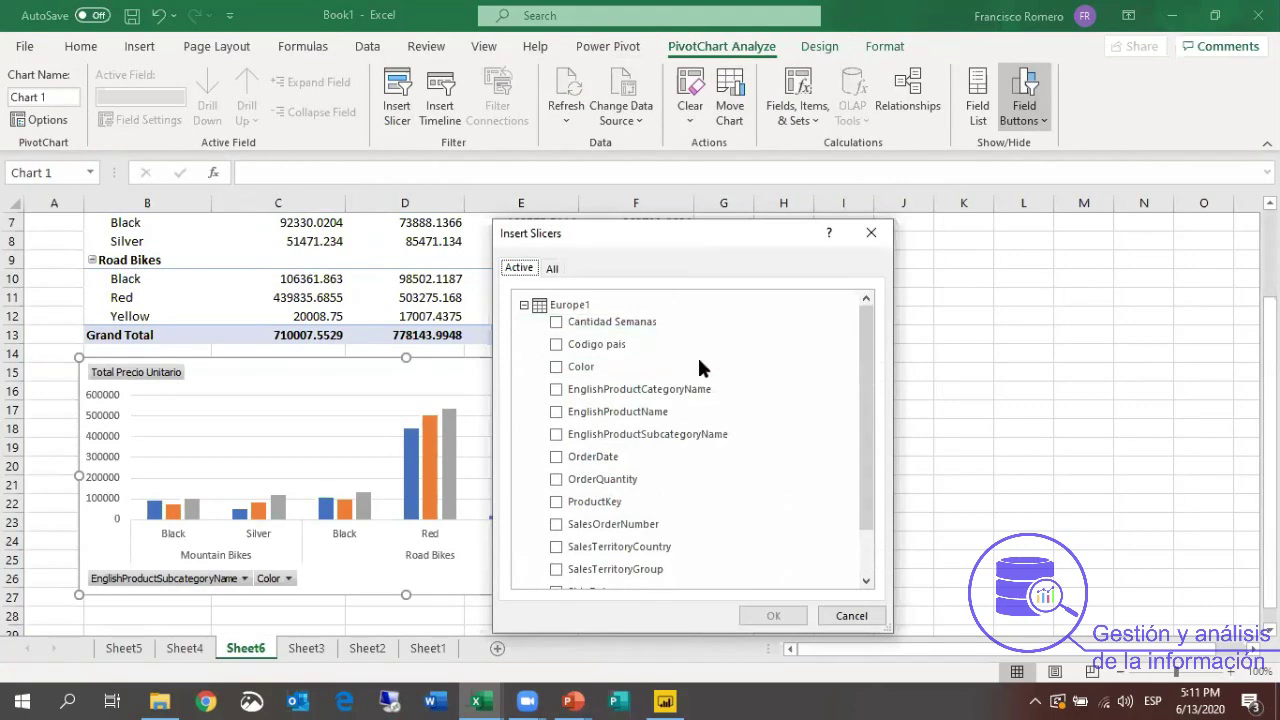
click(557, 367)
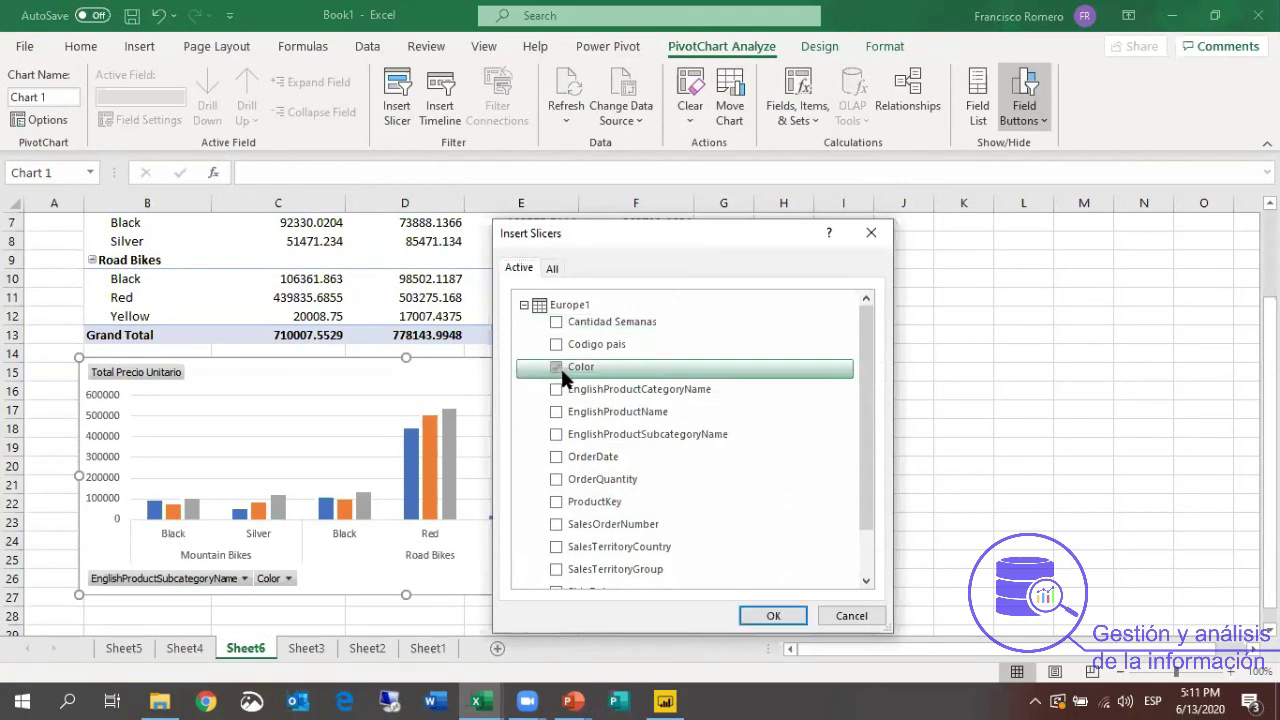
click(778, 612)
drag(584, 316, 861, 285)
Use the Color slicer to filter the PivotTable and PivotChart by Black, followed by Red.
click(828, 299)
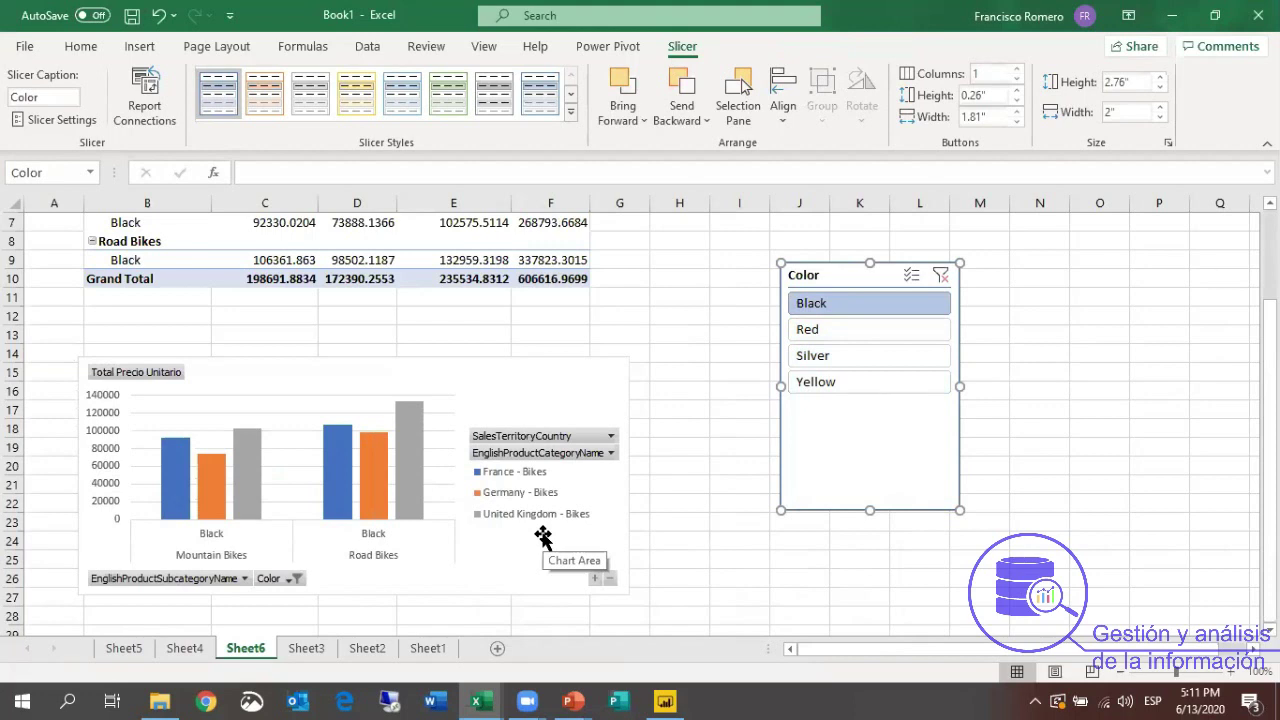
click(410, 440)
click(688, 320)
click(810, 329)
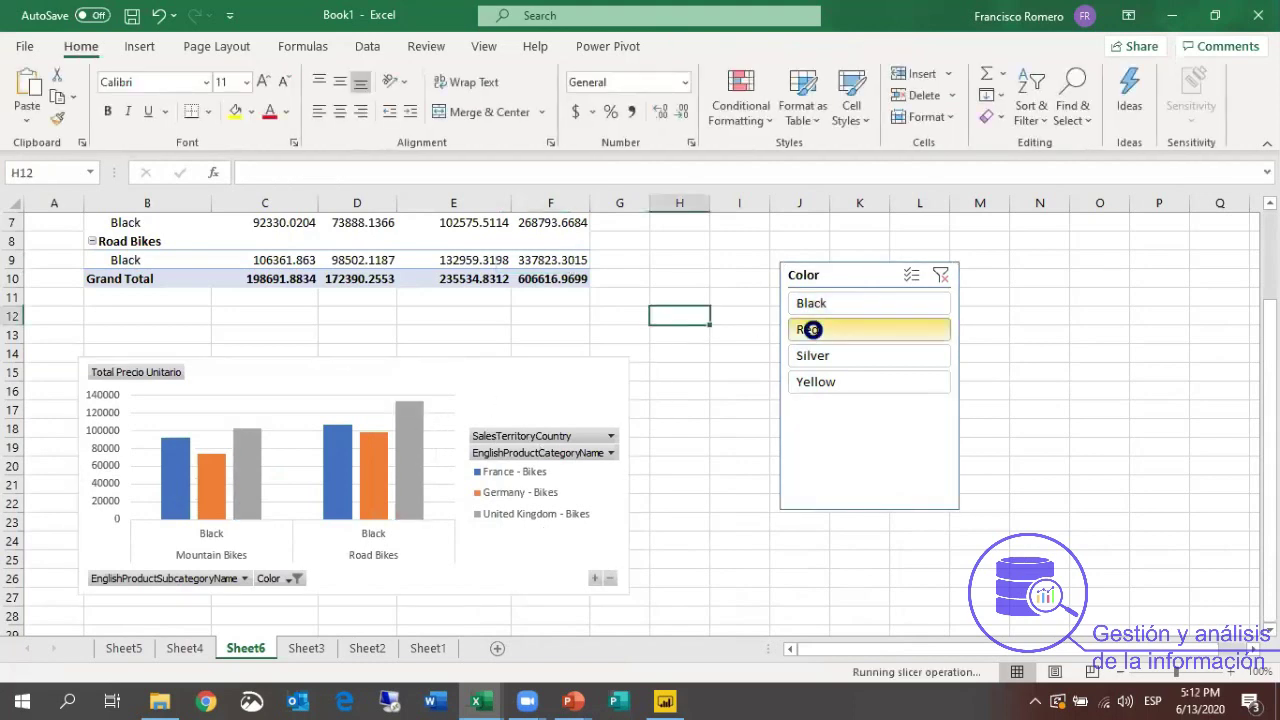
Move the Color slicer up level with the PivotTable's header and shift the PivotChart slightly lower, to row 16.
drag(829, 388, 716, 257)
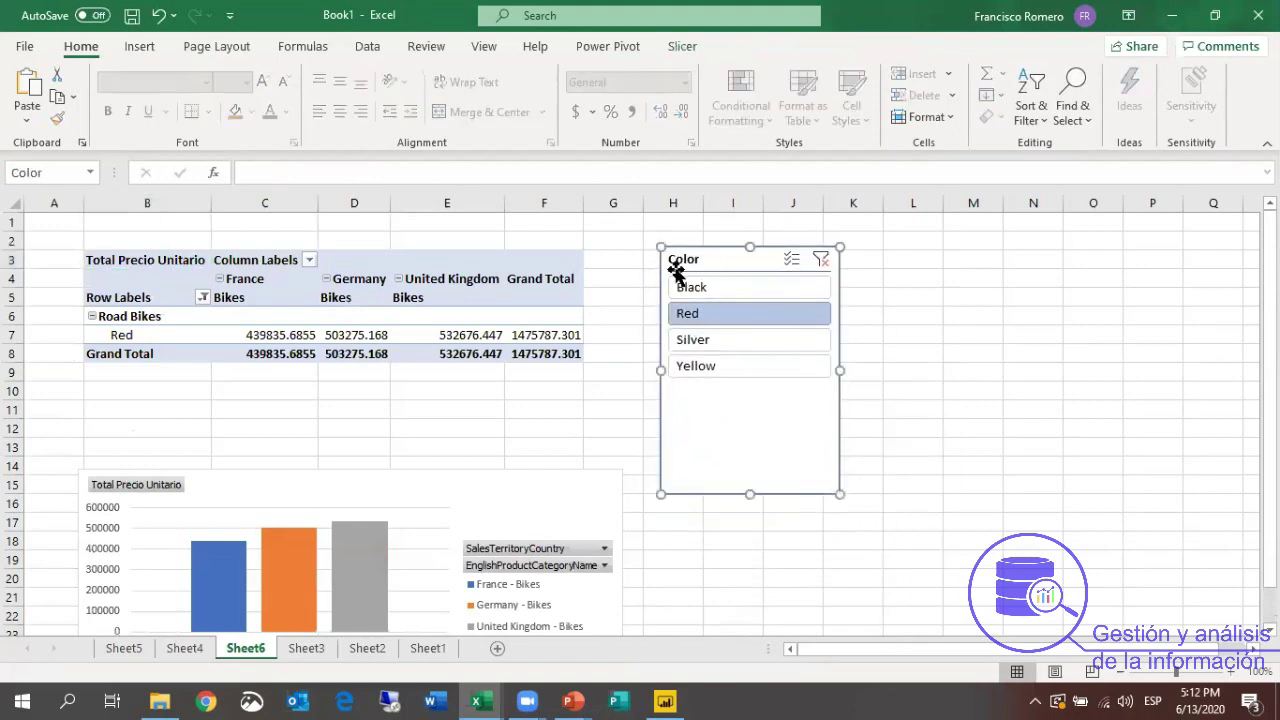
click(464, 257)
mouse_move(313, 493)
mouse_down()
mouse_move(314, 413)
mouse_move(303, 515)
mouse_up()
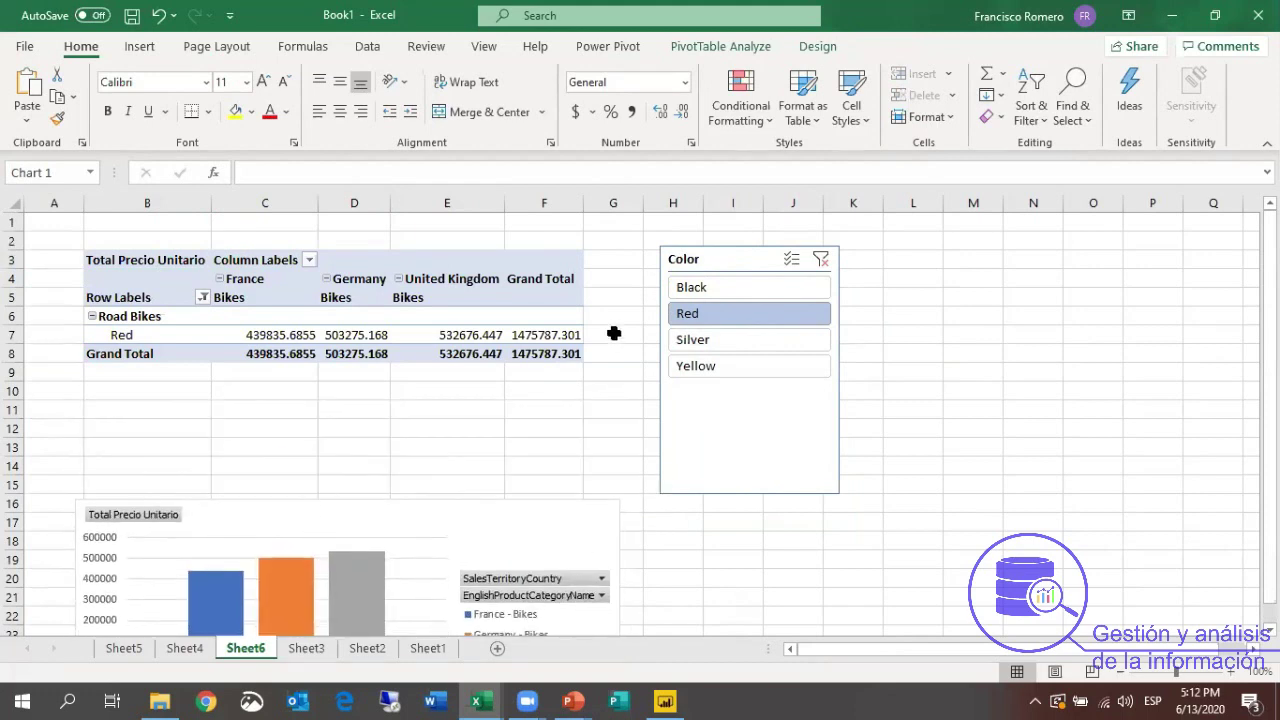
Filter by Silver and by Yellow in turn, check the chart, and clear the Color slicer's filter.
click(706, 340)
click(712, 364)
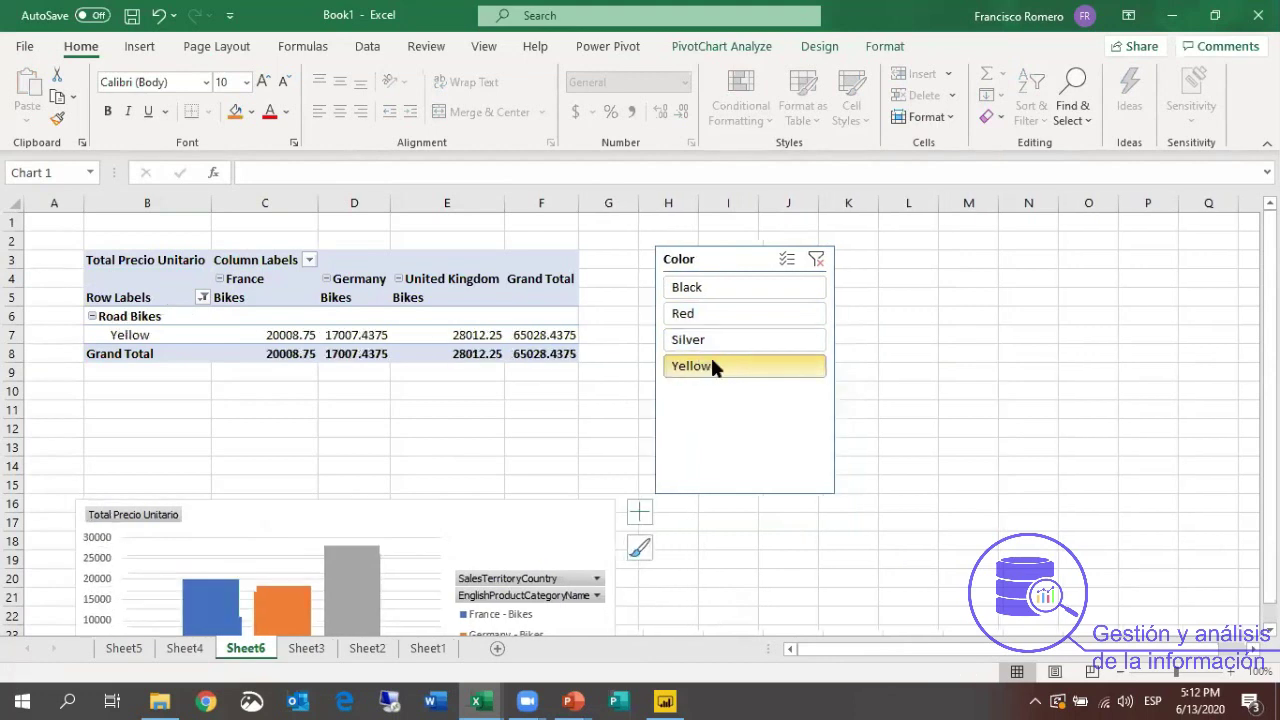
click(500, 549)
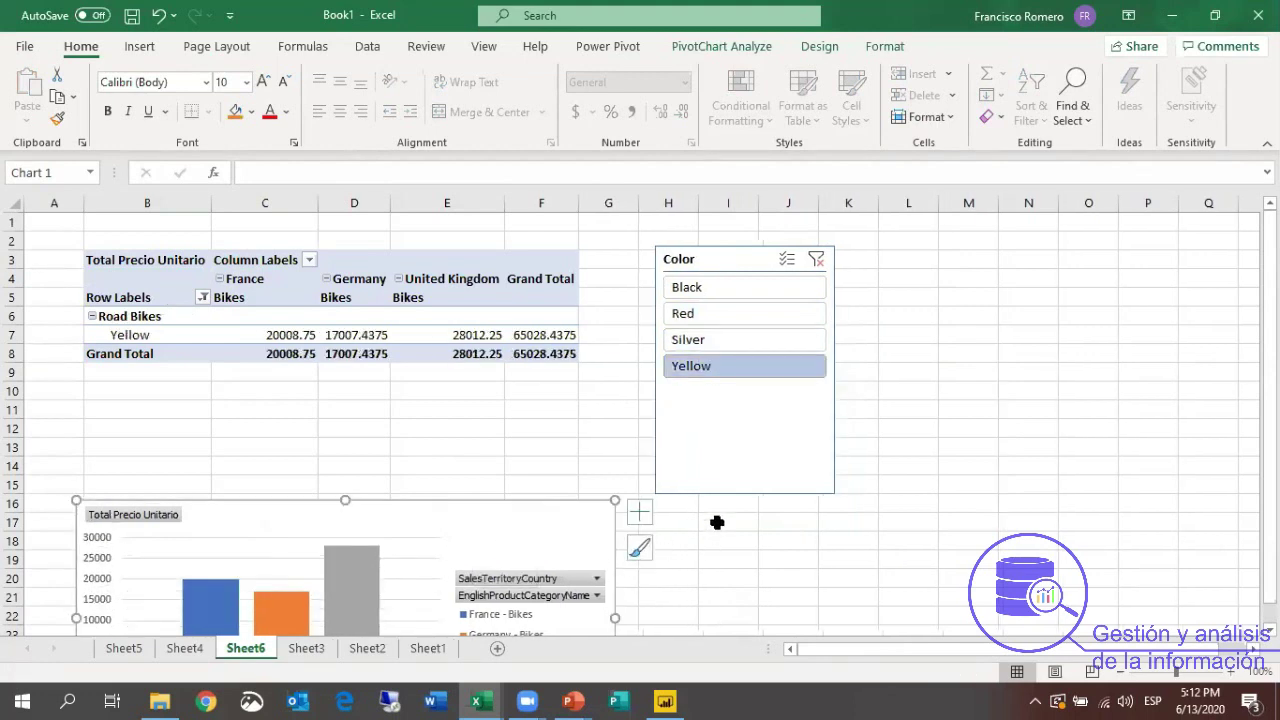
scroll(717, 522, down, 2)
scroll(711, 522, up, 2)
click(816, 259)
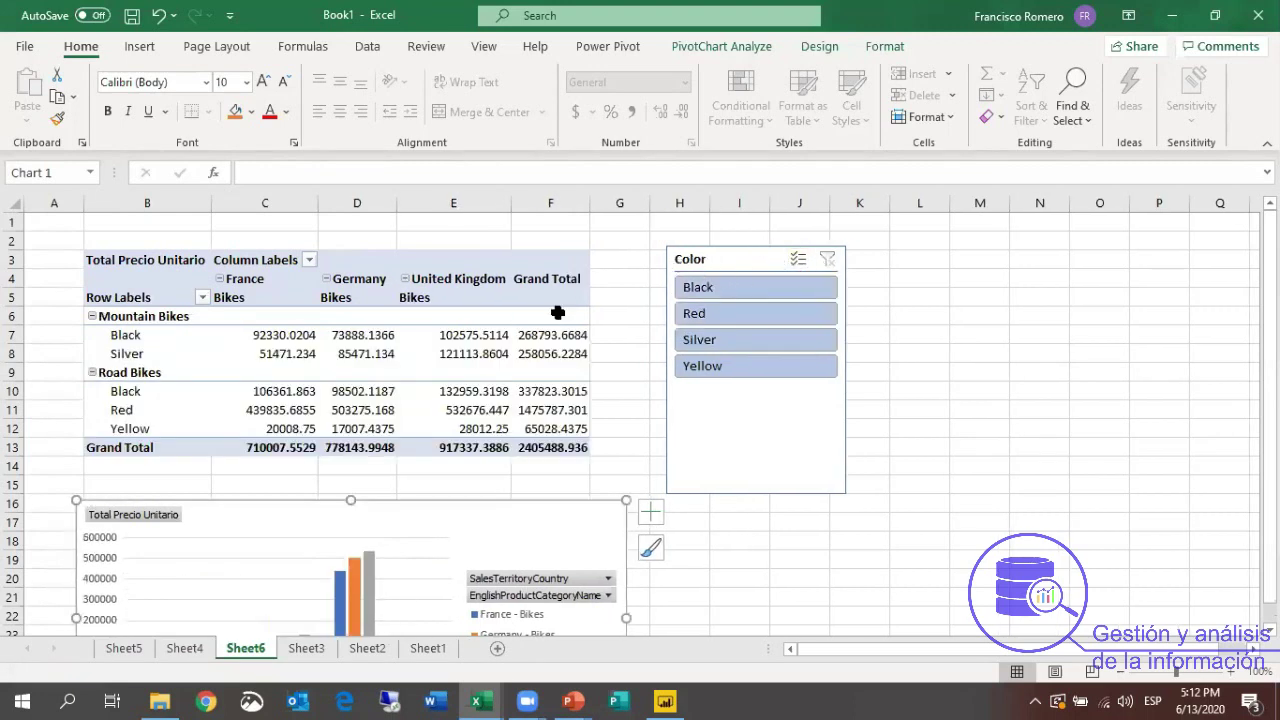
Insert a SalesTerritoryCountry slicer with the light yellow style and align it beside the Color slicer.
click(556, 260)
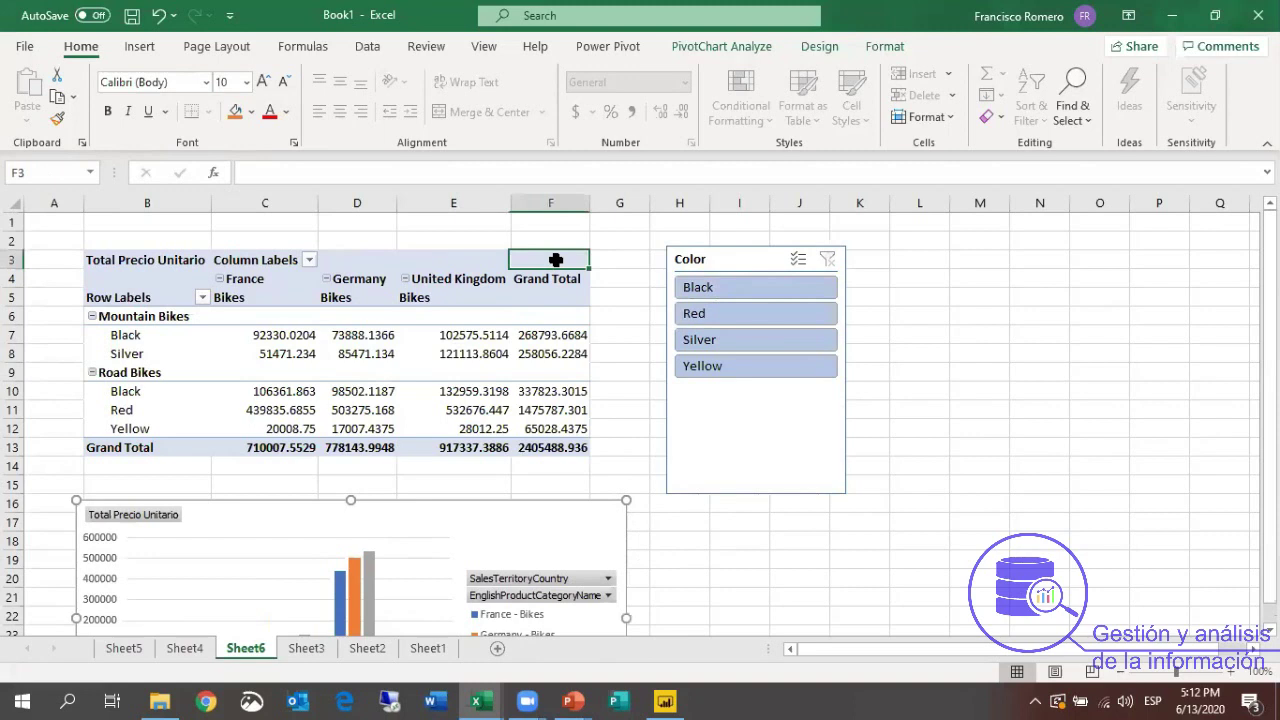
click(488, 74)
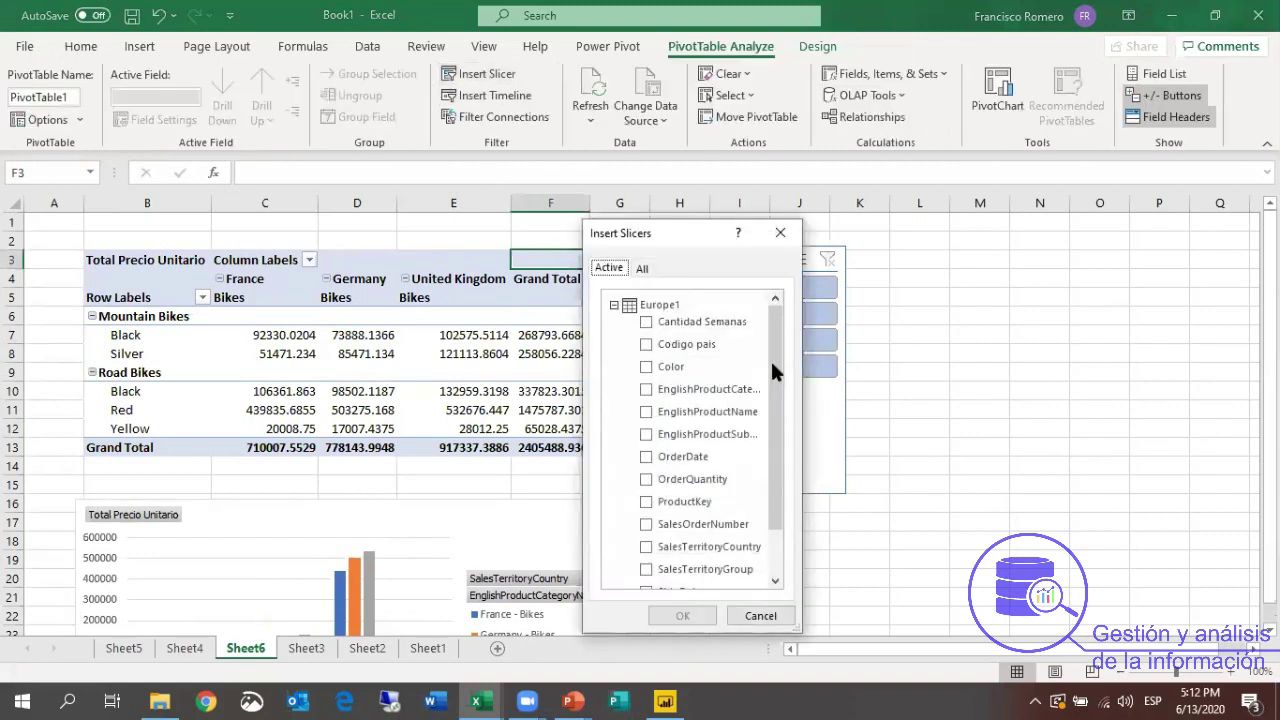
drag(772, 346, 768, 411)
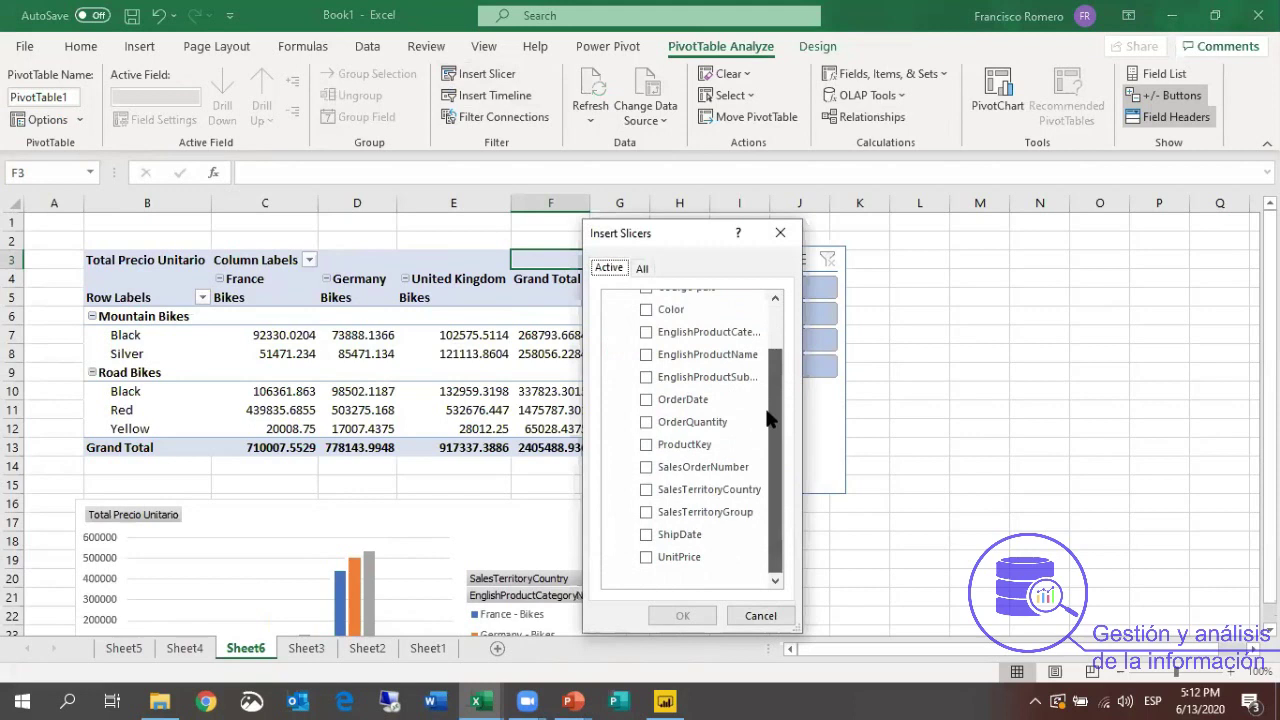
click(646, 489)
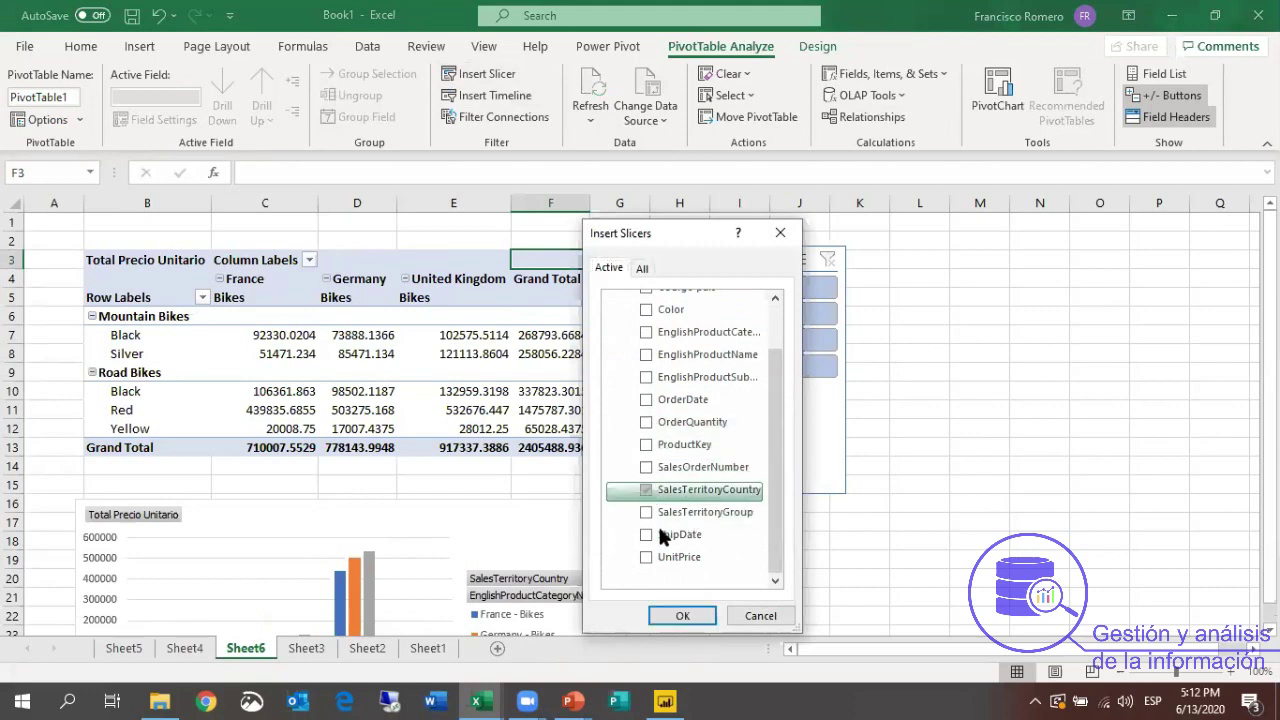
click(683, 615)
drag(666, 317, 932, 264)
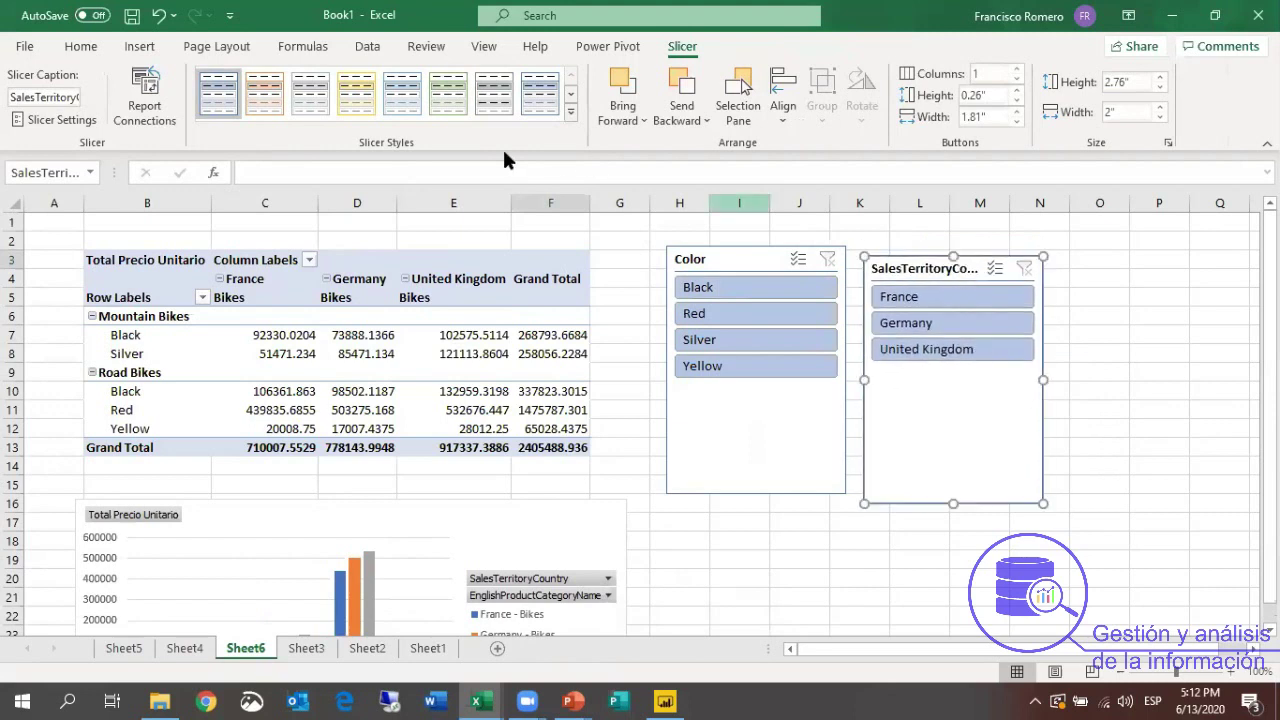
click(357, 104)
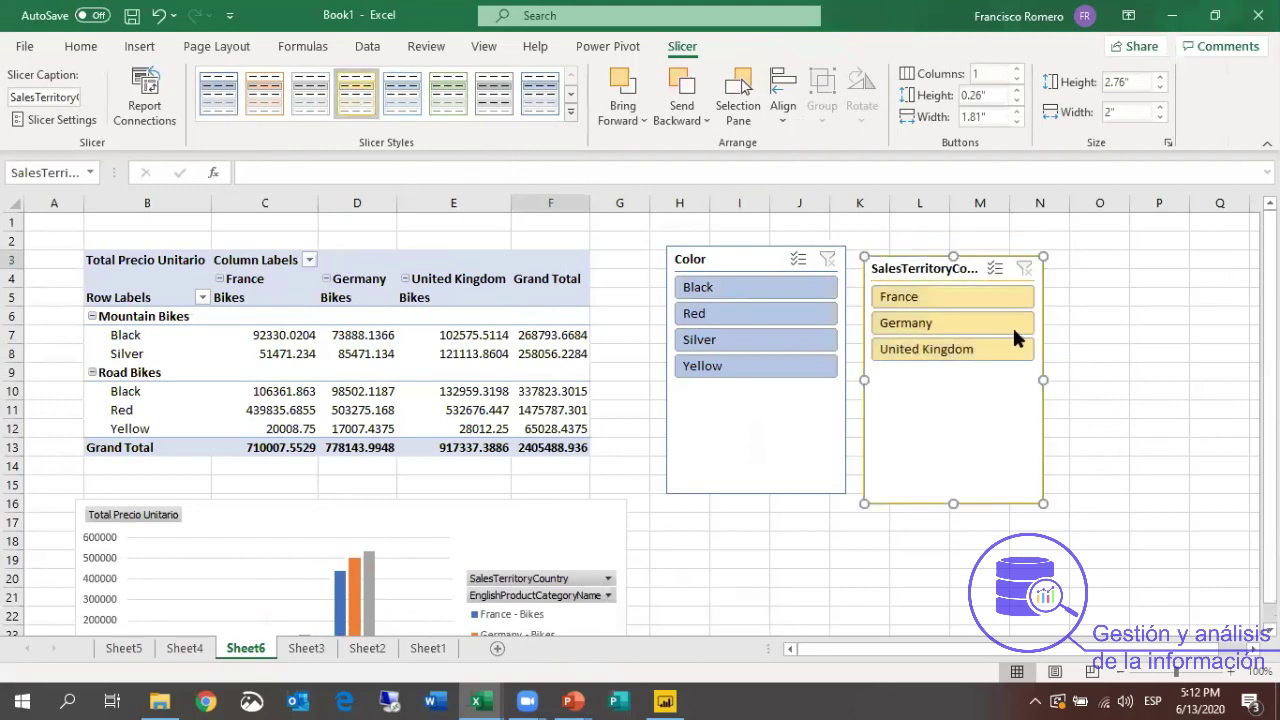
drag(940, 269, 938, 260)
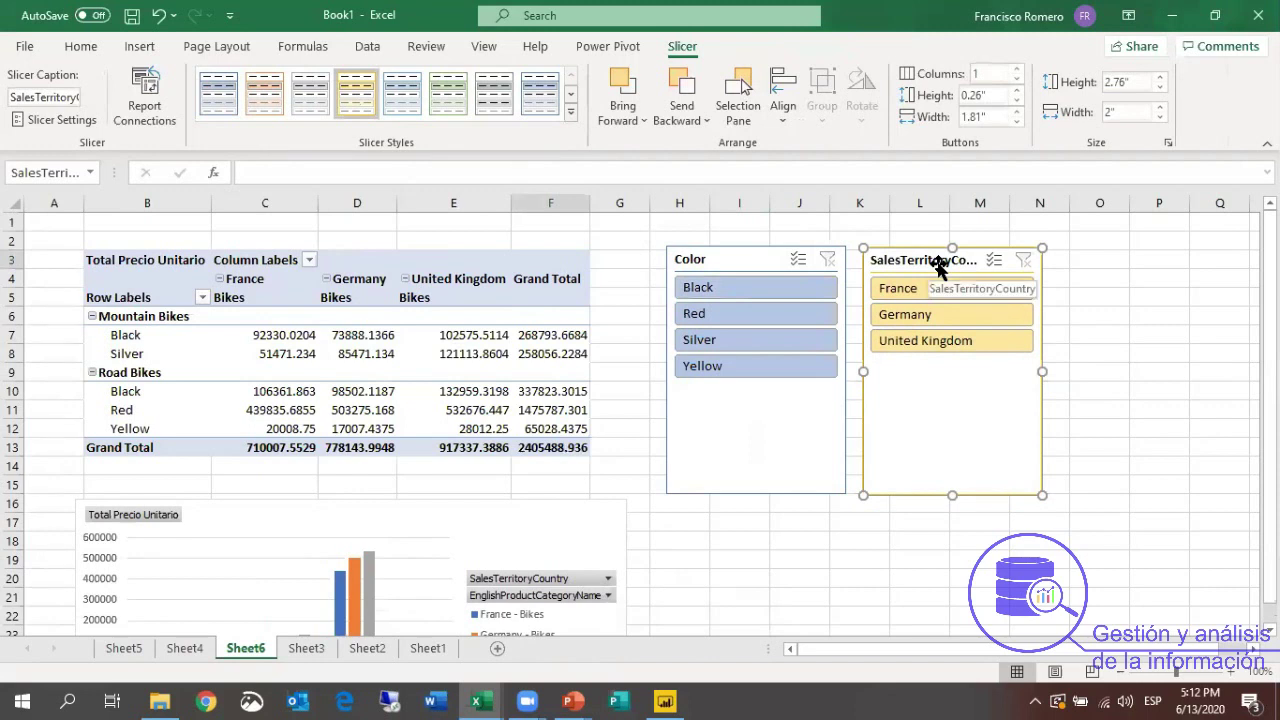
Filter the PivotTable and PivotChart to France and the color Red using the two slicers.
click(905, 288)
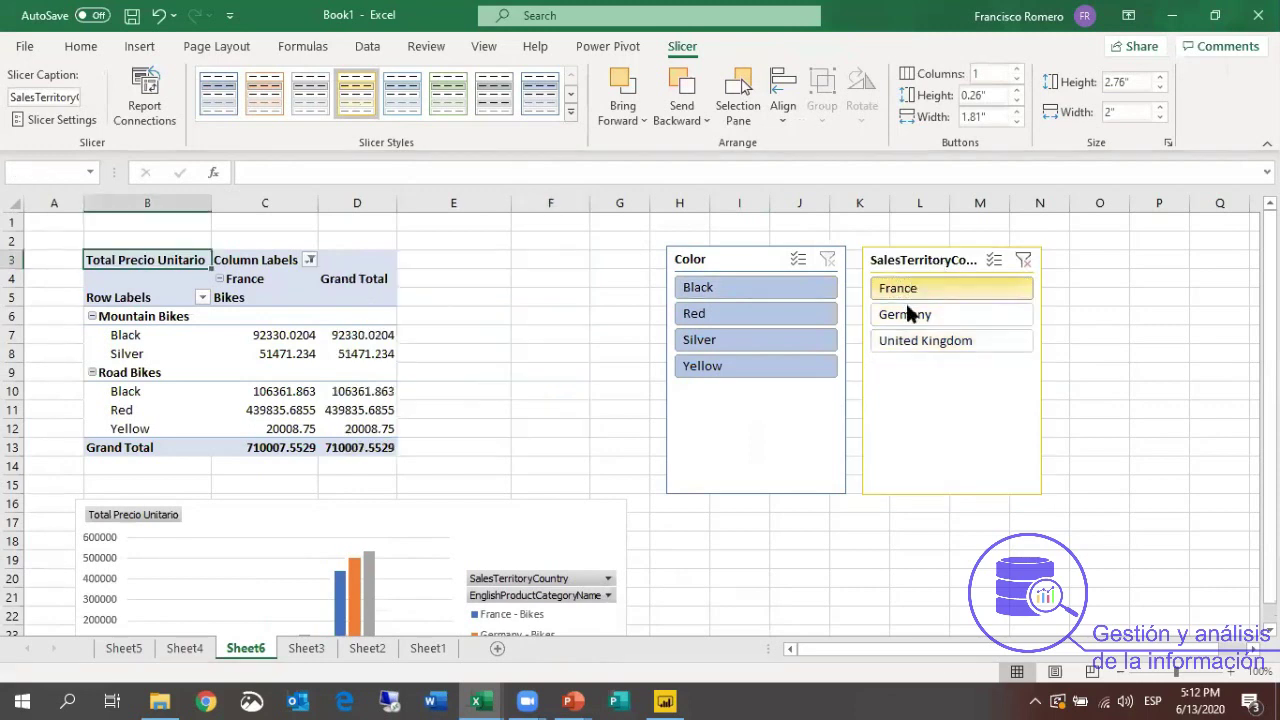
scroll(766, 357, down, 4)
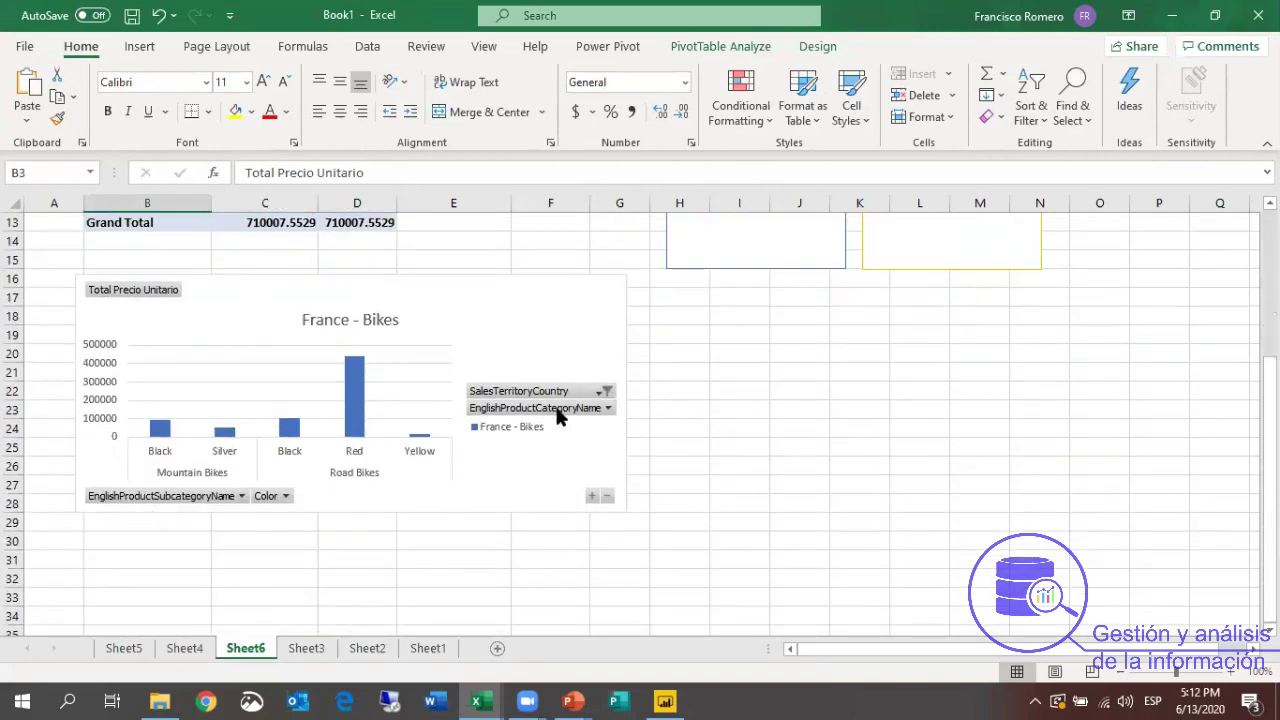
scroll(558, 418, up, 4)
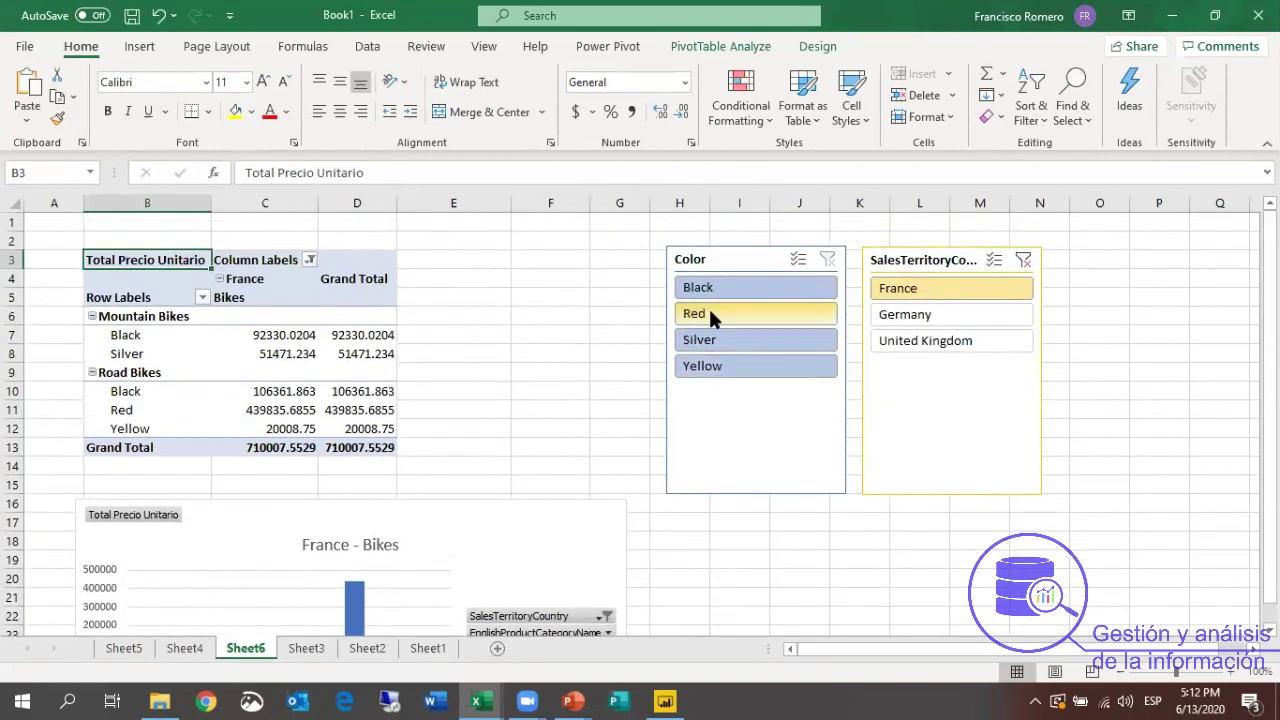
click(710, 313)
scroll(402, 430, down, 2)
scroll(402, 430, down, 3)
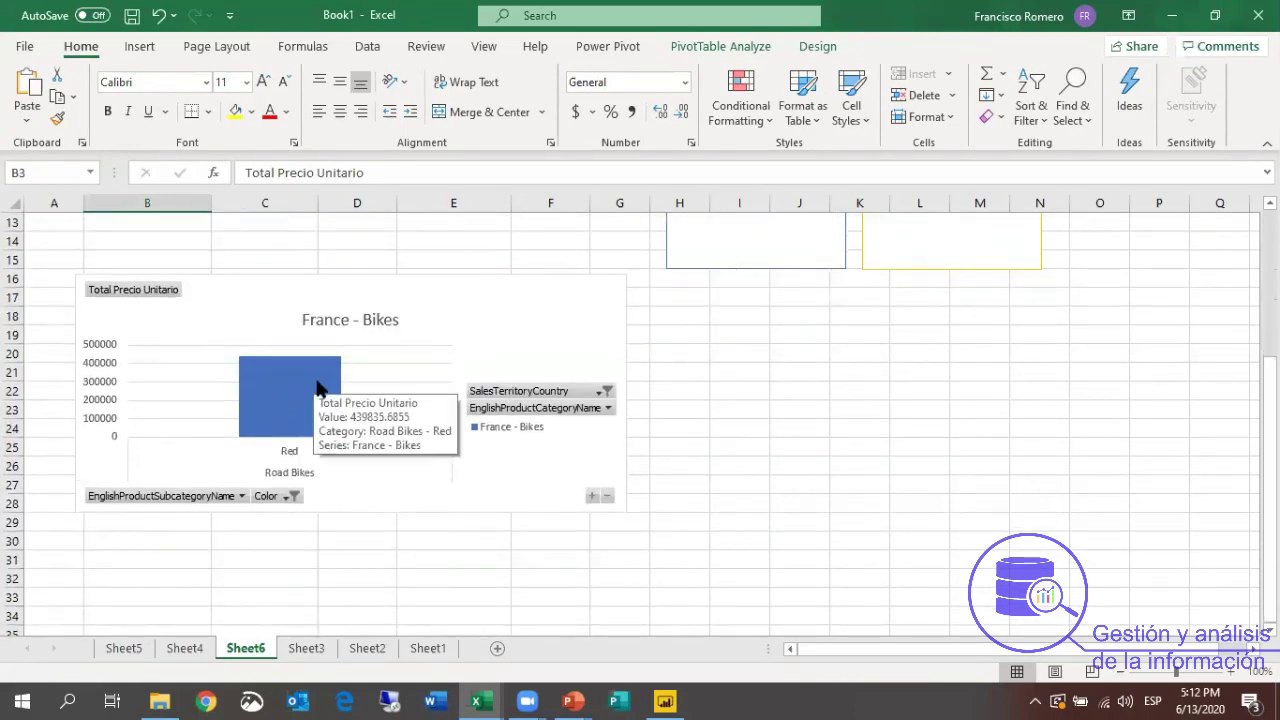
Add data labels at the outside end of the PivotChart's France - Bikes column.
click(317, 382)
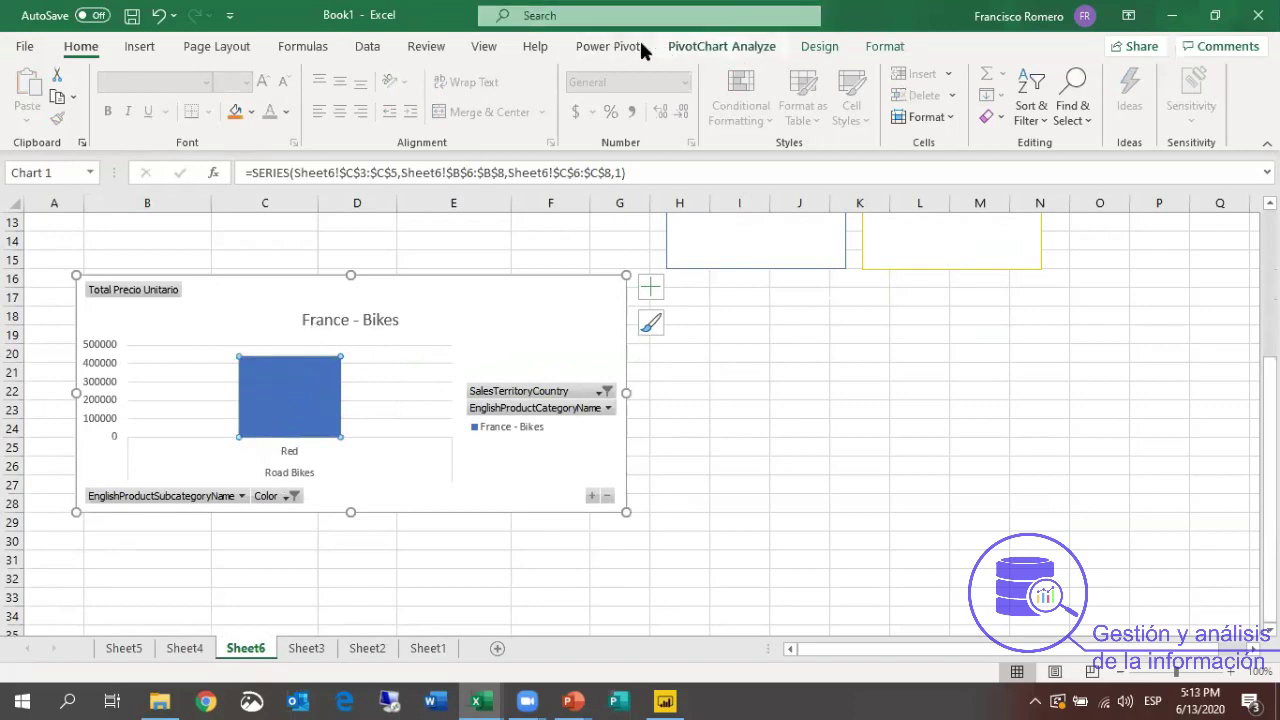
click(814, 47)
click(43, 118)
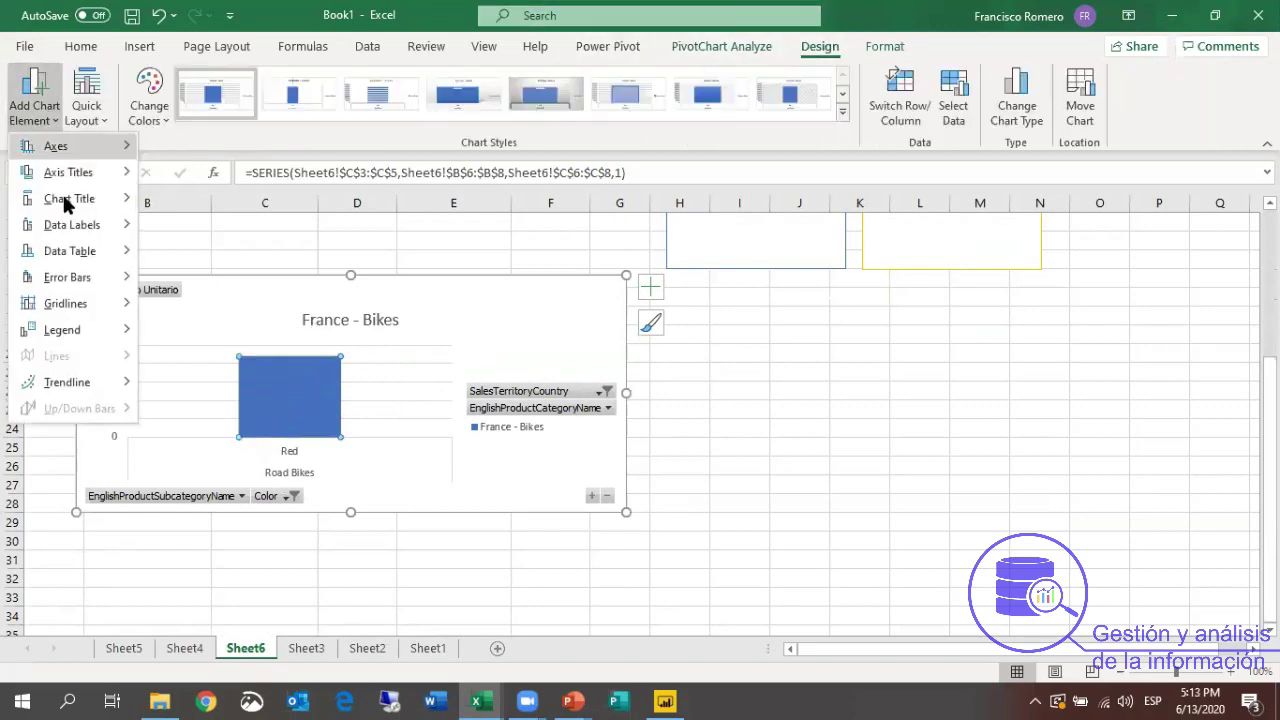
mouse_move(112, 225)
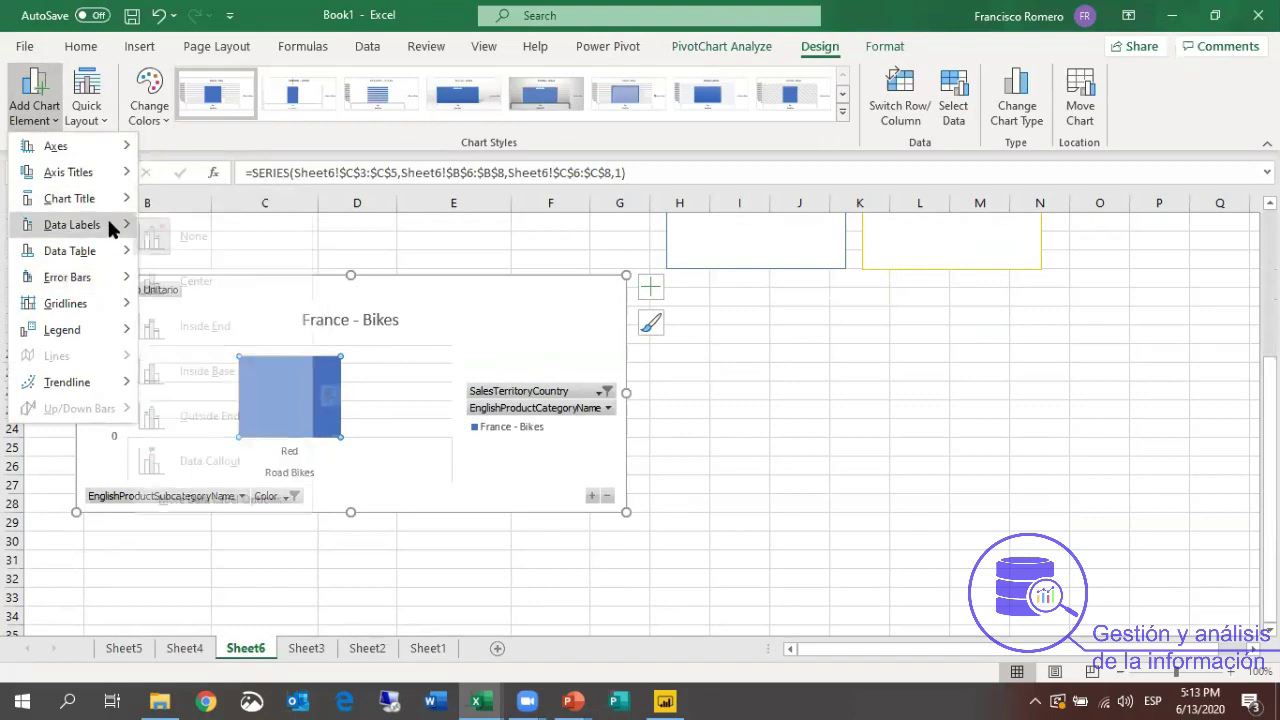
click(191, 323)
click(926, 355)
Add Yellow to the Red selection in the Color slicer.
scroll(888, 316, up, 3)
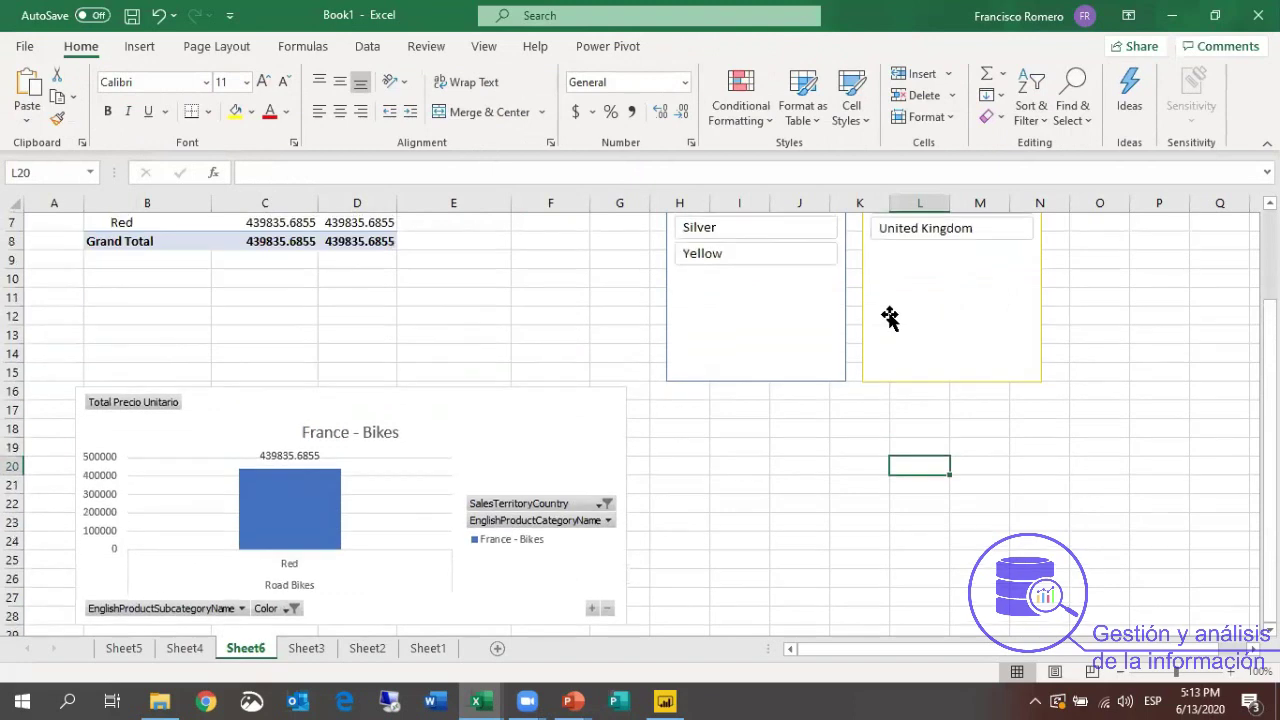
click(743, 263)
scroll(743, 263, up, 2)
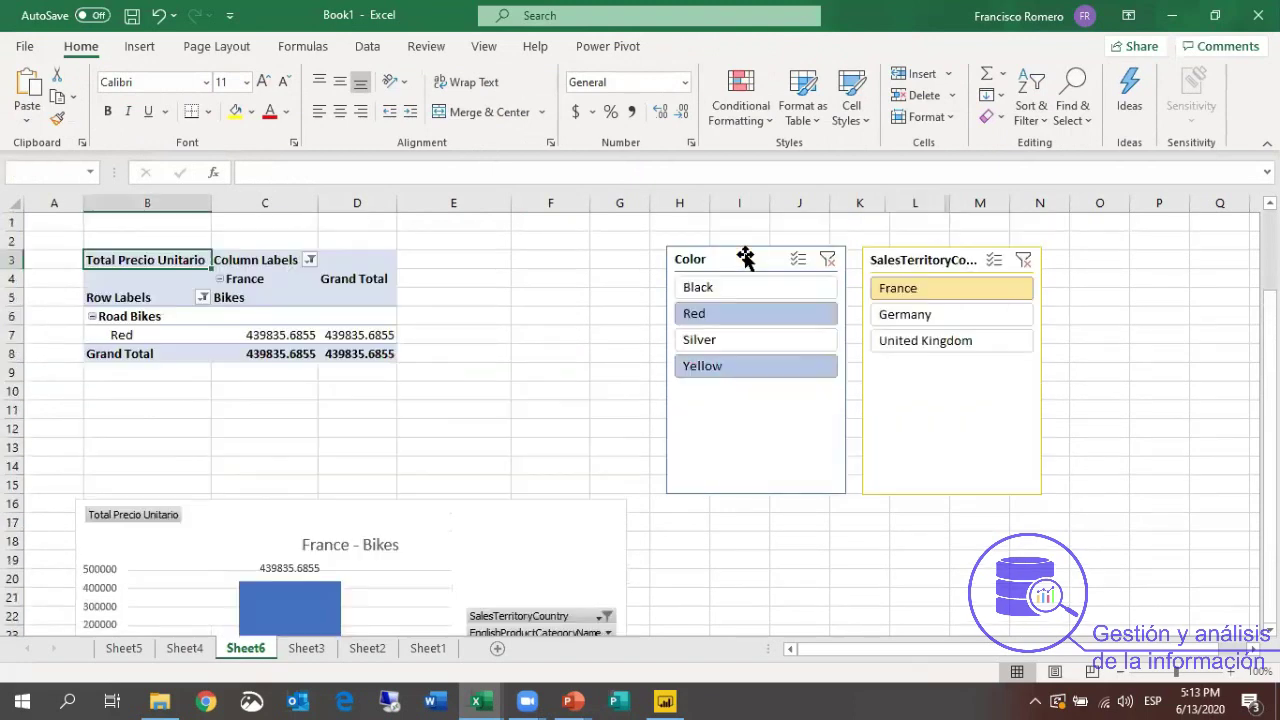
Filter the PivotTable and PivotChart to Red and try Germany and United Kingdom as the selected country.
click(706, 312)
click(933, 313)
click(931, 338)
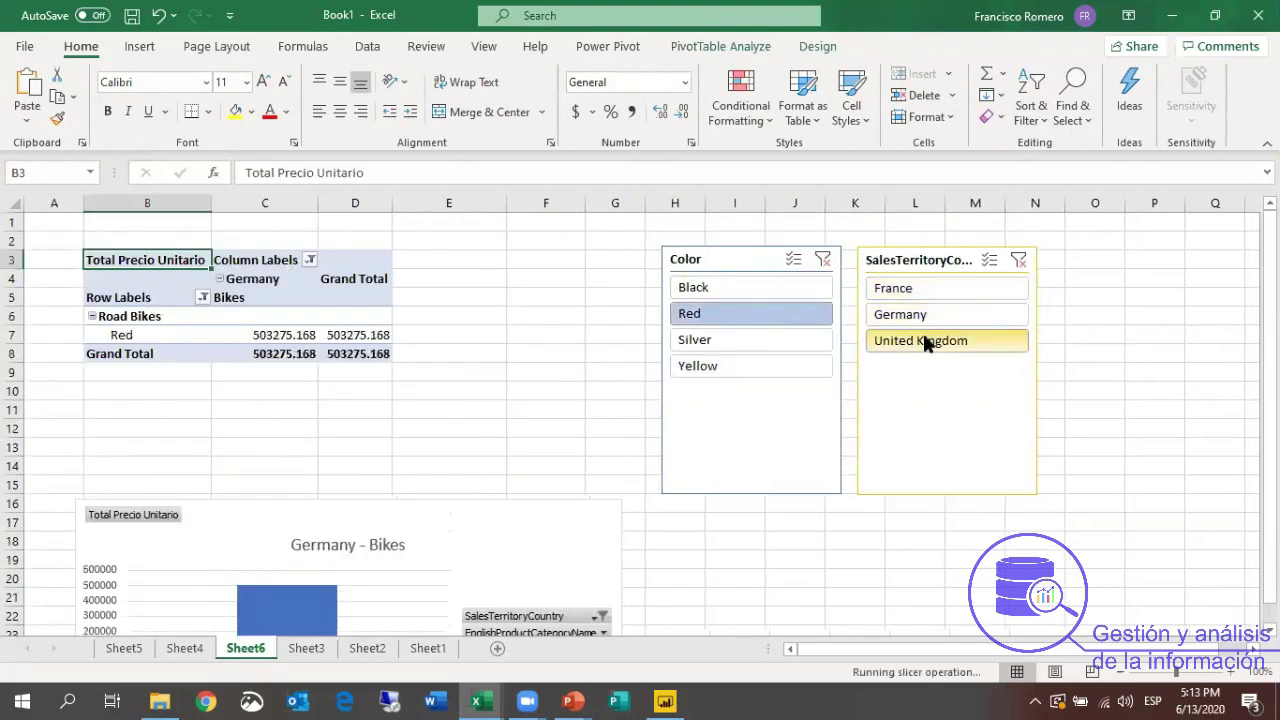
click(922, 317)
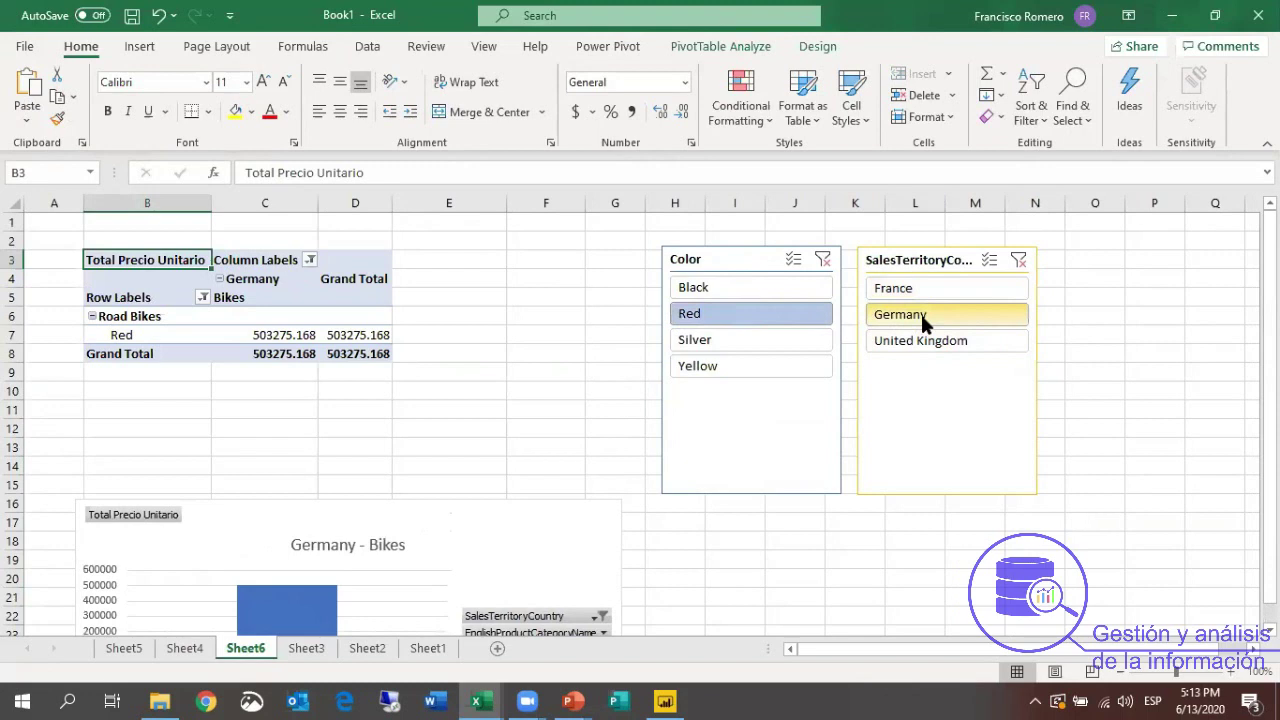
Clear the filters of both the SalesTerritoryCountry and Color slicers.
click(1019, 259)
click(820, 259)
scroll(572, 478, down, 4)
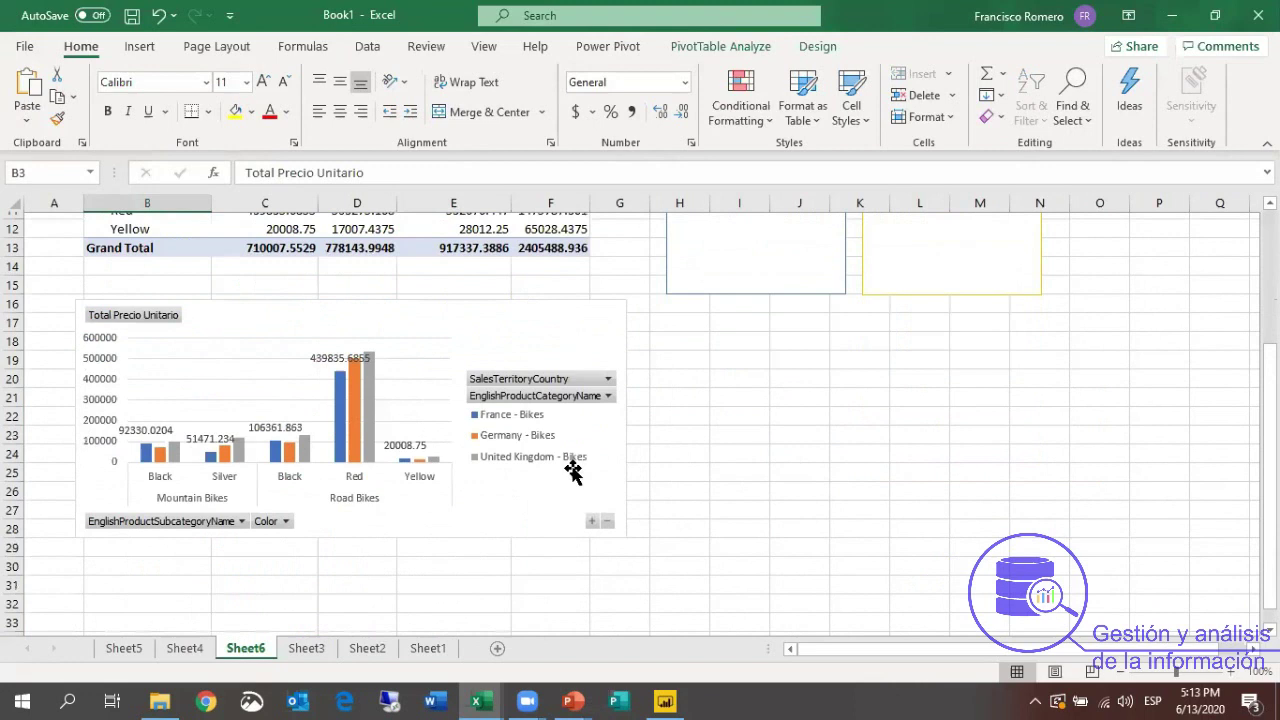
Widen the PivotChart so that it extends to column N.
scroll(572, 472, down, 1)
click(580, 500)
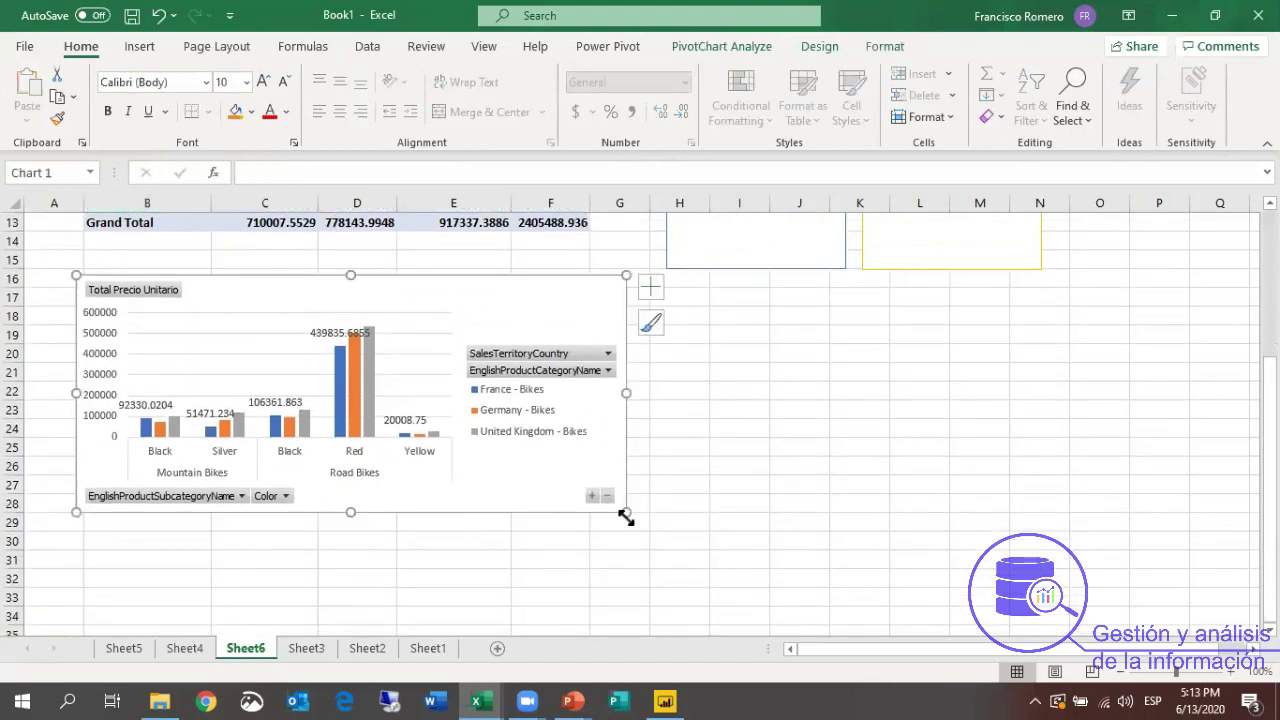
drag(940, 522, 1051, 518)
drag(552, 584, 552, 598)
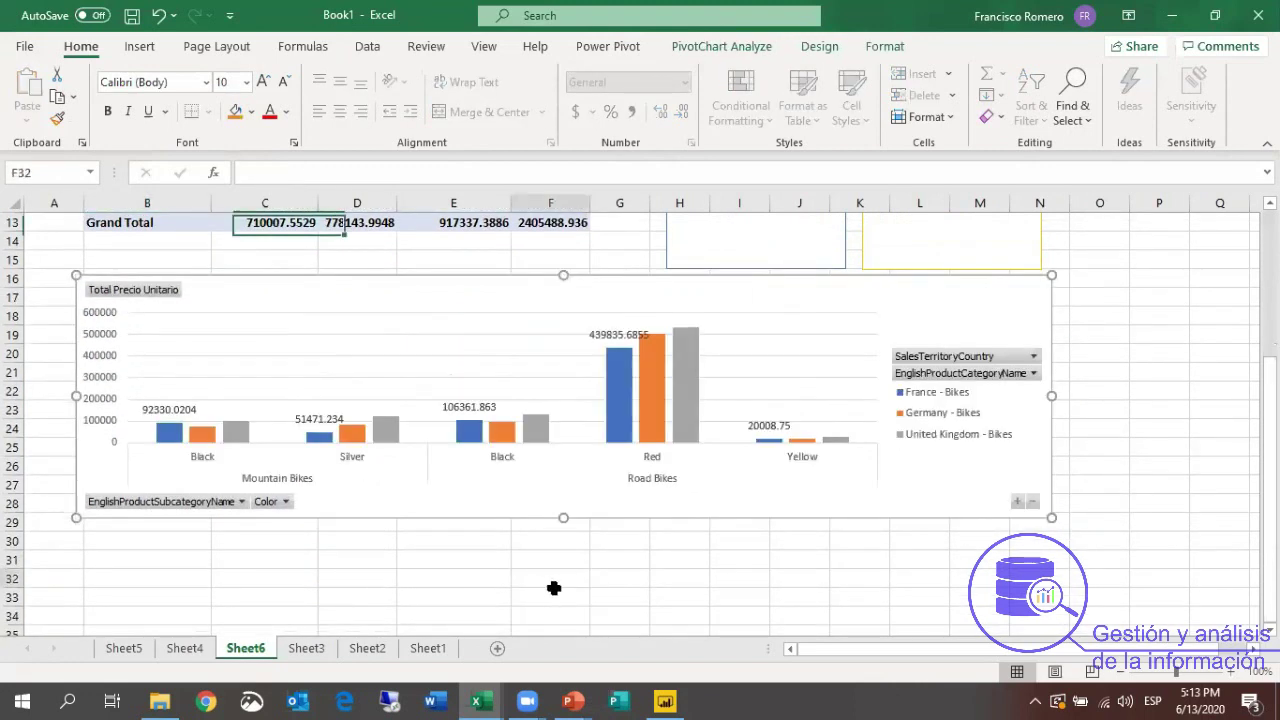
Examine the PivotTable's grand totals and compare them with the columns by country and color in the widened PivotChart.
scroll(453, 463, up, 4)
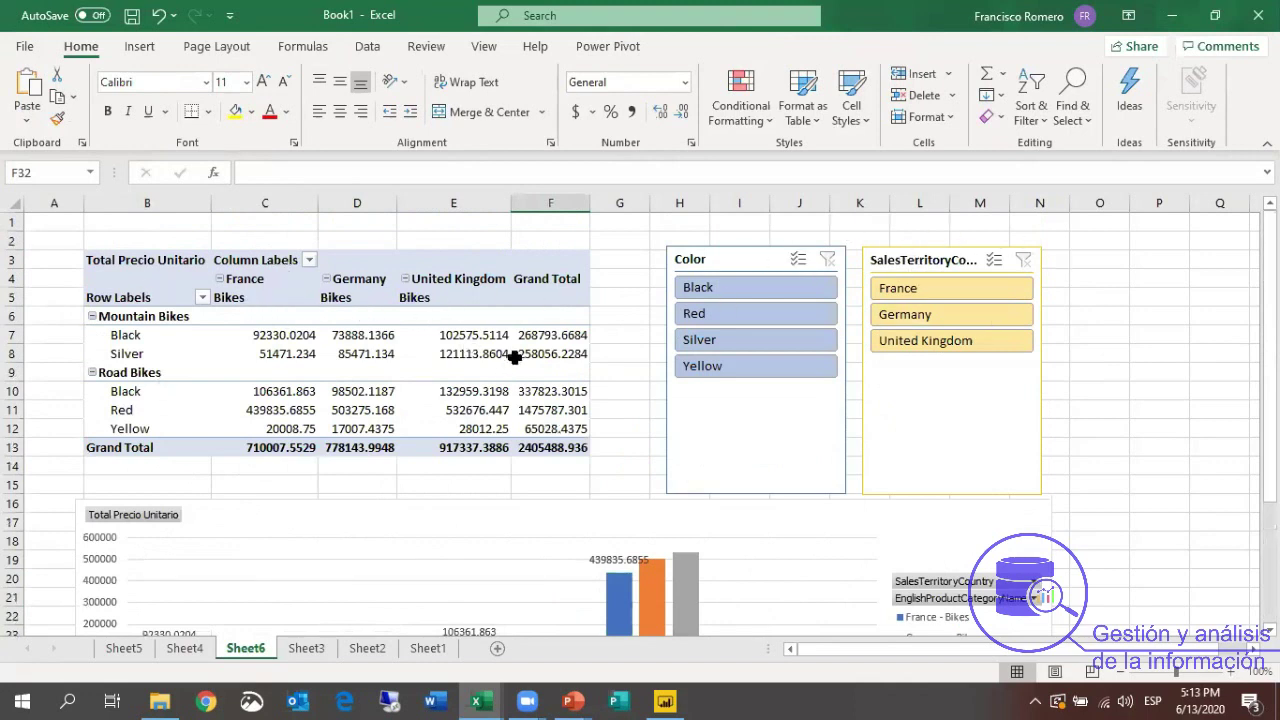
click(548, 445)
click(540, 410)
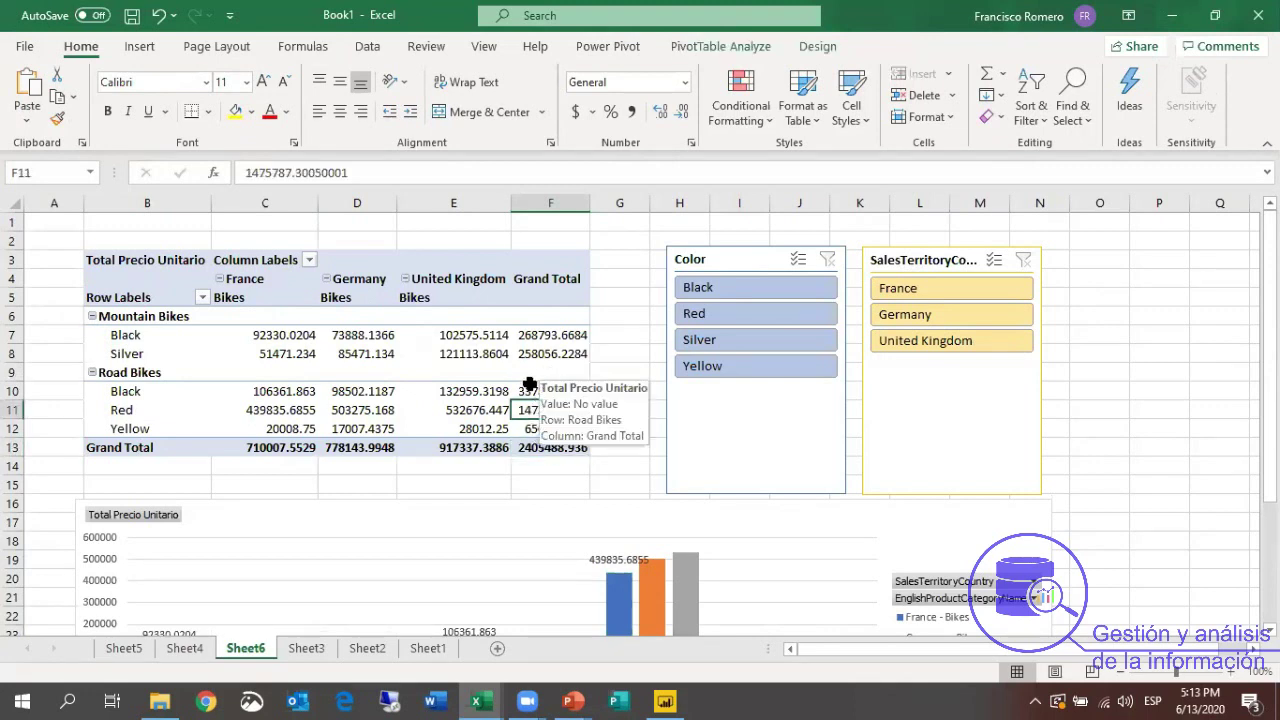
click(375, 516)
scroll(507, 509, down, 4)
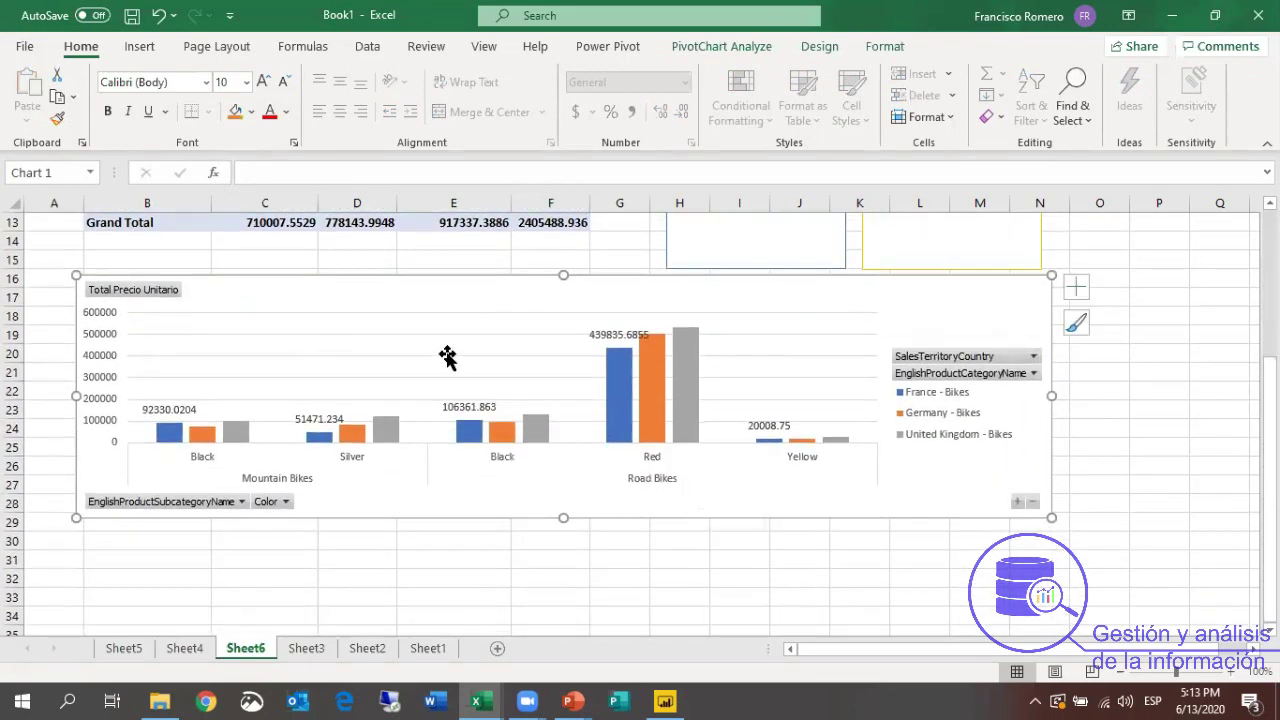
scroll(445, 352, up, 2)
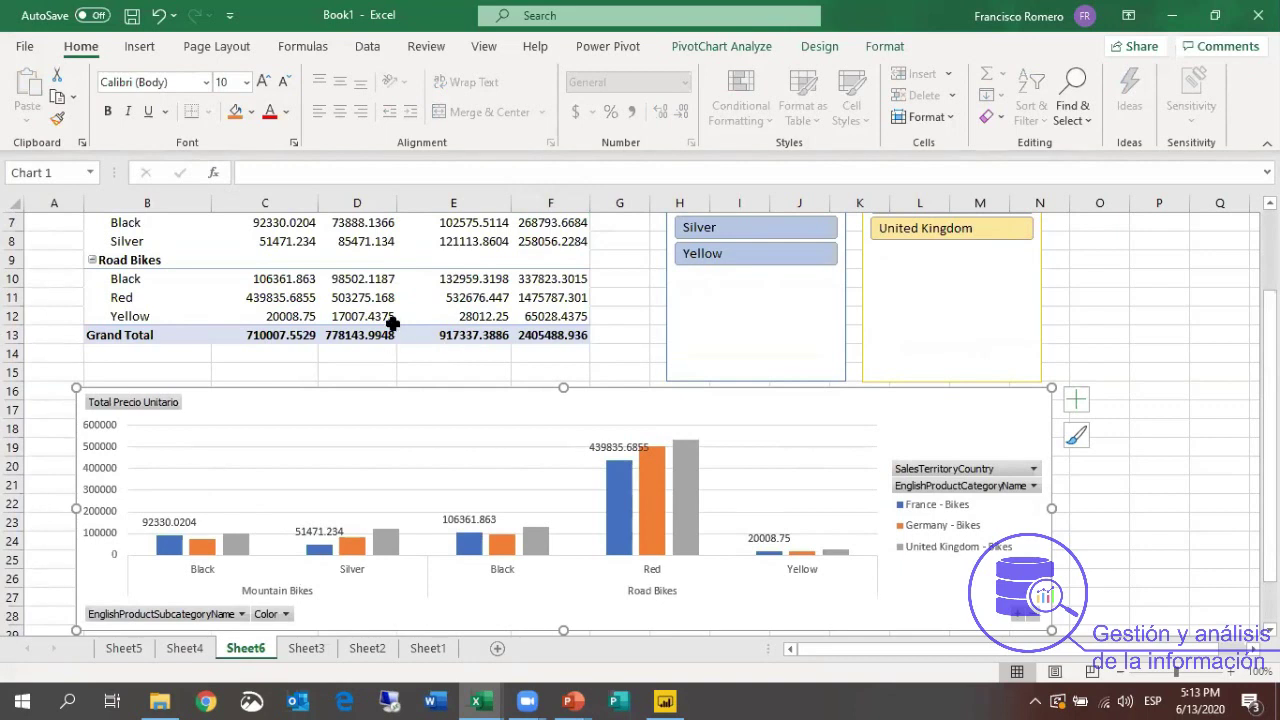
scroll(351, 338, up, 1)
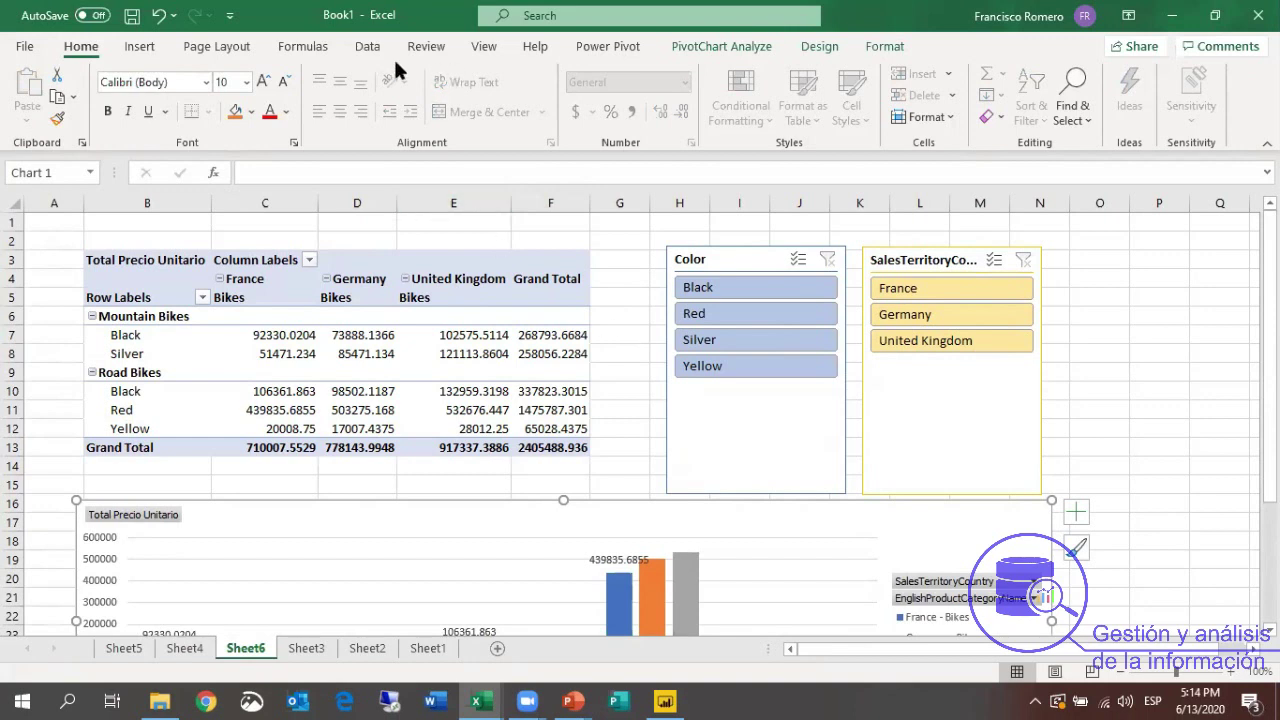
Open 3D Maps for the workbook's data model from the PivotTable.
click(138, 47)
click(560, 303)
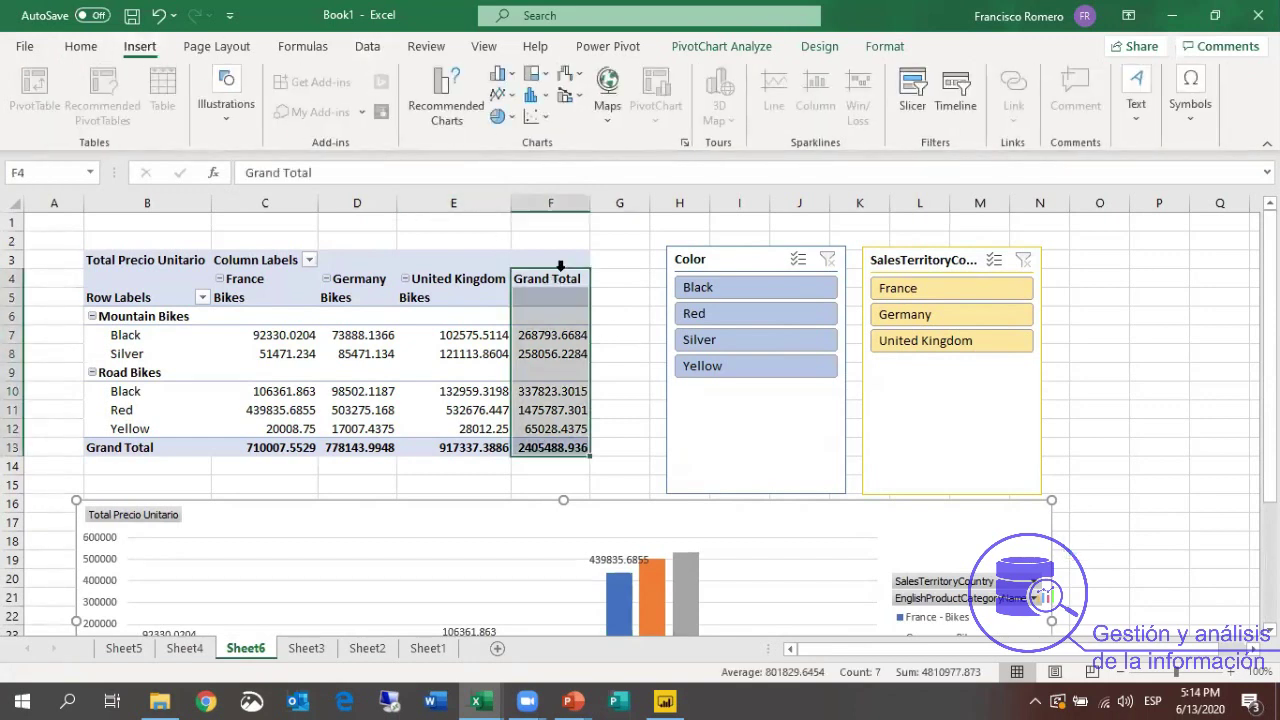
click(730, 117)
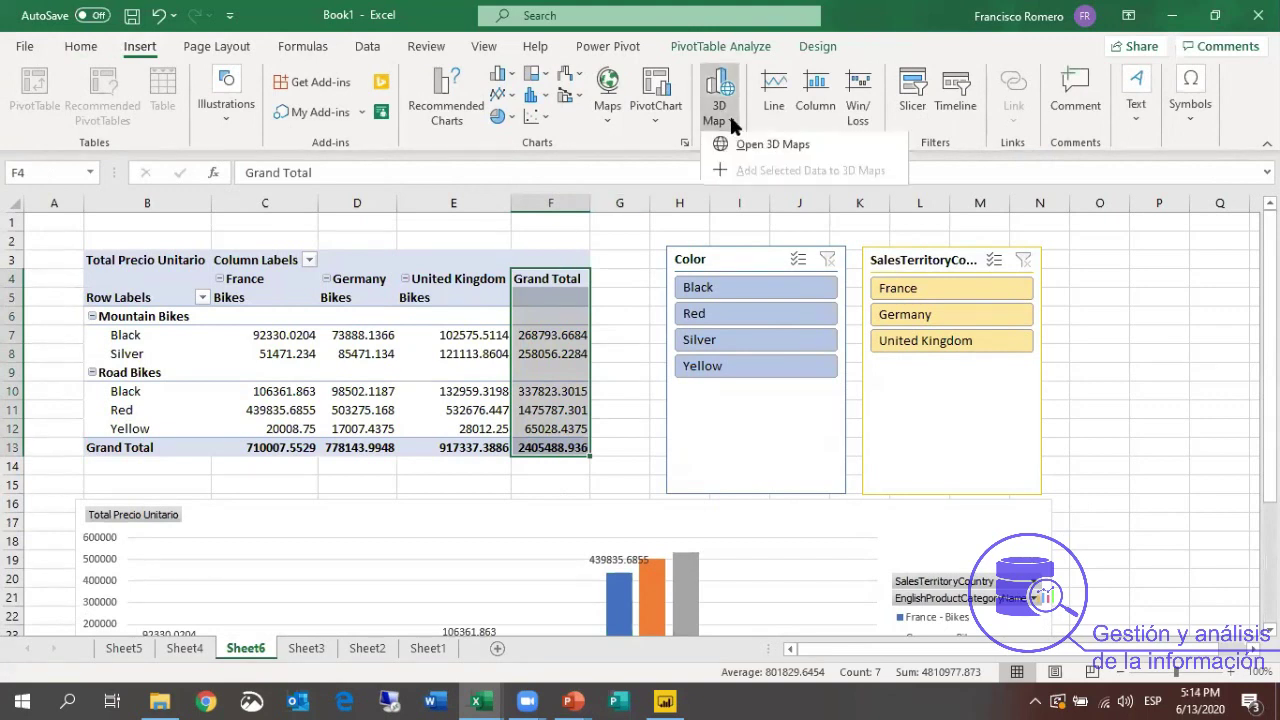
click(772, 148)
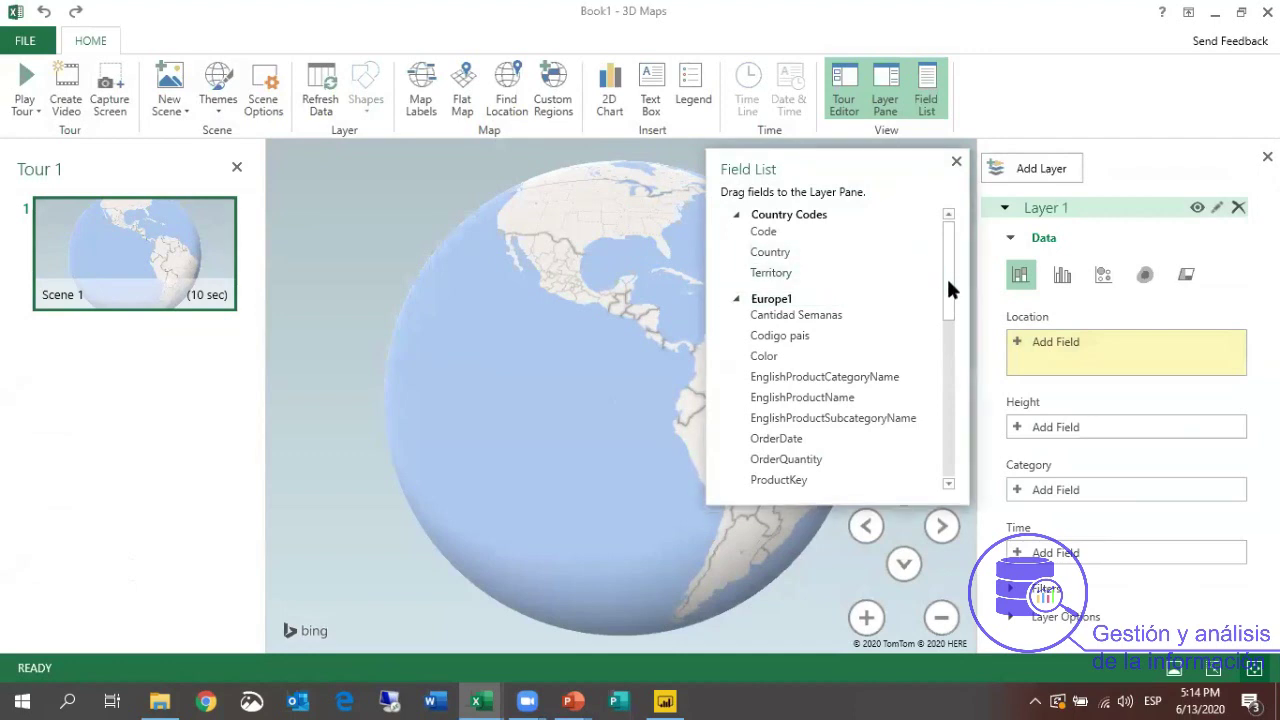
Find SalesTerritoryCountry in the Europe1 table and assign it as Layer 1's location field.
scroll(948, 288, down, 2)
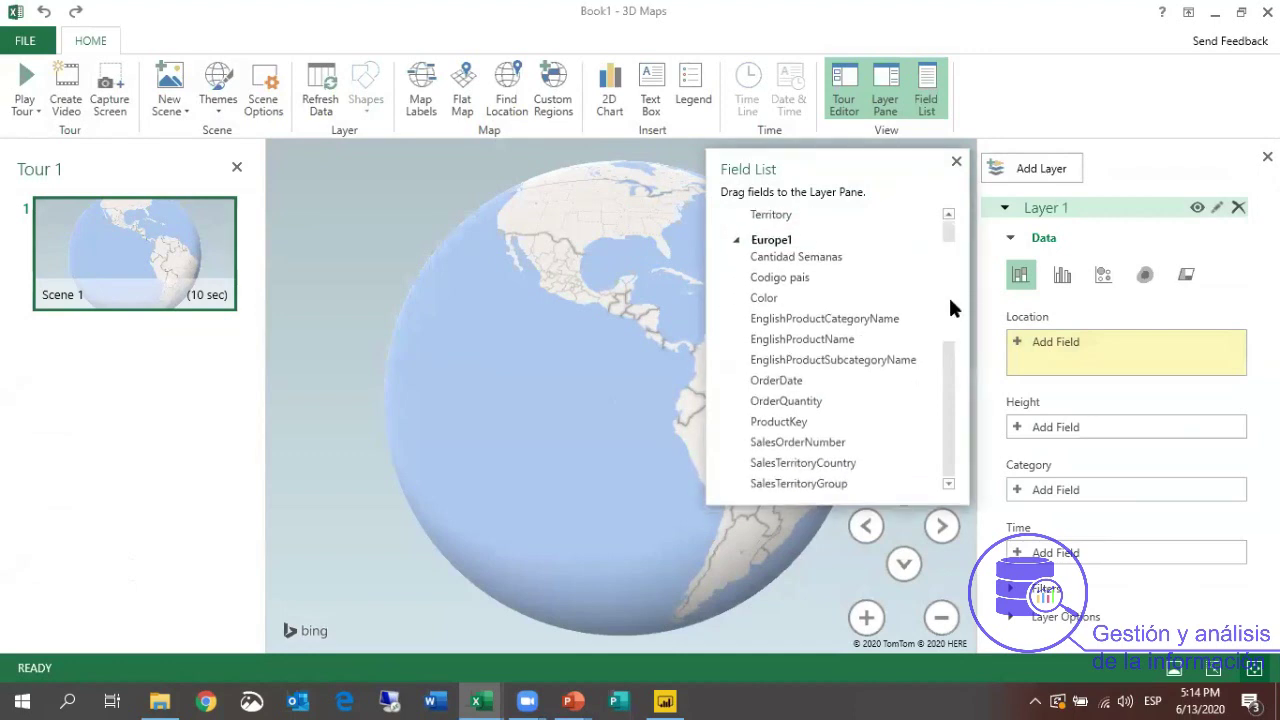
scroll(950, 308, down, 1)
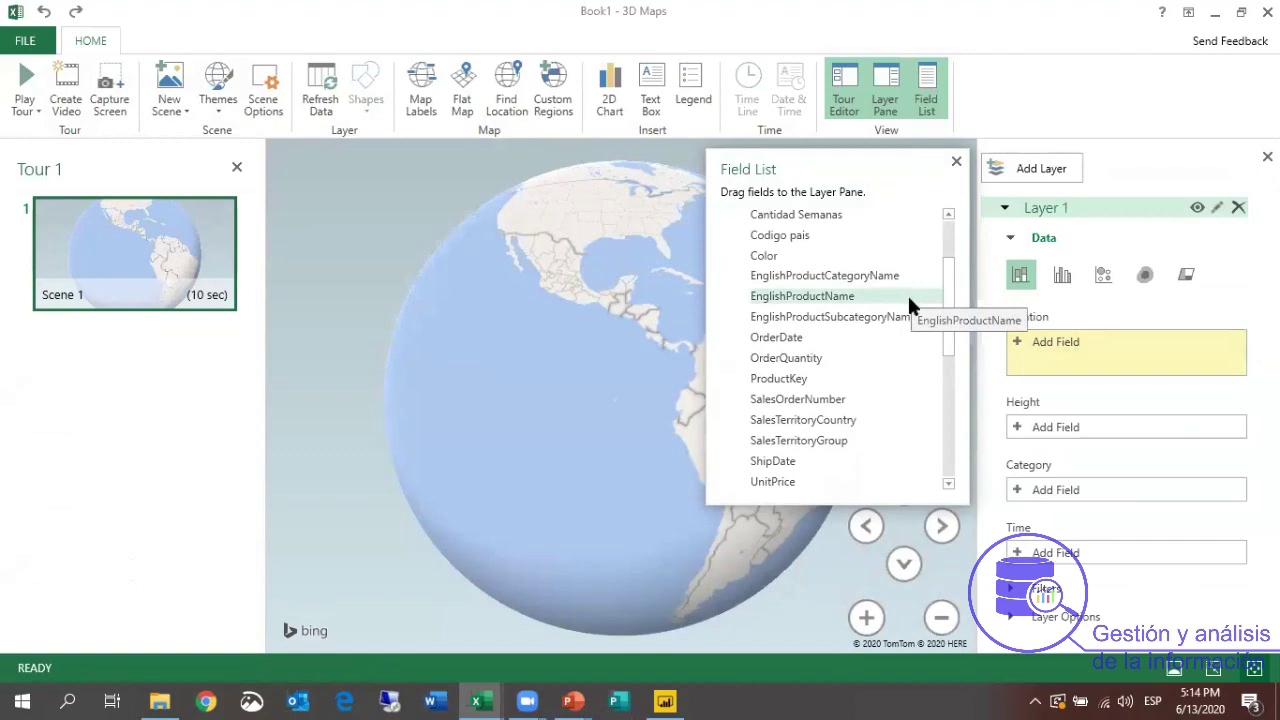
scroll(950, 296, up, 1)
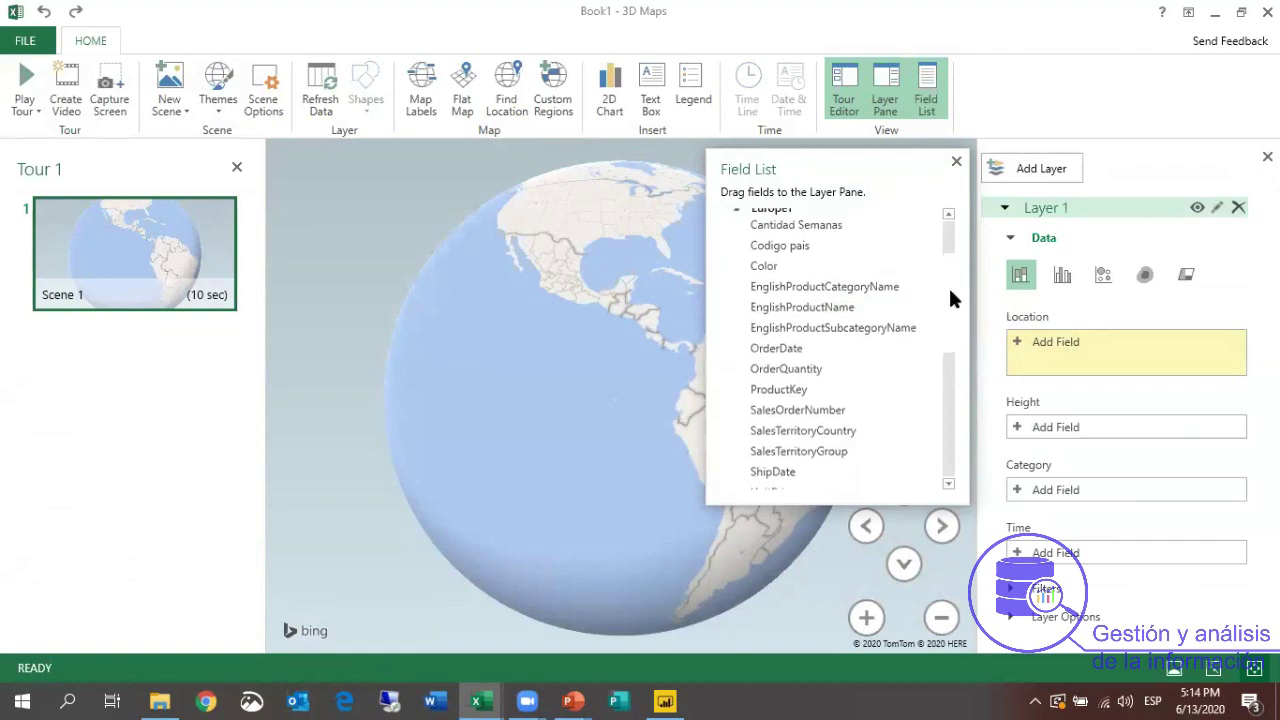
scroll(949, 287, down, 2)
scroll(950, 296, down, 3)
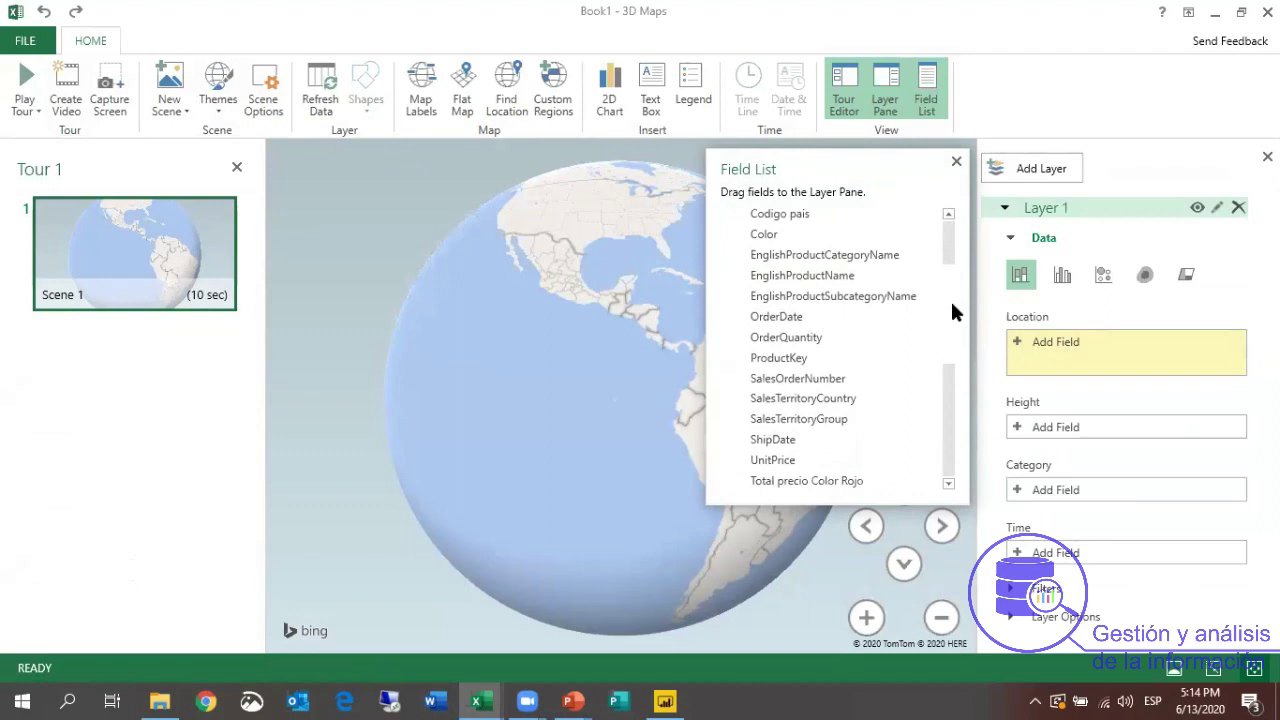
scroll(947, 305, up, 3)
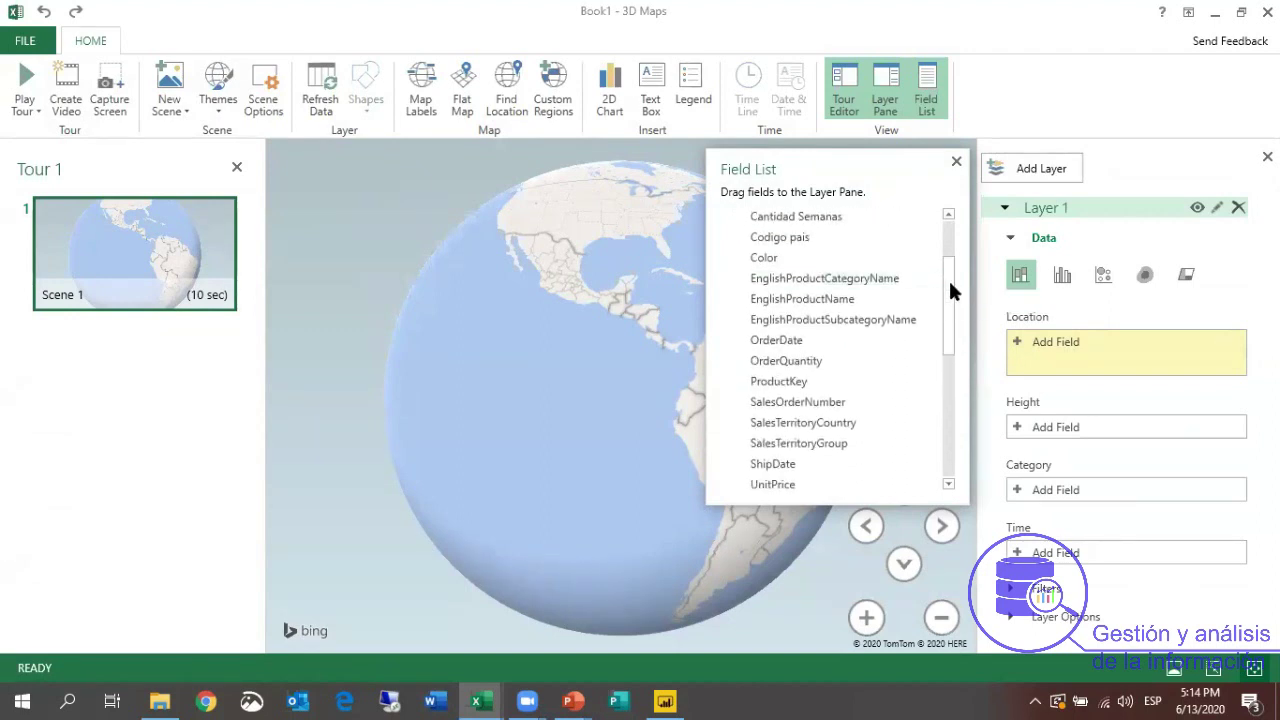
scroll(948, 289, down, 2)
drag(840, 382, 1070, 353)
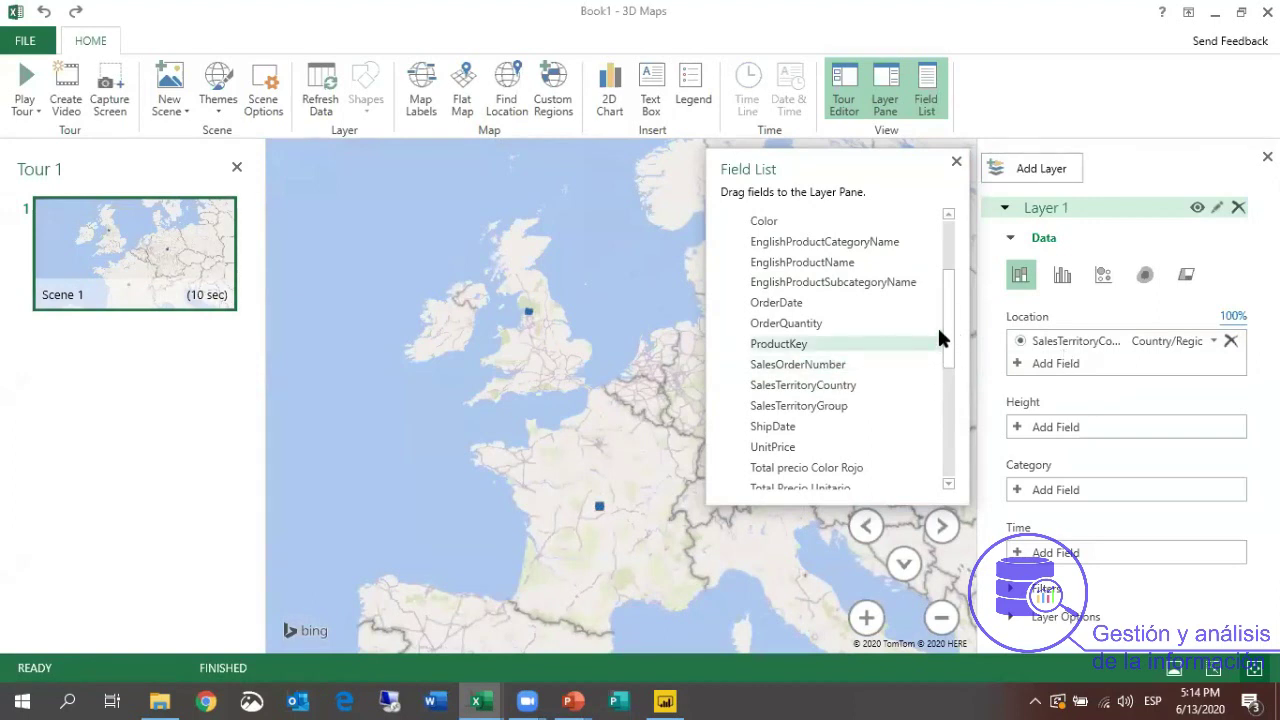
Inspect the location points of the United Kingdom and France on the map.
scroll(952, 323, down, 1)
click(528, 312)
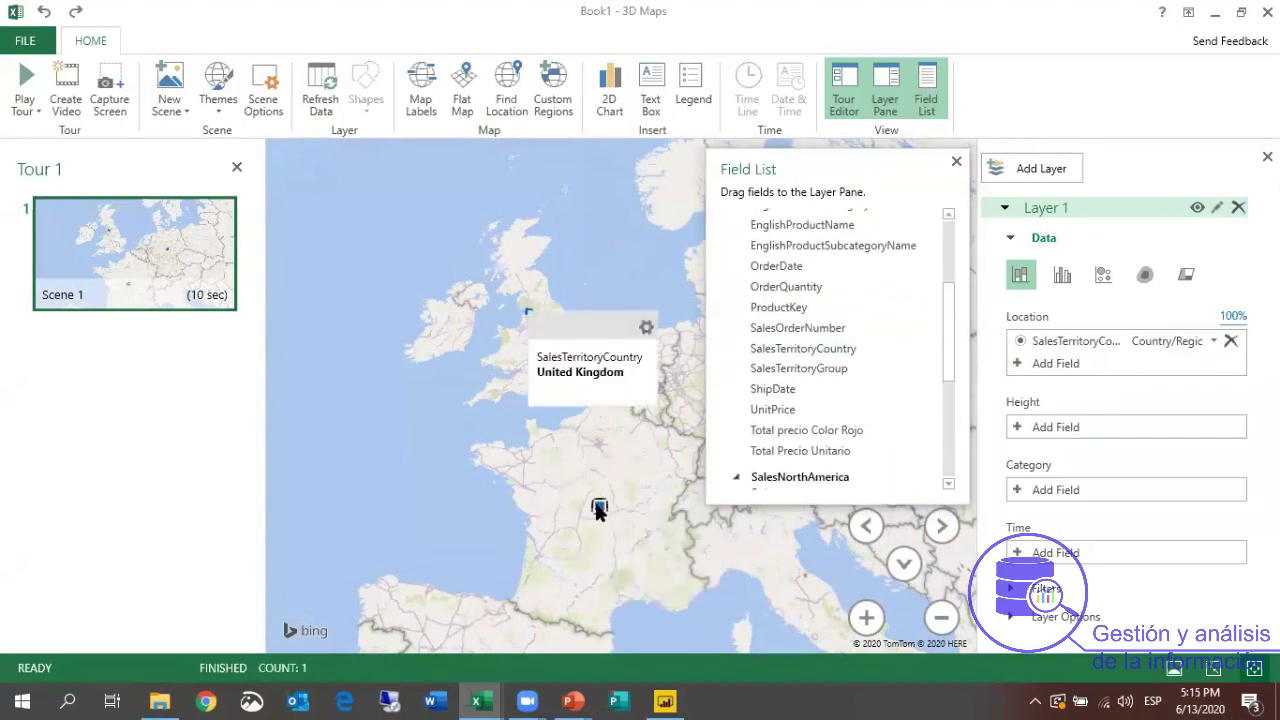
mouse_move(597, 508)
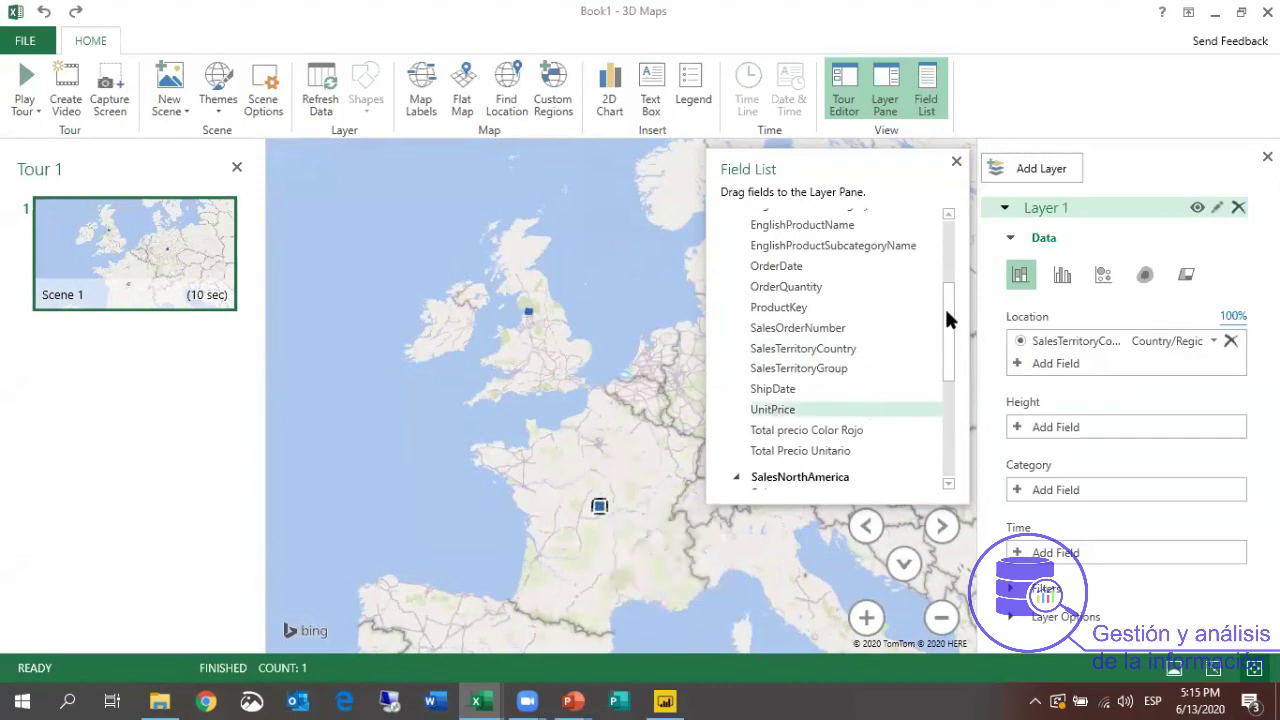
Assign the Europe1 Color field as Layer 1's category and close the field list.
drag(952, 326, 954, 265)
drag(782, 330, 1027, 490)
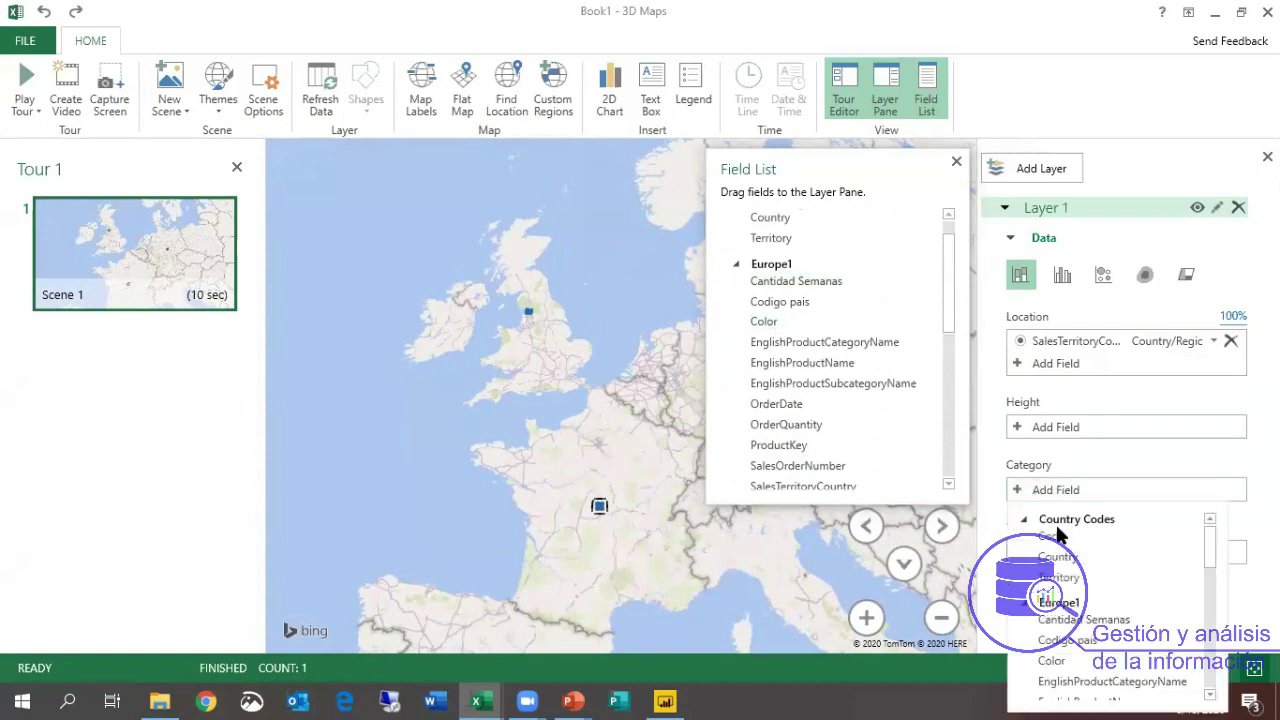
click(1048, 660)
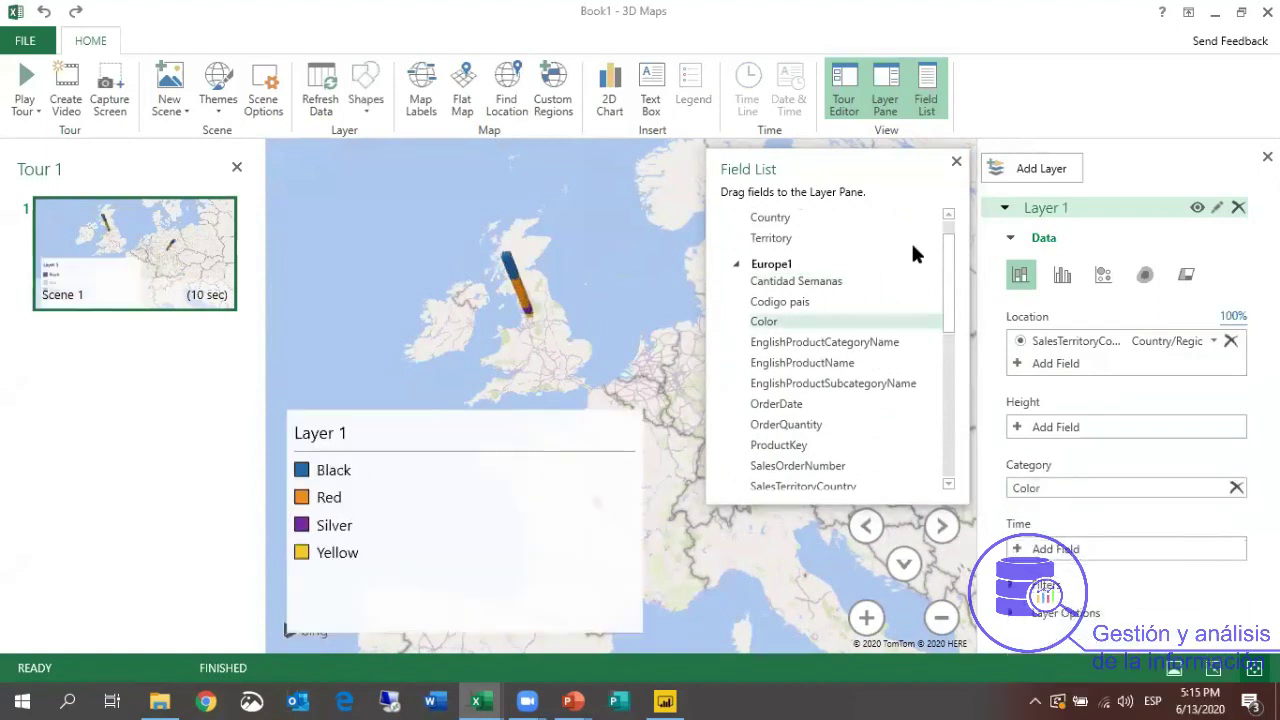
click(954, 163)
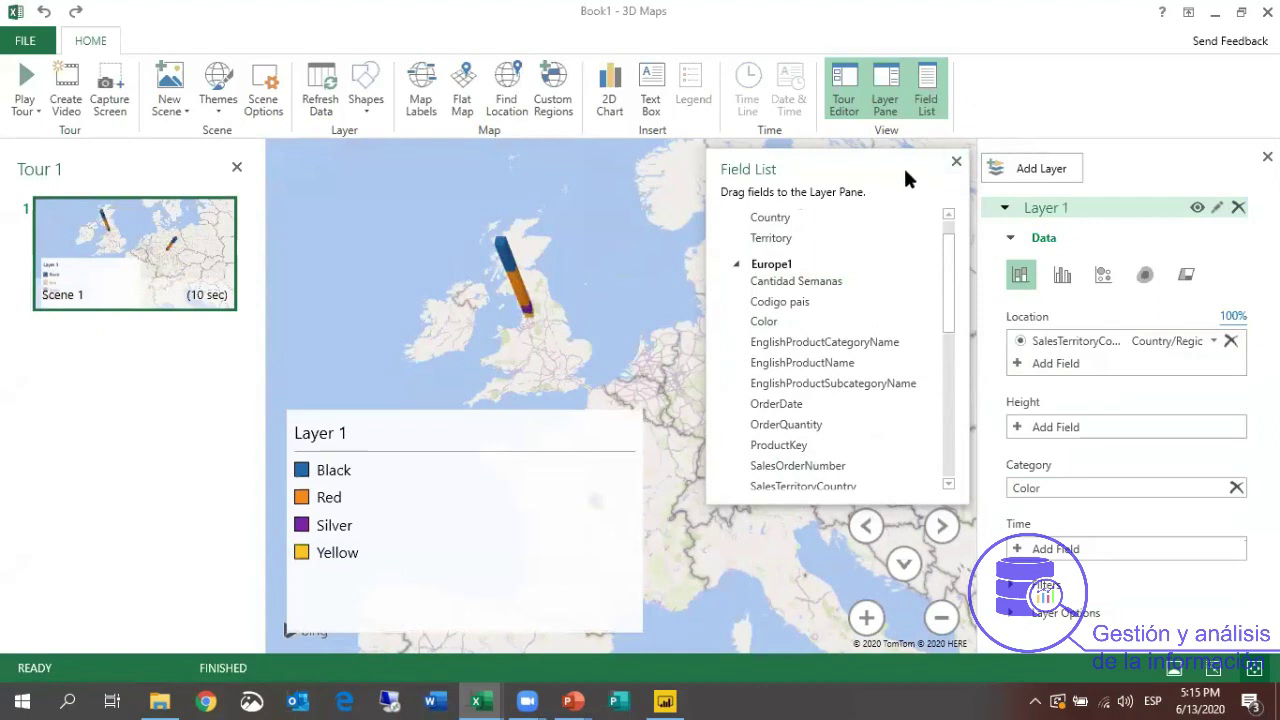
Narrow the Layer 1 legend so that it no longer covers France on the map.
click(634, 428)
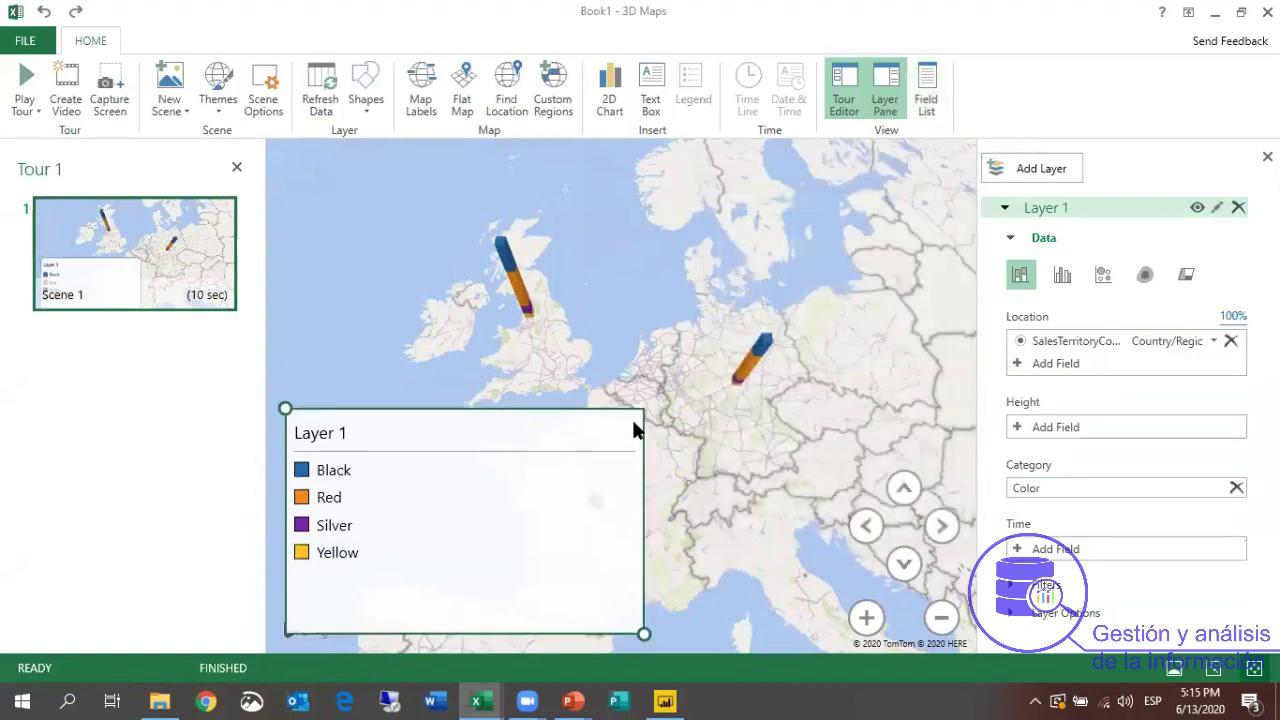
drag(540, 628, 401, 625)
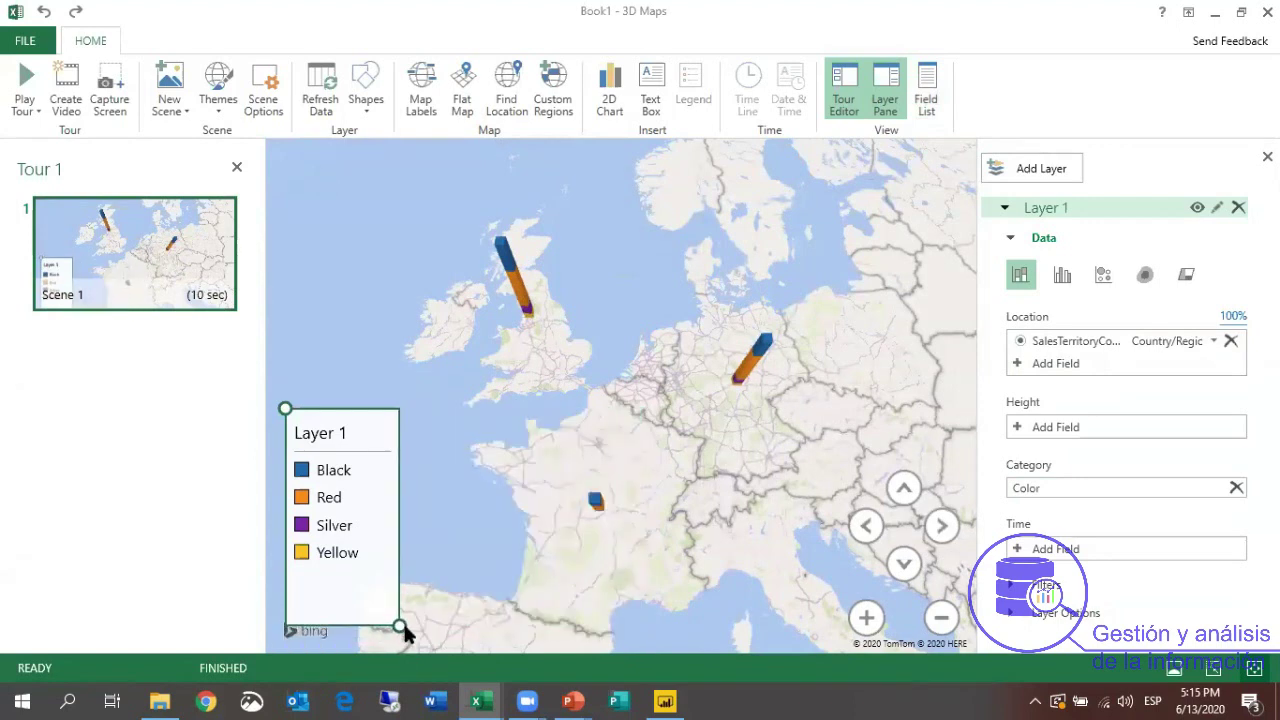
click(813, 448)
Tilt and rotate the map over Europe and inspect the United Kingdom's Black segment and France's Red segment.
drag(714, 530, 803, 371)
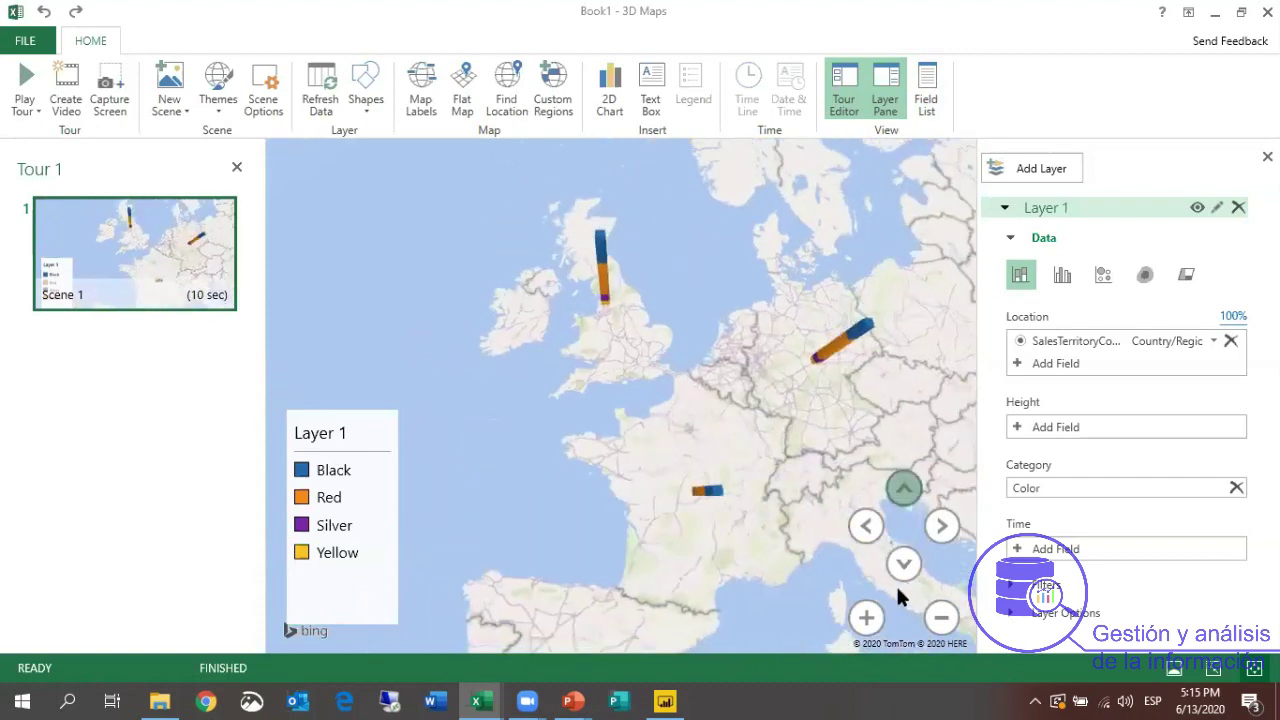
click(904, 565)
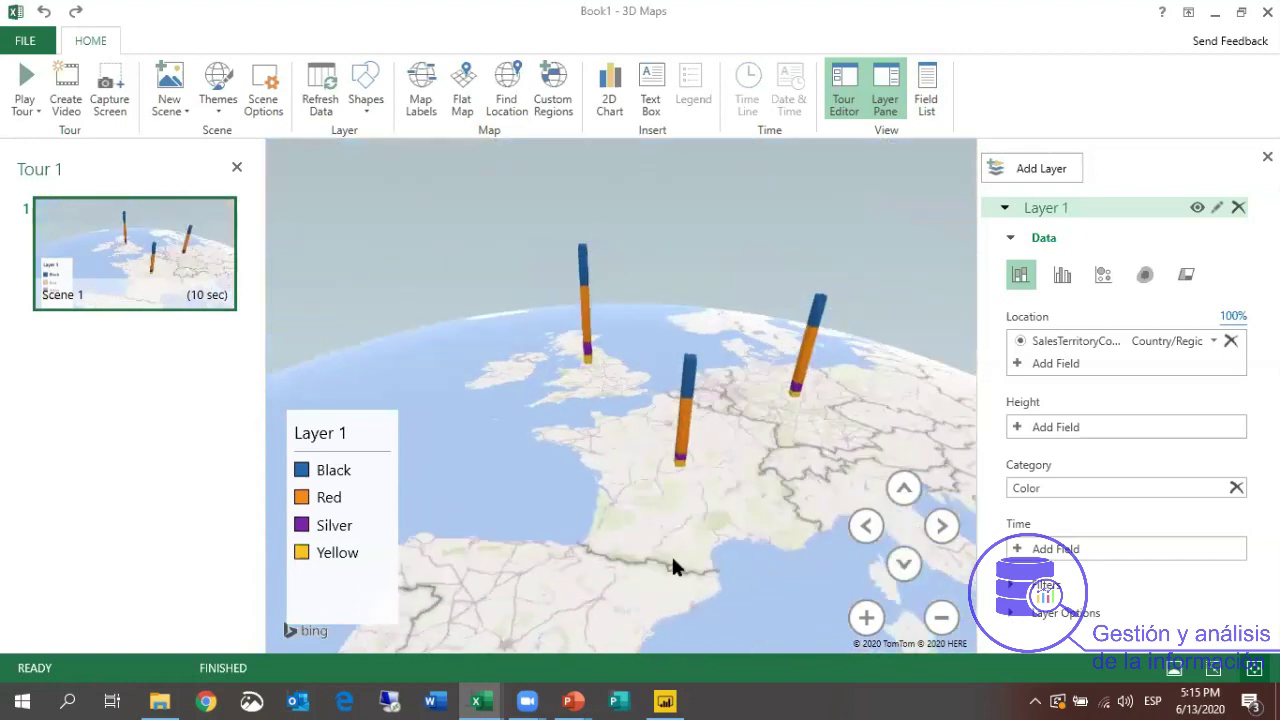
click(901, 491)
drag(713, 518, 770, 404)
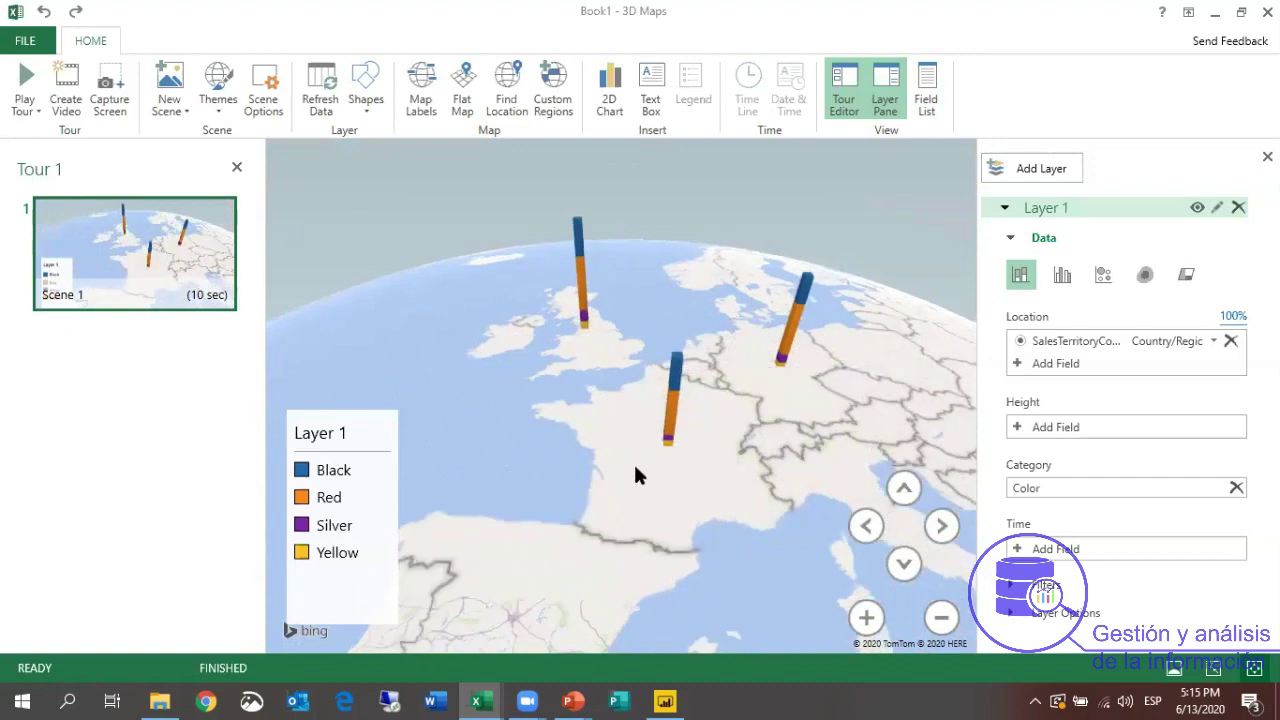
drag(783, 362, 866, 306)
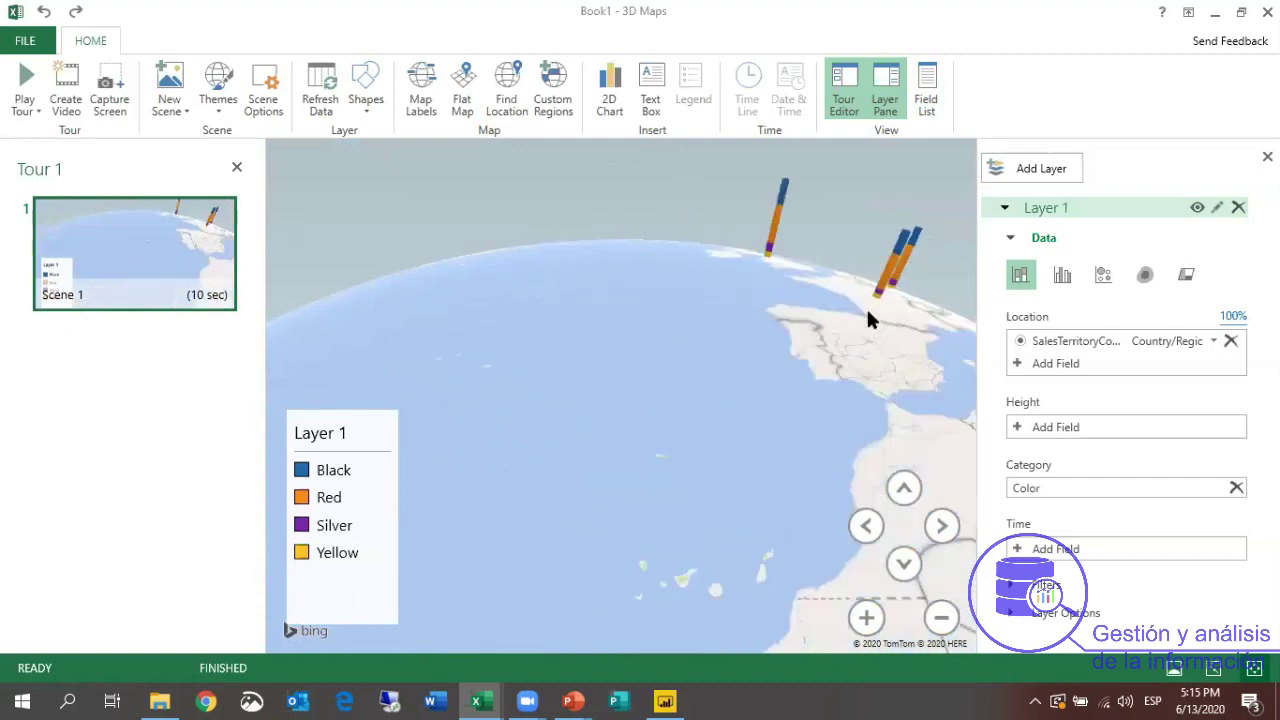
drag(571, 432, 569, 248)
click(575, 263)
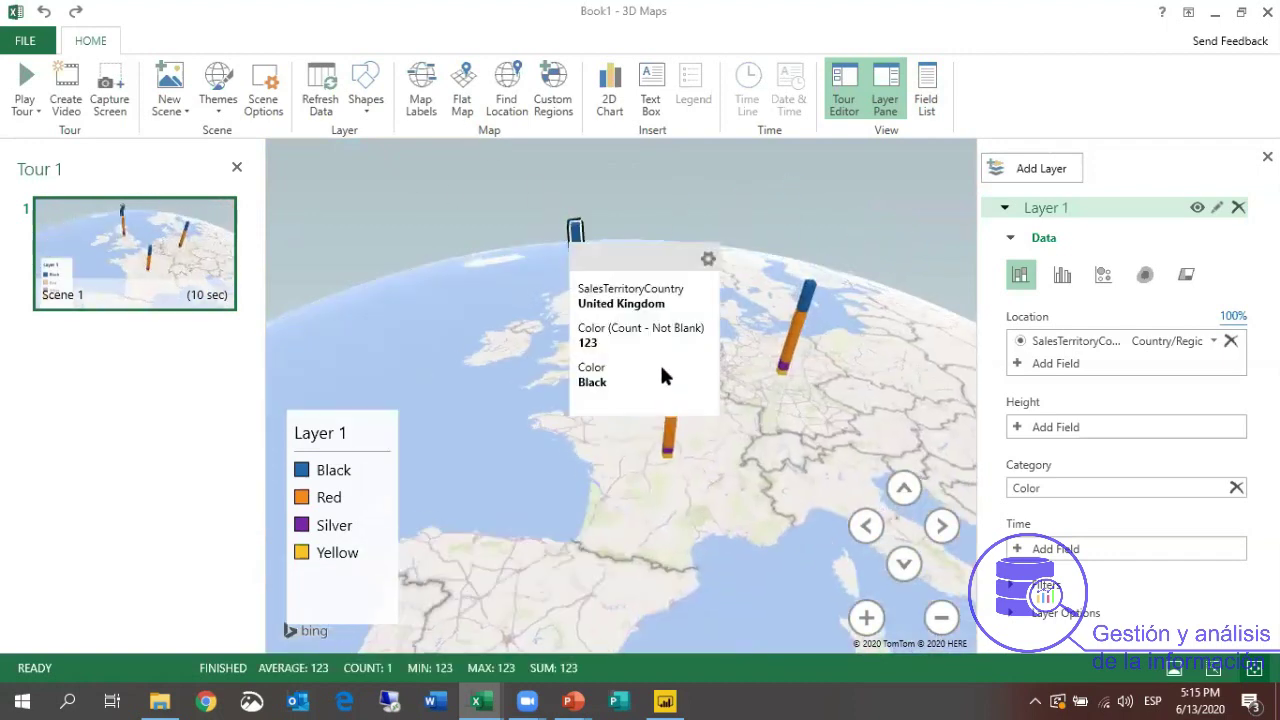
click(676, 401)
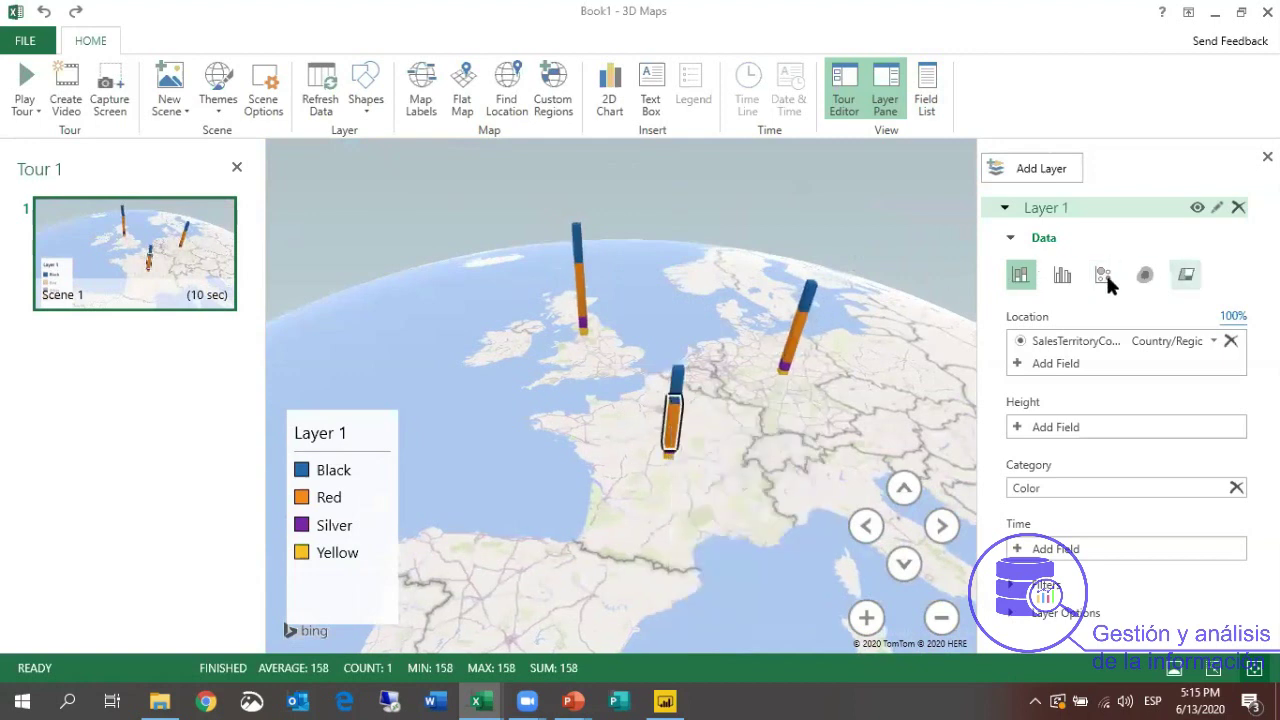
Switch Layer 1 to clustered columns, insert a 2D chart, and check France's Black column on the map.
click(1040, 274)
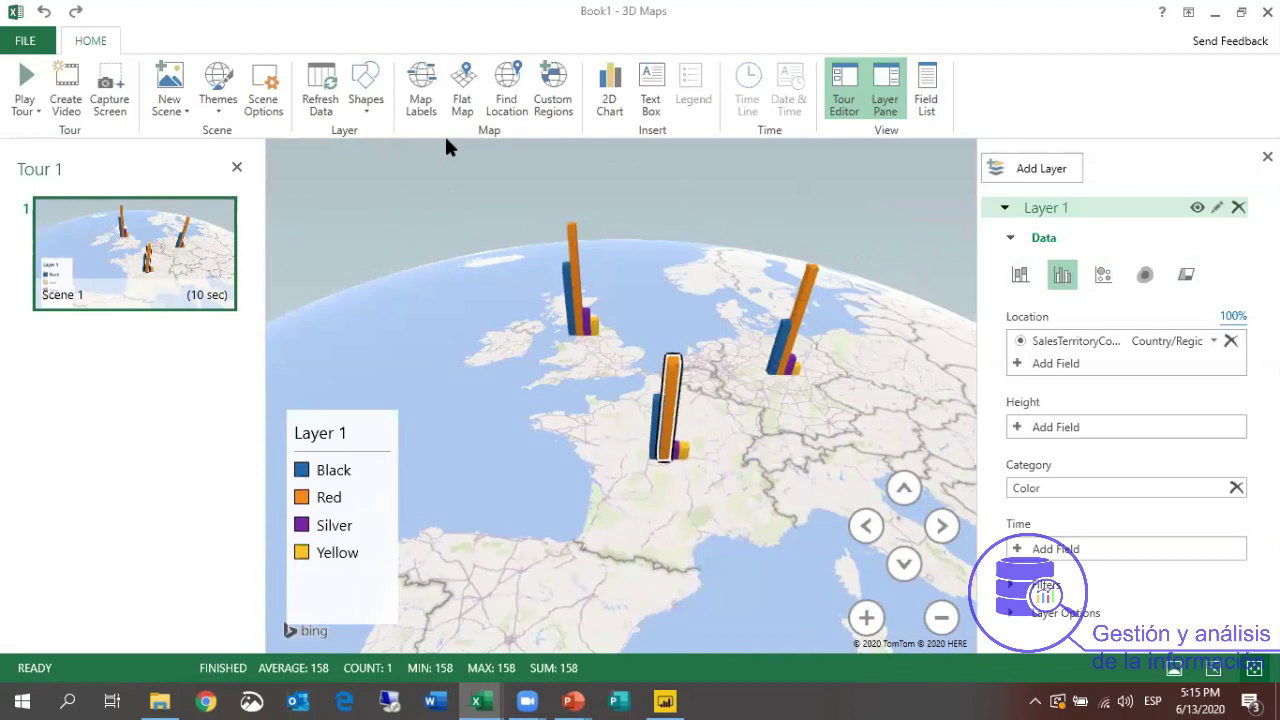
click(612, 92)
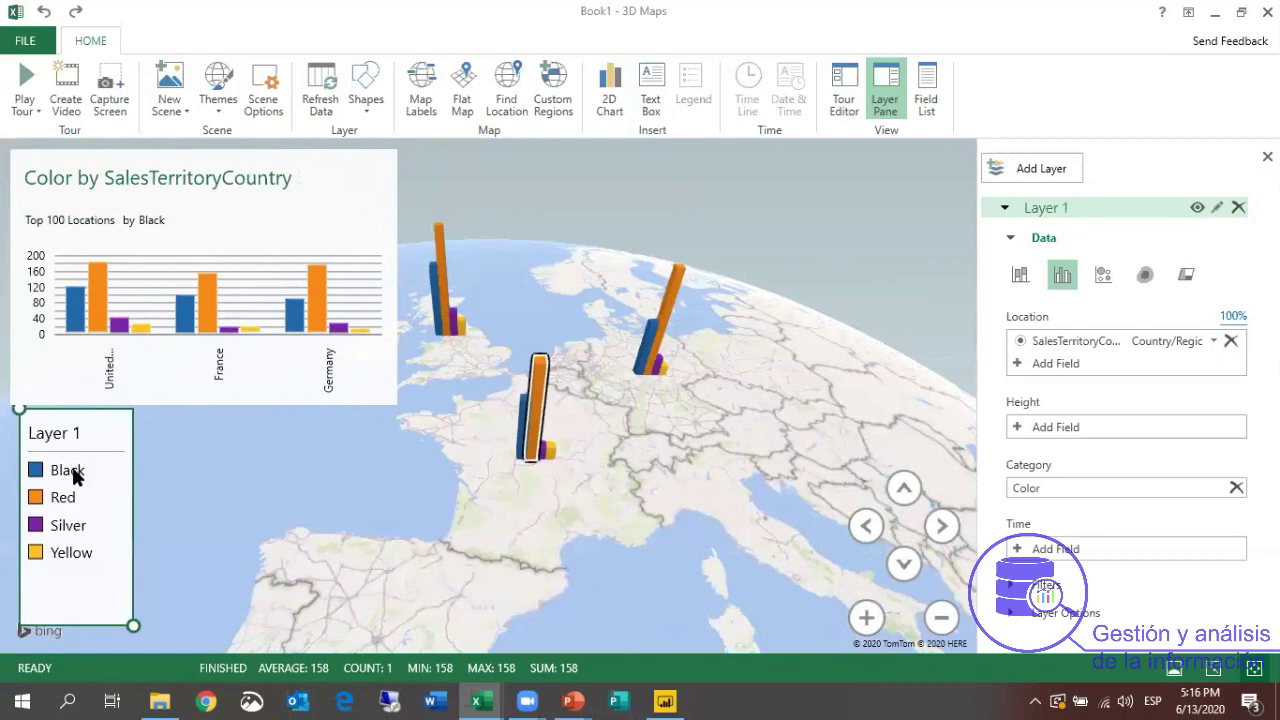
click(525, 410)
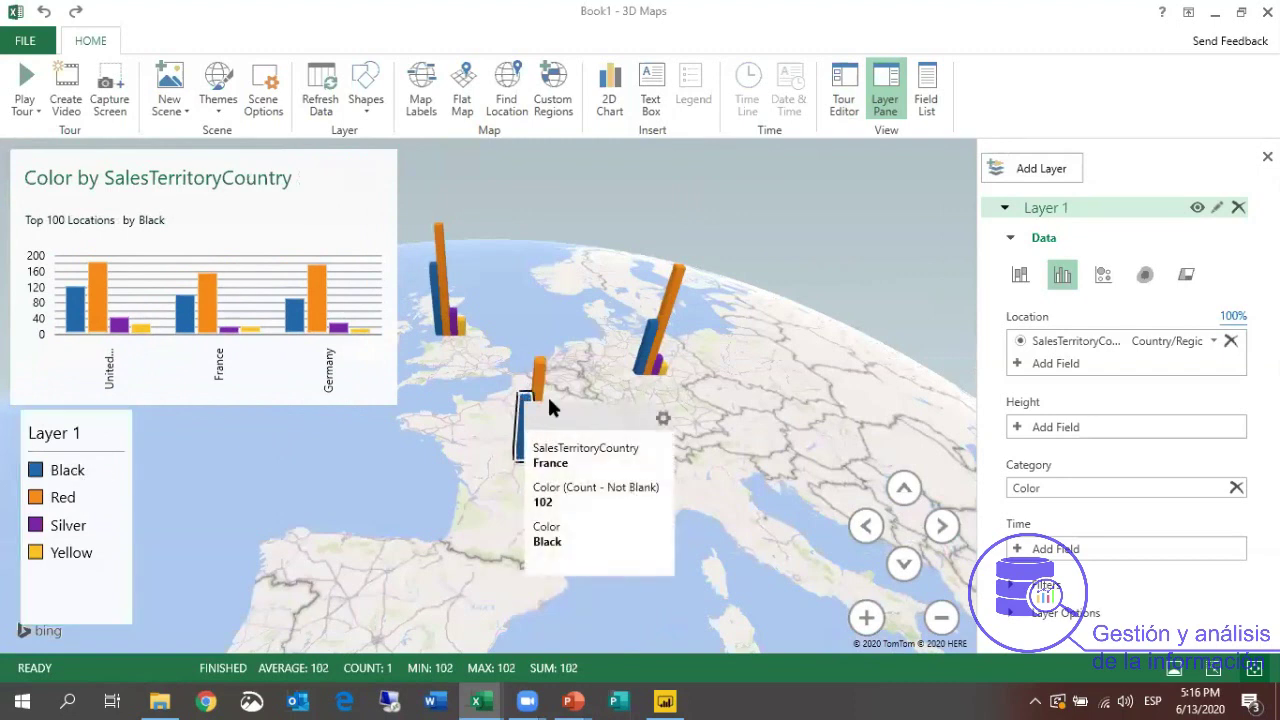
Highlight Germany's Red column from the 2D chart, then leave 3D Maps for the Power BI slides in PowerPoint.
click(318, 300)
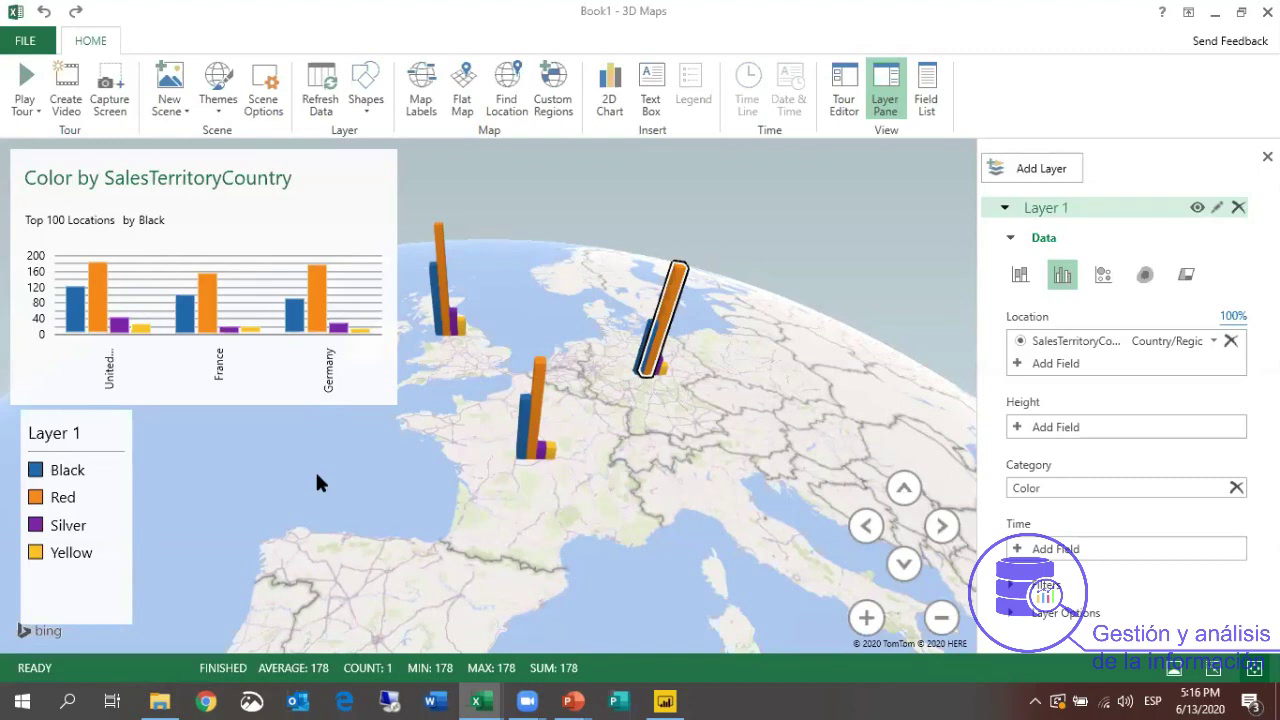
click(1217, 14)
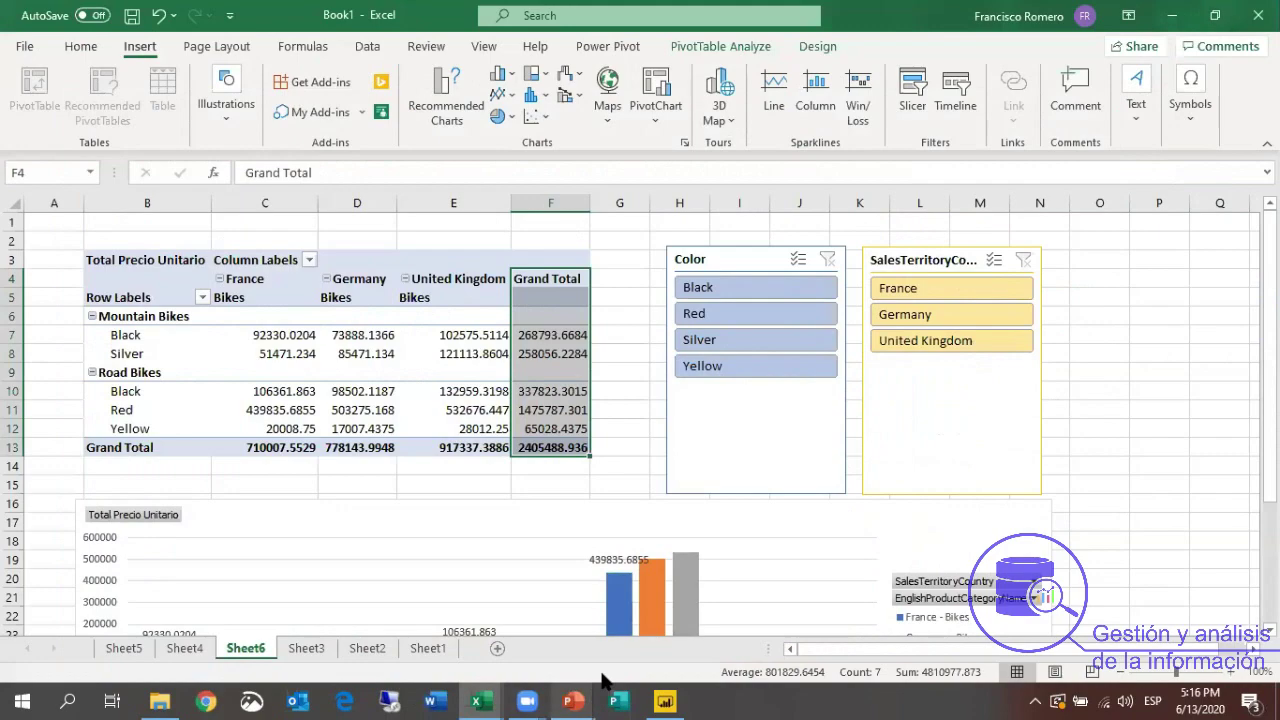
mouse_move(572, 701)
click(660, 625)
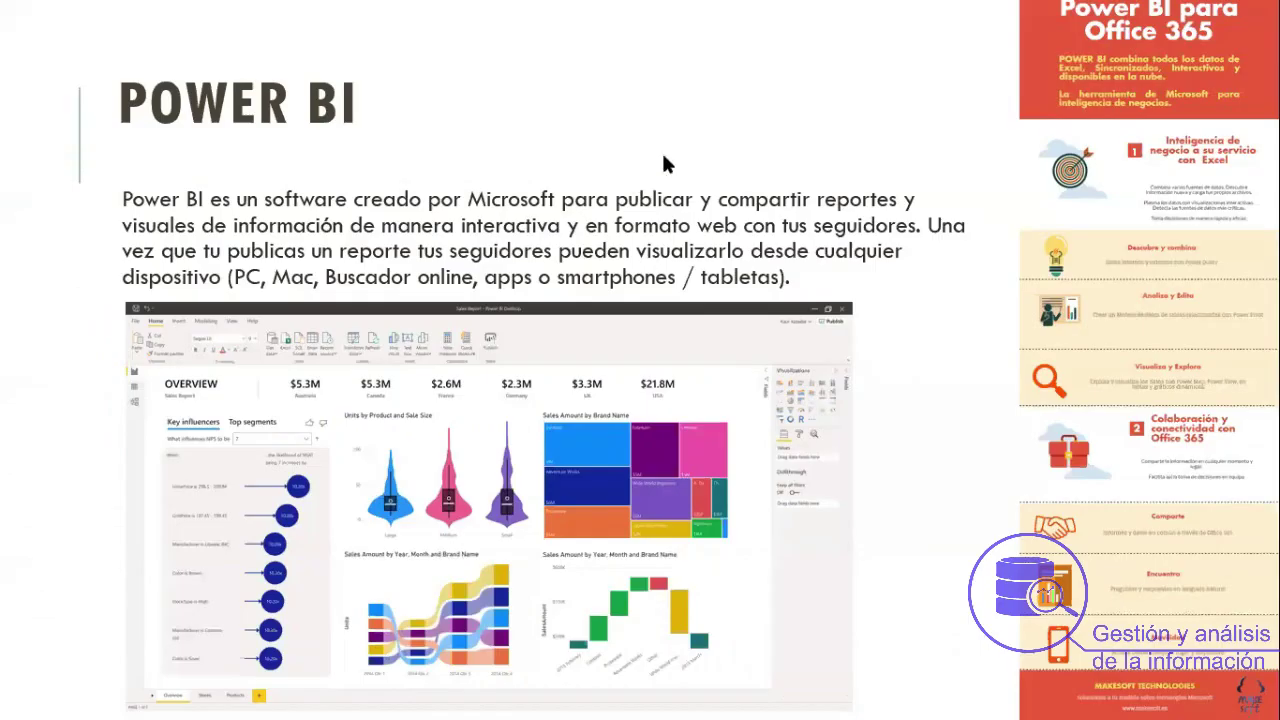
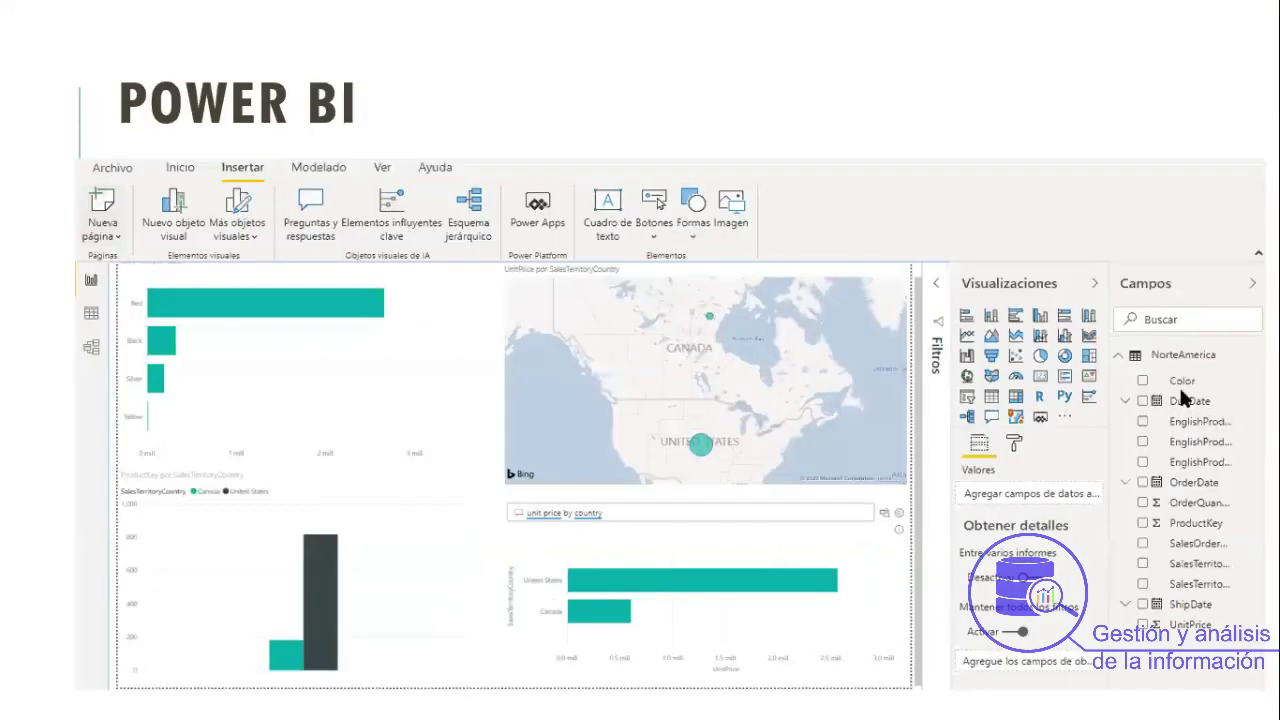
Switch from the slideshow to the blank, untitled report in Power BI Desktop.
key(alt+Tab)
key(Tab)
key(Tab)
key(Tab)
key(Tab)
key(Tab)
key(Tab)
key(Tab)
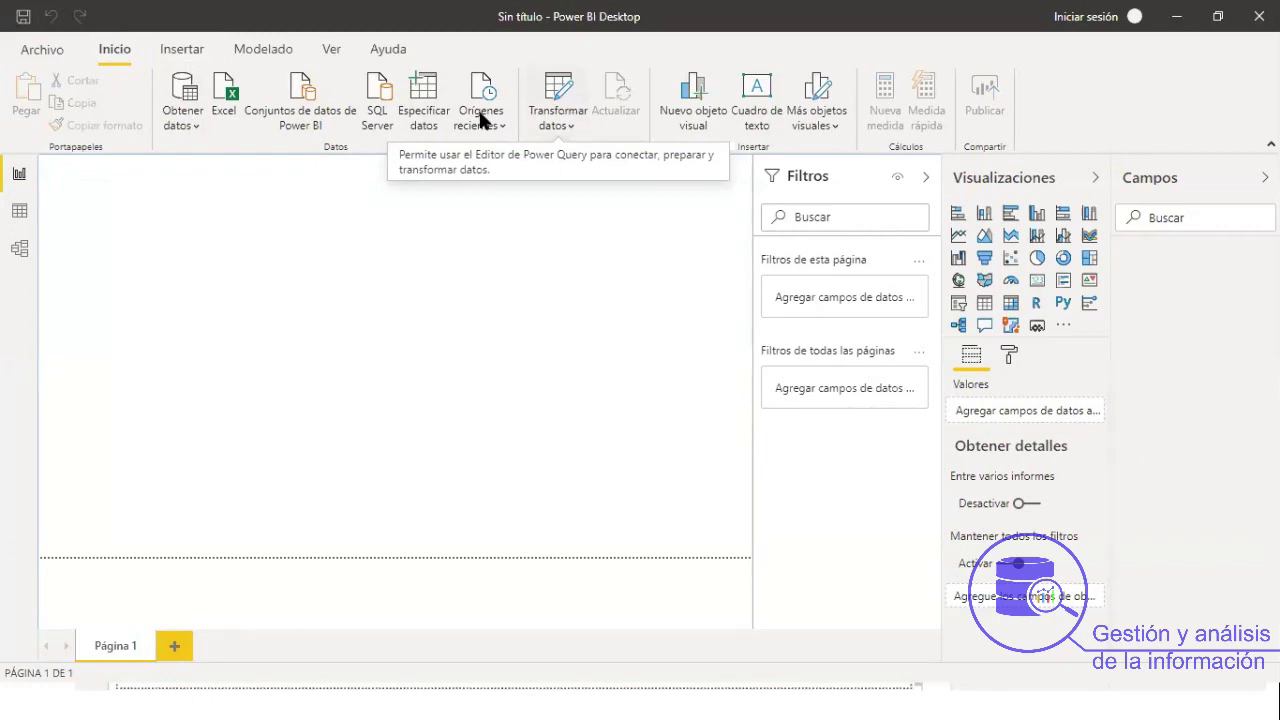
Examine the insert, modelling and view commands of the blank report, along with its data and model views.
click(197, 56)
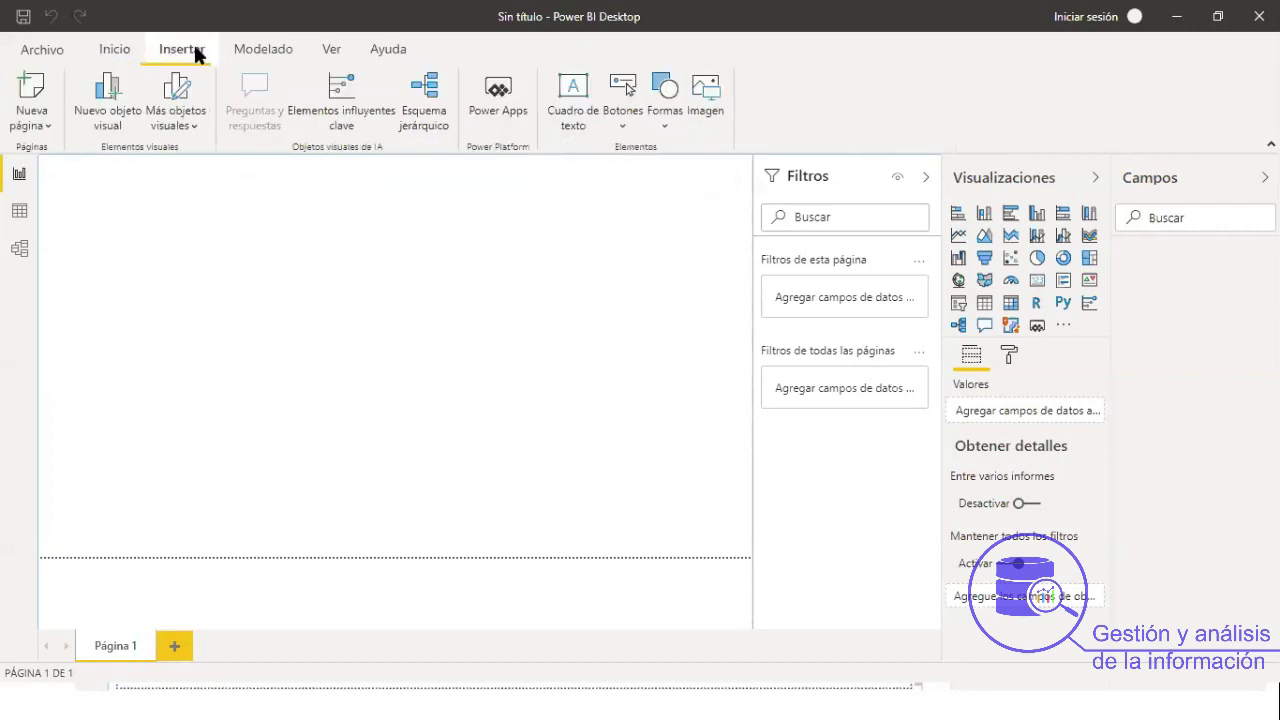
click(258, 48)
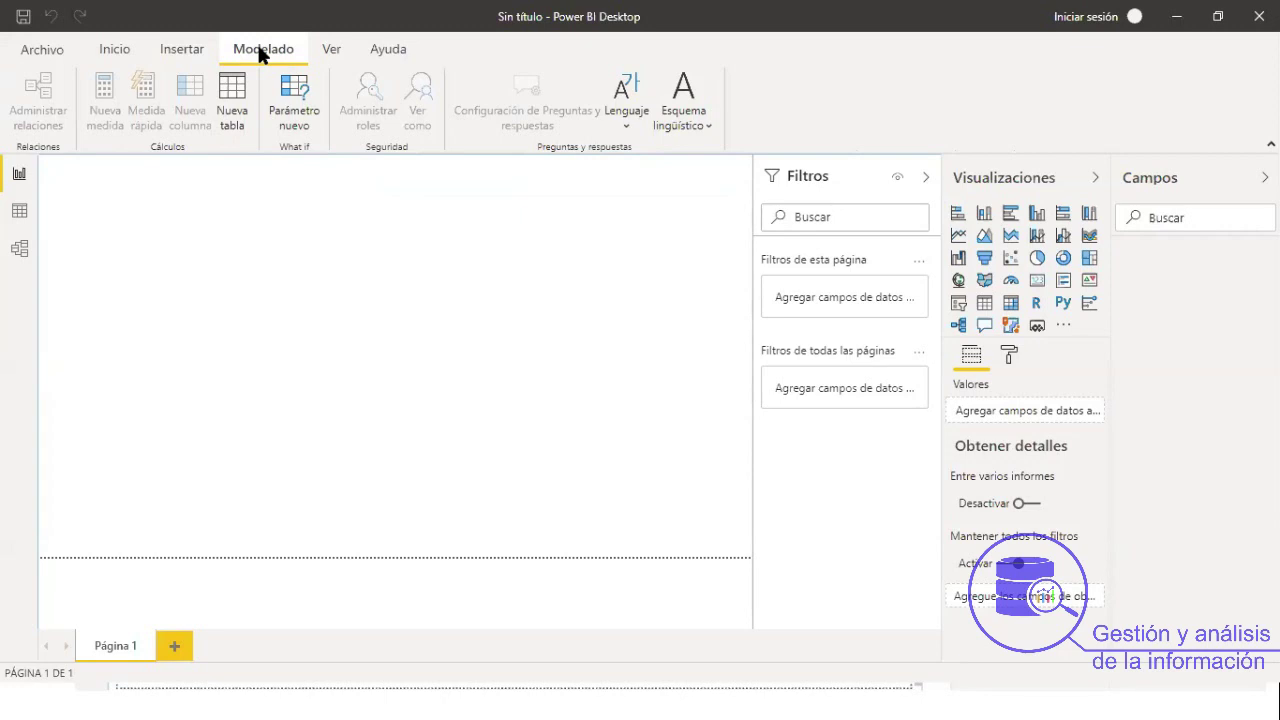
click(320, 45)
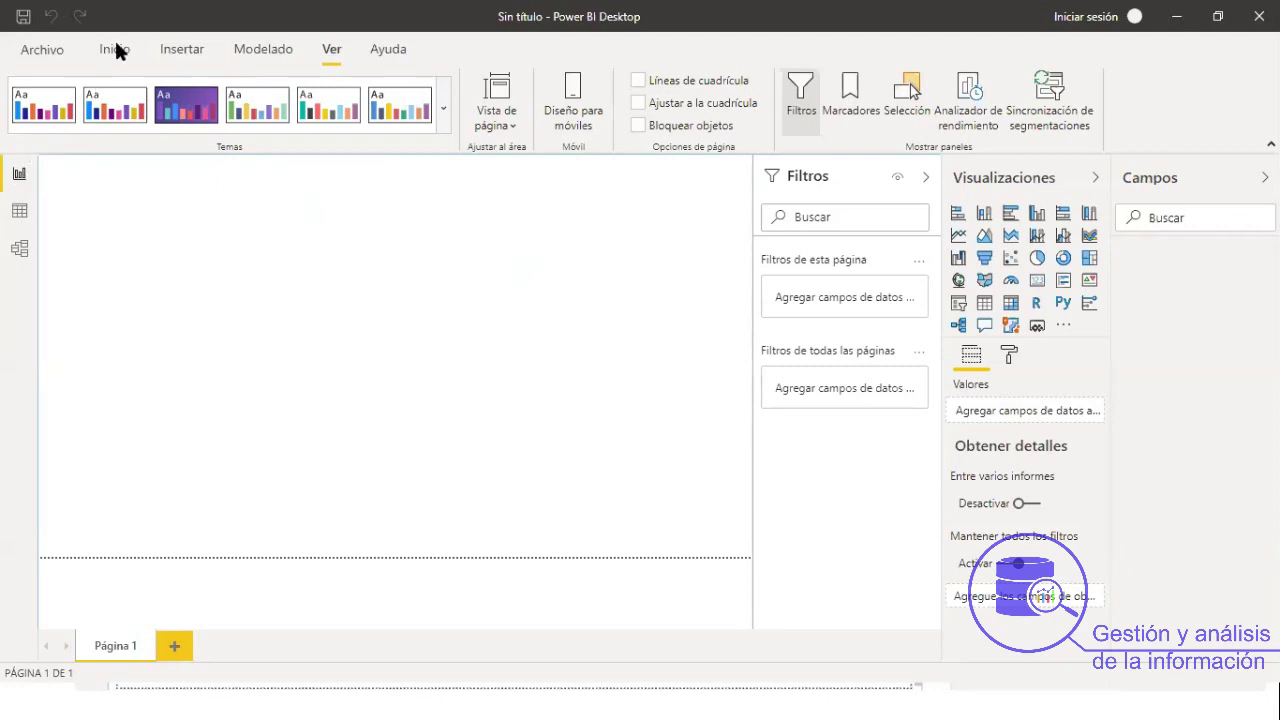
click(19, 250)
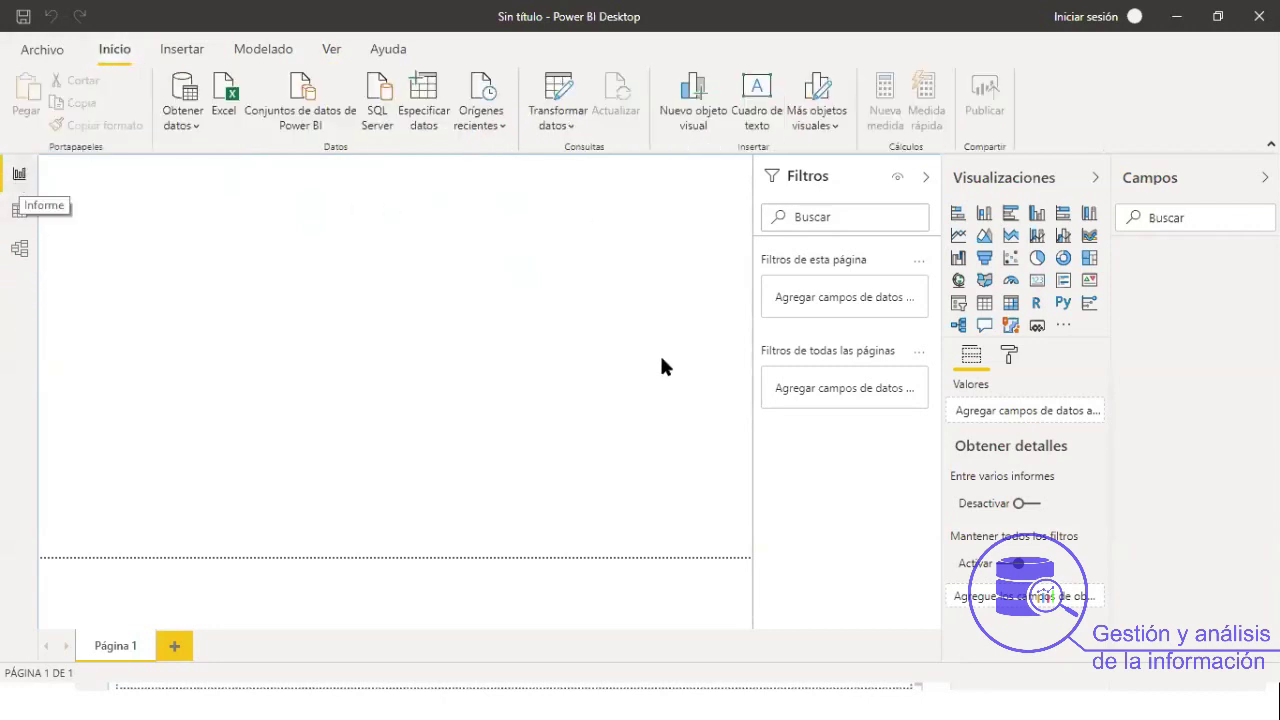
click(19, 214)
click(21, 250)
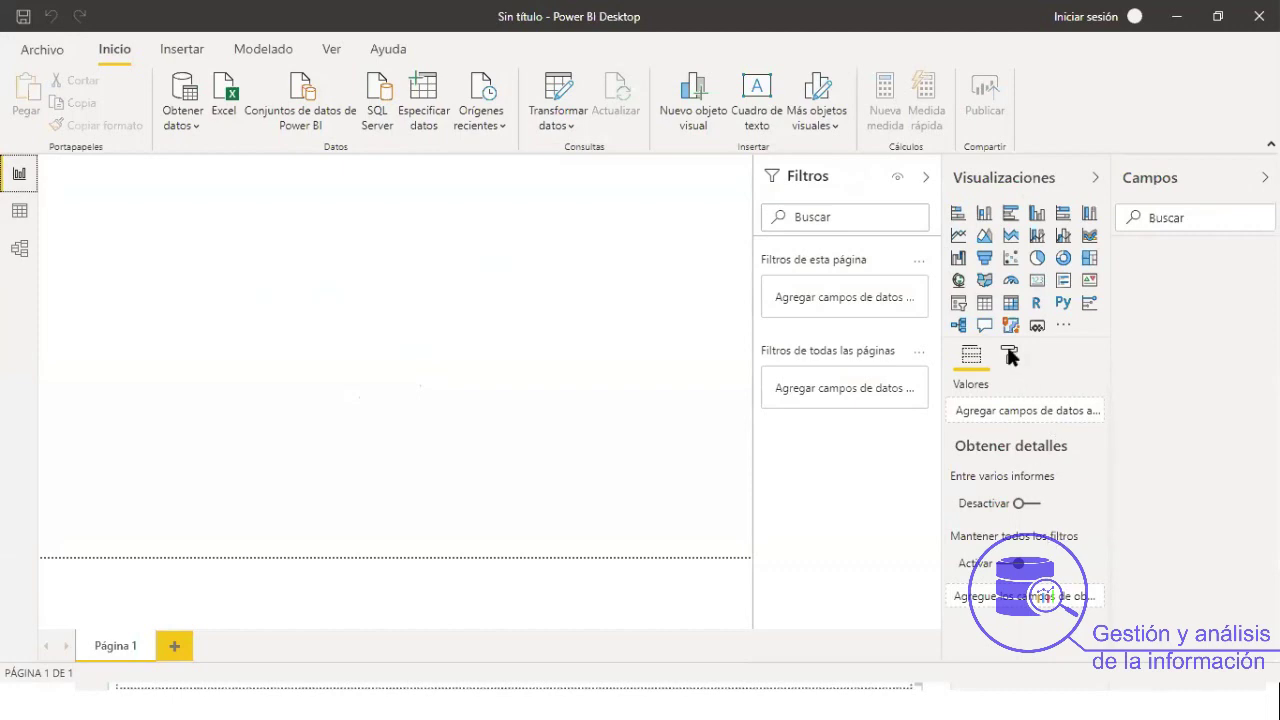
Connect the report to the Excel workbook Sales - Europe.xlsx.
click(191, 125)
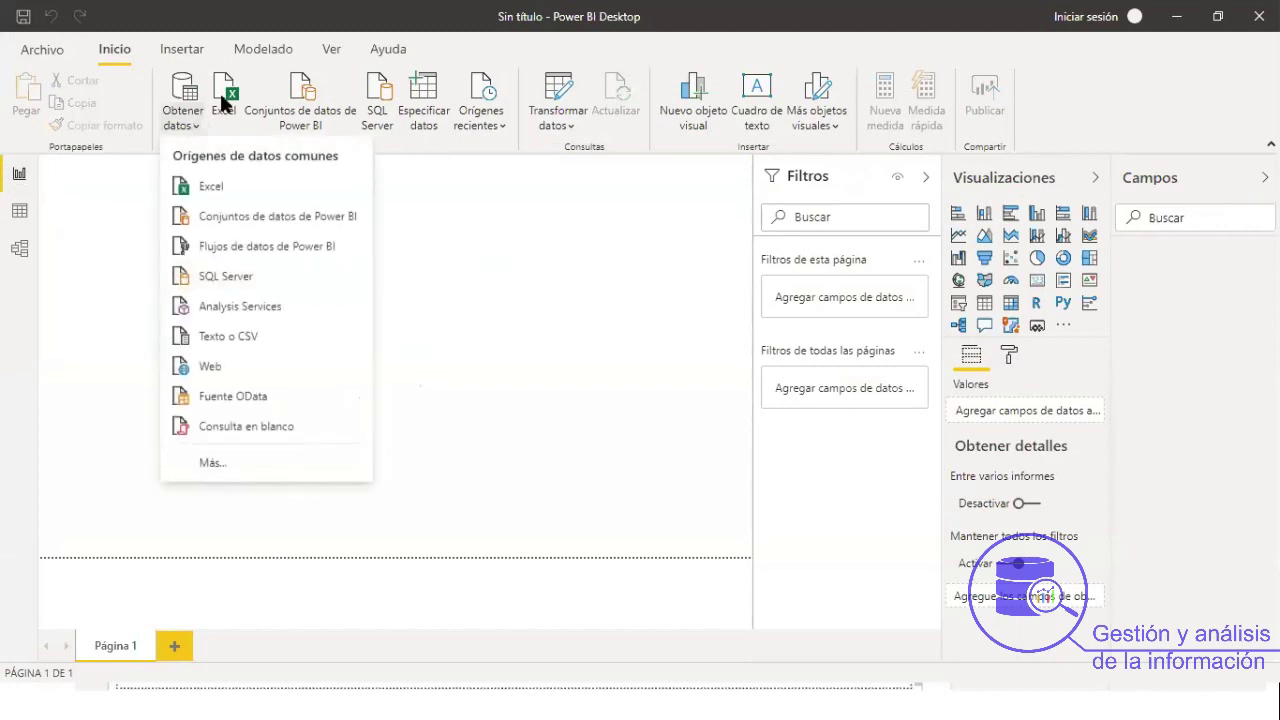
click(567, 241)
click(72, 243)
click(262, 157)
click(474, 419)
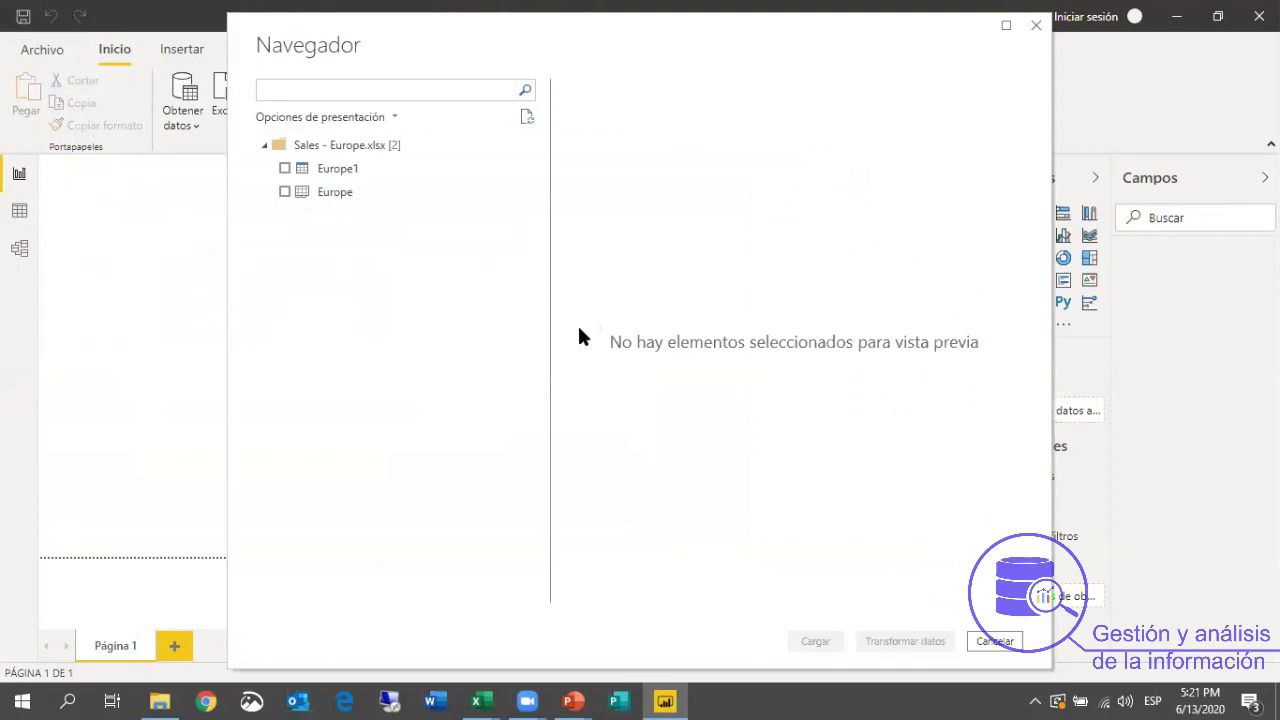
Choose the Europe1 table from the workbook and open it for transformation in the Power Query editor.
click(296, 172)
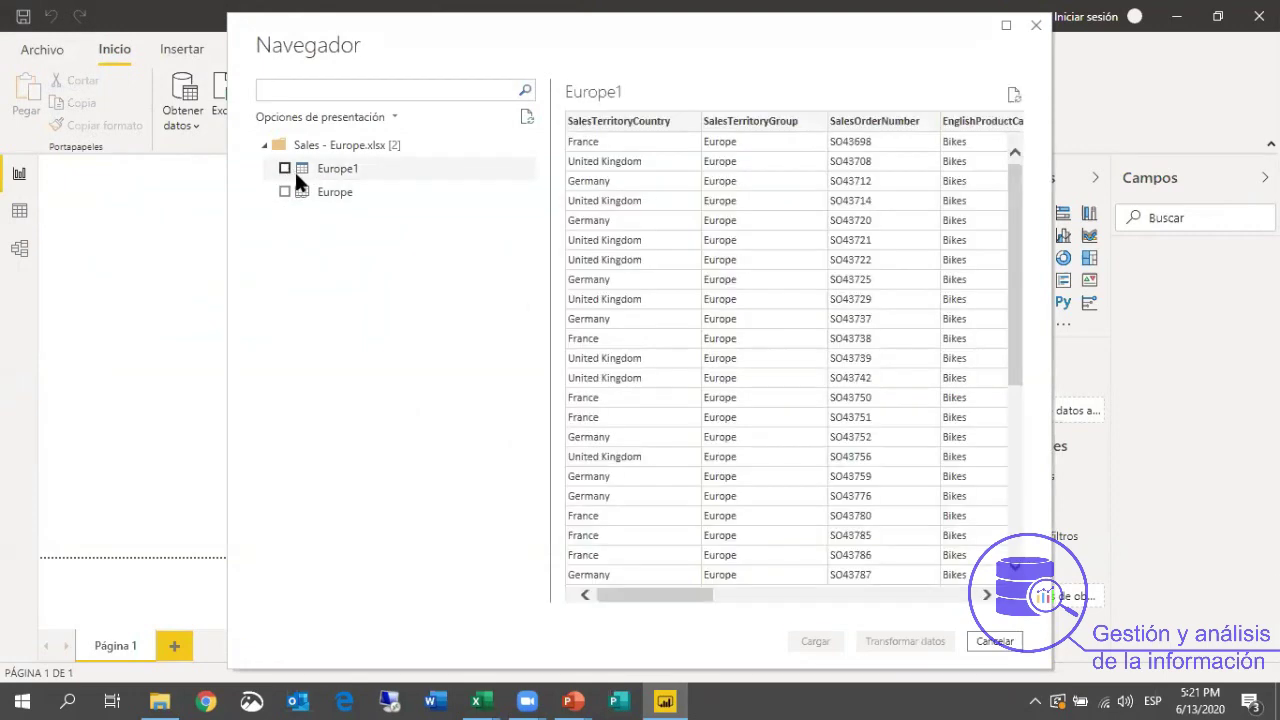
click(285, 168)
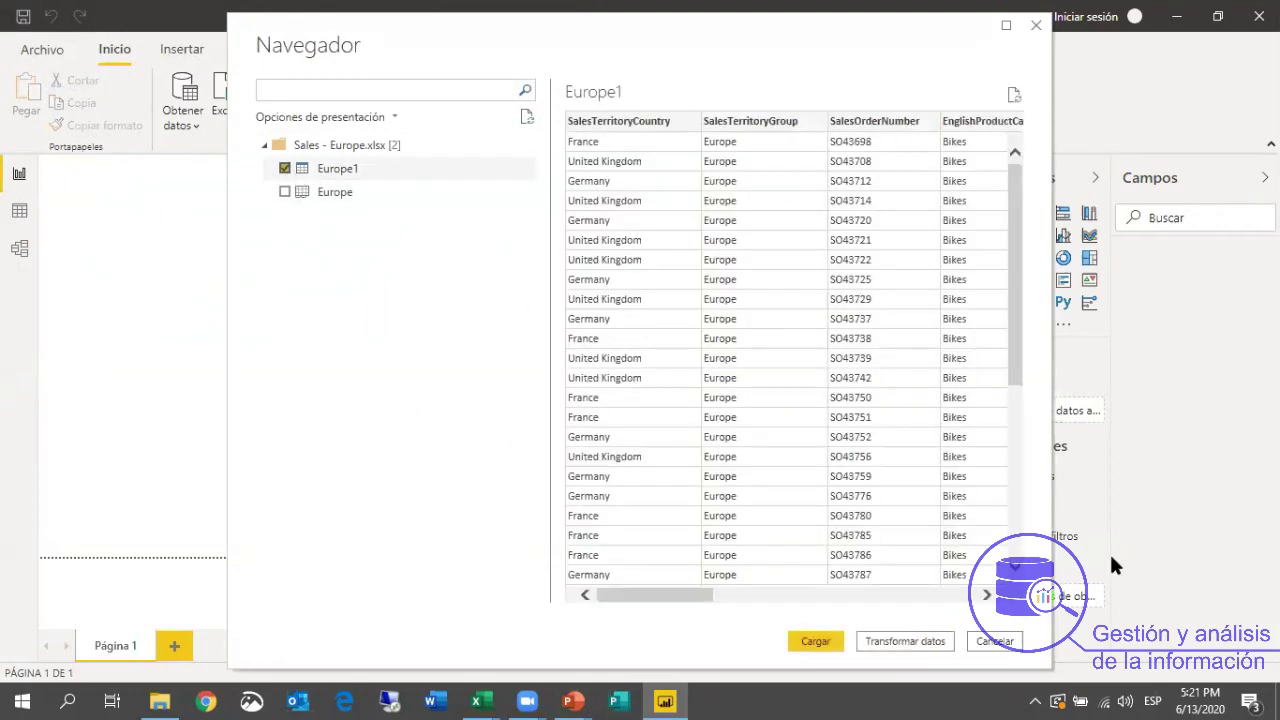
click(910, 640)
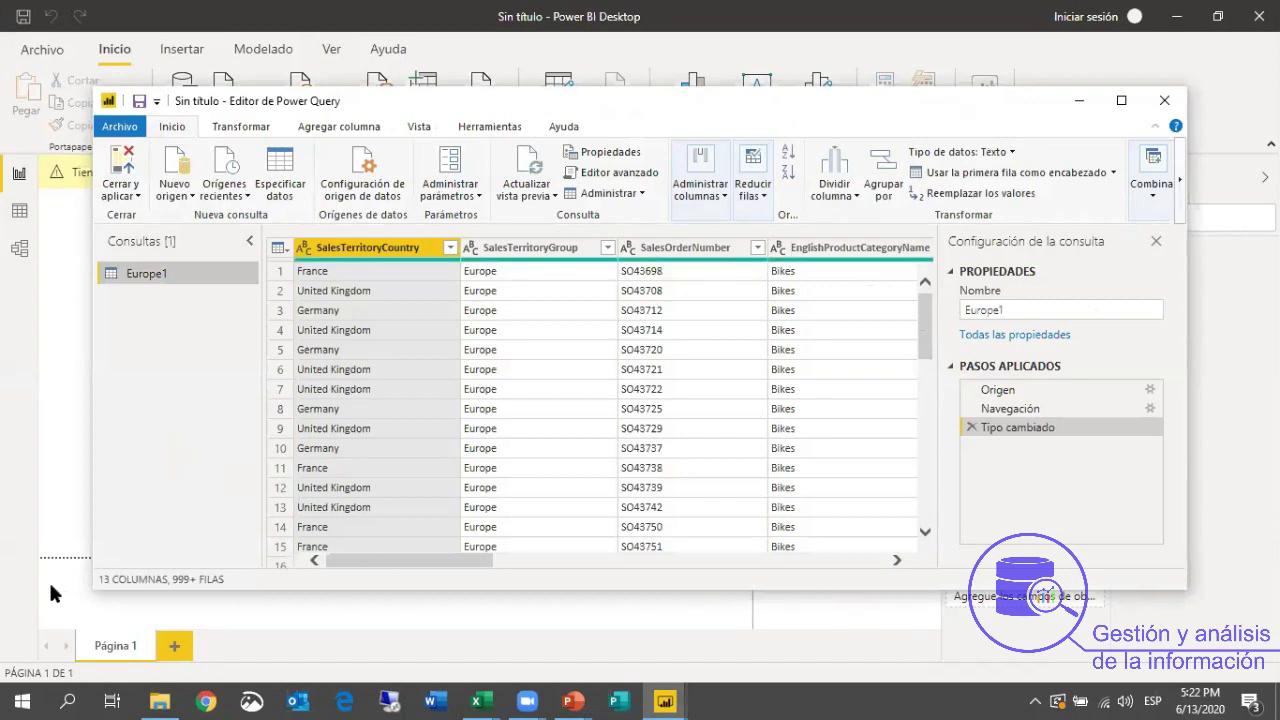
Look over the transformation and add-column commands for Europe1, and close the Power Query editor with the changes applied.
scroll(600, 400, down, 12)
click(268, 126)
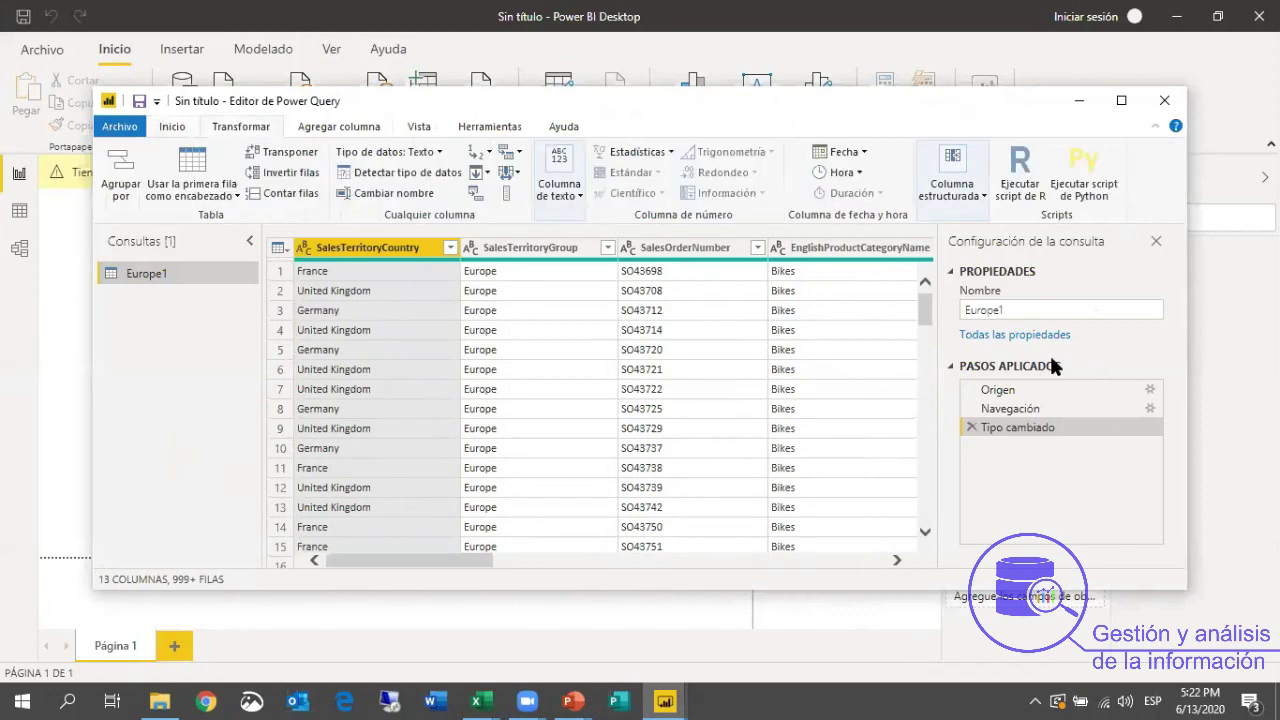
click(339, 126)
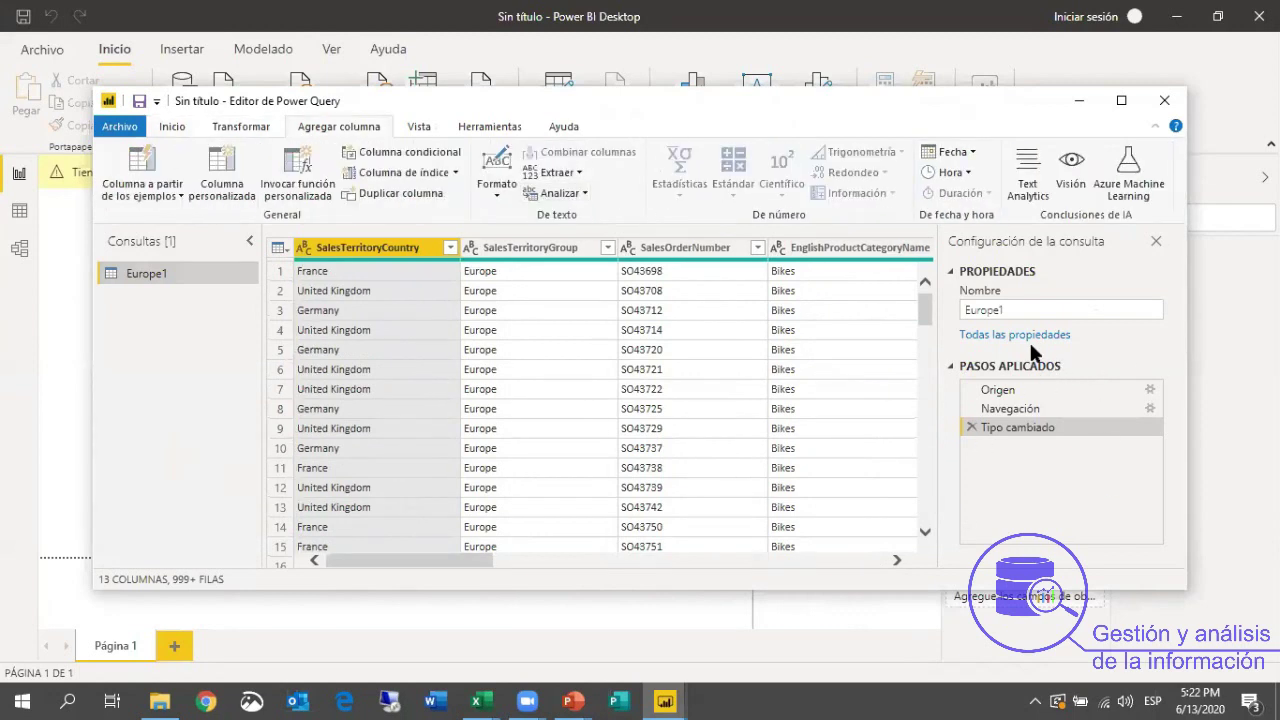
click(172, 126)
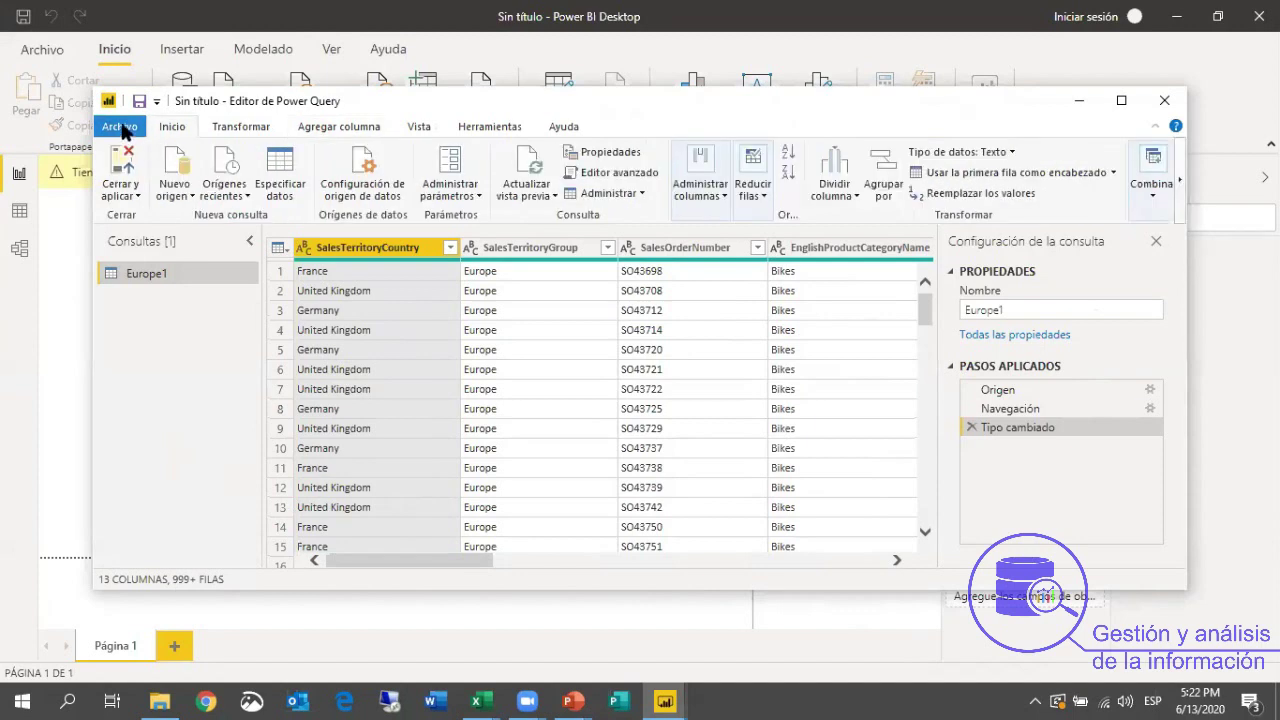
click(119, 126)
click(1165, 100)
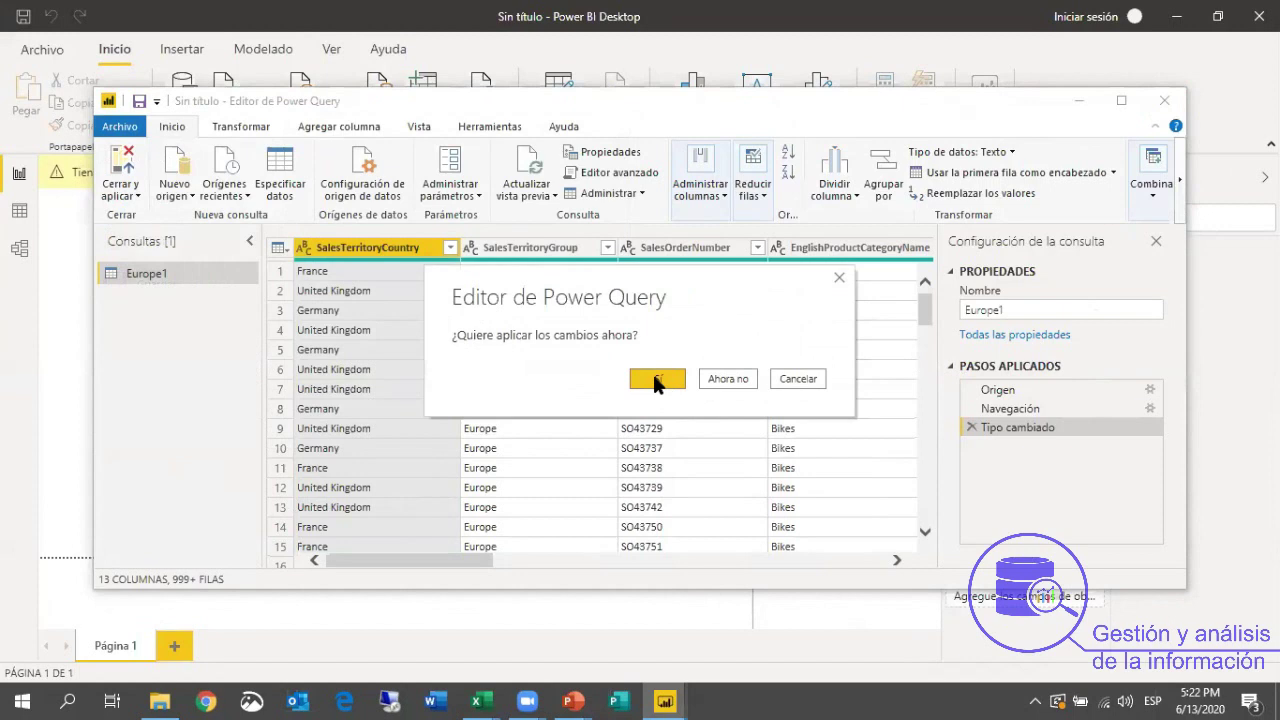
click(654, 377)
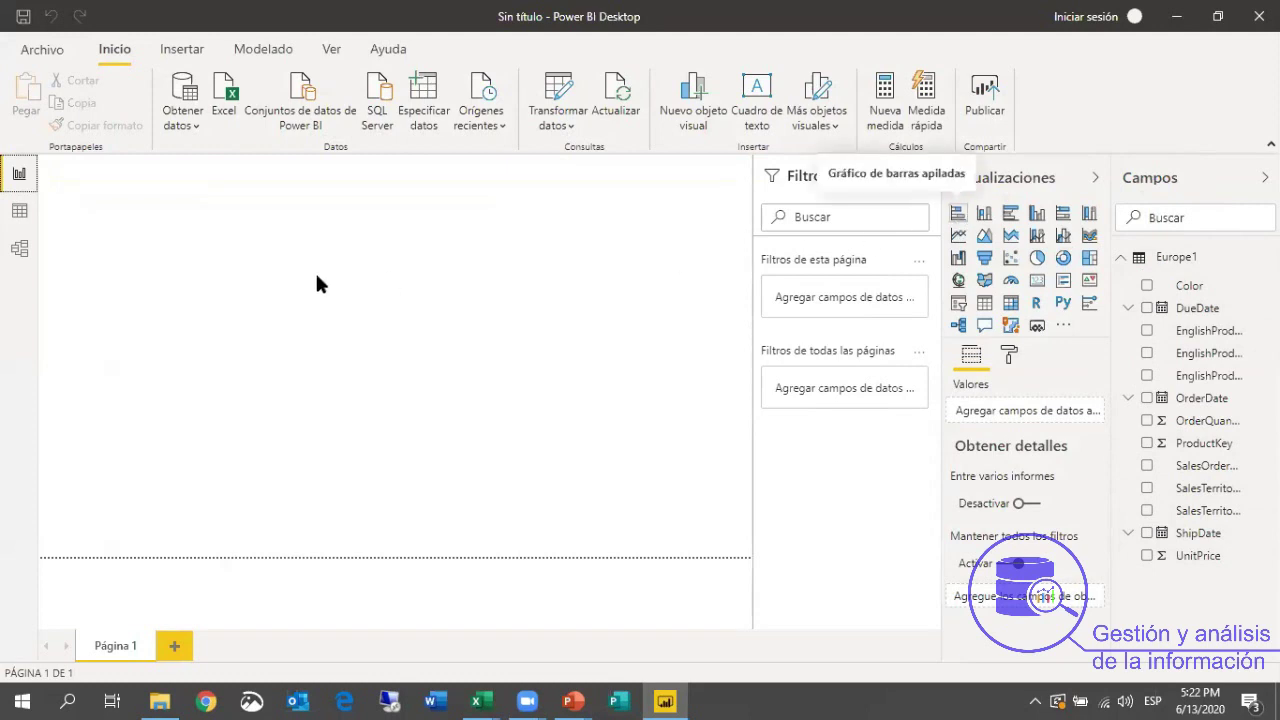
Add a stacked bar chart of UnitPrice by SalesTerritoryCountry to Página 1 and enlarge it.
click(957, 212)
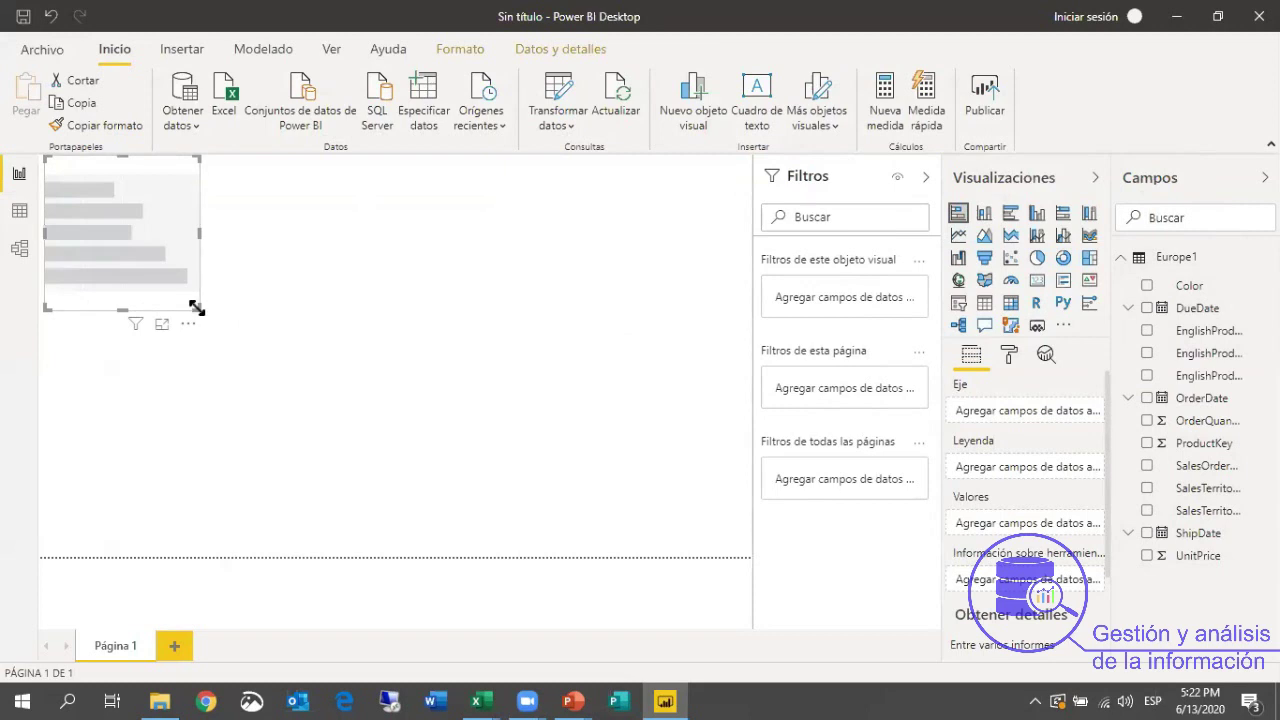
drag(287, 347, 352, 361)
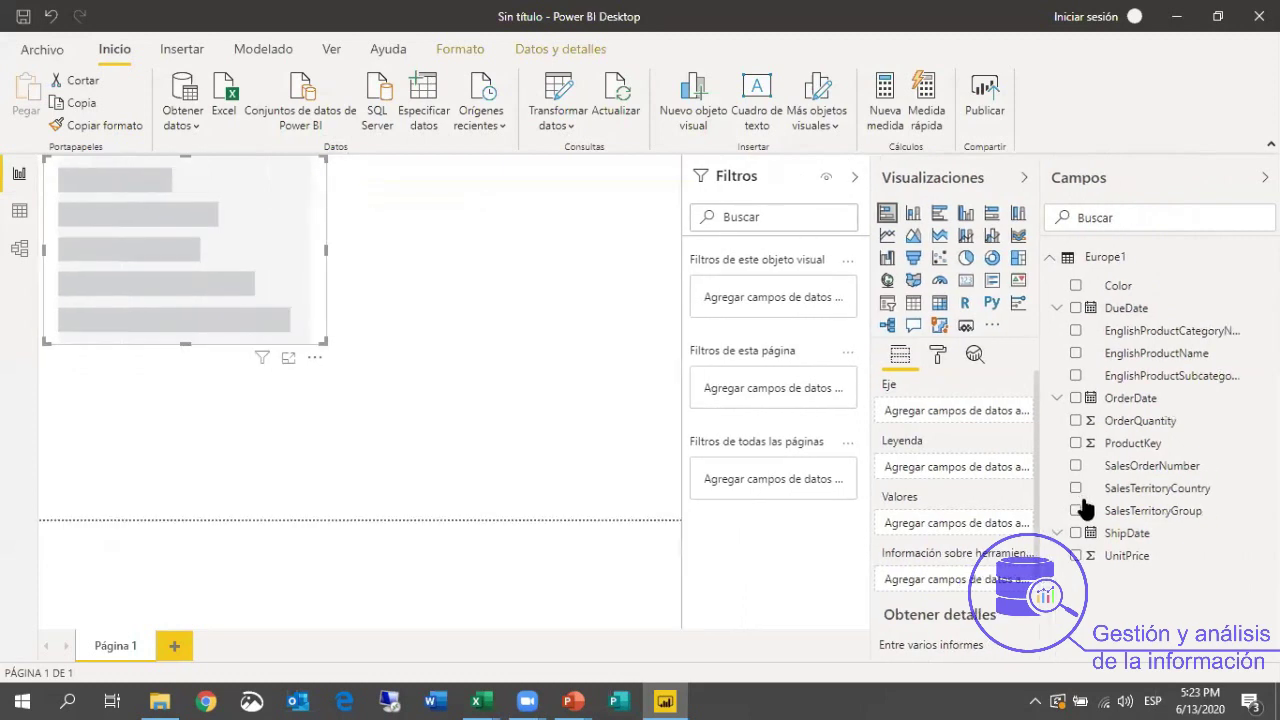
click(1077, 489)
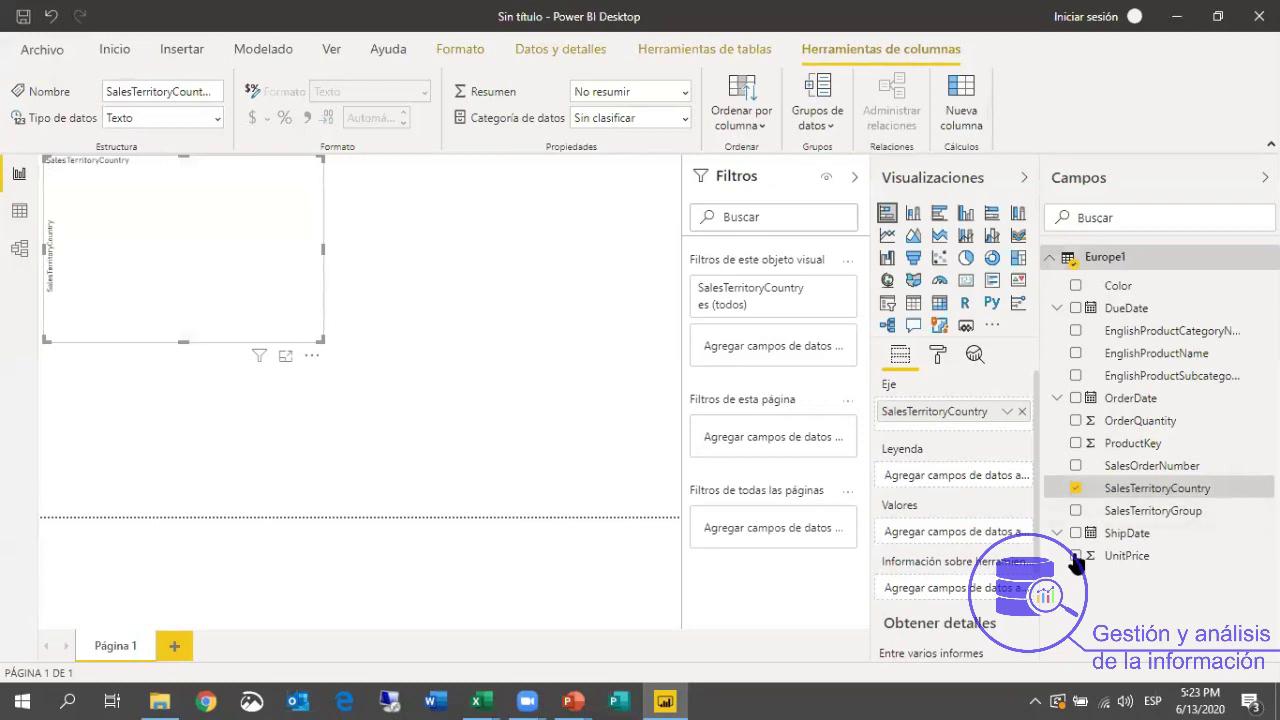
click(1075, 556)
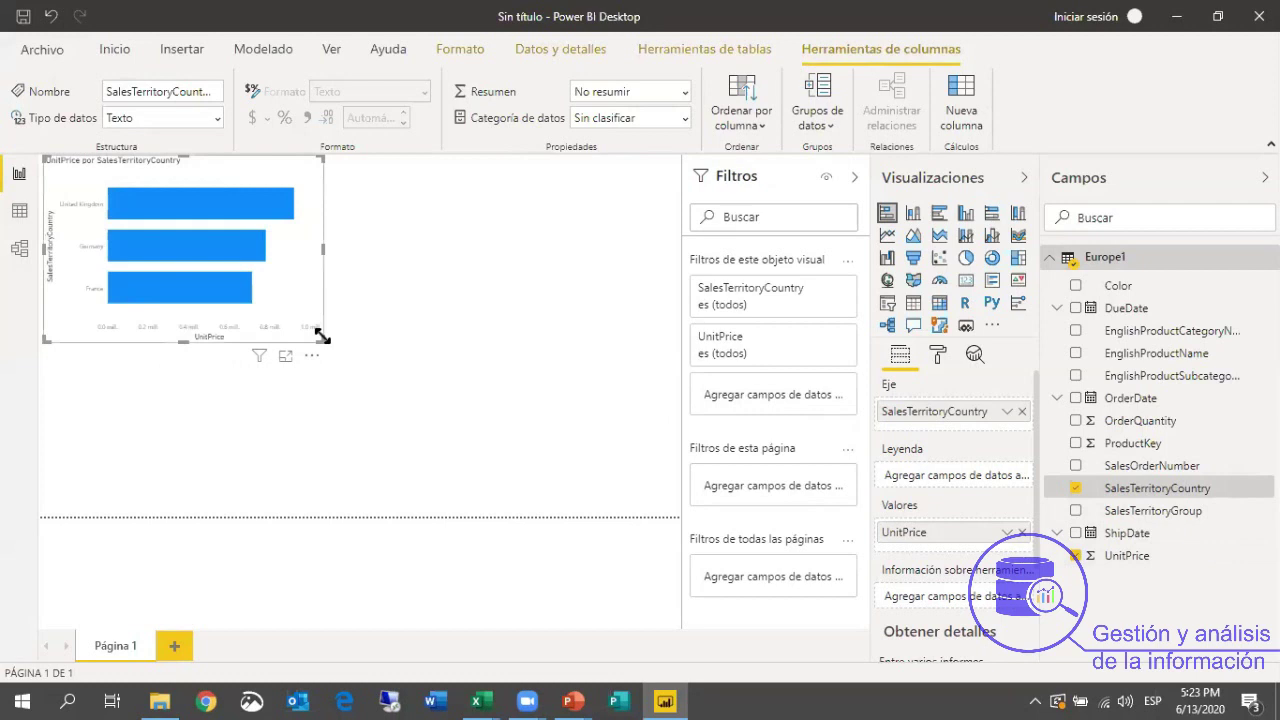
drag(391, 383, 410, 319)
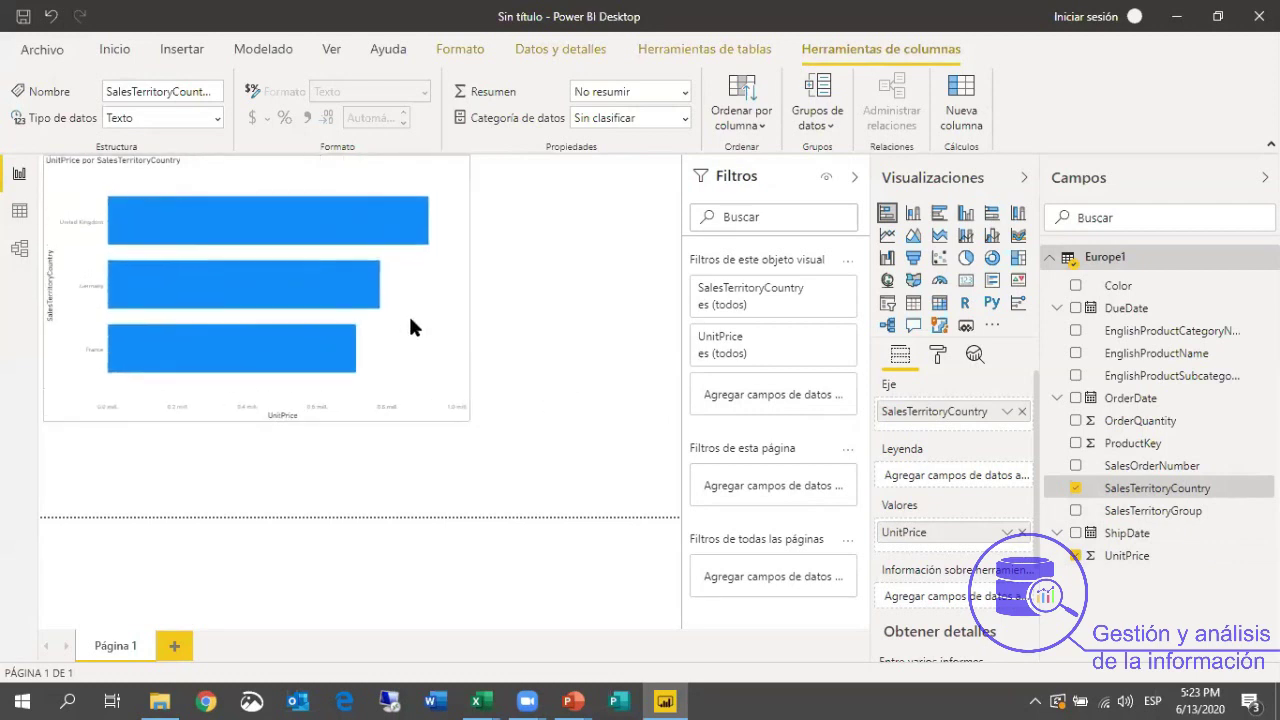
Show the bar chart as a table, check the UnitPrice of United Kingdom and Germany, and return to the report.
right_click(352, 164)
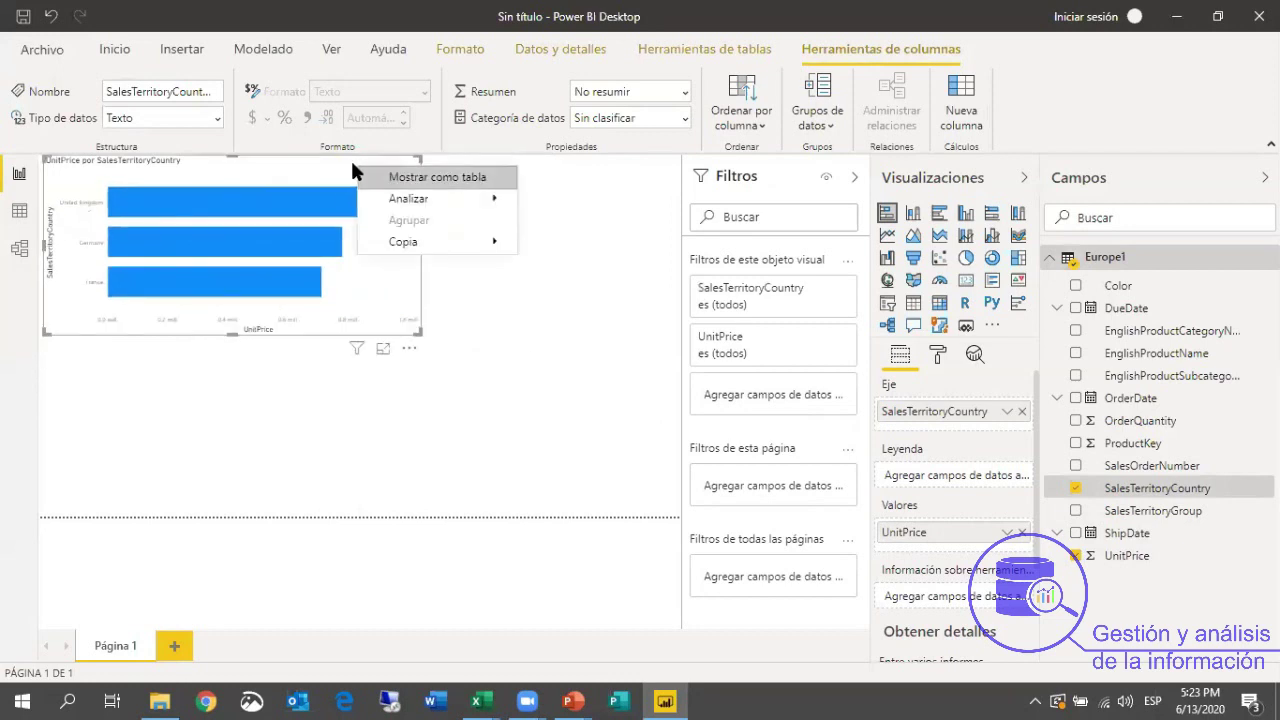
click(440, 177)
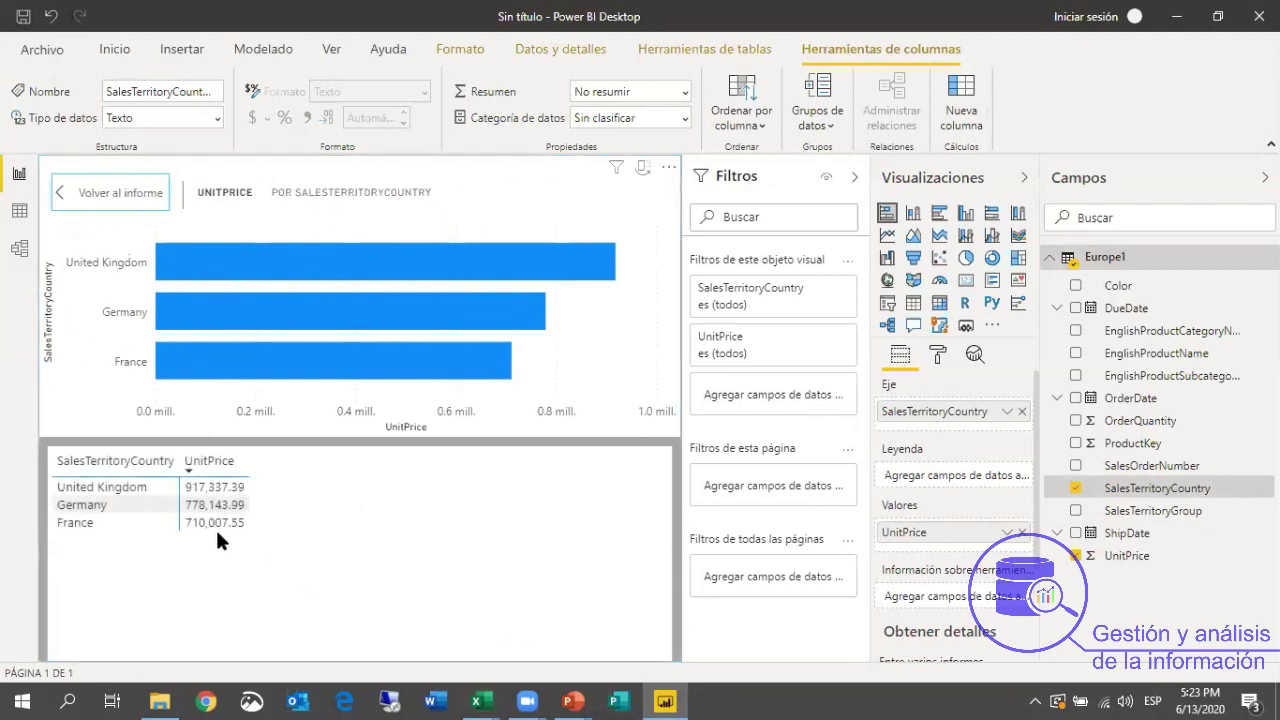
click(205, 484)
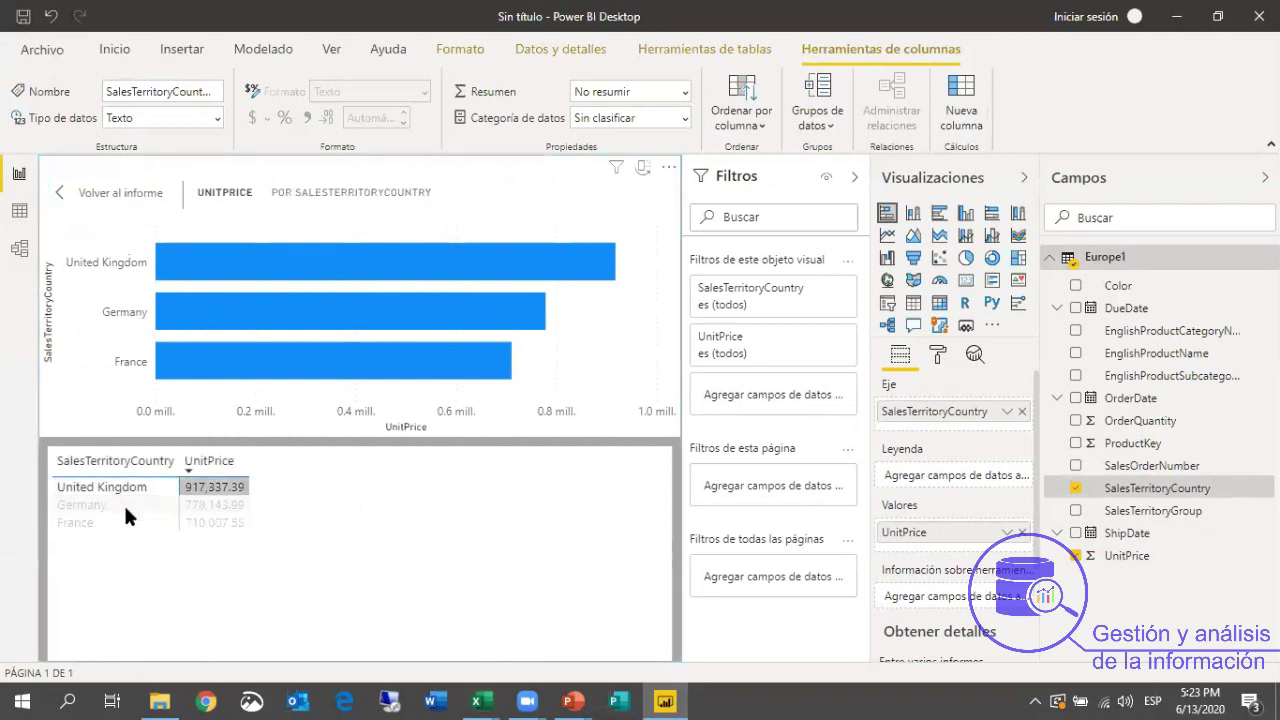
click(123, 504)
click(206, 488)
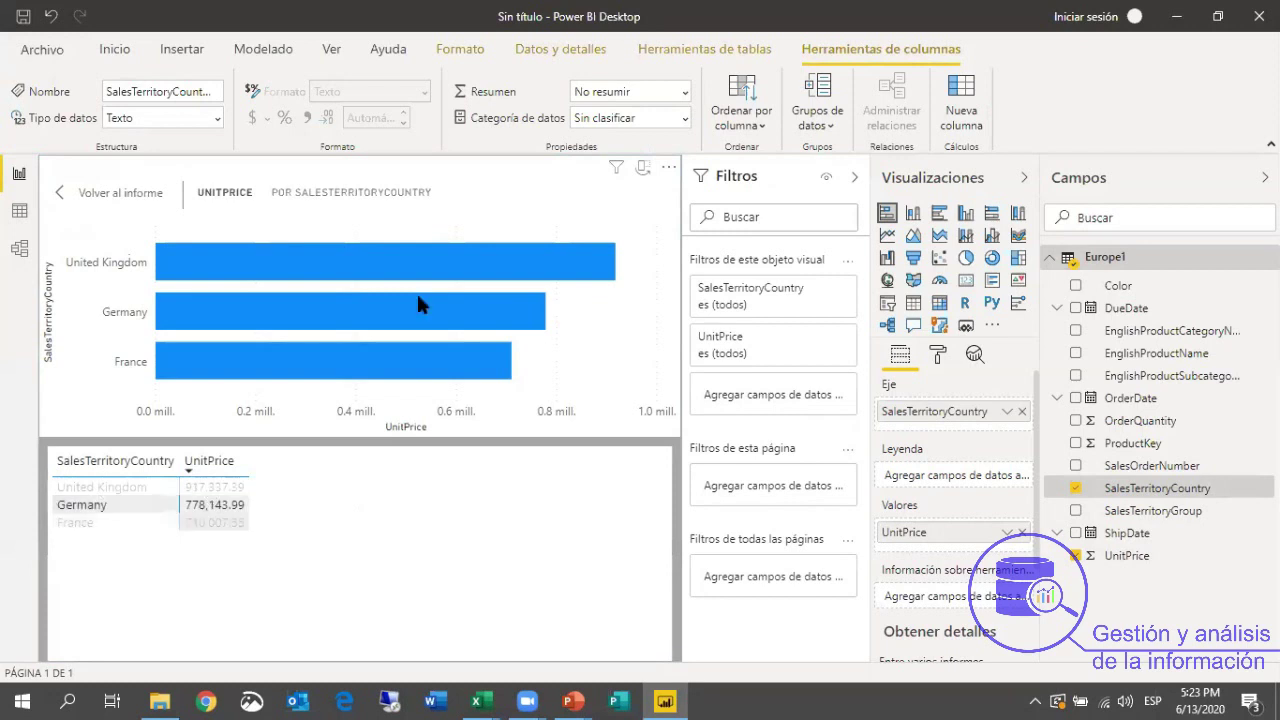
click(90, 505)
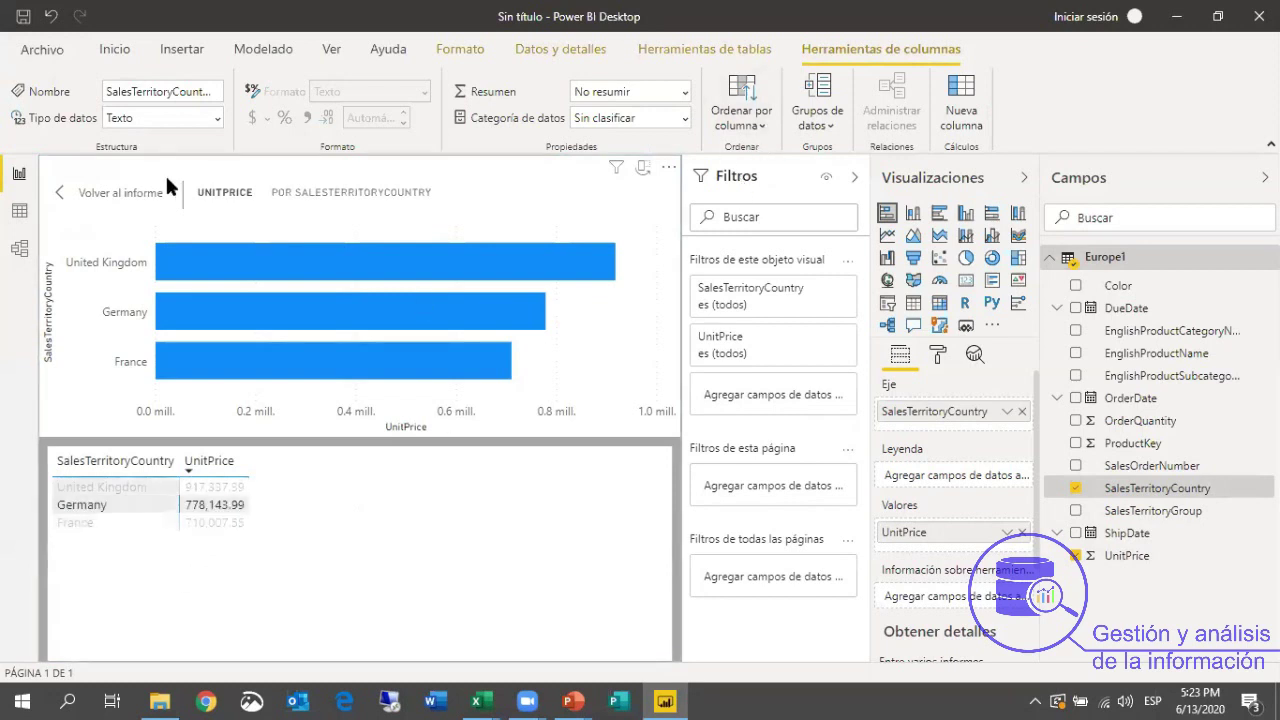
click(121, 194)
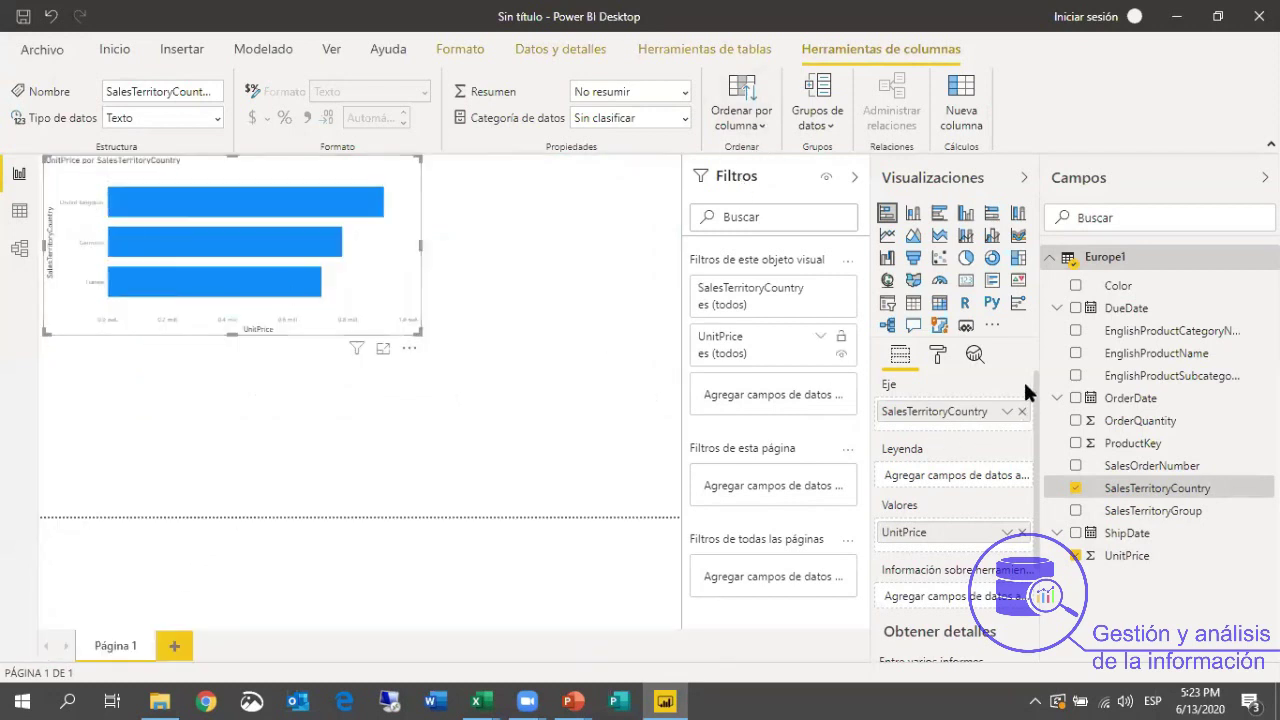
Show an individual data color setting for every country in the UnitPrice bar chart's formatting.
drag(1039, 365, 1063, 362)
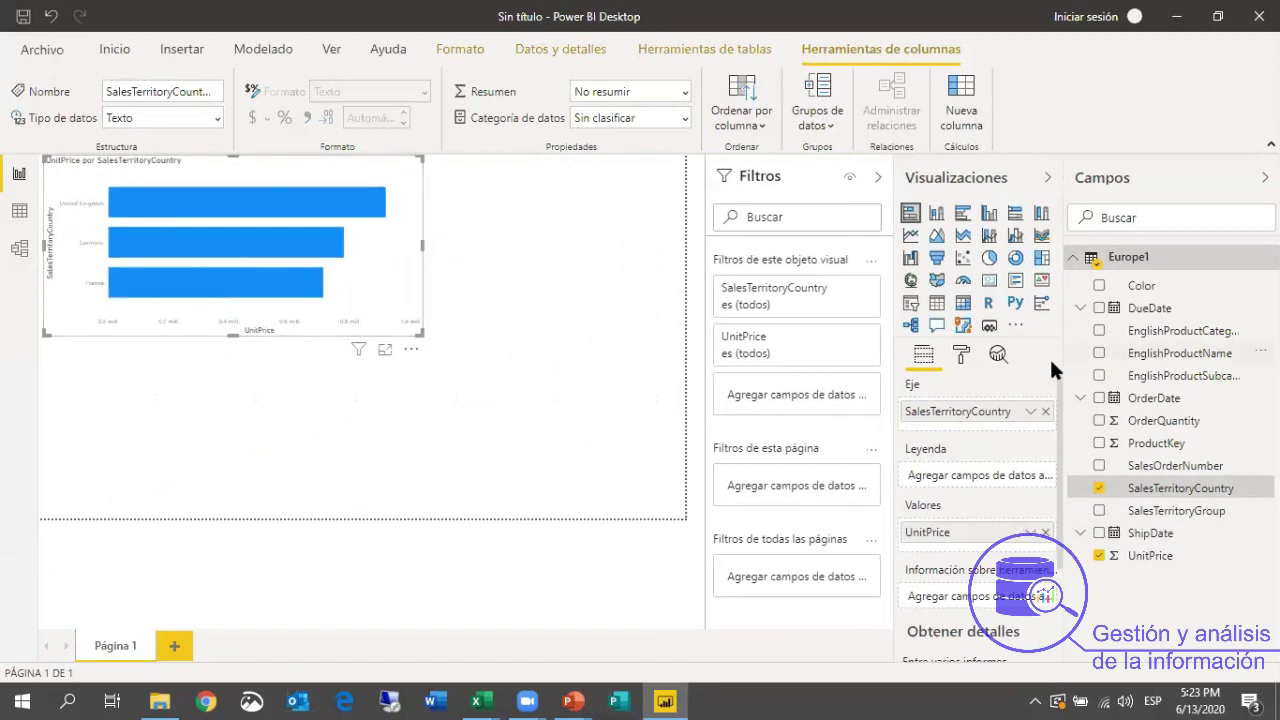
click(970, 354)
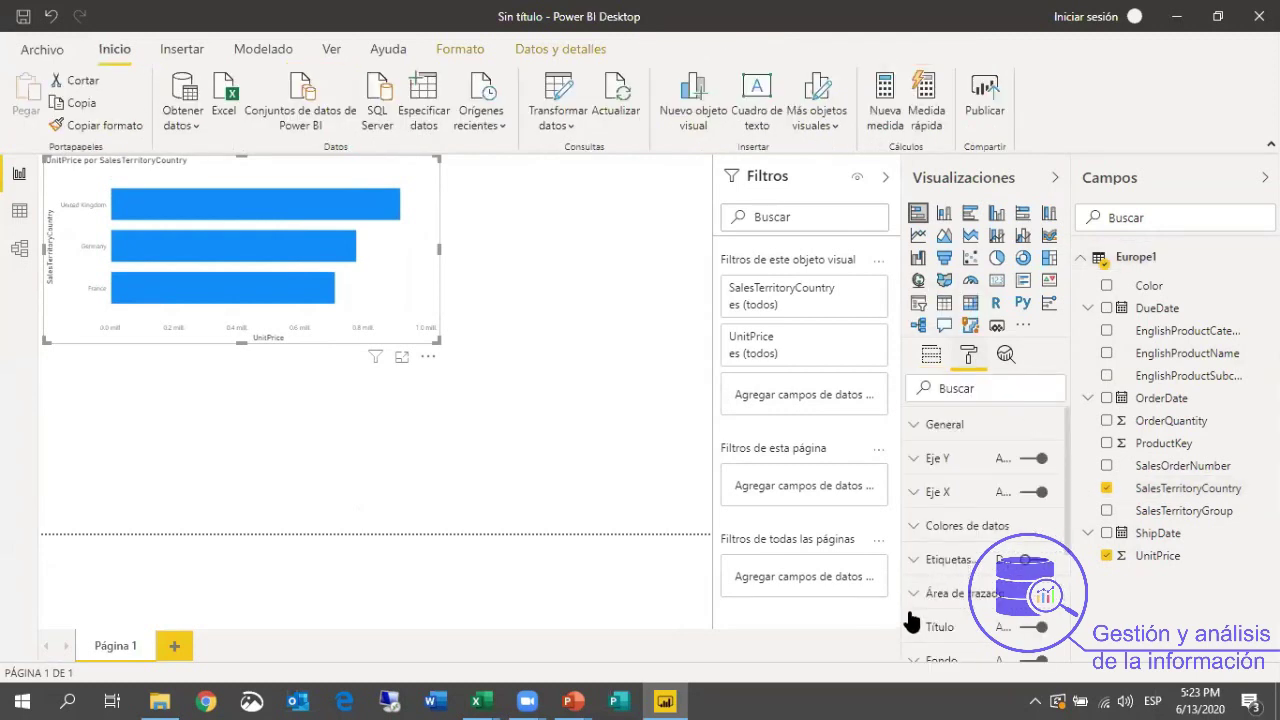
scroll(940, 585, down, 4)
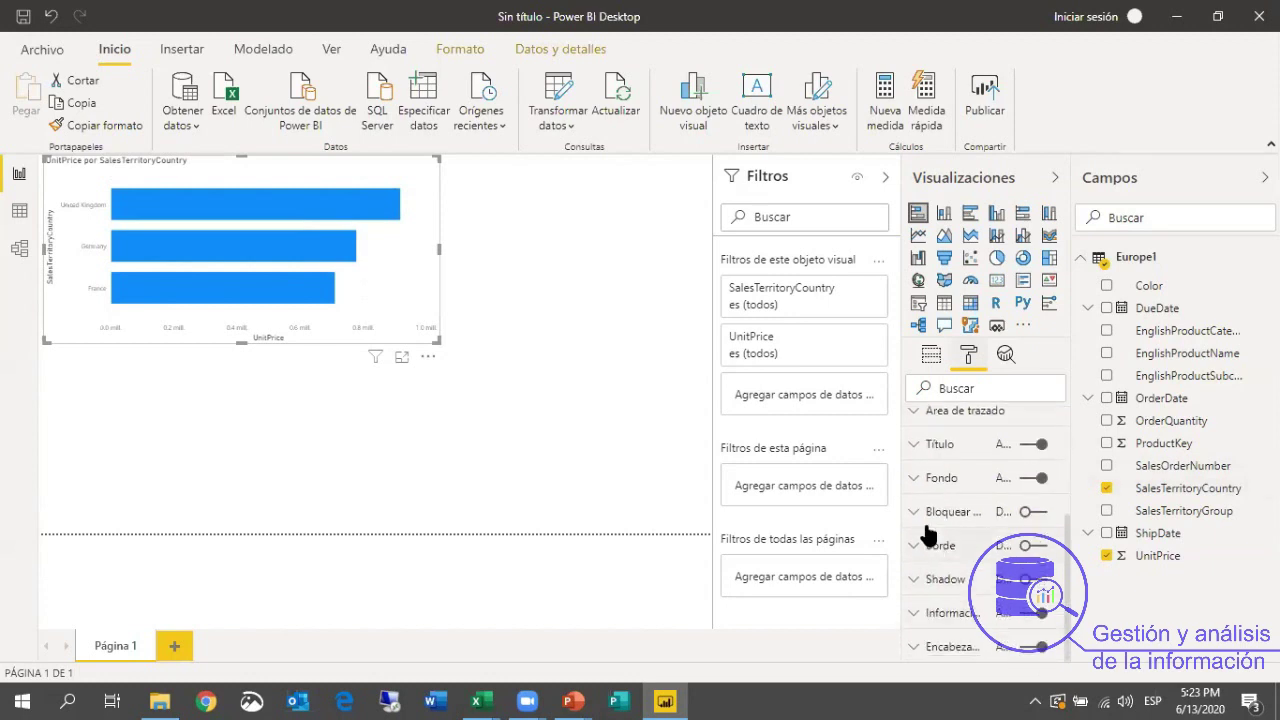
scroll(925, 530, up, 4)
click(913, 530)
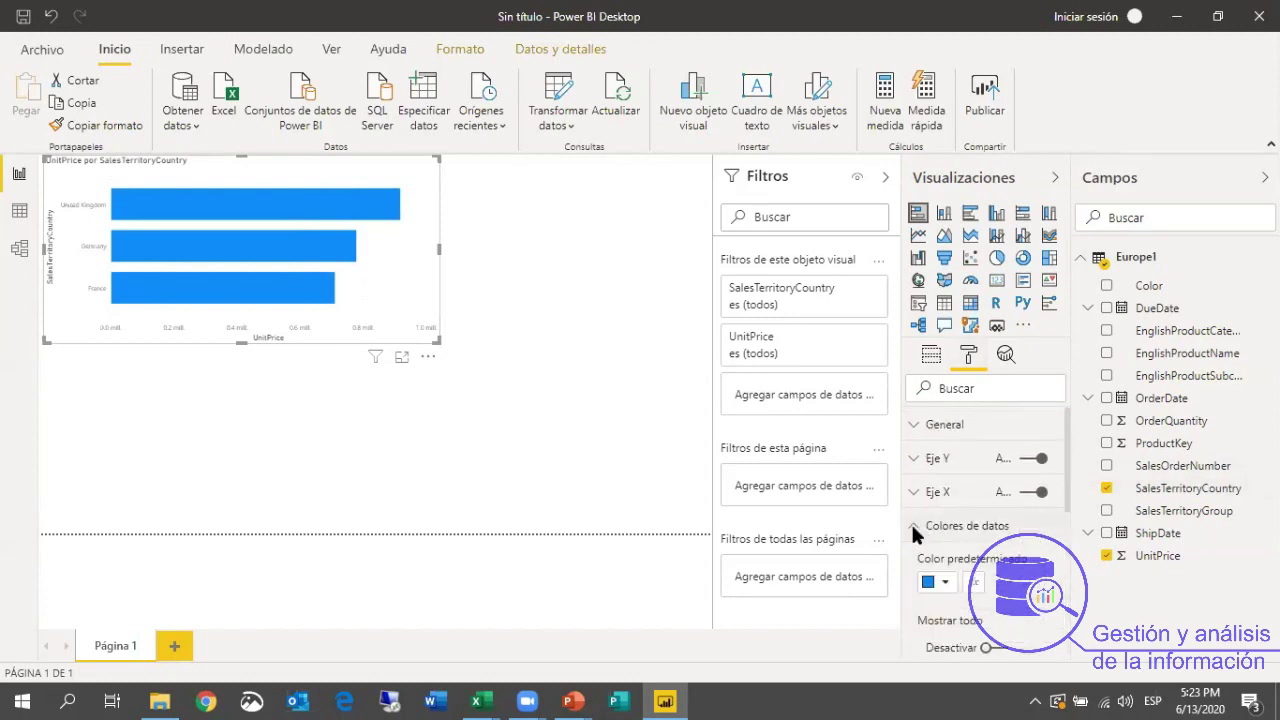
scroll(925, 520, down, 3)
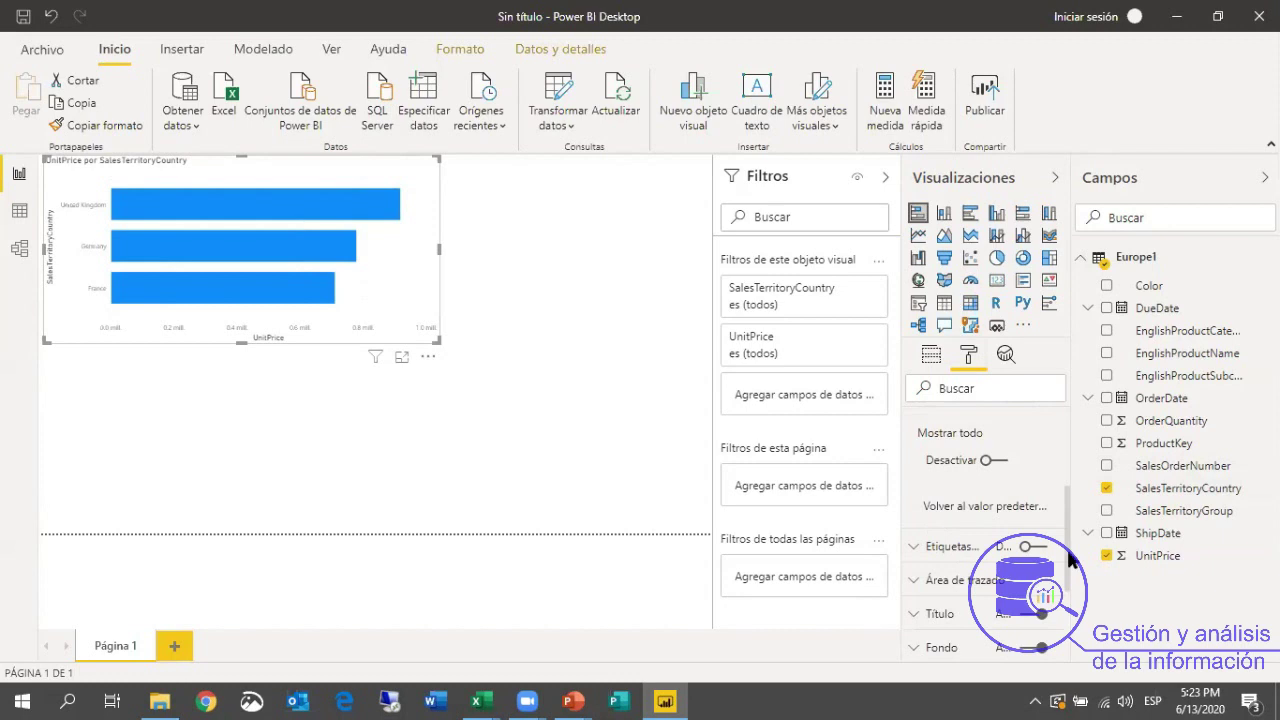
scroll(1066, 489, up, 2)
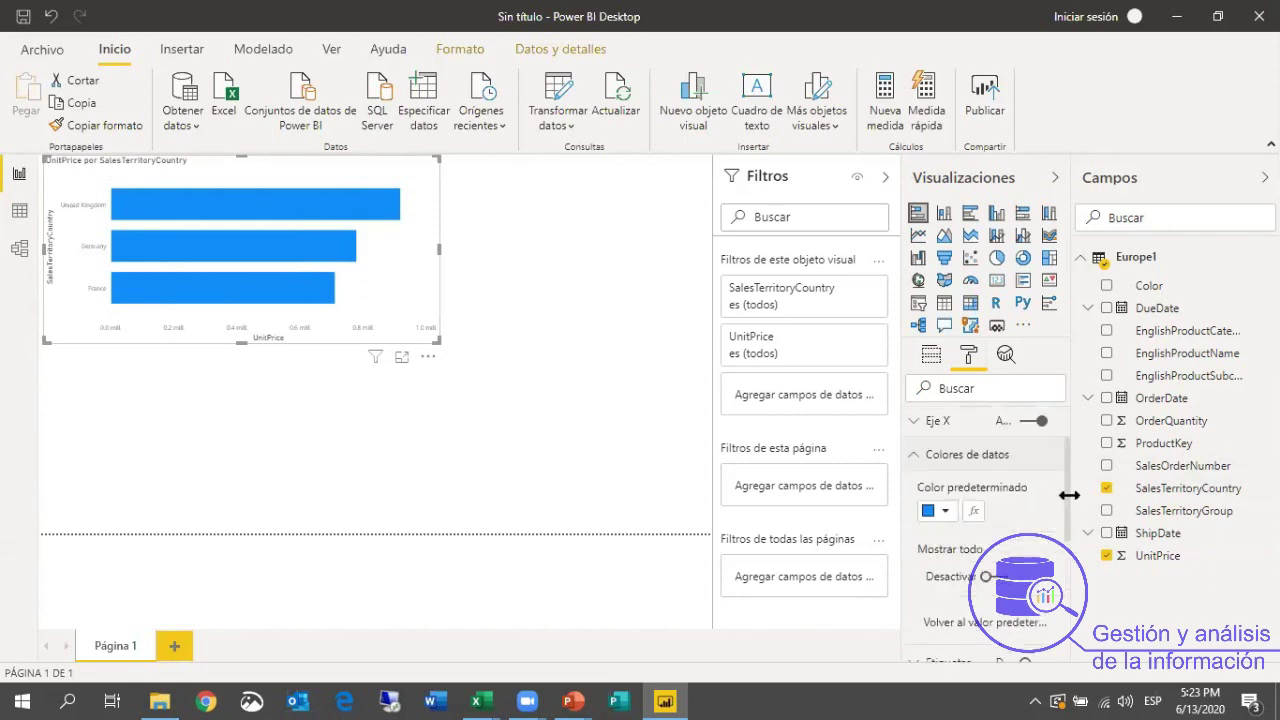
click(1003, 565)
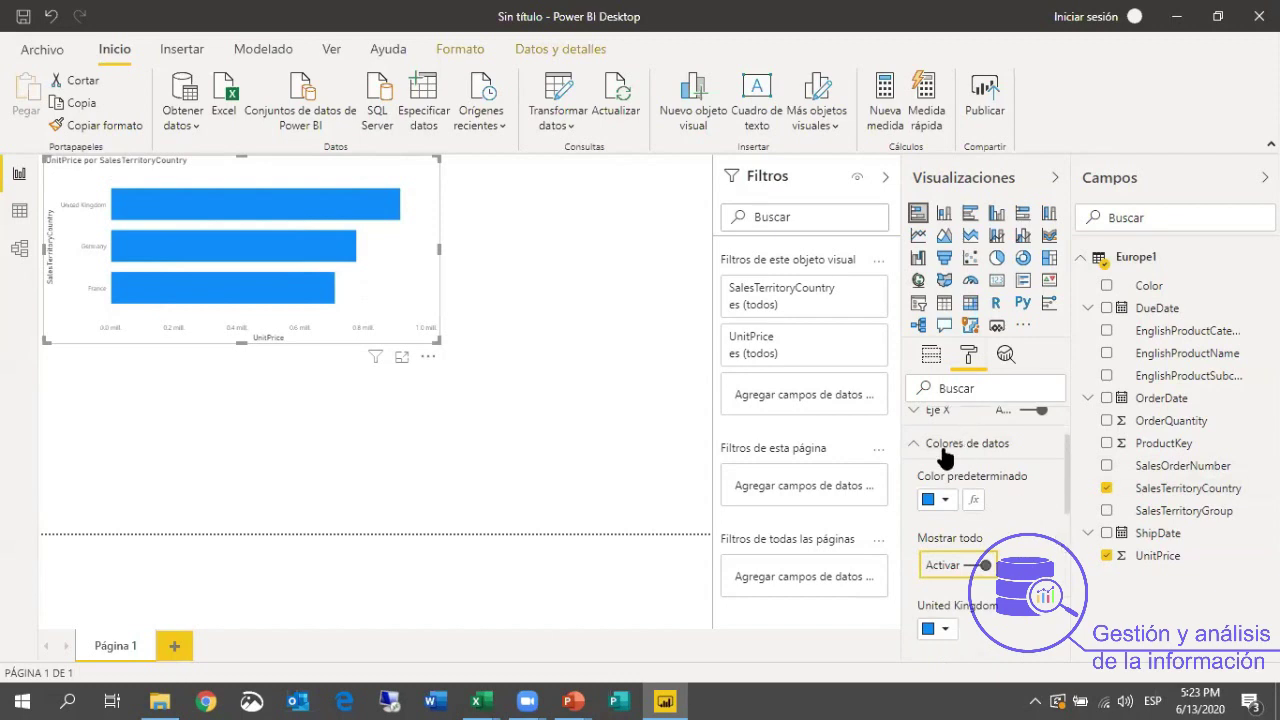
Color the Germany bar orange and the France bar dark yellow.
scroll(946, 446, down, 3)
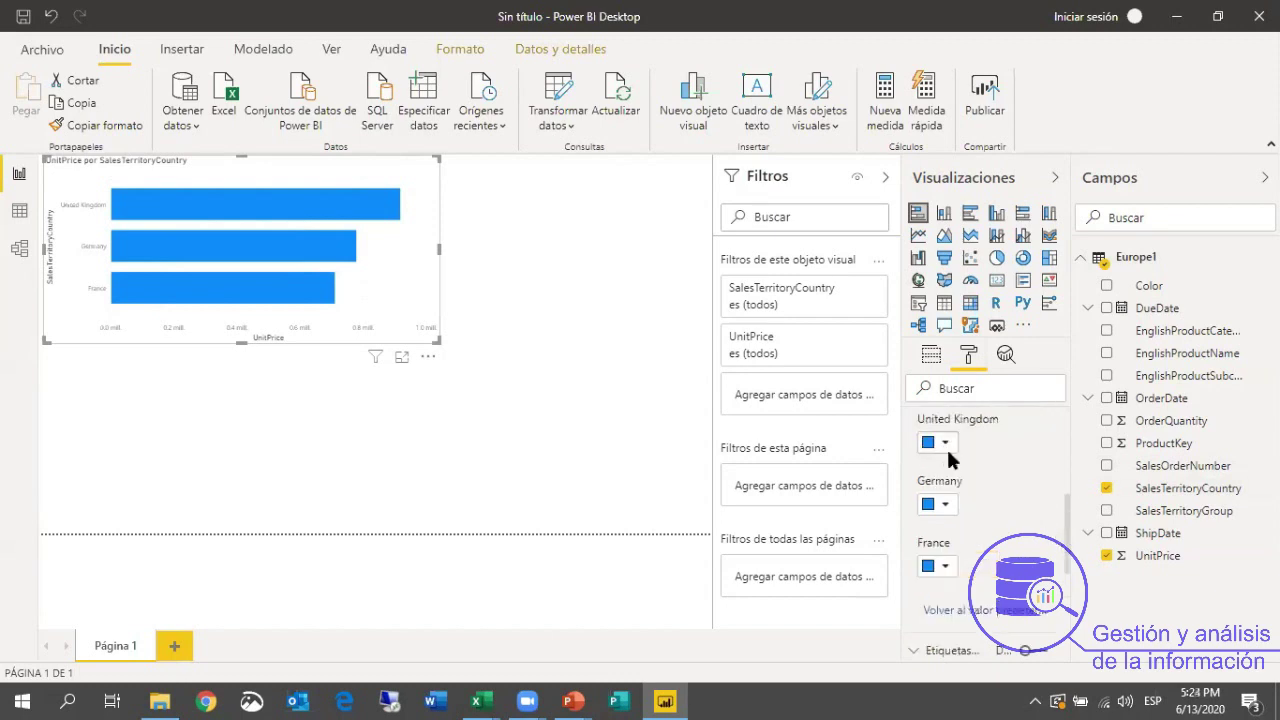
click(945, 506)
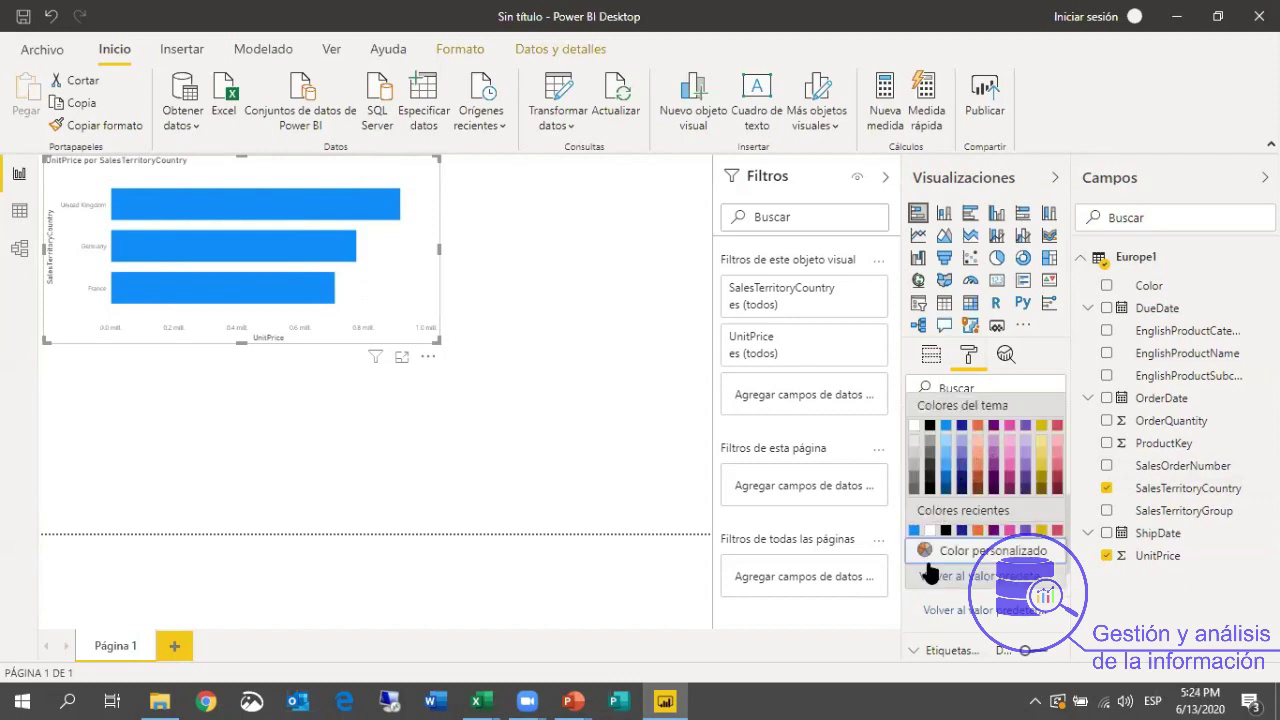
click(977, 530)
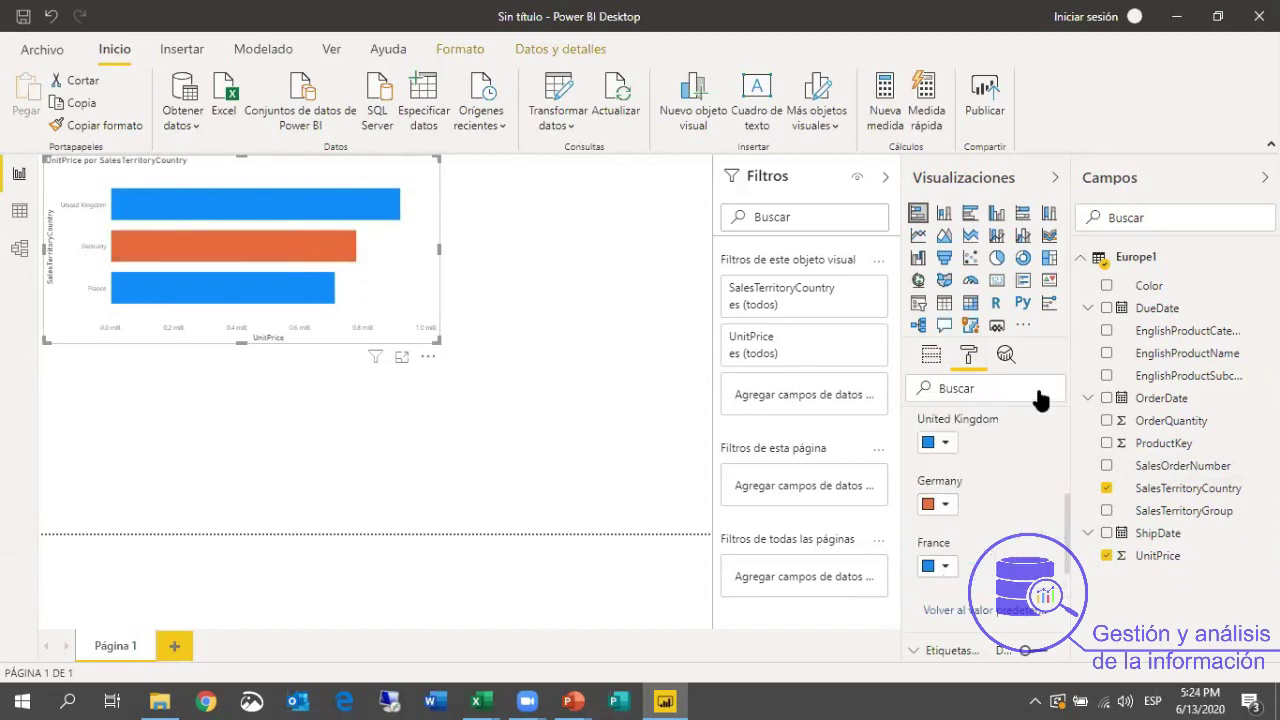
click(945, 566)
click(1040, 400)
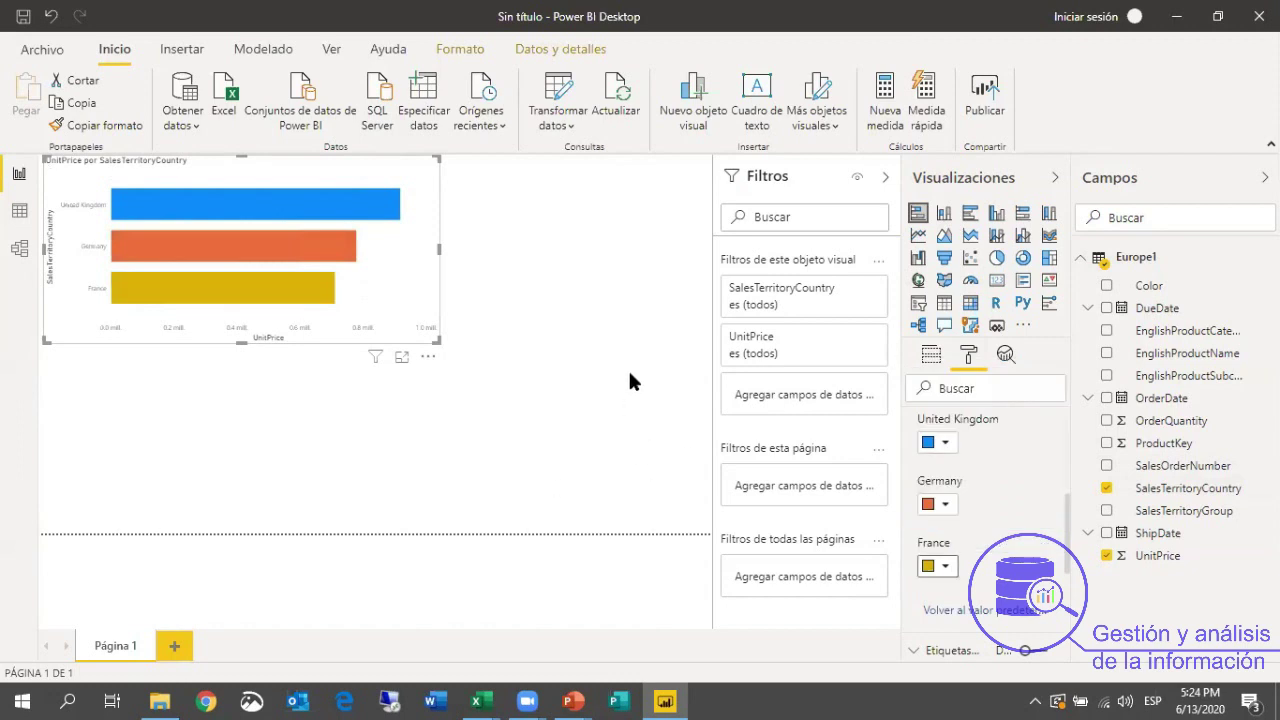
click(626, 310)
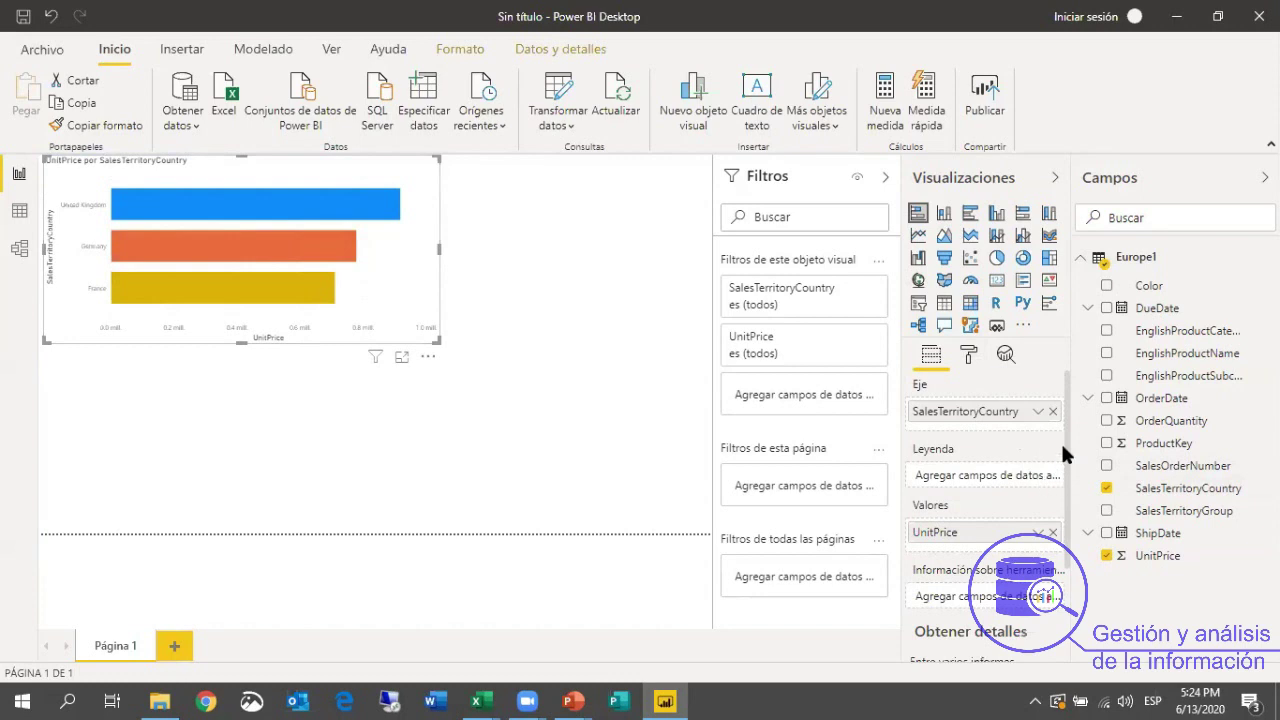
Change the bar chart's title text to "Precio Unitario Pais".
click(966, 350)
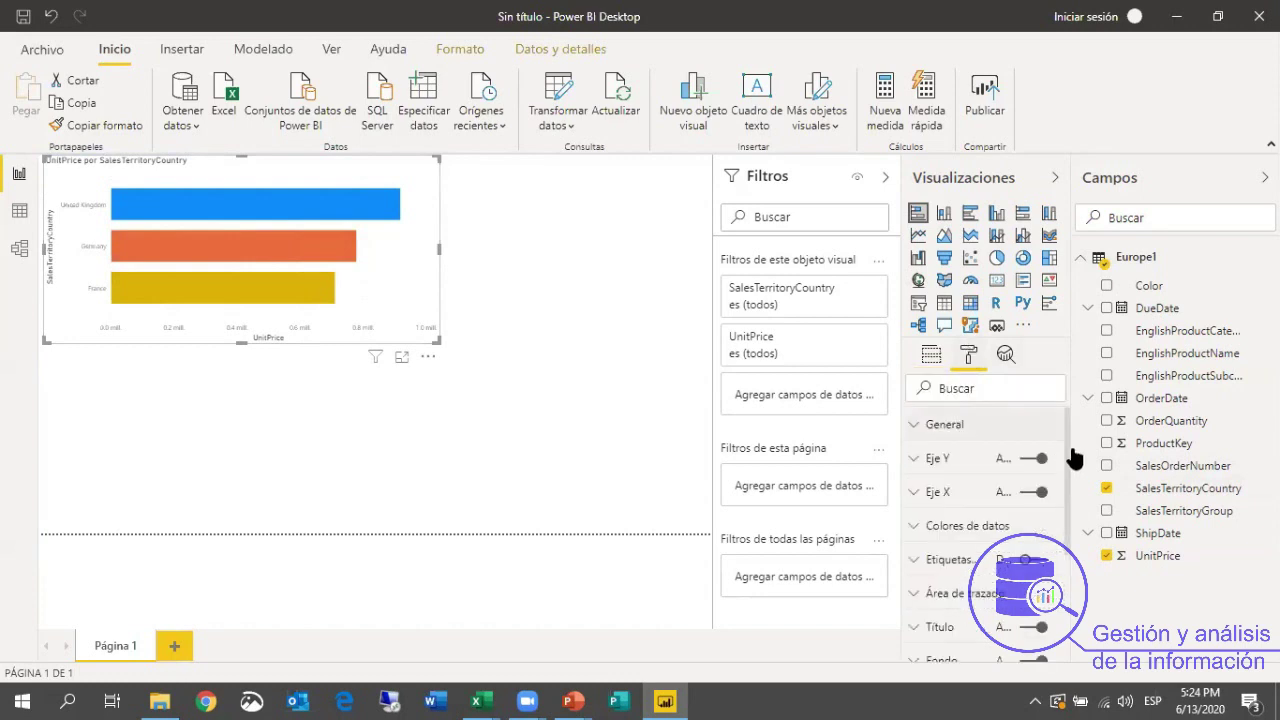
scroll(1000, 490, down, 3)
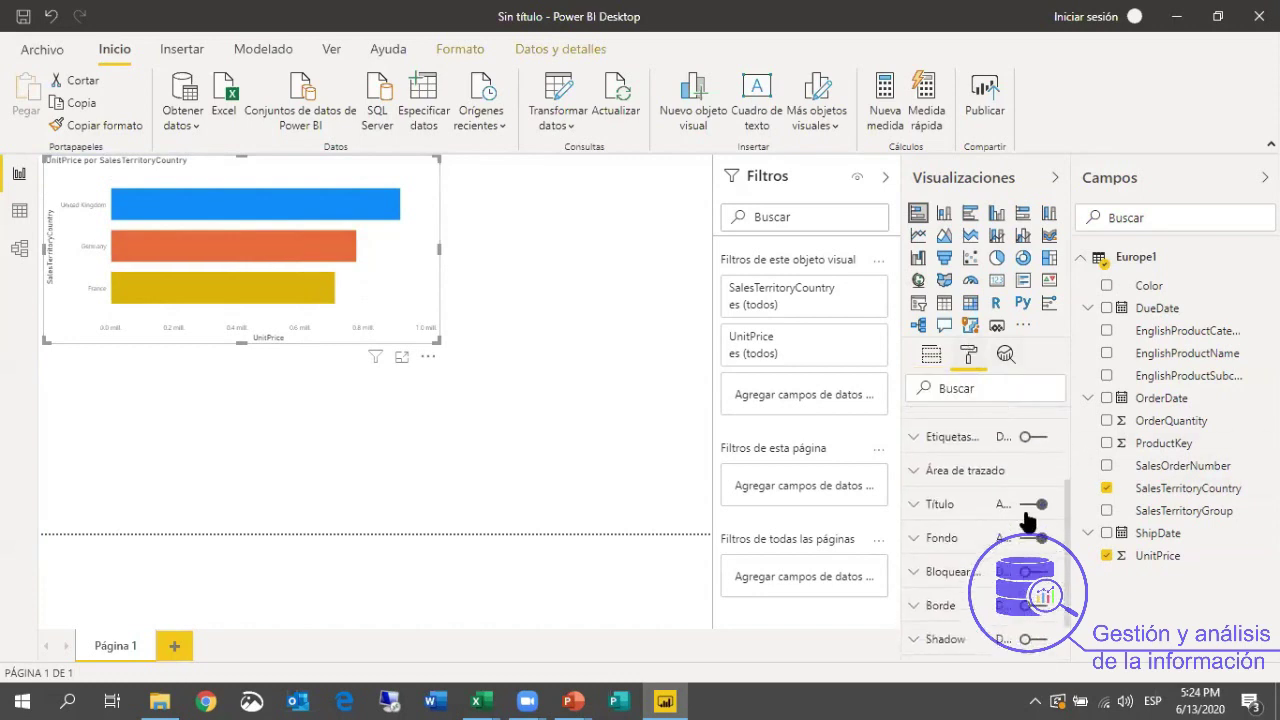
click(913, 508)
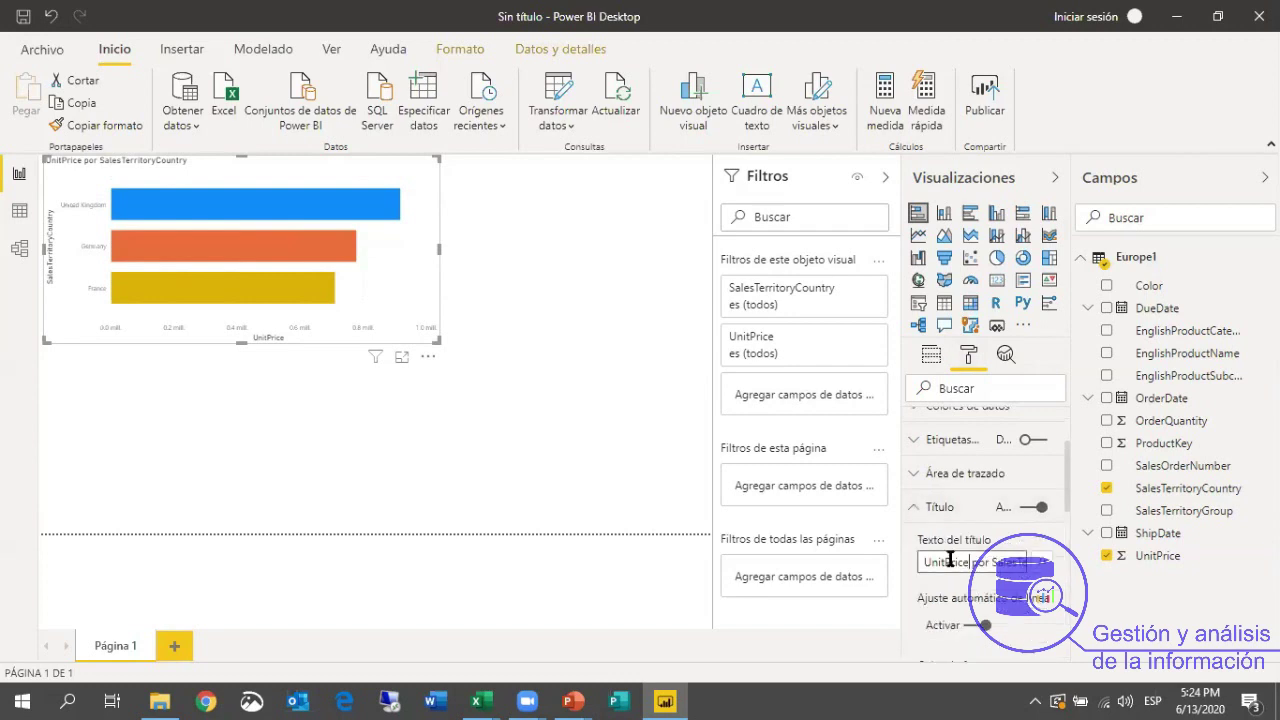
double_click(1001, 568)
key(BackSpace)
text(T)
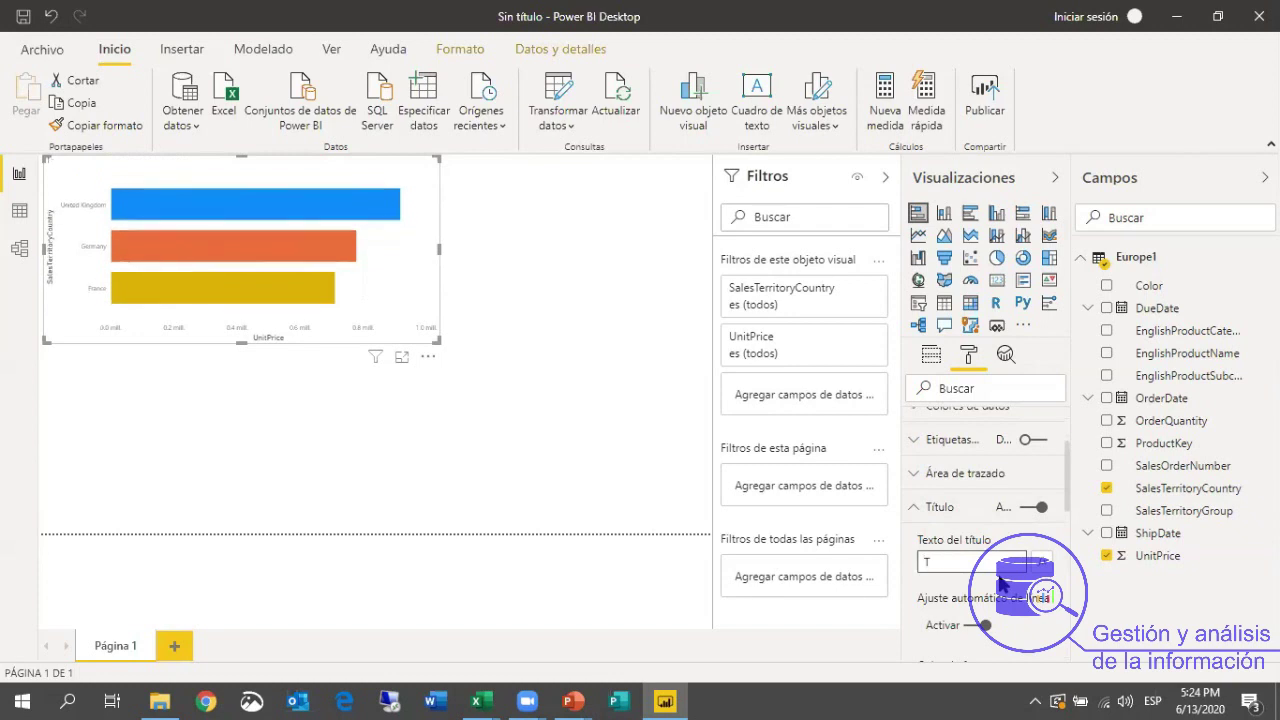
text(precio U)
key(Delete)
text(País)
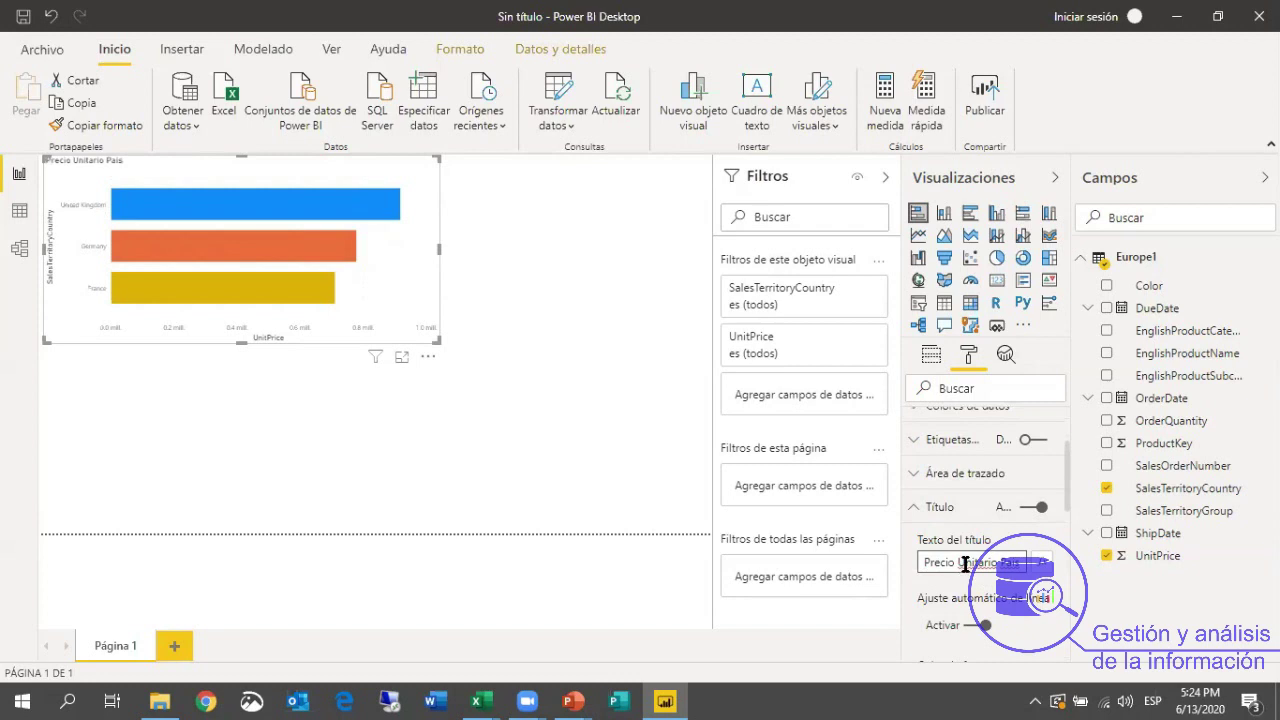
Format the bar chart's title with a blue background, white font and centered alignment.
scroll(1064, 510, down, 4)
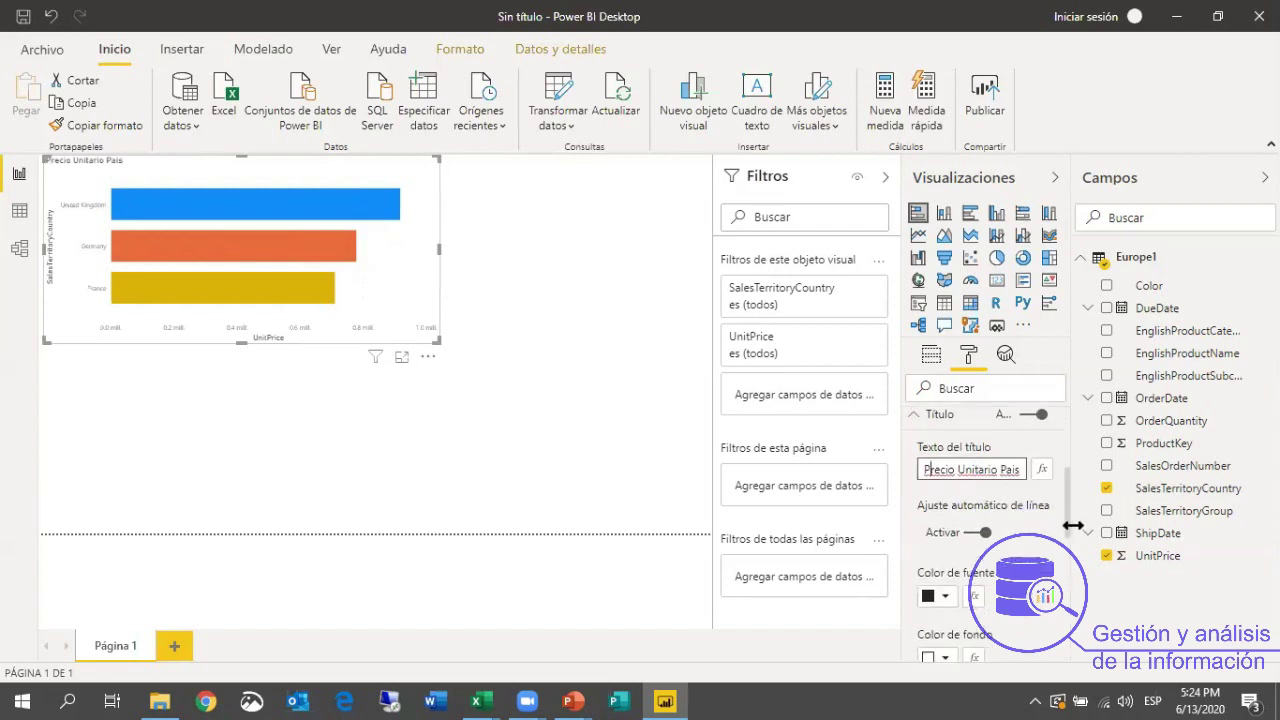
click(948, 546)
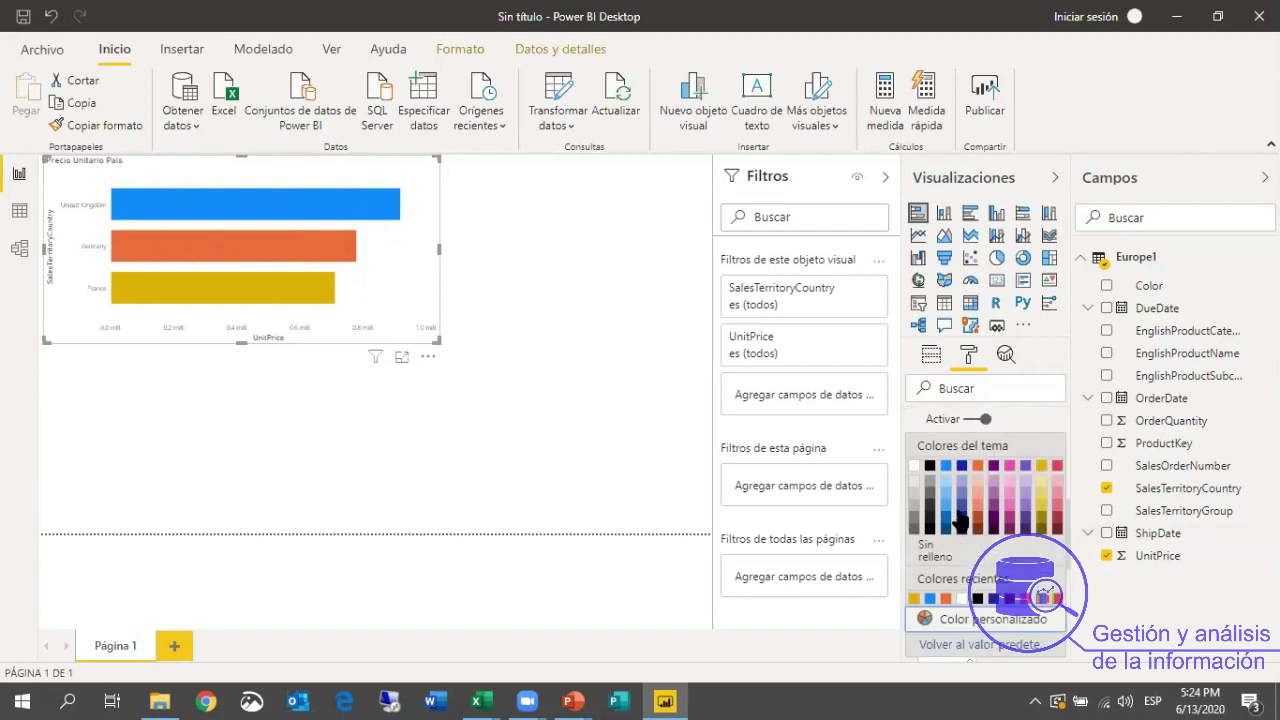
click(950, 470)
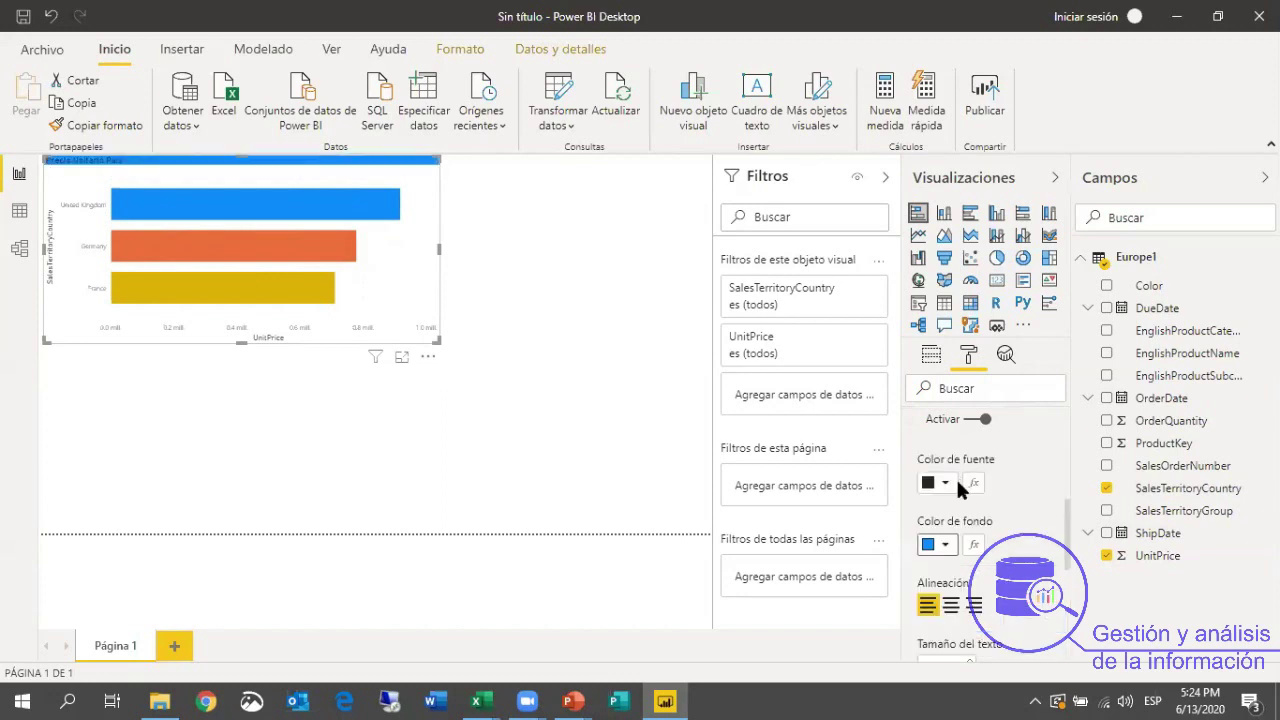
click(945, 483)
click(977, 411)
click(952, 606)
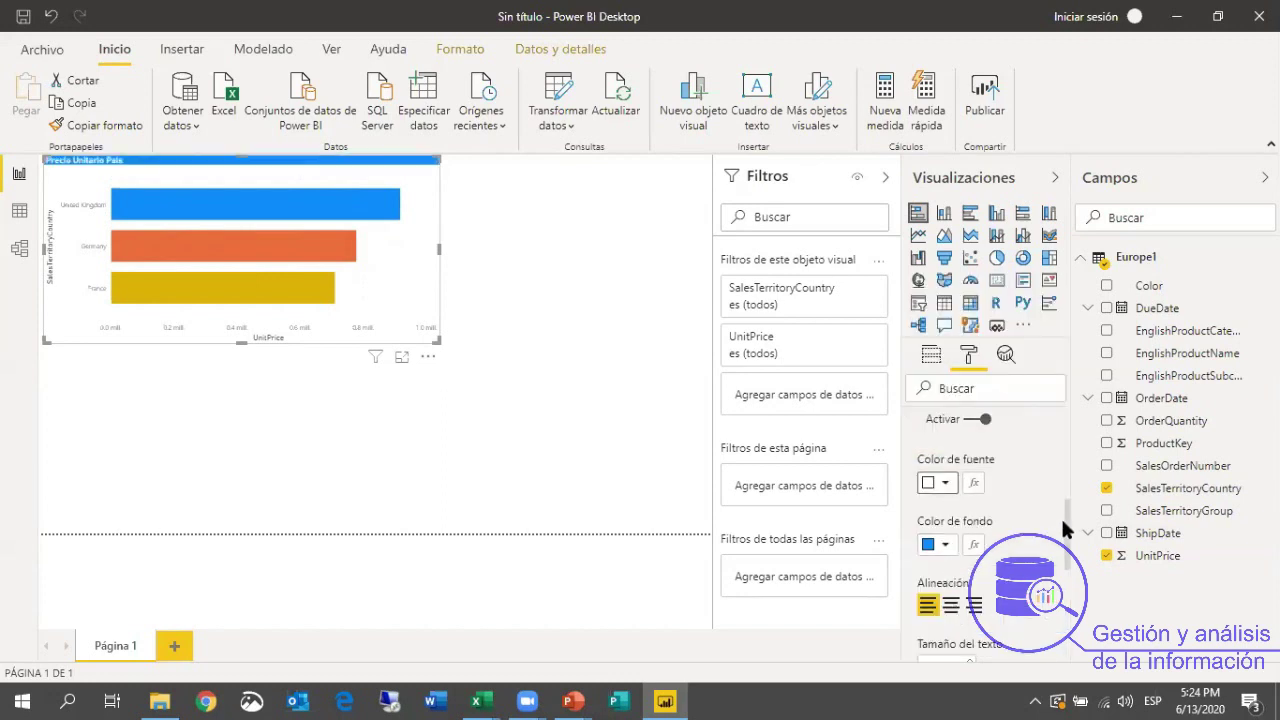
scroll(1066, 530, down, 3)
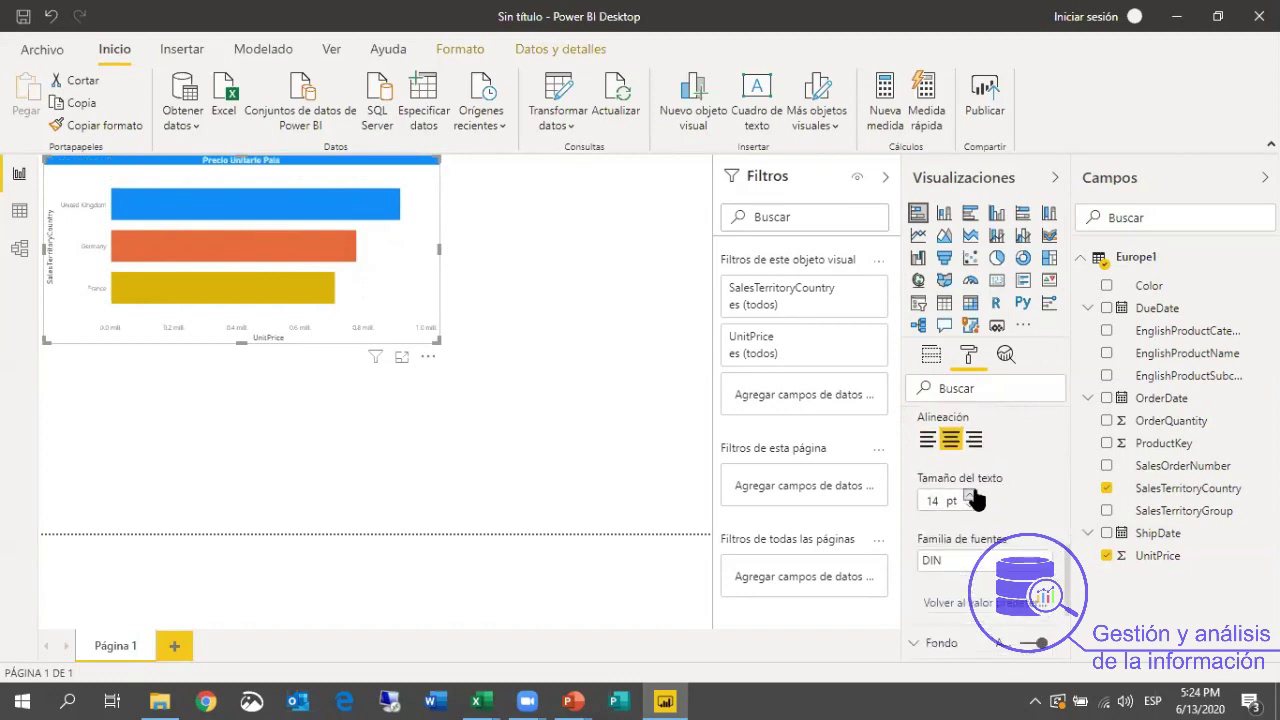
click(354, 436)
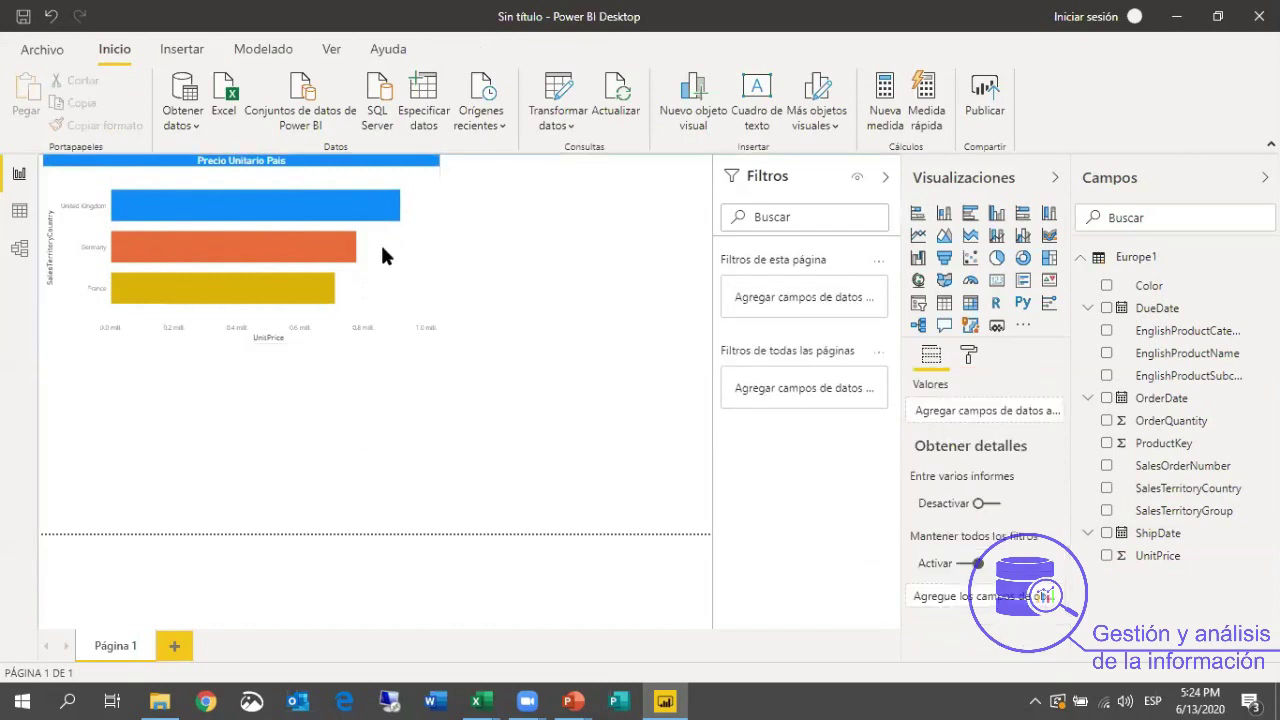
Shrink the Precio Unitario Pais bar chart in the page's upper-left corner to free space for other visuals.
mouse_move(371, 262)
drag(438, 341, 434, 342)
drag(380, 308, 346, 291)
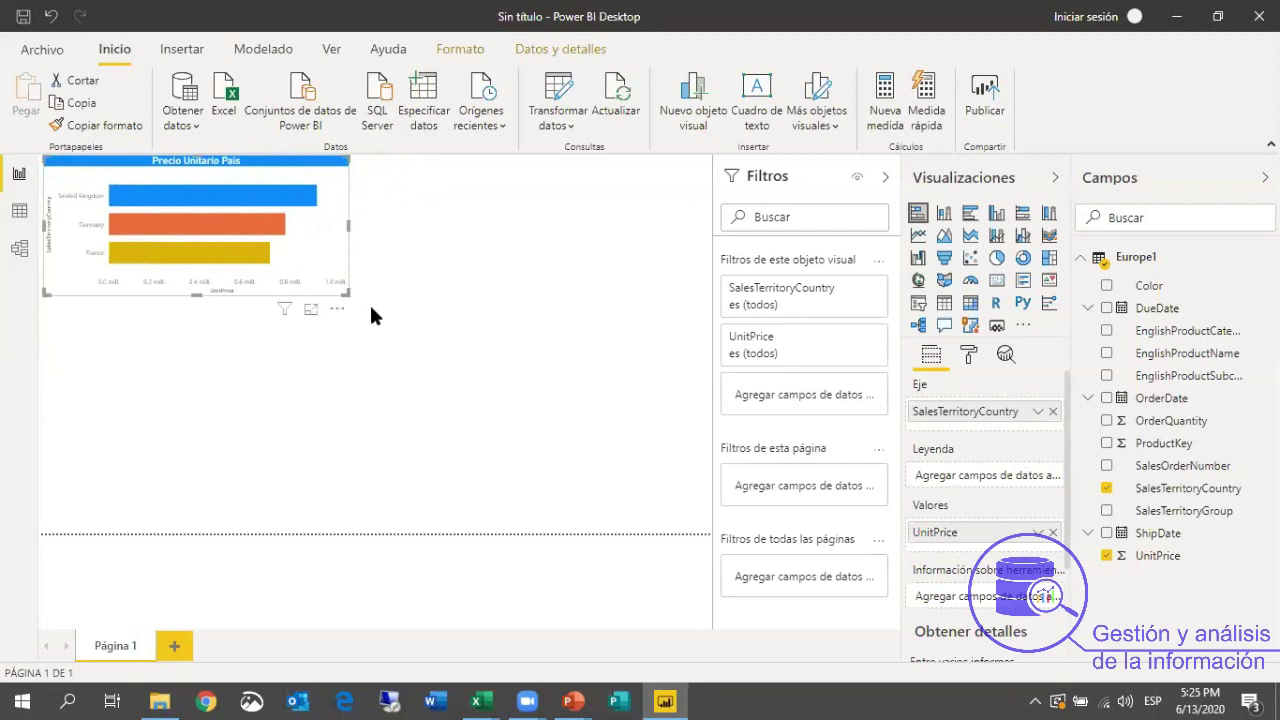
Try converting the bar chart to a filled map, undo the conversion and deselect the visual.
click(940, 284)
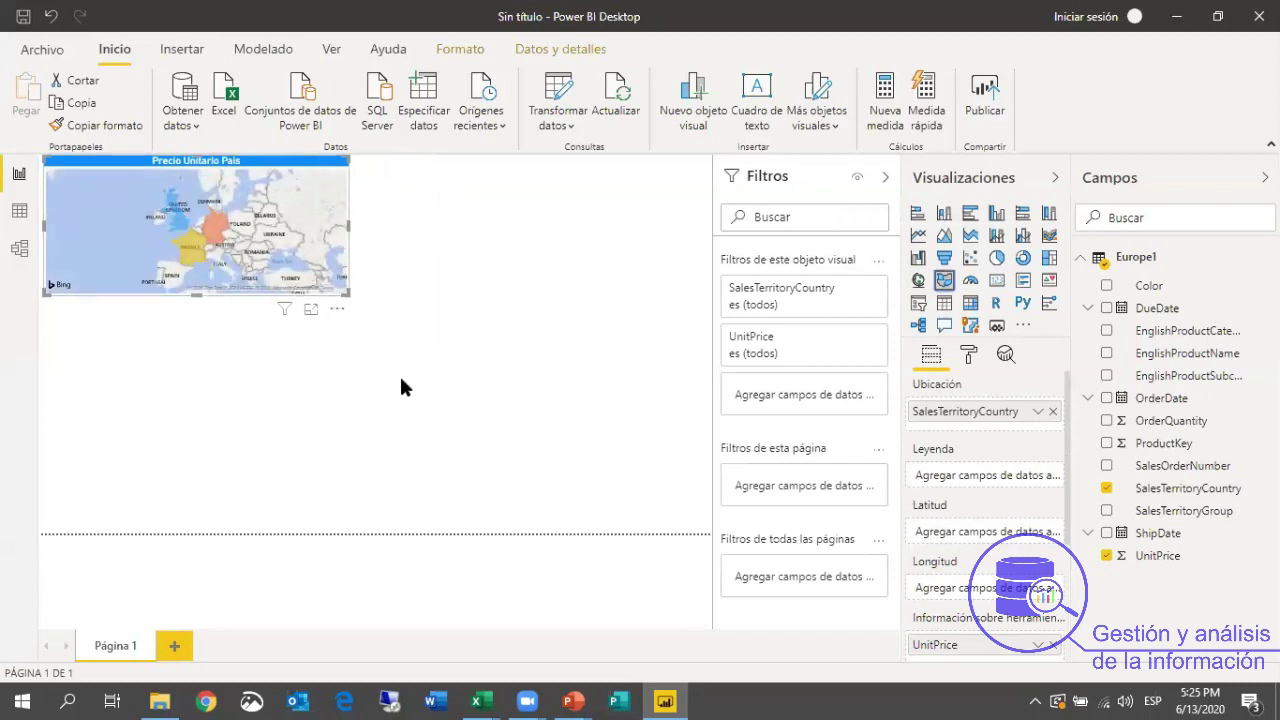
click(51, 16)
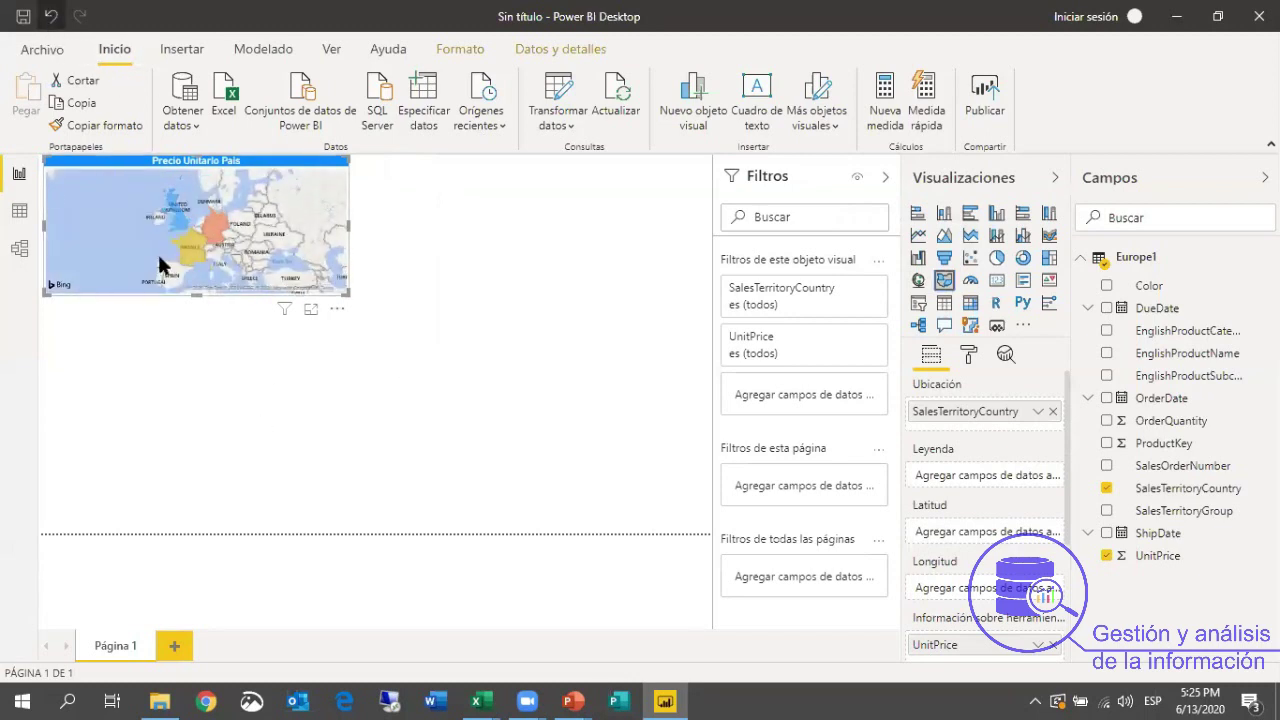
click(407, 413)
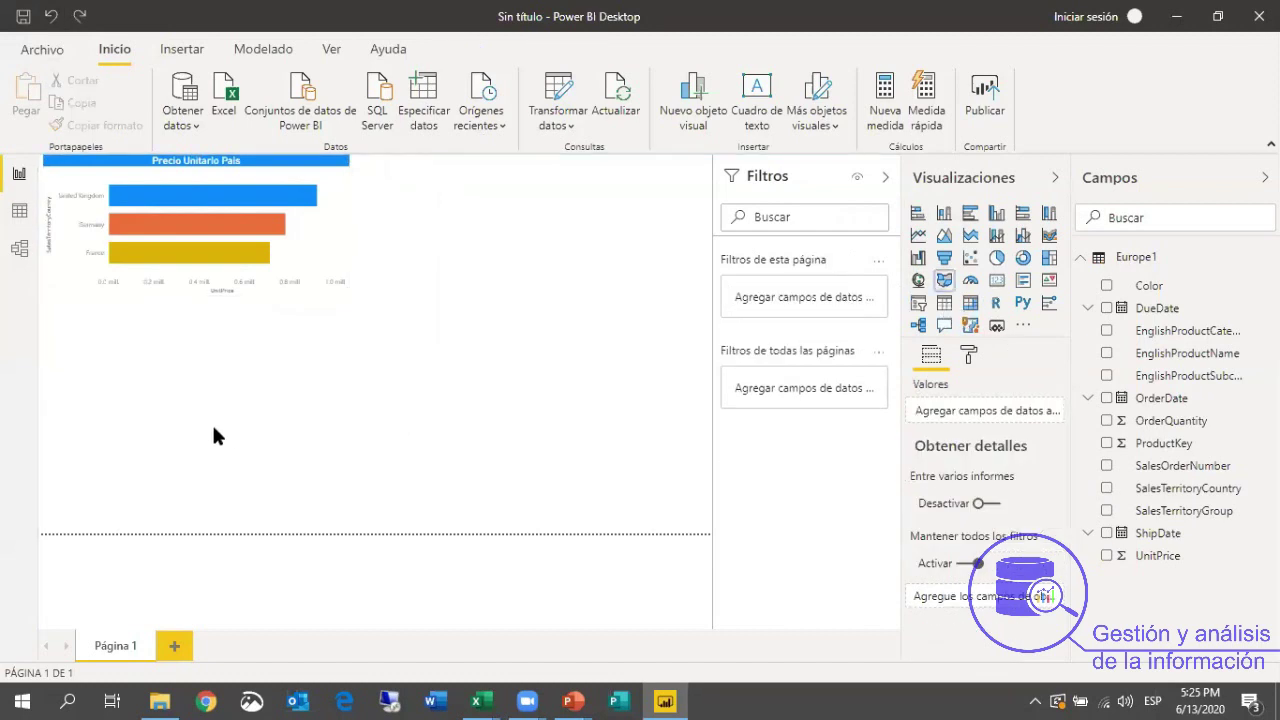
Add a filled map below the bar chart, enlarge it, and use SalesTerritoryCountry as its location.
click(944, 281)
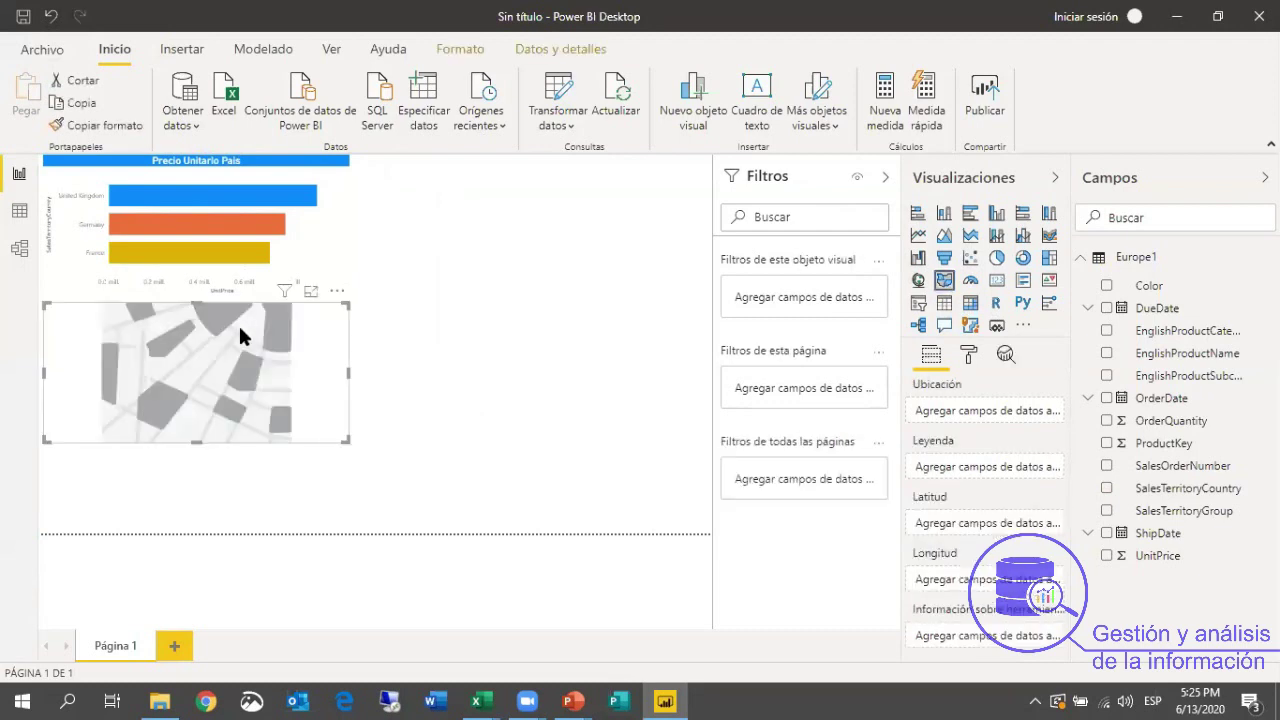
drag(341, 493, 352, 520)
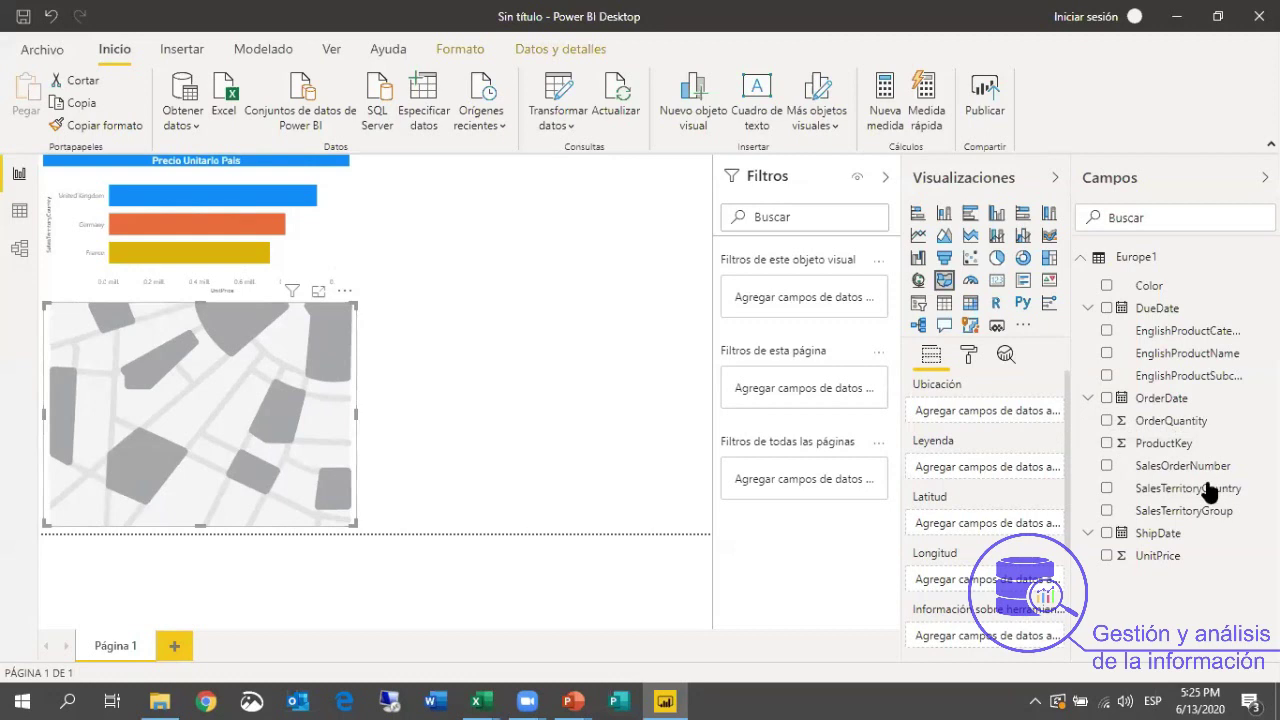
drag(1020, 416, 1018, 412)
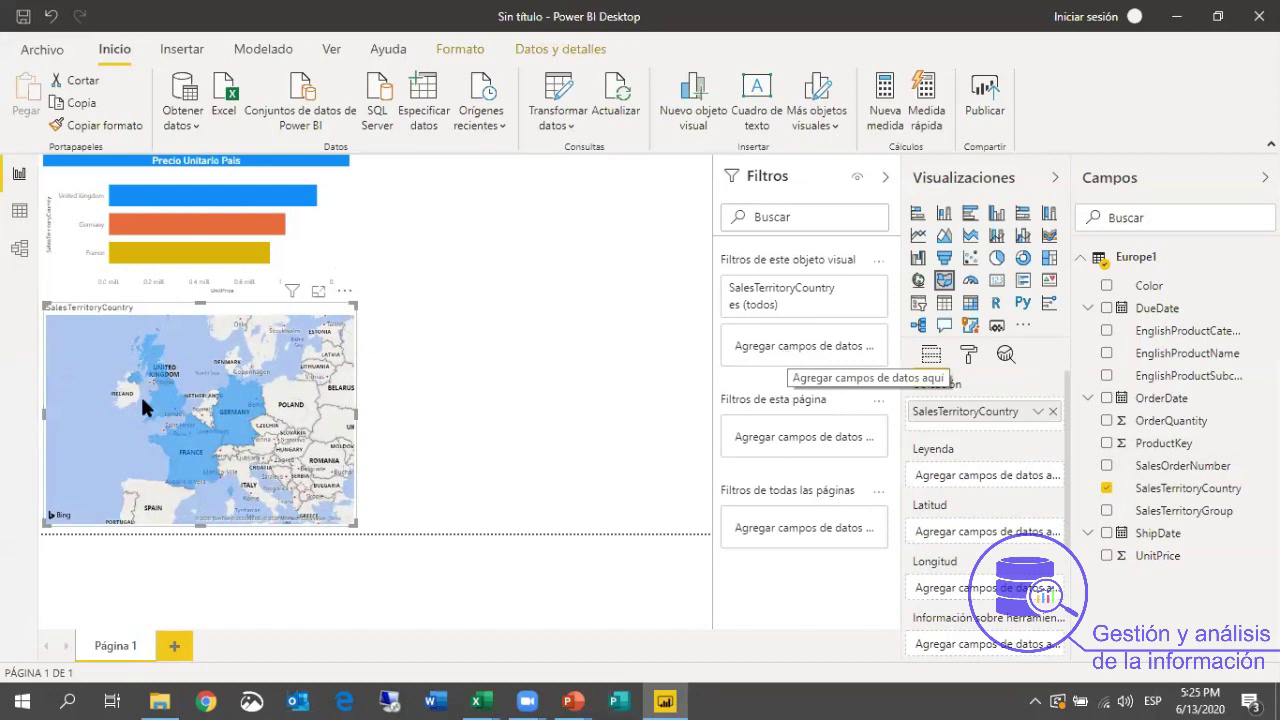
Check the cross-highlighting by selecting France, United Kingdom and Germany on the map and United Kingdom in the bar chart.
click(211, 450)
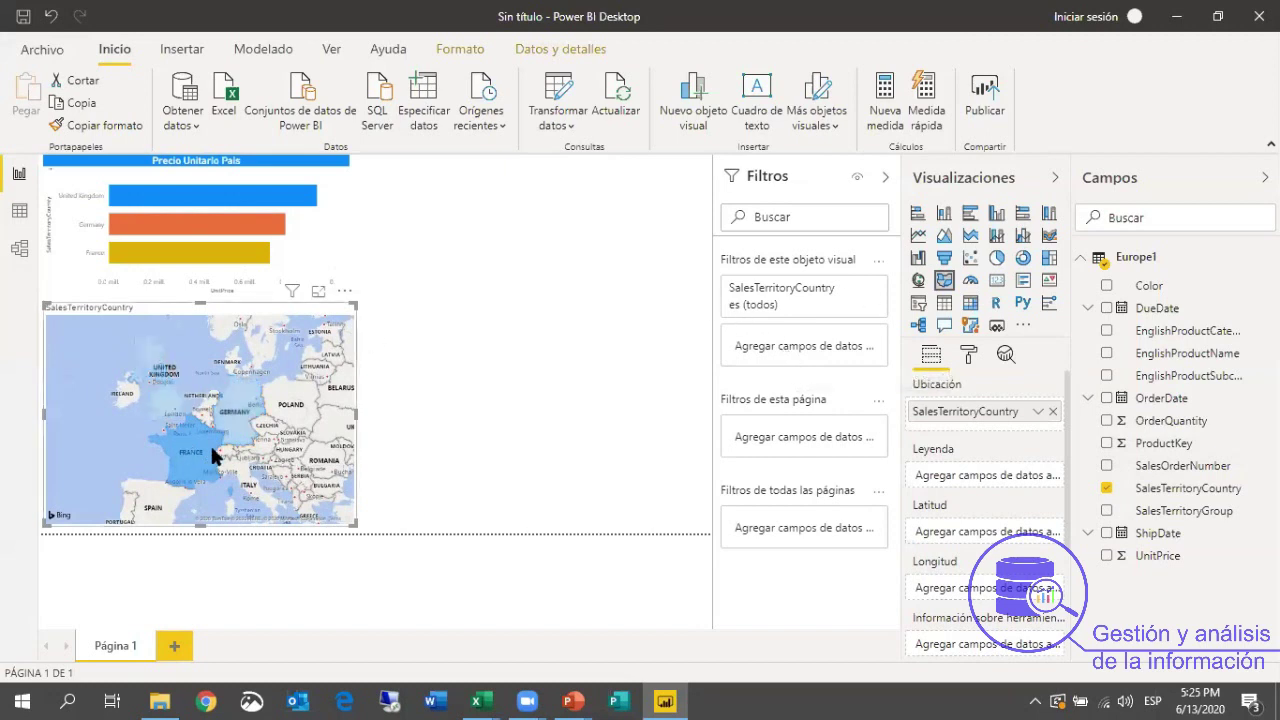
click(170, 398)
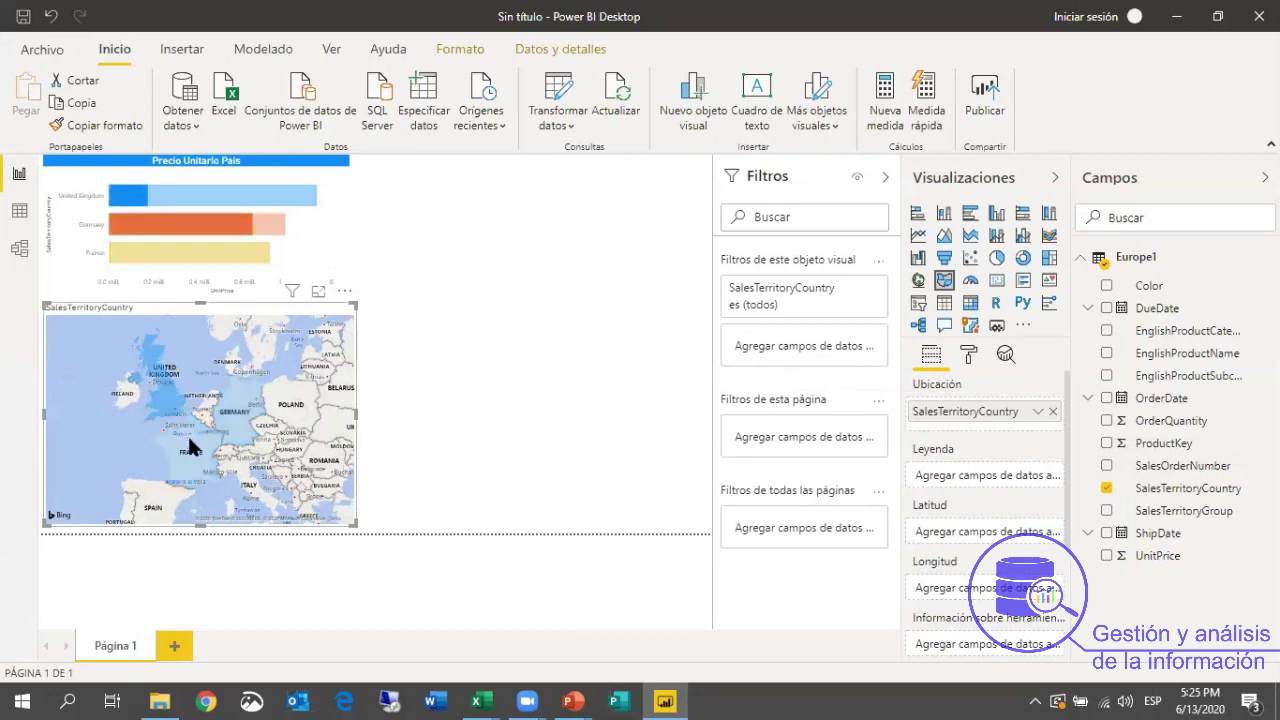
click(200, 448)
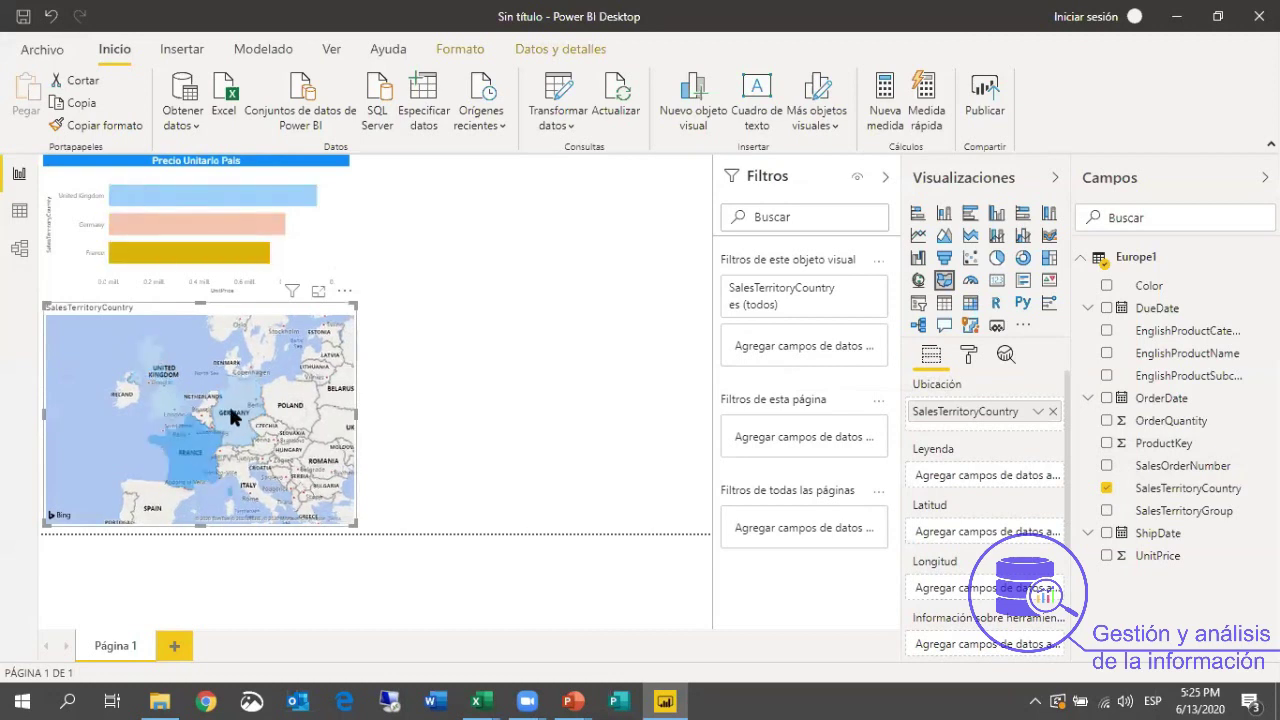
click(235, 402)
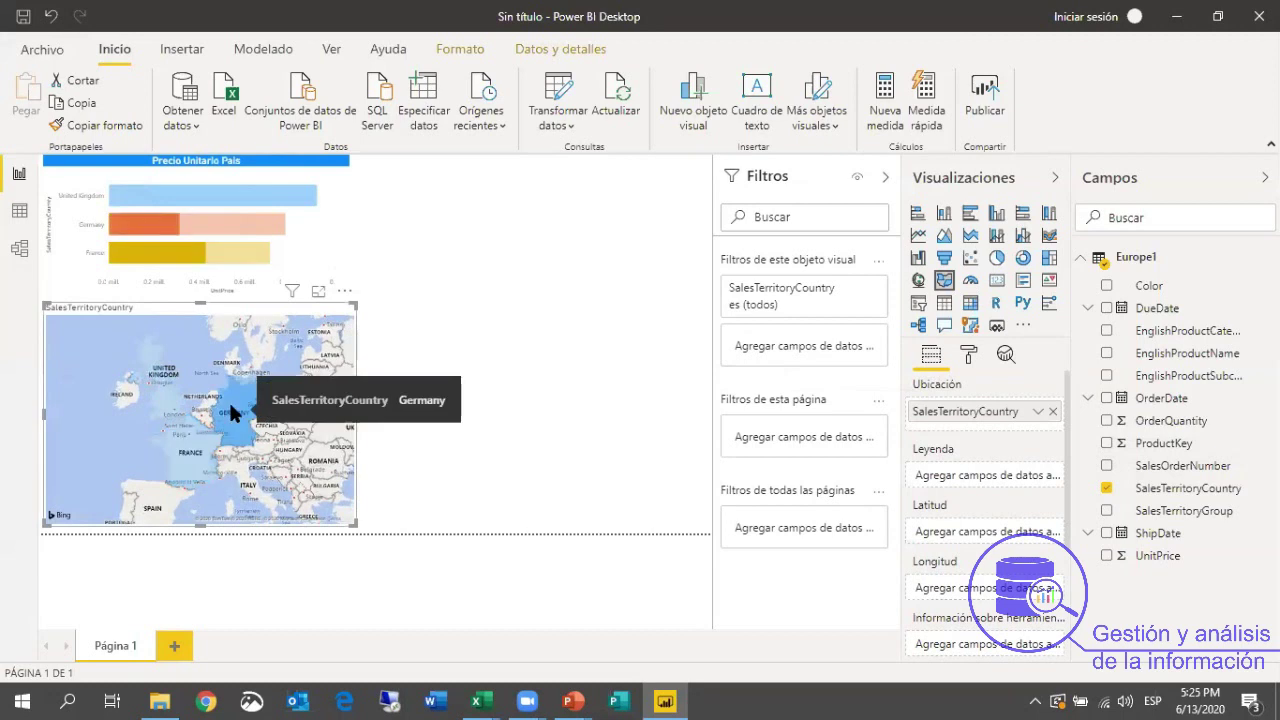
click(242, 202)
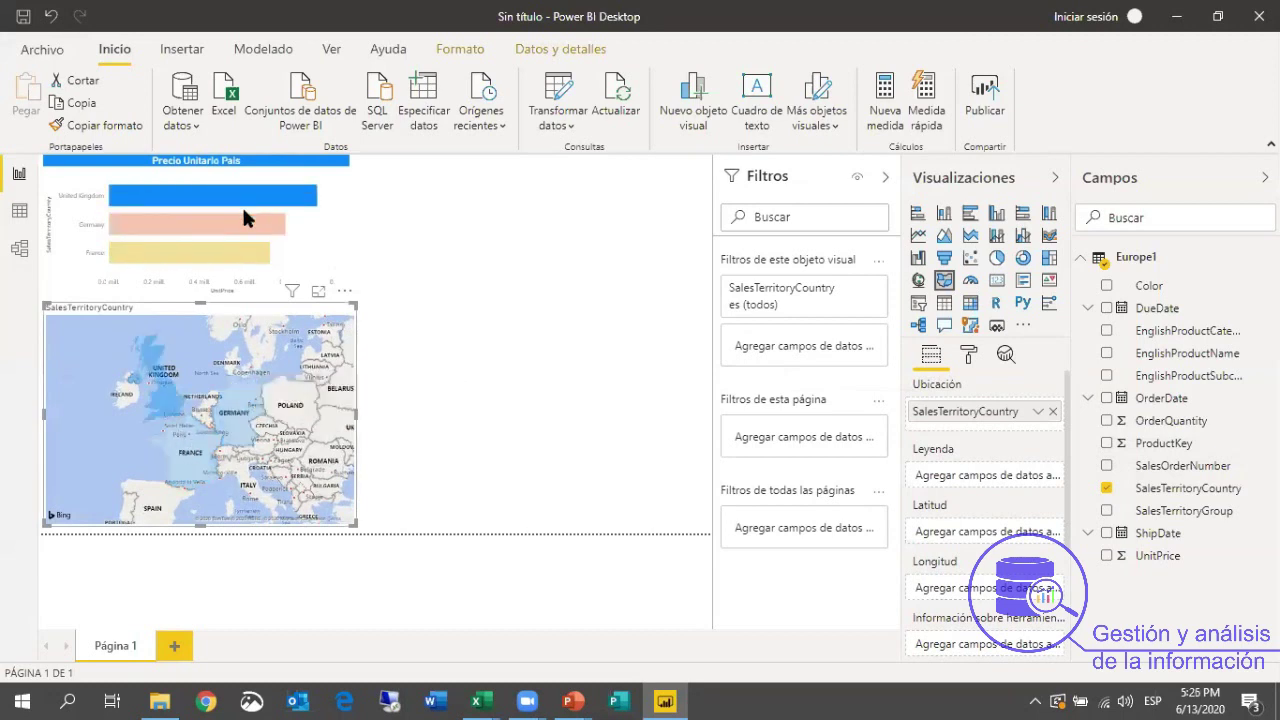
Cross-highlight a country on the map, view the map's data as a table, and return to the report.
click(226, 416)
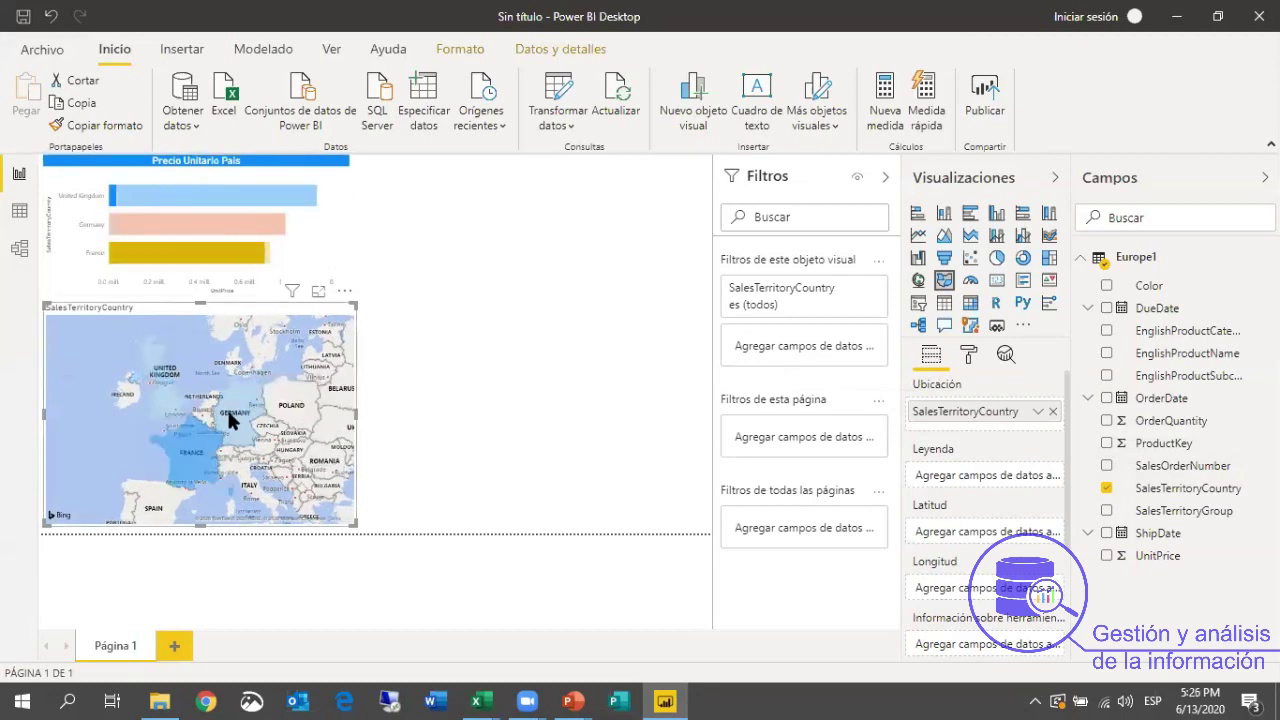
right_click(360, 327)
click(365, 326)
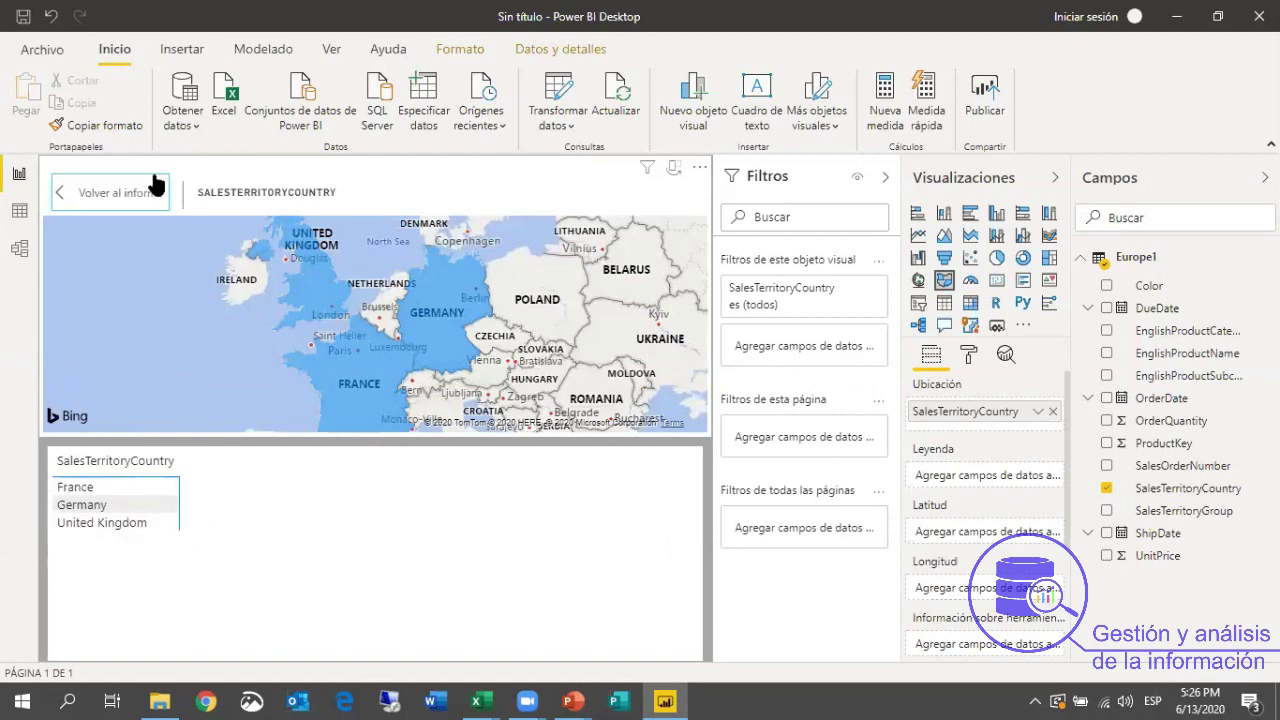
click(135, 195)
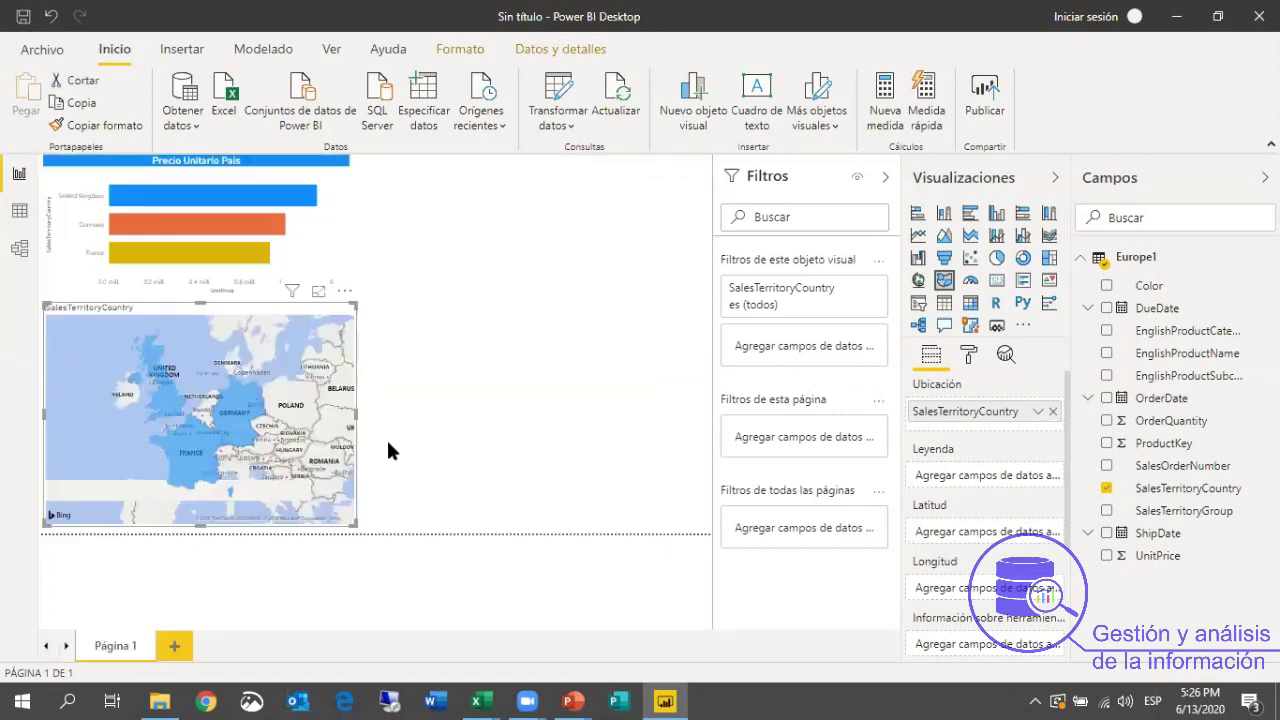
Add UnitPrice to the filled map's tooltips and check the highlighting by selecting United Kingdom, France and Germany.
click(1106, 556)
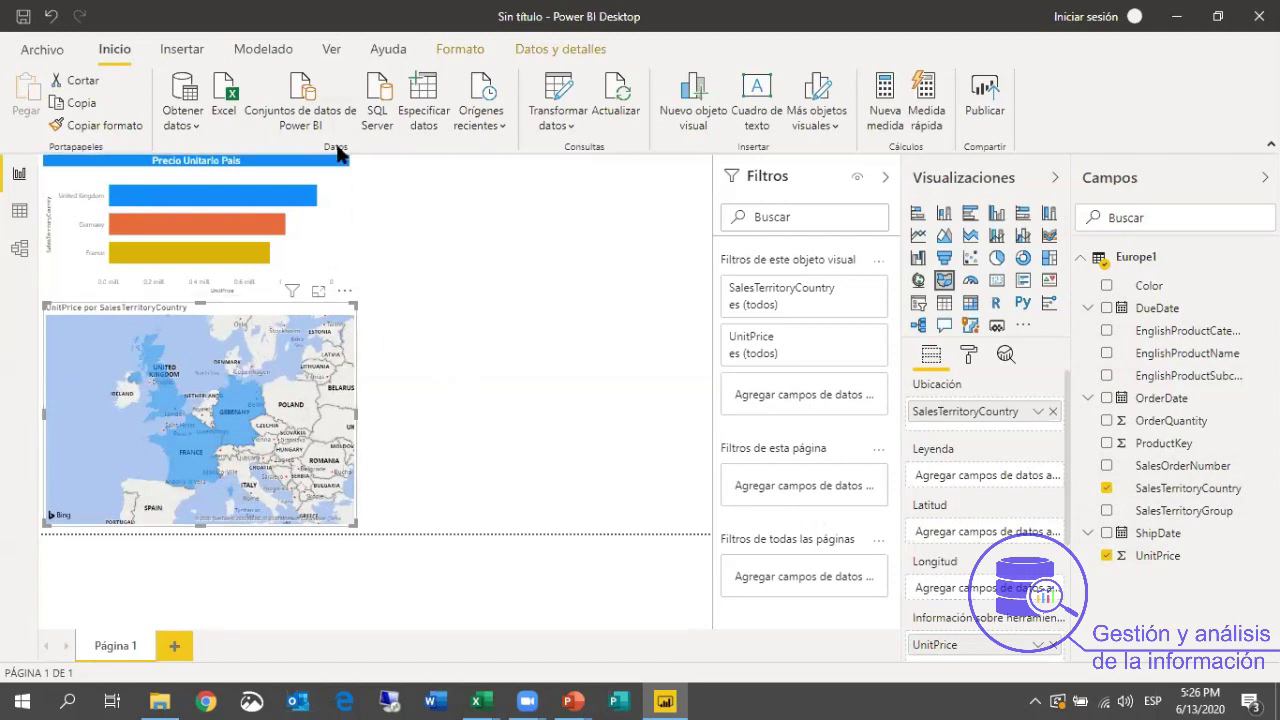
mouse_move(295, 210)
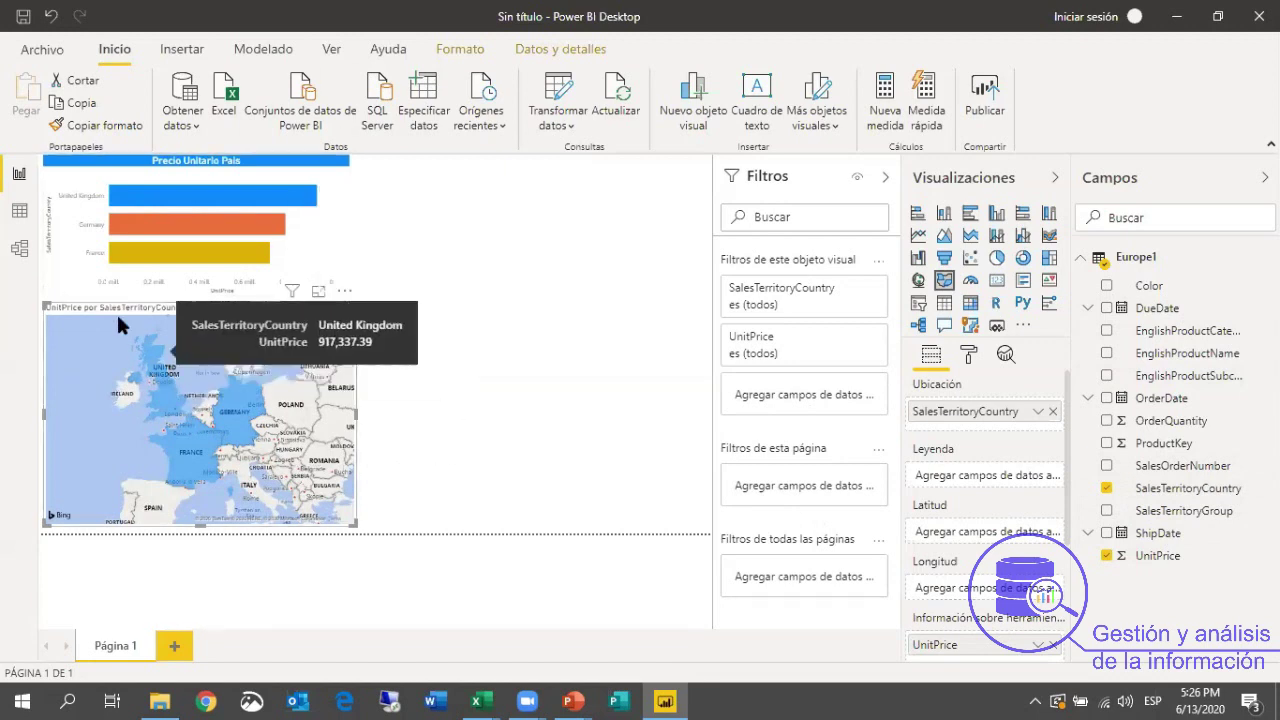
click(170, 406)
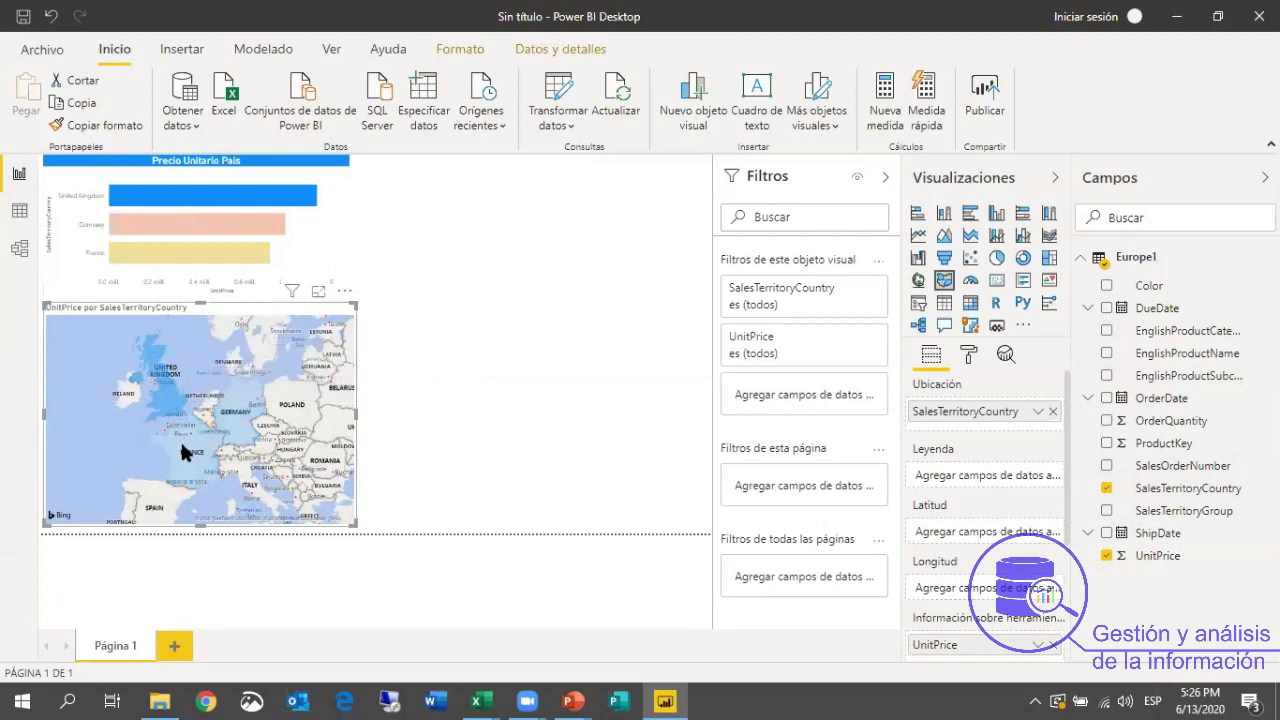
click(188, 448)
click(240, 418)
click(236, 419)
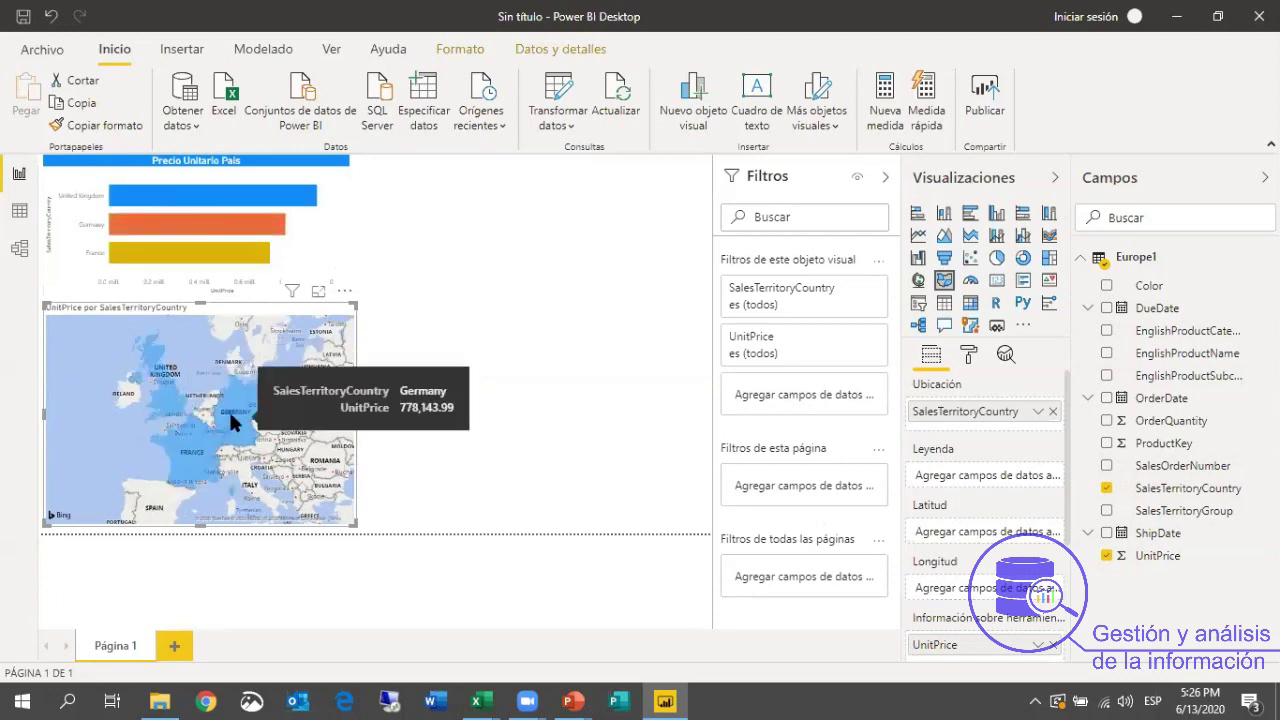
click(166, 382)
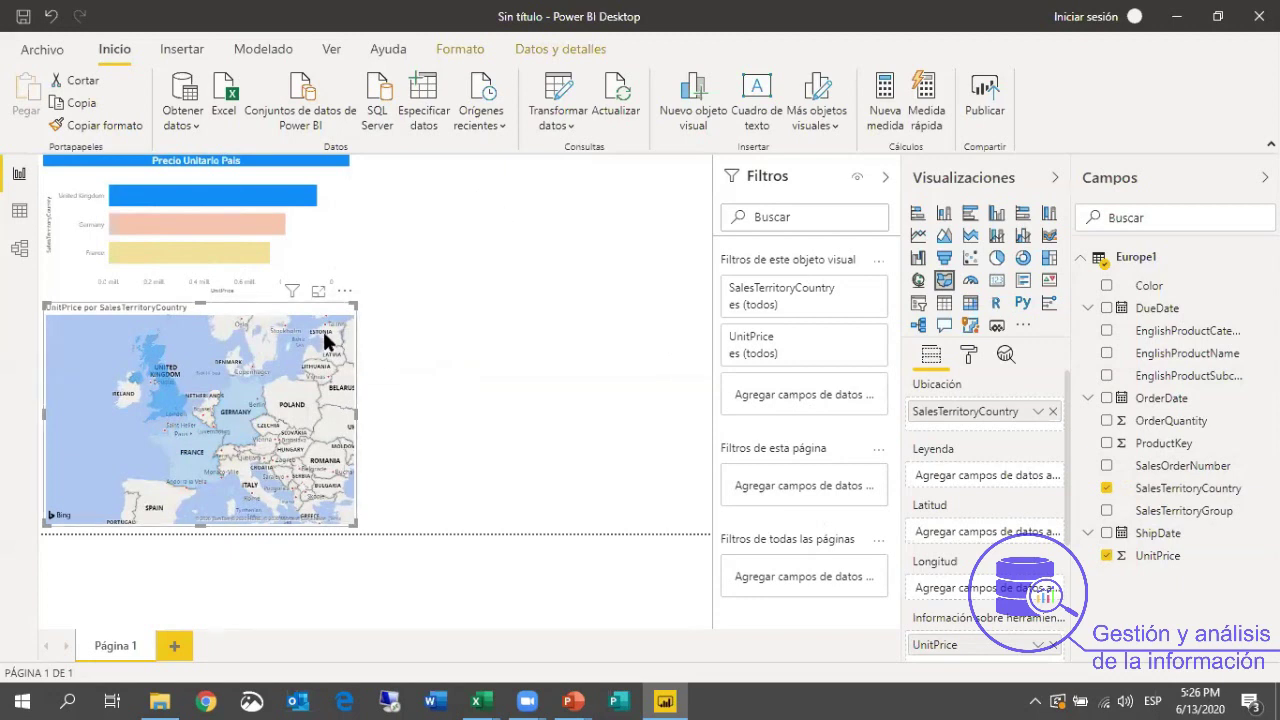
Insert a Q&A visual beside the bar chart, enlarge it to the page edge, and collapse the Visualizaciones and Campos panes.
click(176, 44)
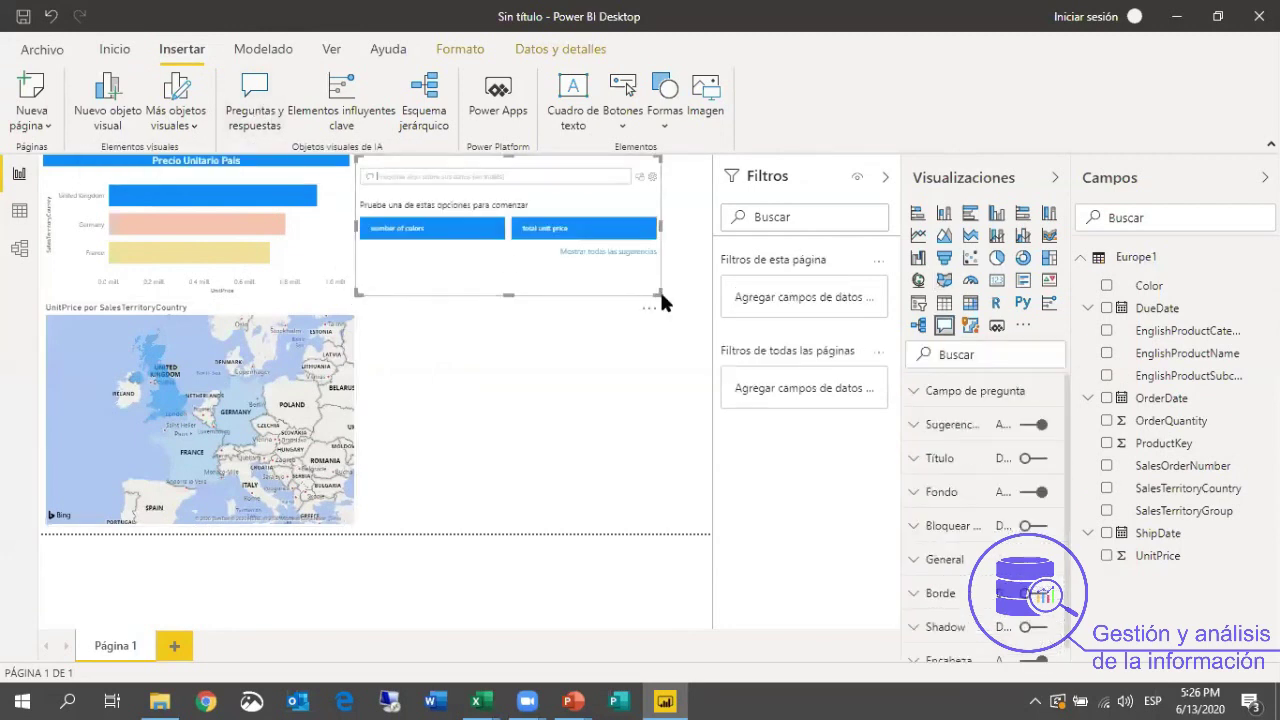
drag(695, 322, 708, 315)
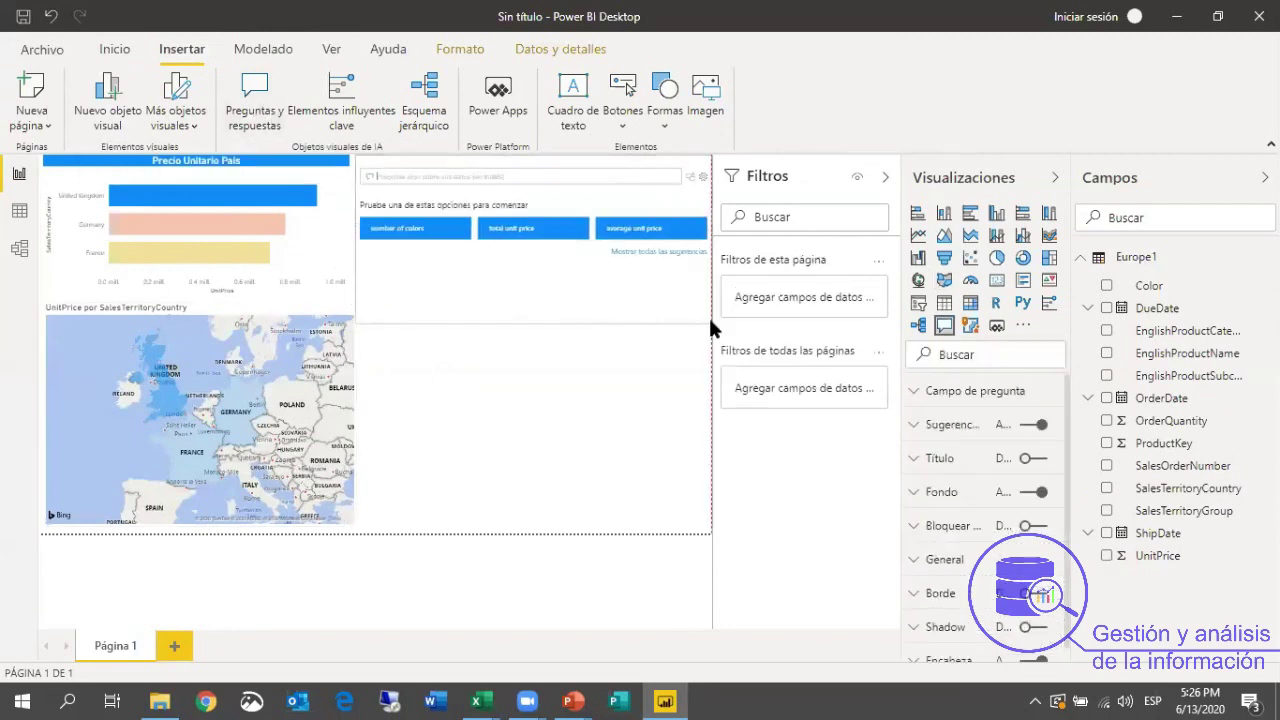
click(1057, 177)
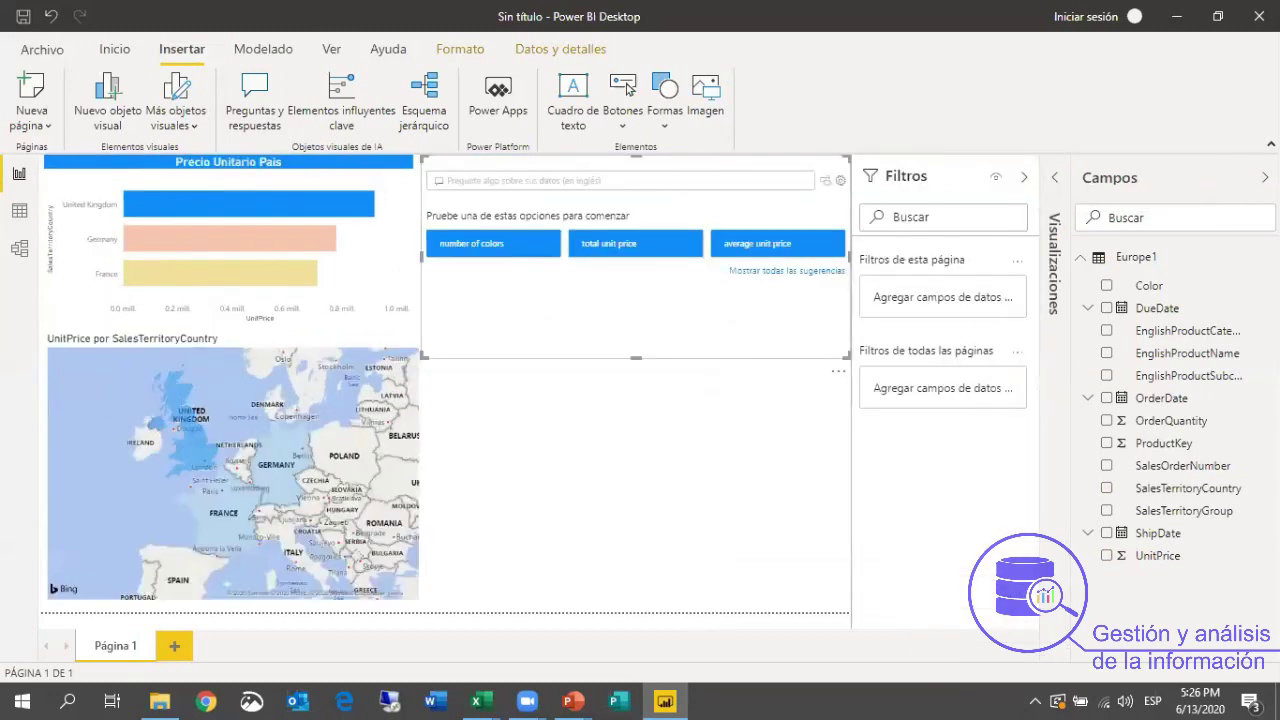
click(1265, 177)
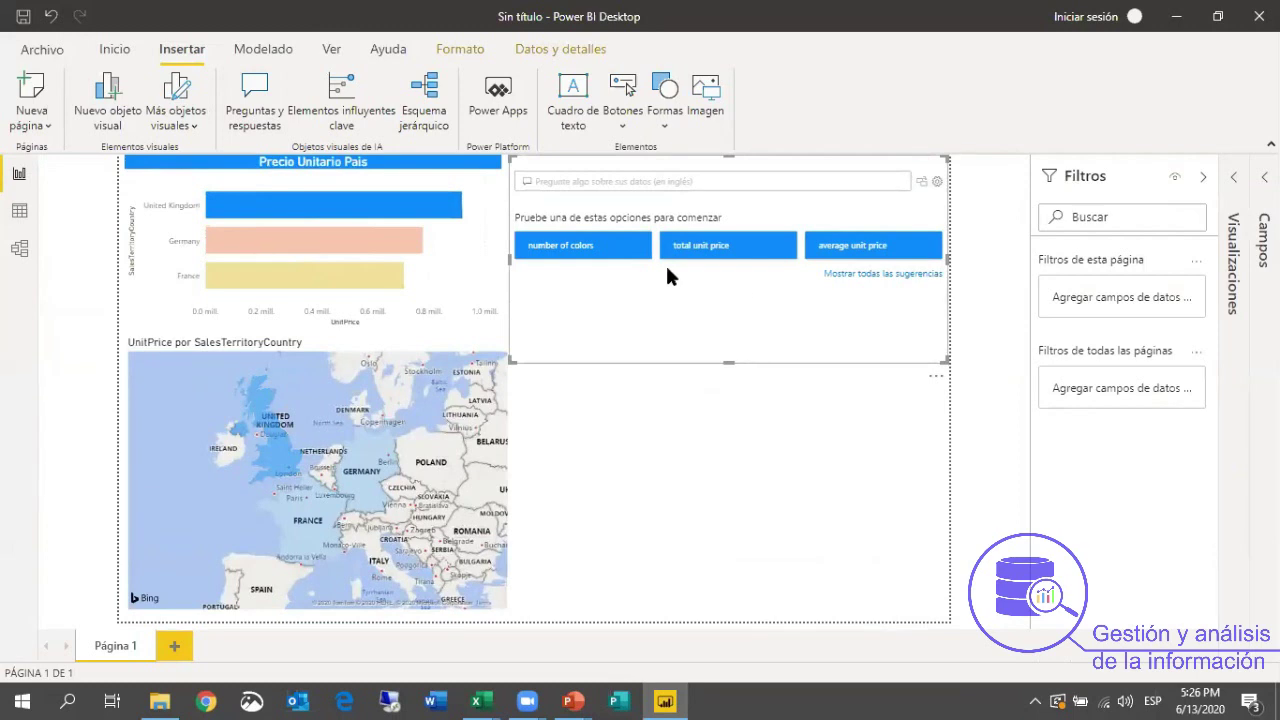
Expand the Q&A suggestions, choose "total unit price by sales territory group", select its Europe bar, and dismiss the Q&A settings.
click(889, 280)
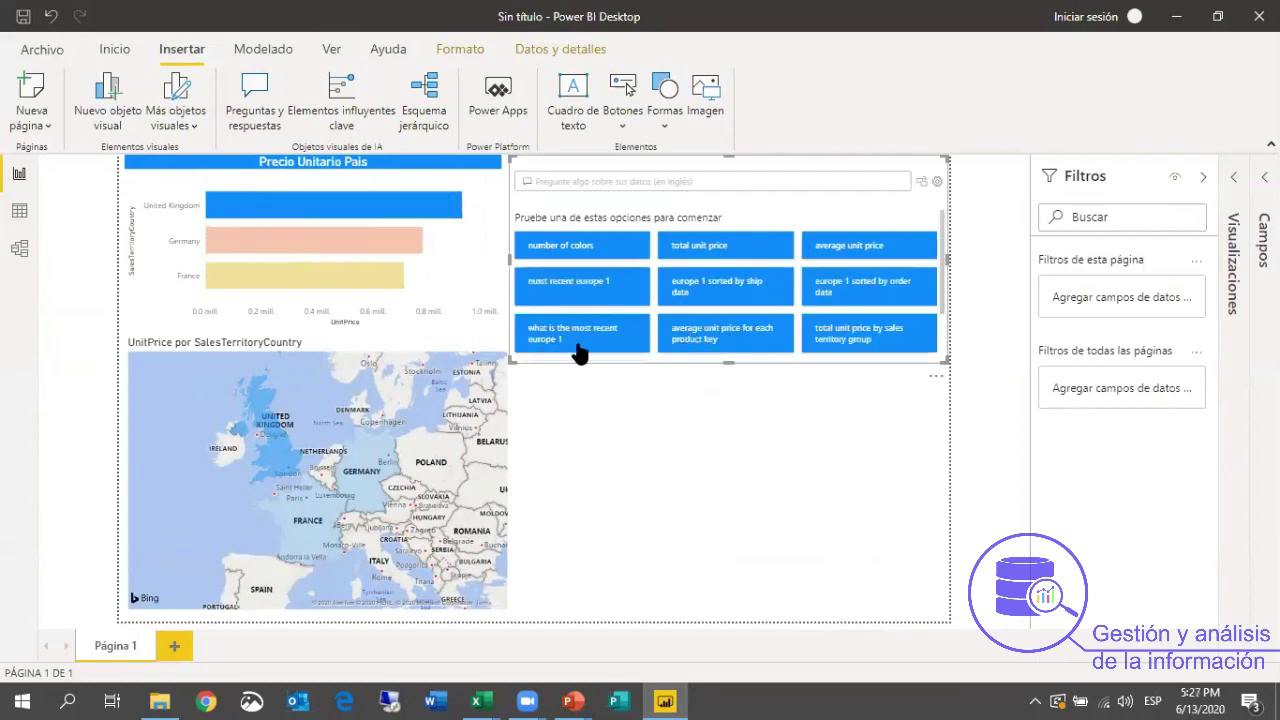
click(866, 341)
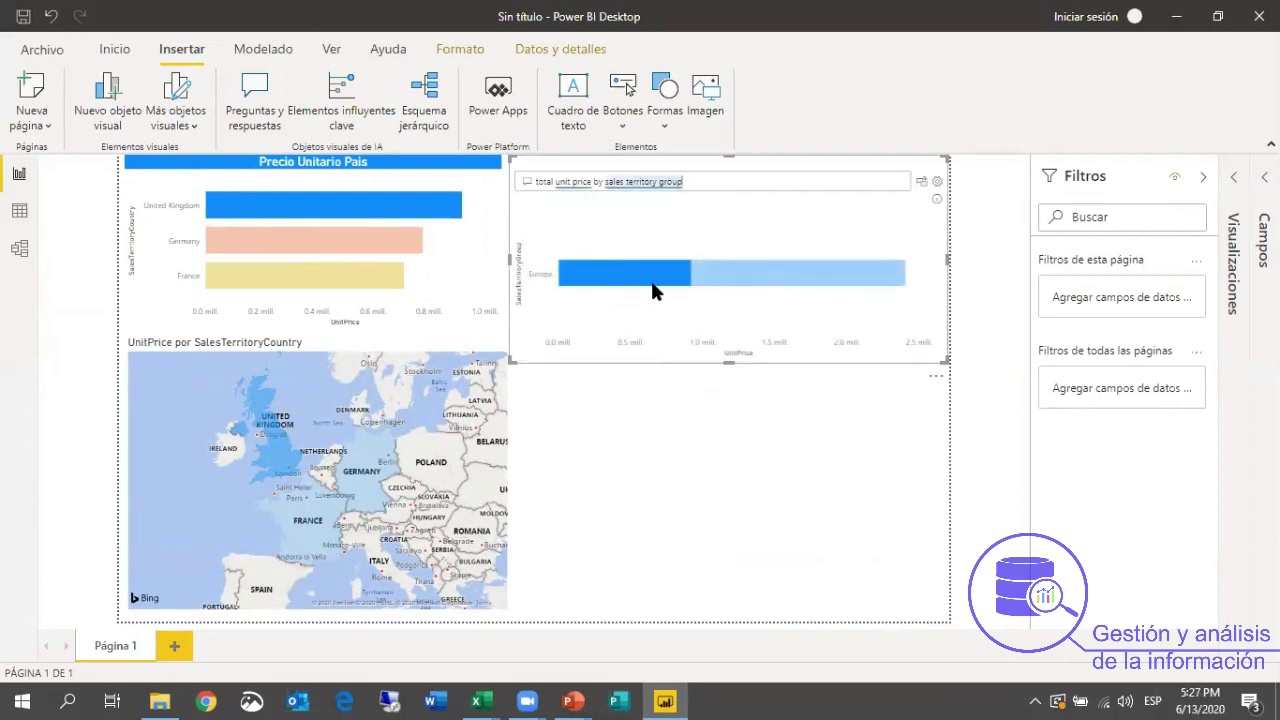
click(668, 288)
click(690, 285)
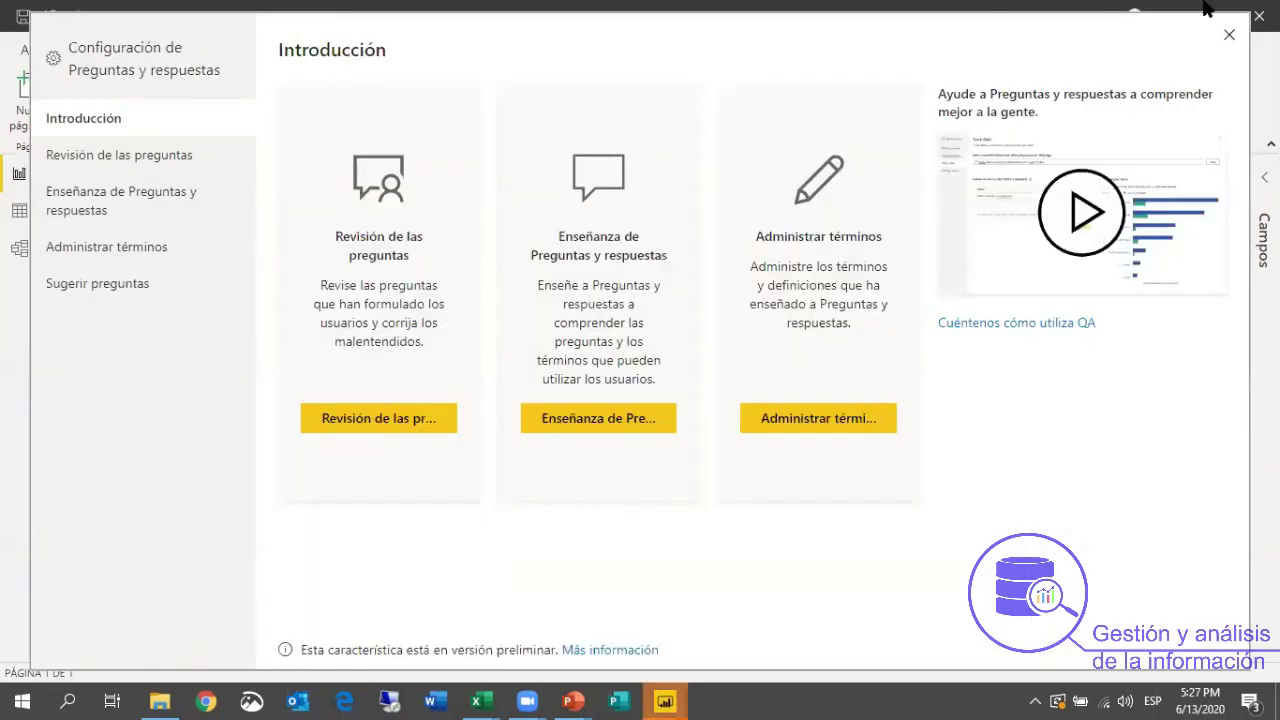
click(1229, 35)
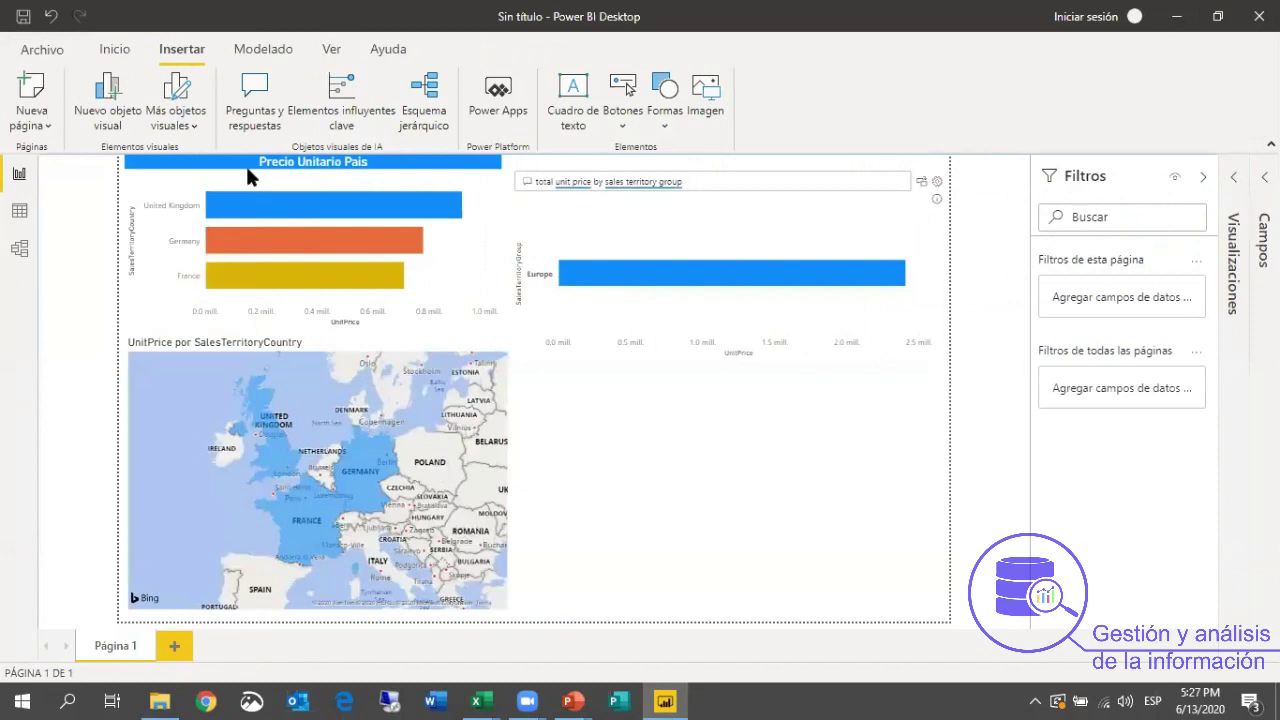
Add a second Q&A visual below the first and ask it for "unit price by category".
click(252, 92)
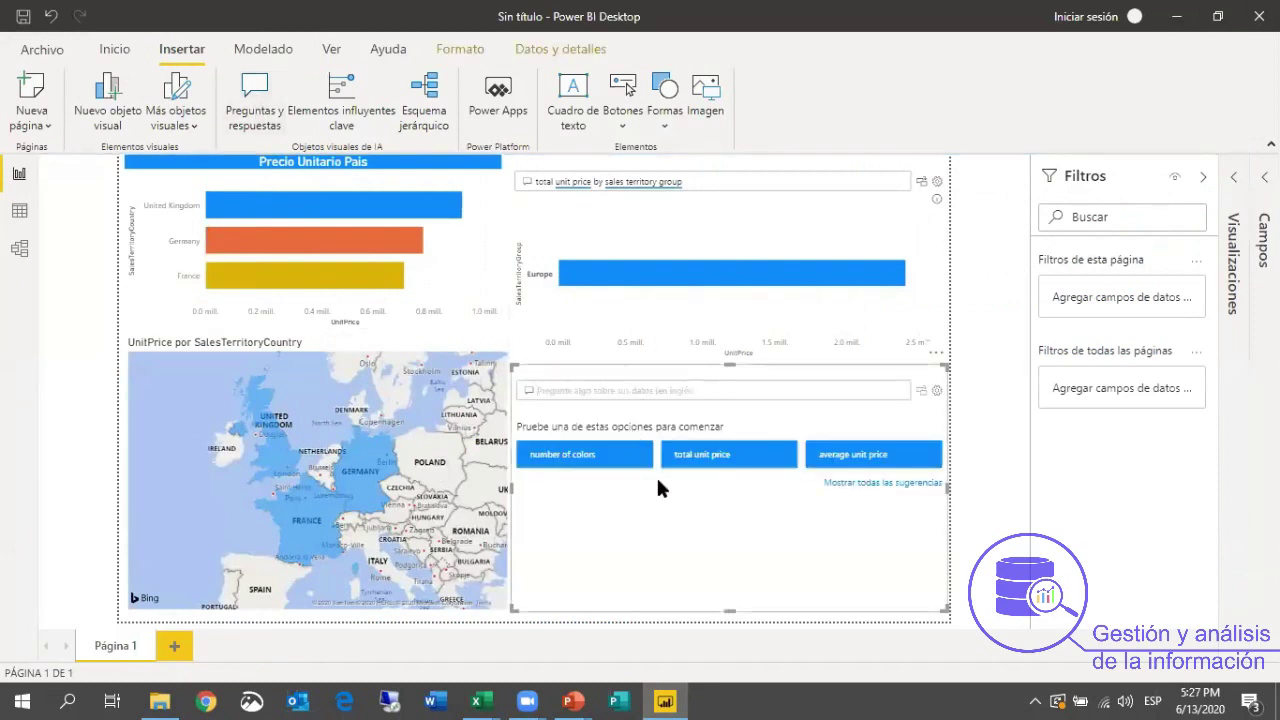
click(1263, 245)
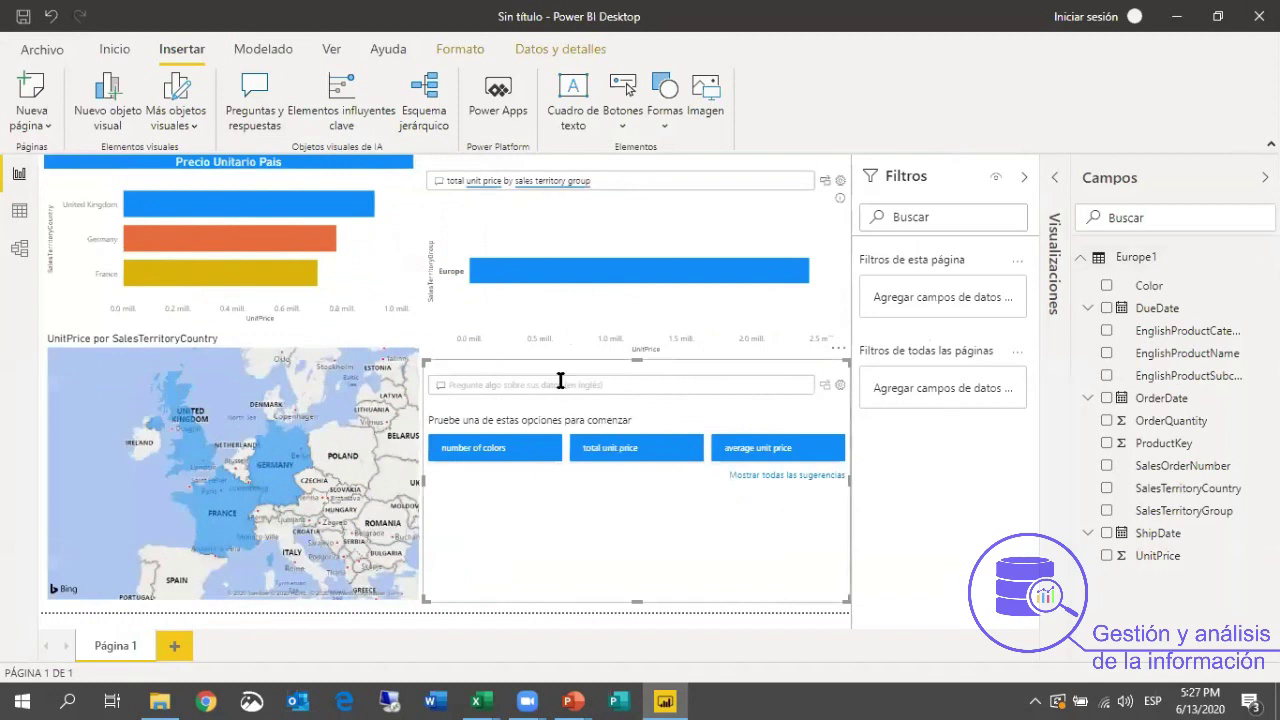
click(563, 385)
text(unit price)
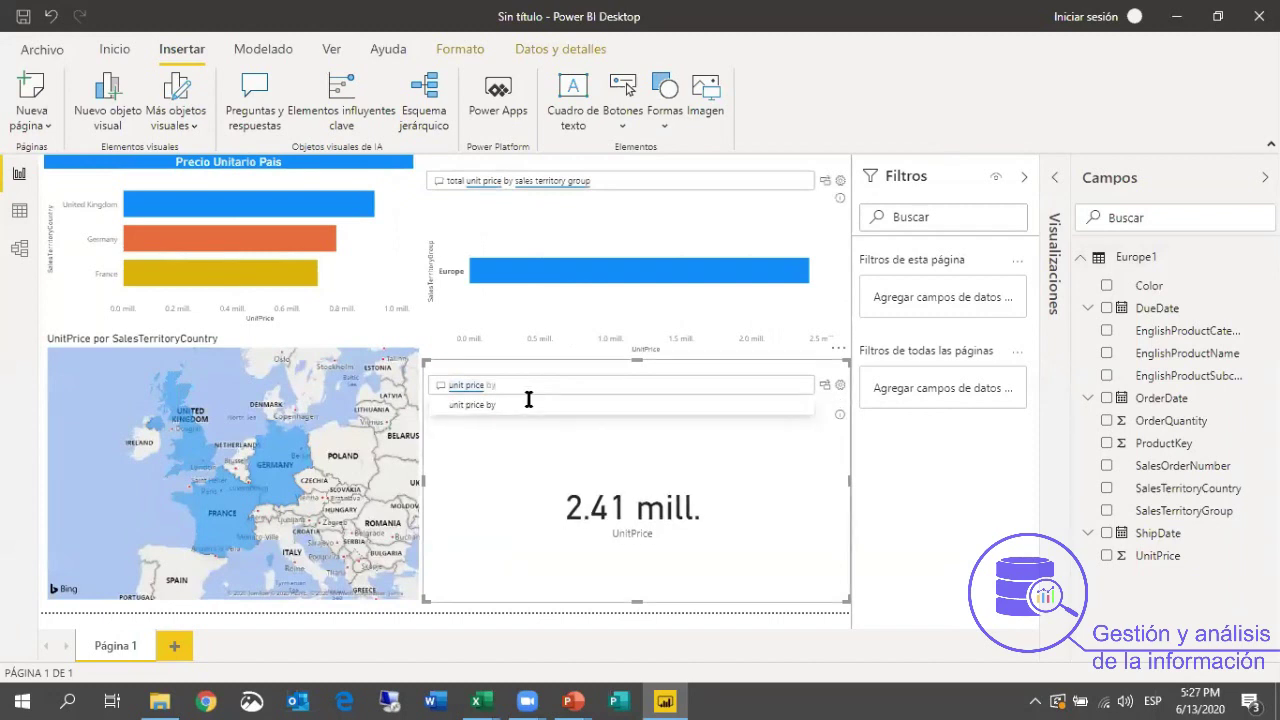
text(by category)
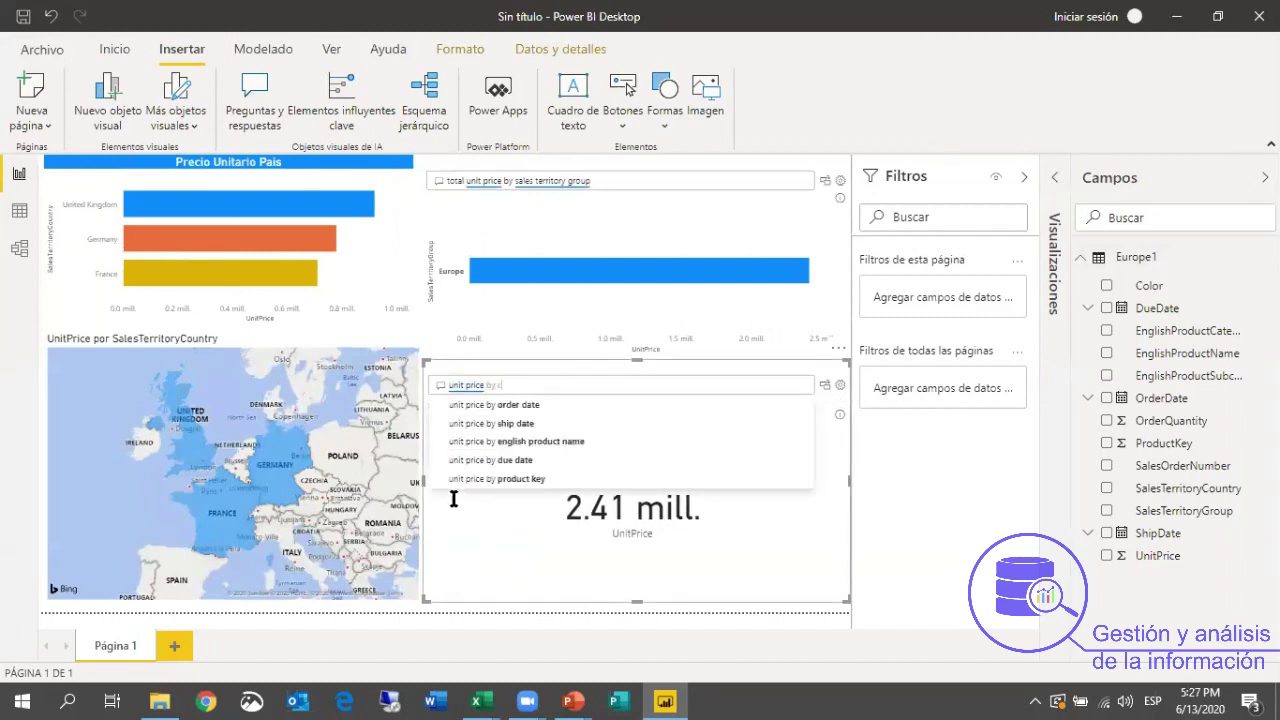
Change the second Q&A visual's question to "unit price by subcategory".
double_click(535, 386)
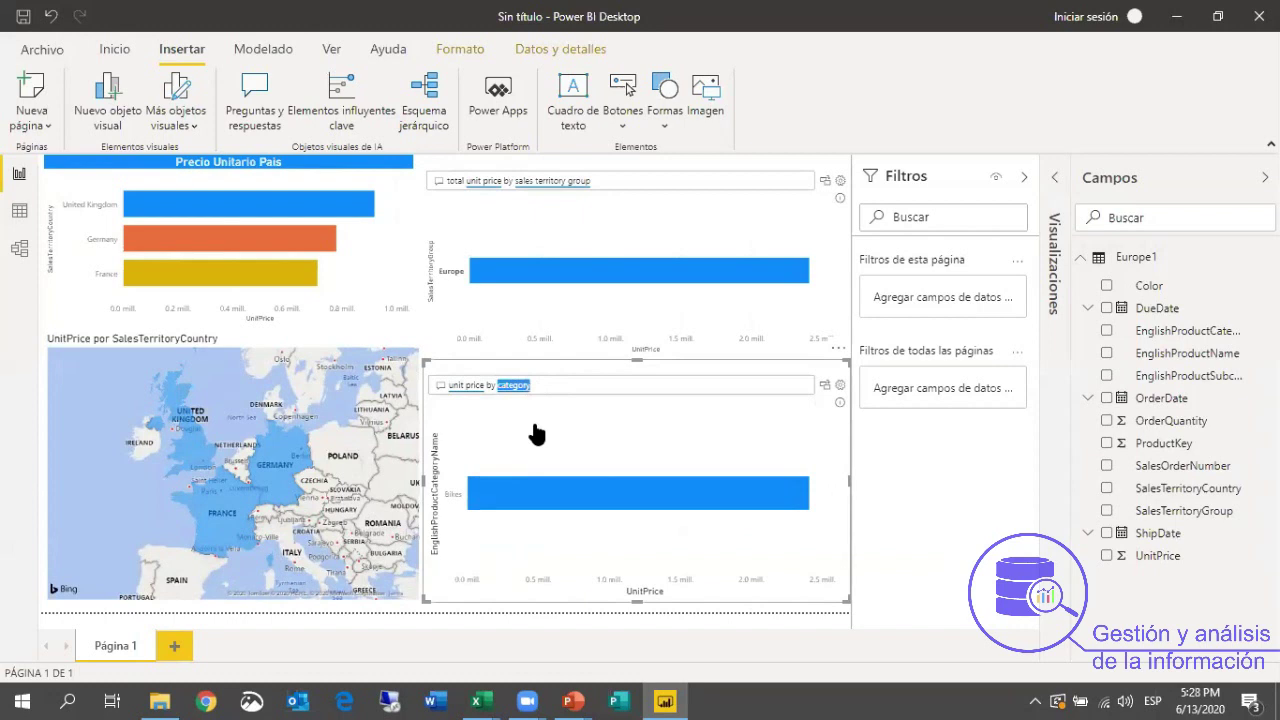
text(sub)
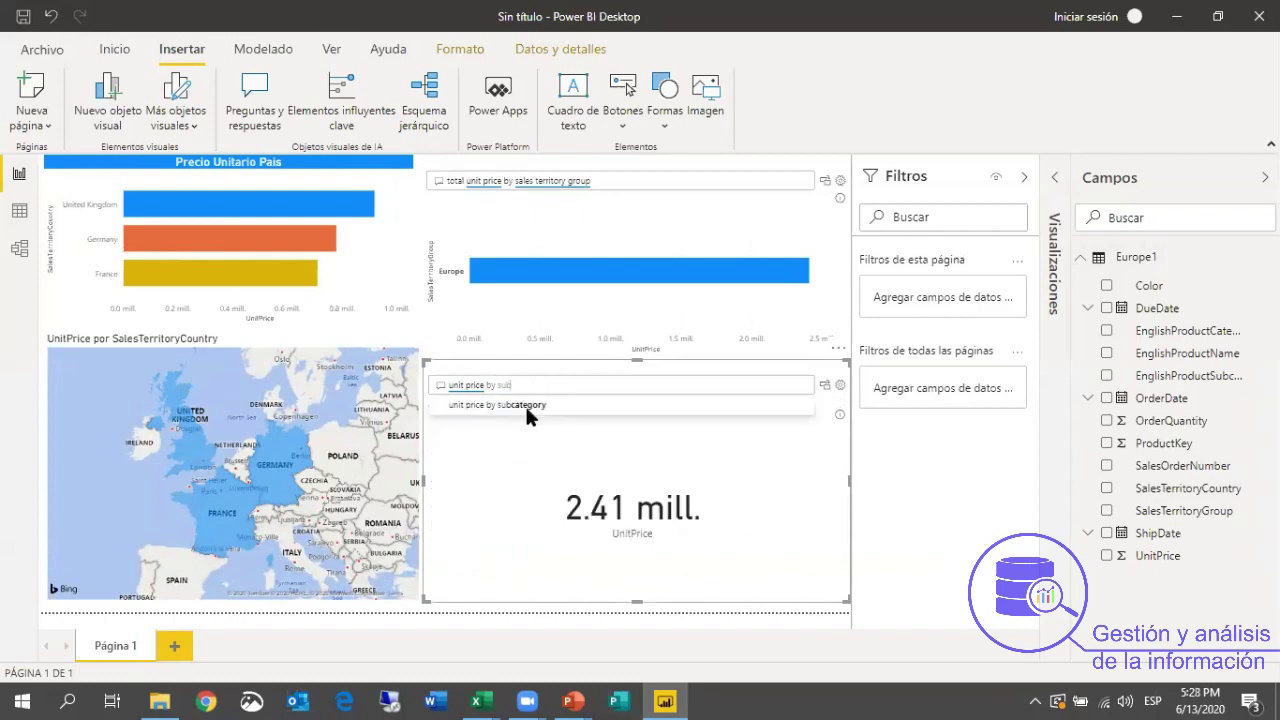
click(525, 404)
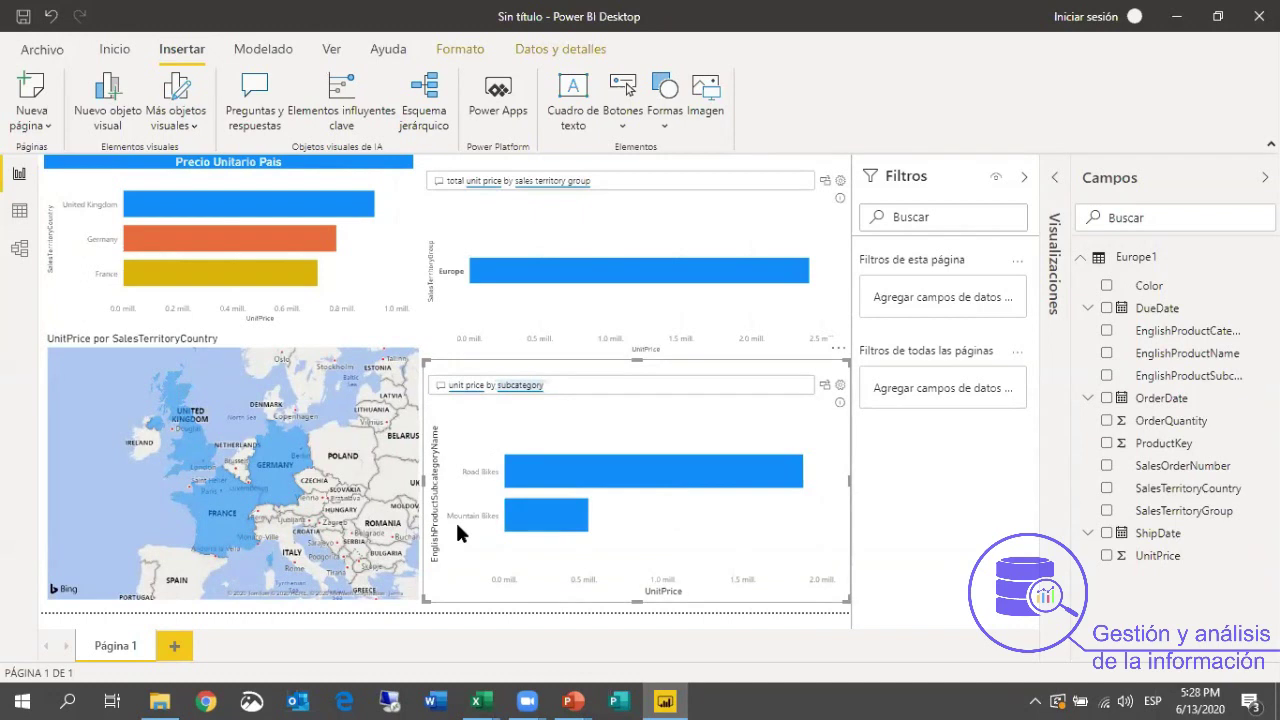
Examine the modeling commands and the Europe1 table's columns in the data view, through to ShipDate.
click(279, 50)
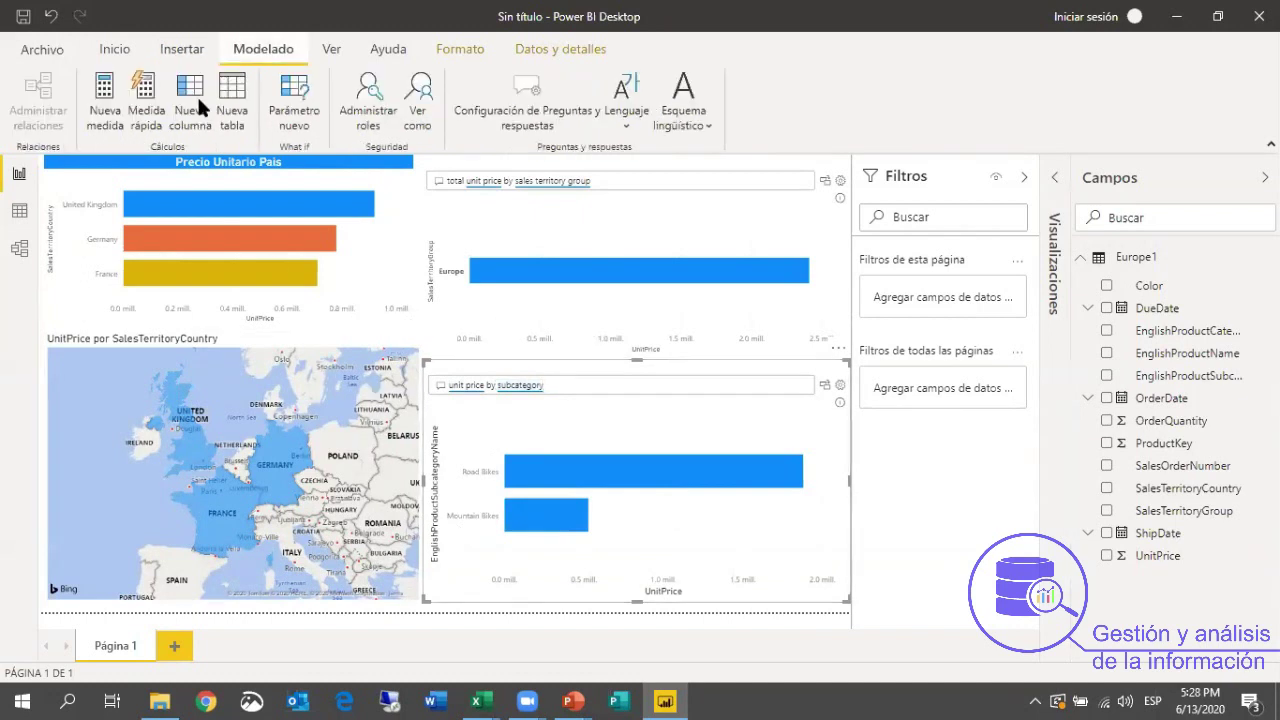
click(19, 210)
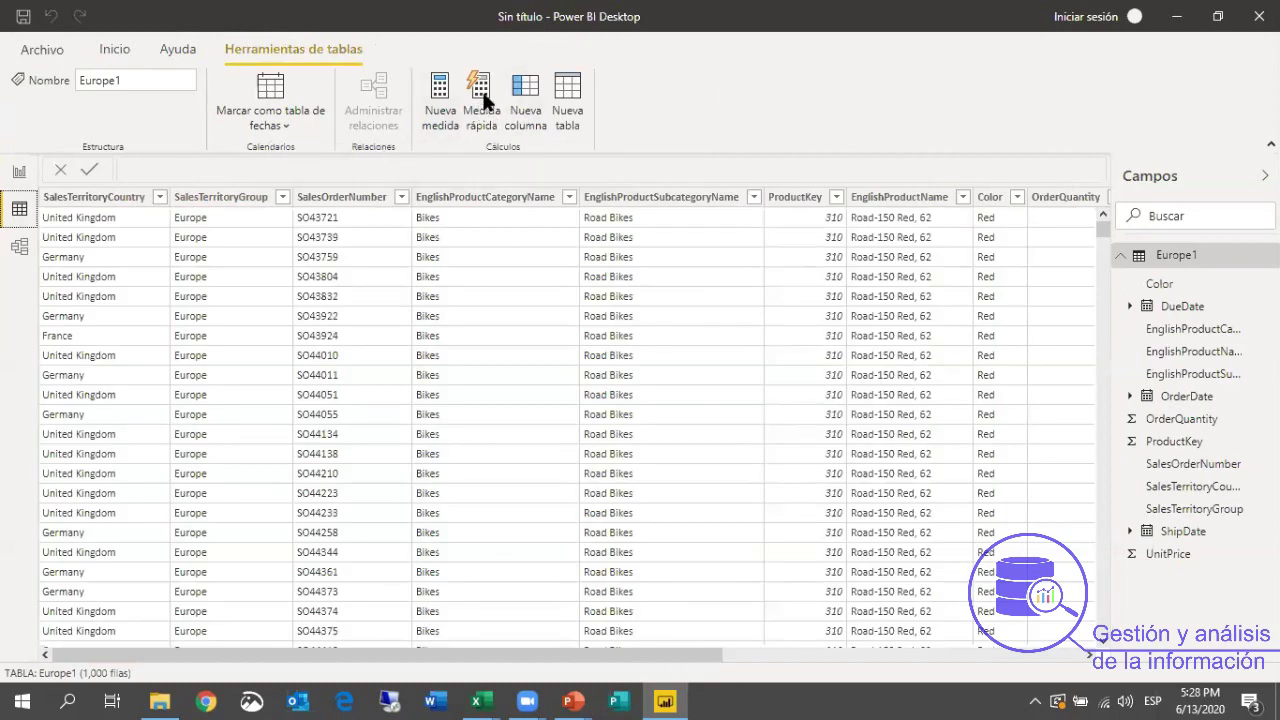
drag(640, 655, 1005, 655)
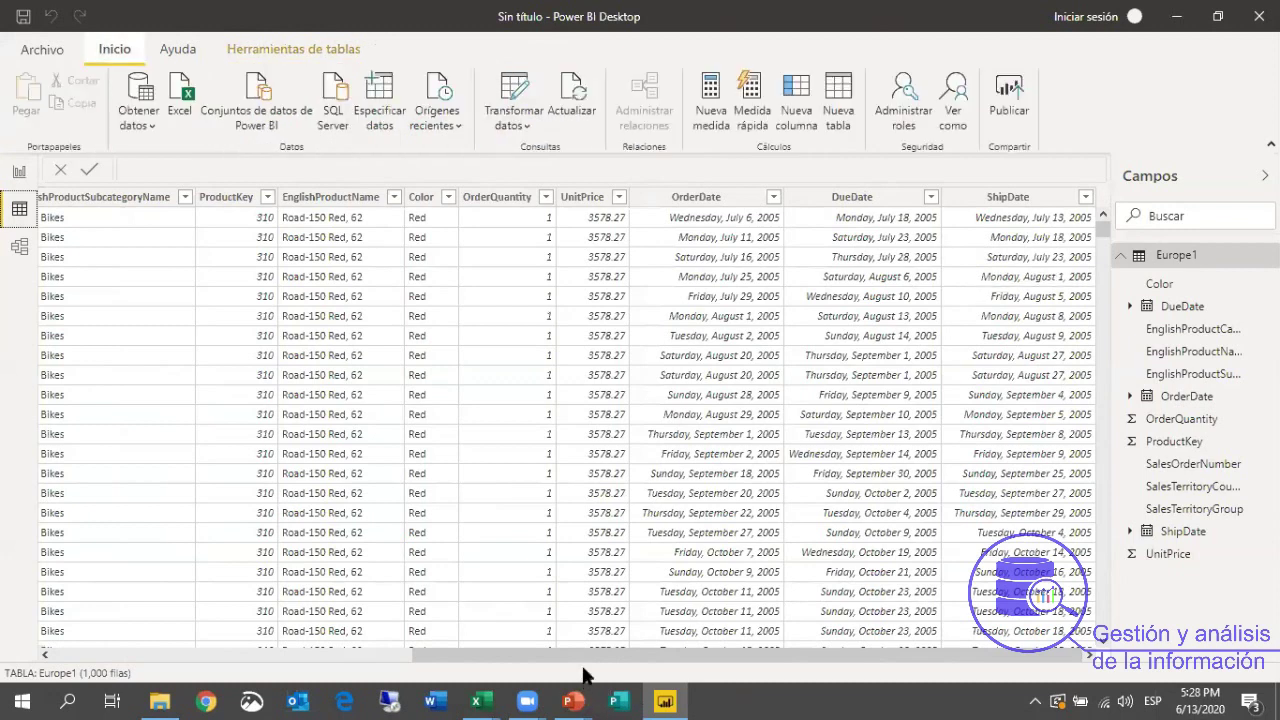
Switch to the running PowerPoint slide show and advance past the references to the closing slide.
mouse_move(572, 701)
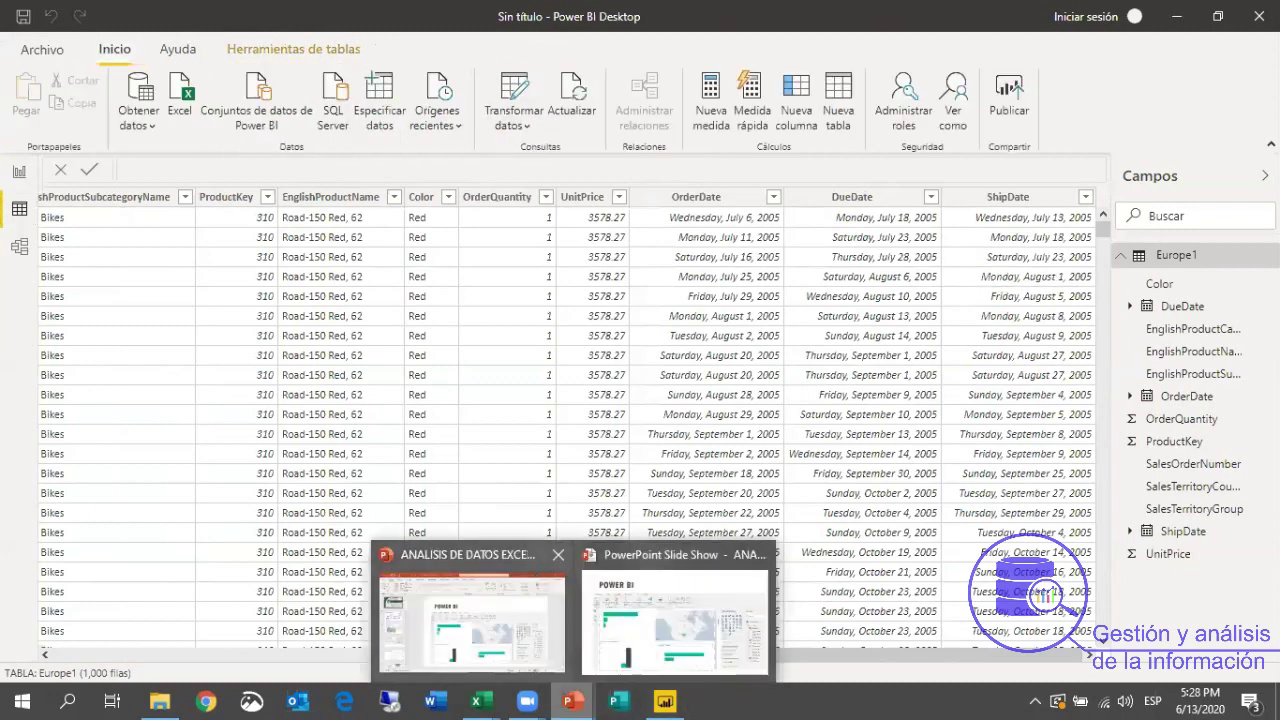
click(675, 610)
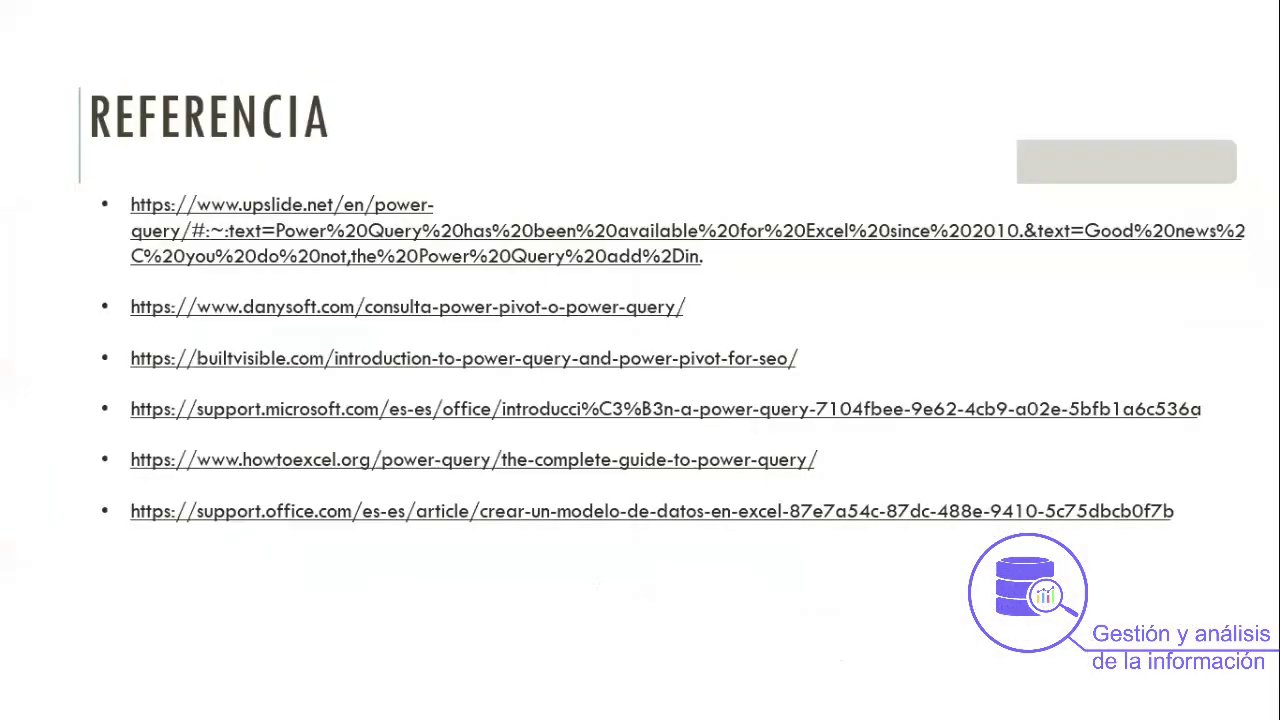
key(Right)
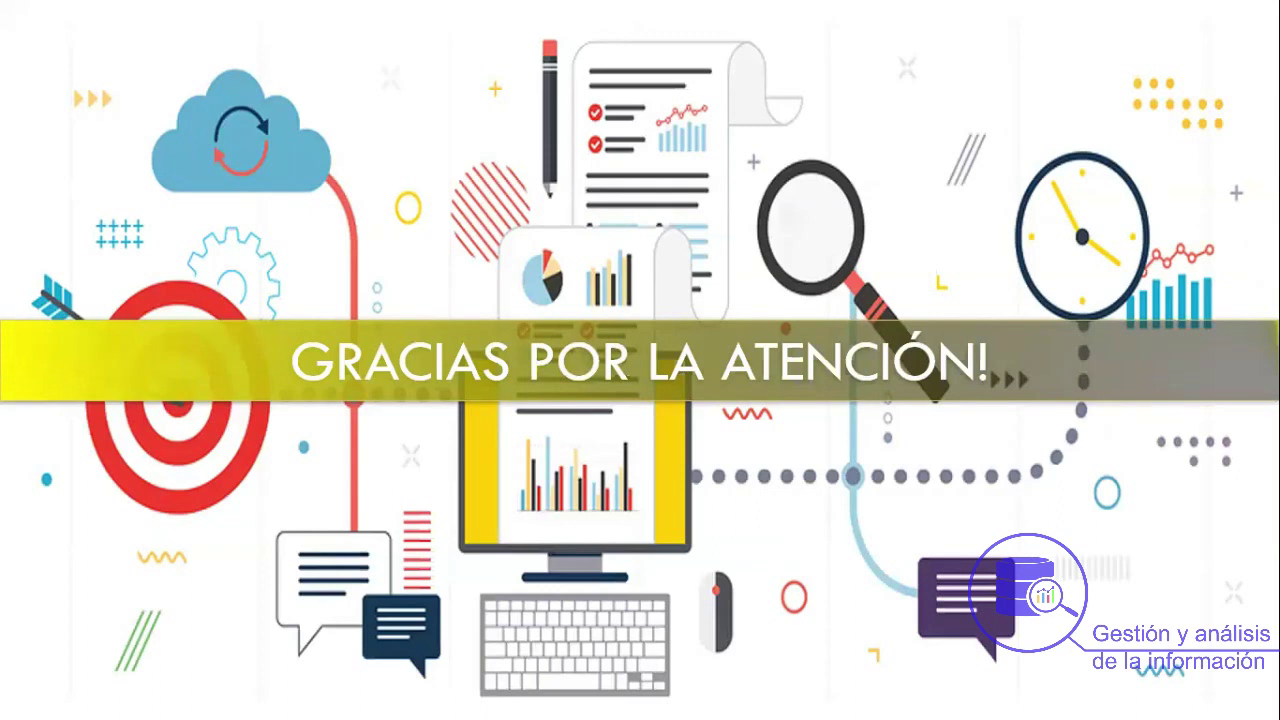